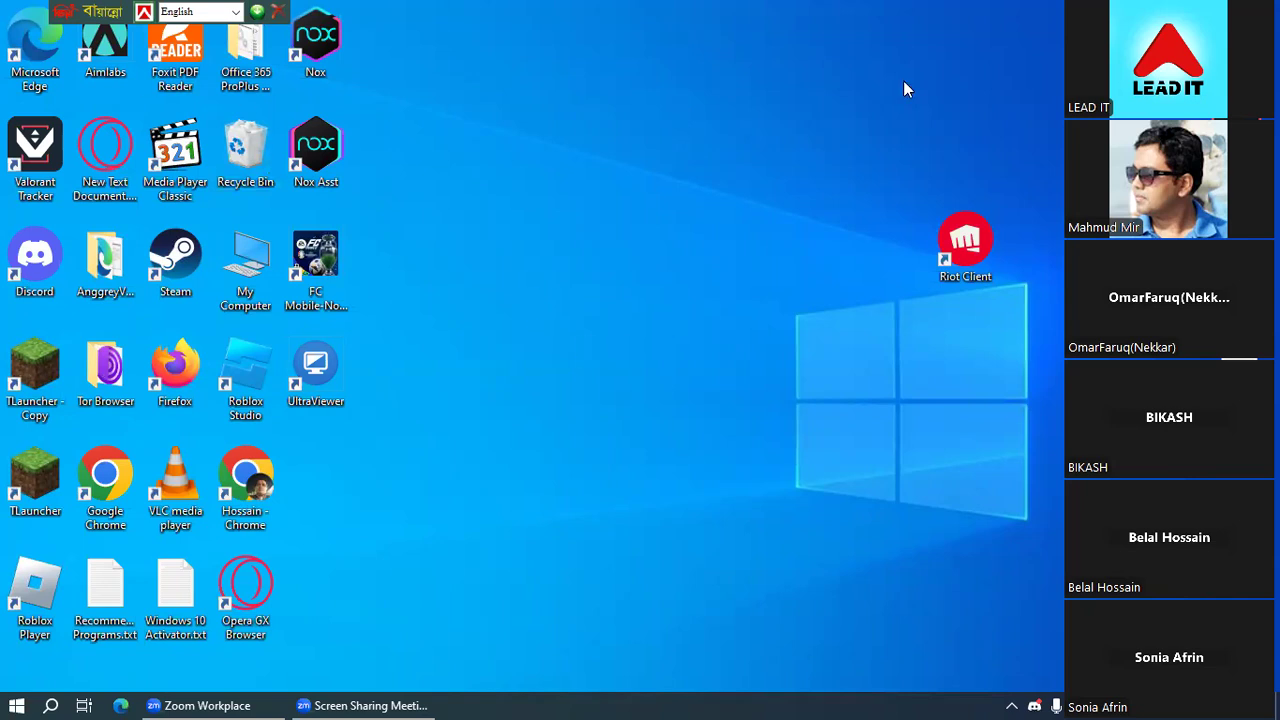
- Launch Chrome and load the Facebook home feed from facebook.com
double_click(245, 481)
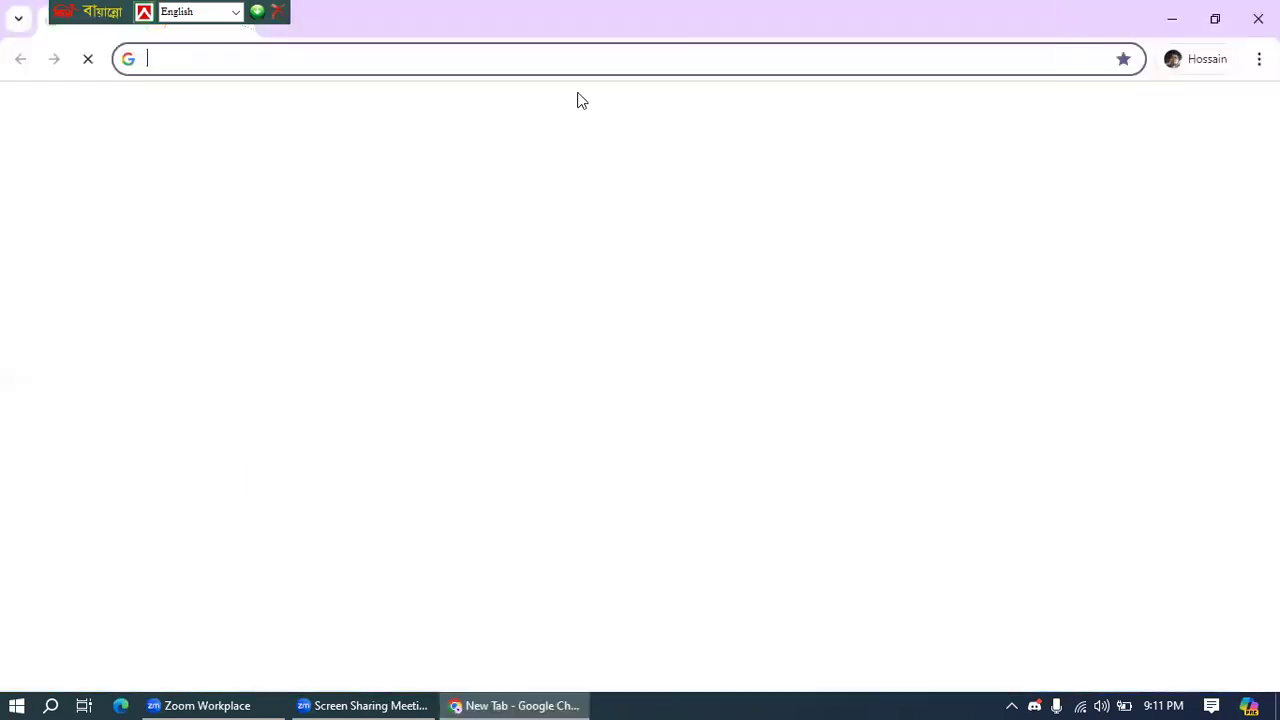
type("facebook.com")
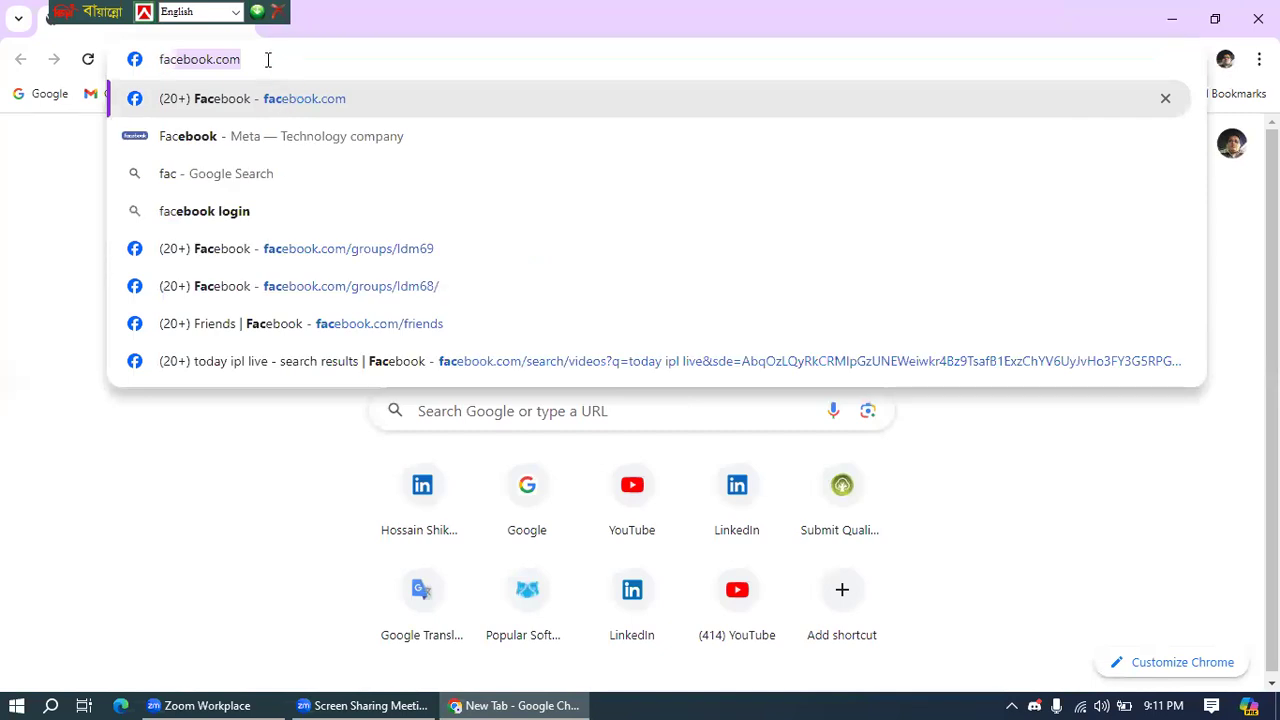
left_click(268, 60)
key("Return")
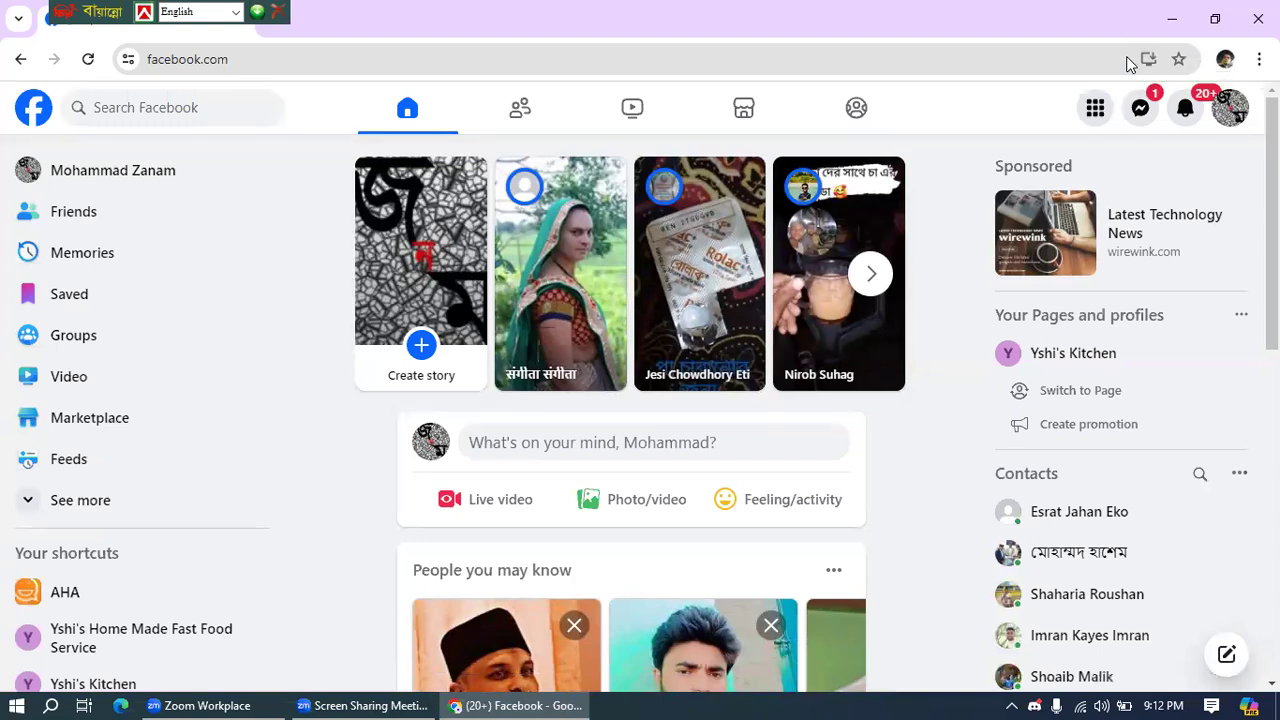
- From Facebook's Menu, open Page creation in a new tab and show your managed Pages
left_click(232, 60)
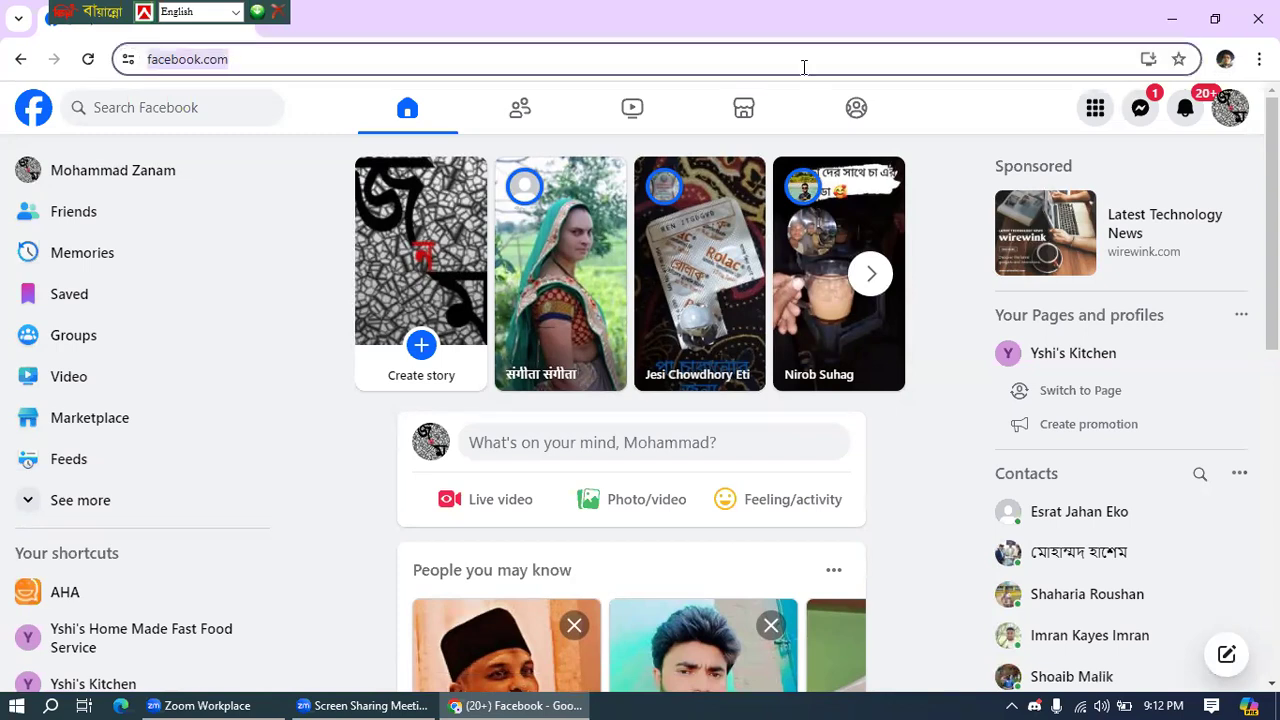
left_click(857, 135)
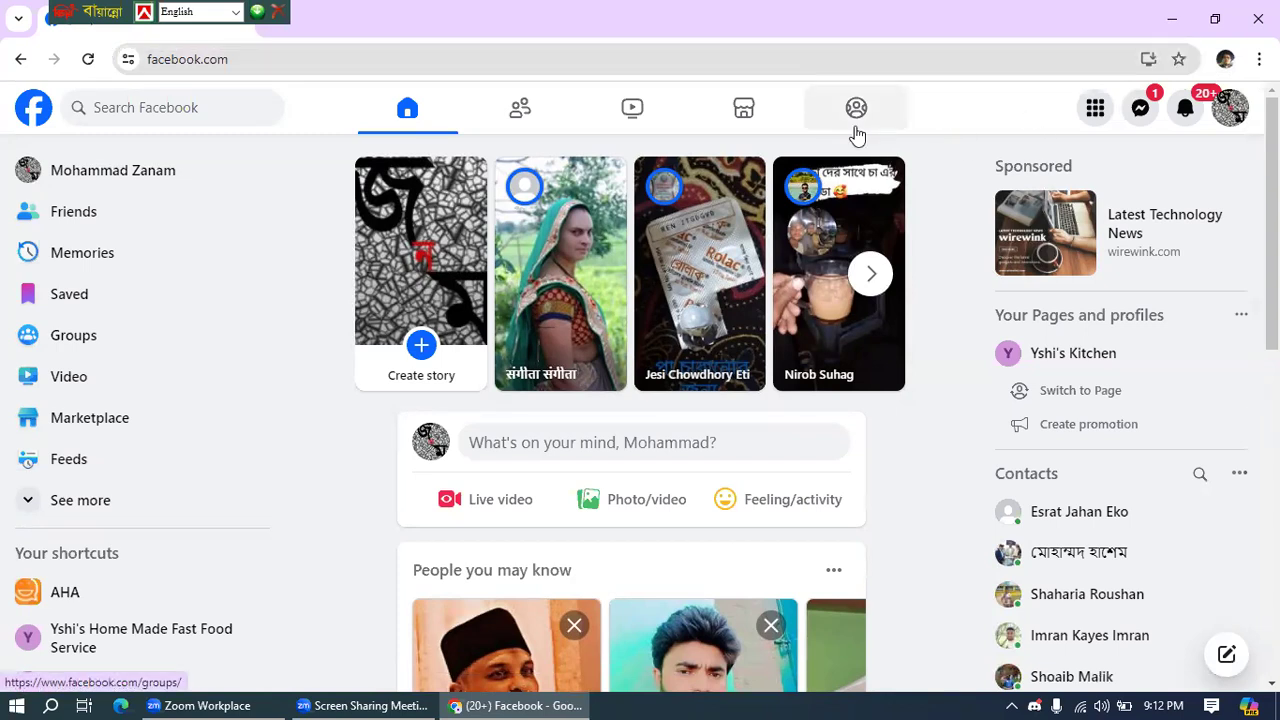
left_click(1096, 110)
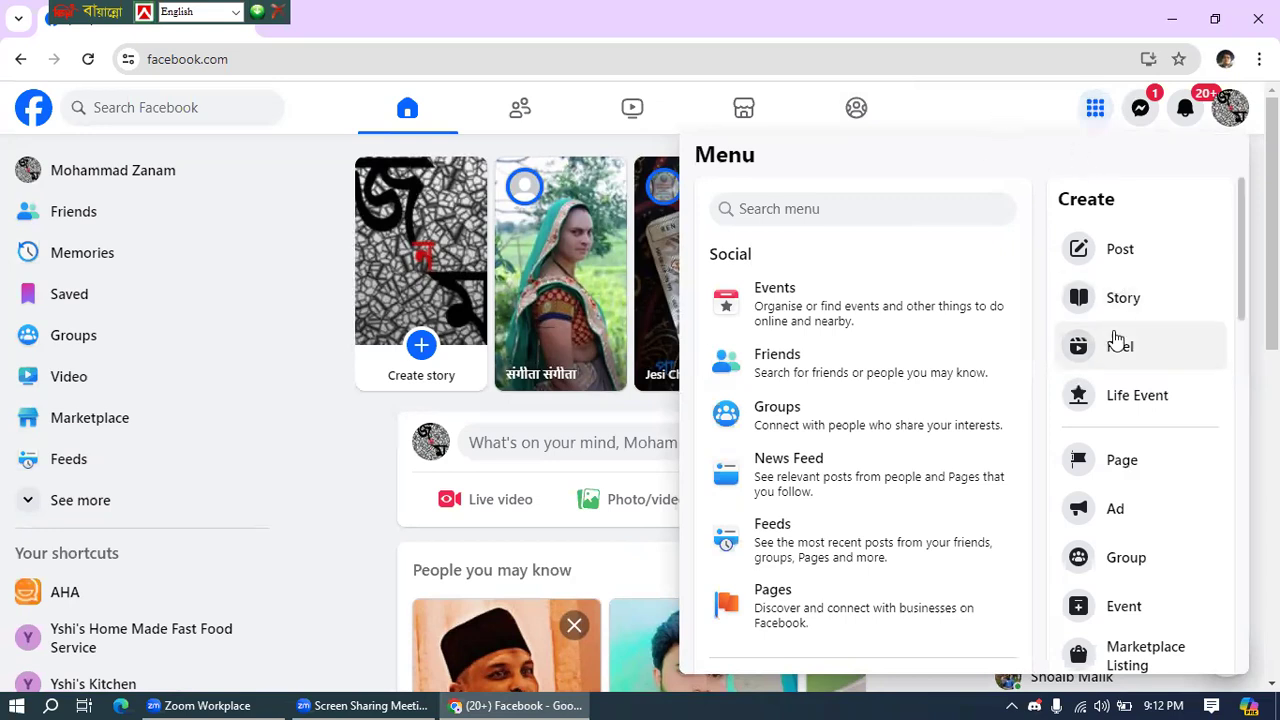
right_click(1116, 470)
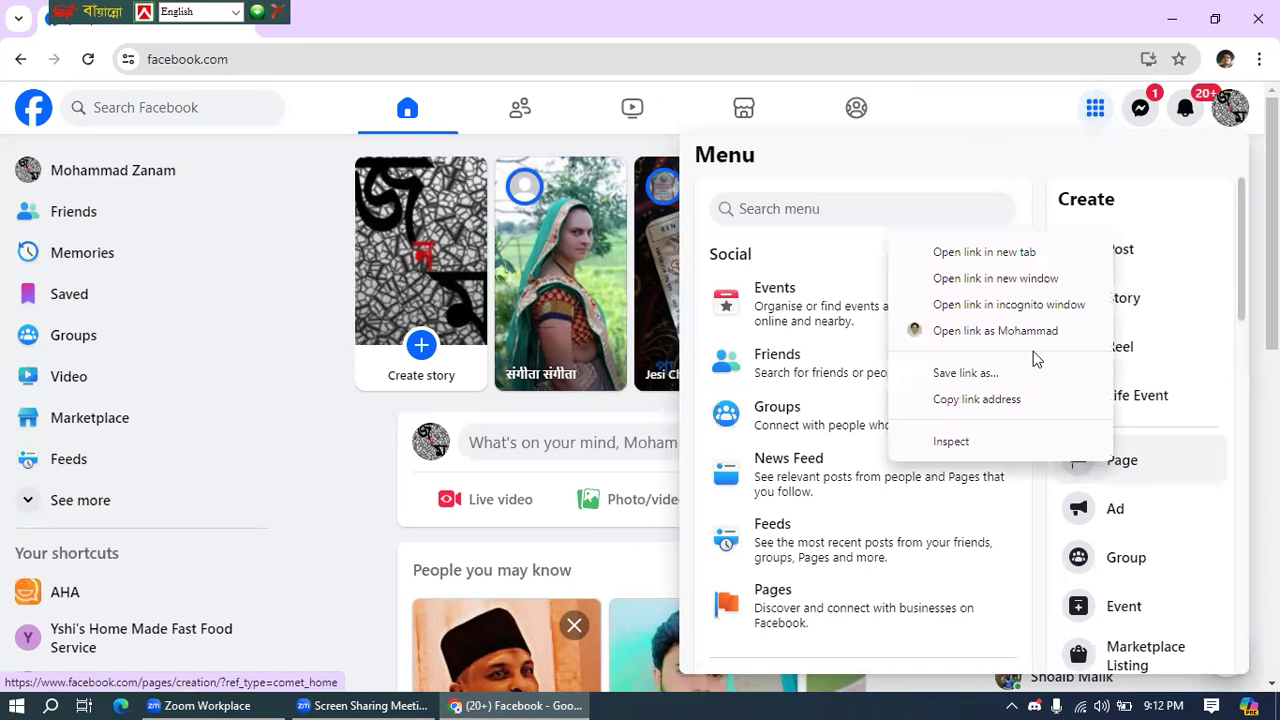
left_click(938, 253)
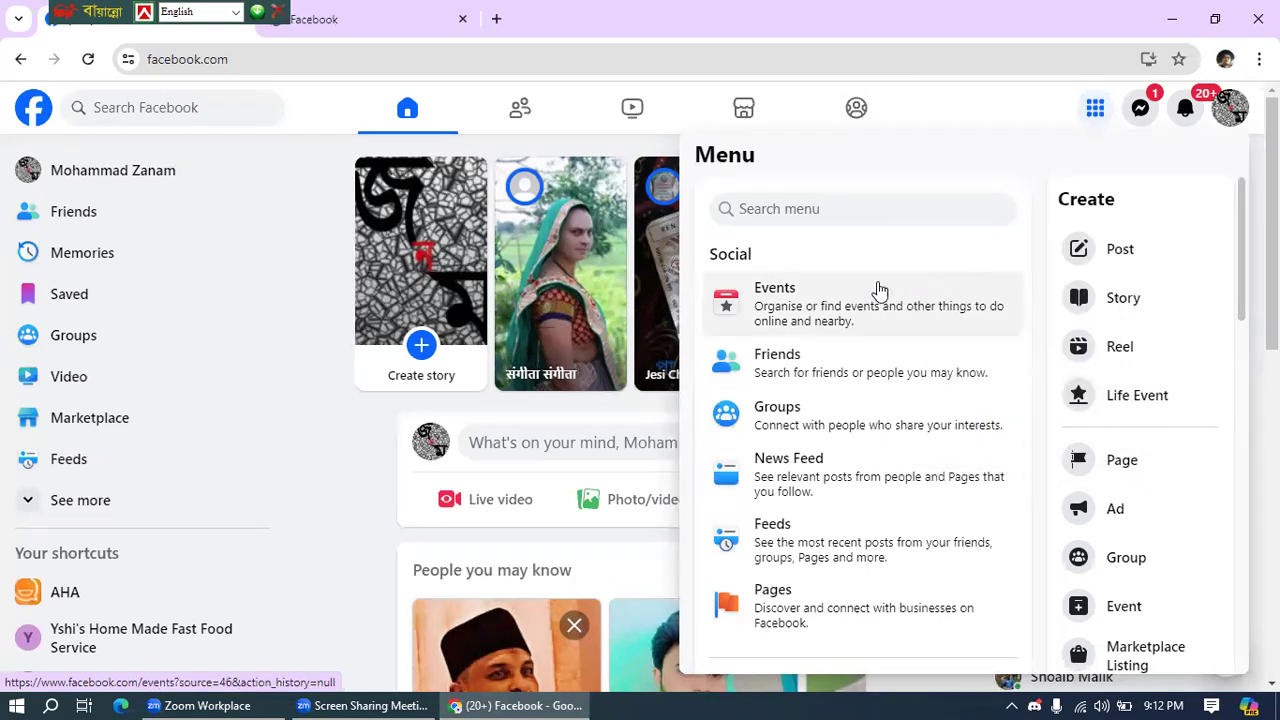
left_click(748, 608)
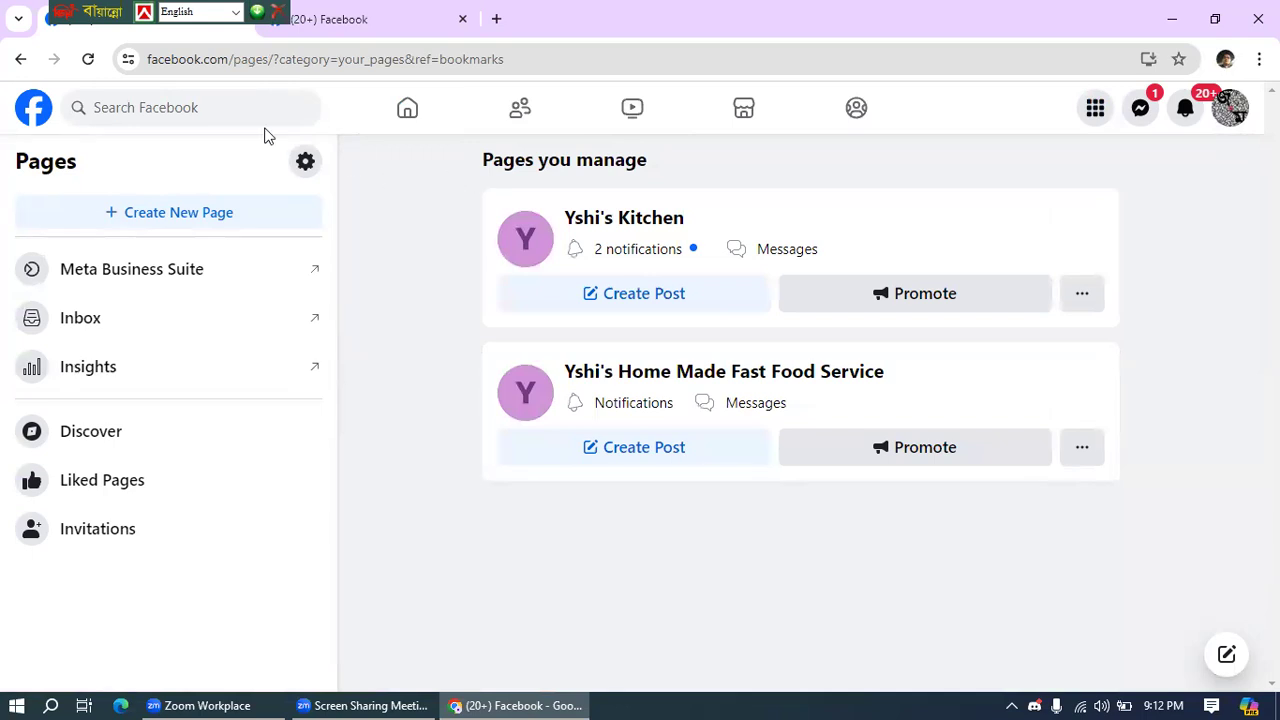
mouse_move(335, 697)
left_click(1092, 117)
left_click(1009, 118)
left_click(1091, 112)
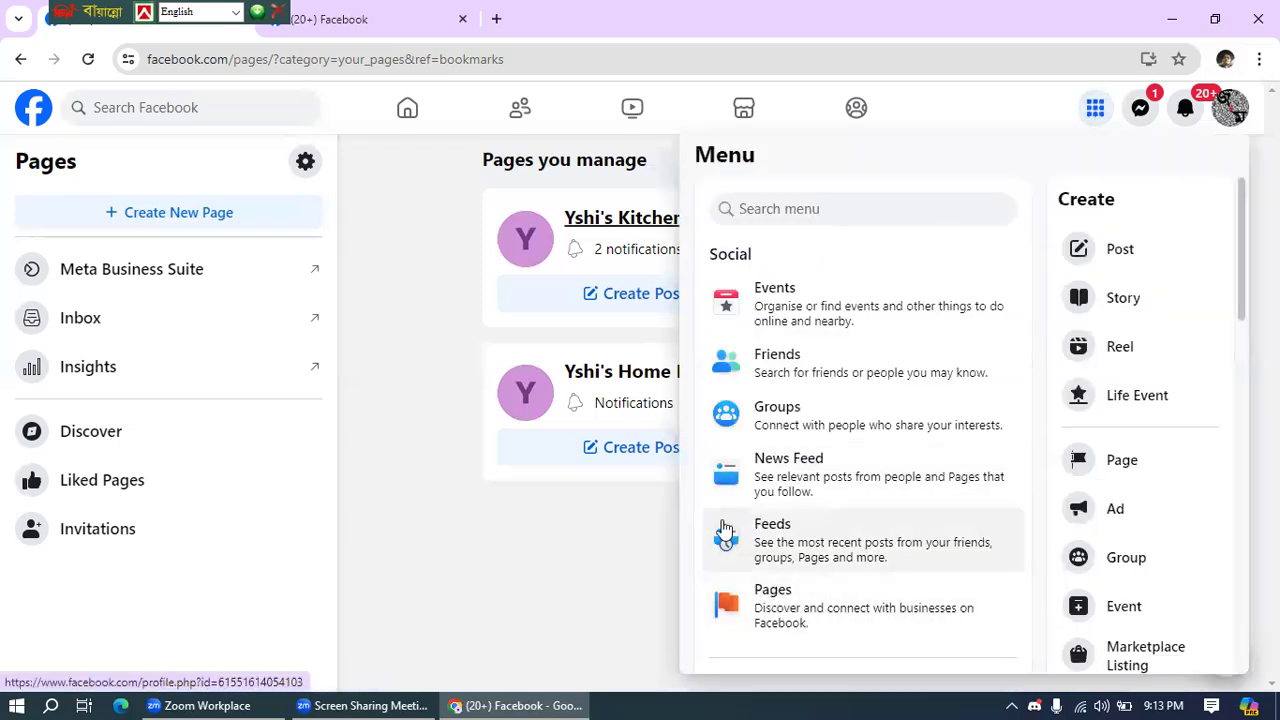
left_click(407, 170)
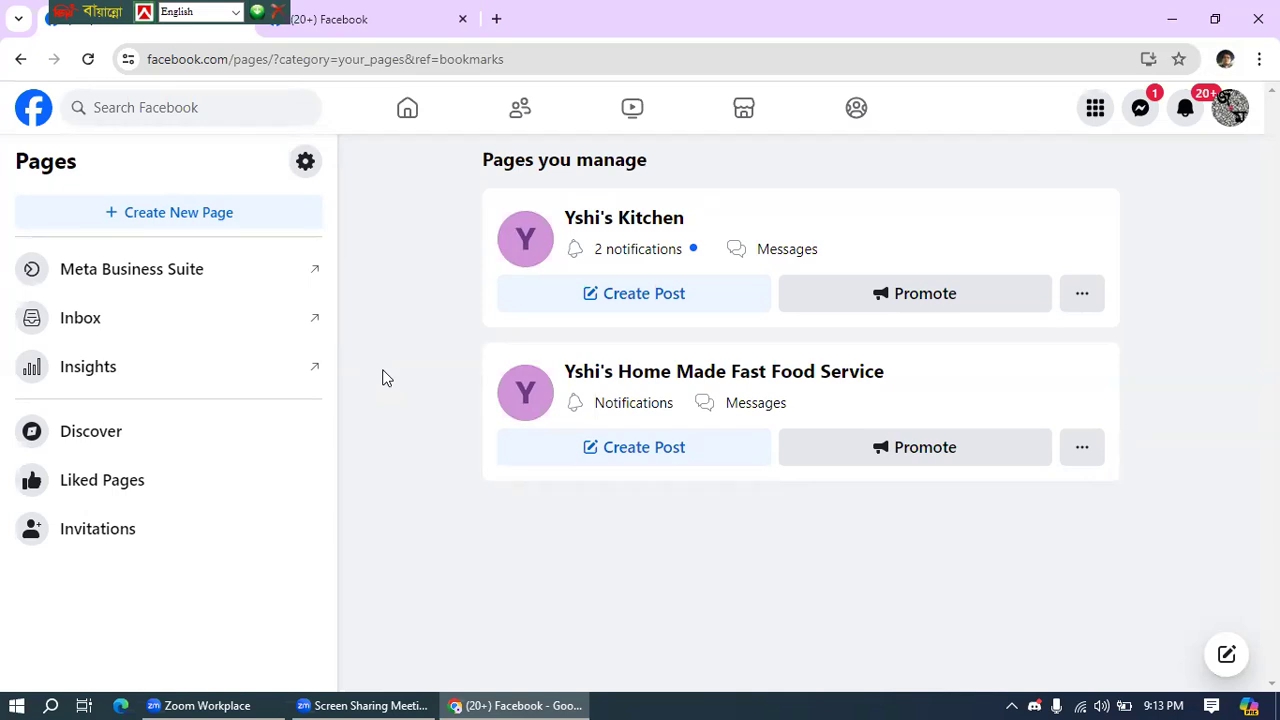
- Start a new Page with '+ Create New Page' to reach the empty Create a Page form
left_click(178, 212)
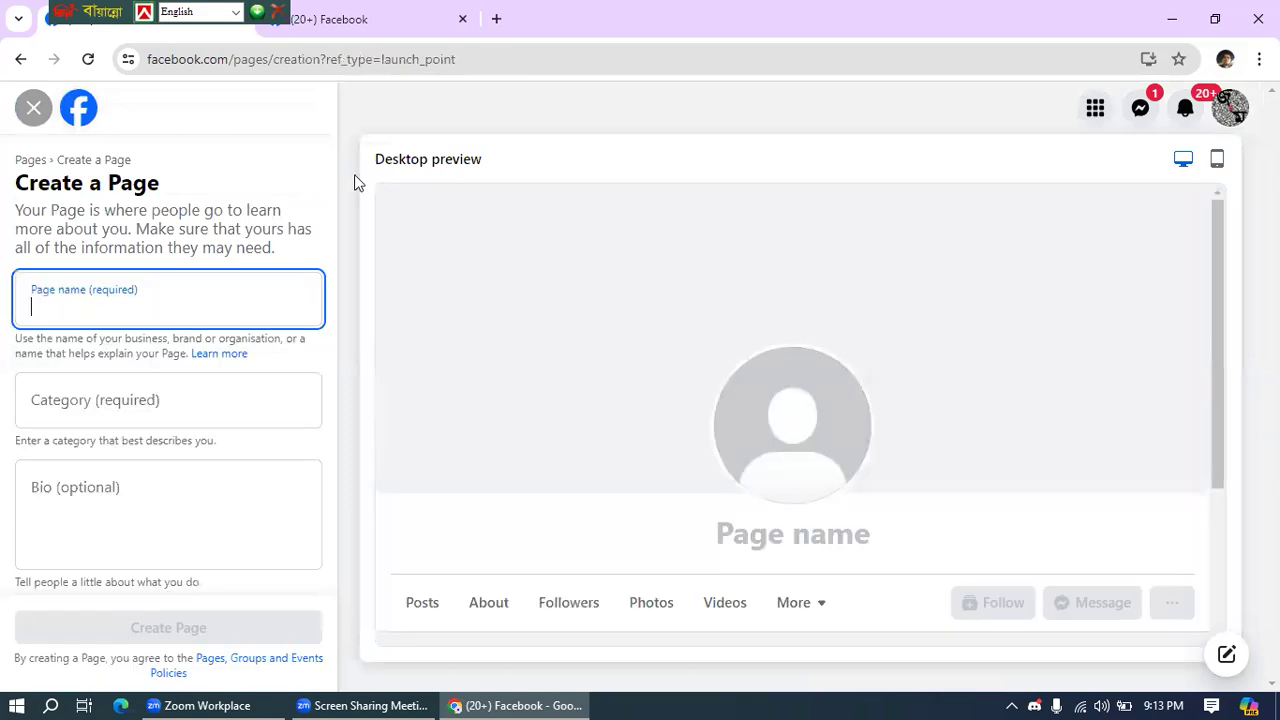
left_click(47, 174)
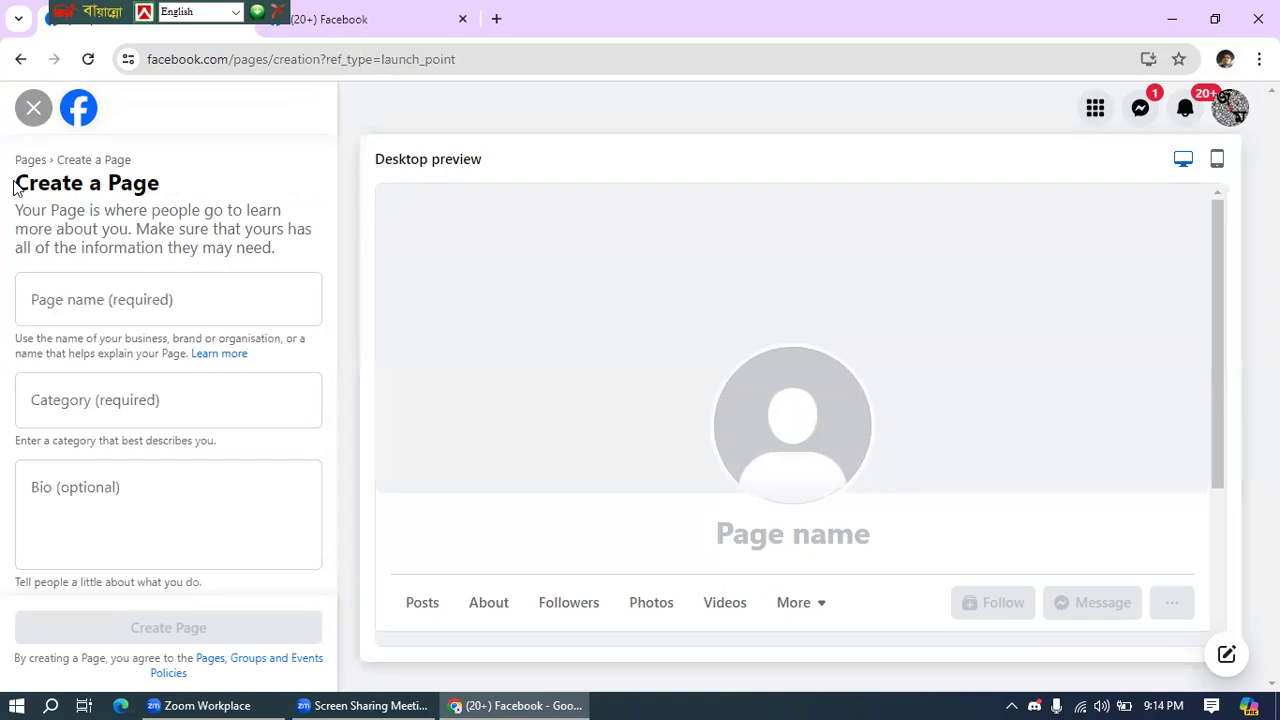
left_click(42, 302)
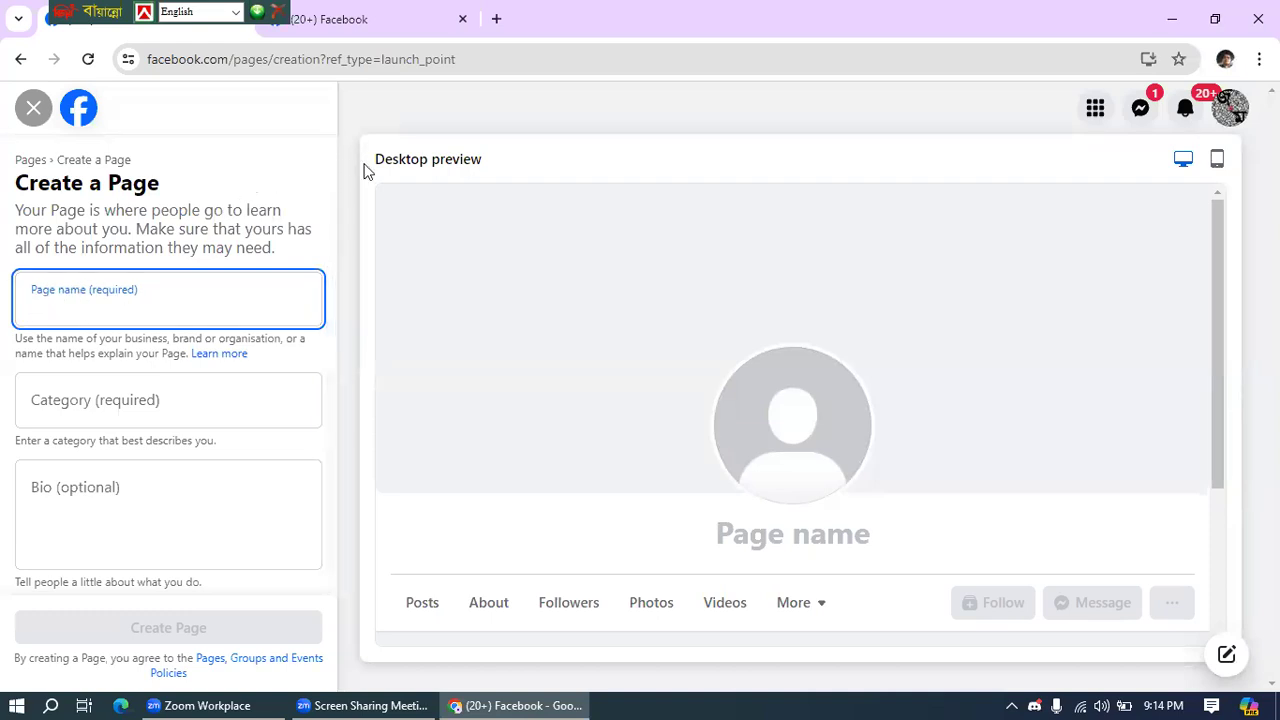
left_click(367, 205)
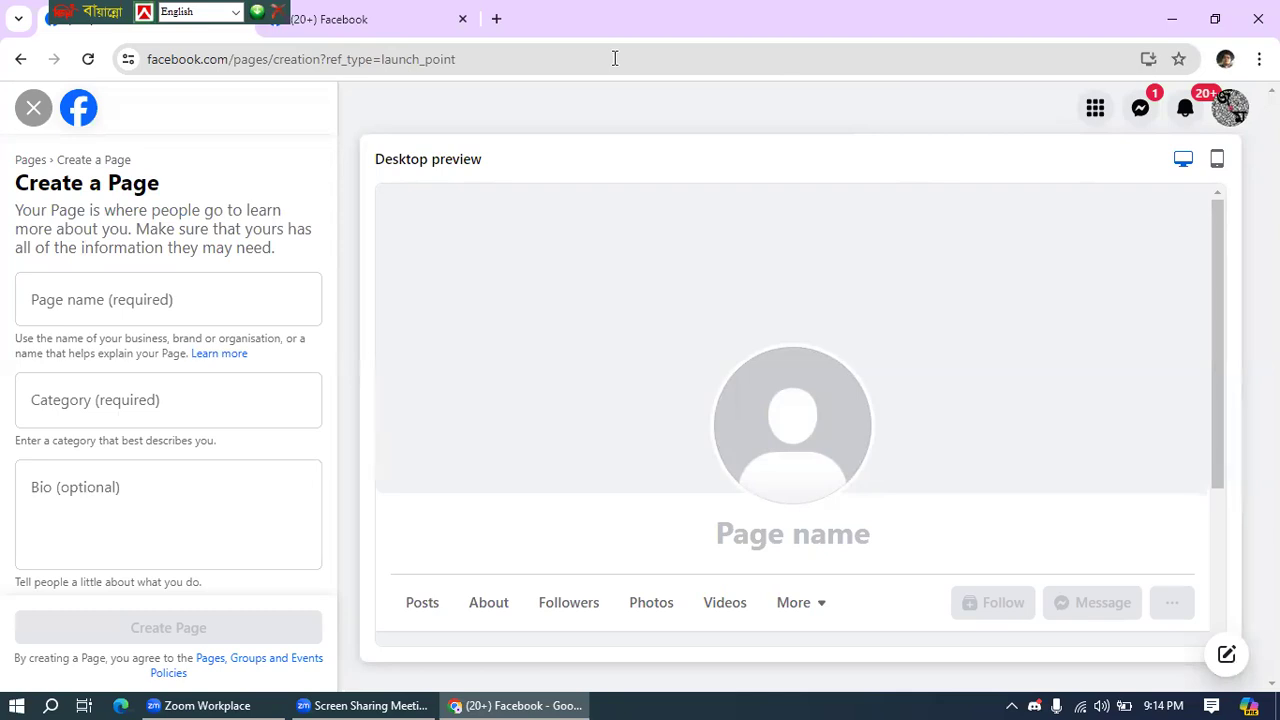
- Resize the Chrome window, close the duplicate Facebook tab, and maximise the window again
left_click(1214, 19)
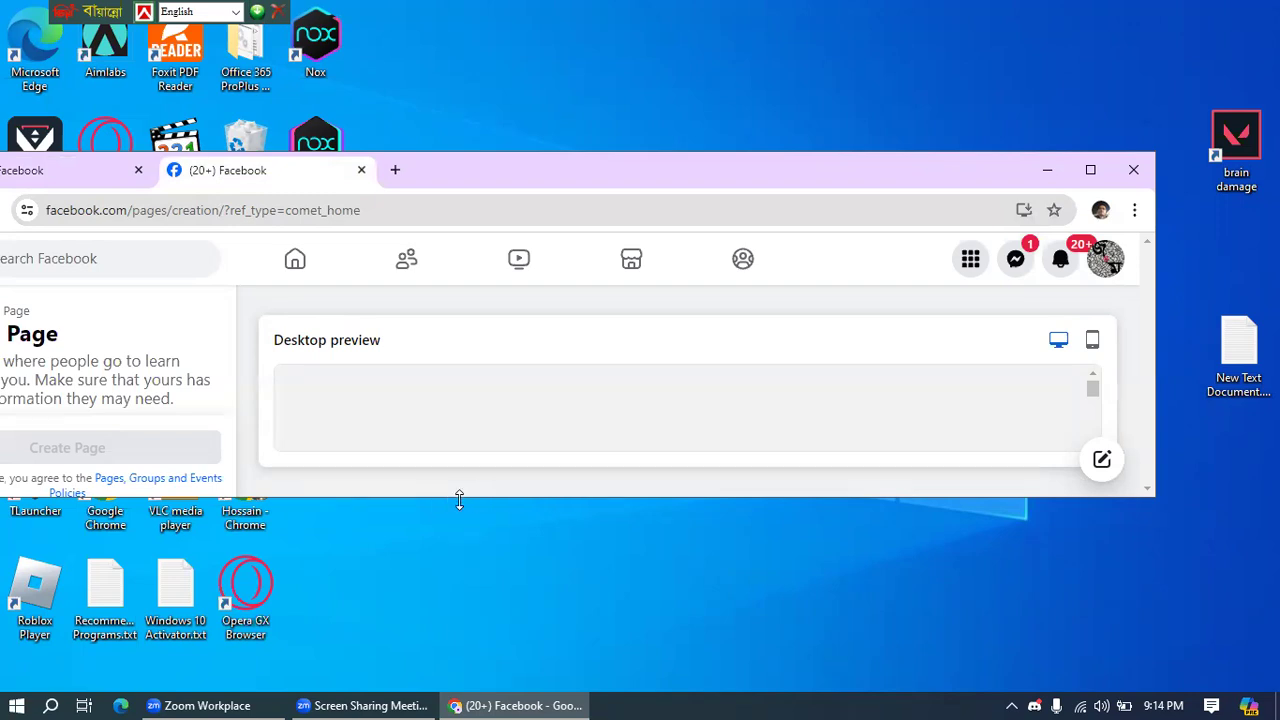
left_click_drag(474, 498, 466, 676)
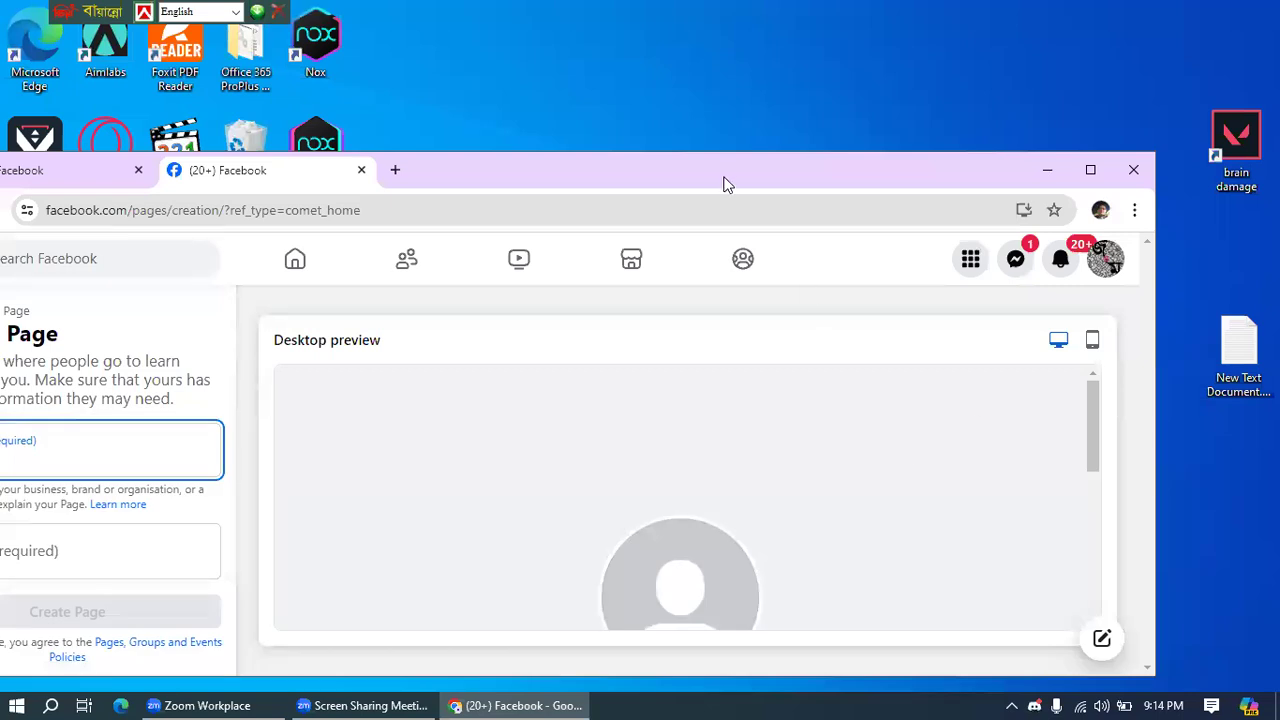
left_click_drag(696, 184, 737, 180)
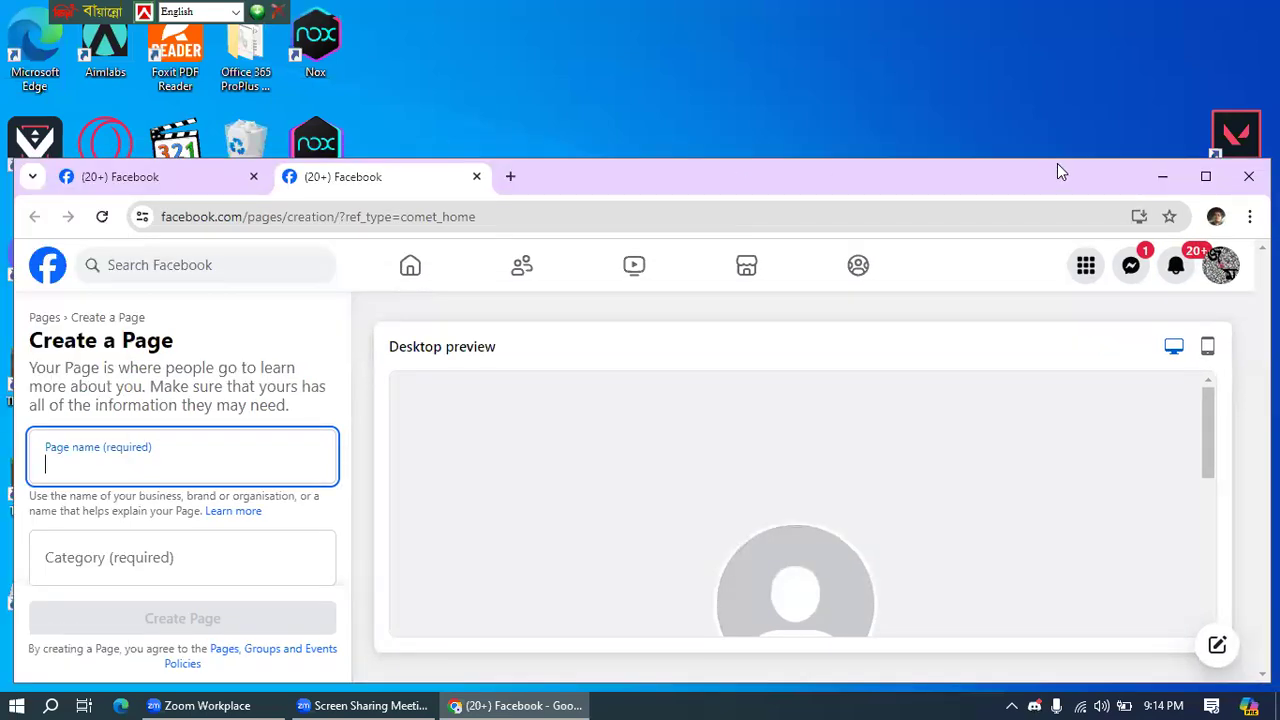
left_click(474, 177)
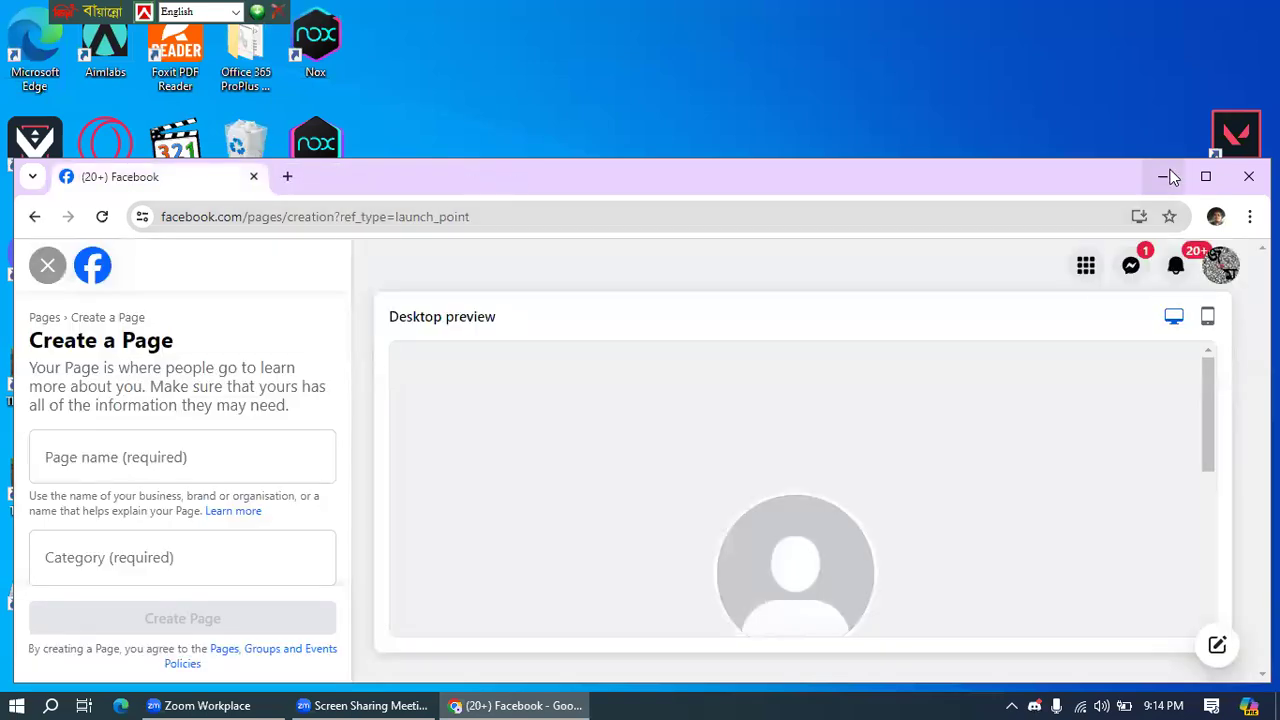
left_click(1205, 176)
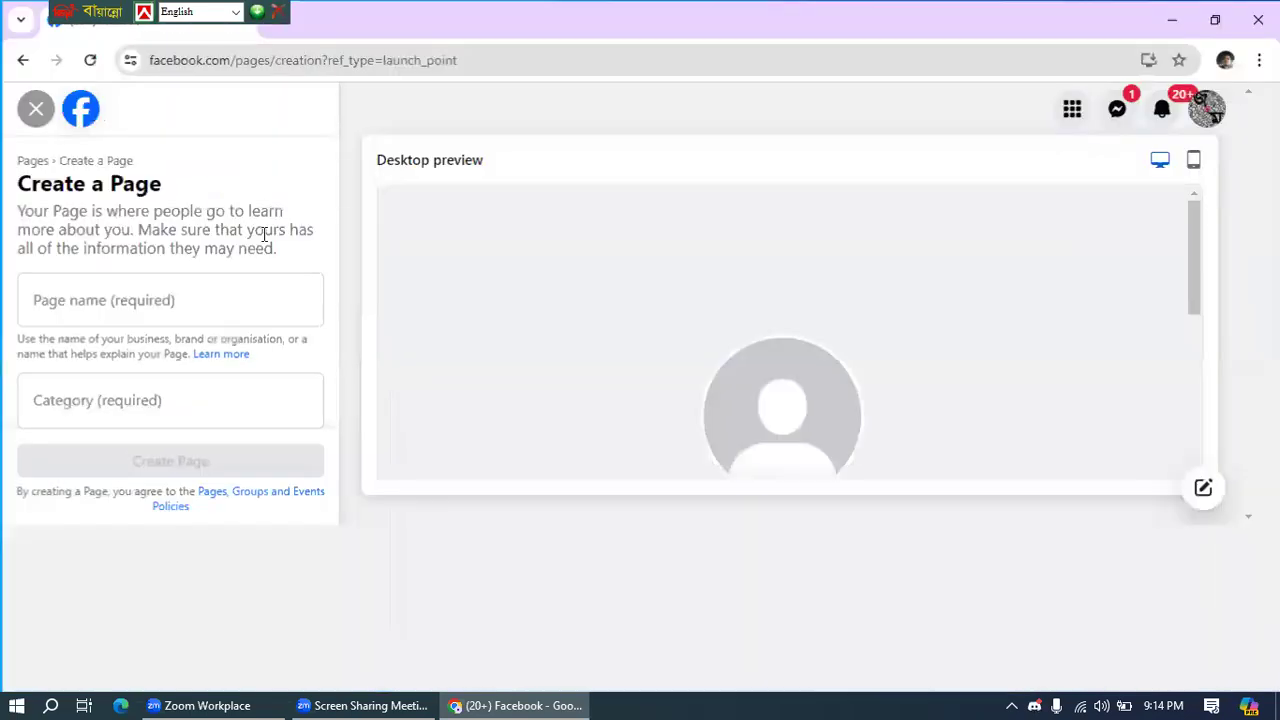
left_click(82, 302)
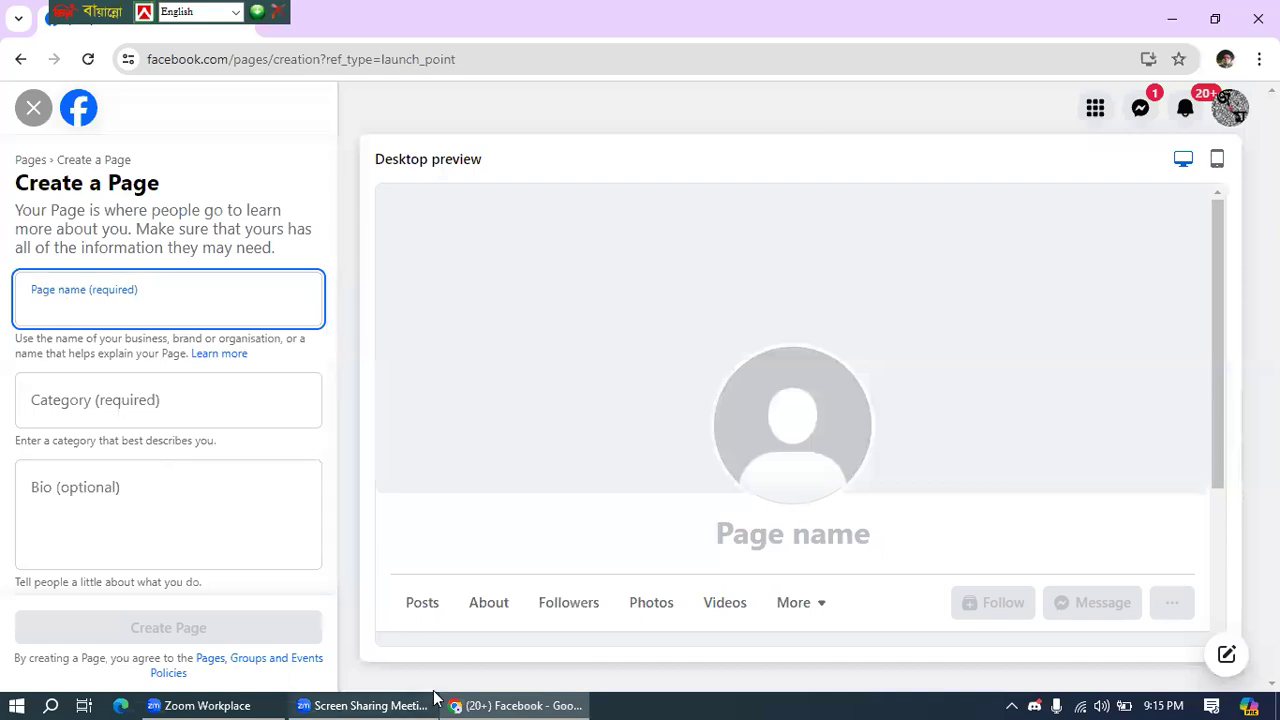
mouse_move(434, 697)
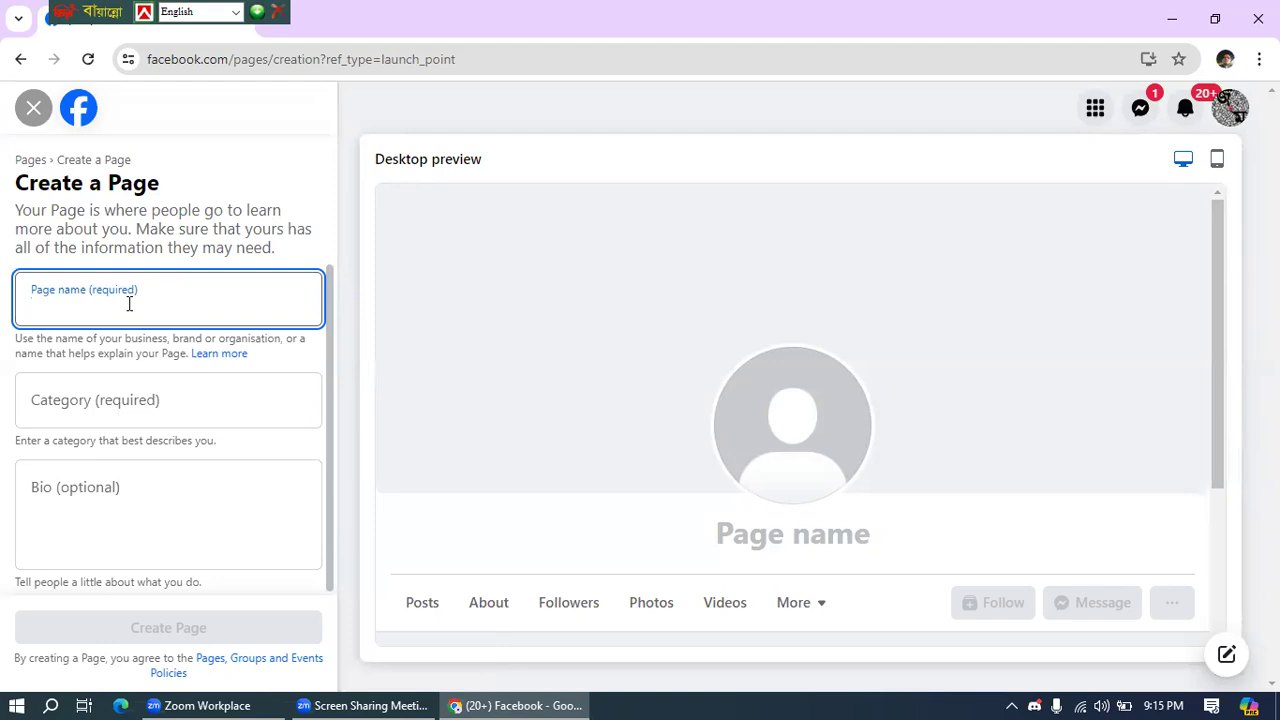
- Enter 'Yshis Kitchen' as the Page name, fixing the typo, and confirm it
type("Yshis Kitvh")
key("BackSpace")
key("BackSpace")
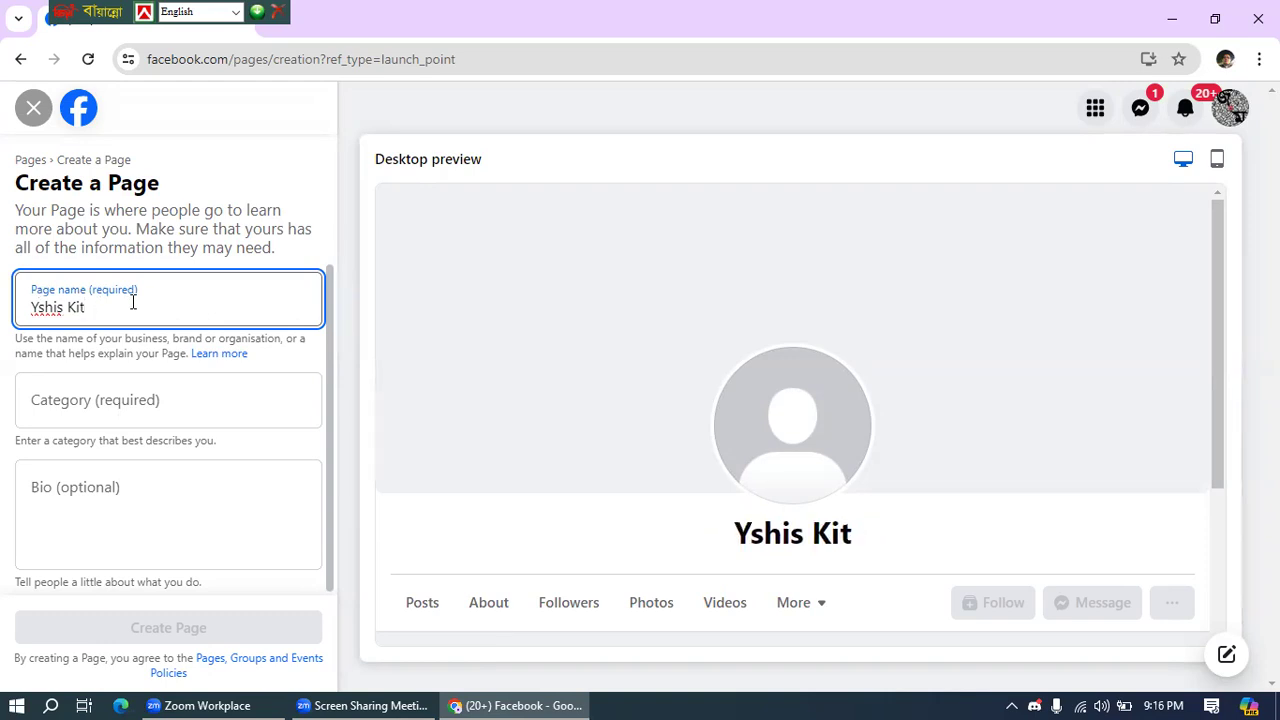
type("chen")
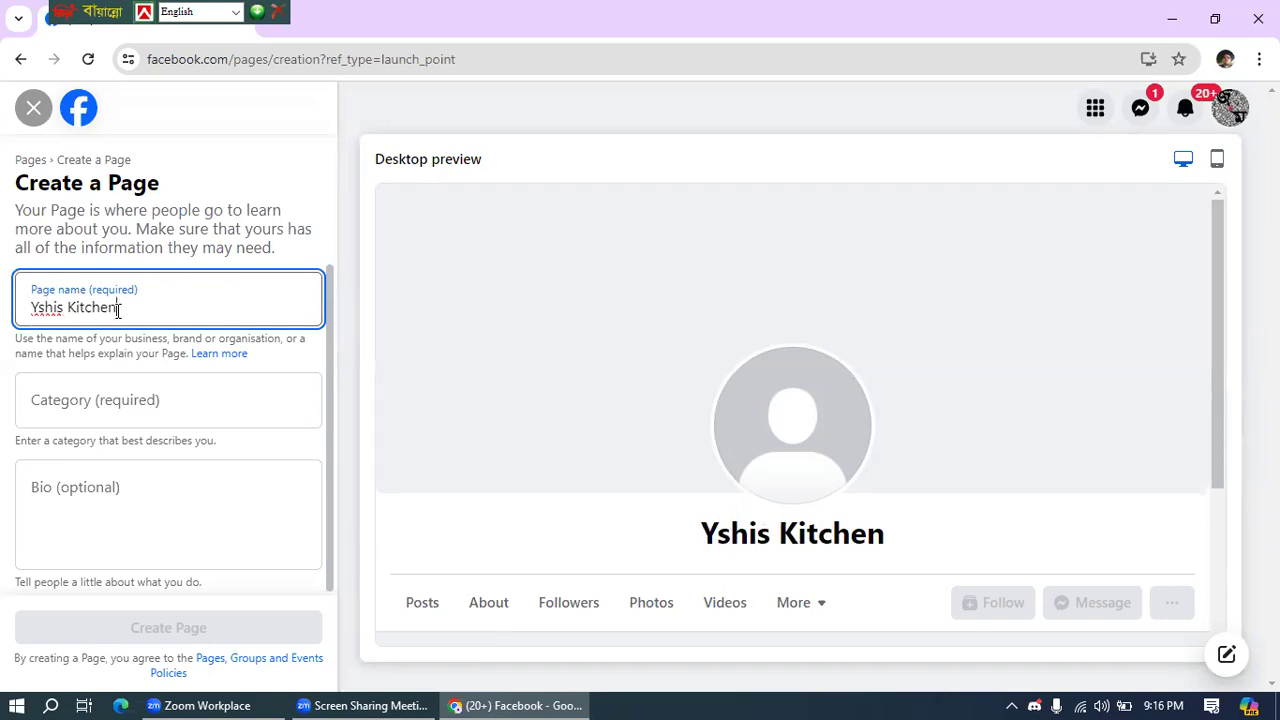
left_click(63, 305)
left_click(70, 408)
left_click(106, 300)
left_click(67, 407)
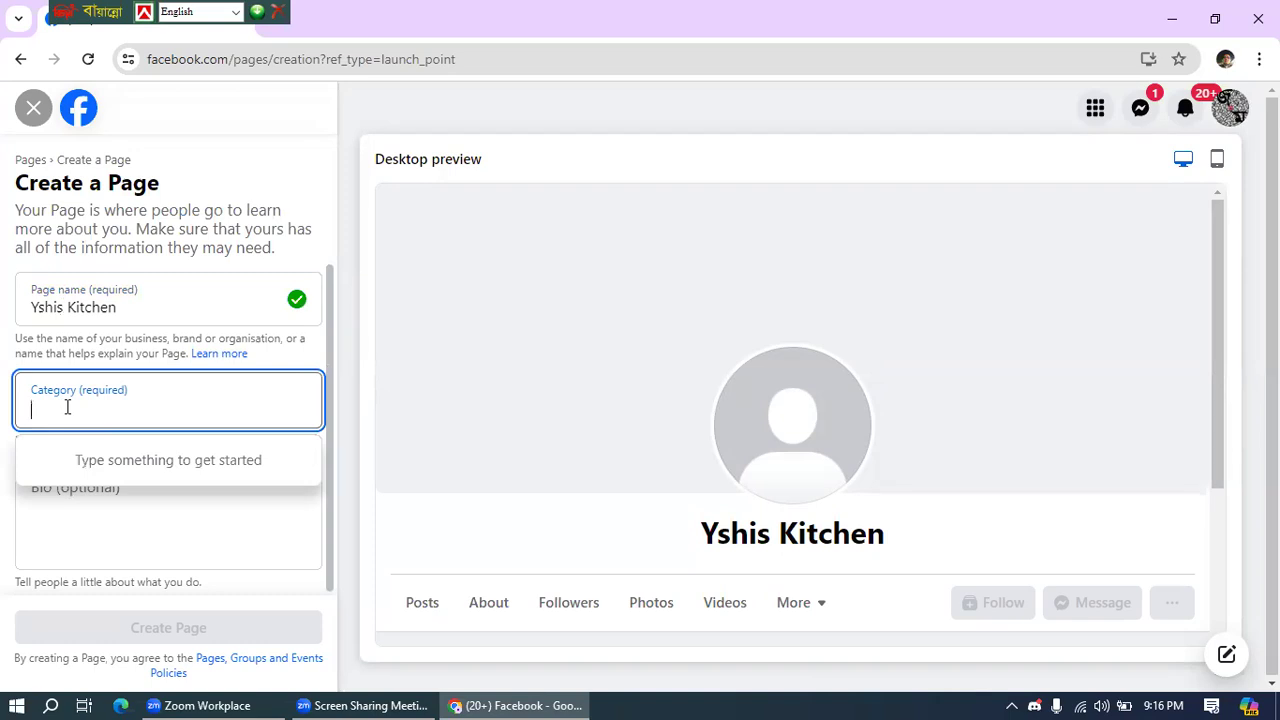
- Set the category to Fast food restaurant and search 'res' for another category
type("fast f")
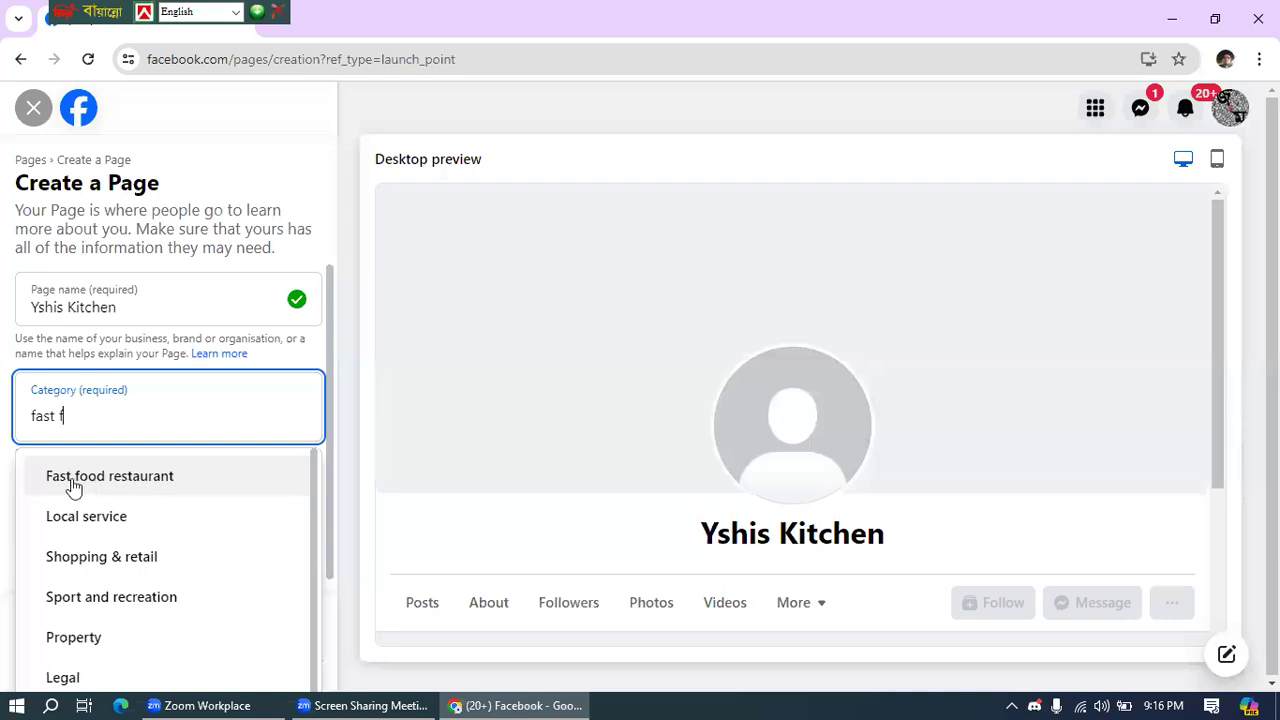
left_click(189, 486)
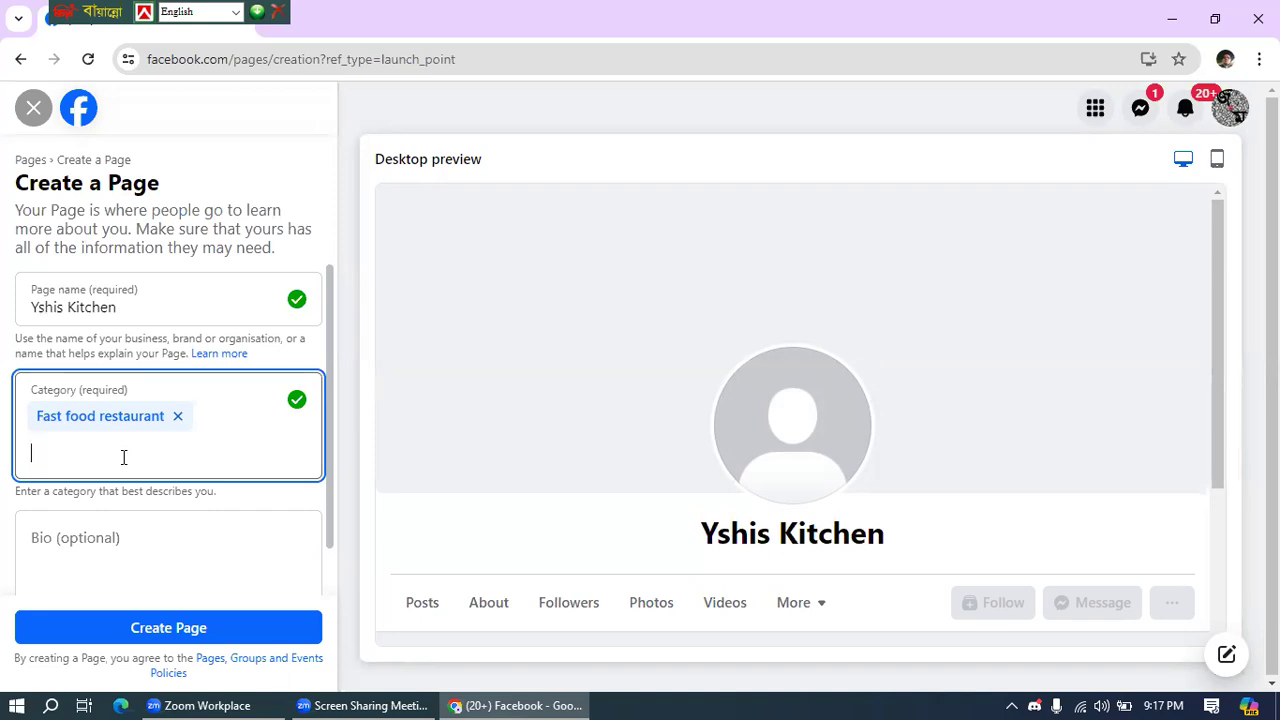
type("res")
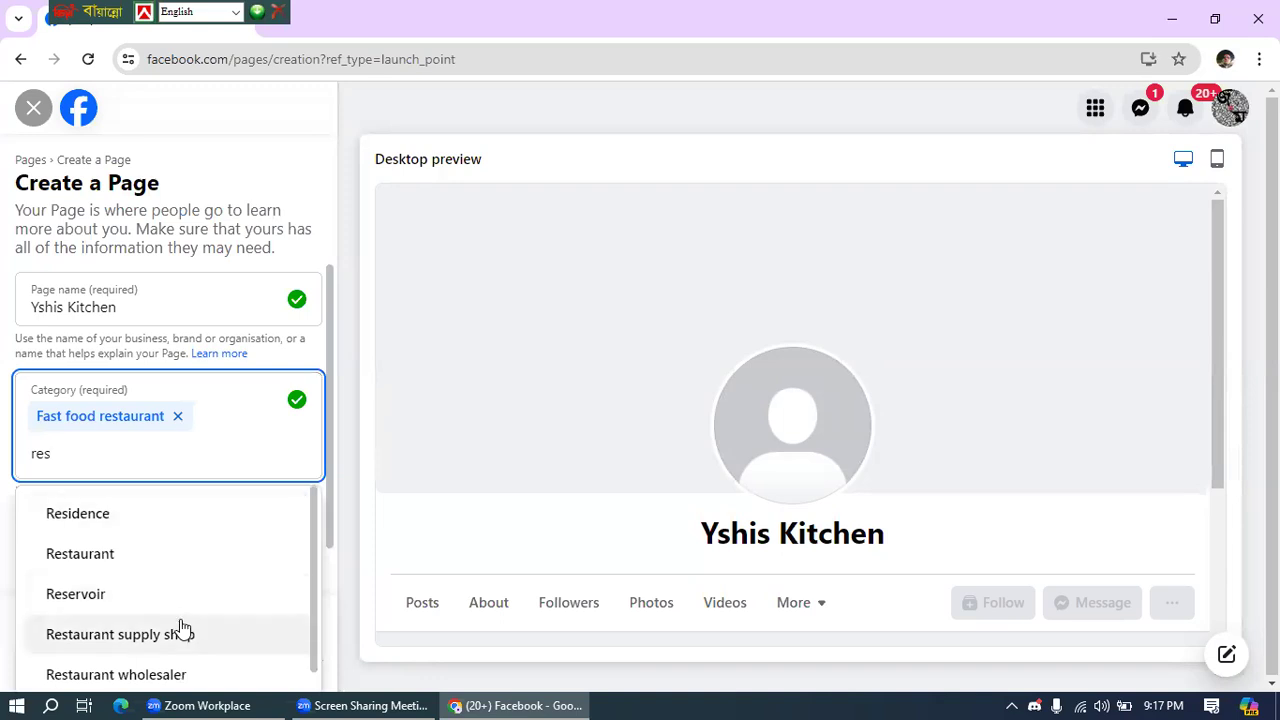
scroll(225, 621, "down", 1)
scroll(200, 610, "down", 1)
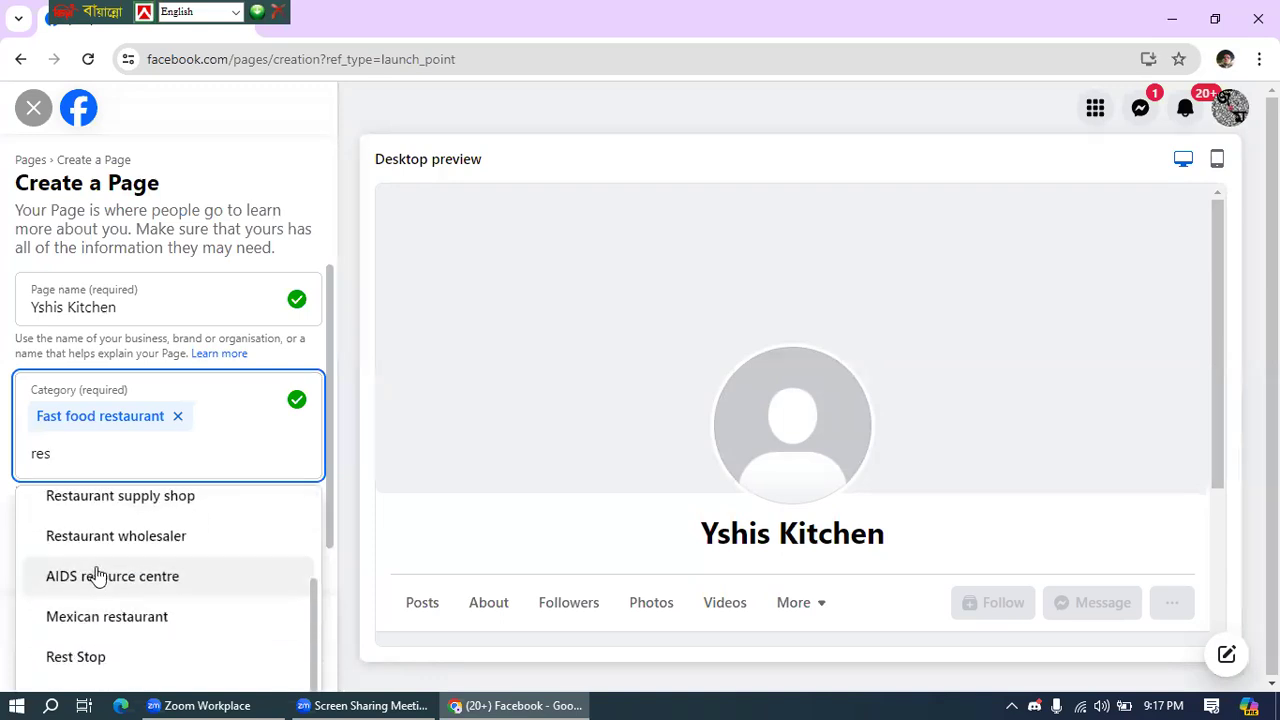
scroll(100, 570, "up", 3)
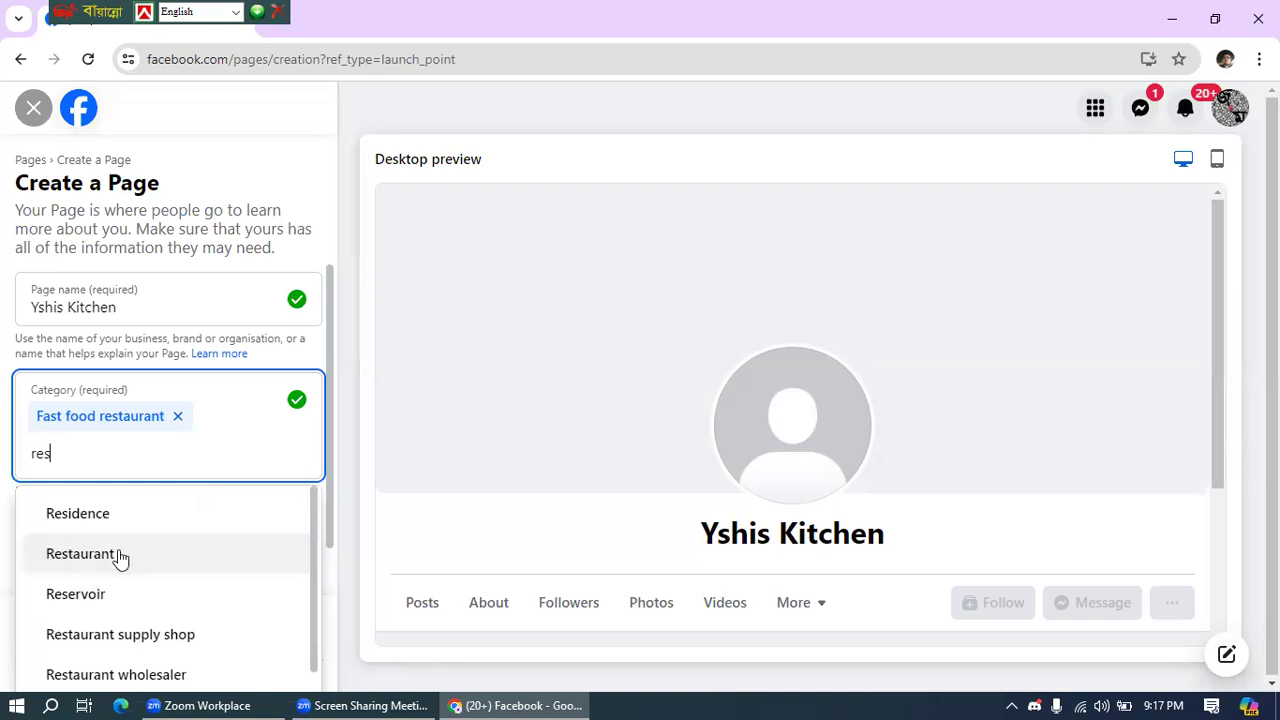
- Replace the category search with 'home made', then trim it to 'hom'
double_click(75, 447)
key("BackSpace")
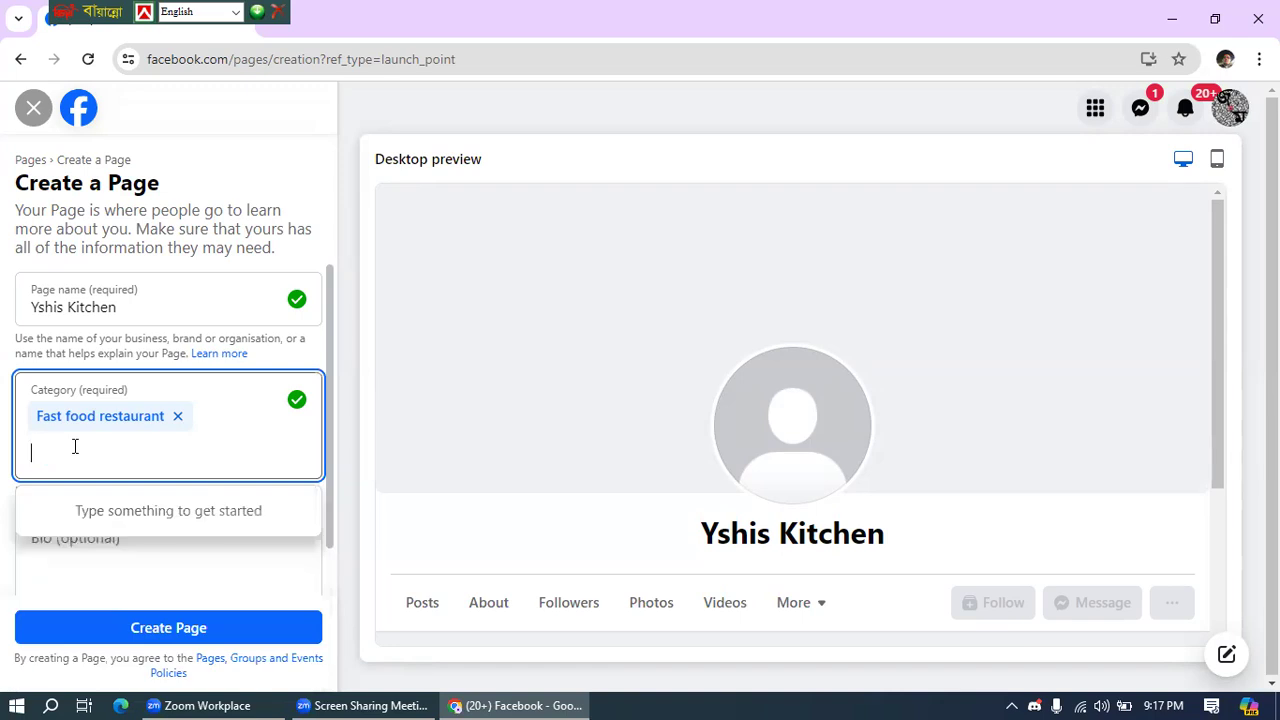
type("hom")
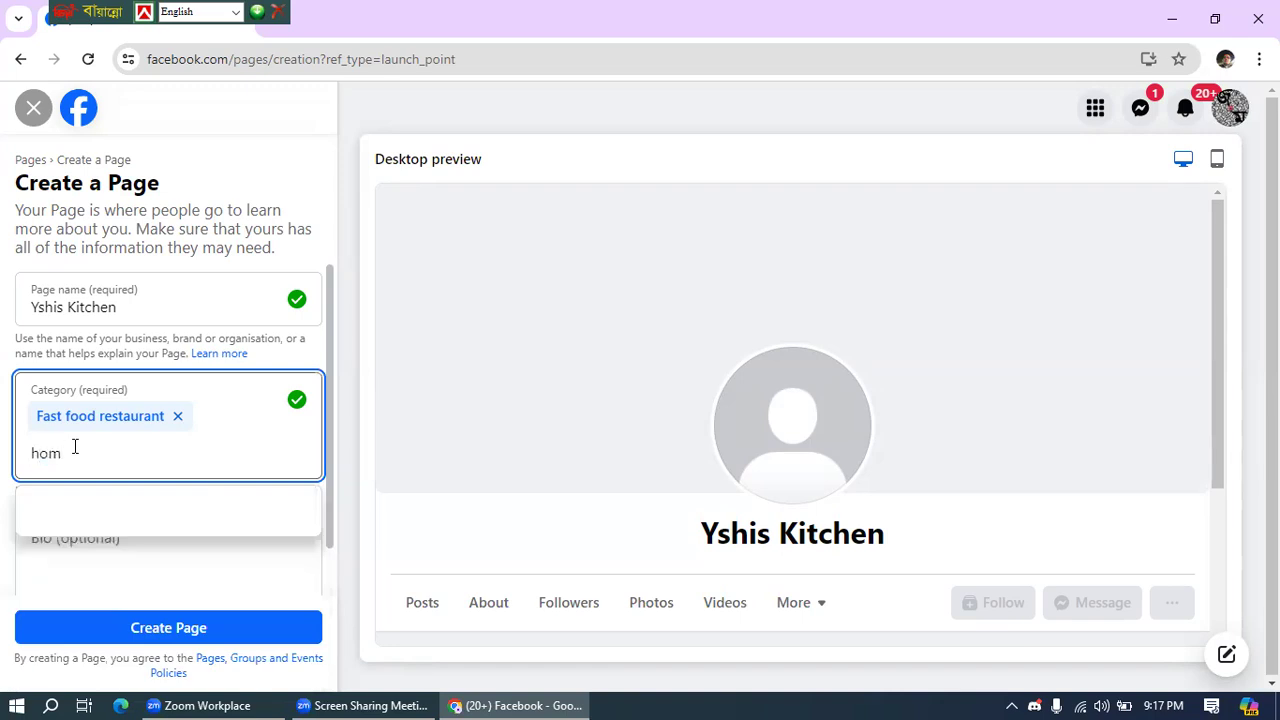
type("e made")
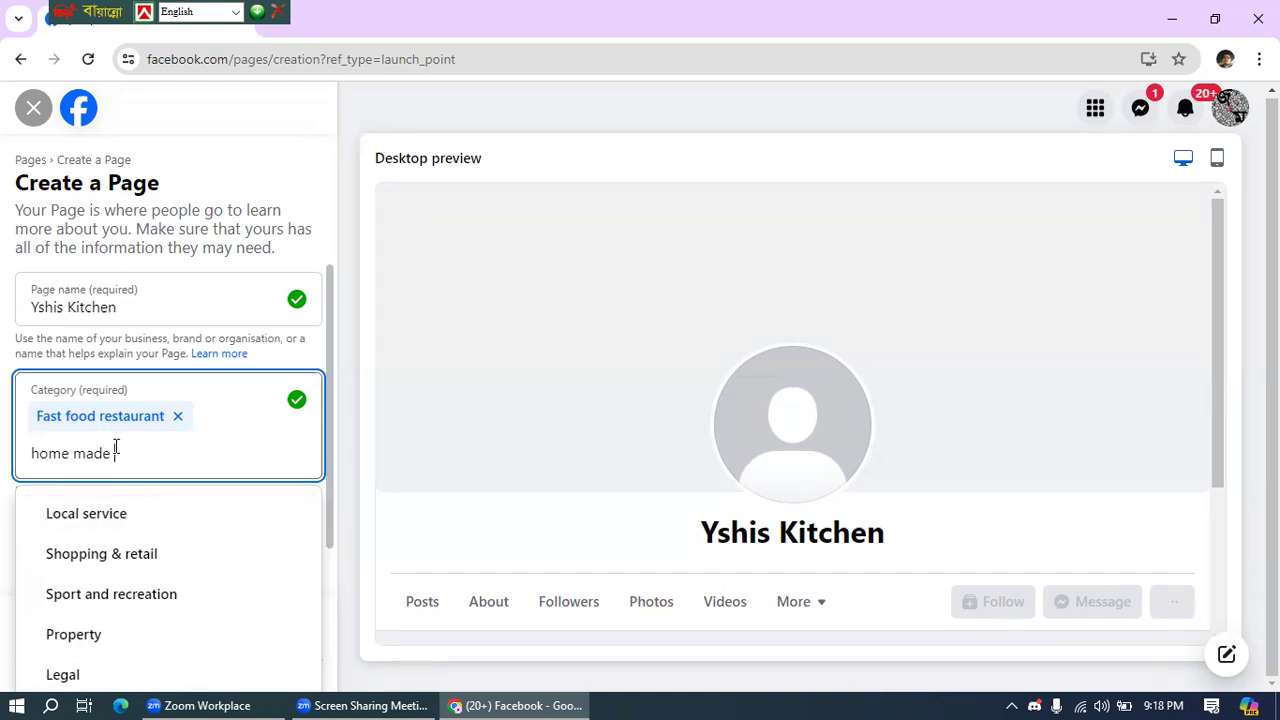
key("BackSpace")
key("BackSpace")
key("BackSpace")
key("BackSpace")
key("BackSpace")
key("BackSpace")
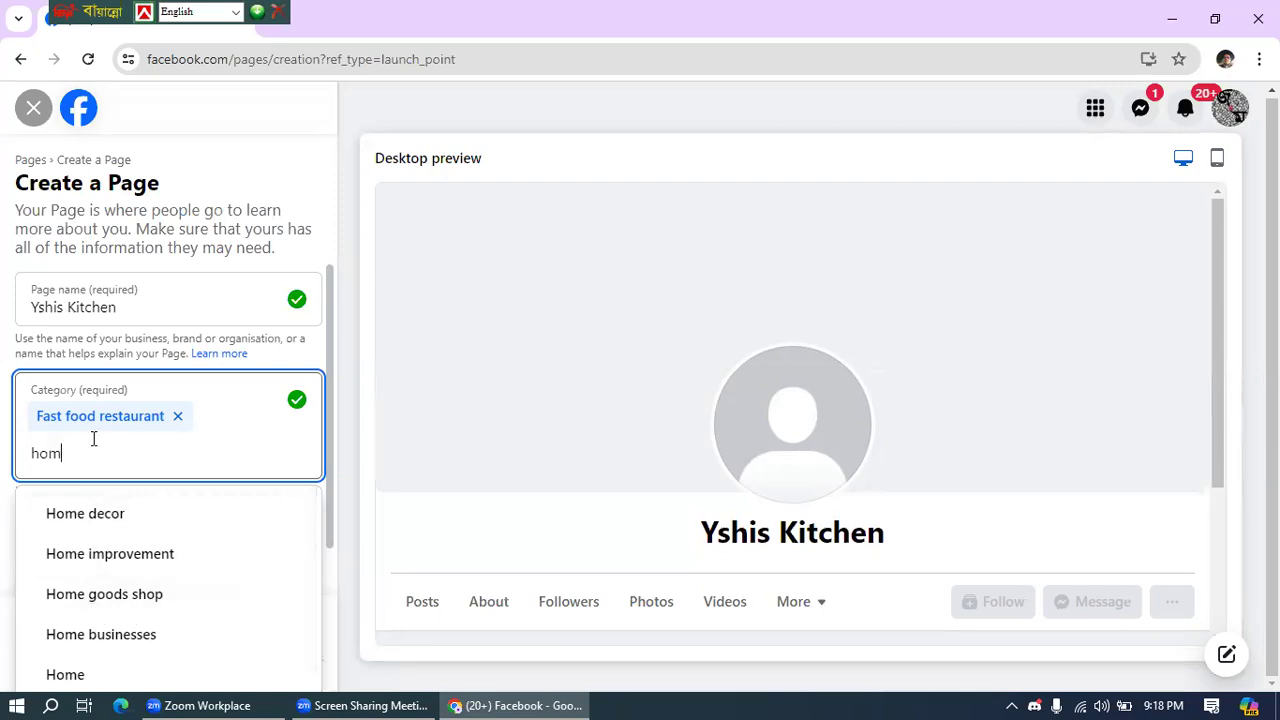
- Remove the Fast food restaurant category chip and clear the category search
key("BackSpace")
key("BackSpace")
key("BackSpace")
key("BackSpace")
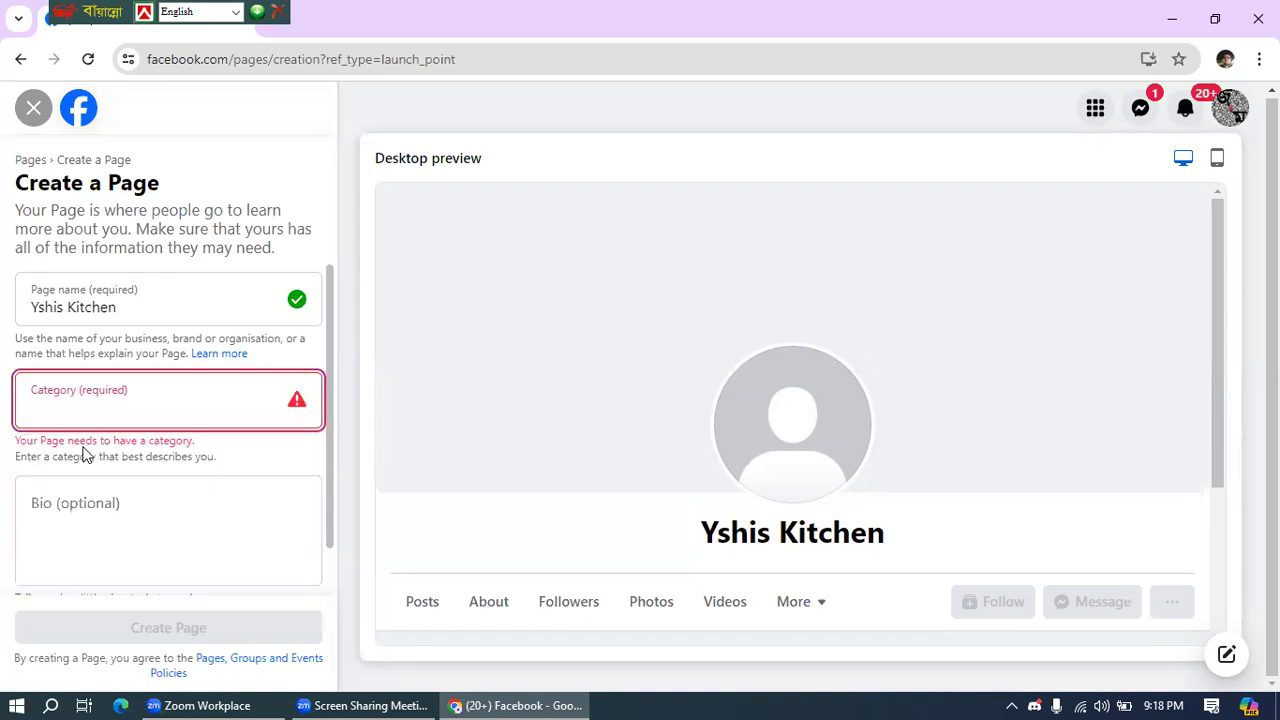
type("h")
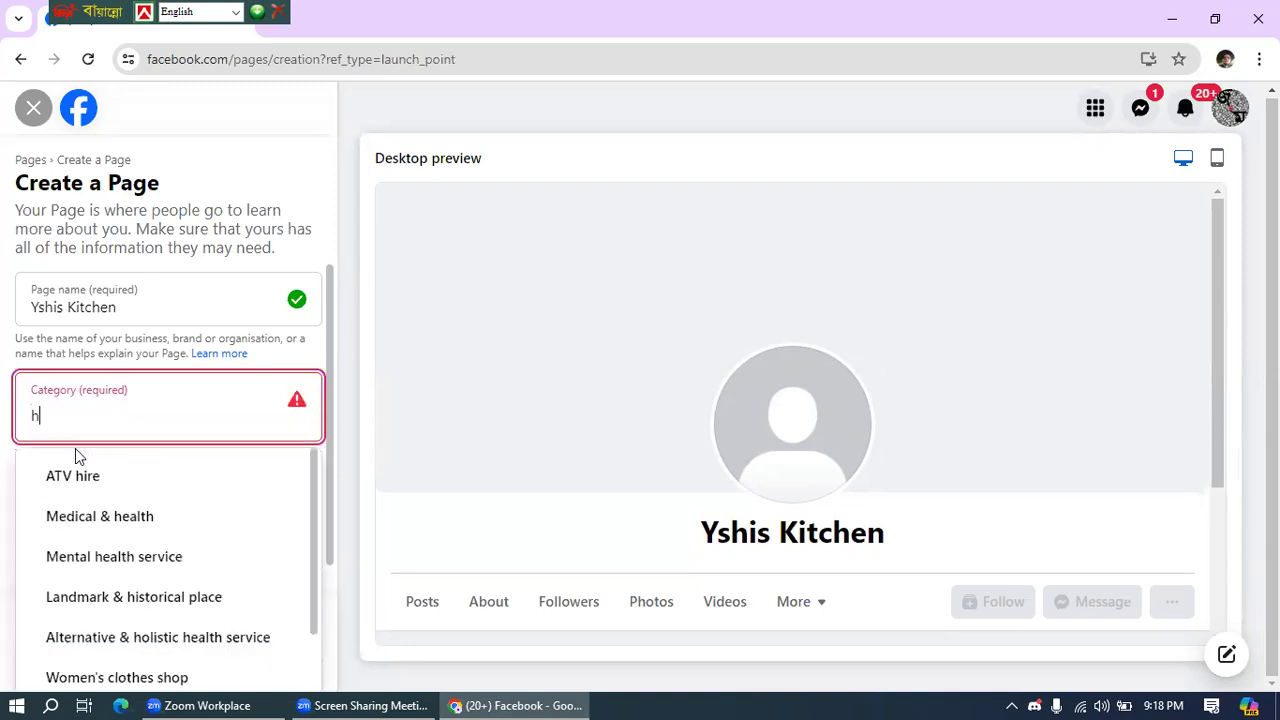
key("BackSpace")
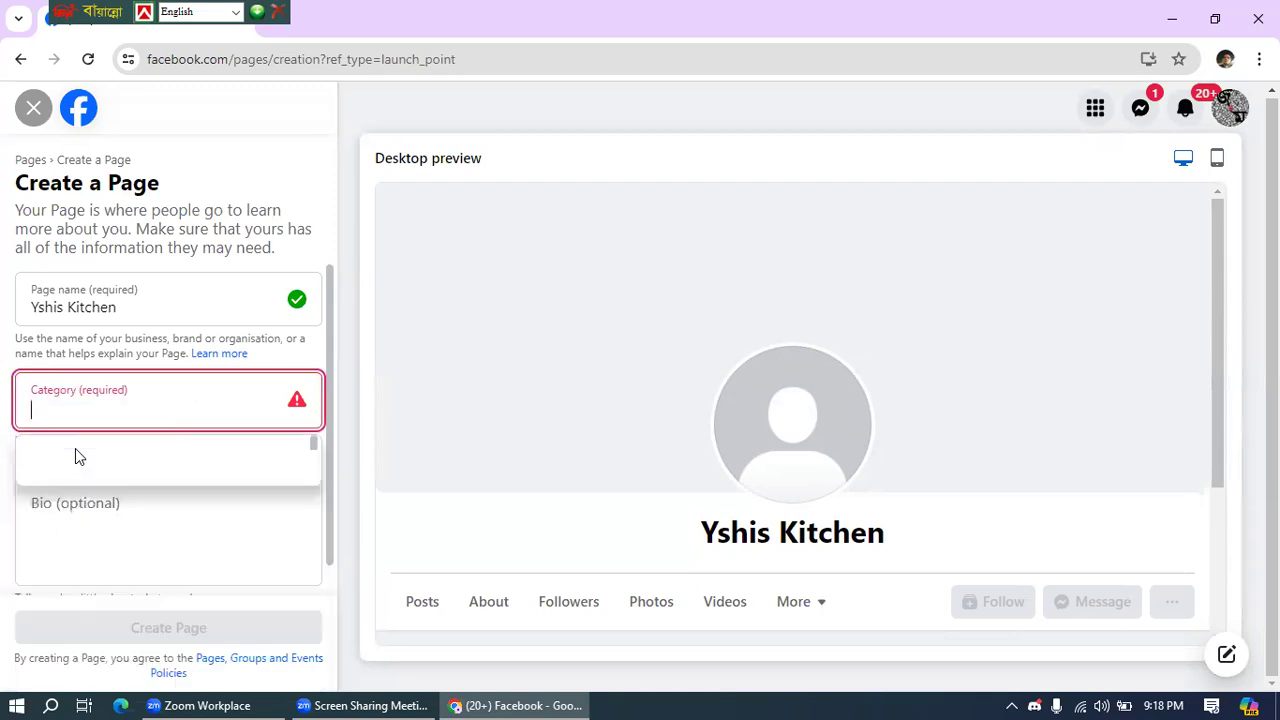
- Reselect Fast food restaurant as category and write the bio 'This is a Halal food stall.'
type("fast")
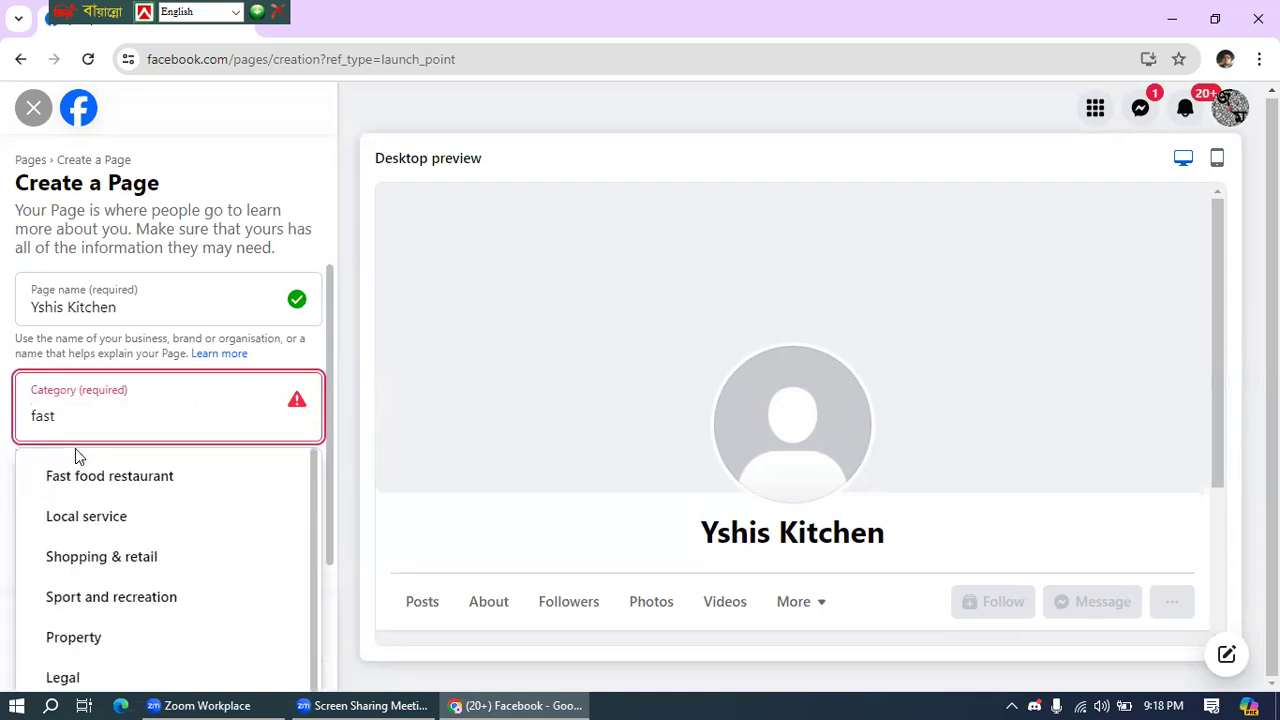
left_click(104, 480)
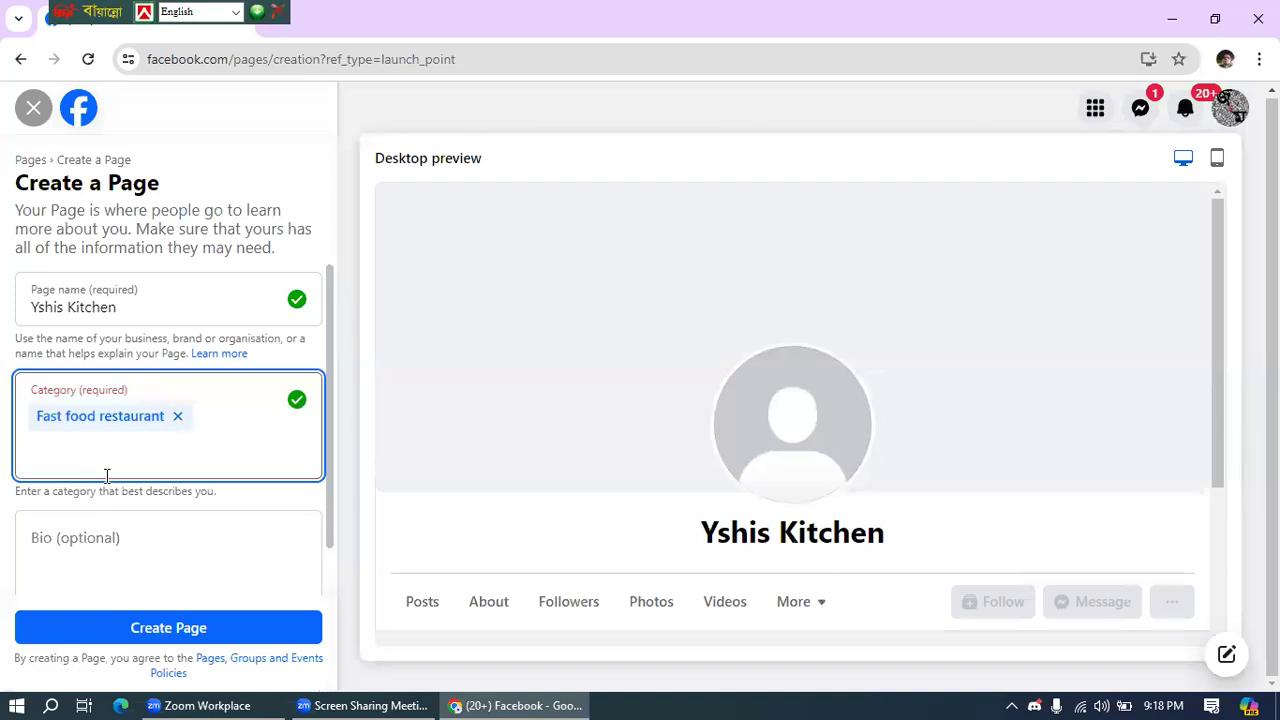
left_click(72, 548)
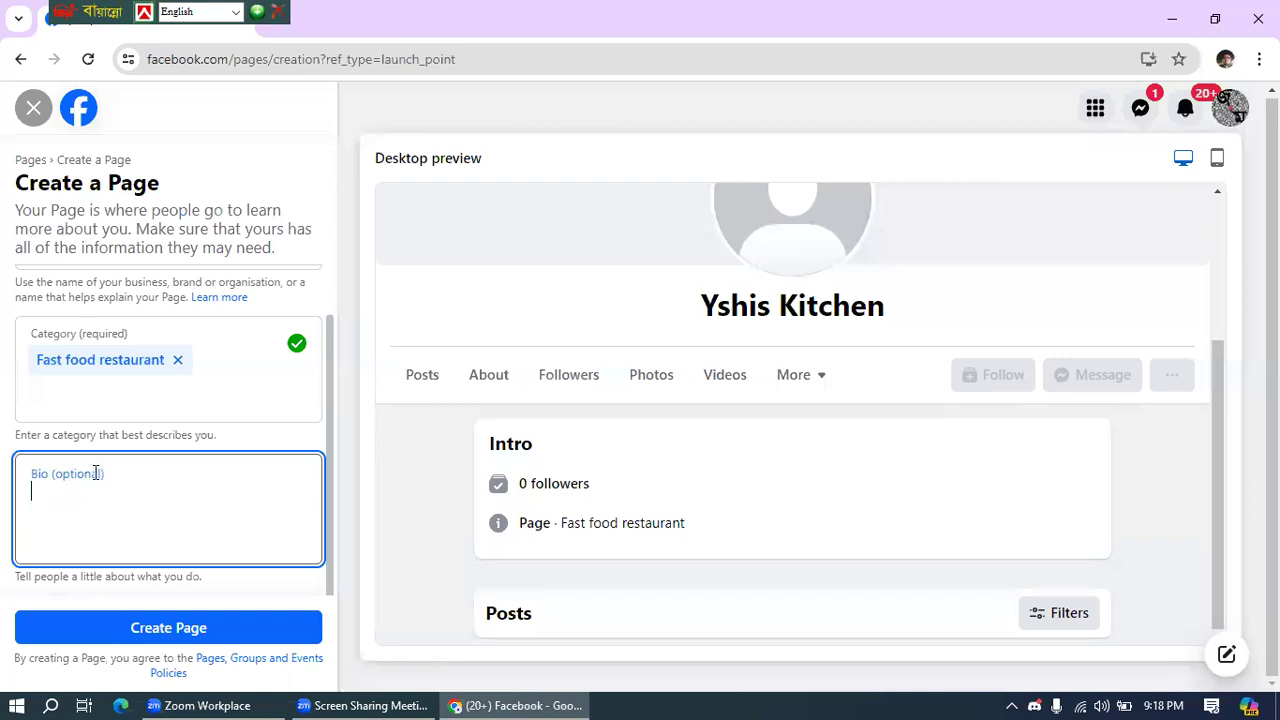
type("this")
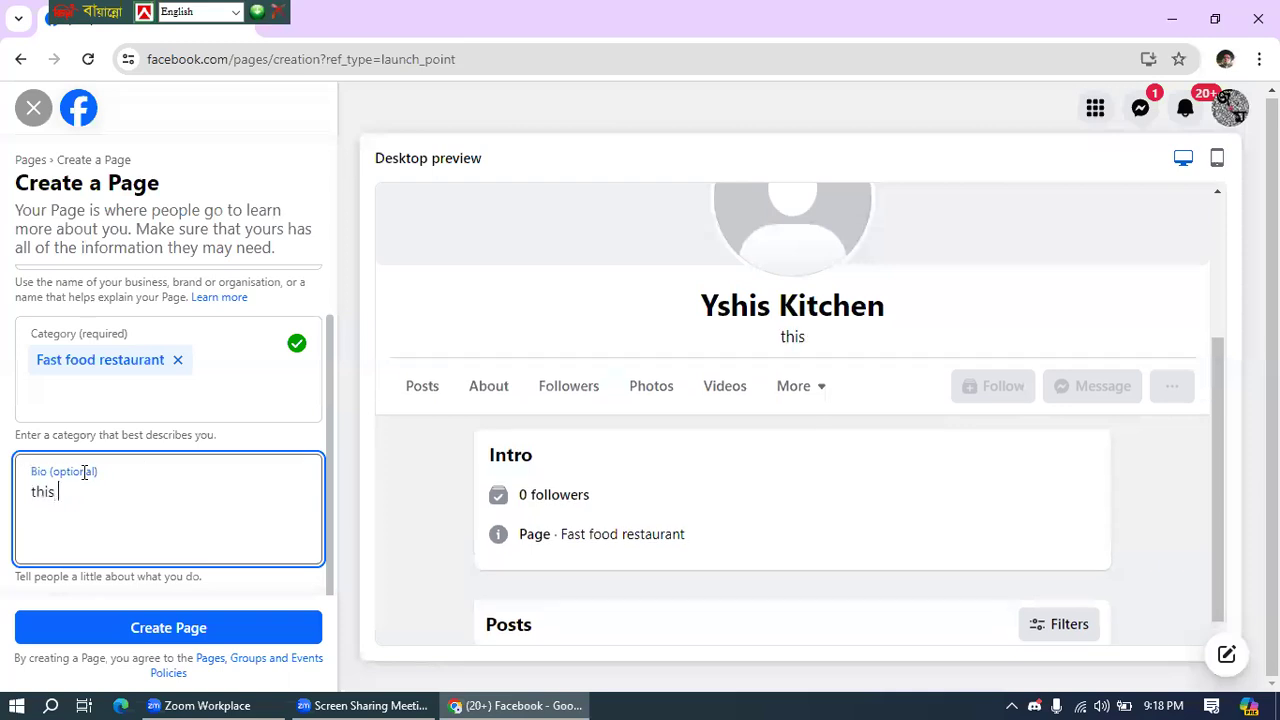
key("BackSpace")
key("BackSpace")
key("BackSpace")
key("BackSpace")
key("BackSpace")
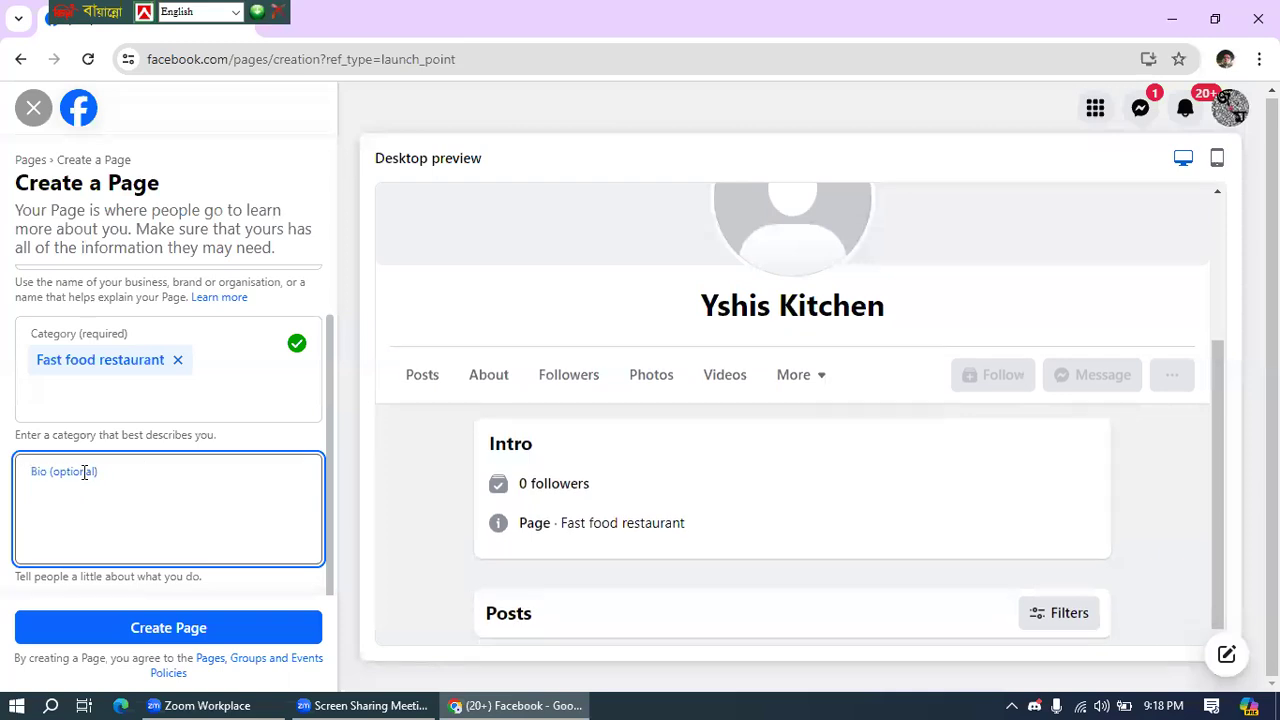
type("This is")
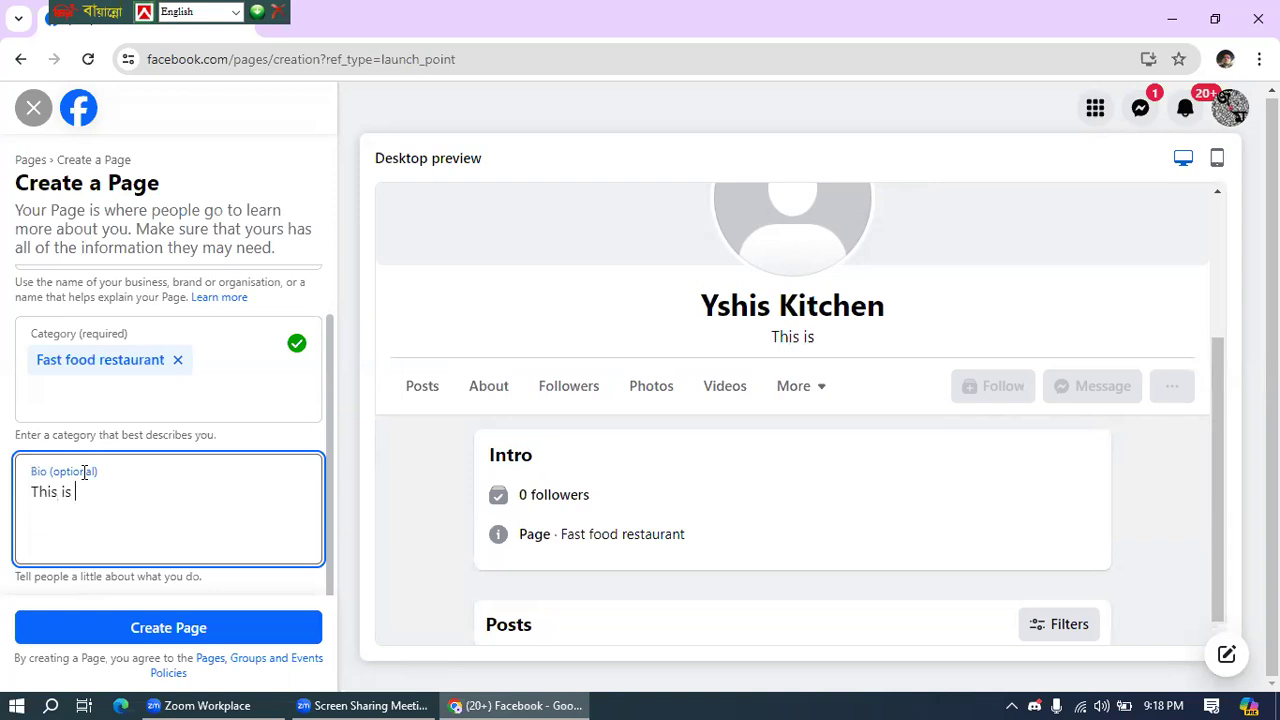
type("a Halal")
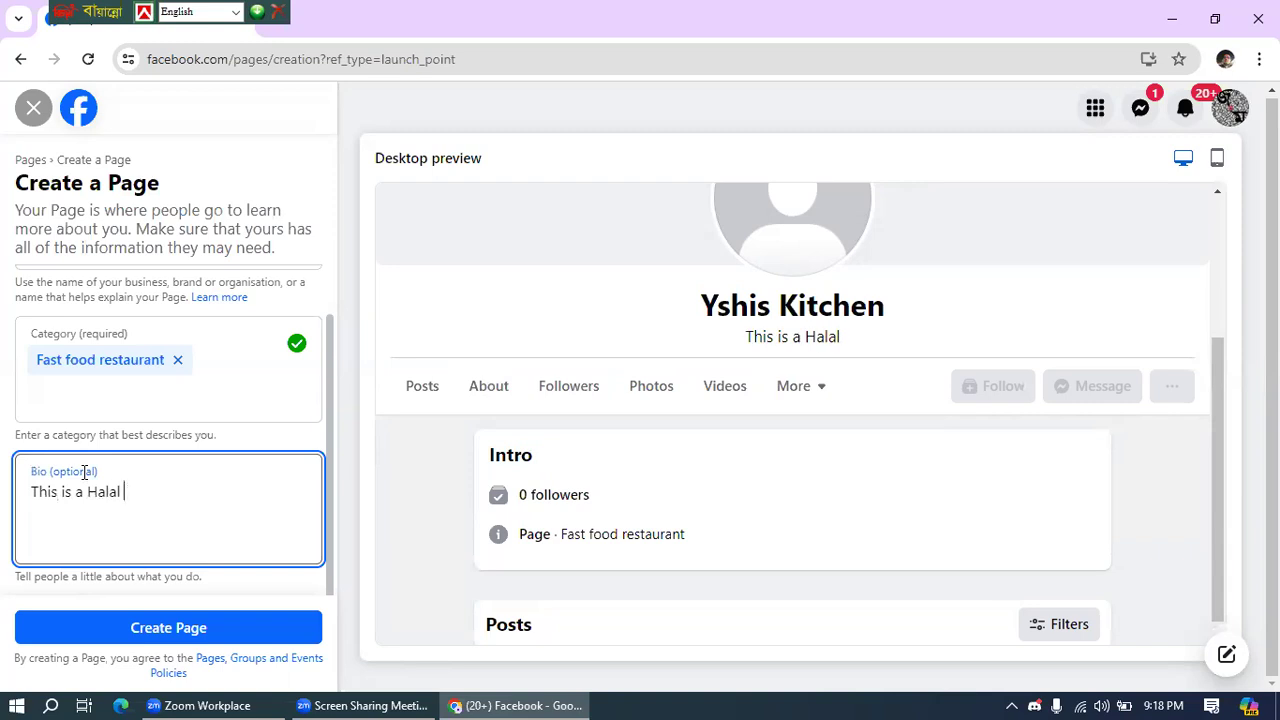
type(" f")
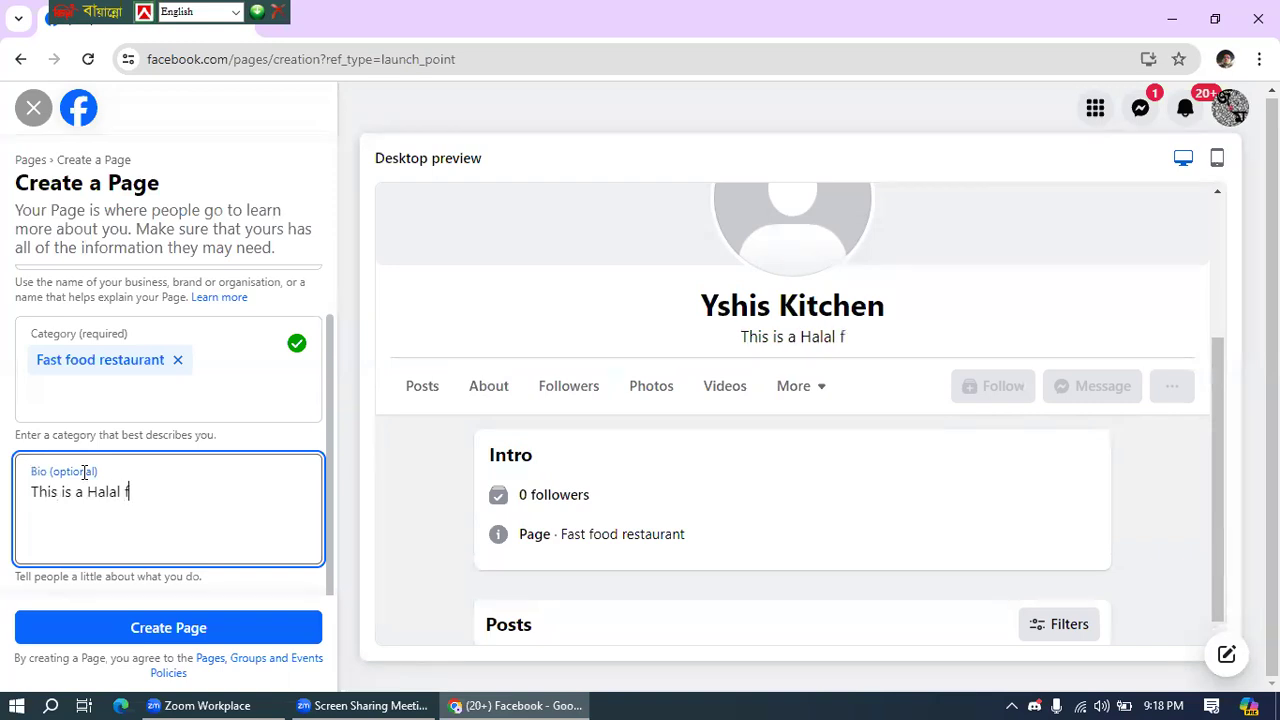
type("ood sh")
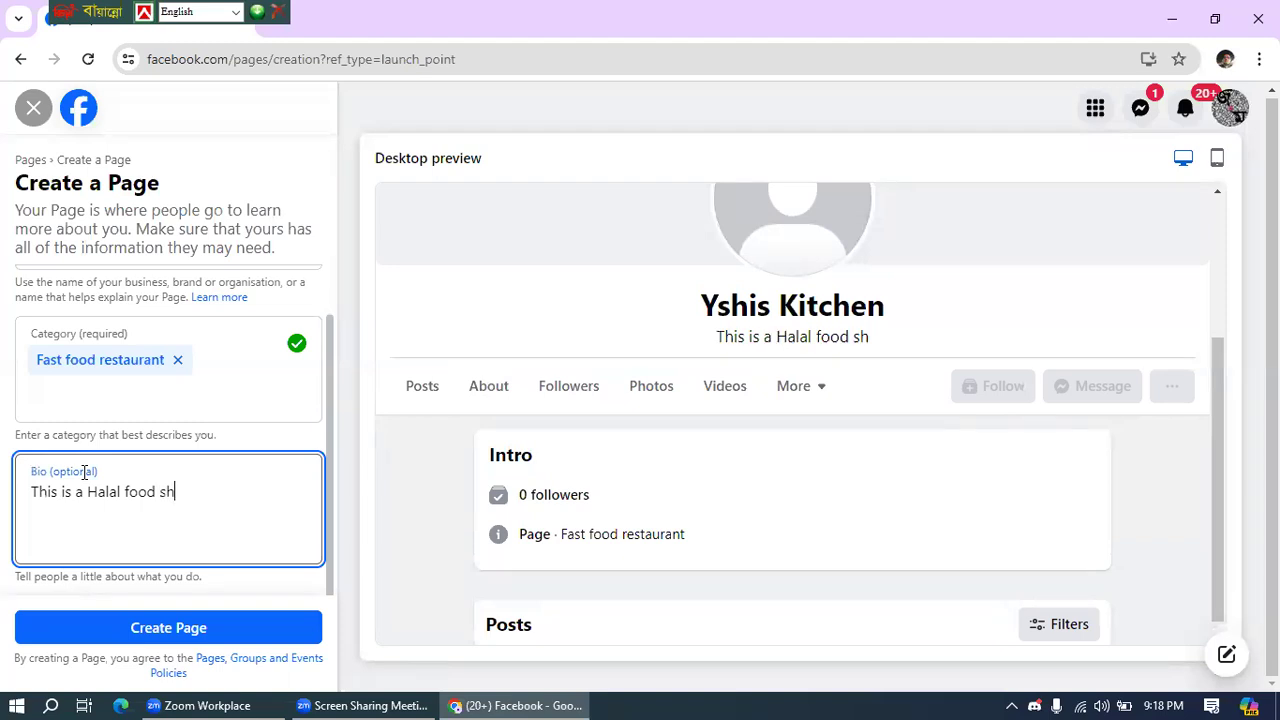
key("BackSpace")
key("BackSpace")
key("BackSpace")
type("sta")
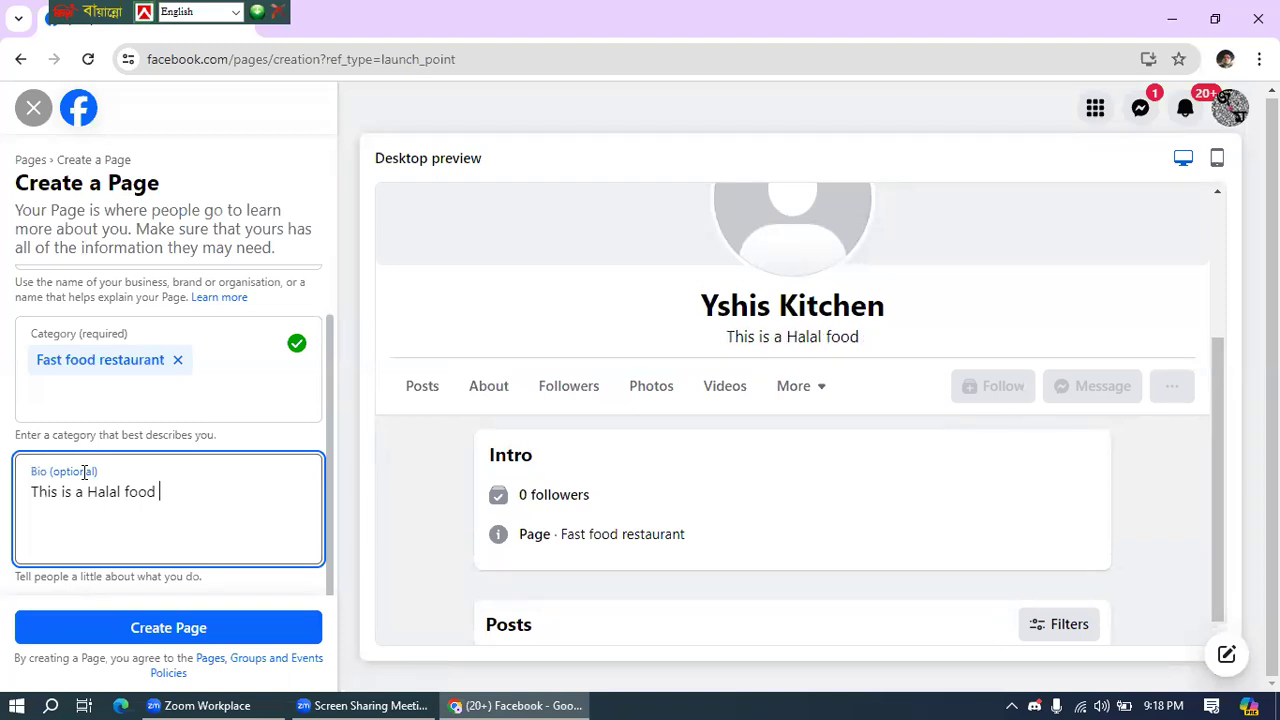
type("ll.")
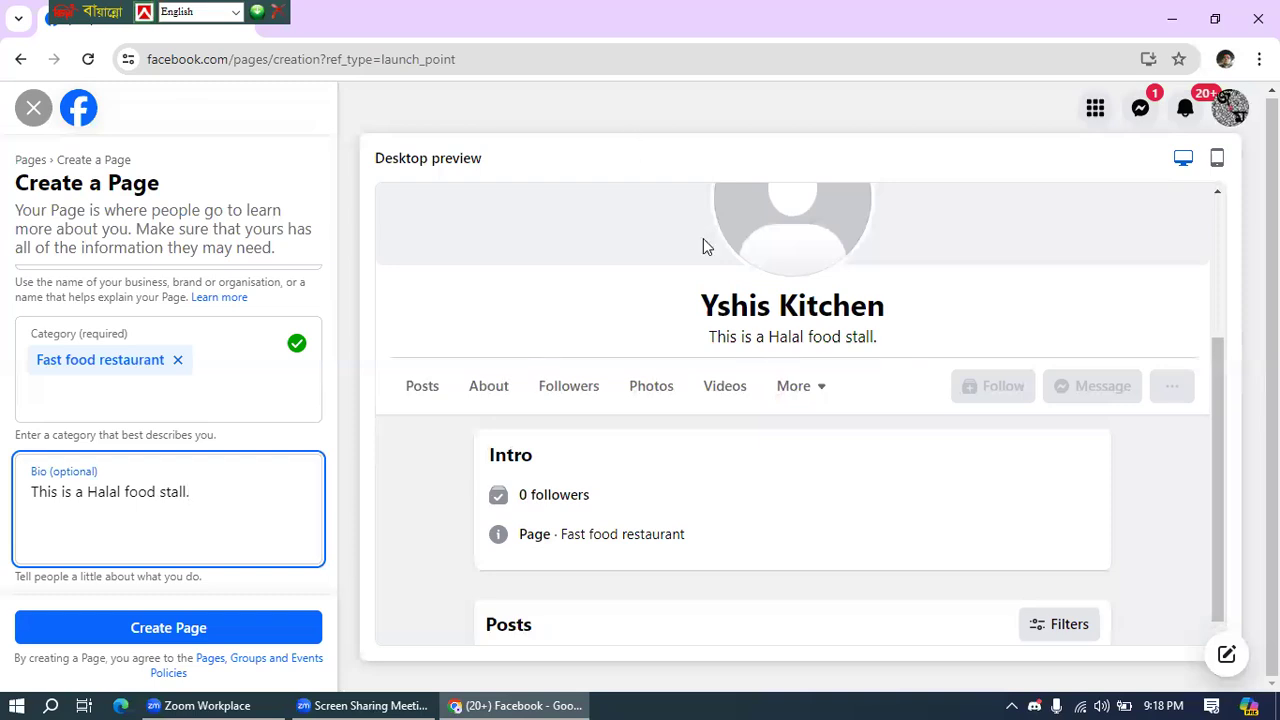
left_click(170, 492)
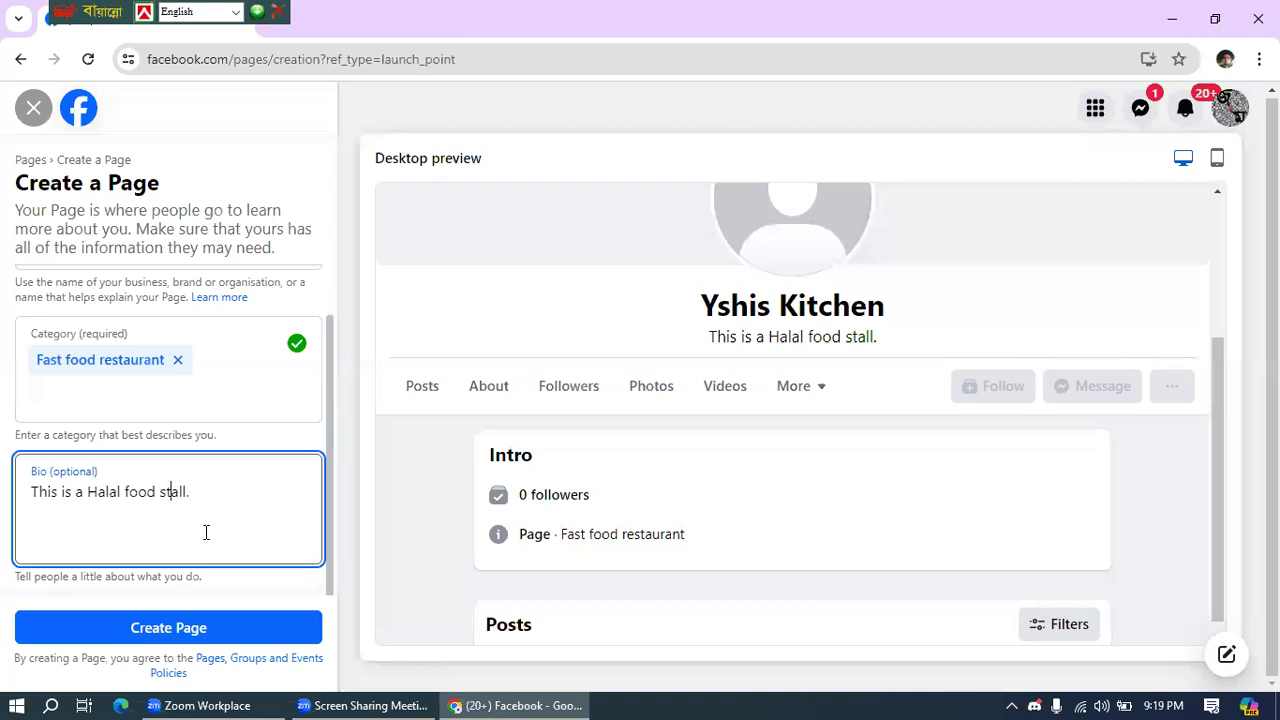
- Create the Yshis Kitchen Page, dismiss the confirmation, and select the Website field
left_click(180, 627)
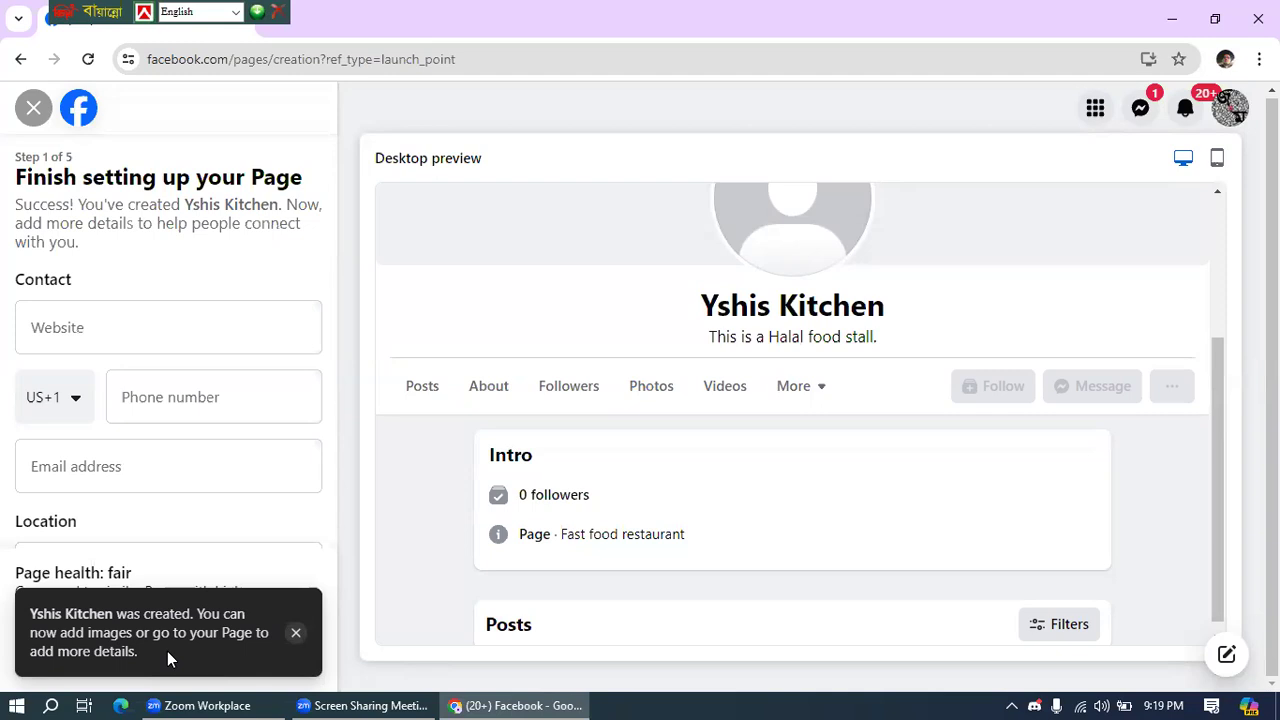
left_click(293, 636)
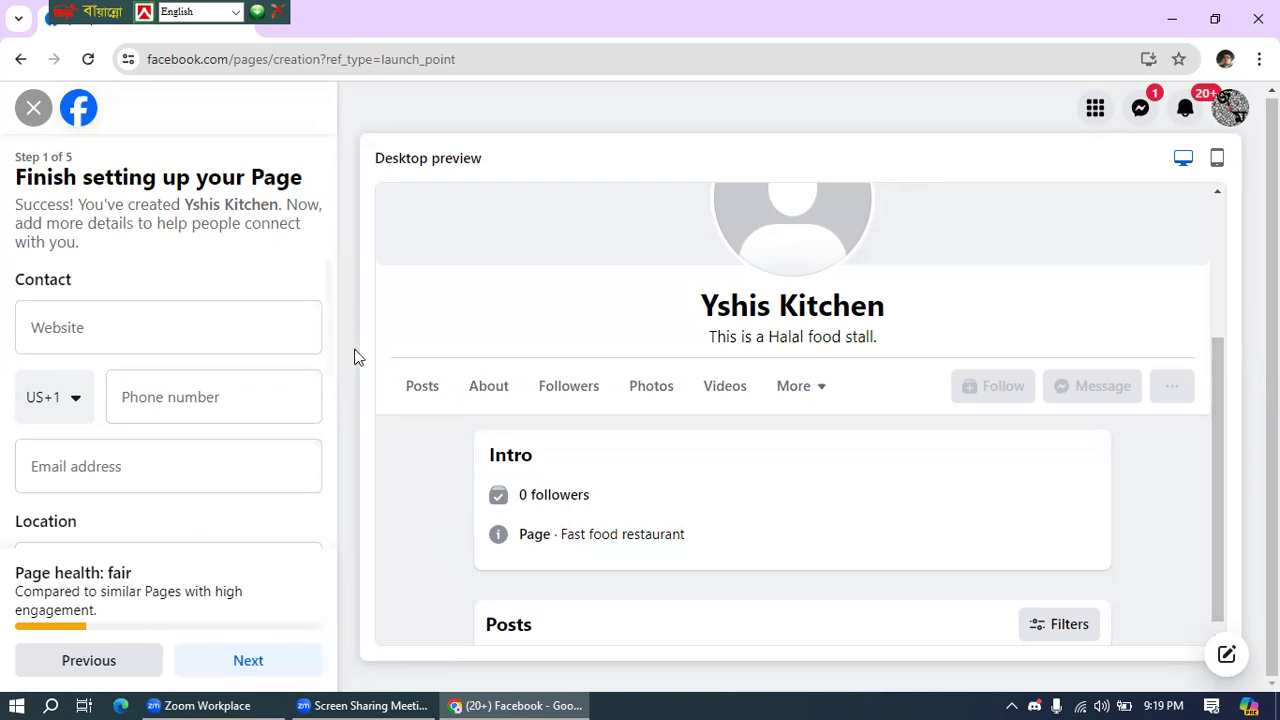
left_click(94, 332)
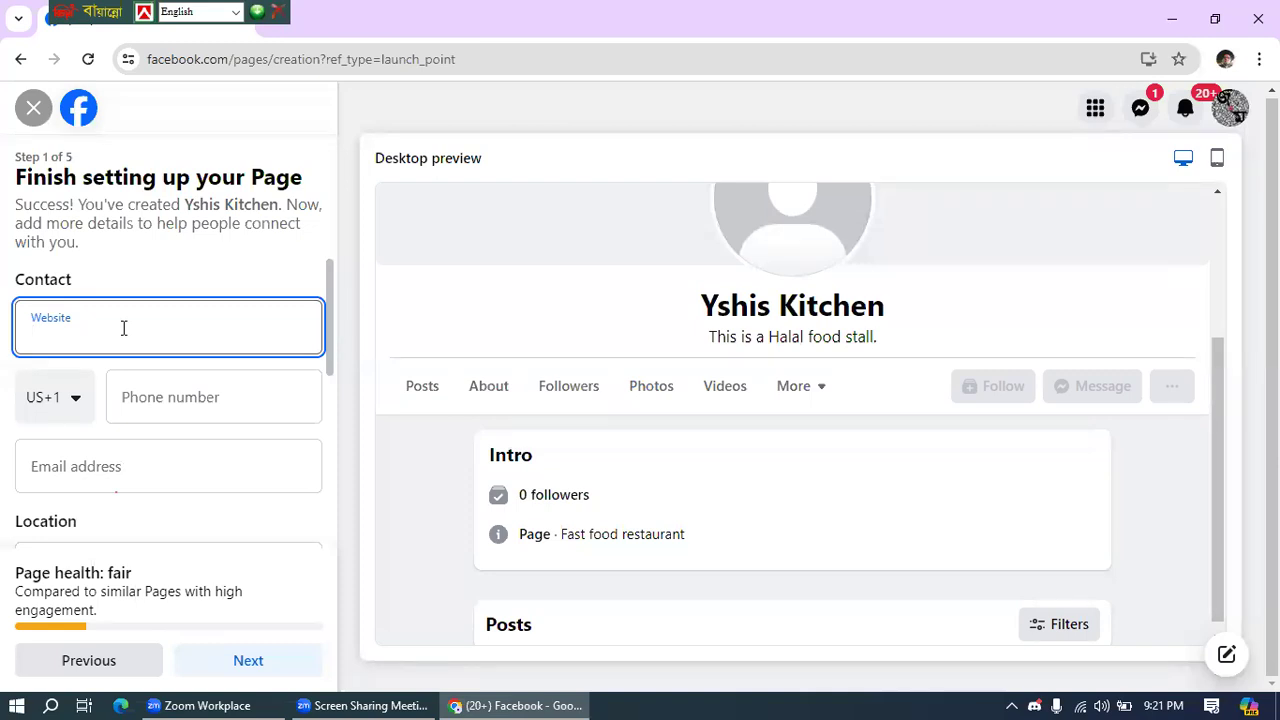
type("www")
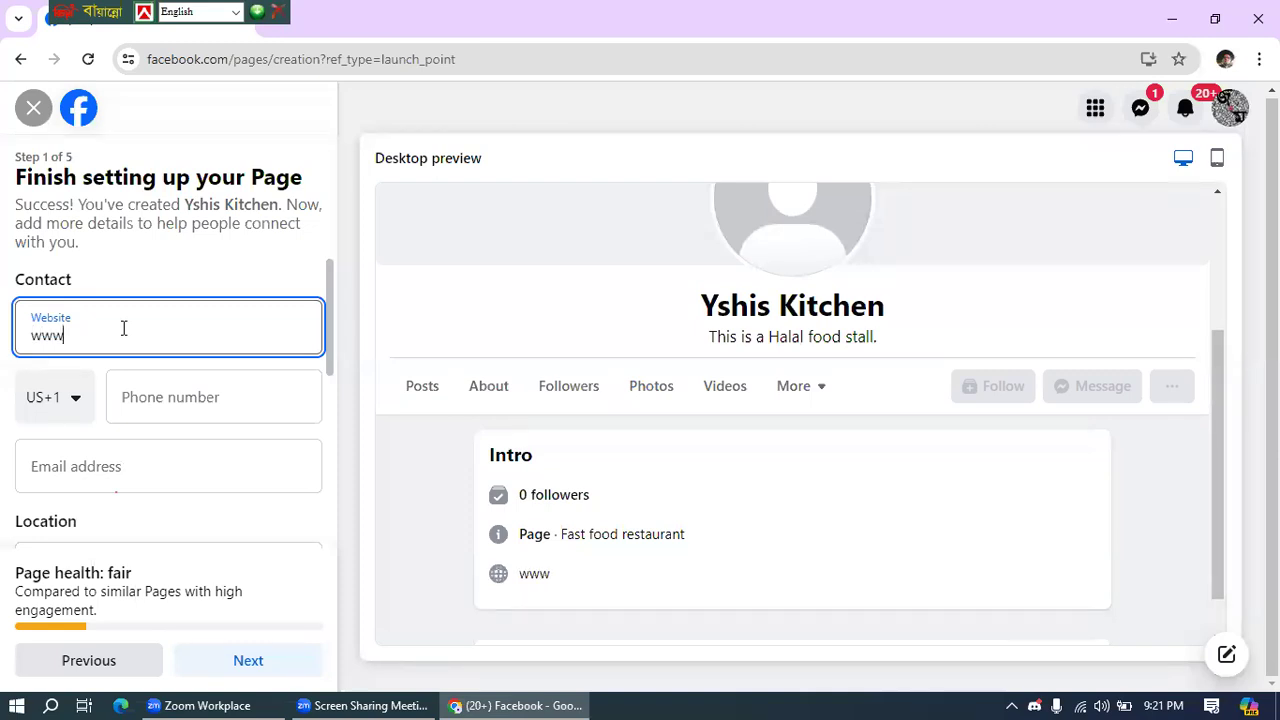
type(".edu.leaditbd.com")
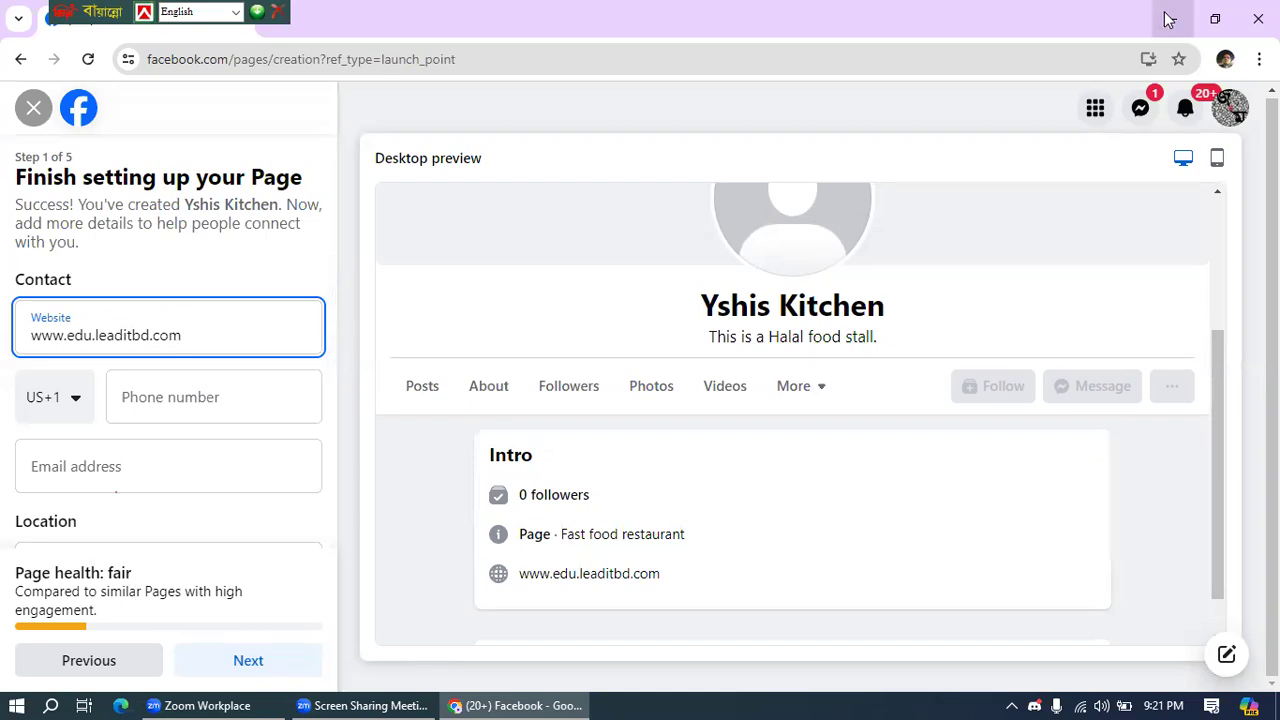
left_click(6, 395)
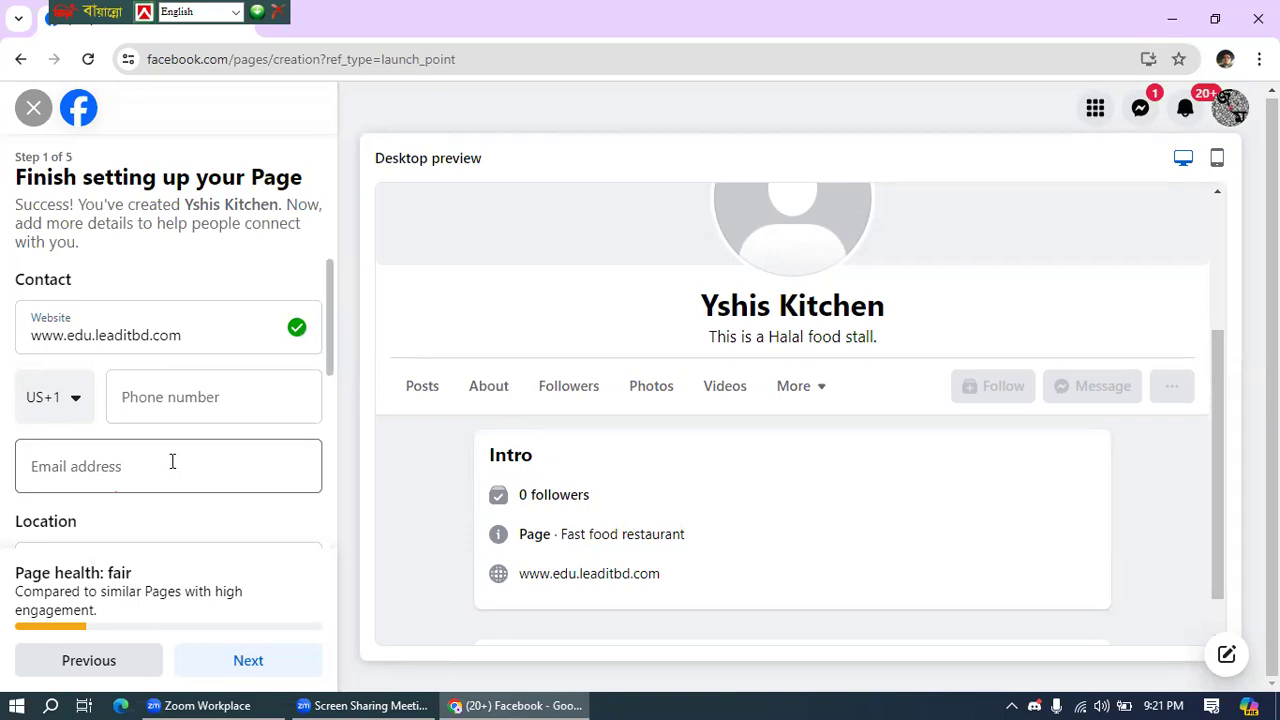
- Enter the page's contact phone number with the Bangladesh (+880) country code
left_click(53, 397)
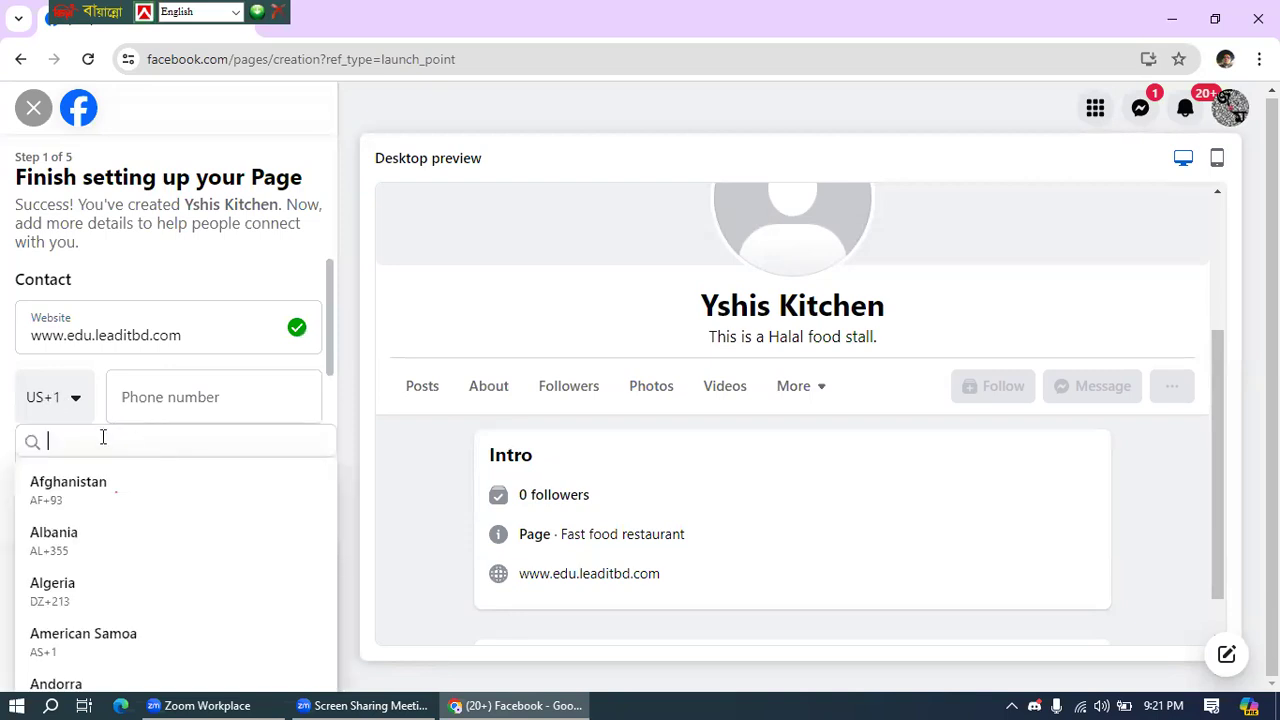
type("ba")
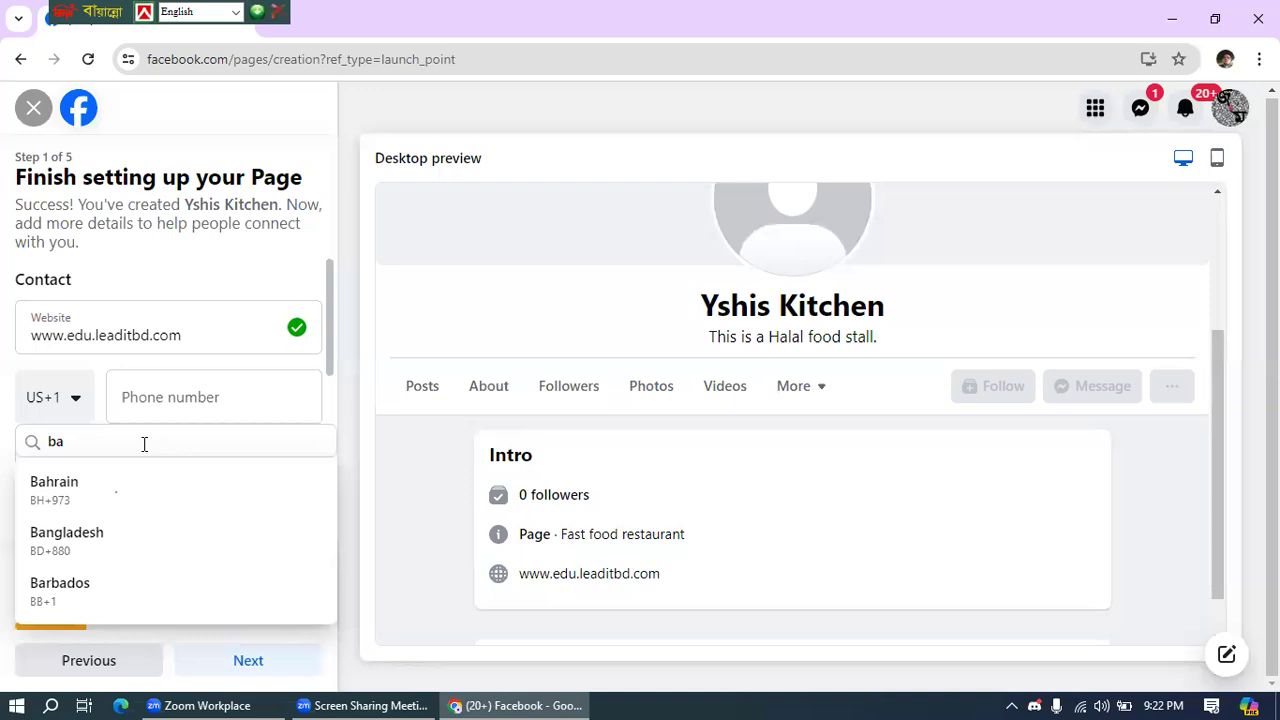
left_click(82, 538)
left_click(135, 382)
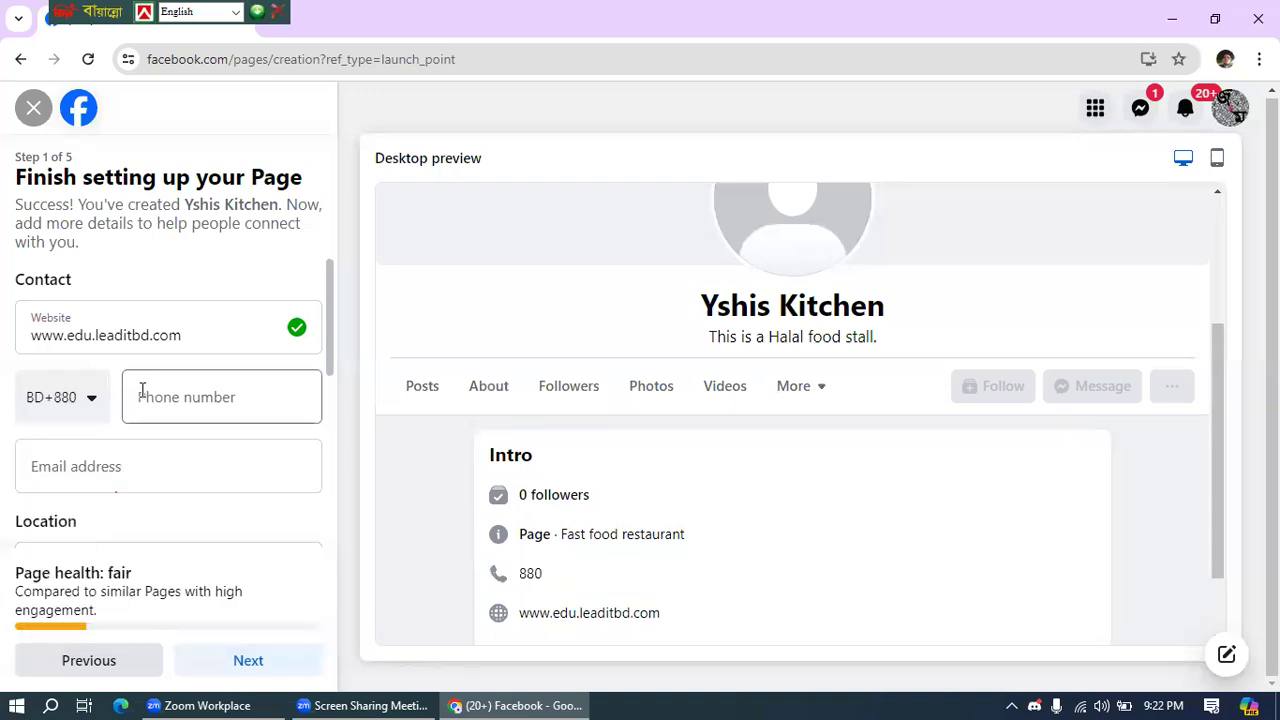
left_click(139, 385)
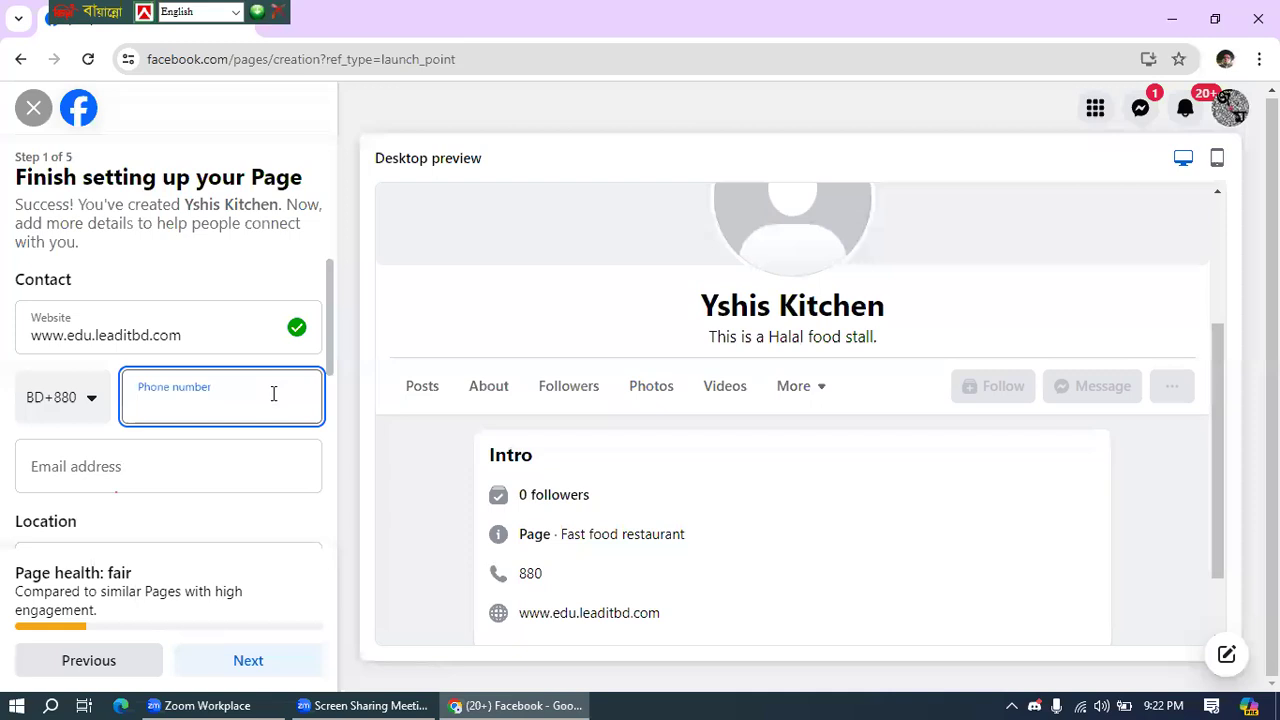
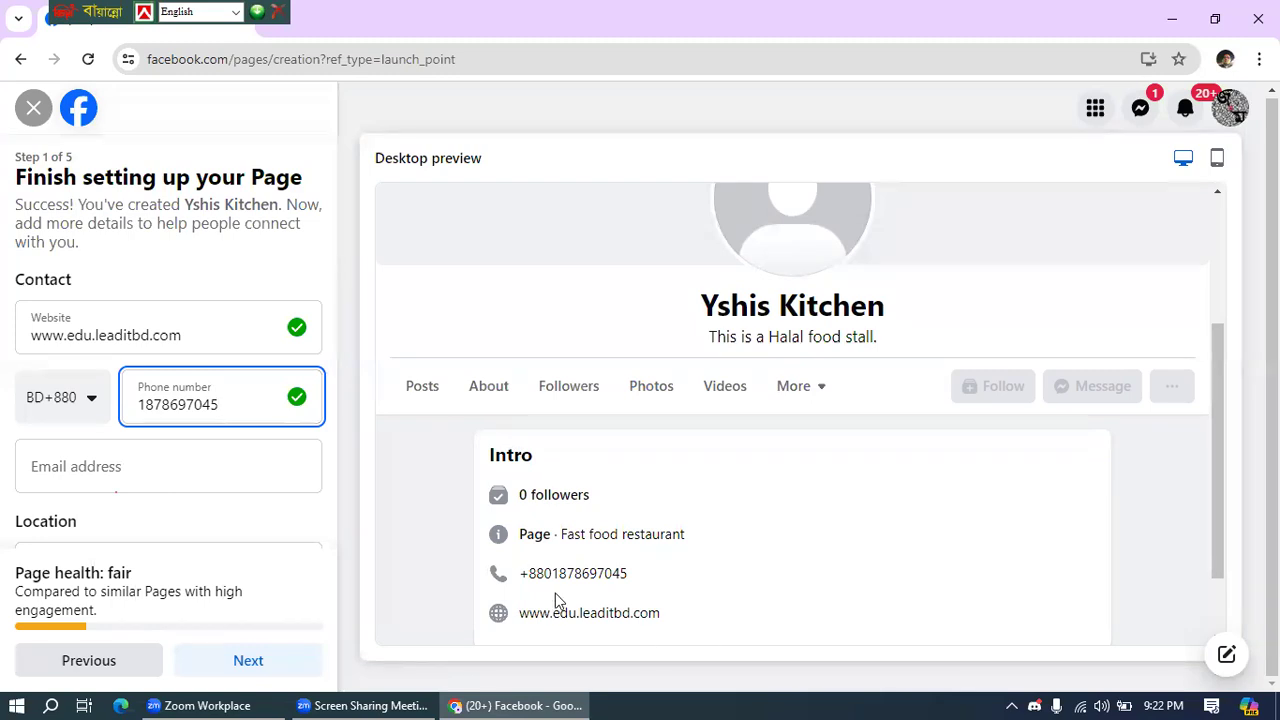
left_click(199, 467)
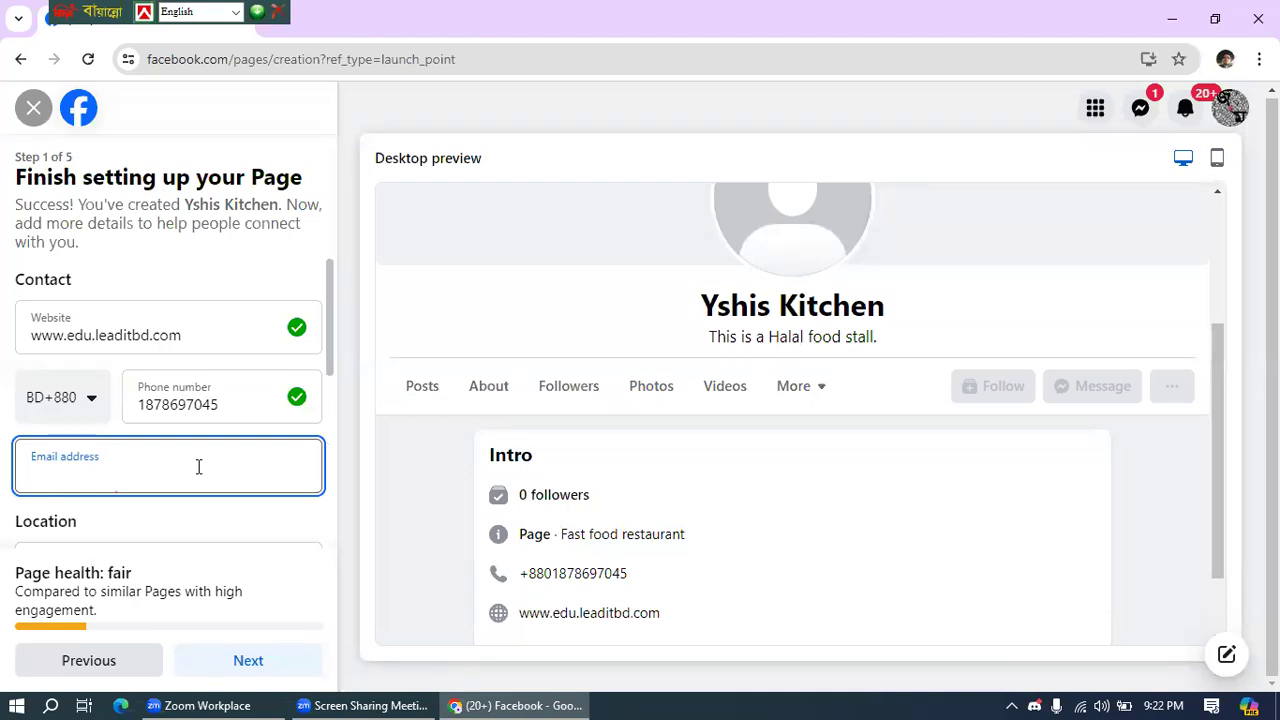
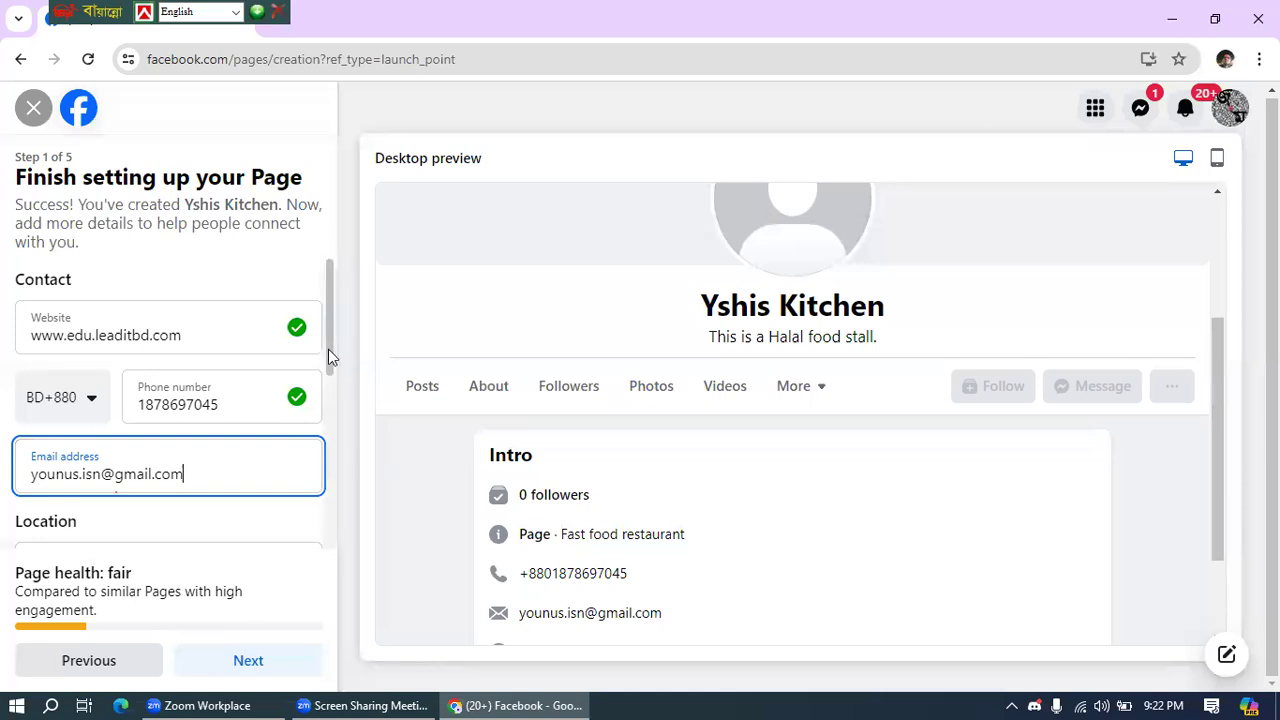
- Type the page's contact email address into the Email address field
scroll(330, 358, "down", 2)
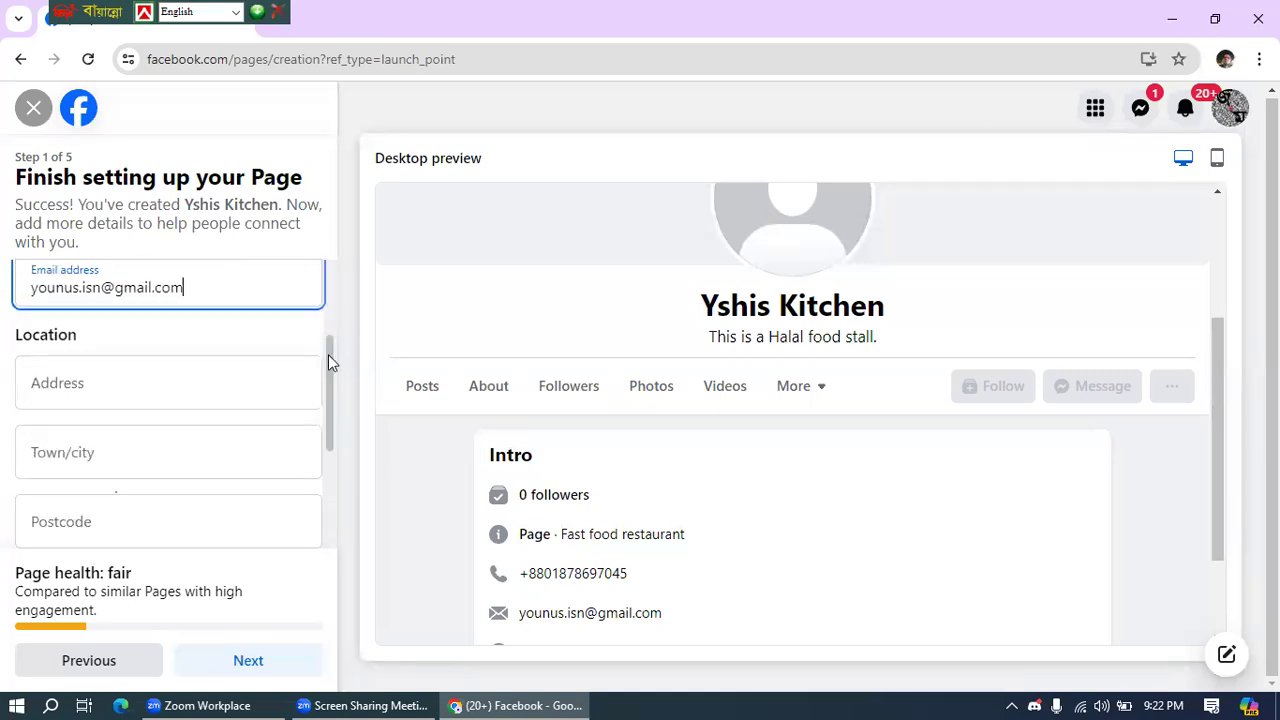
scroll(328, 354, "down", 2)
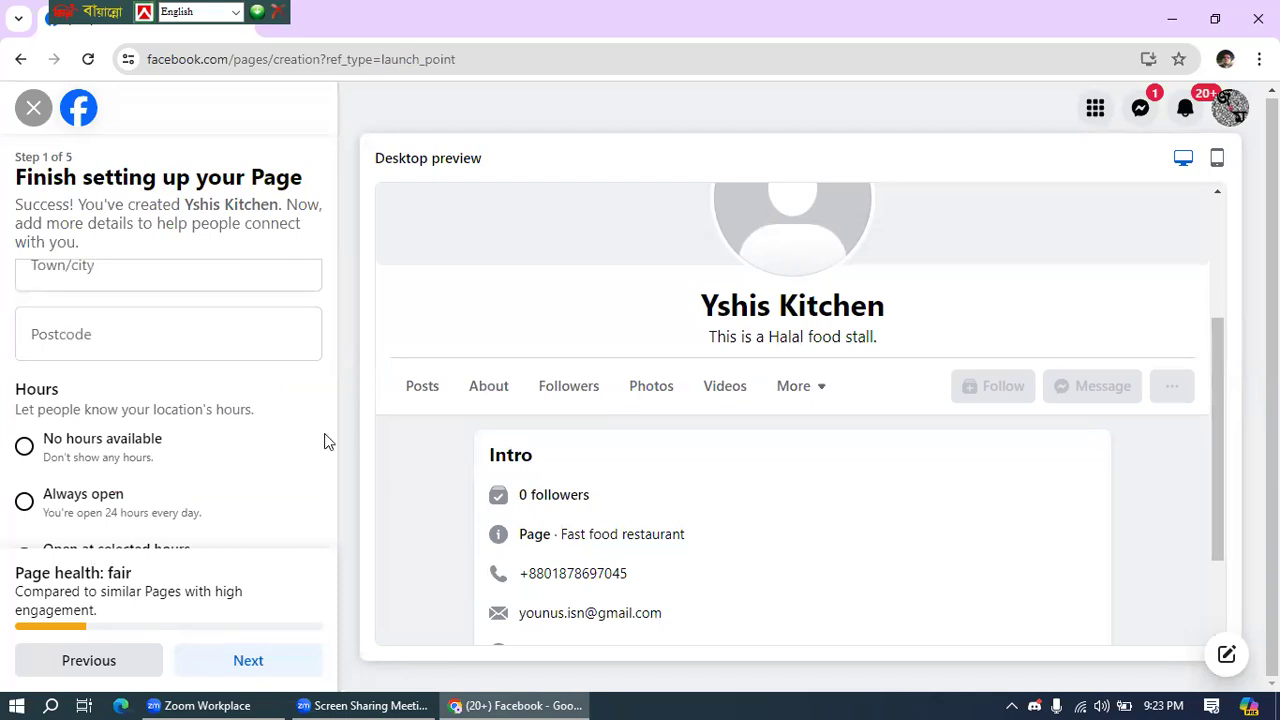
scroll(323, 443, "up", 3)
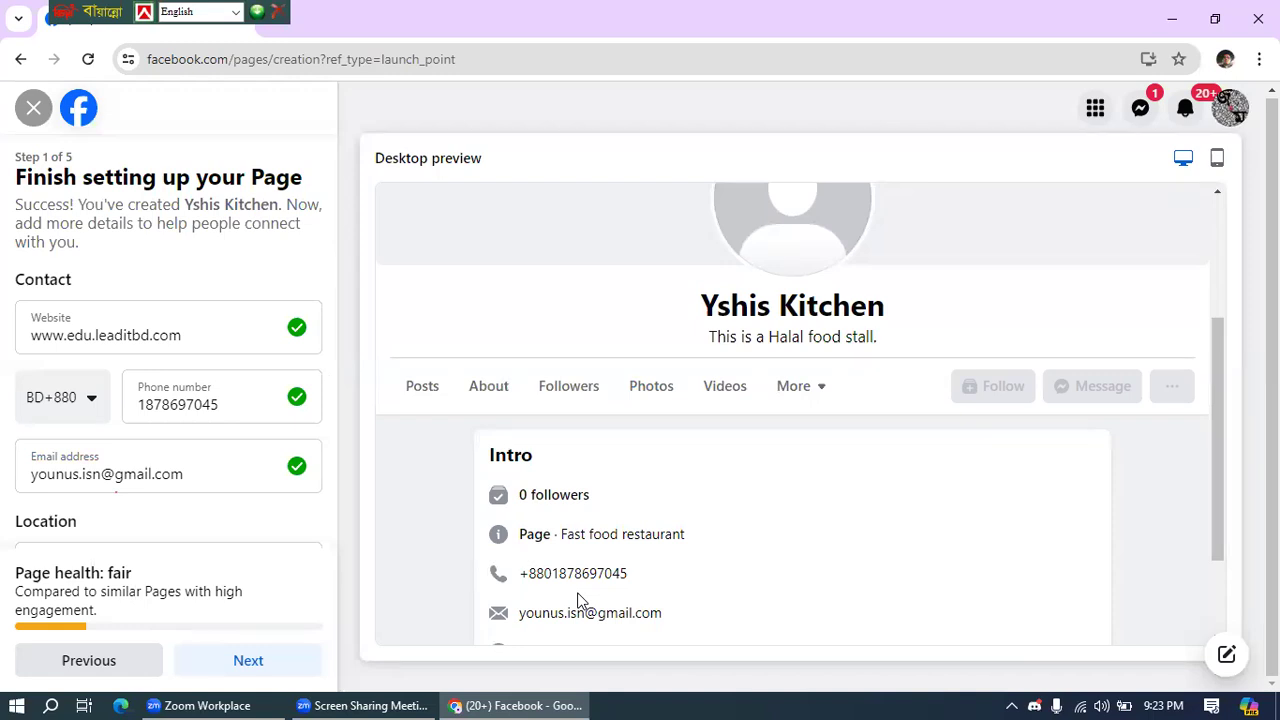
scroll(330, 357, "down", 3)
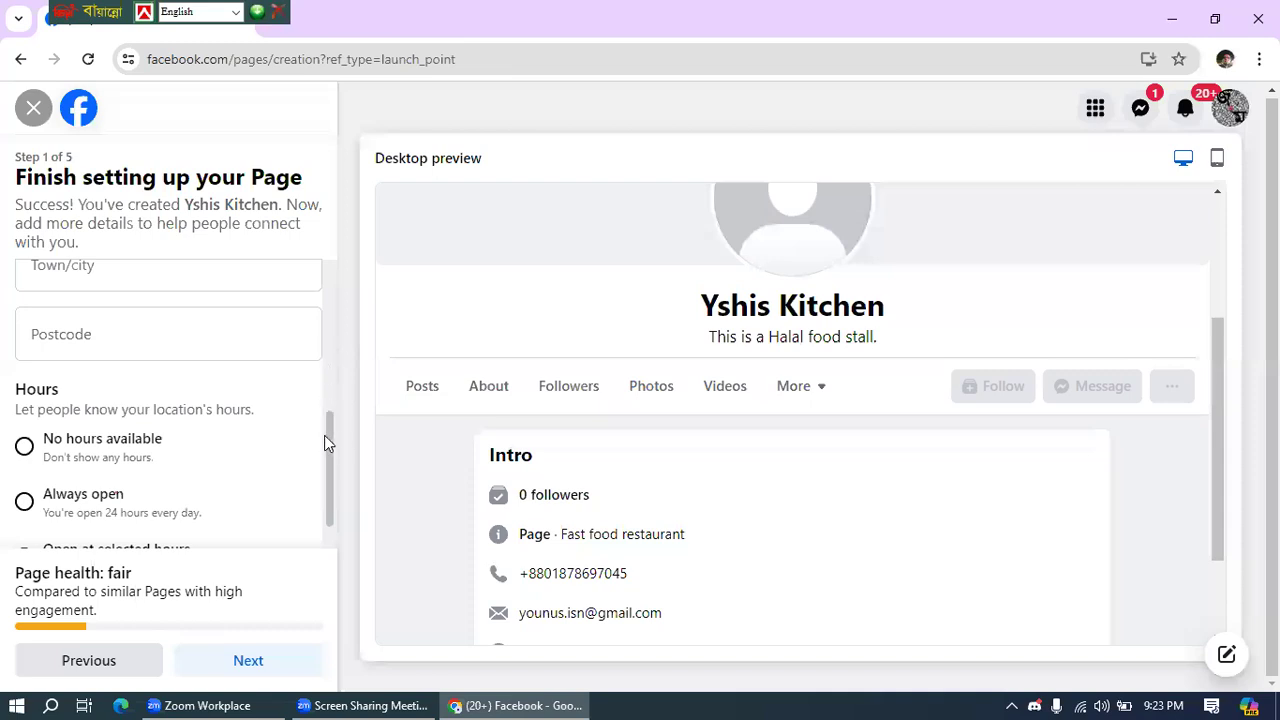
scroll(326, 420, "up", 1)
scroll(329, 390, "up", 3)
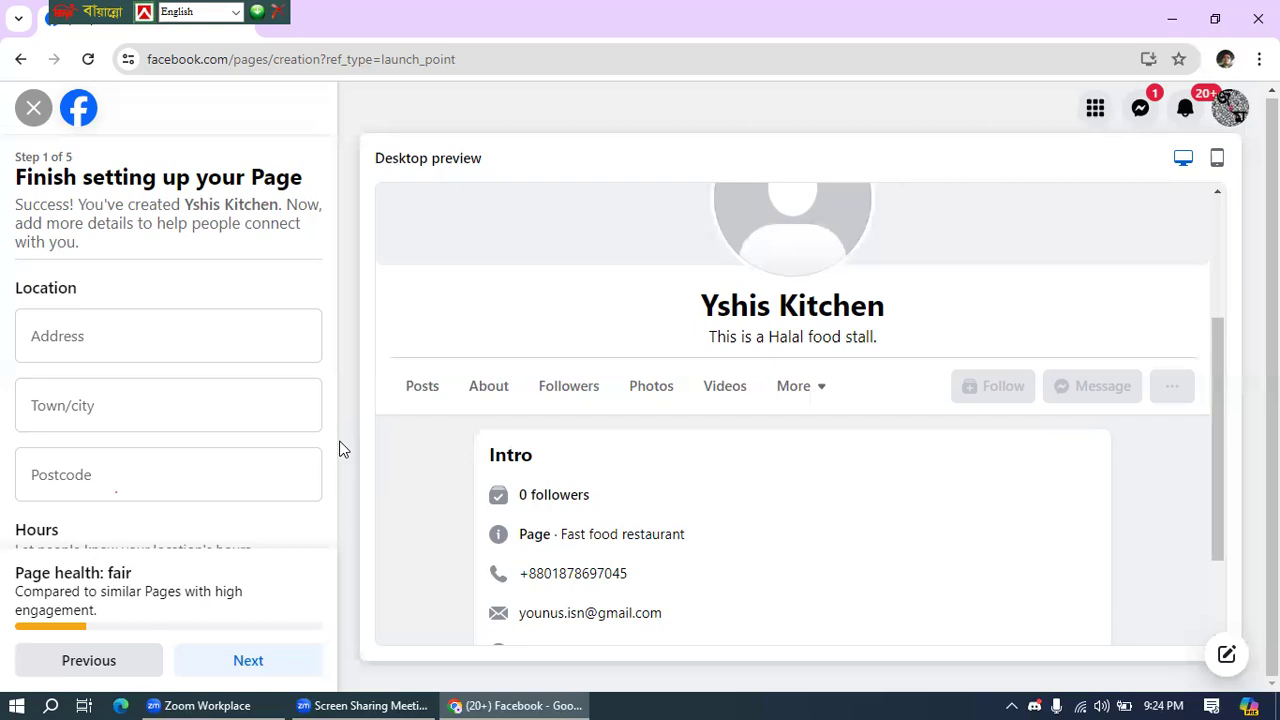
left_click(88, 337)
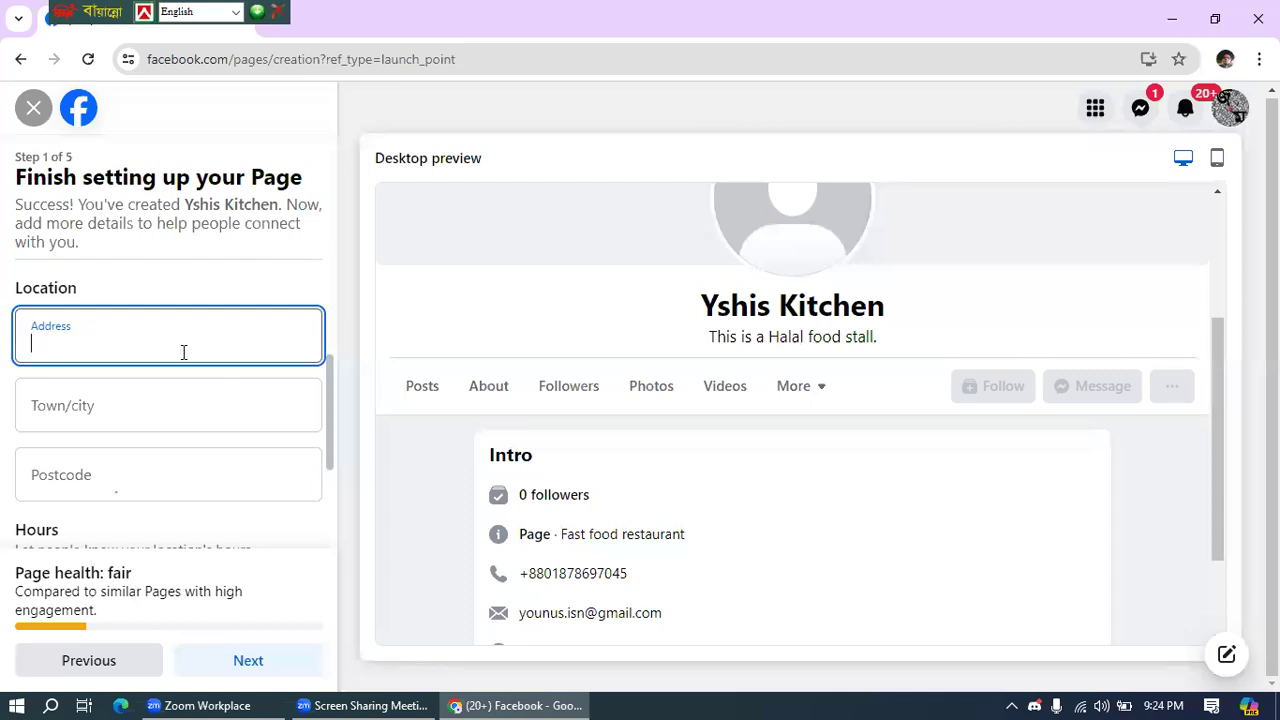
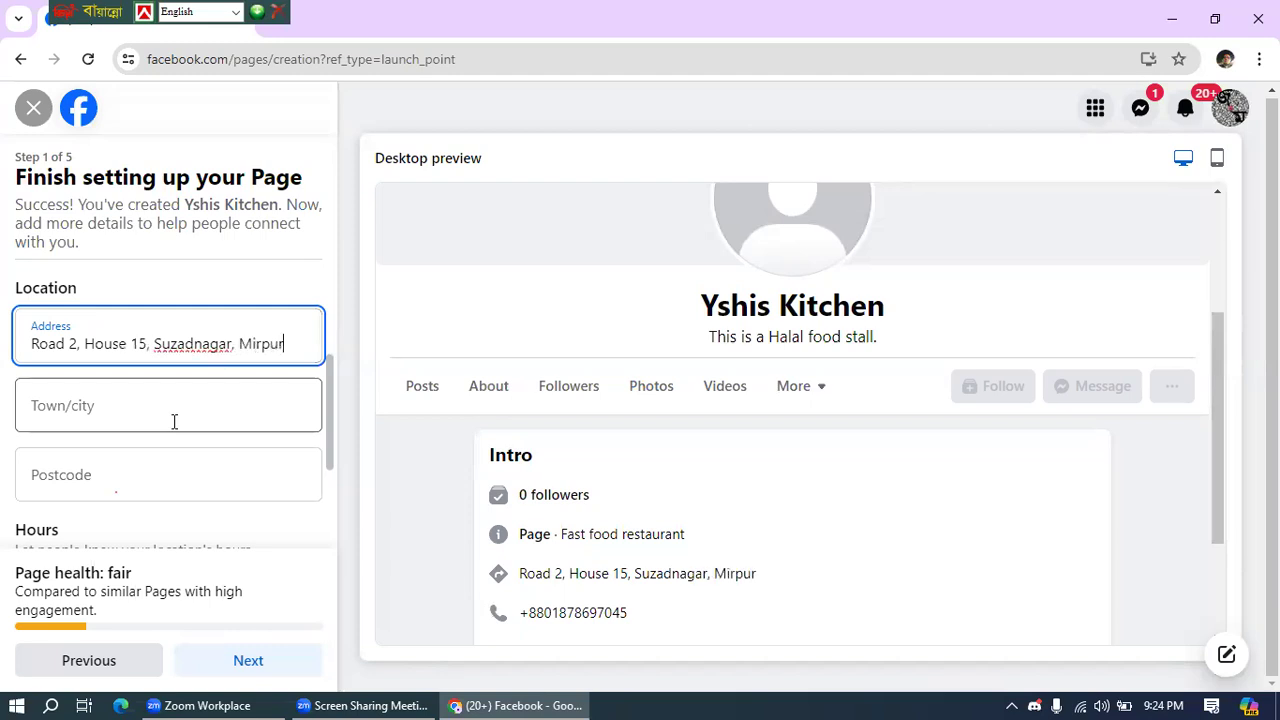
- Fill in the page's street address, town/city and postcode in the Location fields
left_click(184, 421)
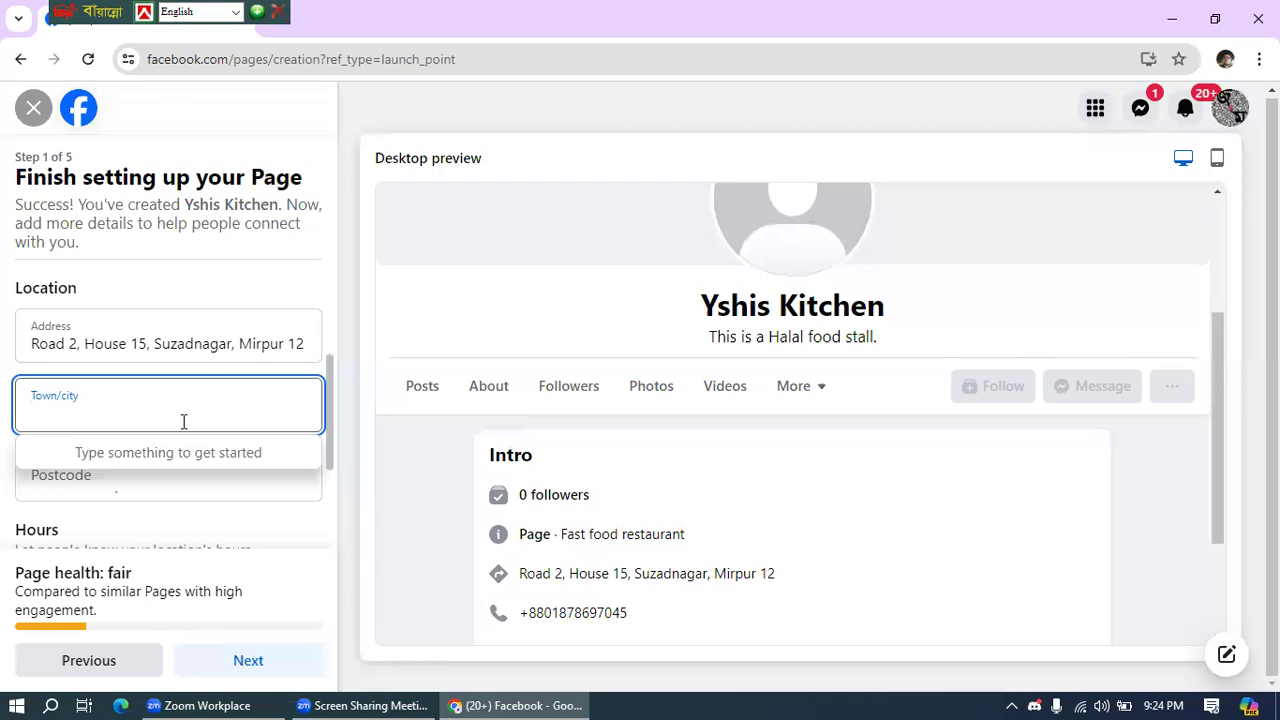
type("Dhaka")
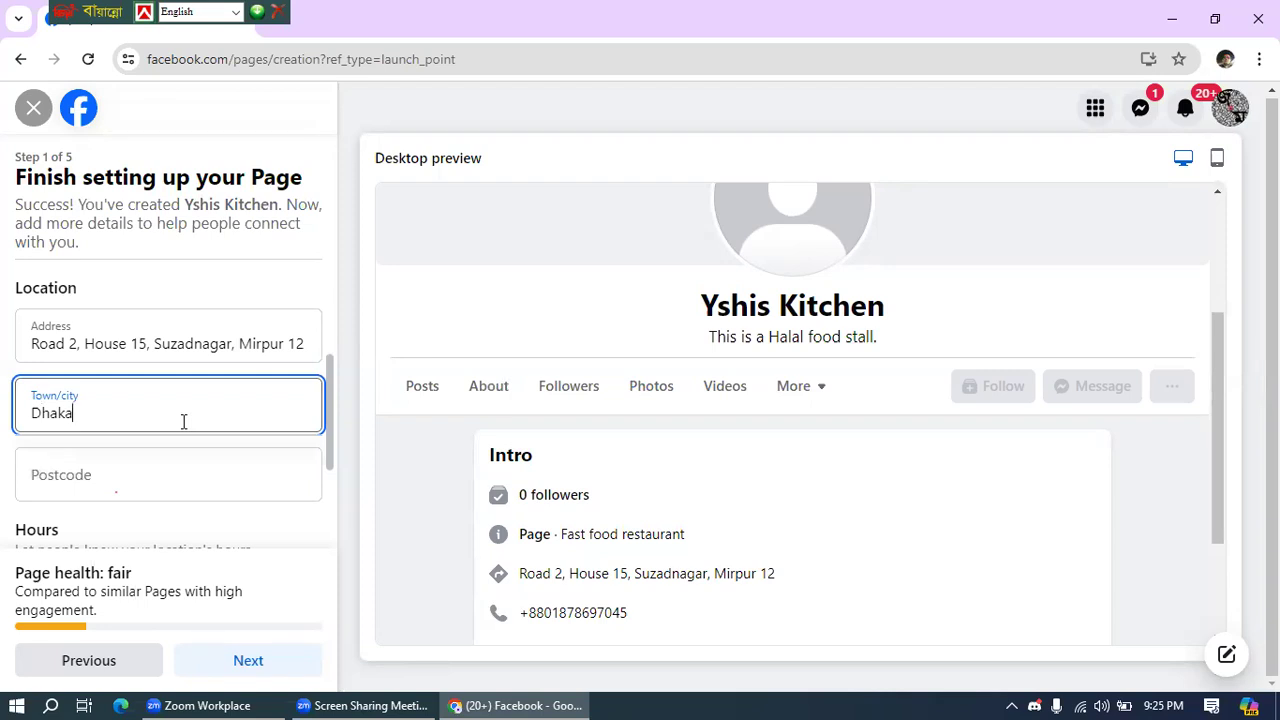
left_click(50, 467)
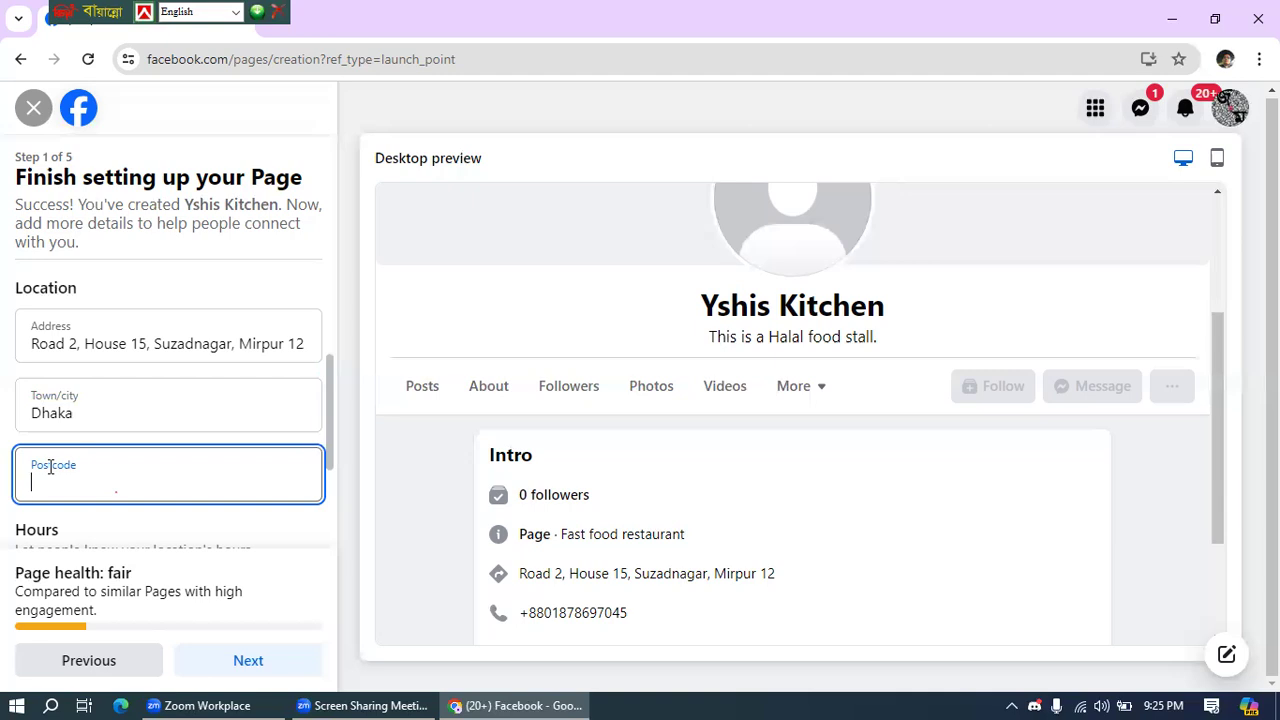
type("1203")
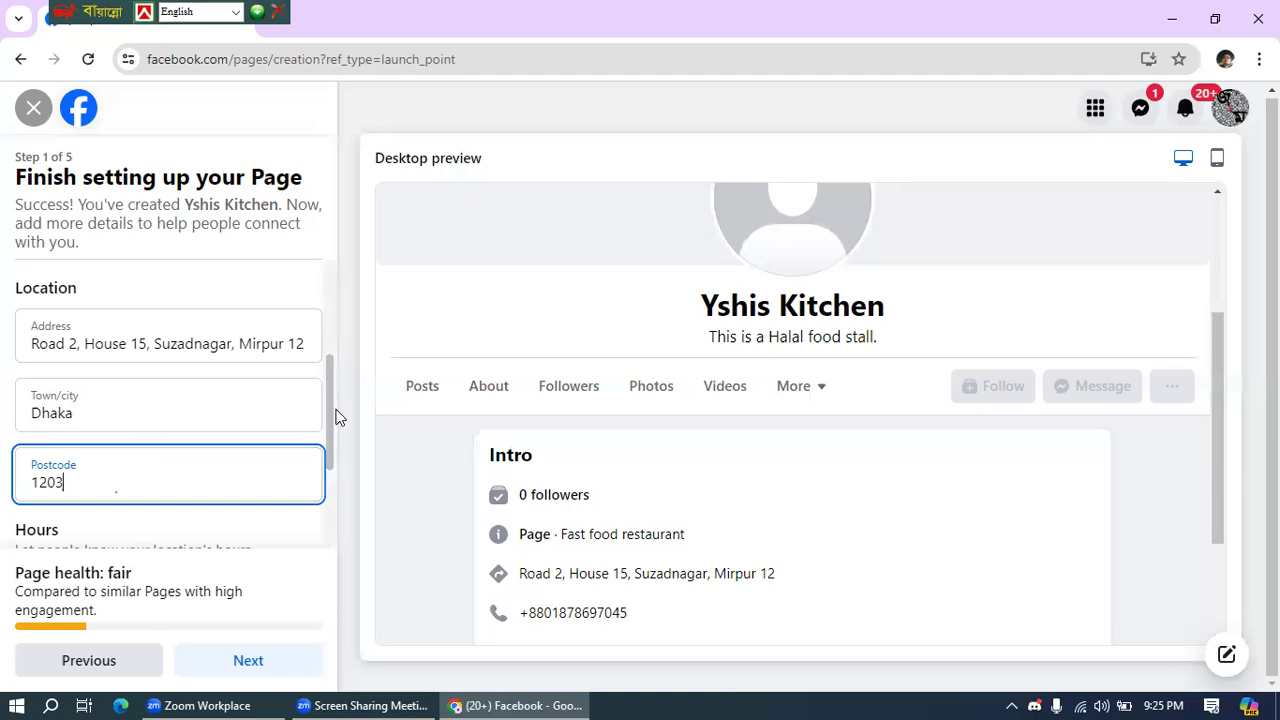
- Try Open at selected hours and start setting Monday's opening and closing times
scroll(335, 412, "down", 2)
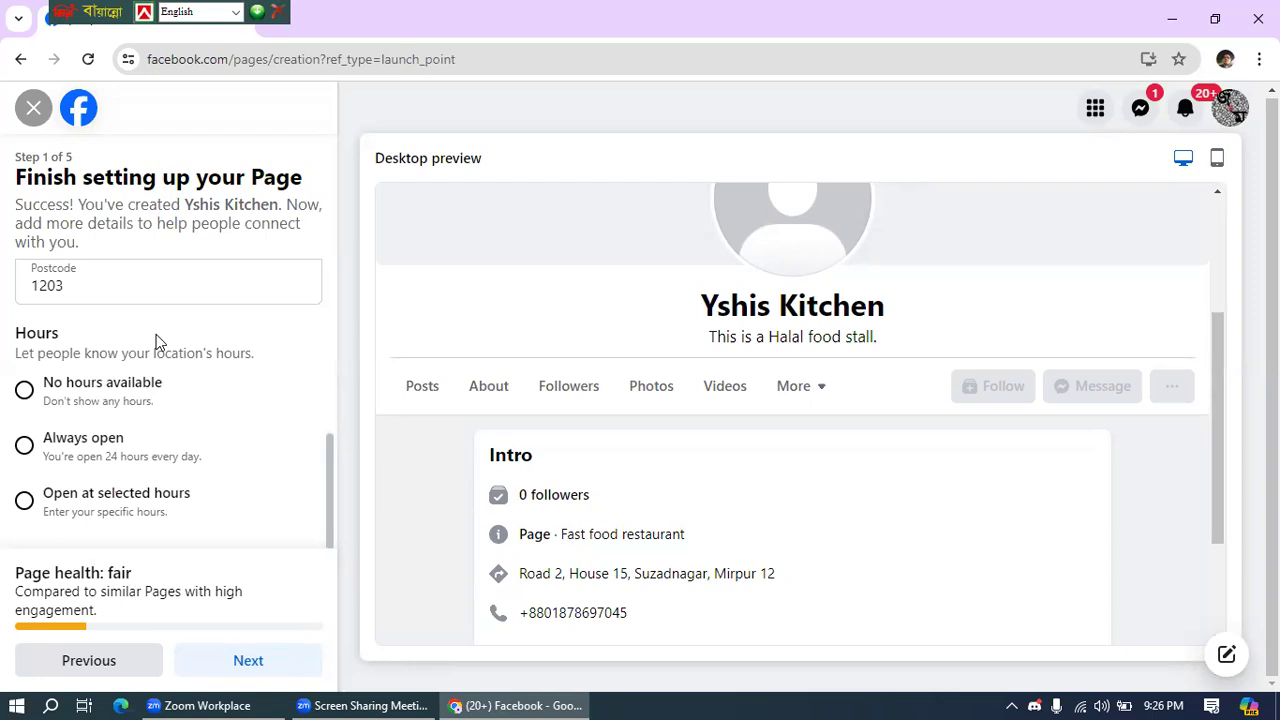
left_click(20, 446)
left_click(22, 502)
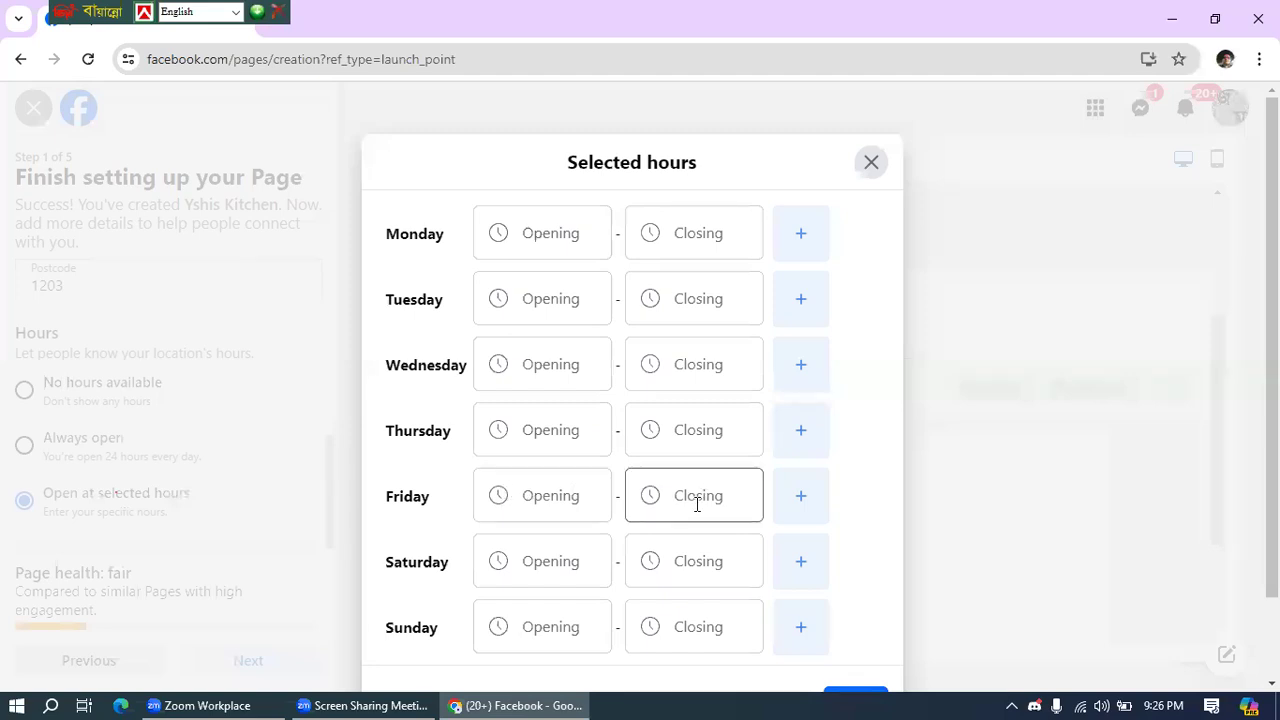
left_click(537, 240)
left_click(729, 240)
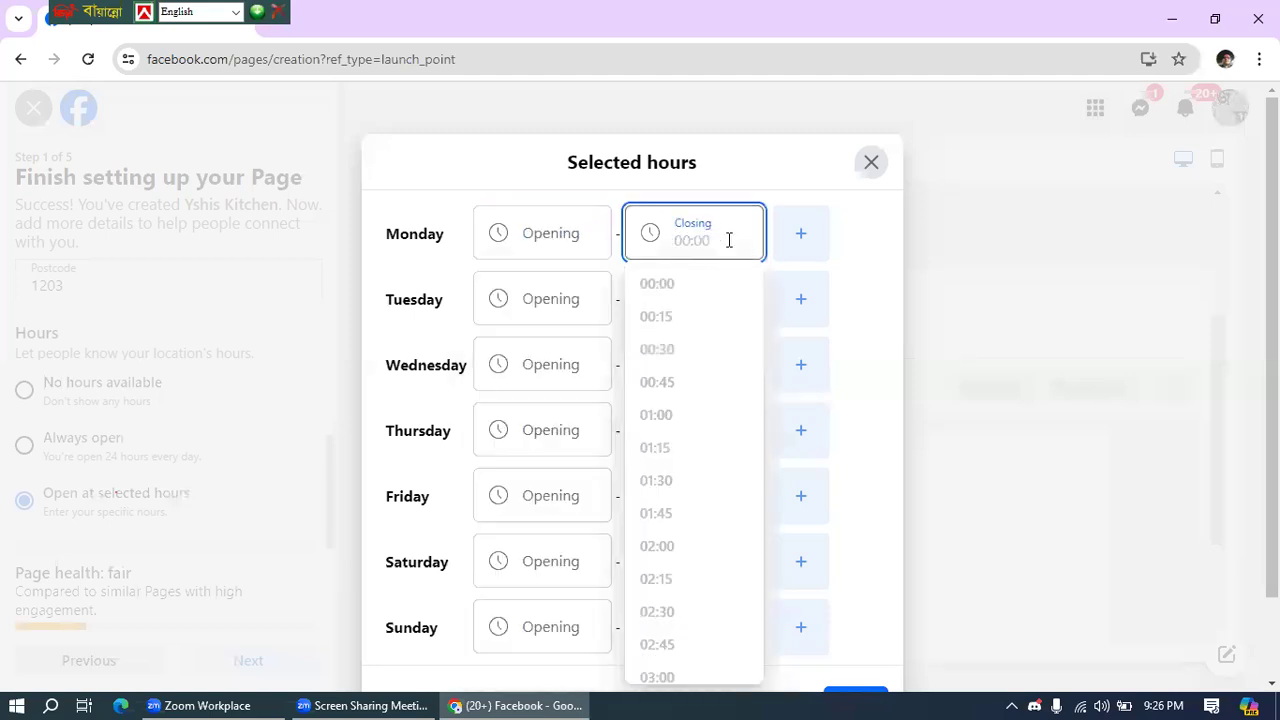
- Close the Selected hours window without saving and set the hours to Always open
scroll(686, 458, "down", 3)
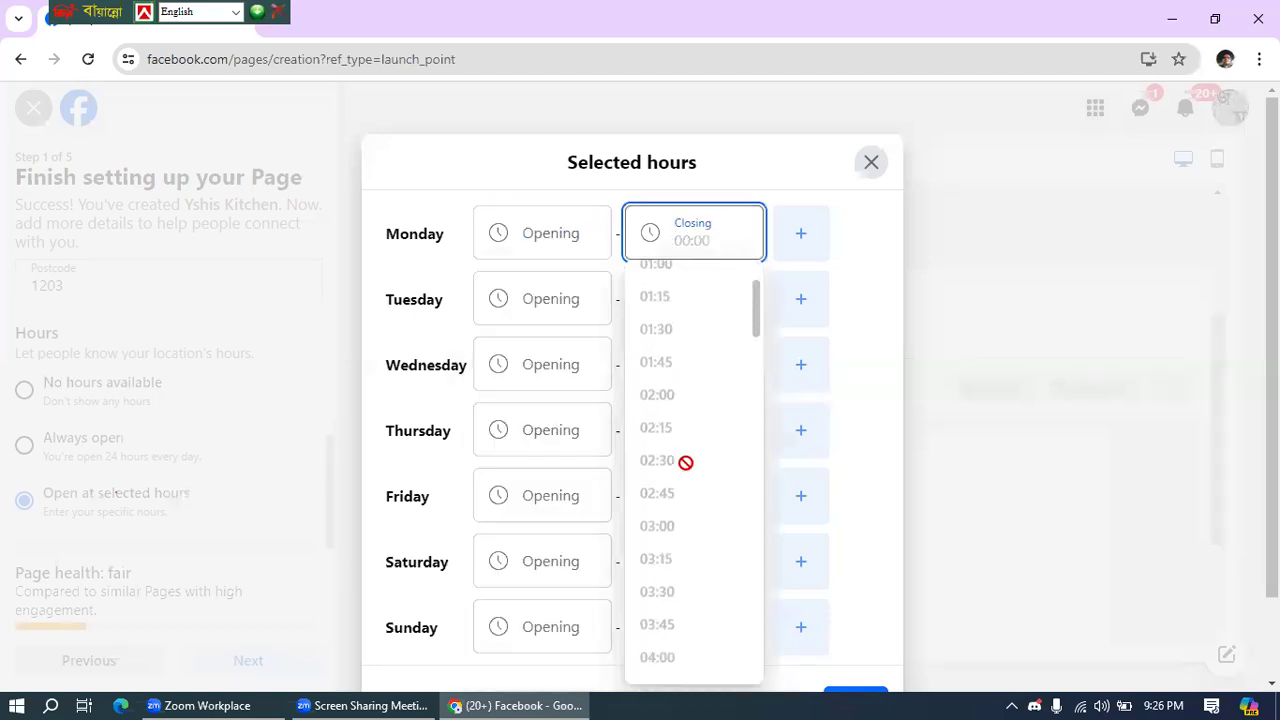
scroll(694, 460, "down", 3)
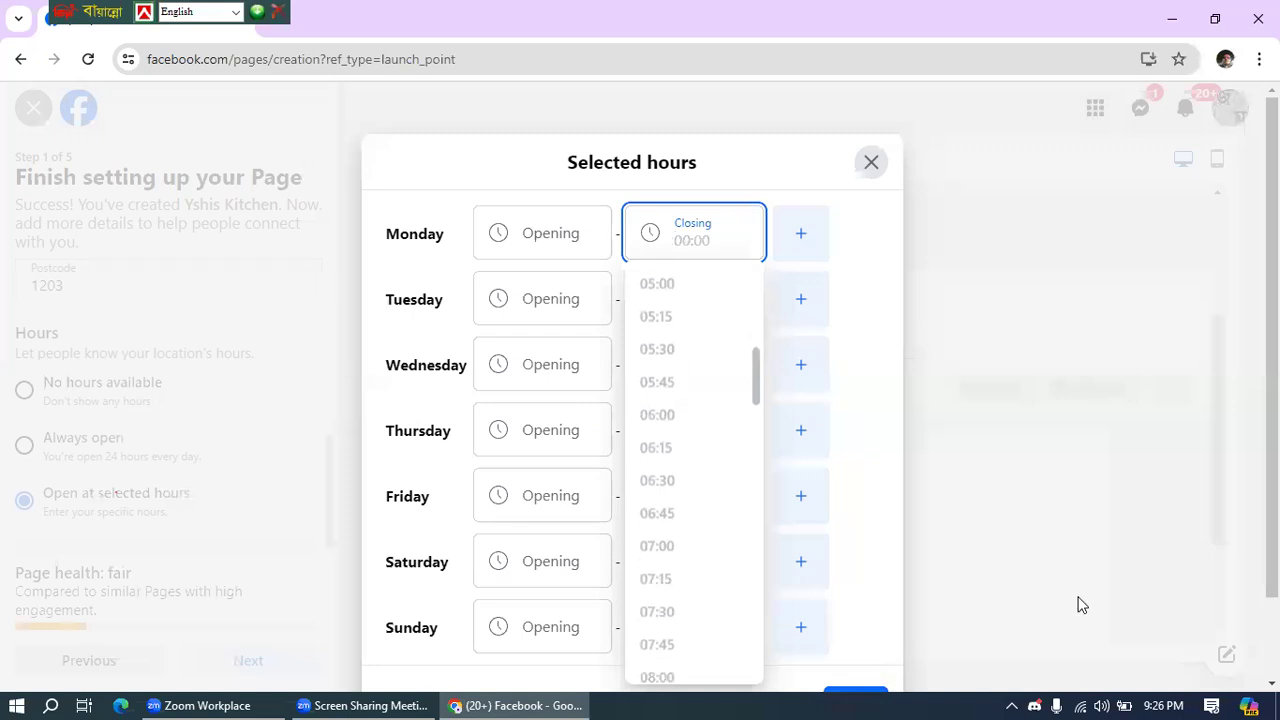
scroll(1162, 560, "down", 1)
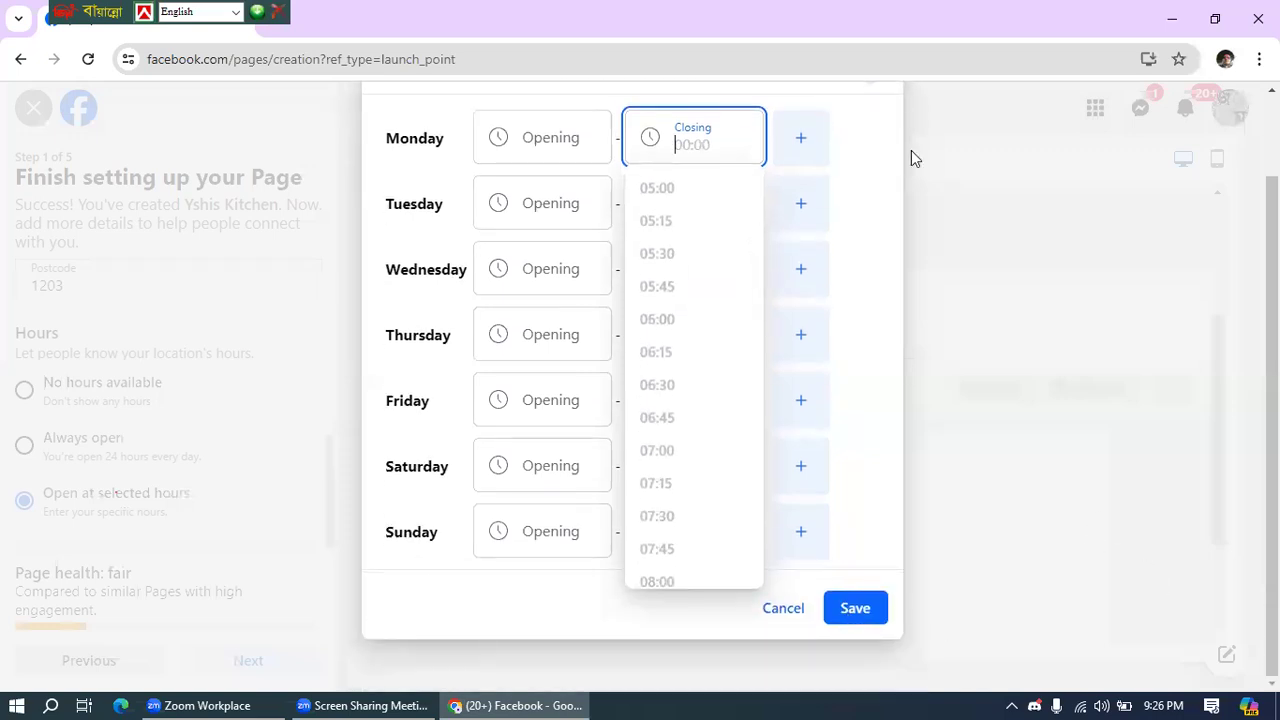
scroll(908, 271, "up", 2)
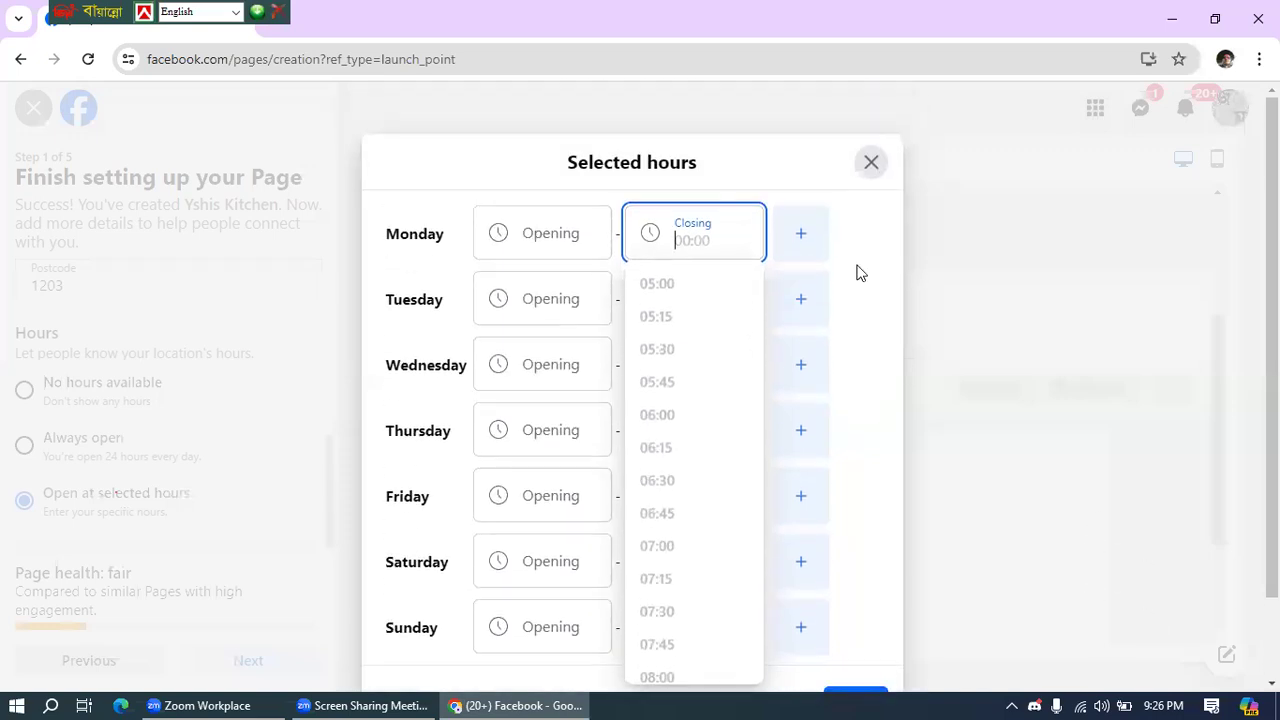
left_click(871, 164)
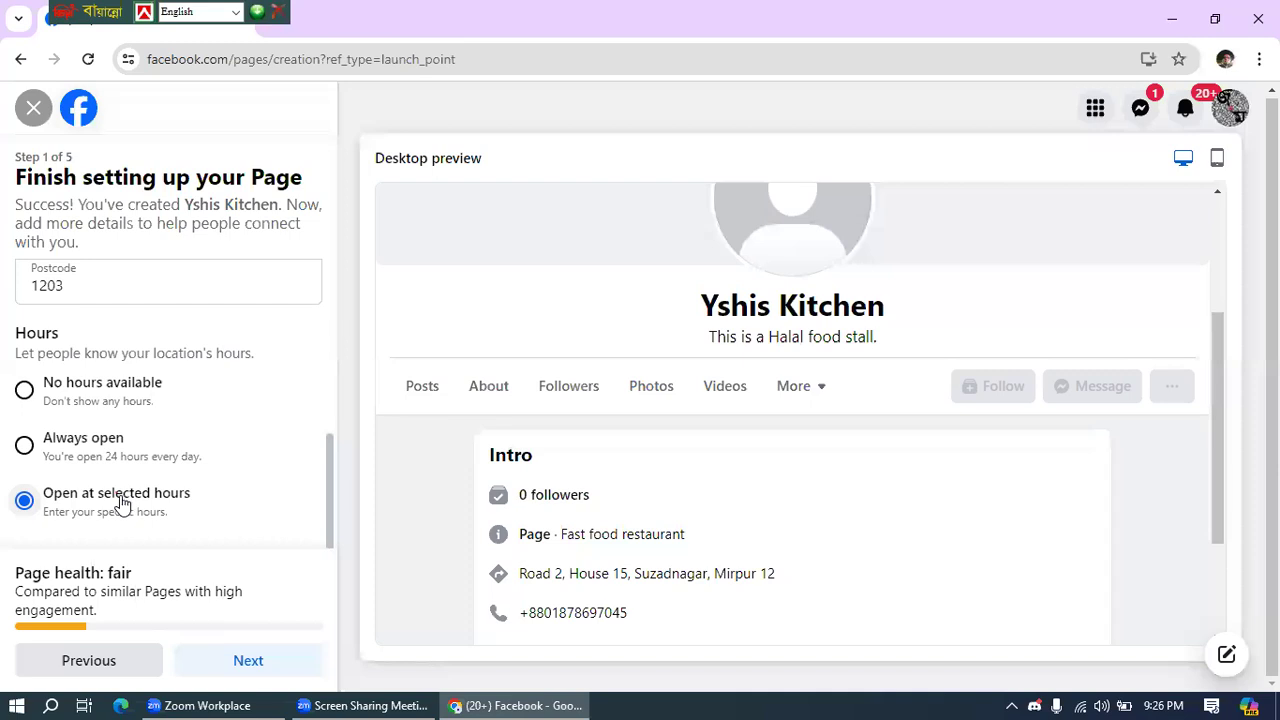
left_click(38, 450)
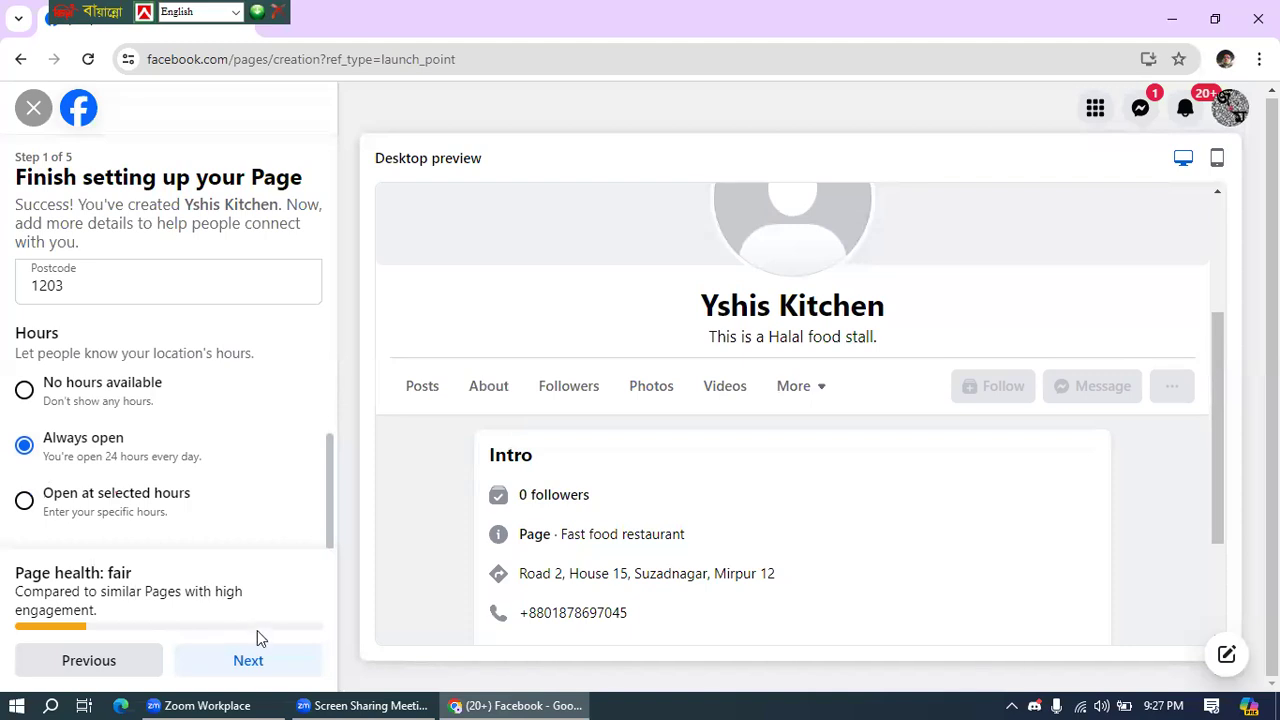
- Advance to step 2, declining Chrome's save-address prompt, and restore down the browser window
left_click(249, 662)
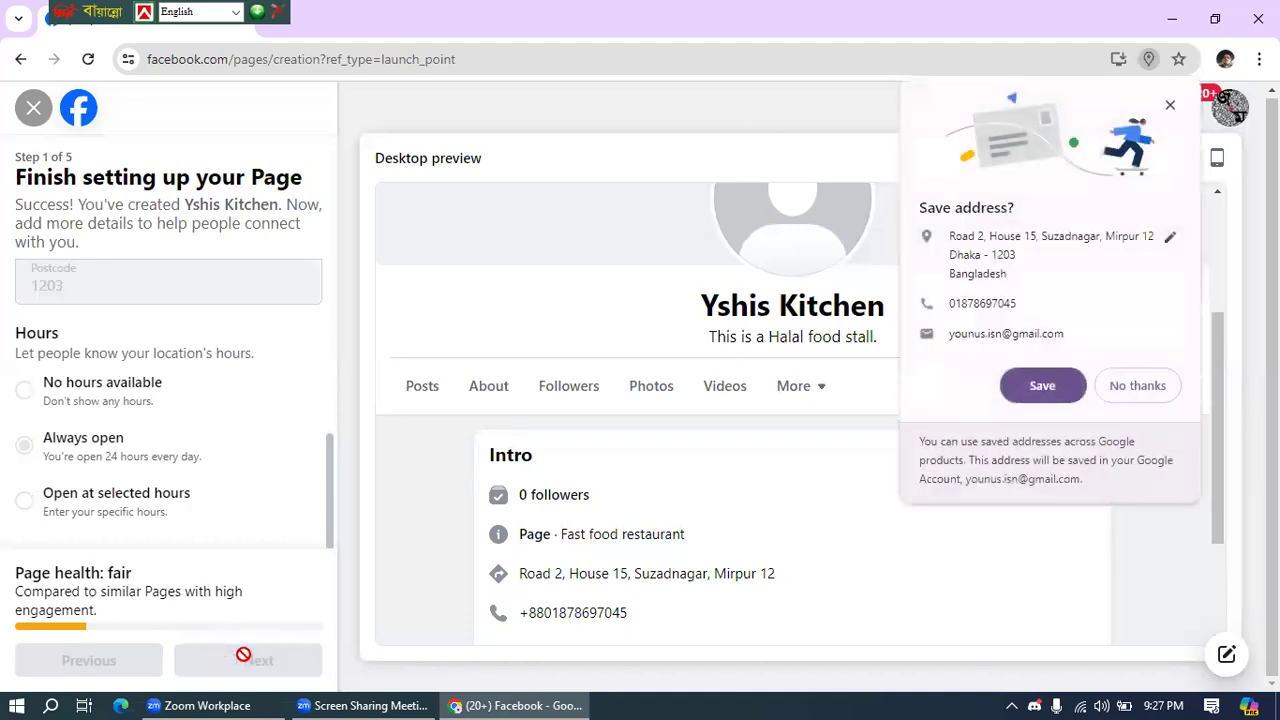
left_click(1138, 390)
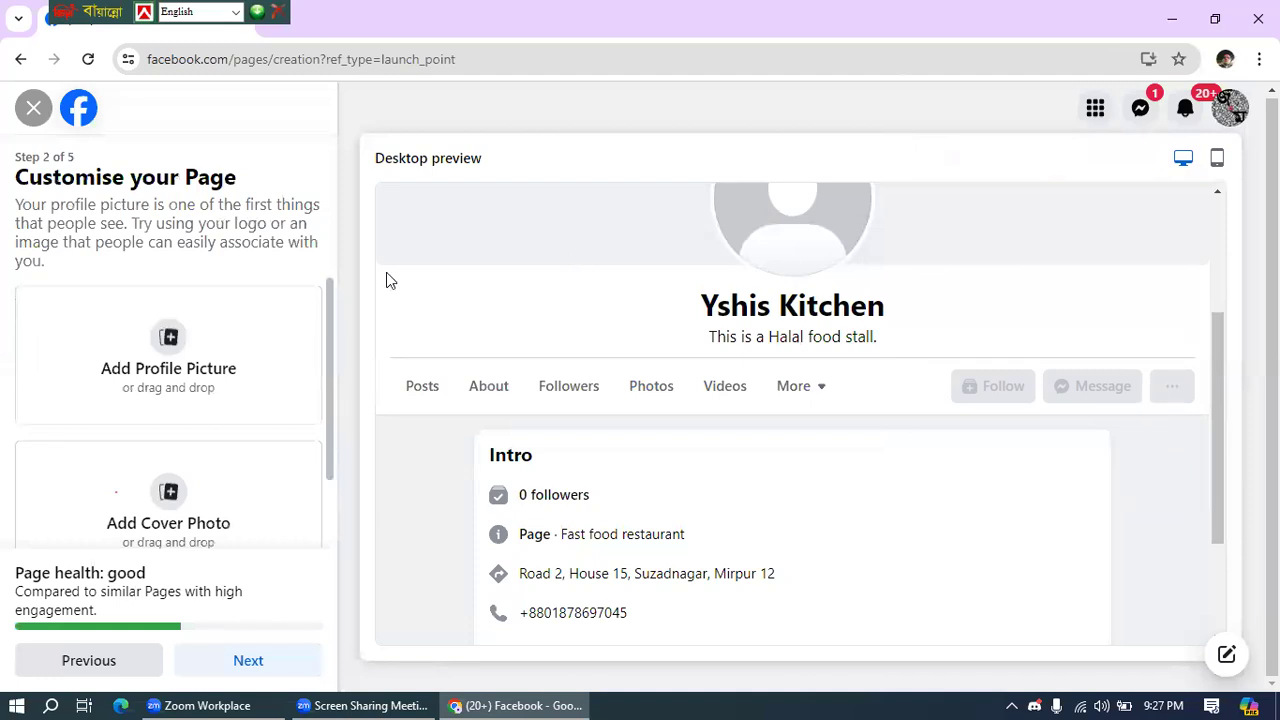
mouse_move(328, 298)
left_mouse_down()
mouse_move(326, 317)
mouse_move(326, 304)
left_mouse_up()
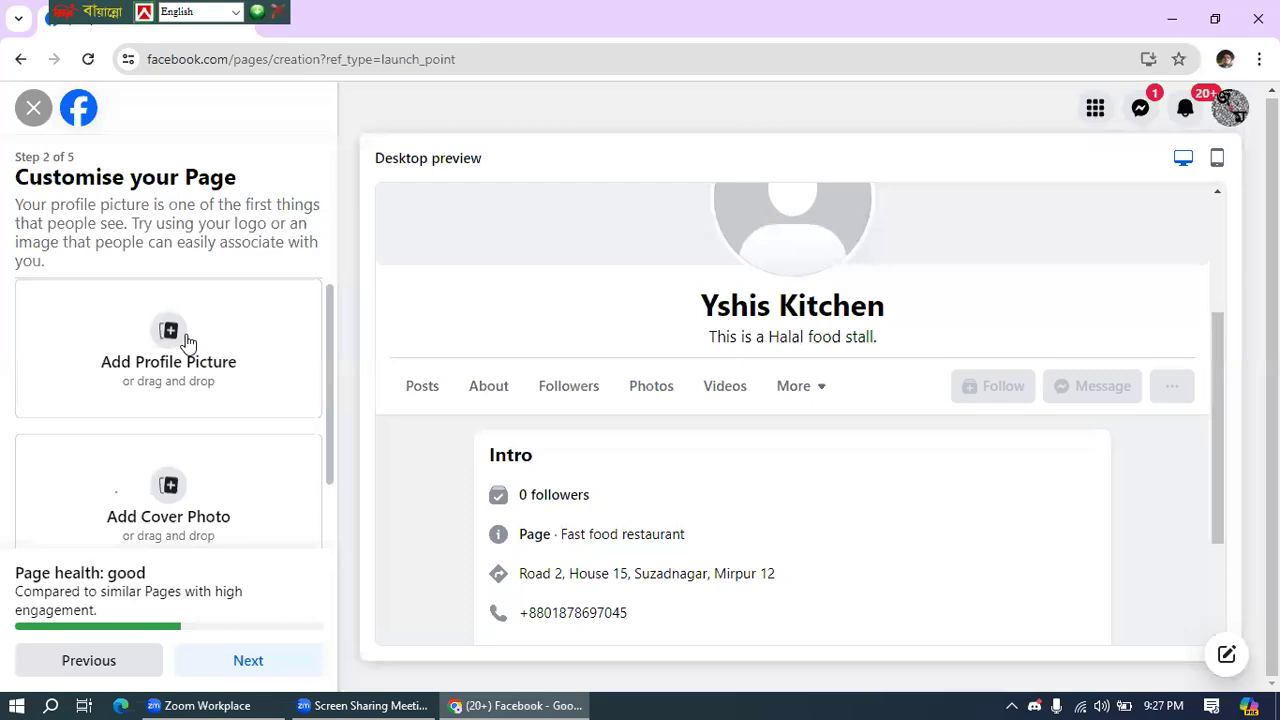
left_click(1215, 19)
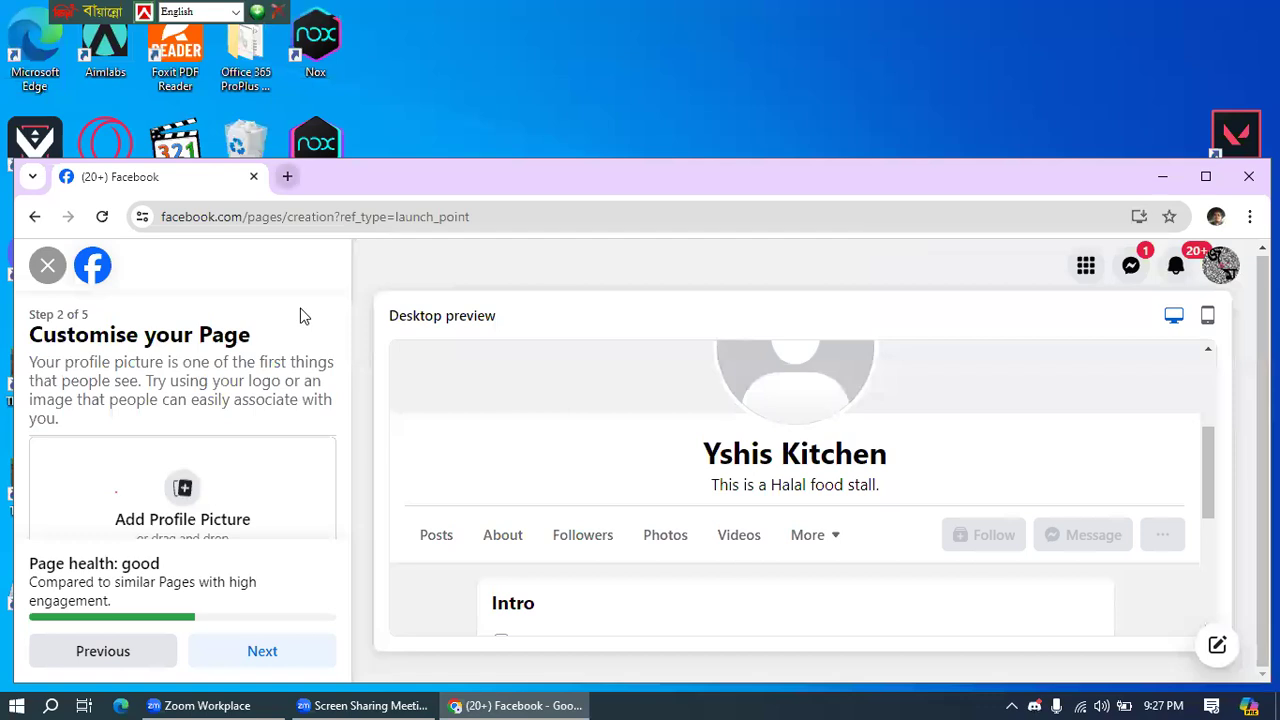
- Open canva.com in a new browser tab
left_click(287, 176)
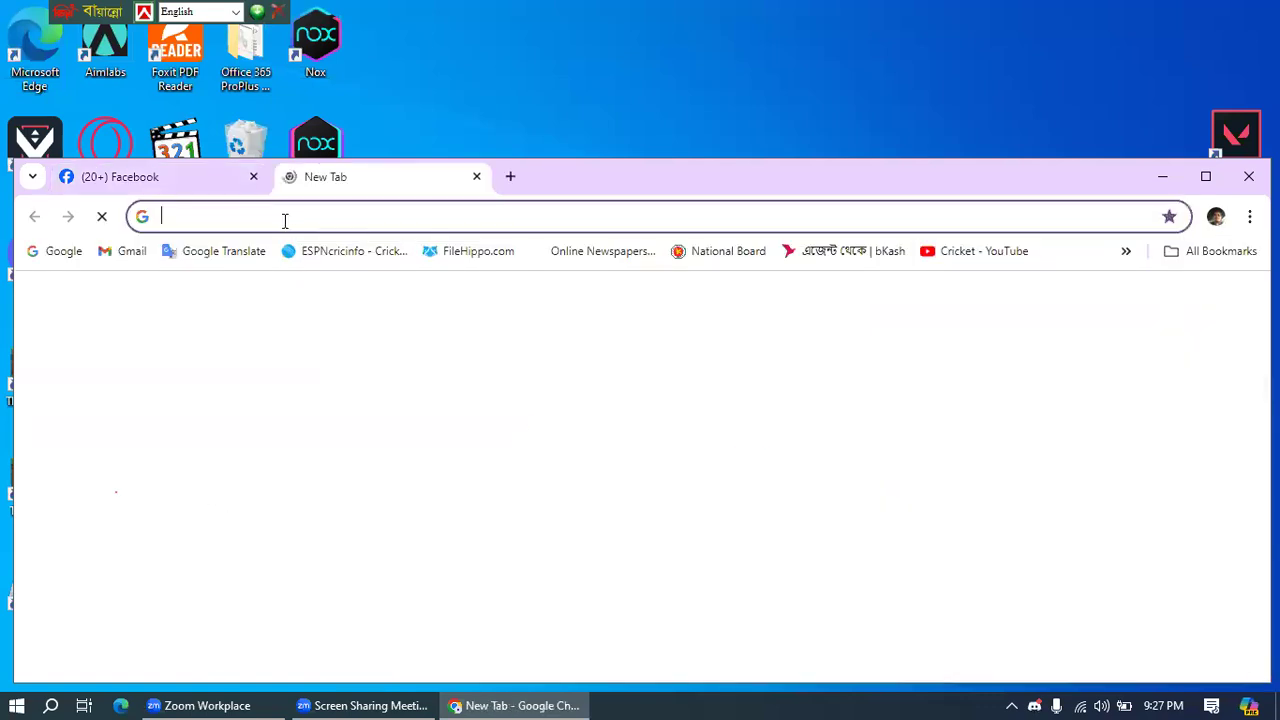
left_click(206, 215)
type("canva")
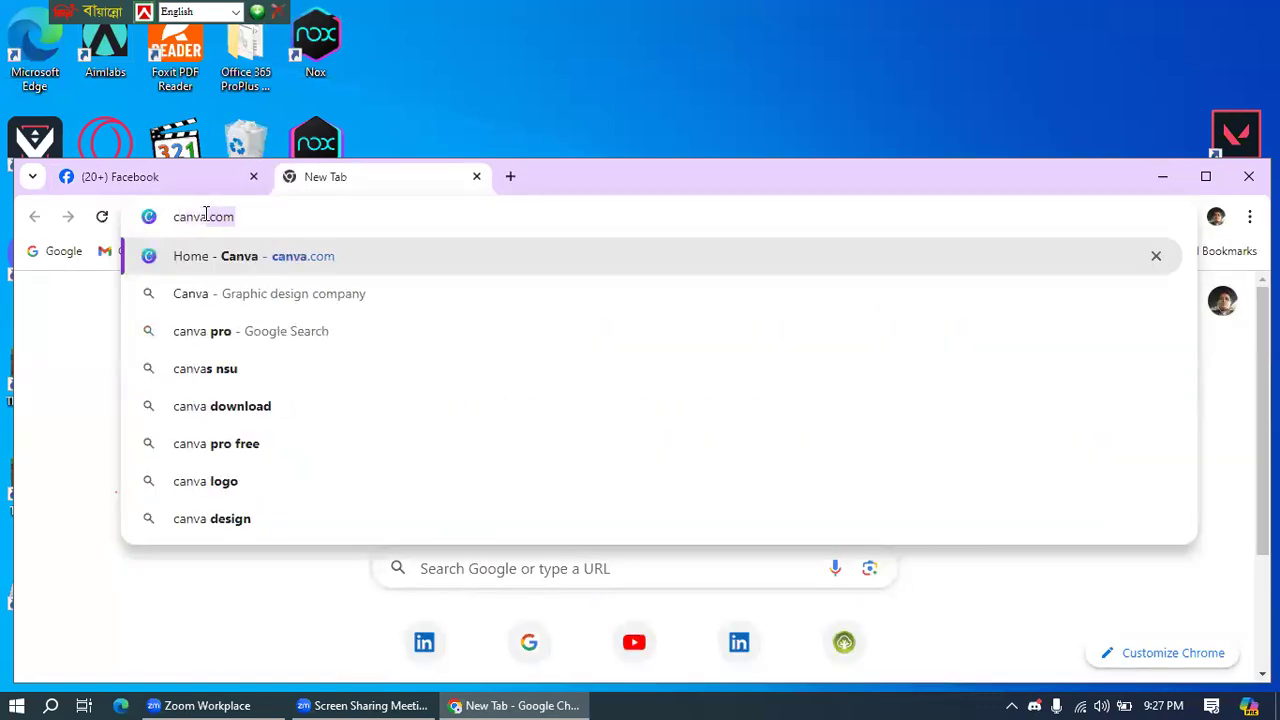
key("Return")
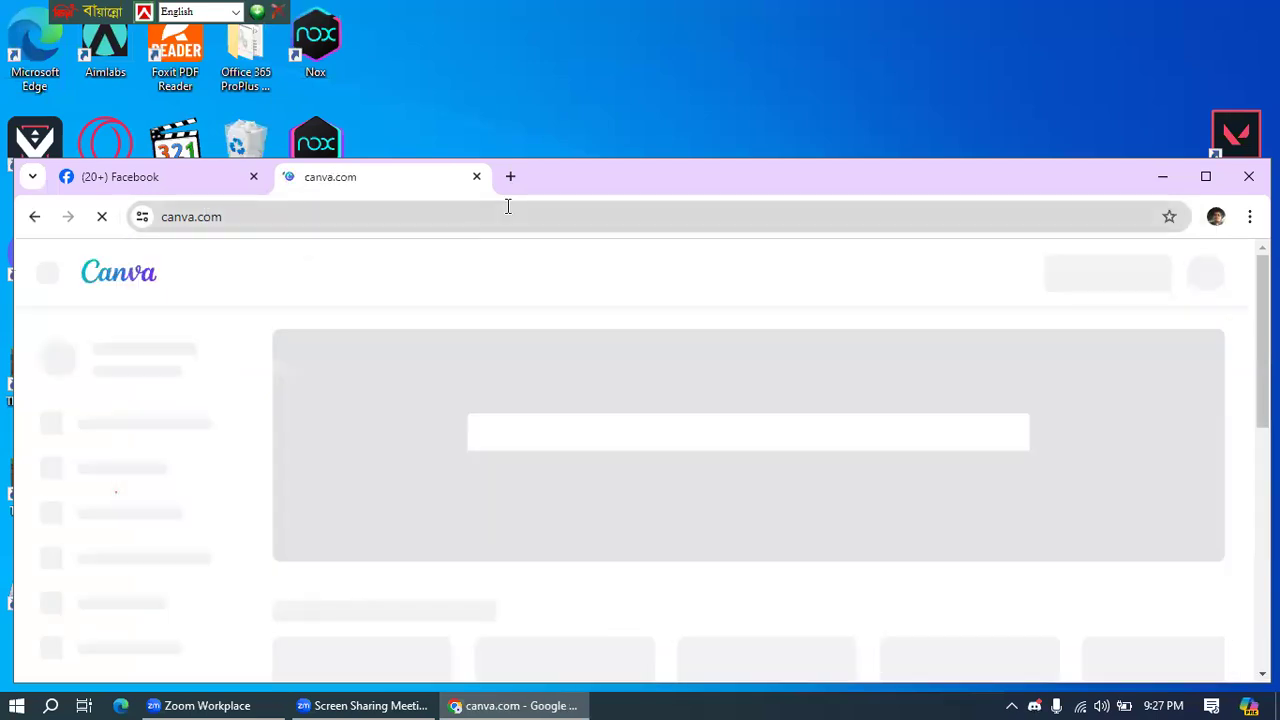
- In another new tab, search Google for 'facebook page image size'
left_click(510, 178)
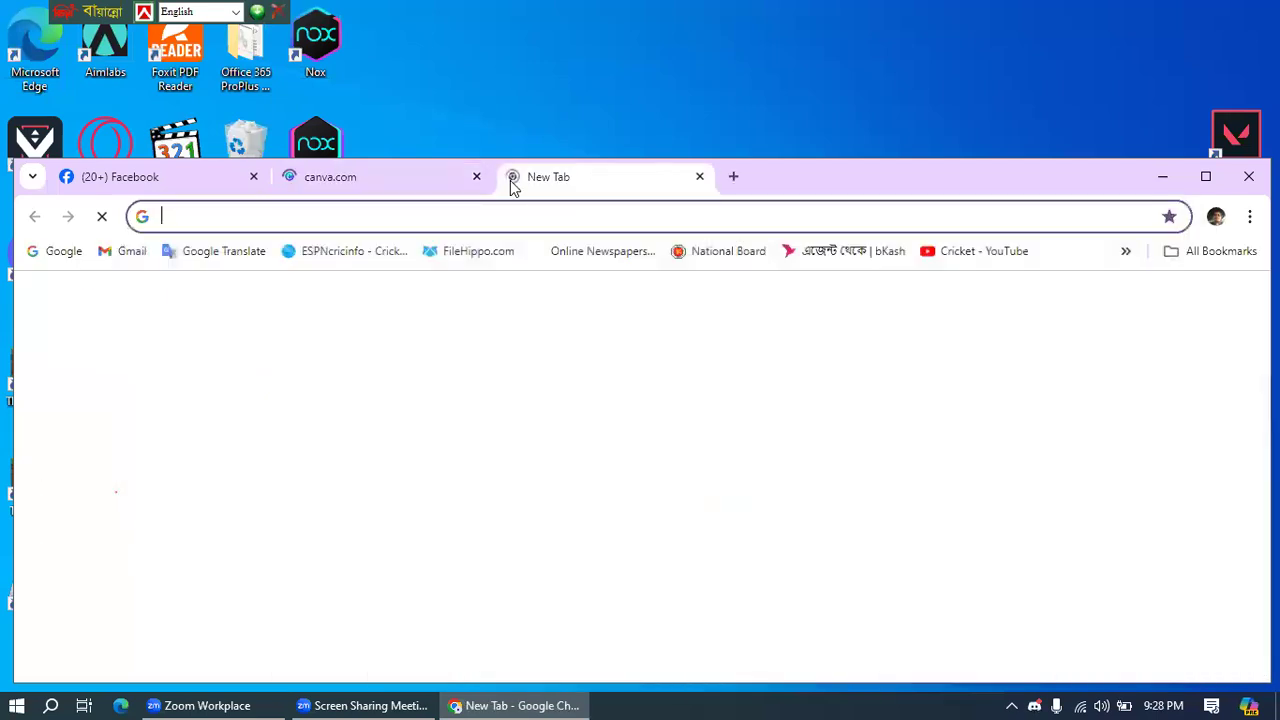
left_click(266, 213)
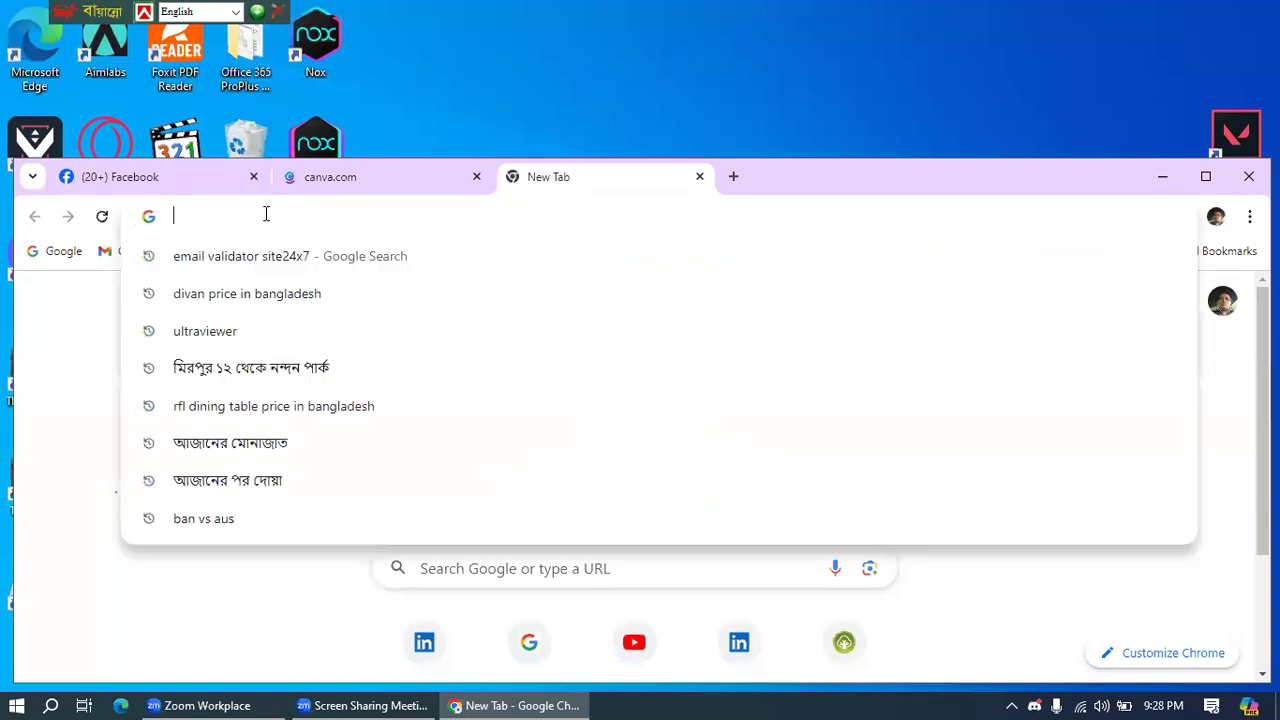
type("facebok")
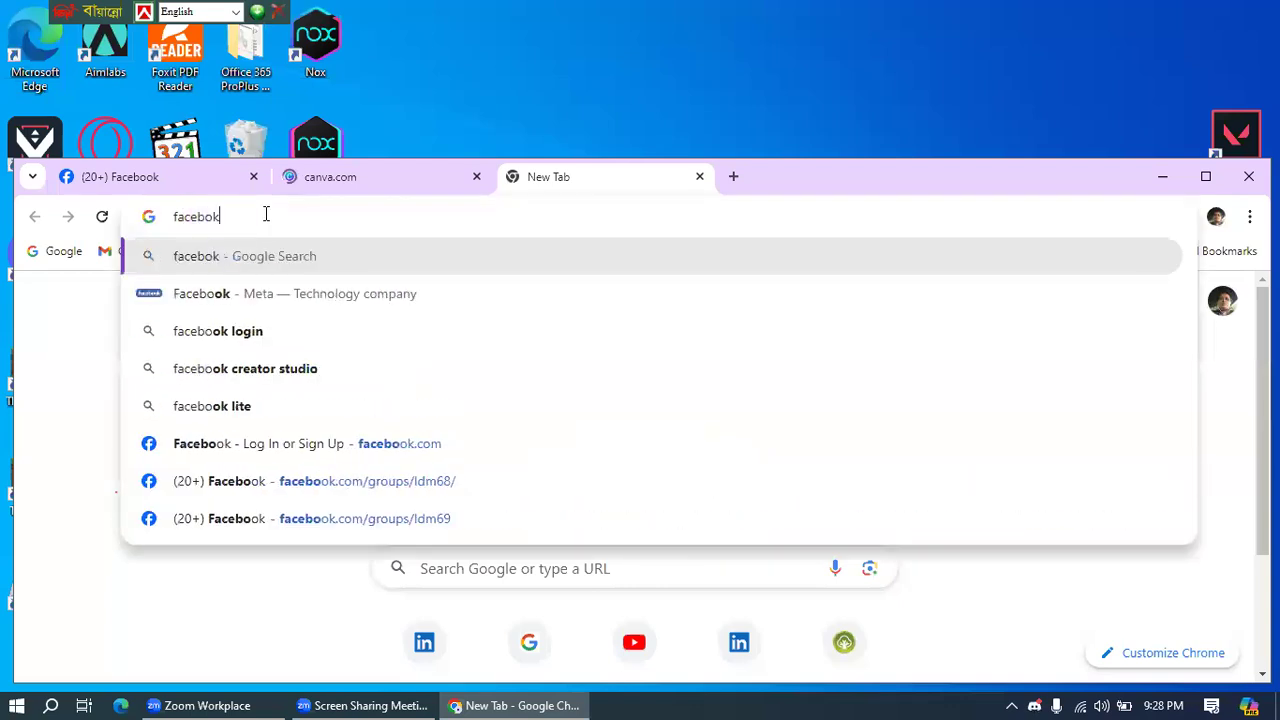
key("BackSpace")
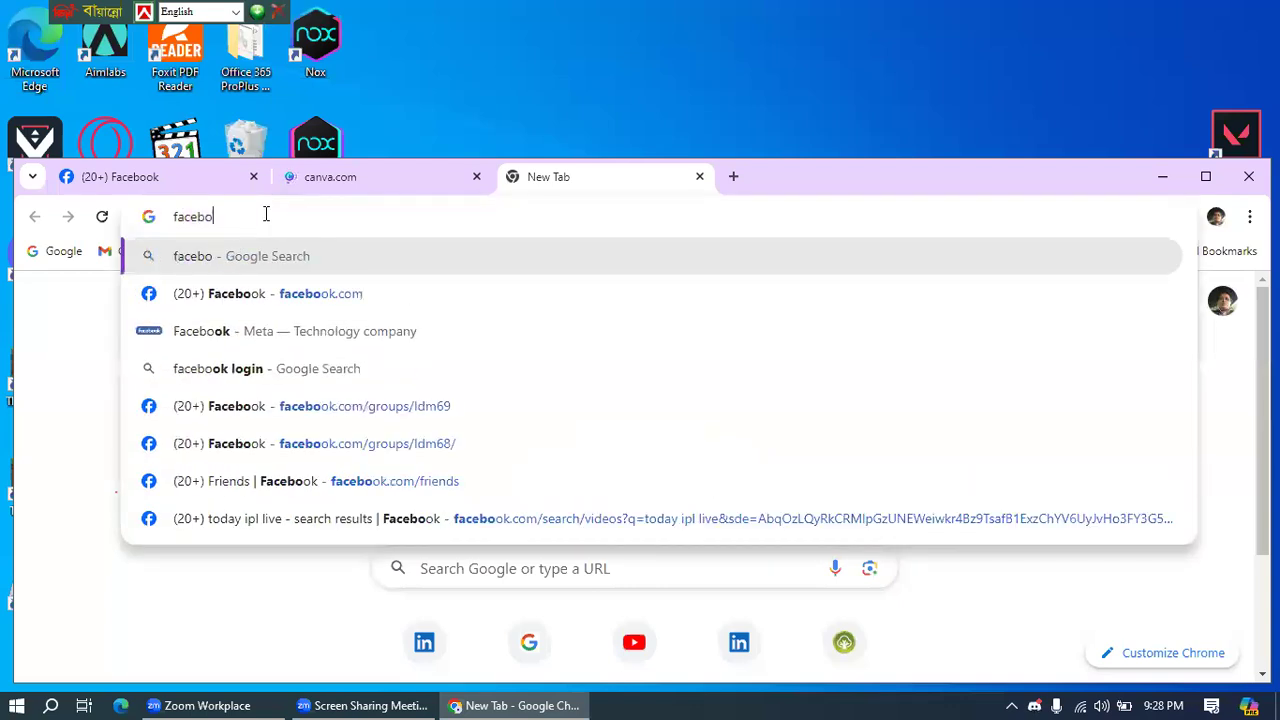
type("ok ")
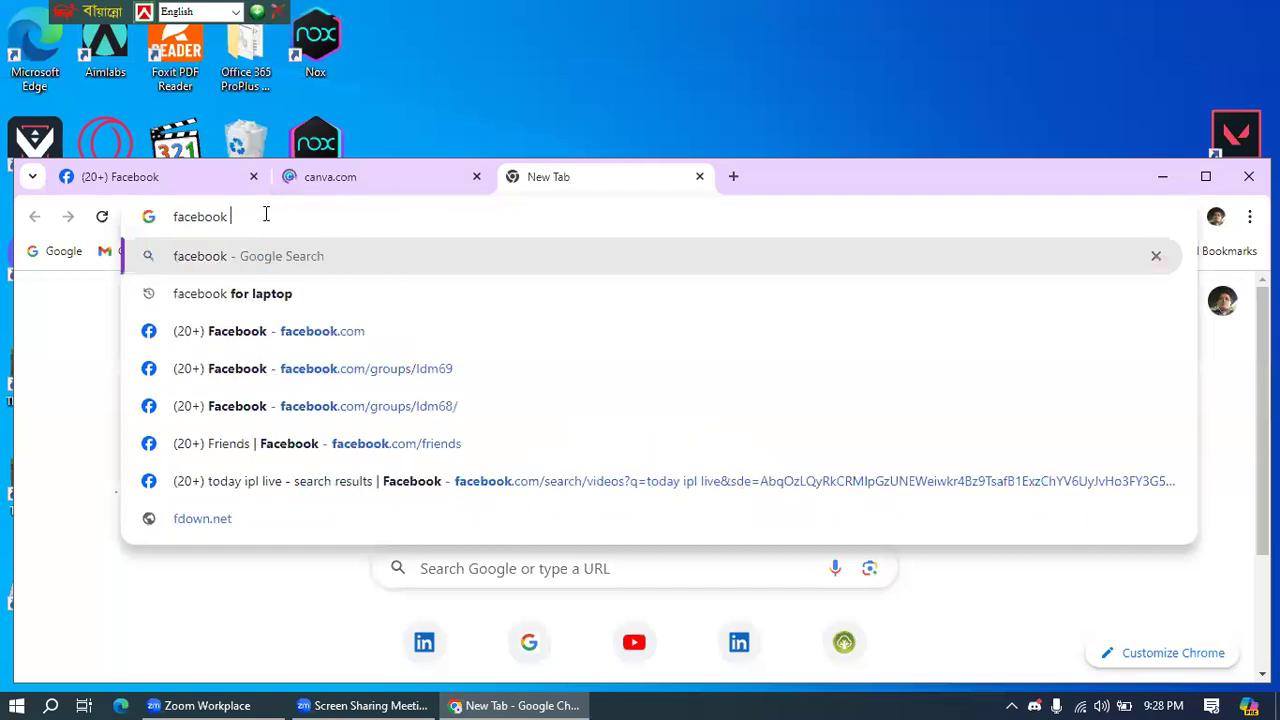
type("page in")
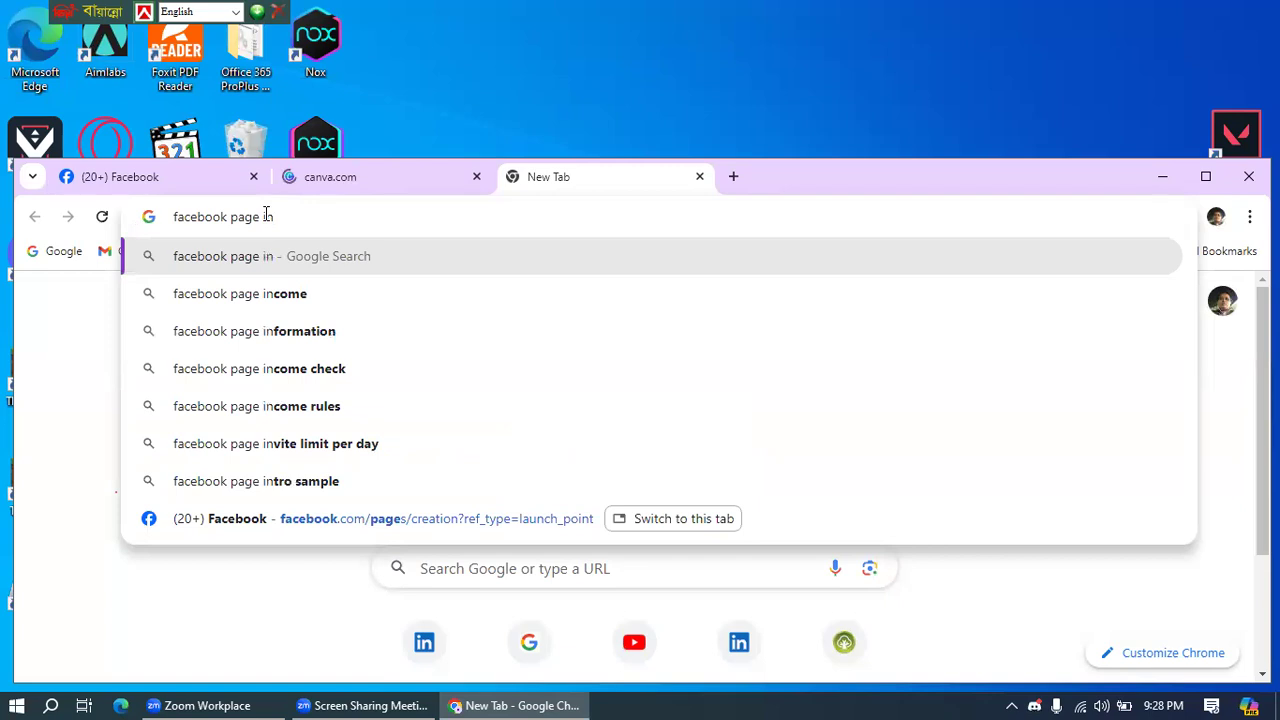
key("BackSpace")
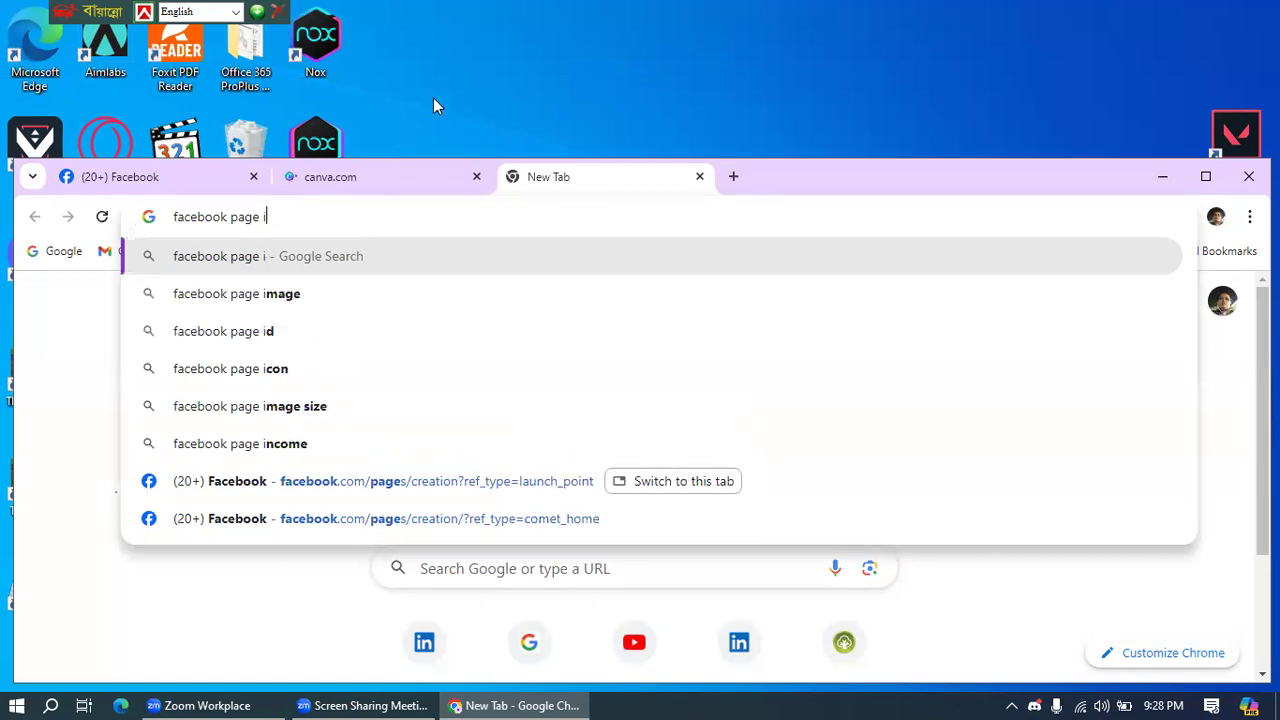
type("ma")
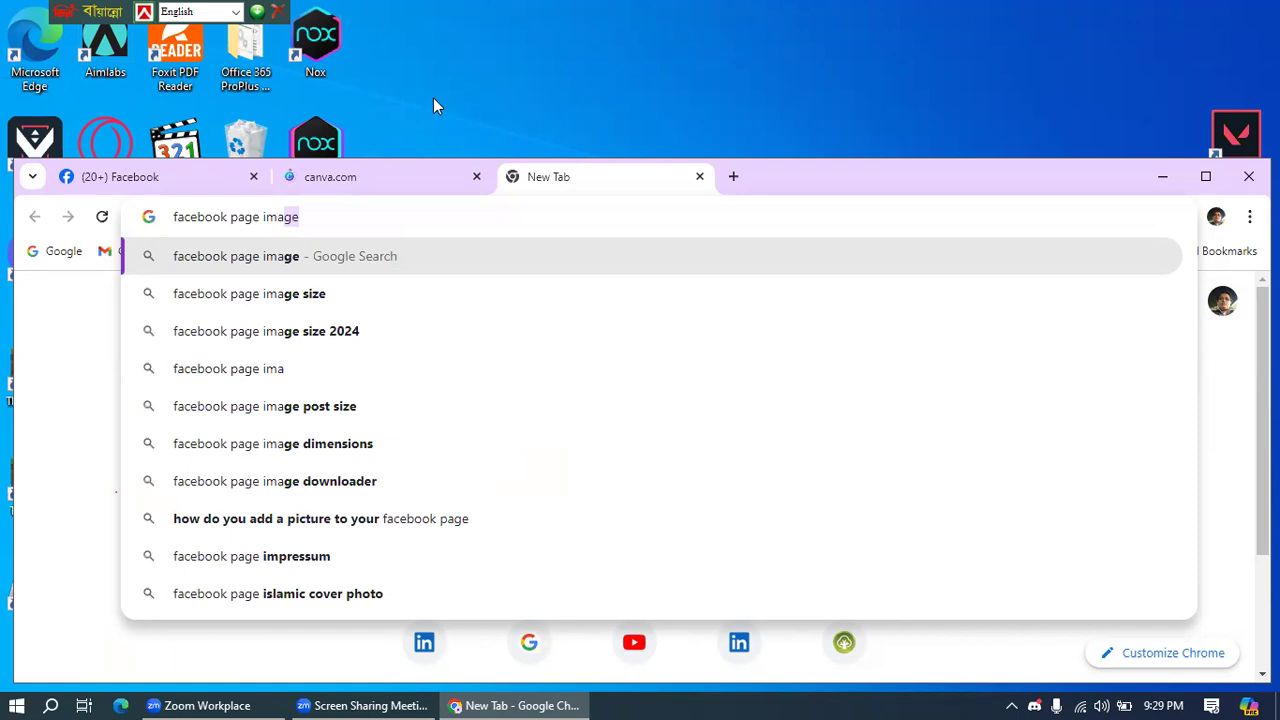
key("Down")
key("Return")
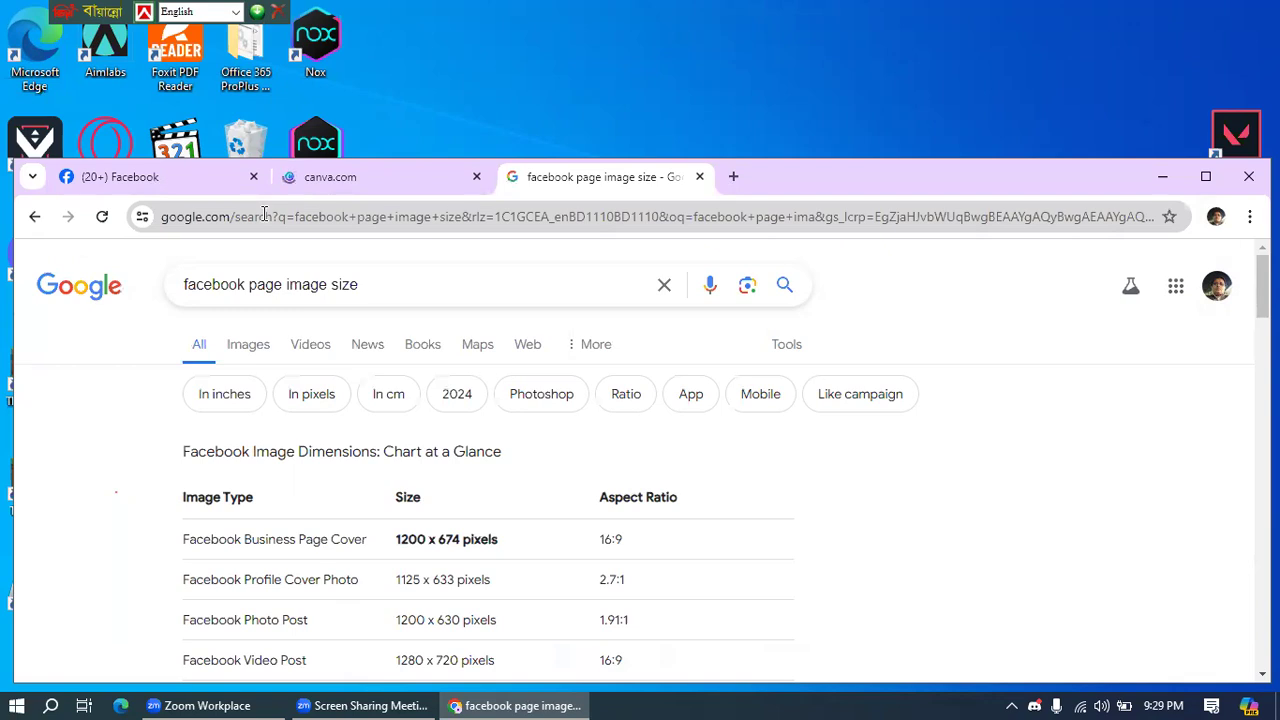
left_click(262, 287)
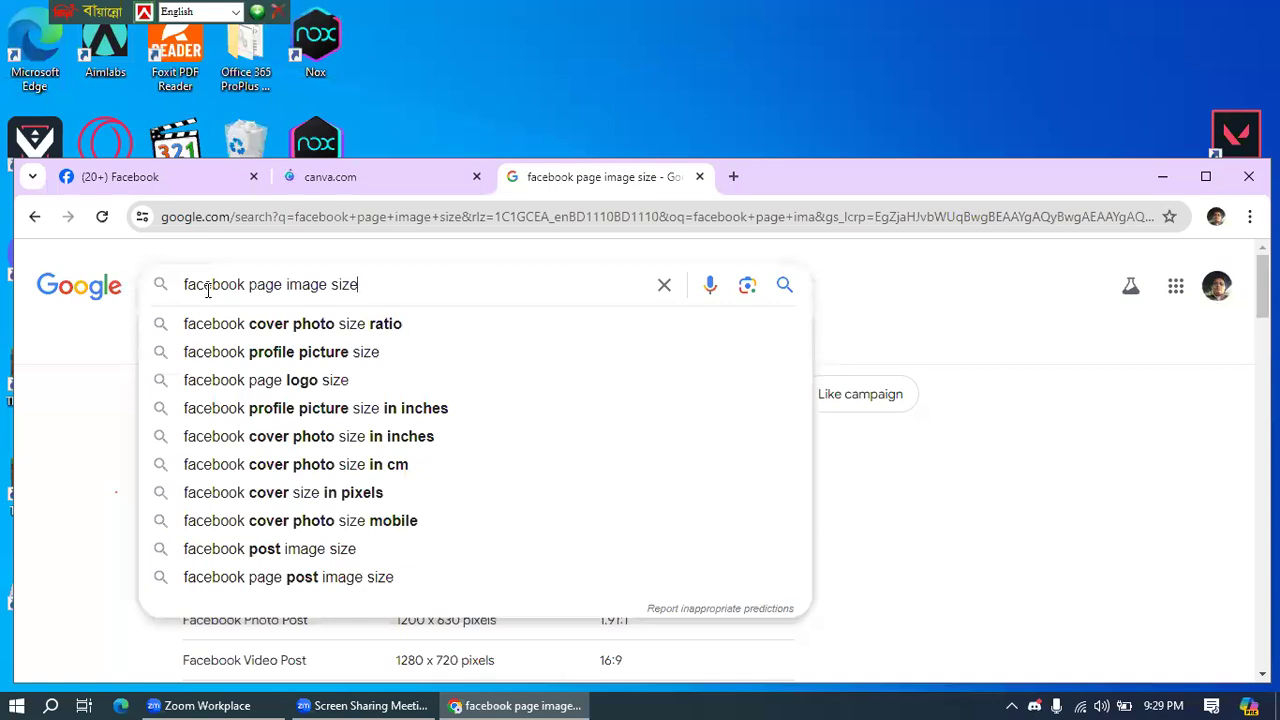
left_click(322, 327)
key("ctrl+shift+Tab")
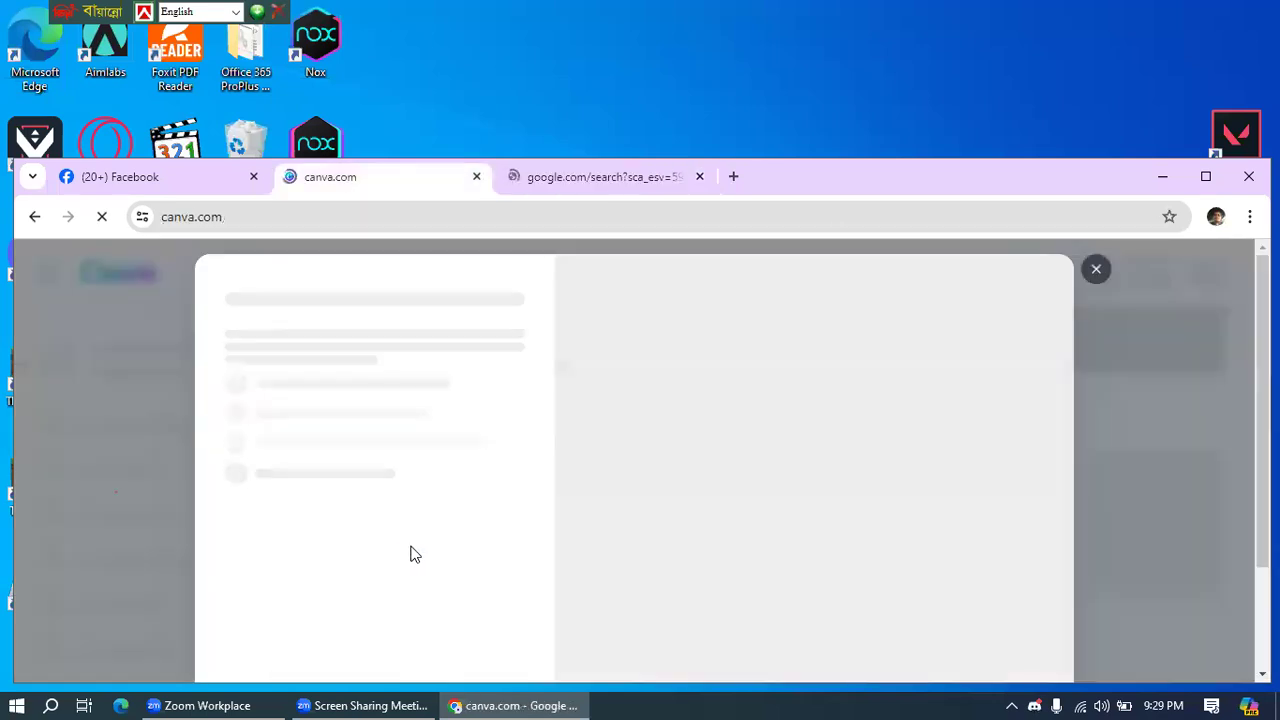
scroll(923, 300, "down", 1)
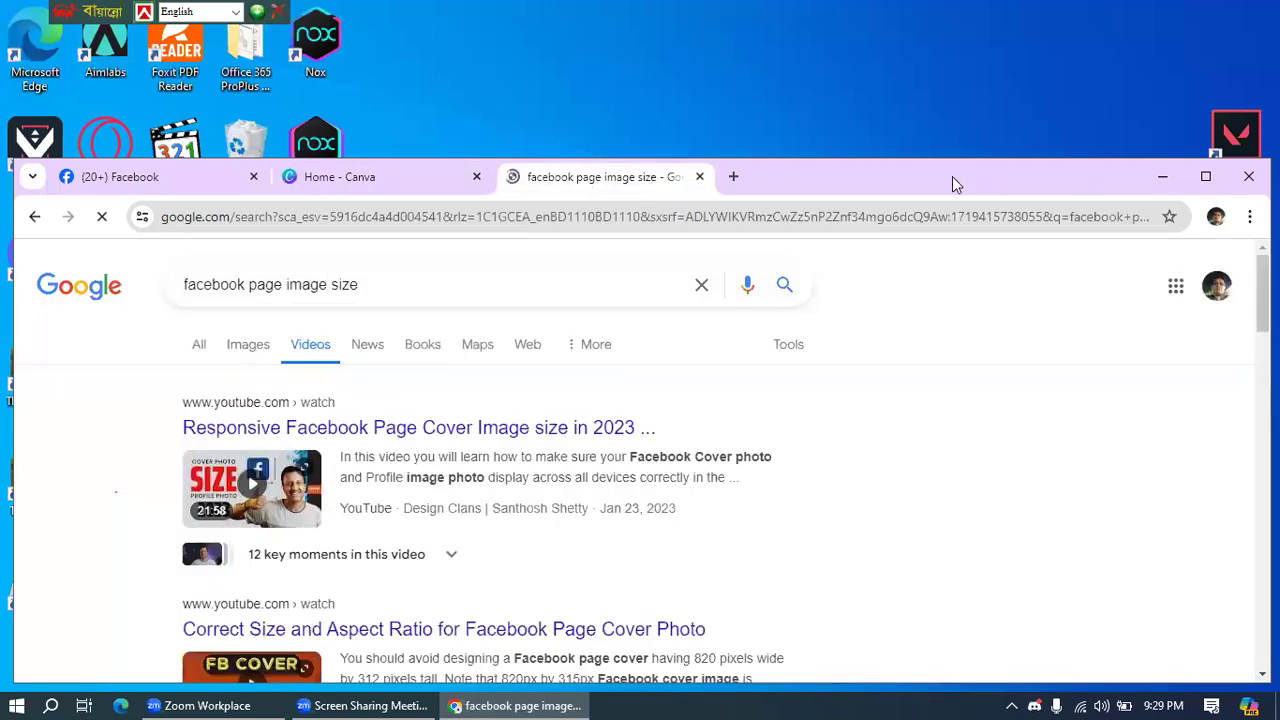
scroll(907, 299, "down", 4)
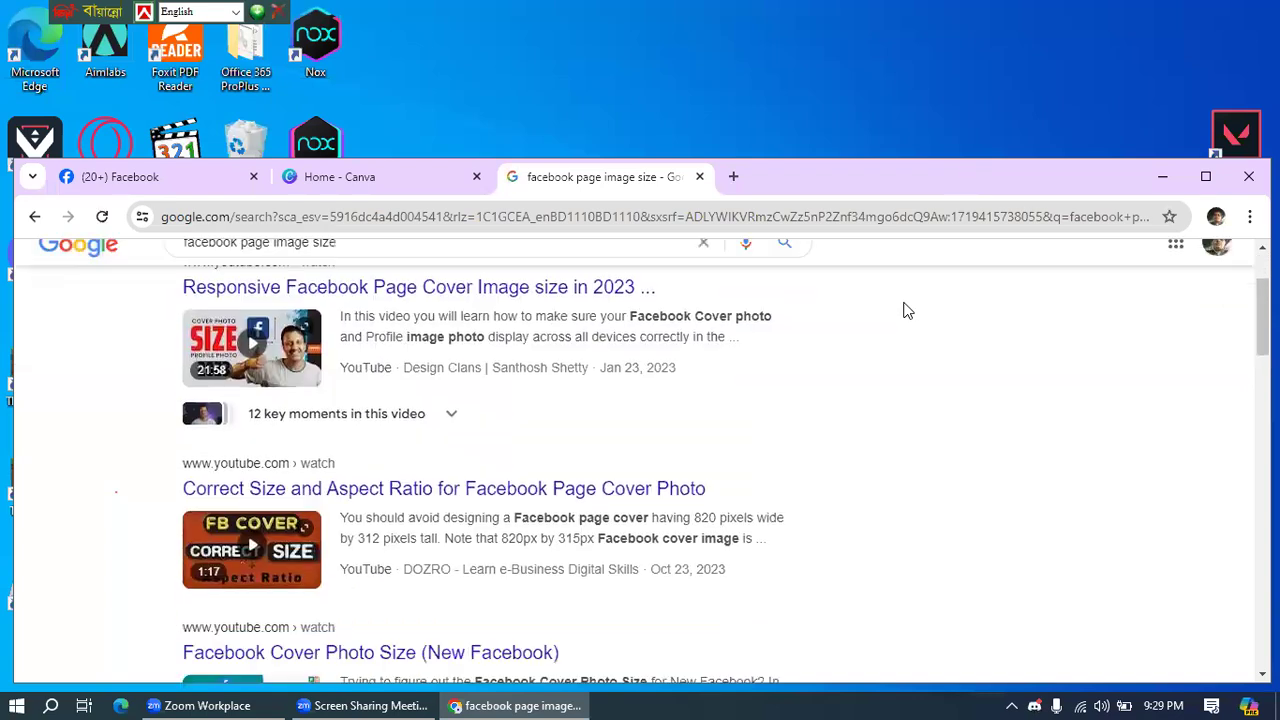
scroll(905, 310, "down", 4)
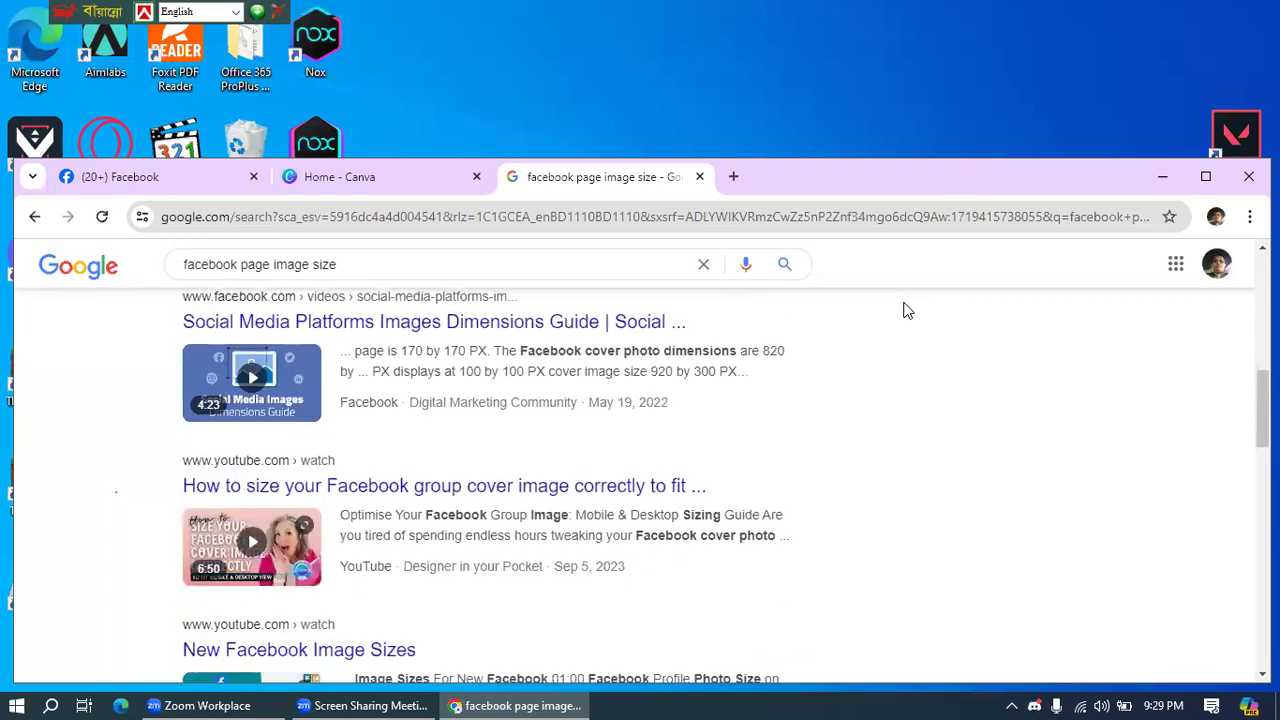
scroll(507, 449, "down", 3)
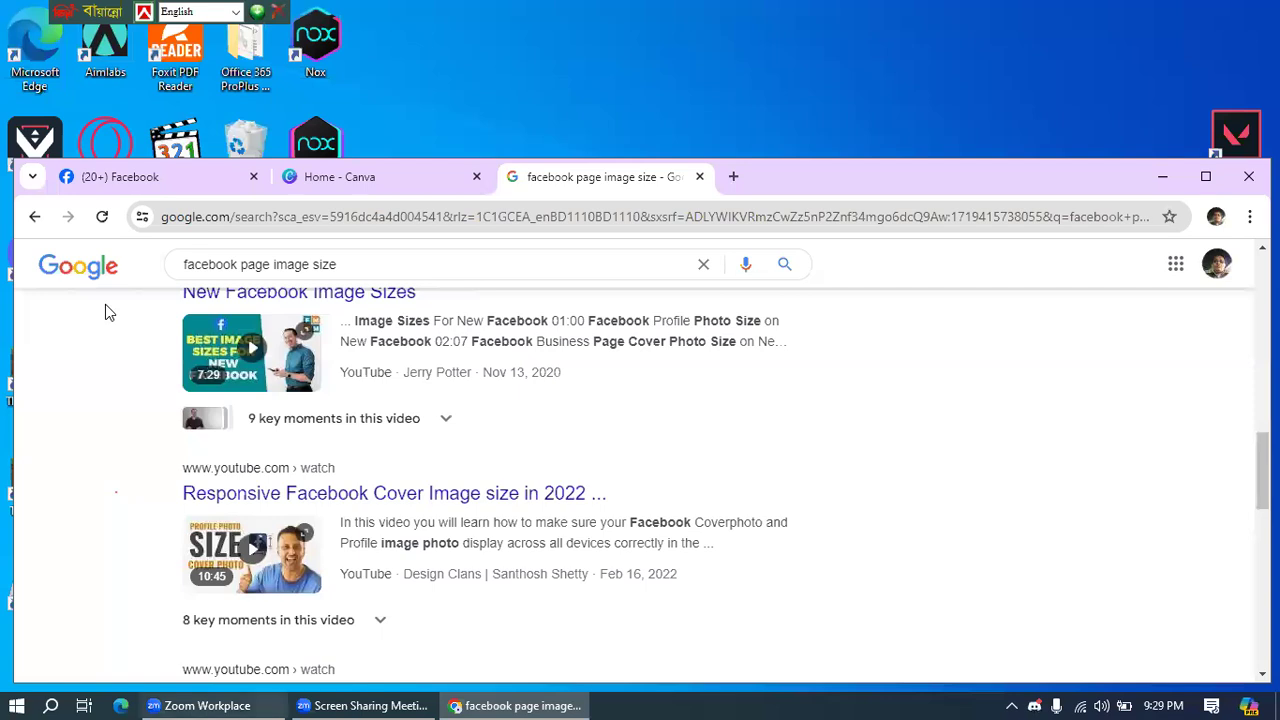
right_click(34, 216)
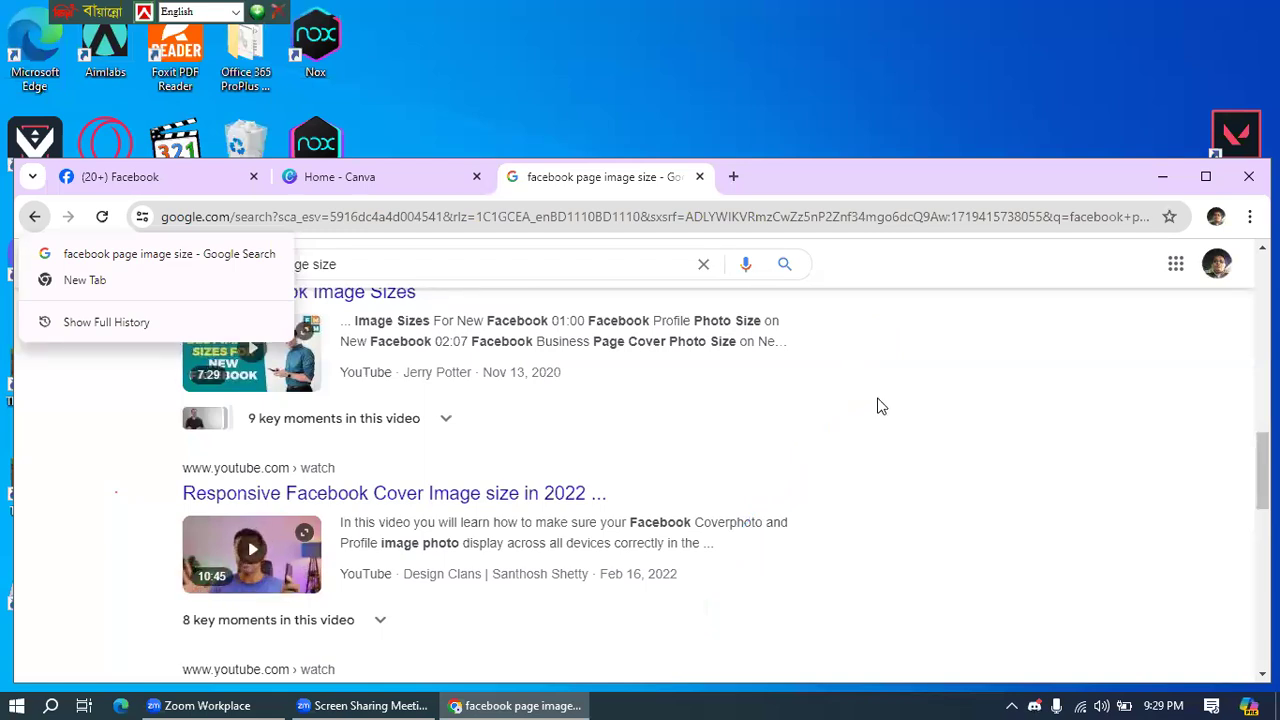
left_click_drag(785, 341, 632, 251)
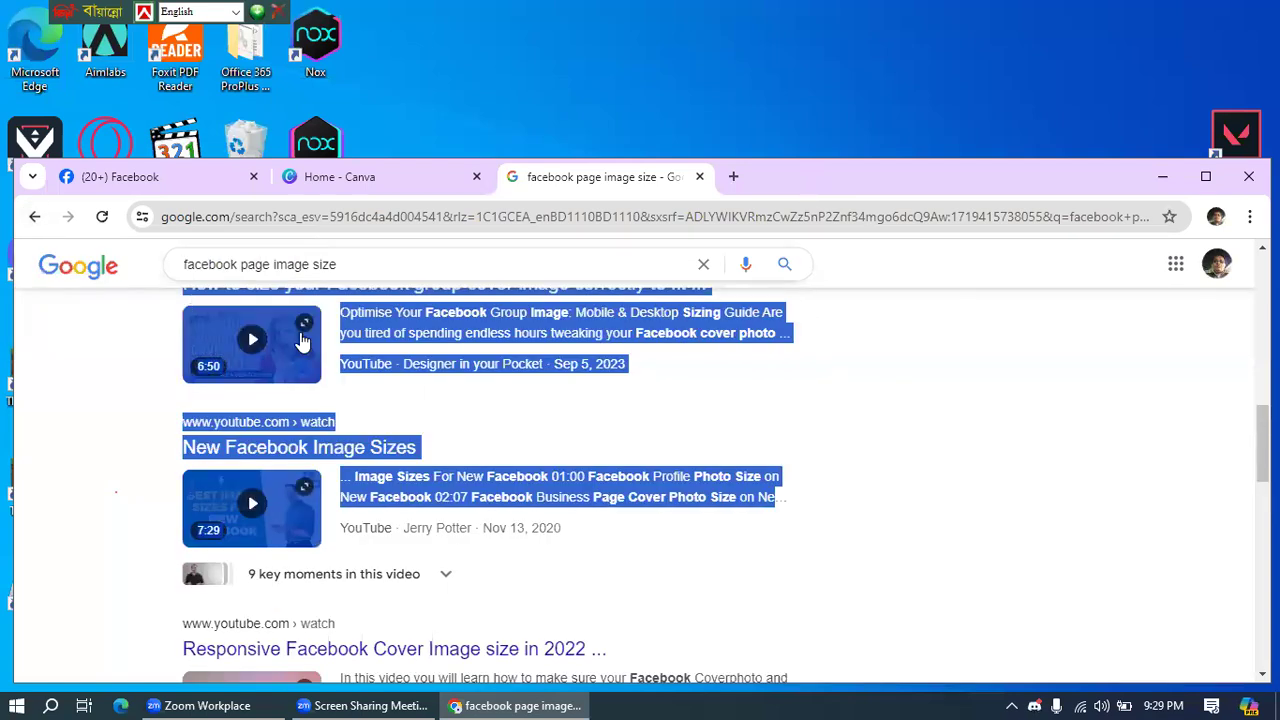
left_click(433, 260)
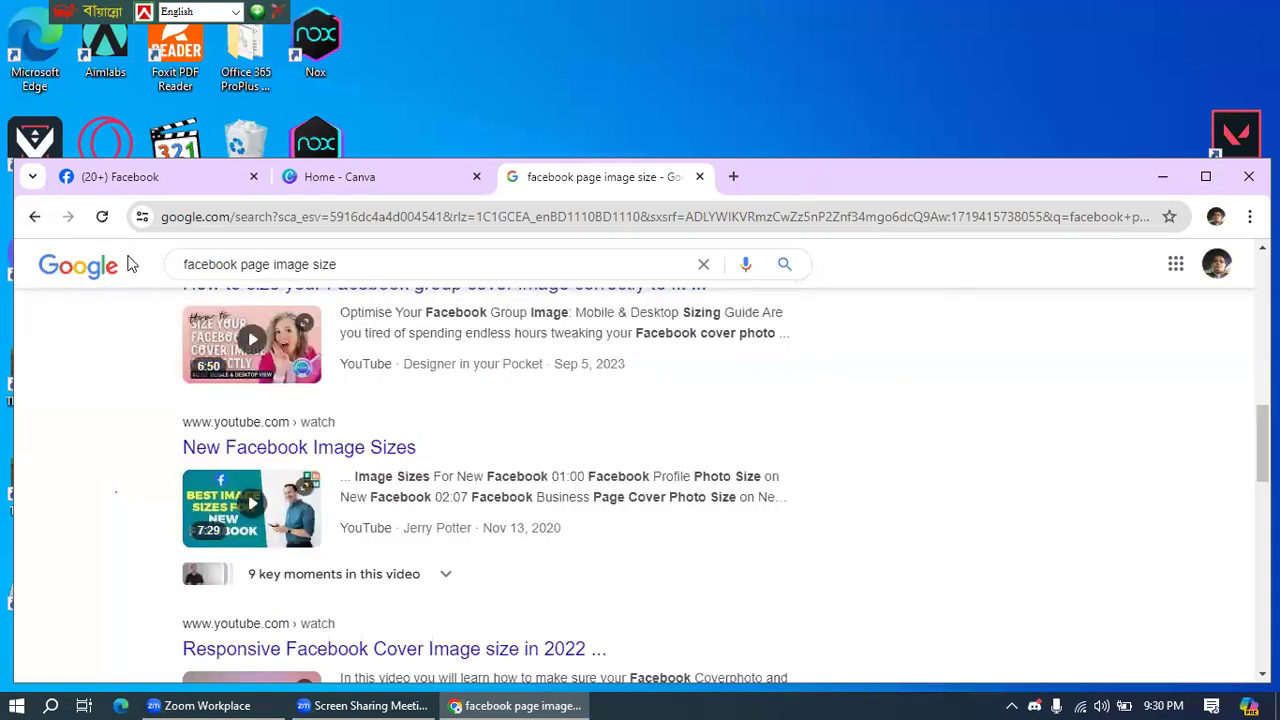
left_click(34, 218)
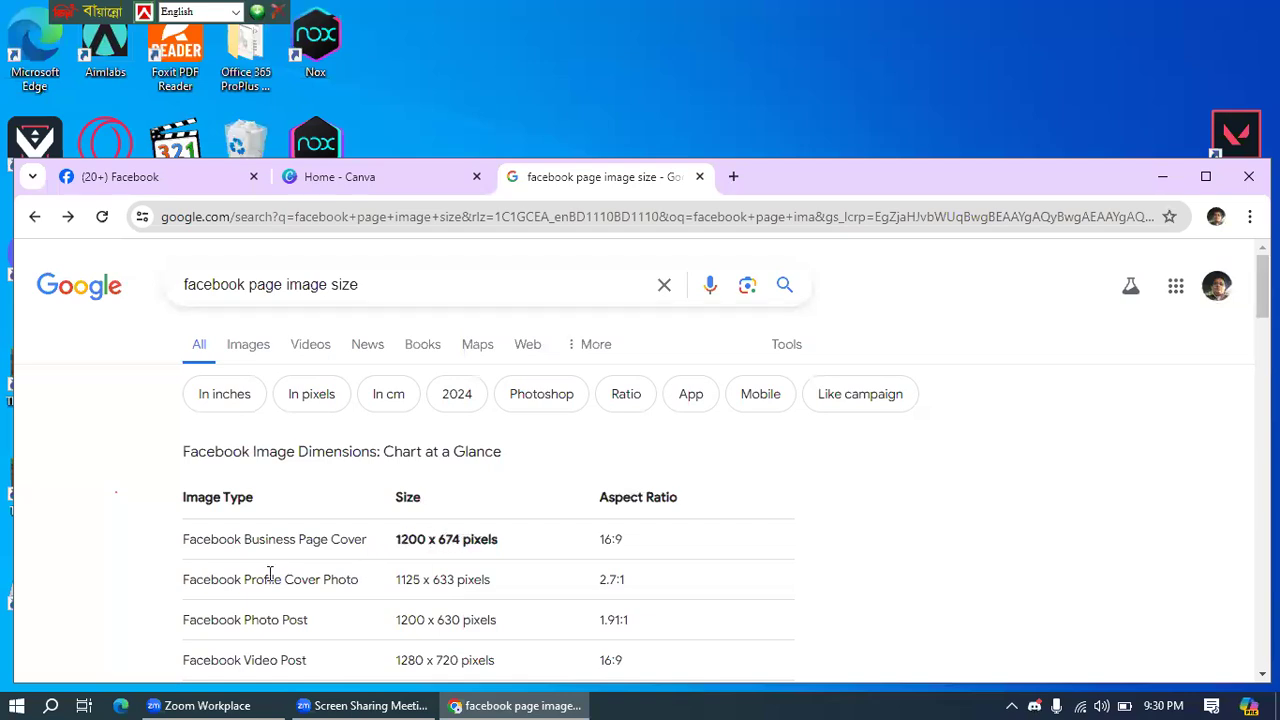
scroll(308, 588, "down", 1)
scroll(308, 588, "down", 2)
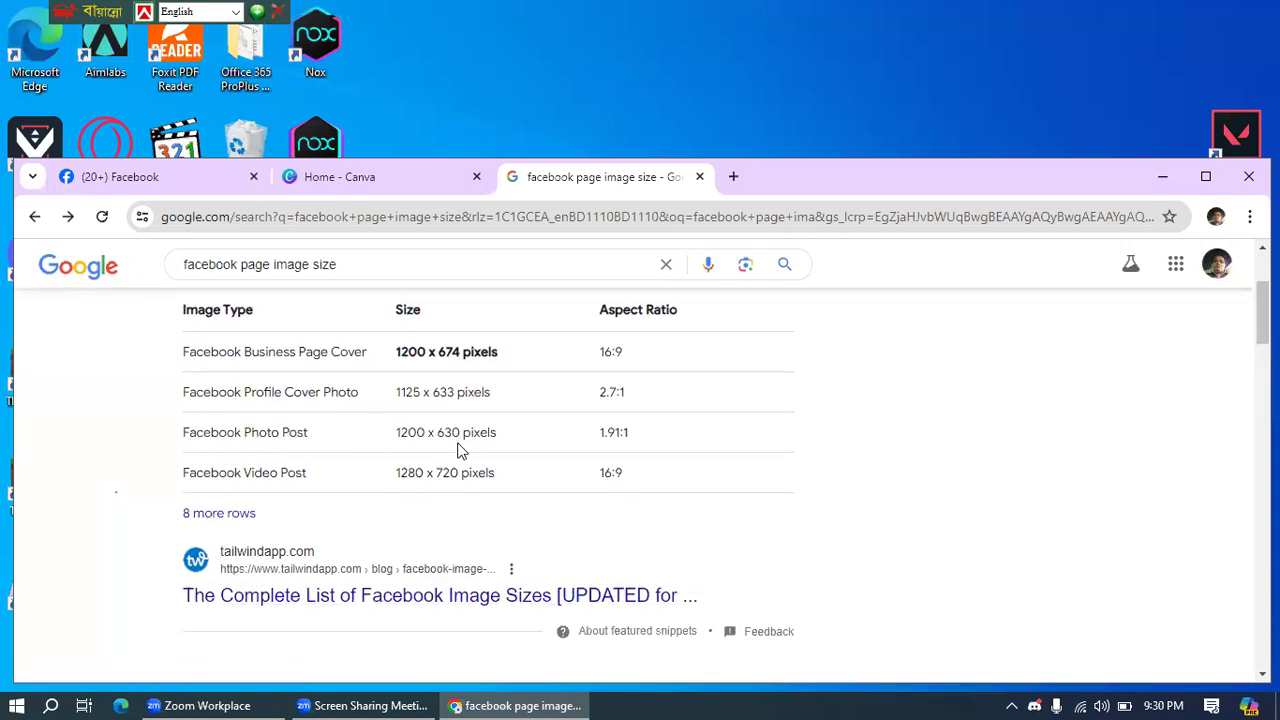
scroll(472, 455, "up", 1)
scroll(472, 455, "up", 1)
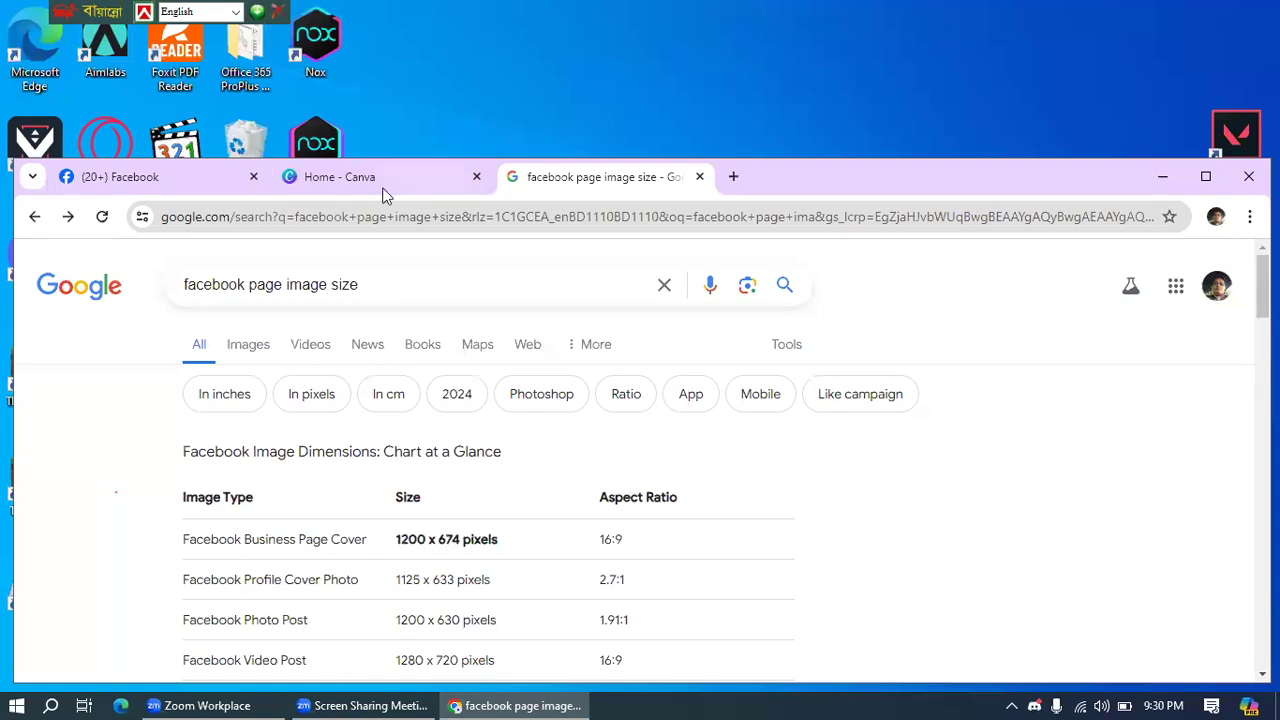
- Dismiss the Pro trial offer and create a 500 × 500 px custom-size design
left_click(340, 178)
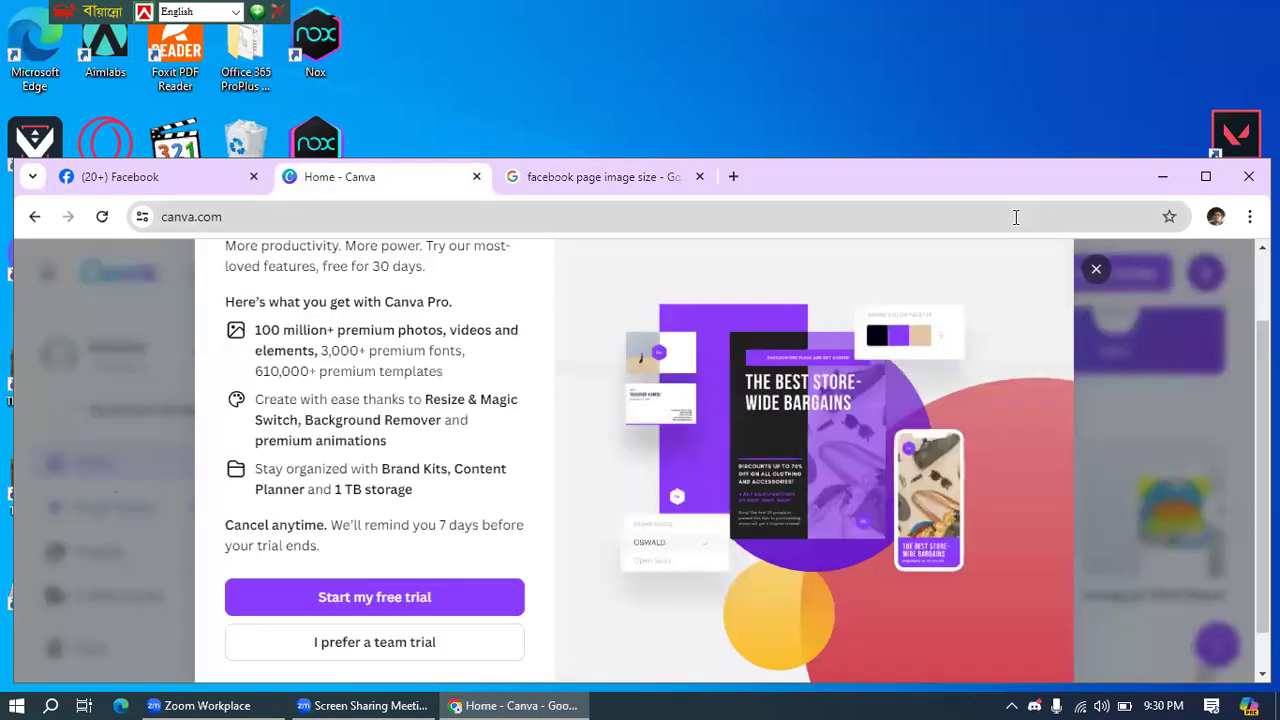
left_click(1090, 275)
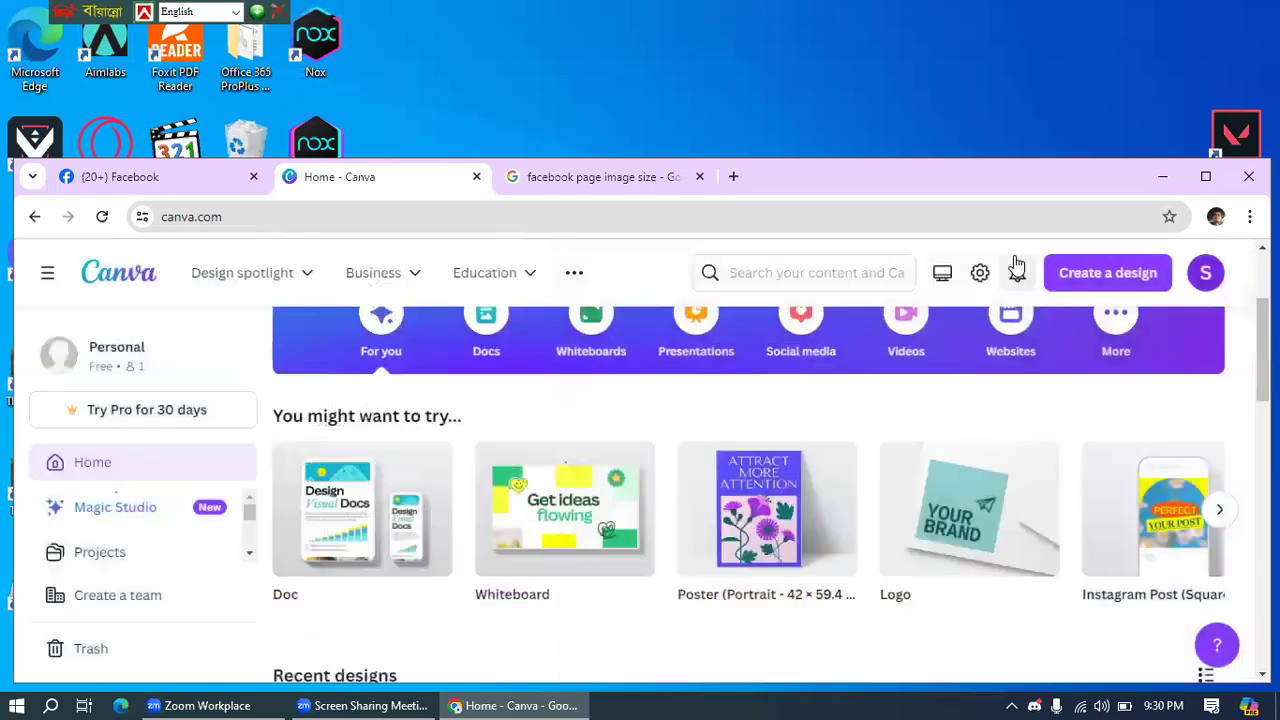
scroll(1112, 385, "up", 2)
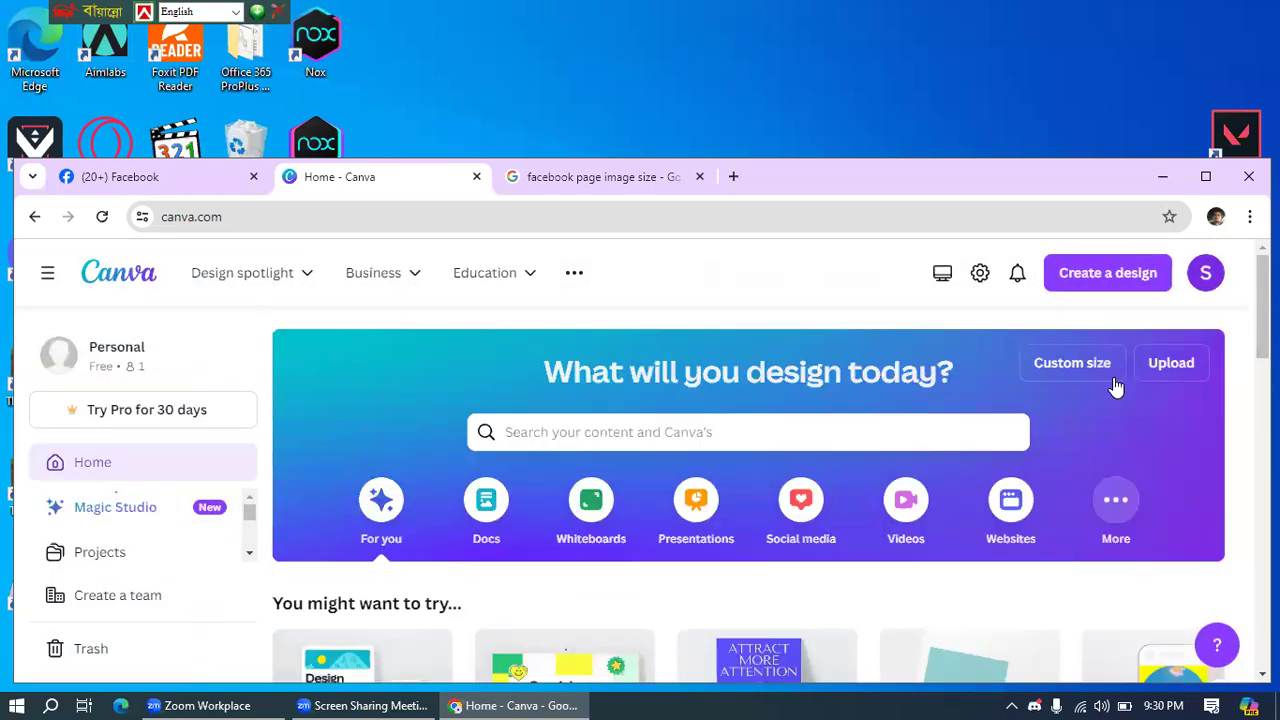
left_click(1056, 372)
left_click(848, 316)
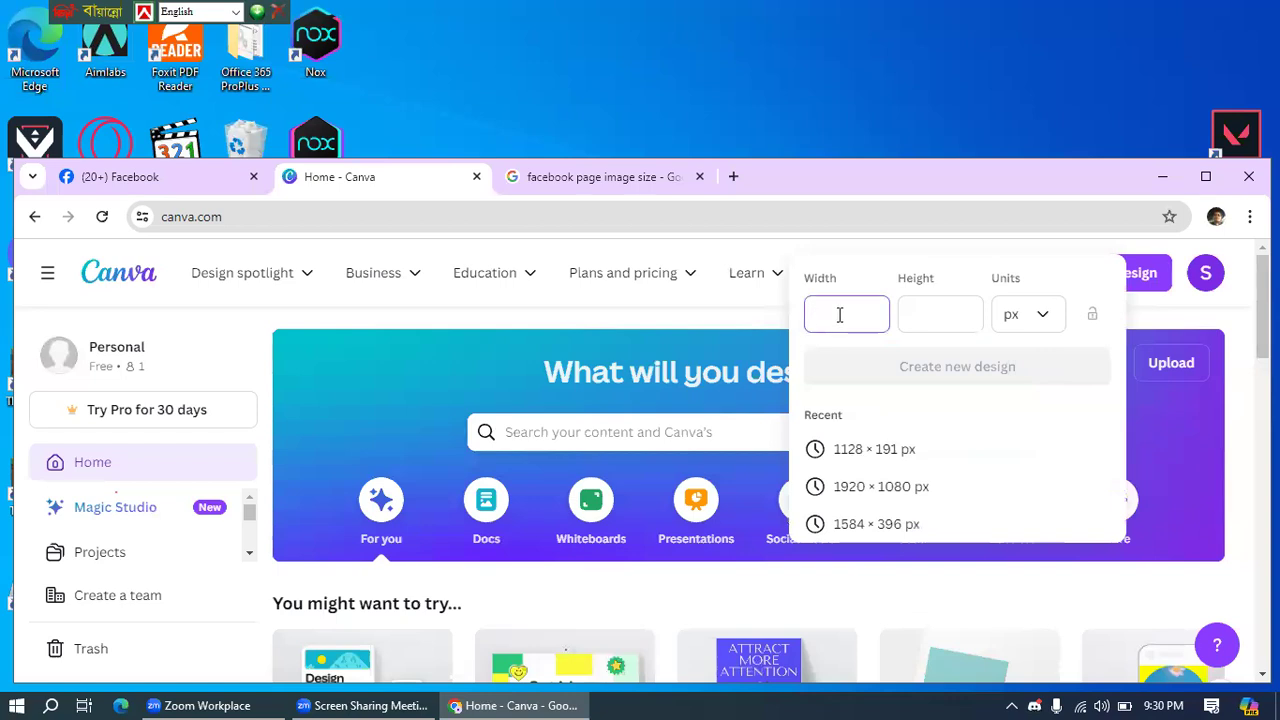
type("500")
key("Tab")
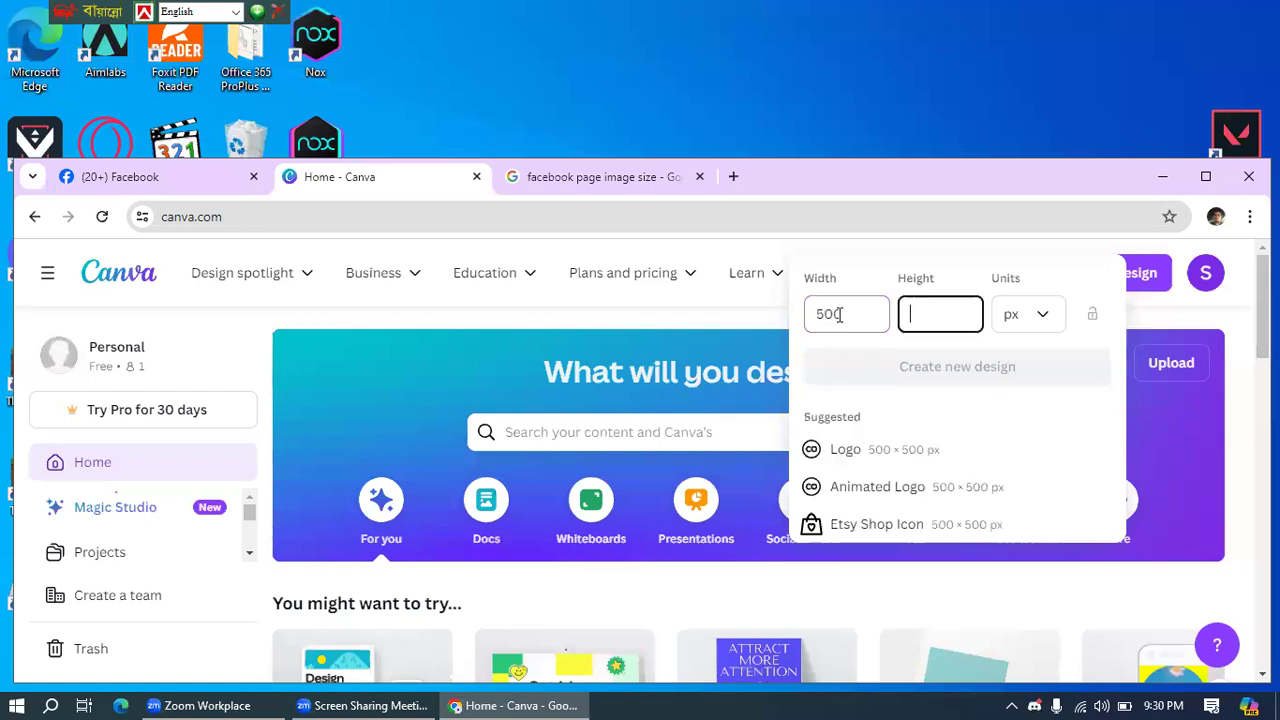
type("500")
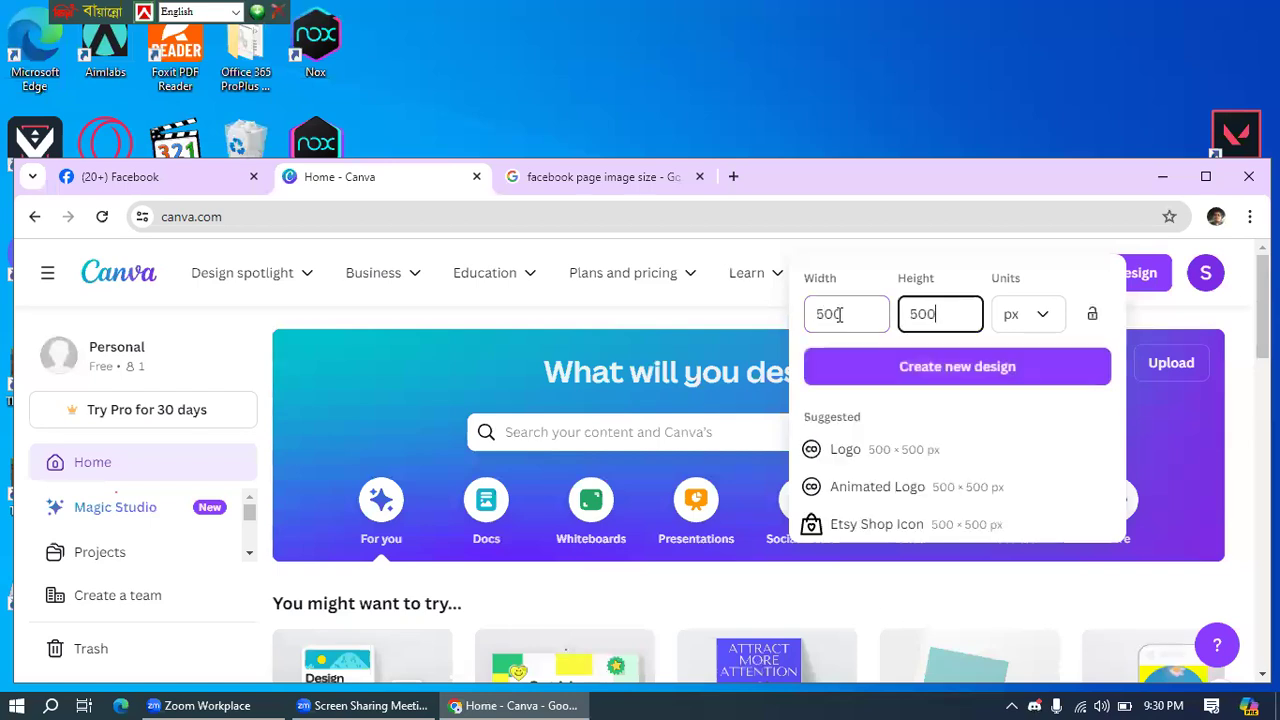
left_click(1017, 377)
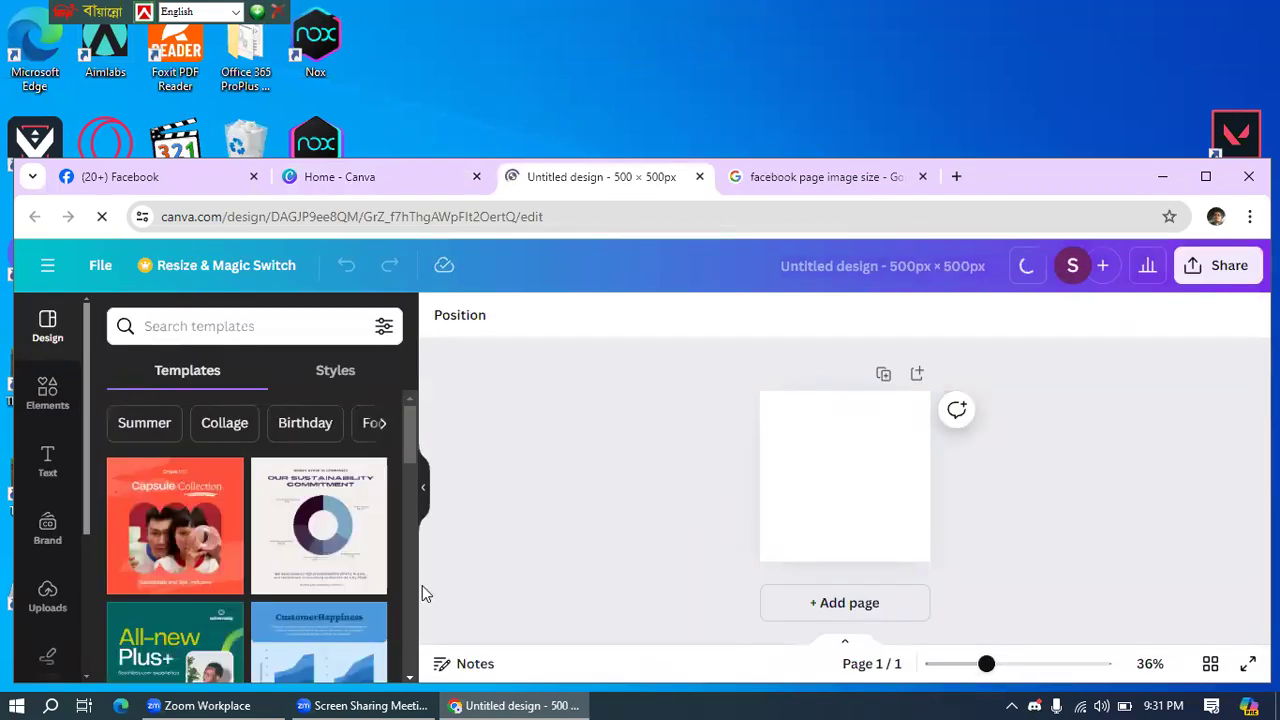
- Apply the Big Bite Donuts logo template to the blank design
scroll(200, 535, "down", 1)
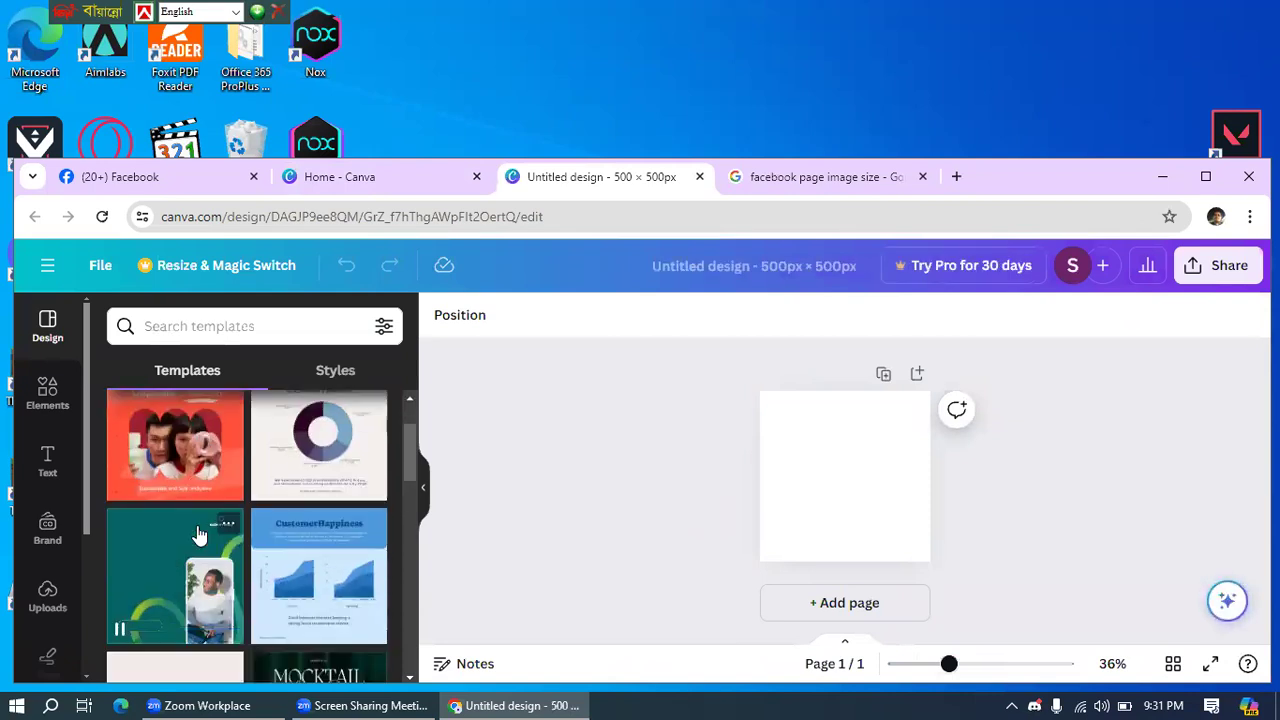
scroll(200, 535, "down", 3)
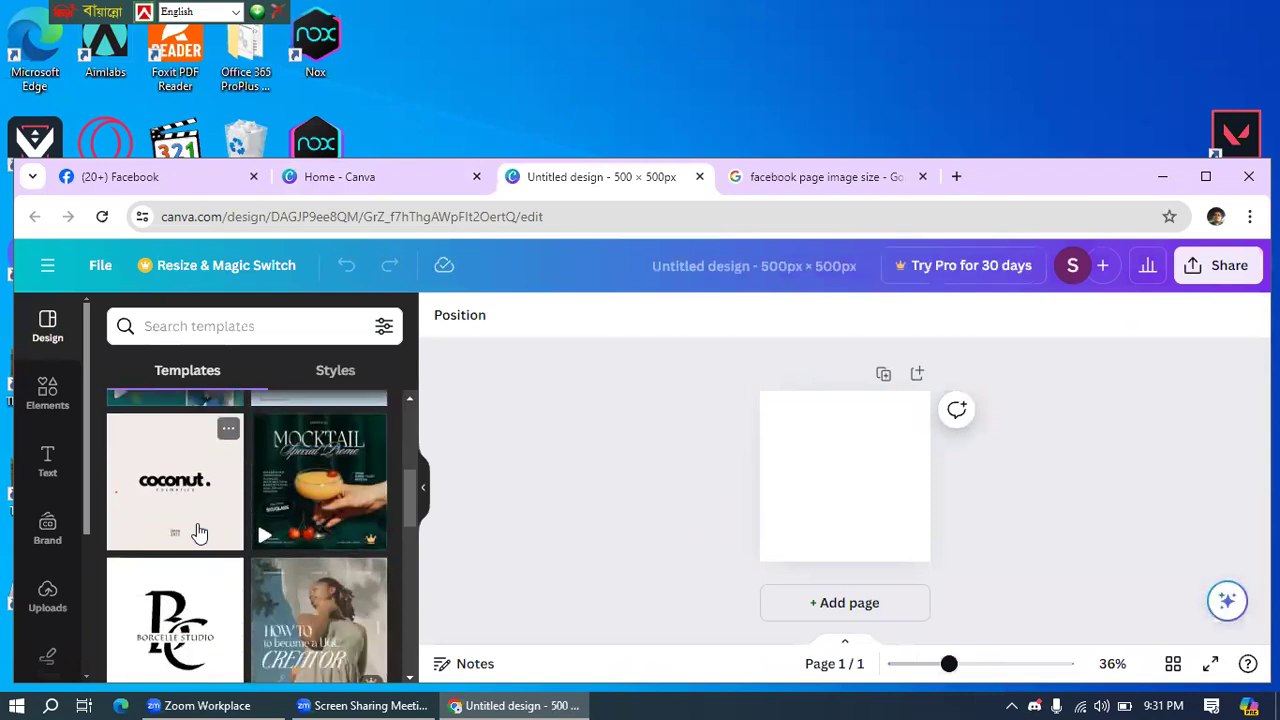
scroll(200, 533, "down", 1)
scroll(198, 533, "down", 5)
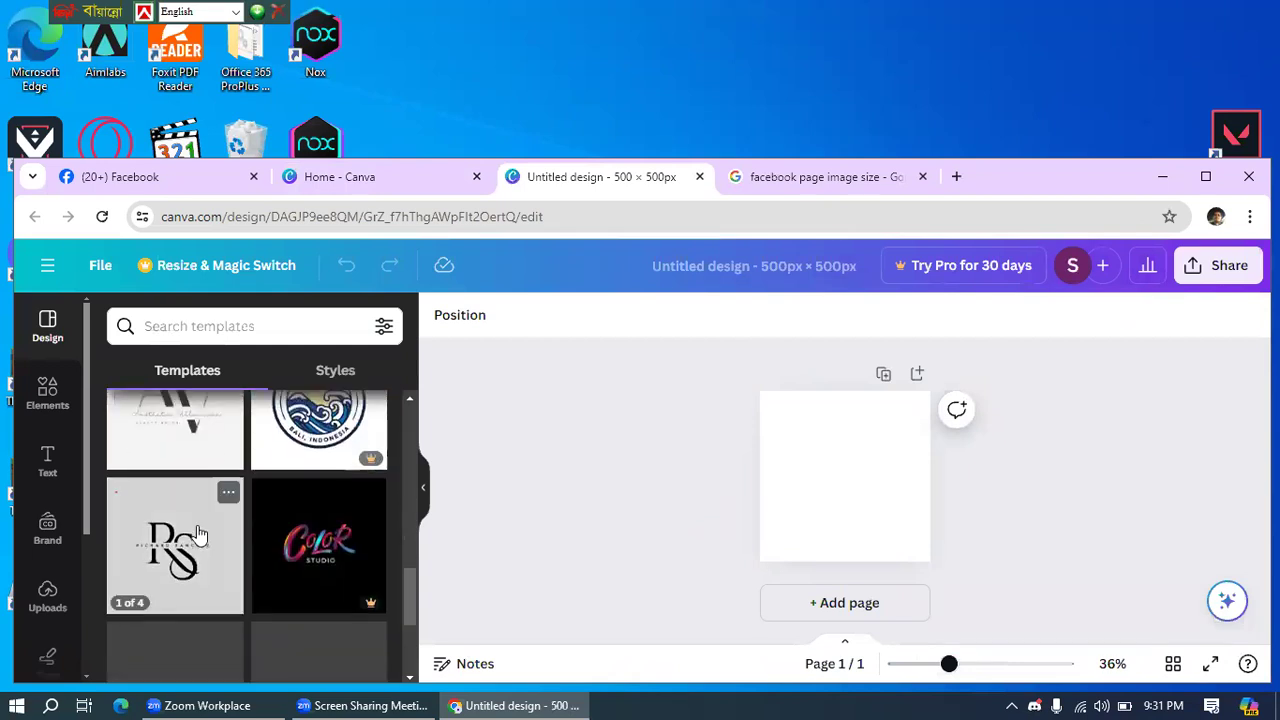
scroll(198, 535, "down", 2)
scroll(198, 535, "down", 2)
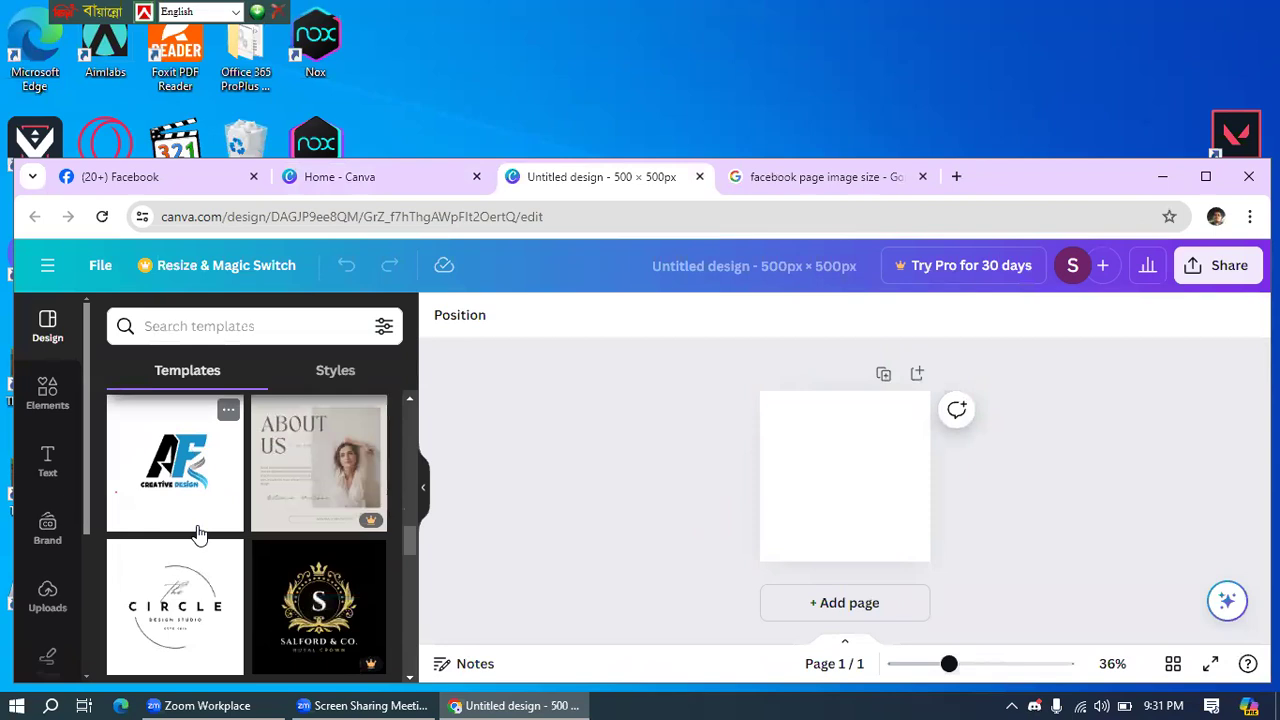
scroll(198, 533, "down", 3)
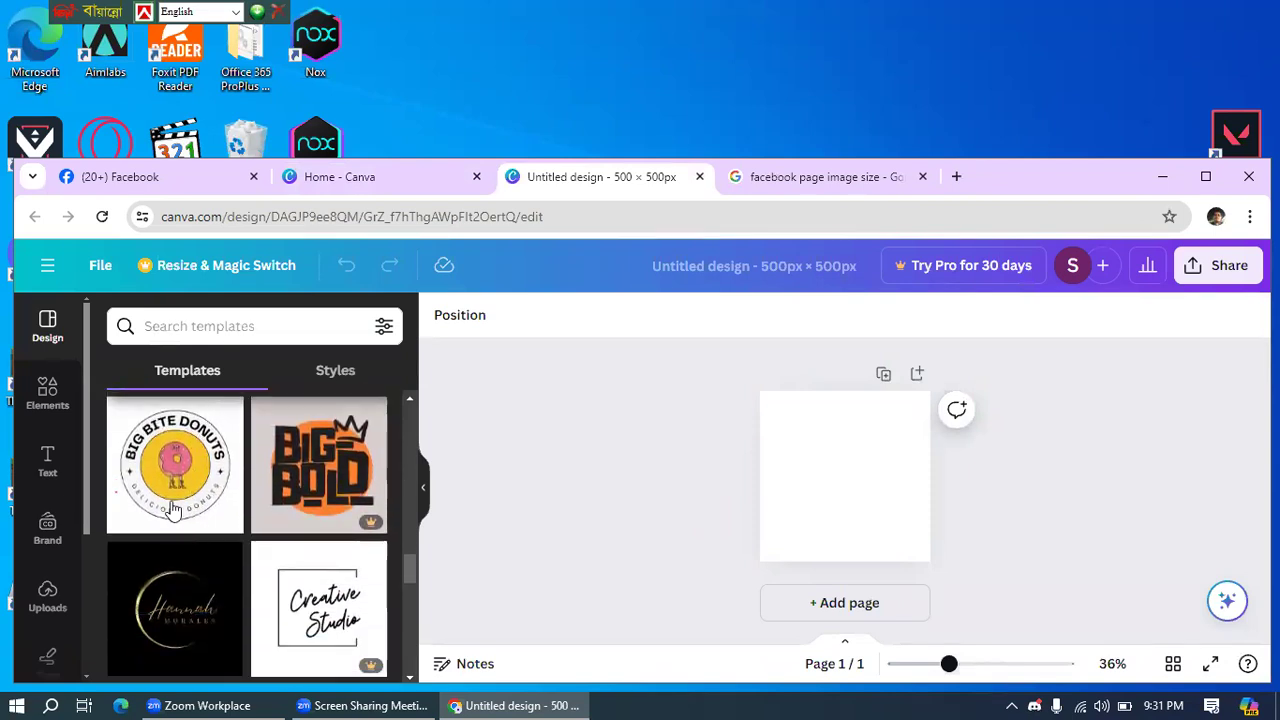
left_click(171, 462)
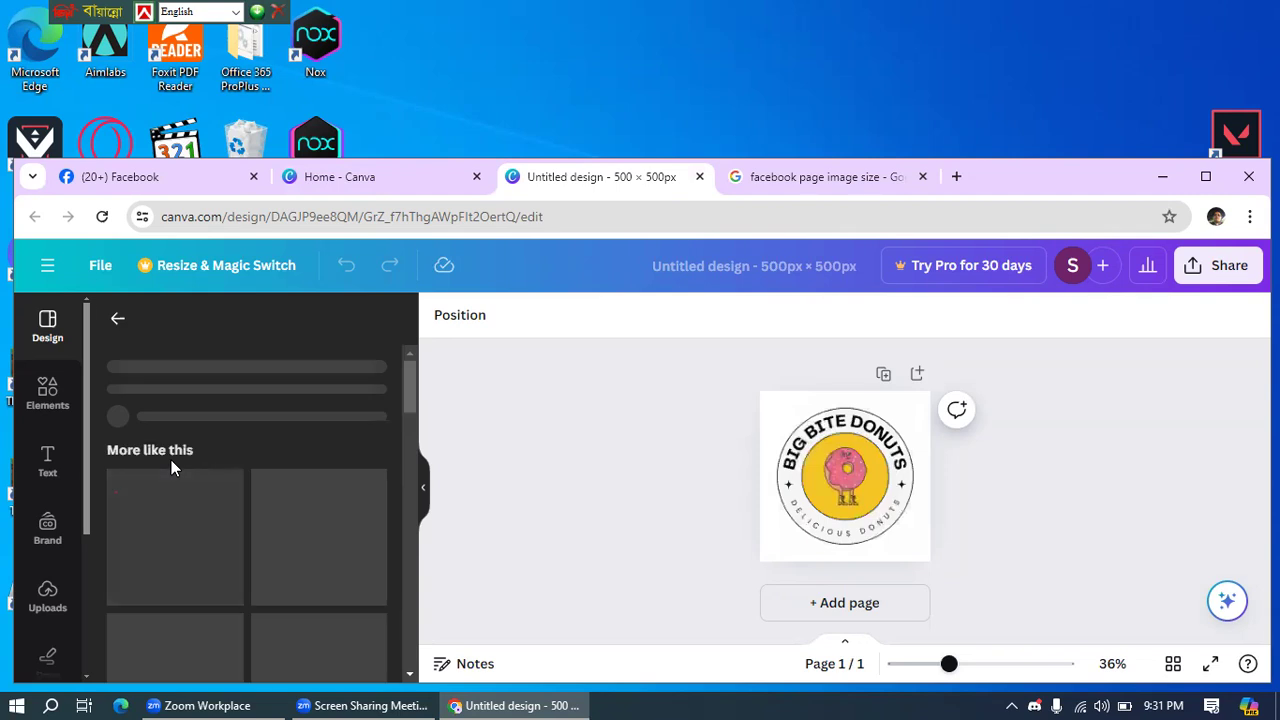
- Replace it with the chef BORCELLE CATERING logo template from More like this
scroll(300, 590, "down", 3)
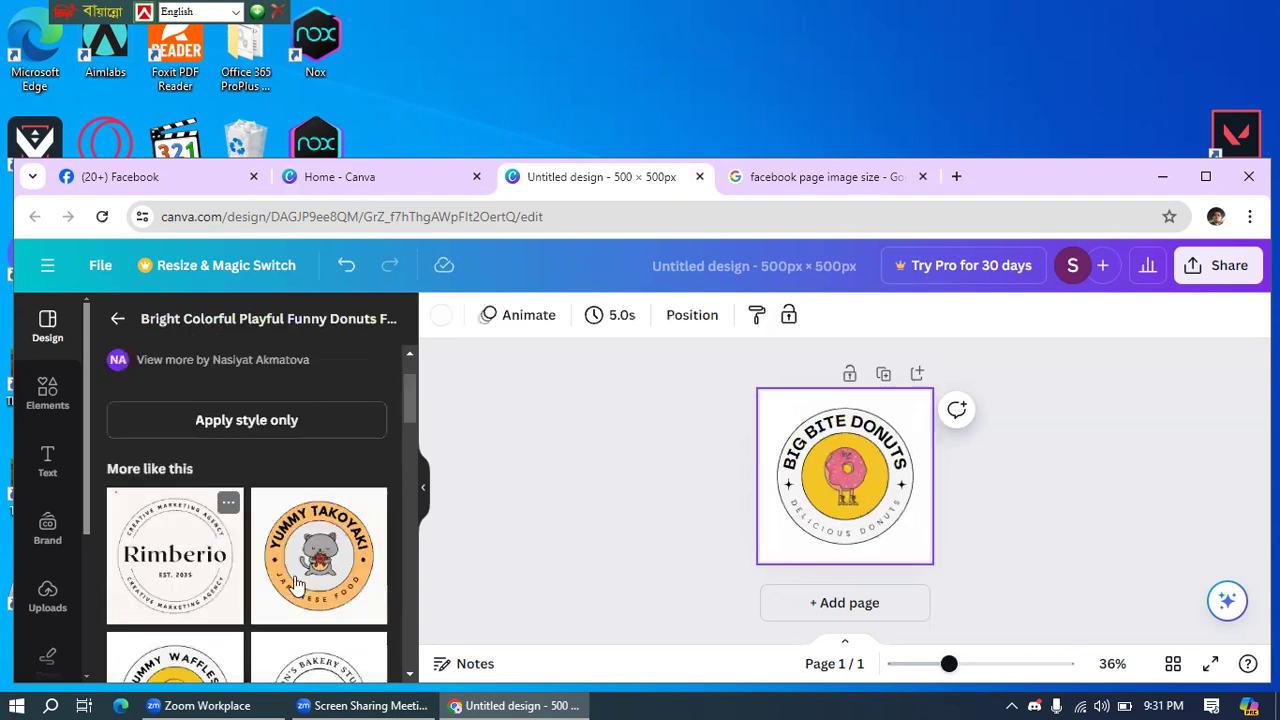
scroll(336, 598, "down", 2)
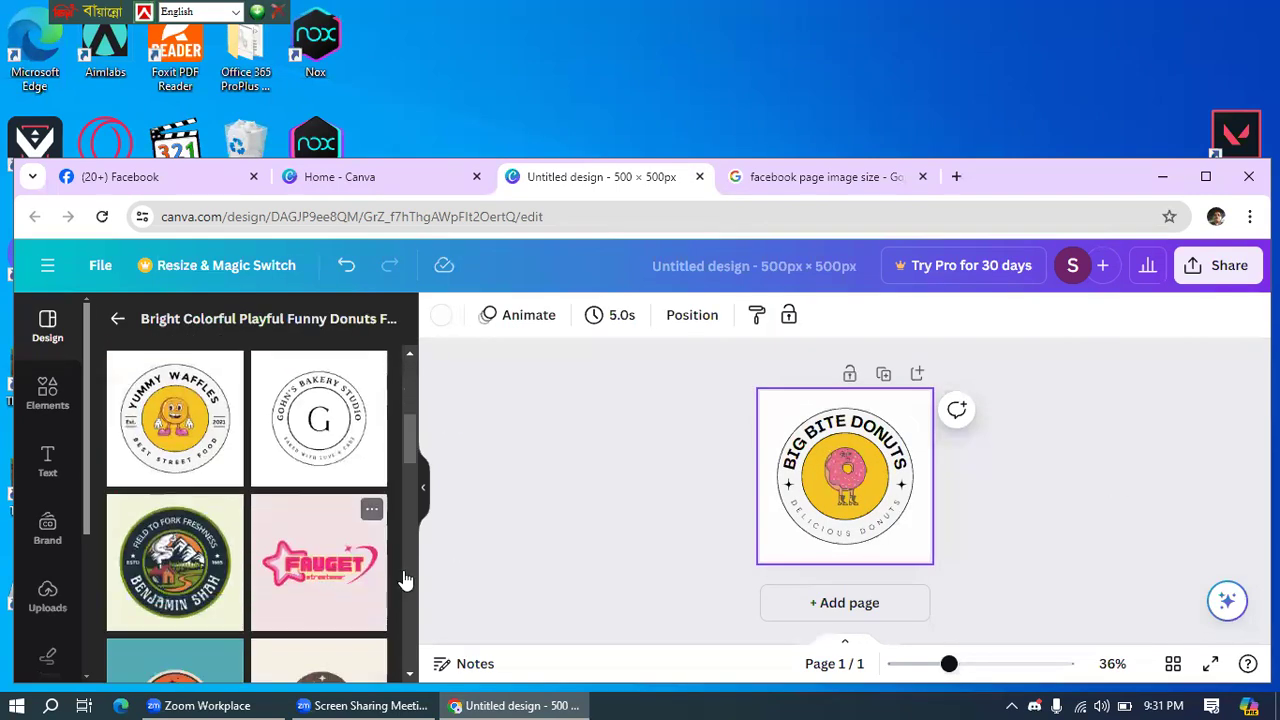
scroll(285, 575, "down", 3)
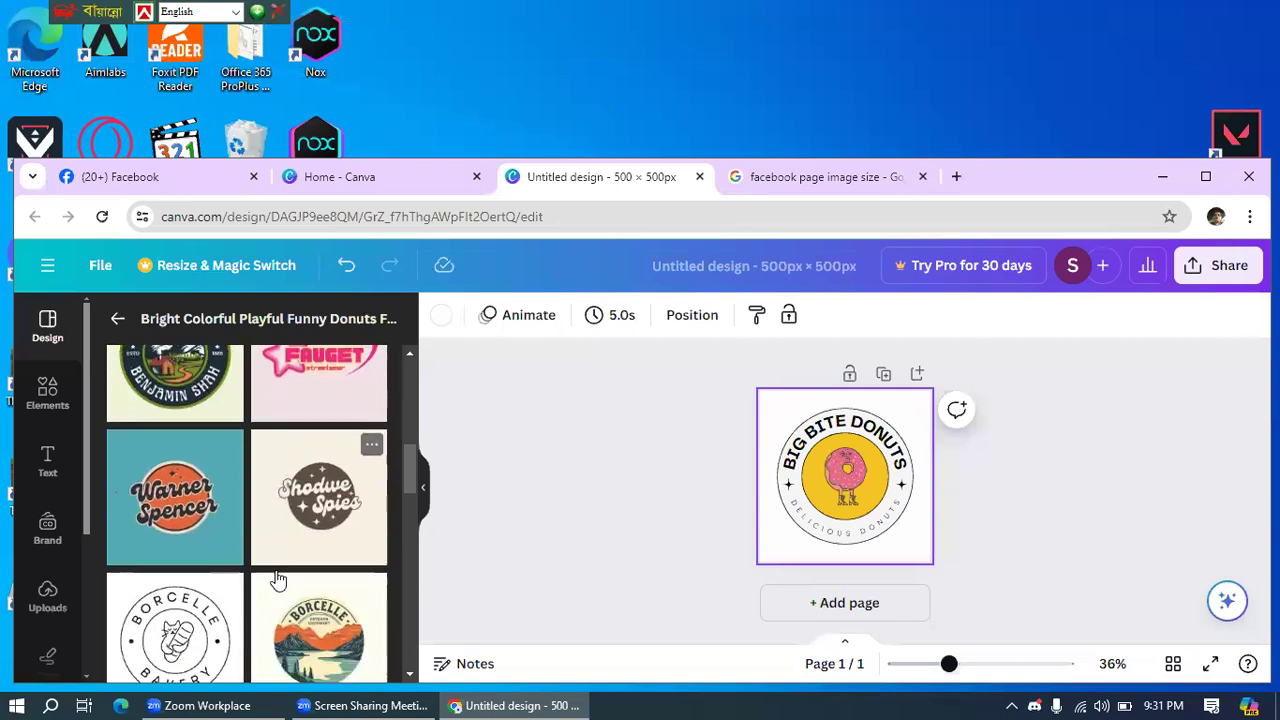
scroll(300, 568, "down", 1)
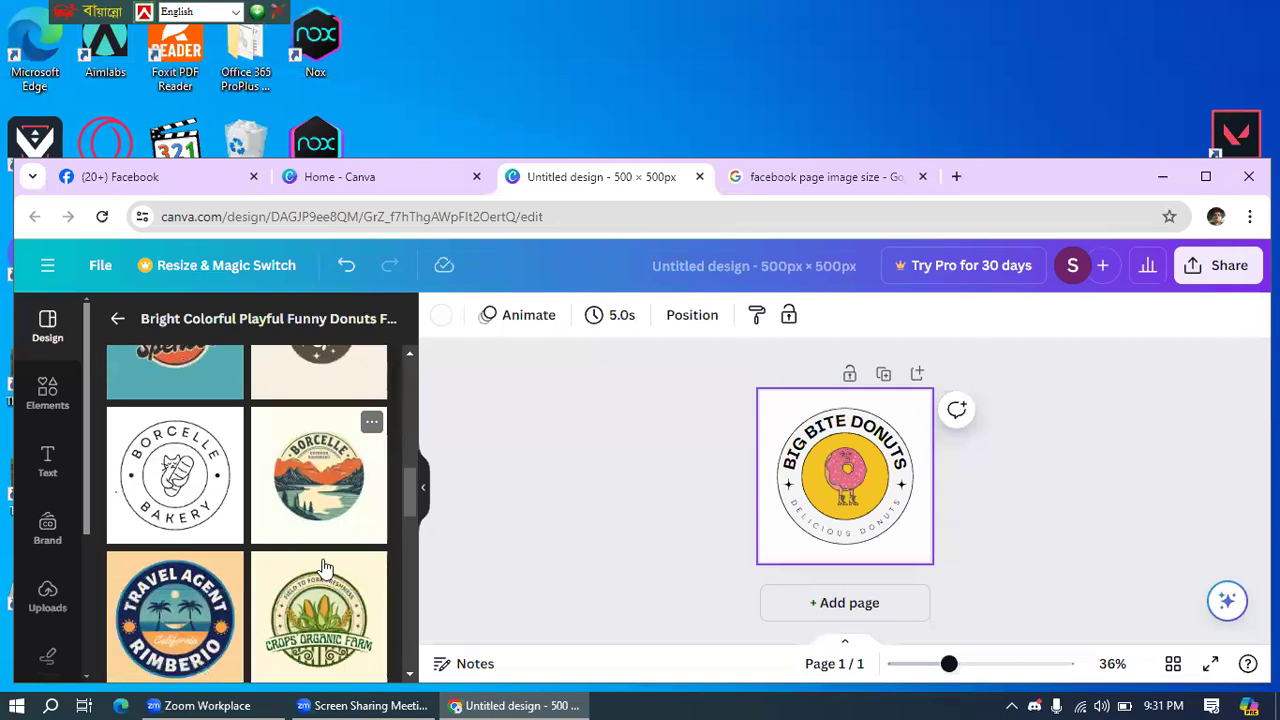
scroll(325, 568, "down", 3)
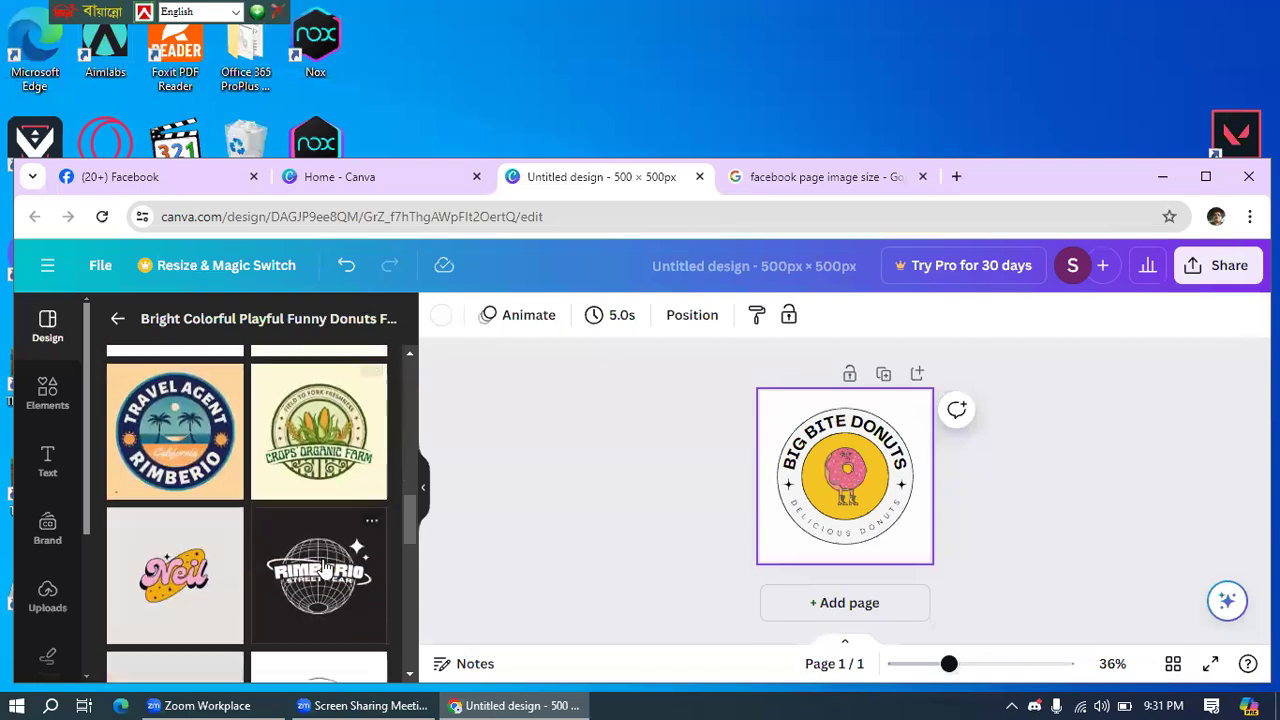
scroll(325, 568, "down", 1)
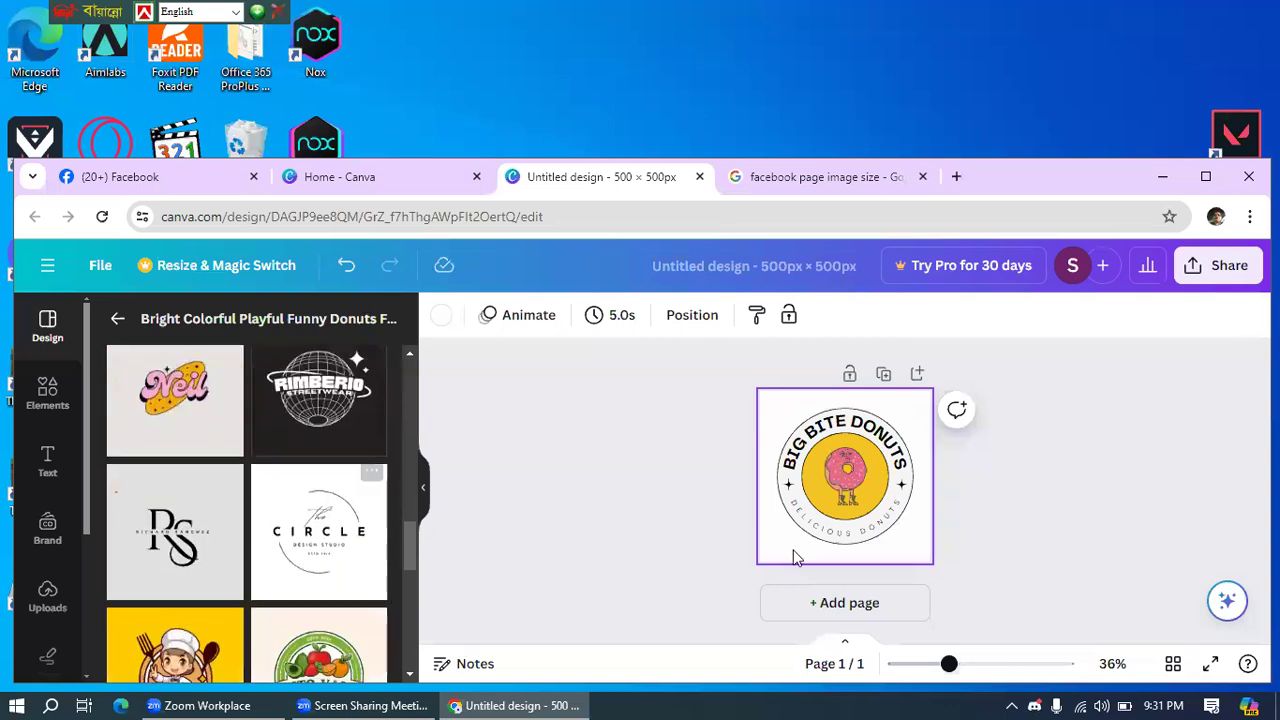
scroll(212, 597, "down", 1)
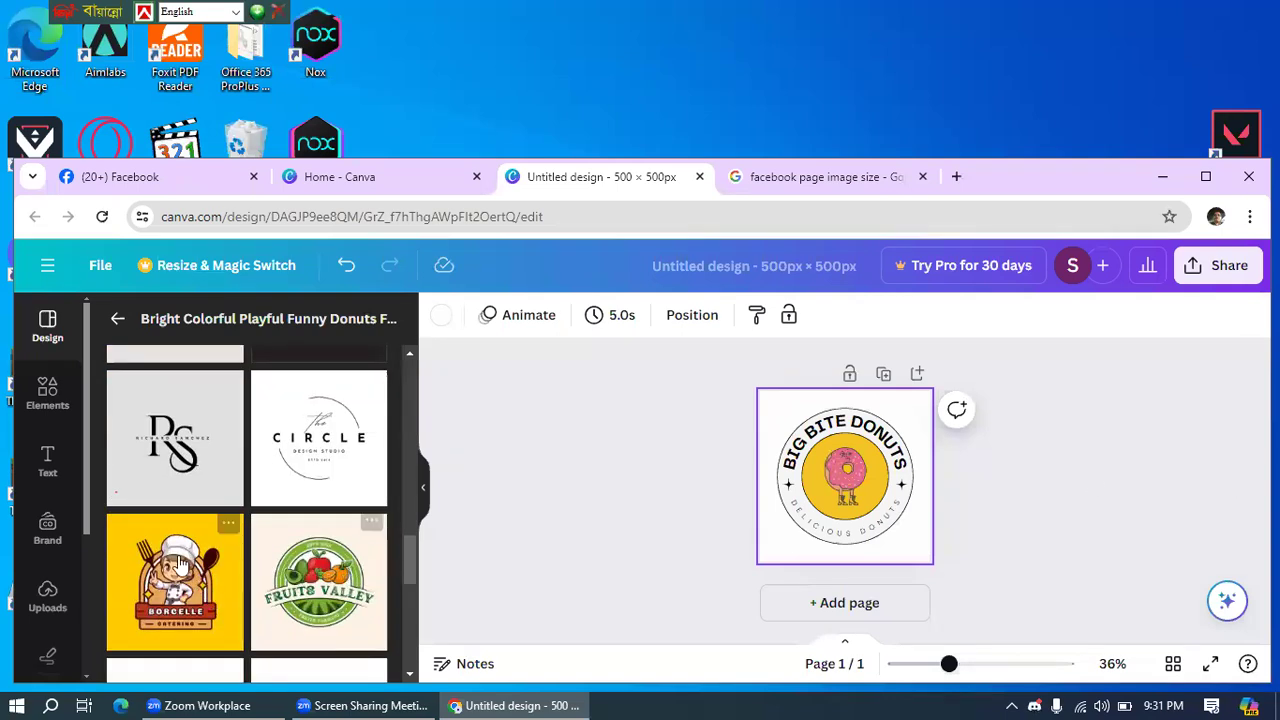
left_click(163, 562)
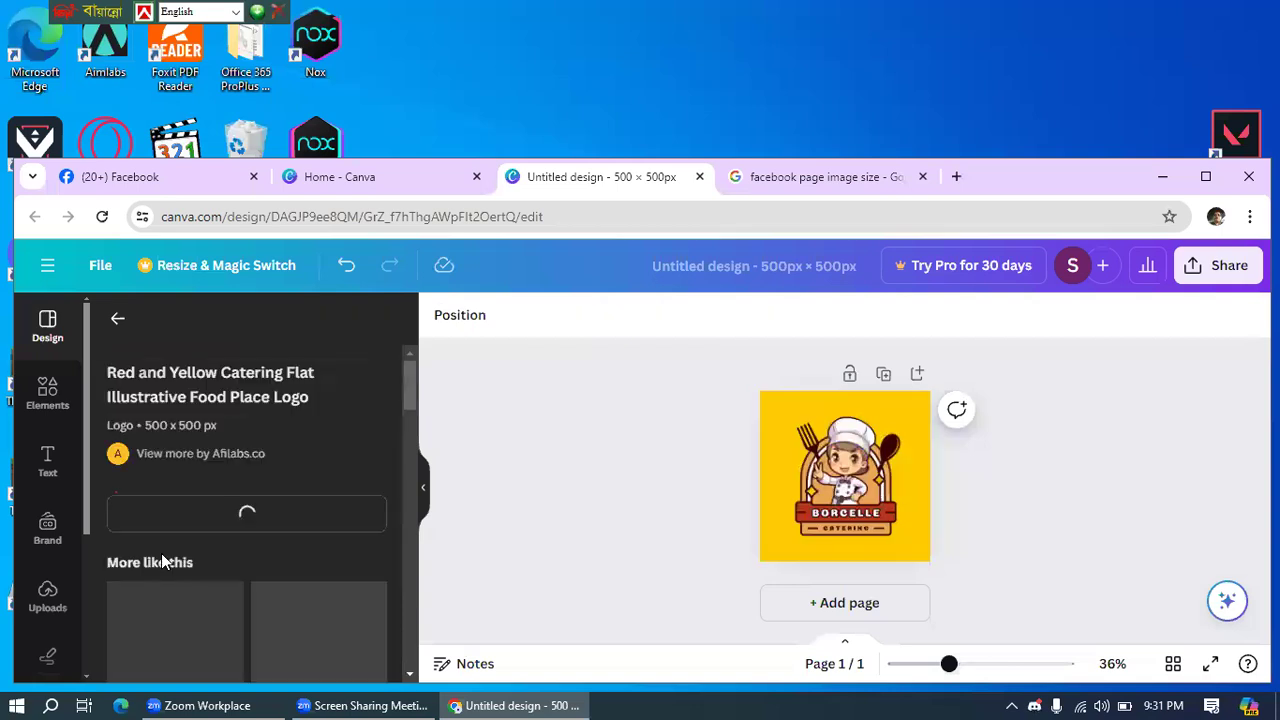
- Nudge the BORCELLE text right, then drag it back left onto the banner
left_click(775, 556)
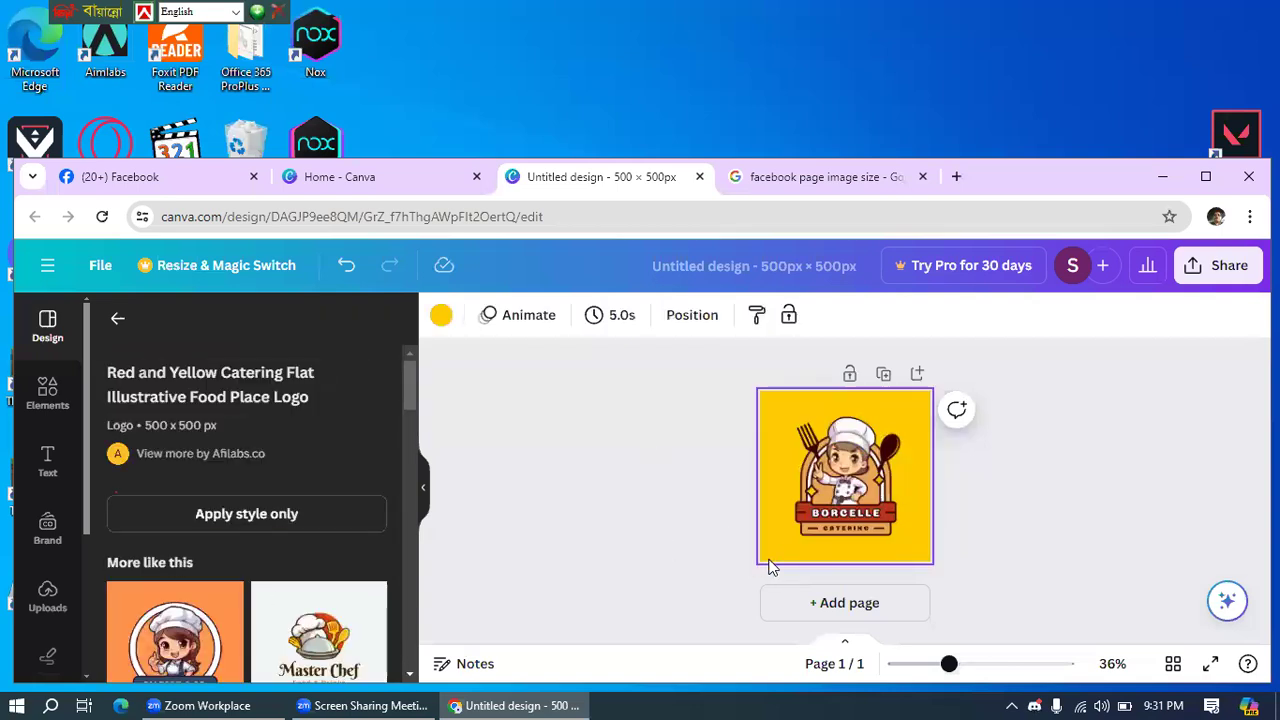
left_click(842, 514)
key("Right")
key("Right")
key("Right")
key("Right")
key("Right")
key("Right")
key("Right")
key("Right")
key("Right")
key("Right")
key("Right")
key("Right")
key("Right")
key("Right")
key("Right")
key("Right")
key("Right")
key("Right")
key("Right")
key("Right")
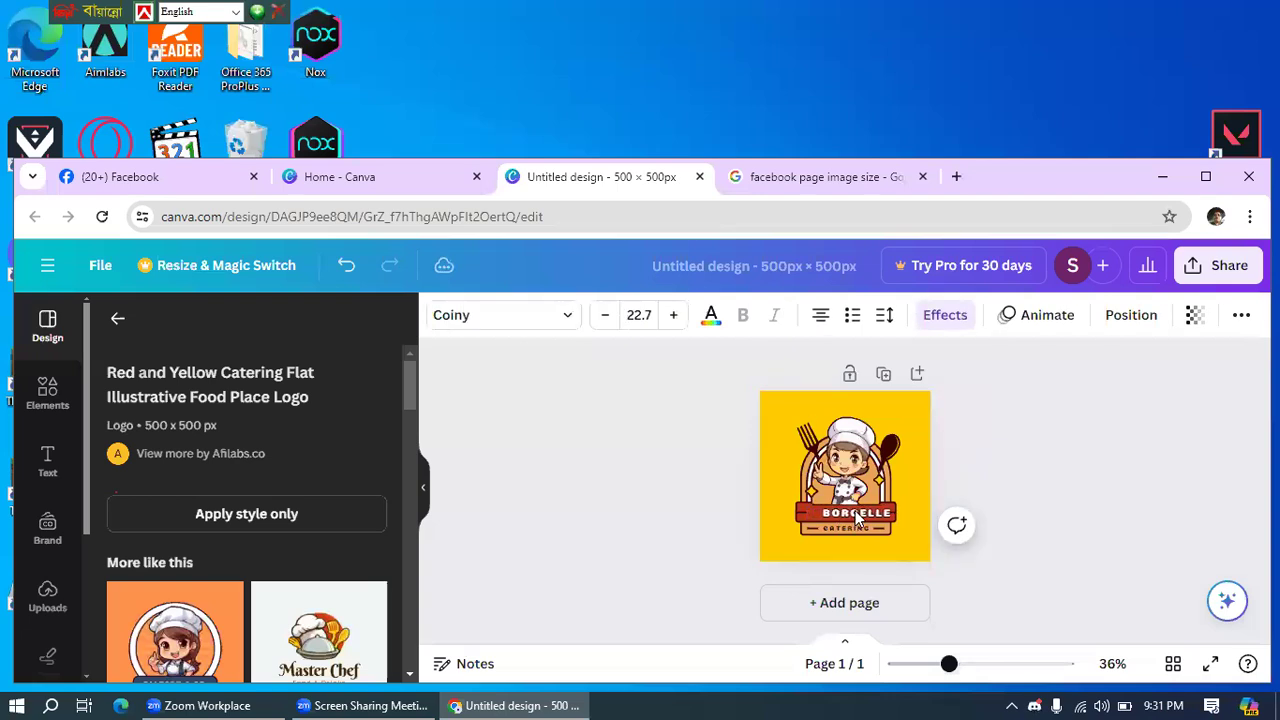
key("Right")
key("Right")
key("Right")
key("Right")
key("Right")
key("Right")
key("Right")
key("Right")
key("Right")
key("Right")
key("Right")
key("Right")
key("Right")
key("Right")
key("Right")
key("Right")
key("Right")
key("Right")
key("Right")
key("Right")
key("Right")
key("Right")
key("Right")
key("Right")
key("Right")
key("Right")
key("Right")
key("Right")
key("Right")
key("Right")
key("Right")
key("Right")
key("Right")
key("Right")
key("Right")
key("Right")
key("Right")
key("Right")
key("Right")
key("Right")
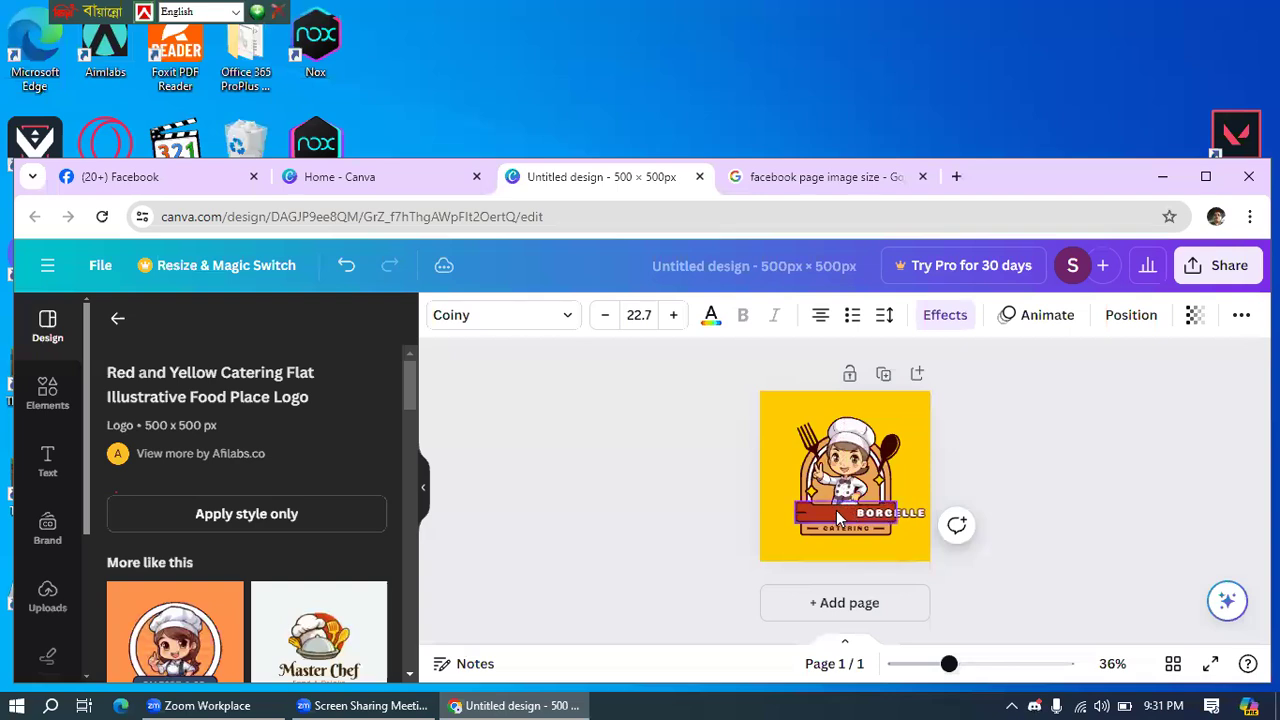
left_click(719, 498)
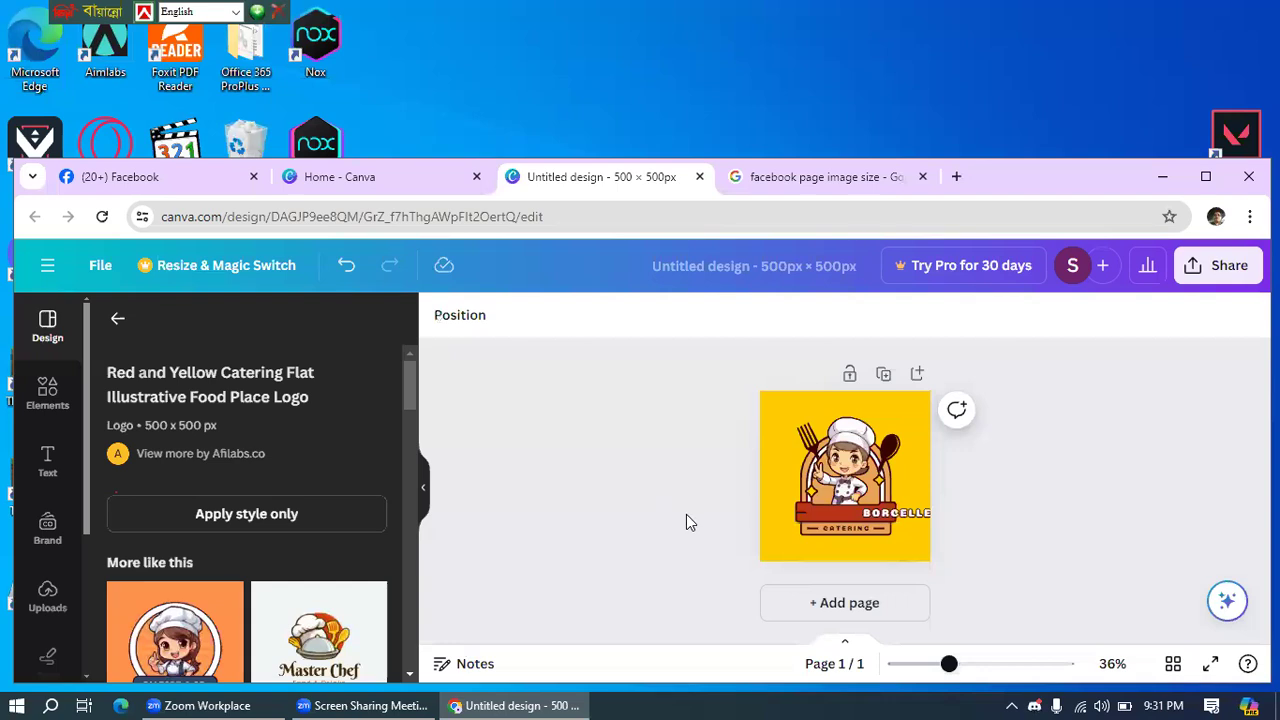
left_click(896, 512)
left_click_drag(900, 515, 852, 513)
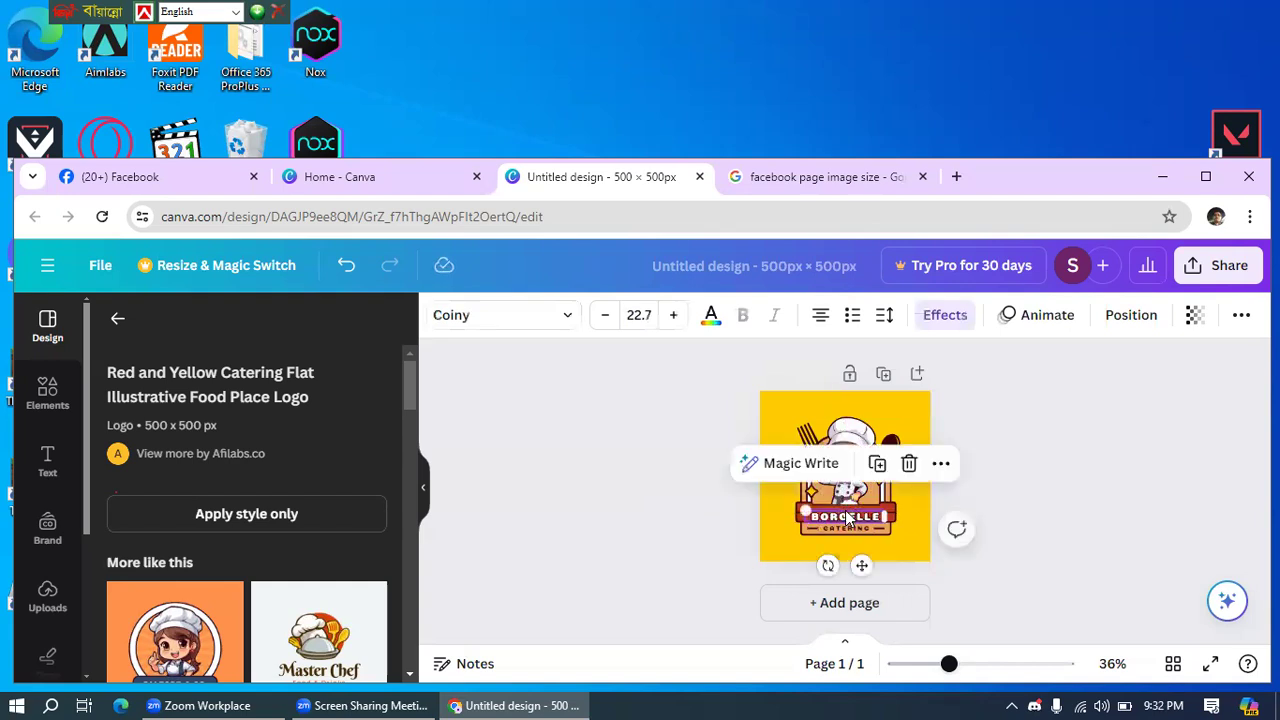
- Maximize the browser and shift BORCELLE up slightly, centred on the banner
left_click(1206, 178)
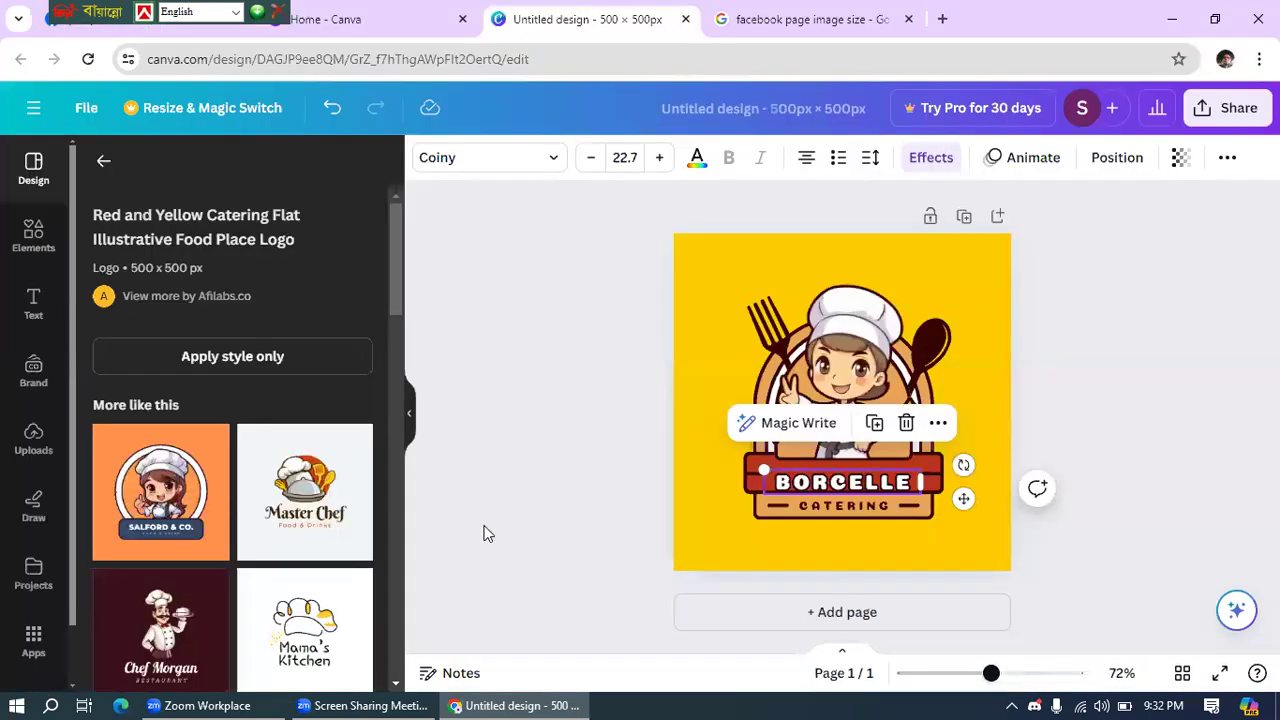
double_click(840, 481)
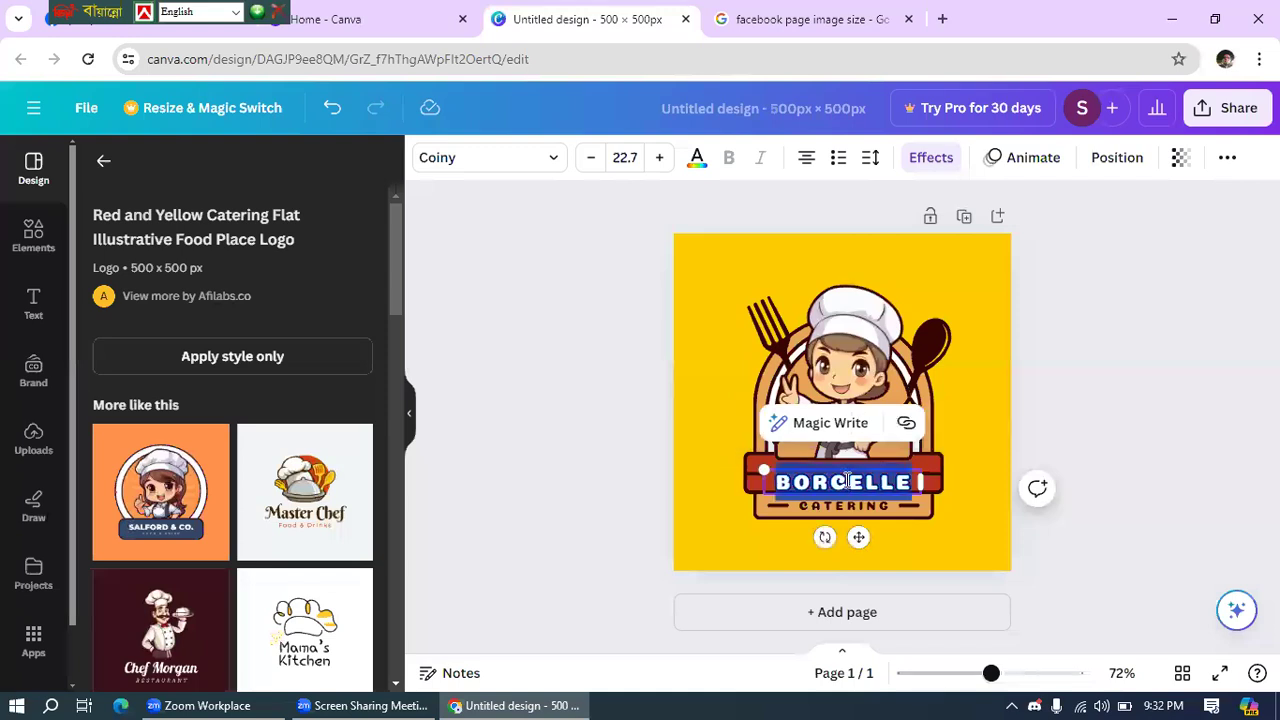
left_click(1160, 432)
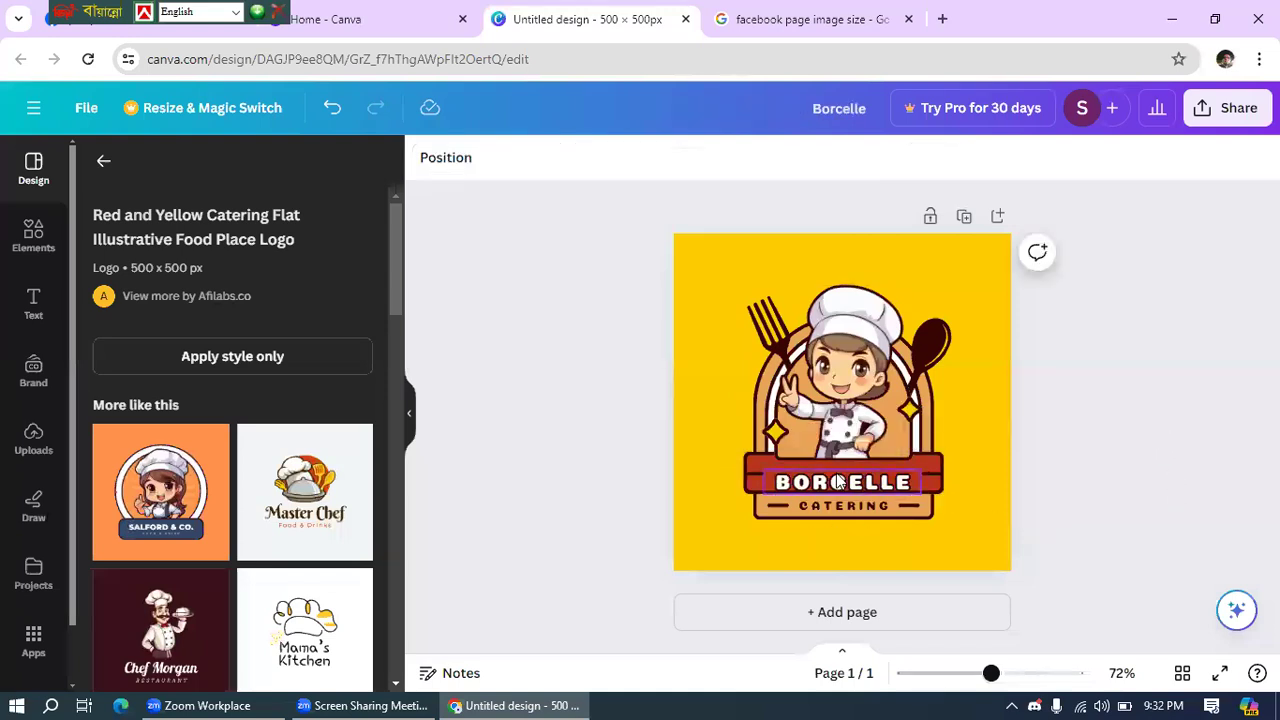
left_click_drag(838, 486, 834, 474)
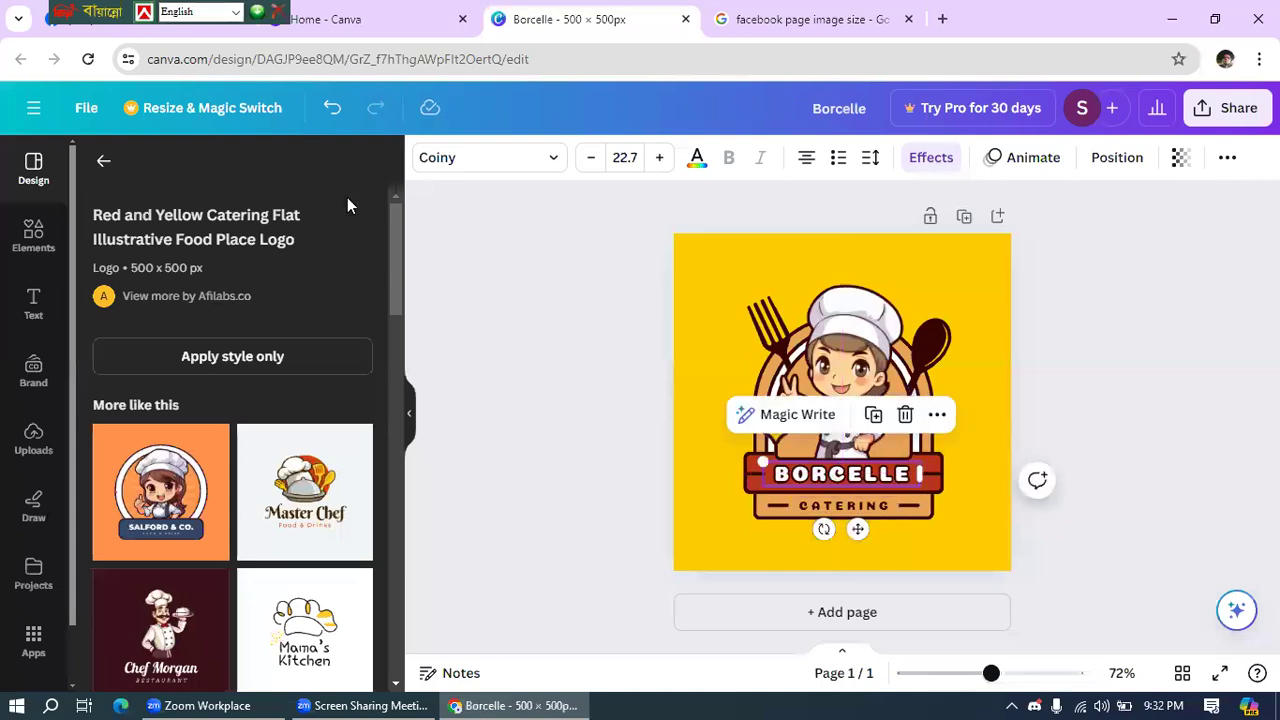
- Replace BORCELLE on the banner with YSHIS
double_click(849, 473)
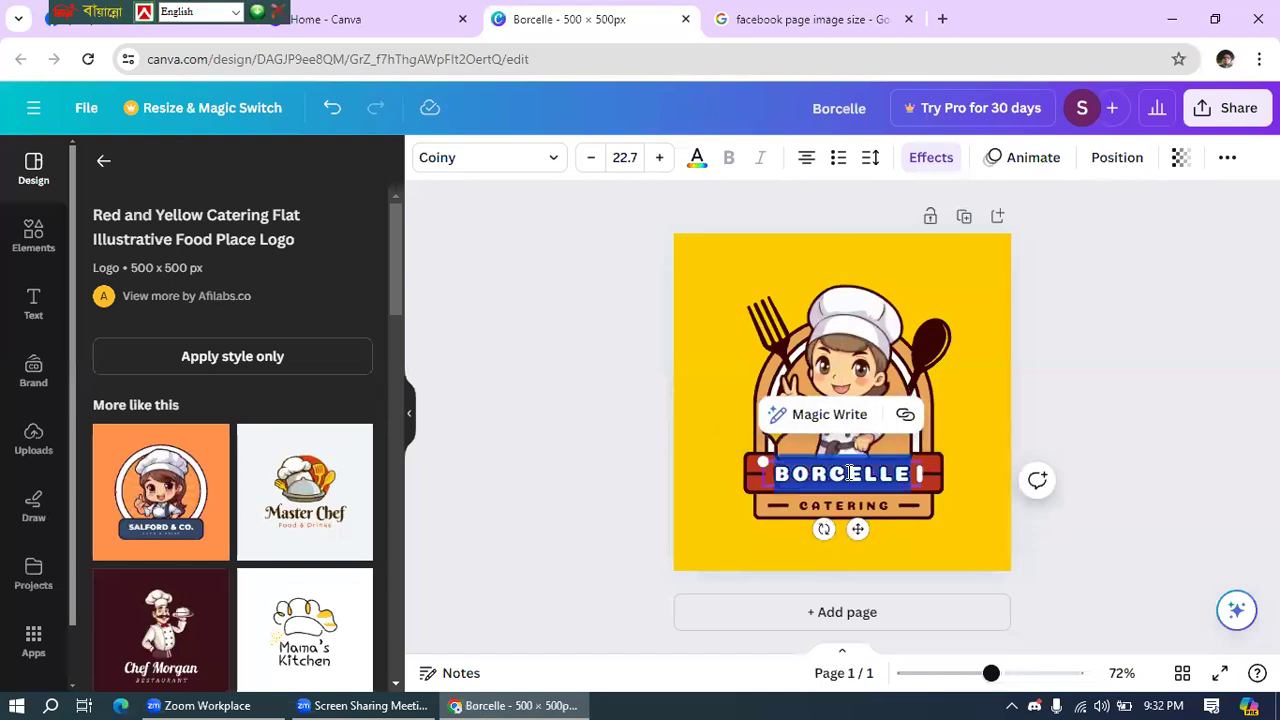
key("BackSpace")
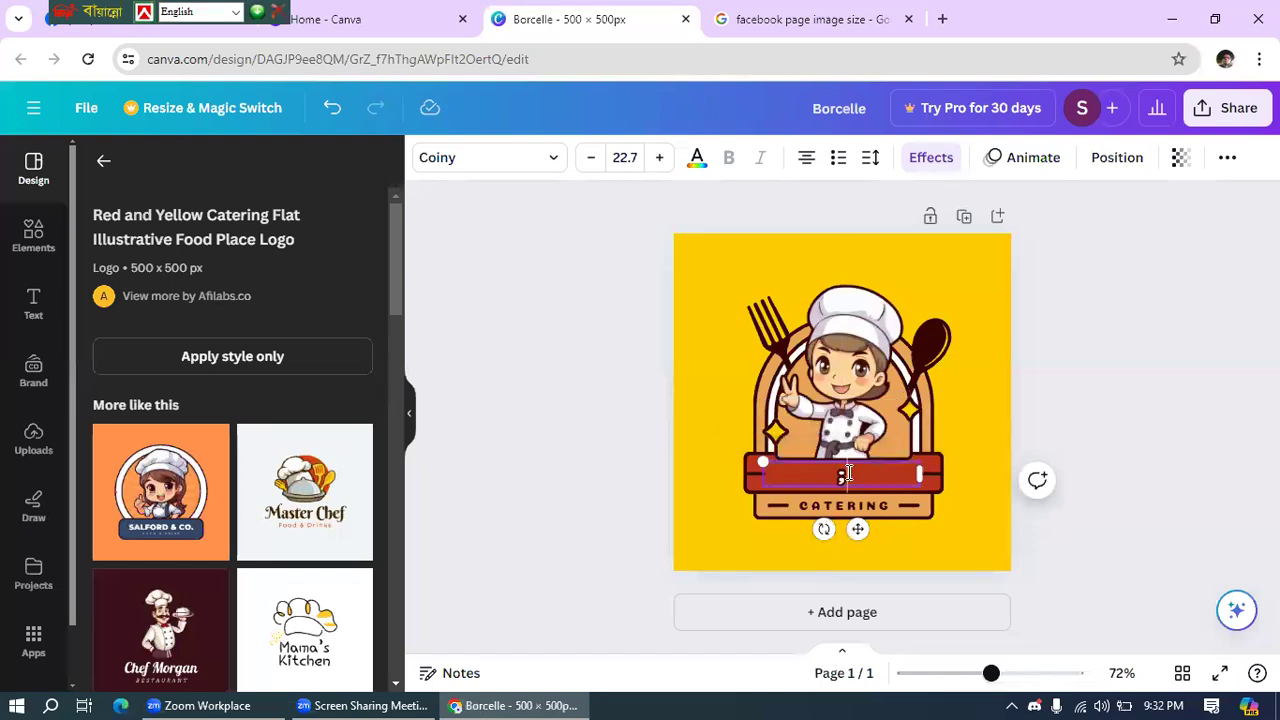
key("BackSpace")
type("YSHIS")
- Change CATERING to KITCHEN and deselect to review the logo
left_click(845, 506)
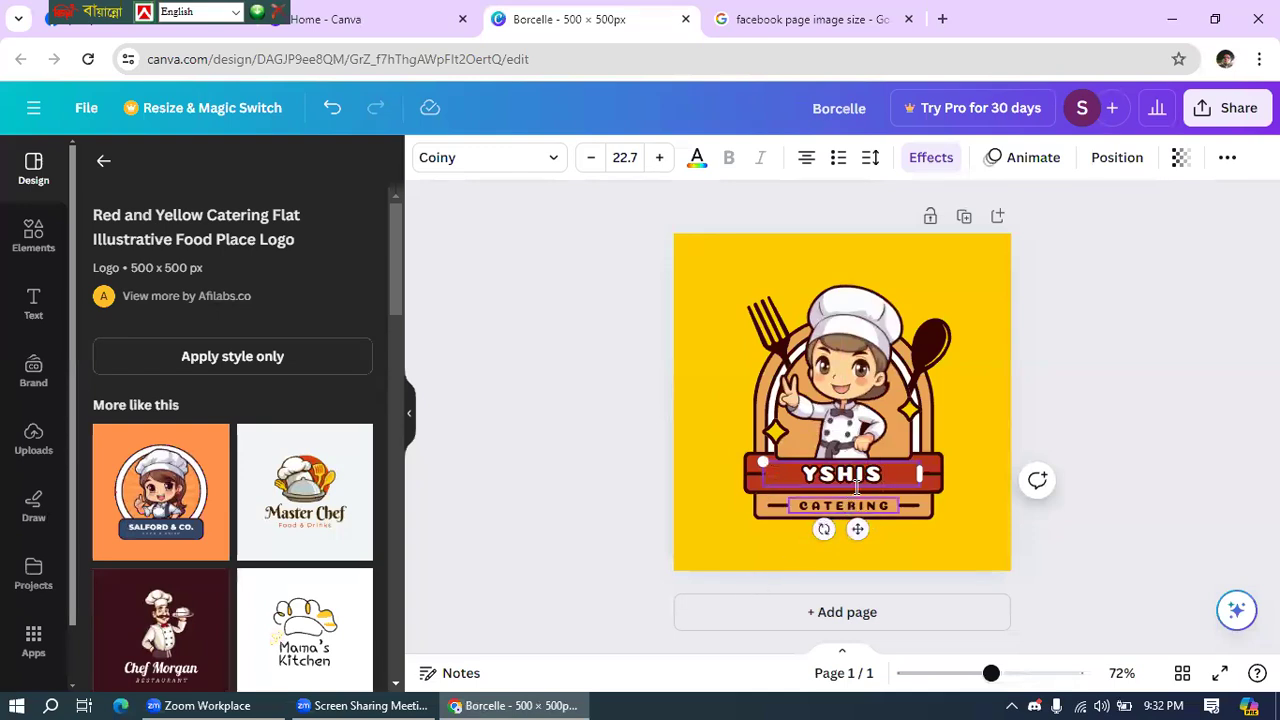
left_click(845, 505)
double_click(845, 505)
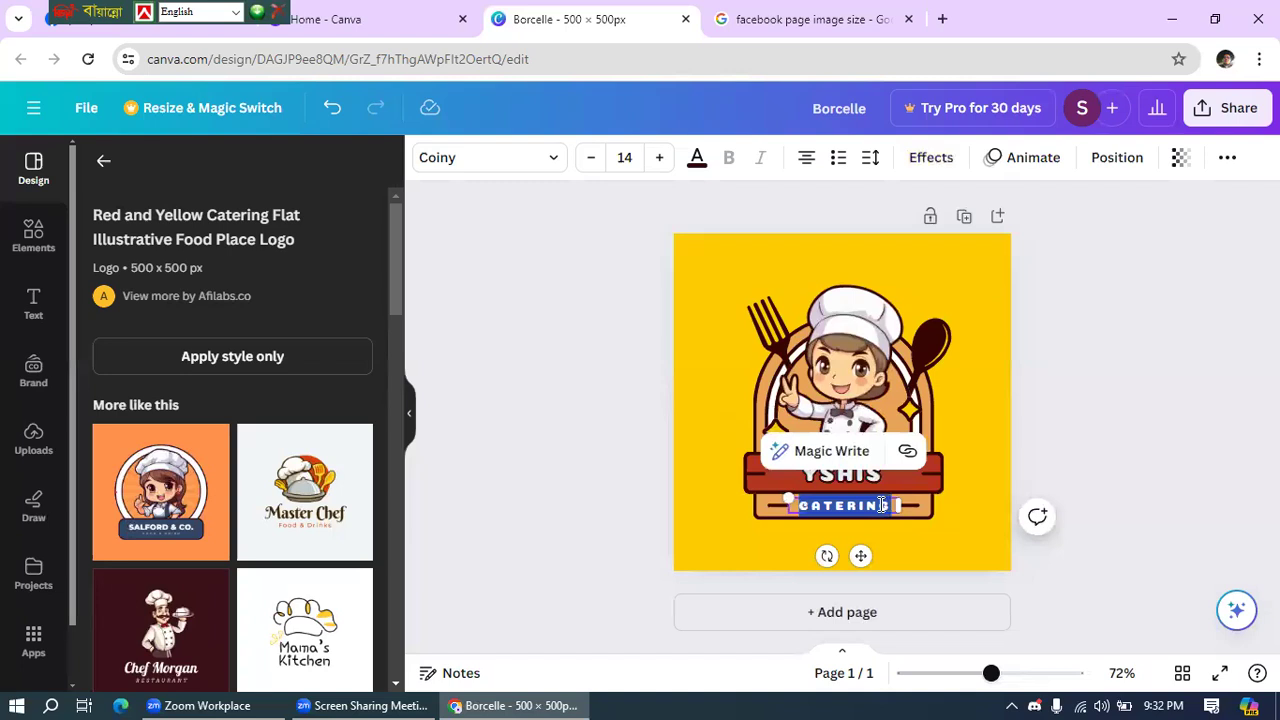
type("KI")
key("BackSpace")
key("BackSpace")
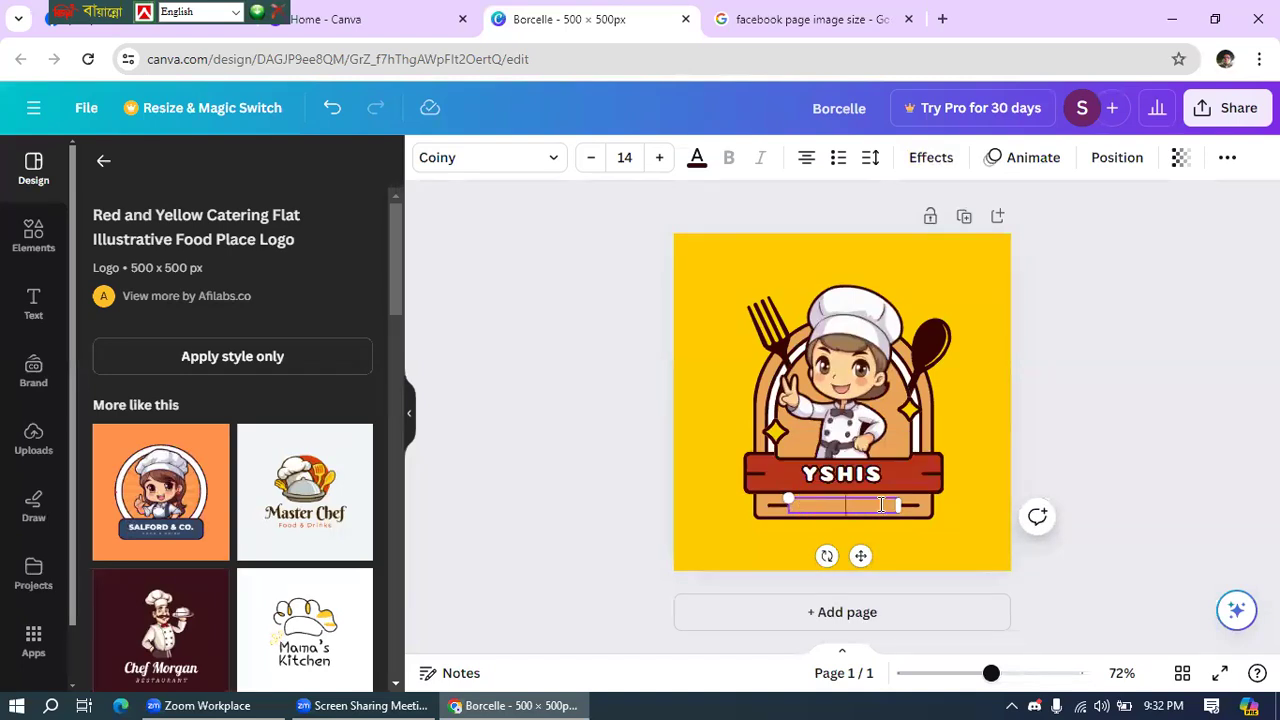
type("KITCHEN")
left_click(1042, 371)
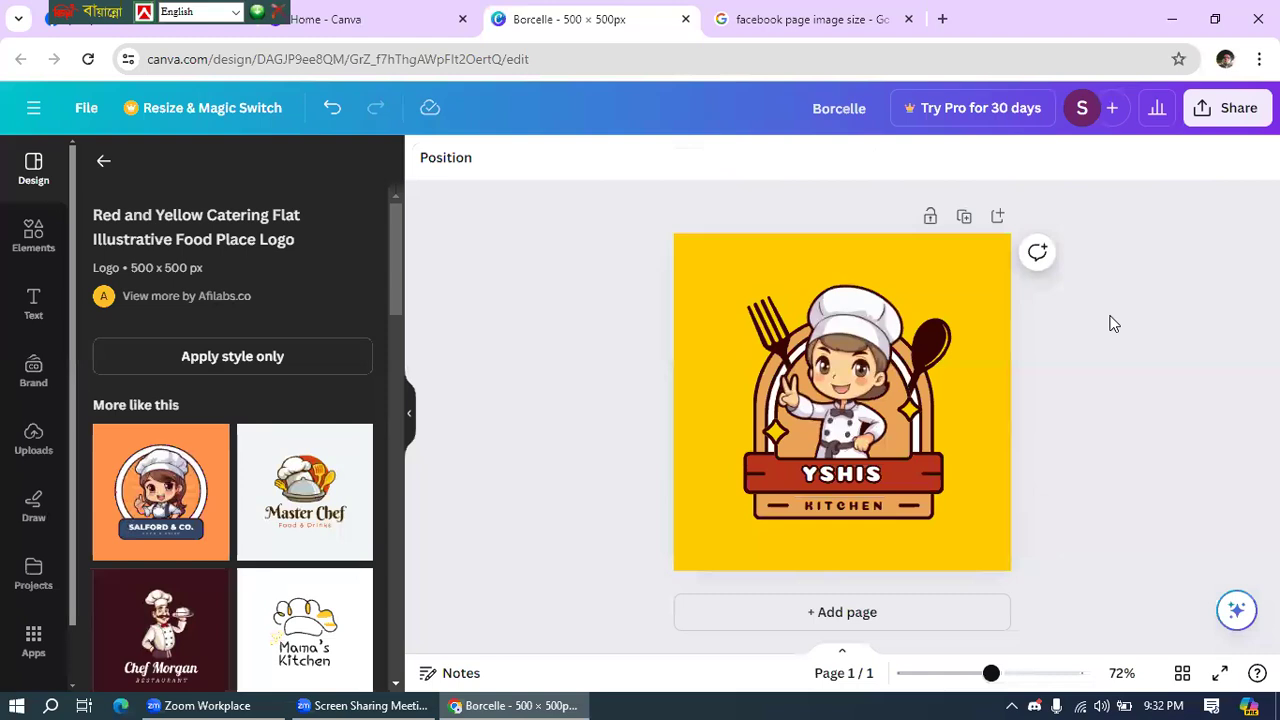
- Download the YSHIS KITCHEN logo as a 500 × 500 px JPG instead of PNG
left_click(1218, 112)
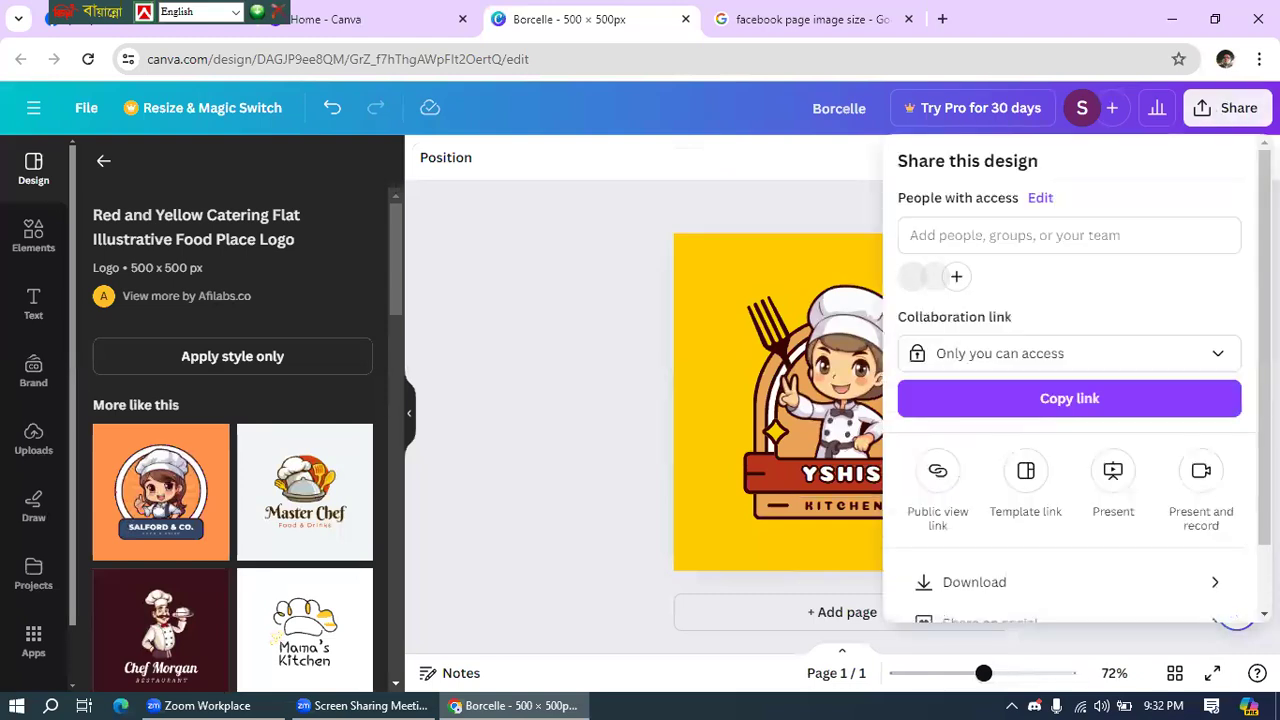
scroll(1049, 482, "down", 1)
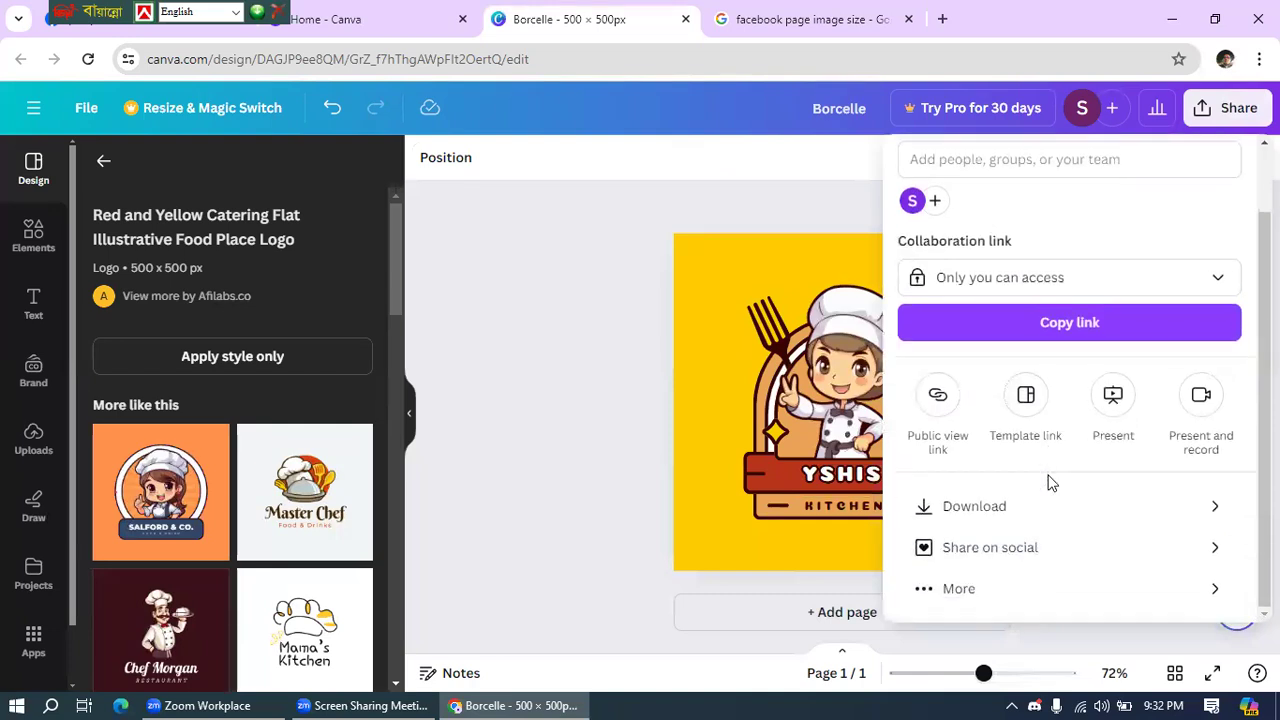
left_click(992, 506)
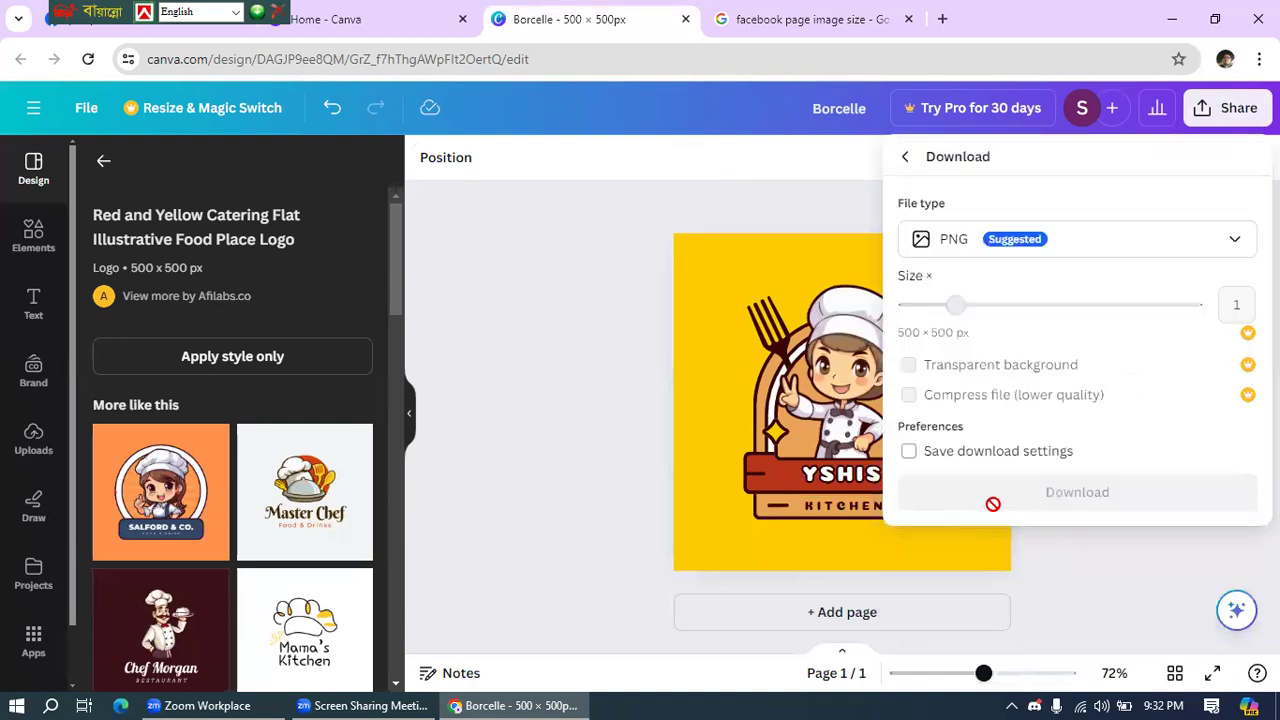
left_click(1008, 245)
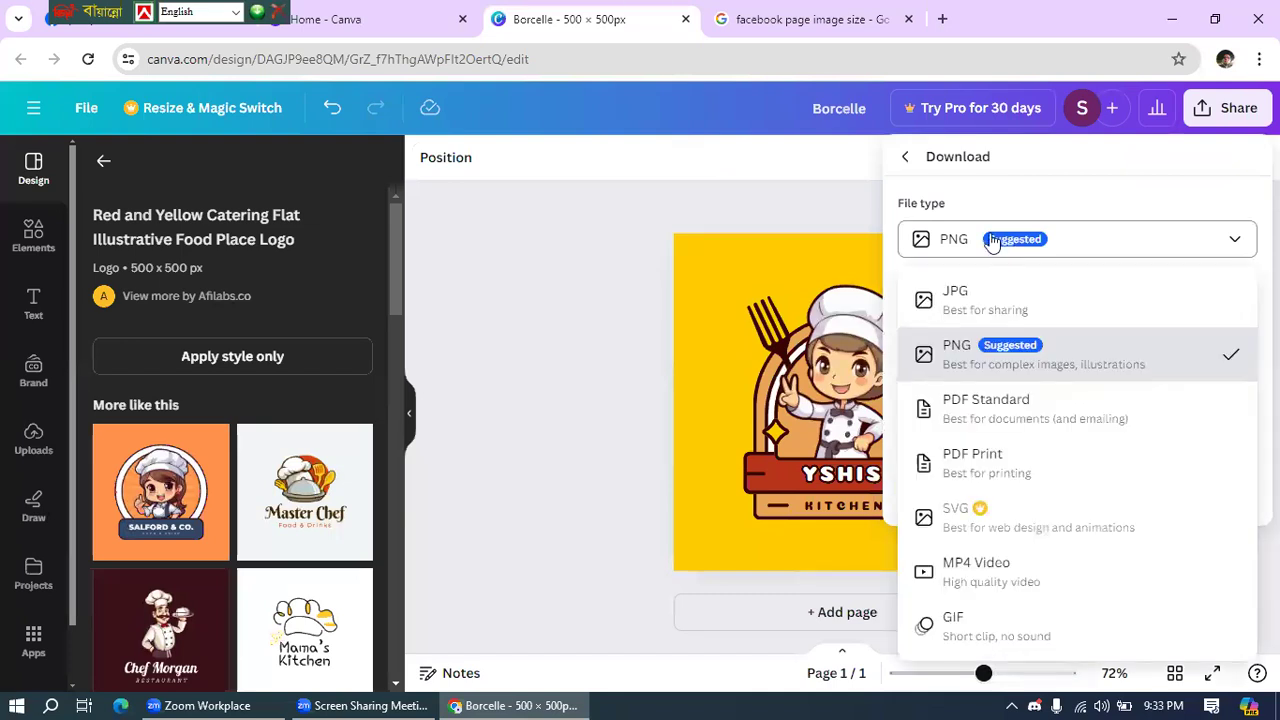
left_click(952, 292)
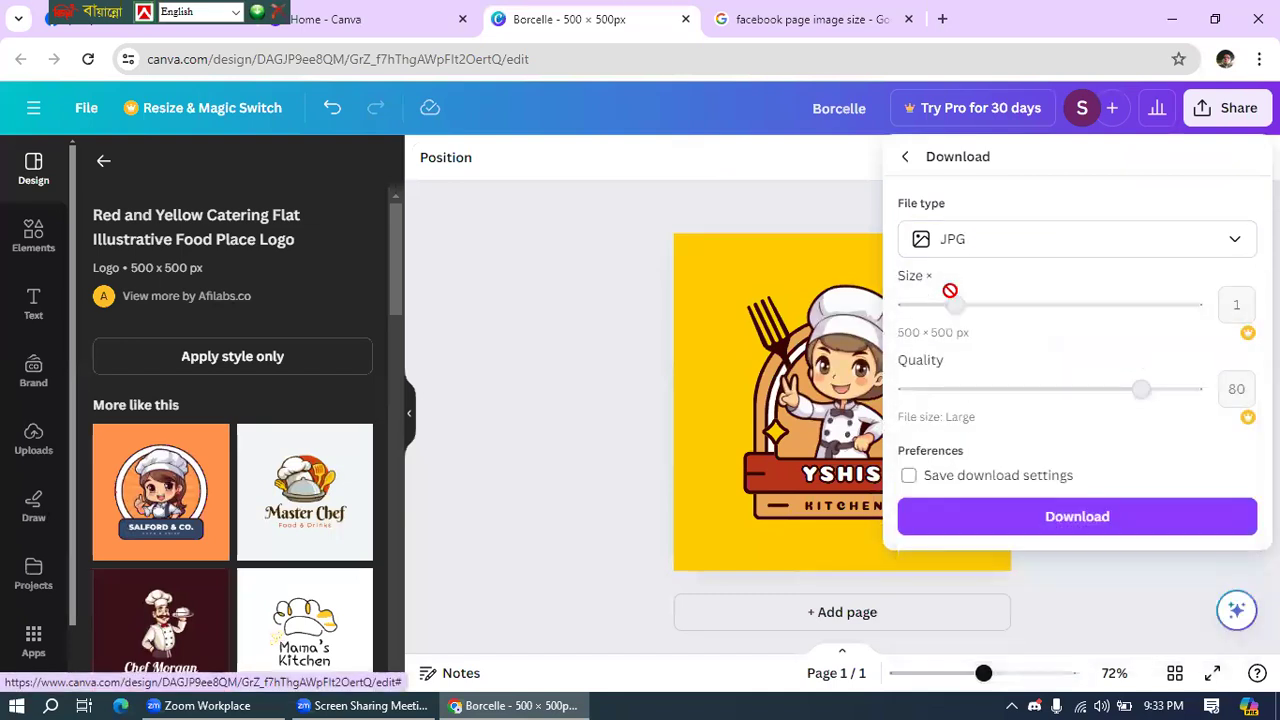
left_click(1102, 515)
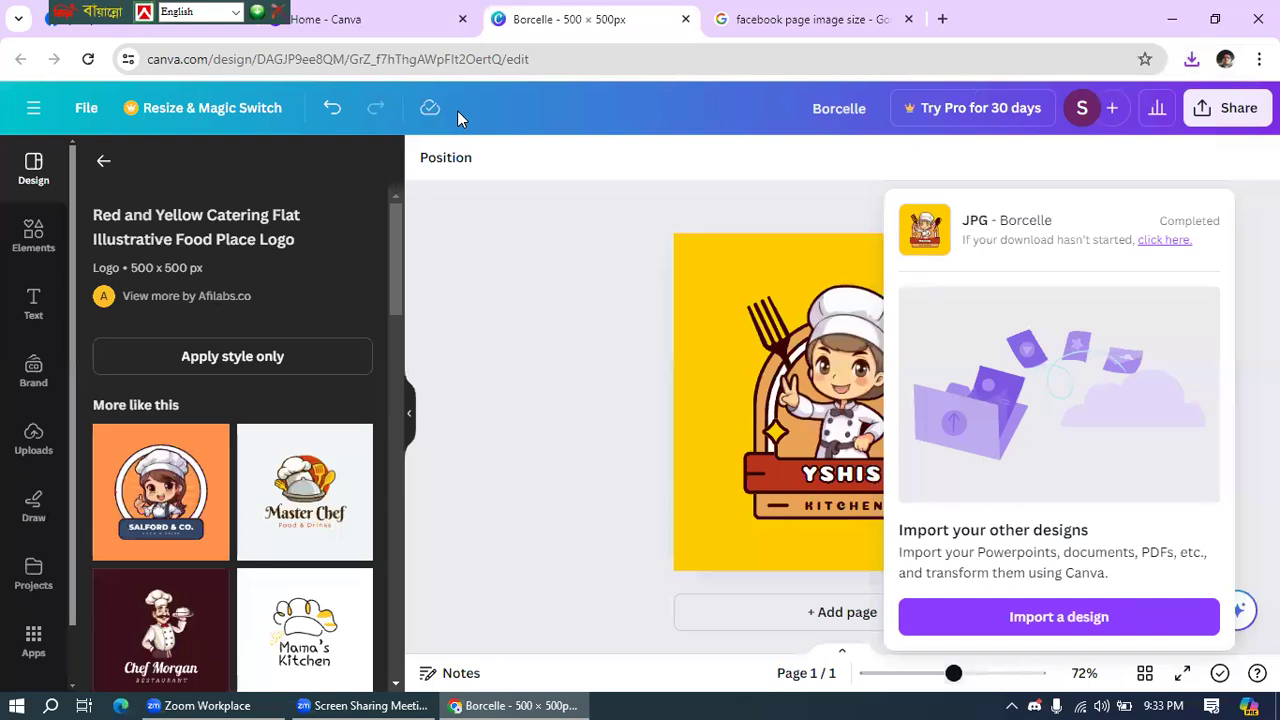
left_click(1215, 19)
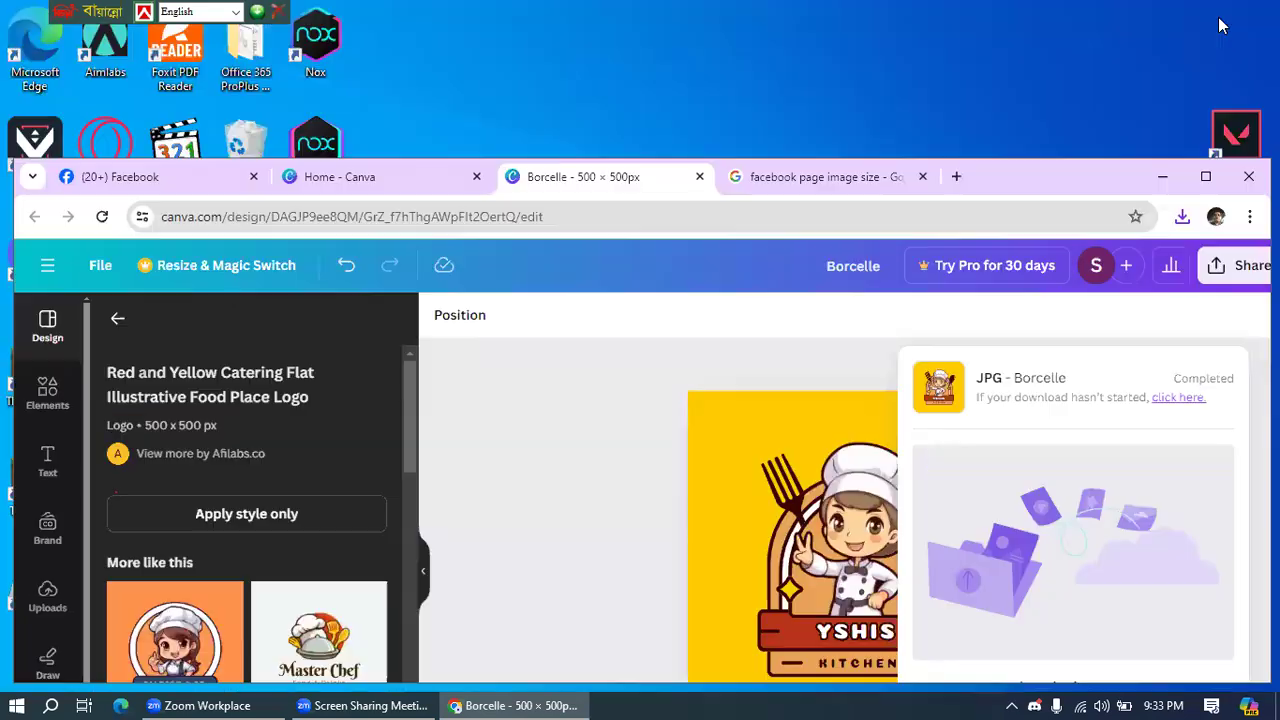
- Create a custom-size design with width 1200 px and height 674 px for the Facebook cover
left_click(356, 176)
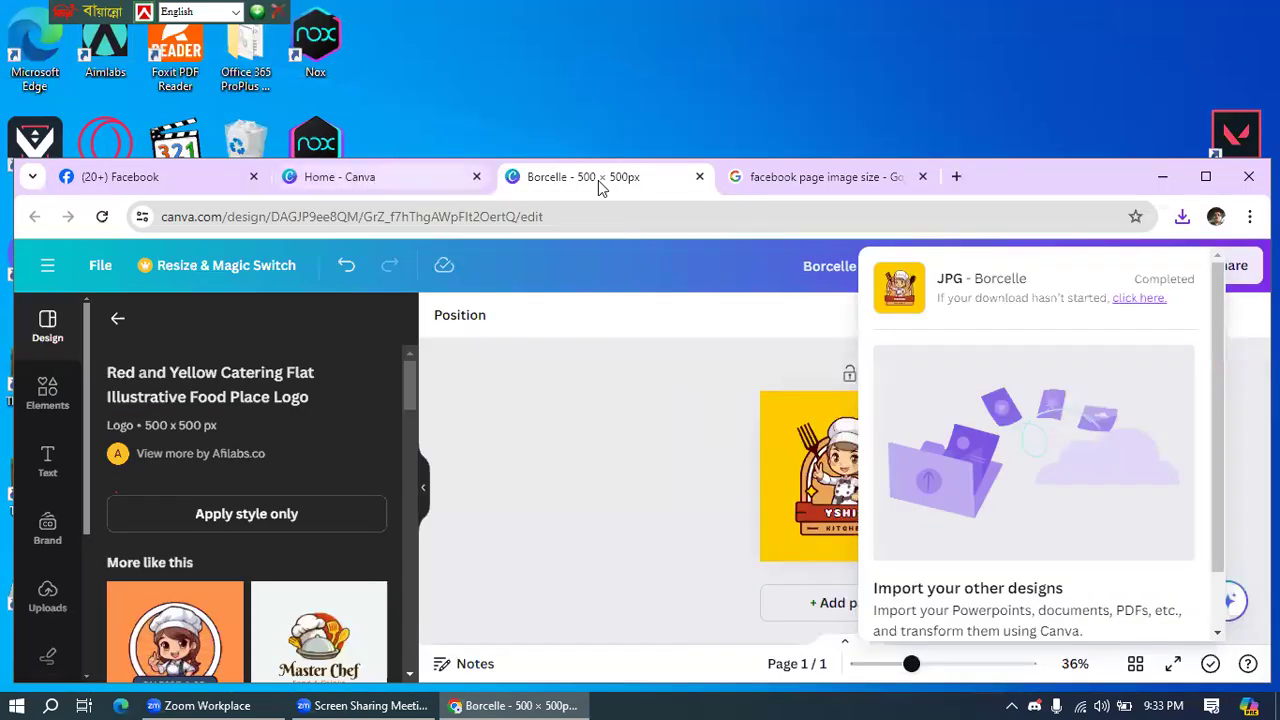
left_click(846, 306)
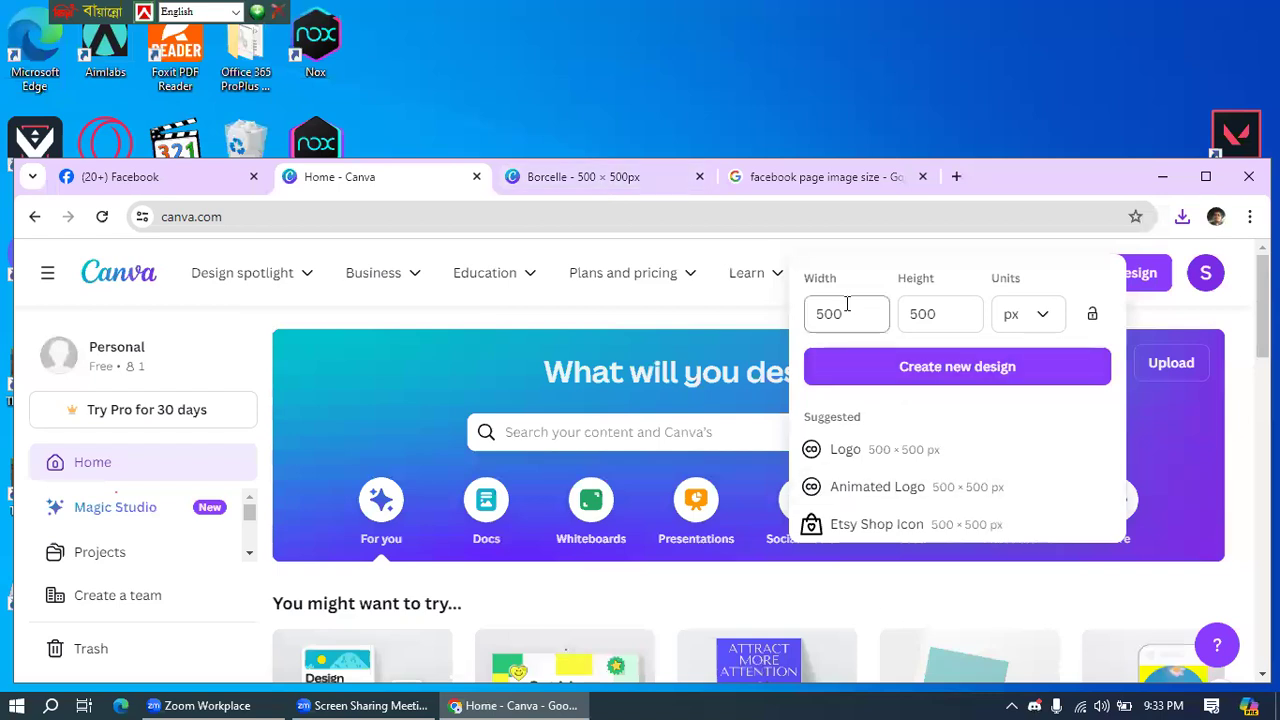
double_click(846, 304)
type("1200")
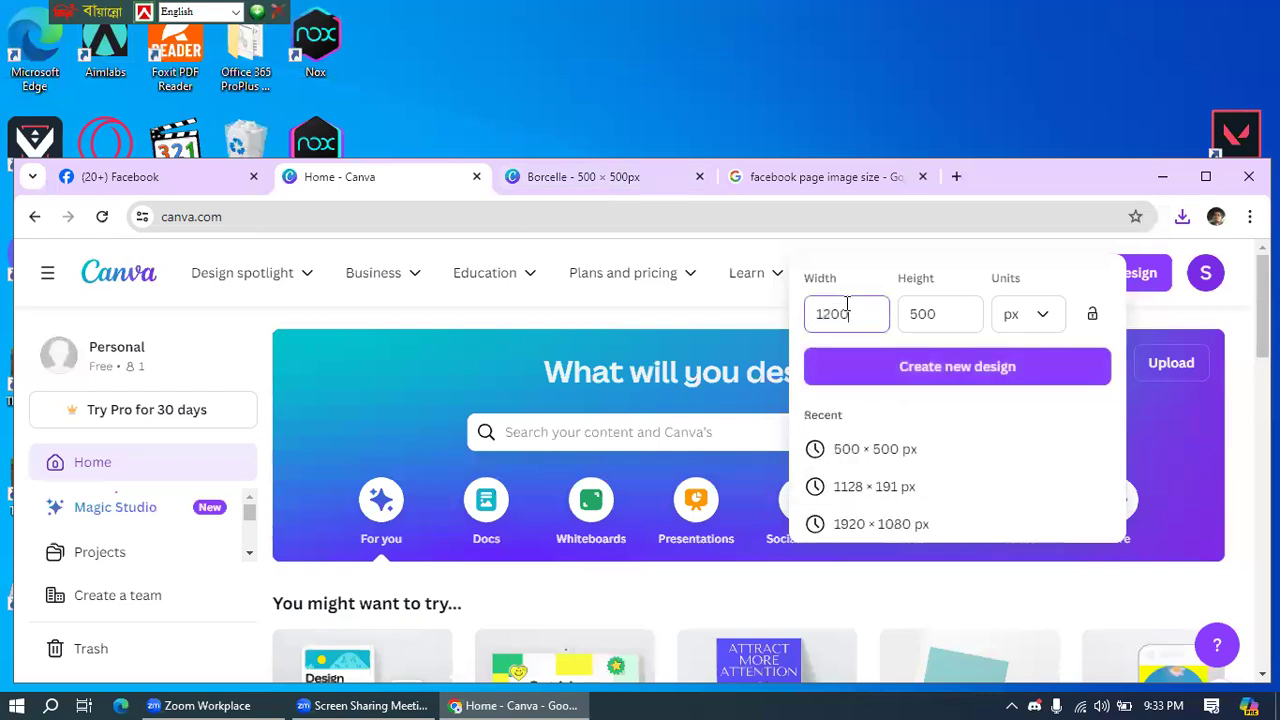
key("Tab")
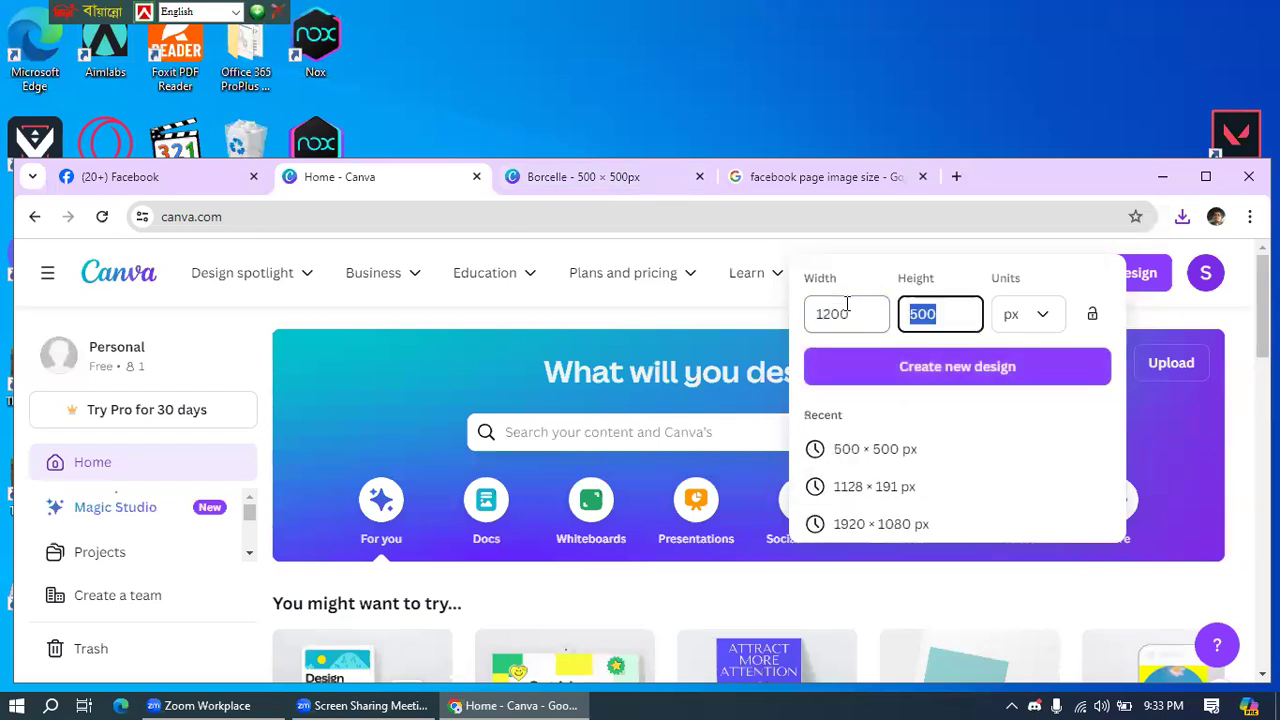
left_click(790, 178)
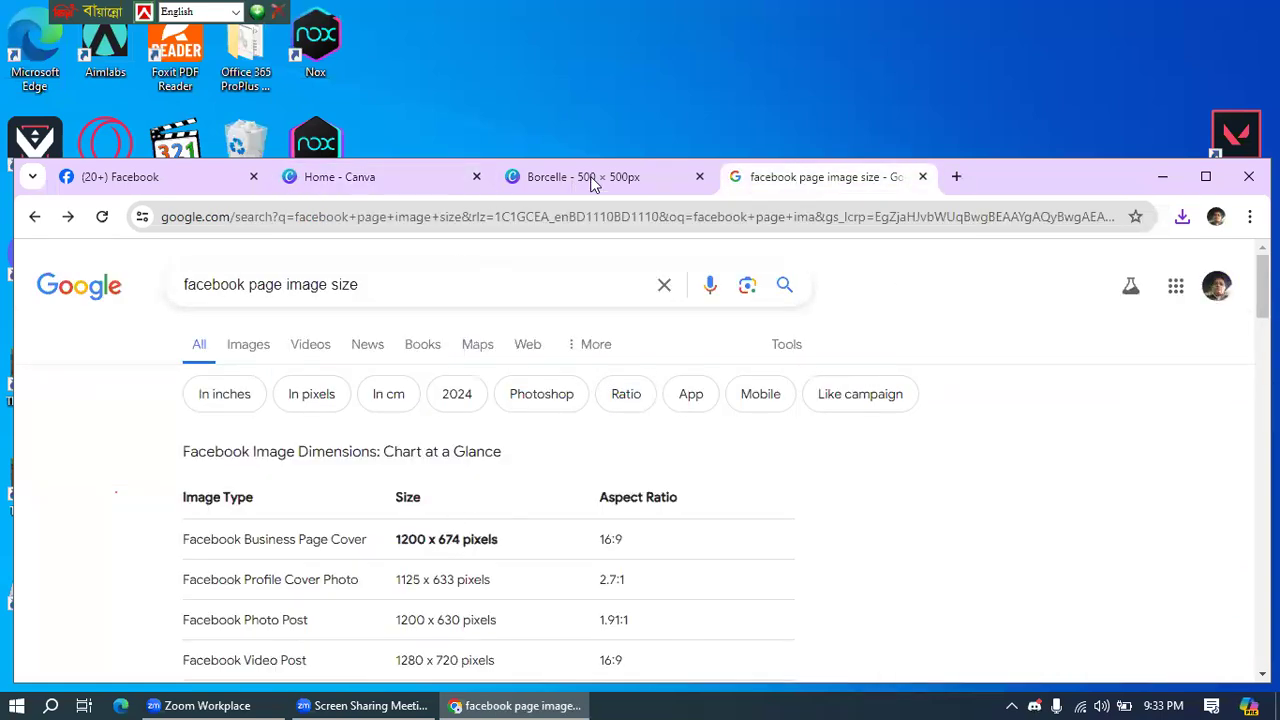
left_click(403, 176)
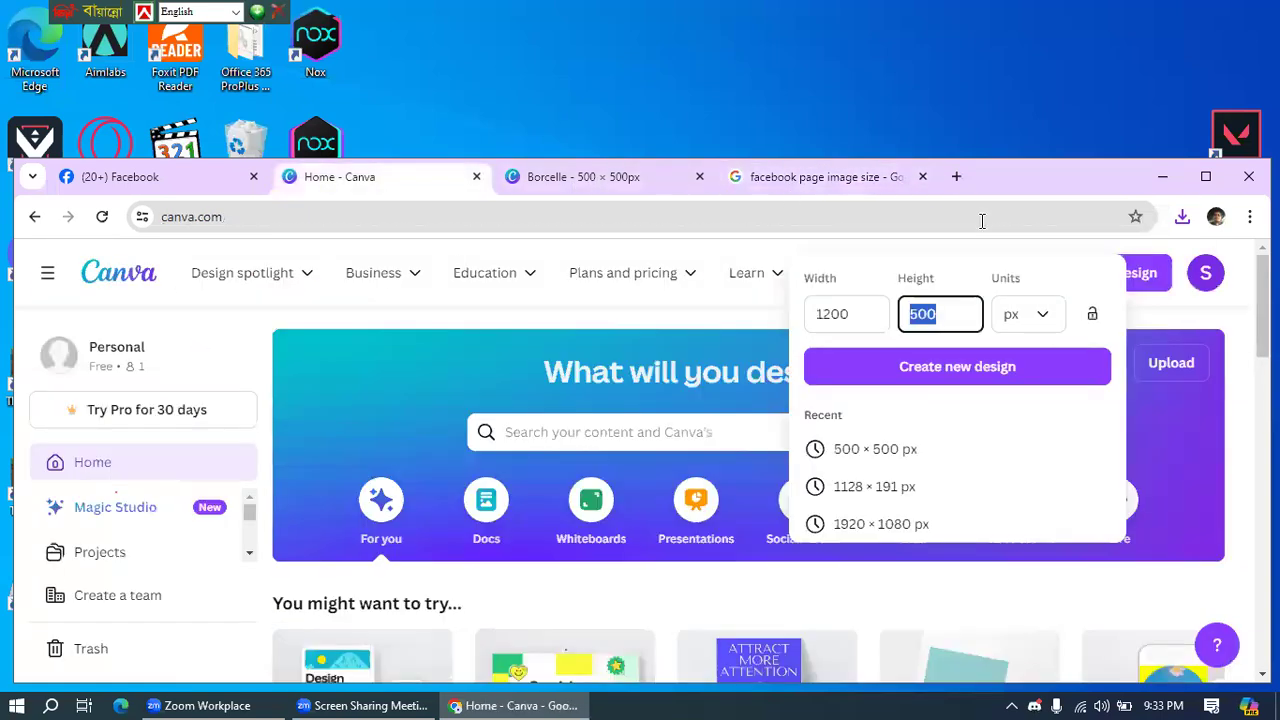
type("674")
left_click(968, 366)
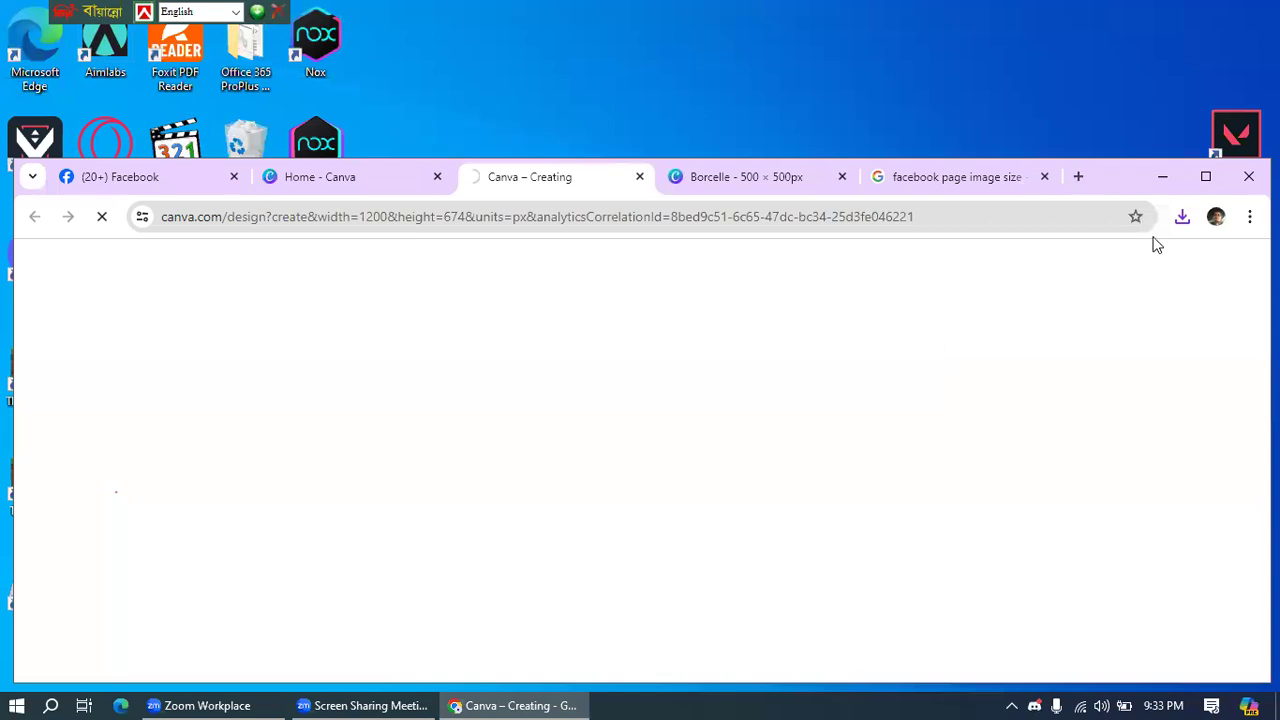
left_click(1207, 178)
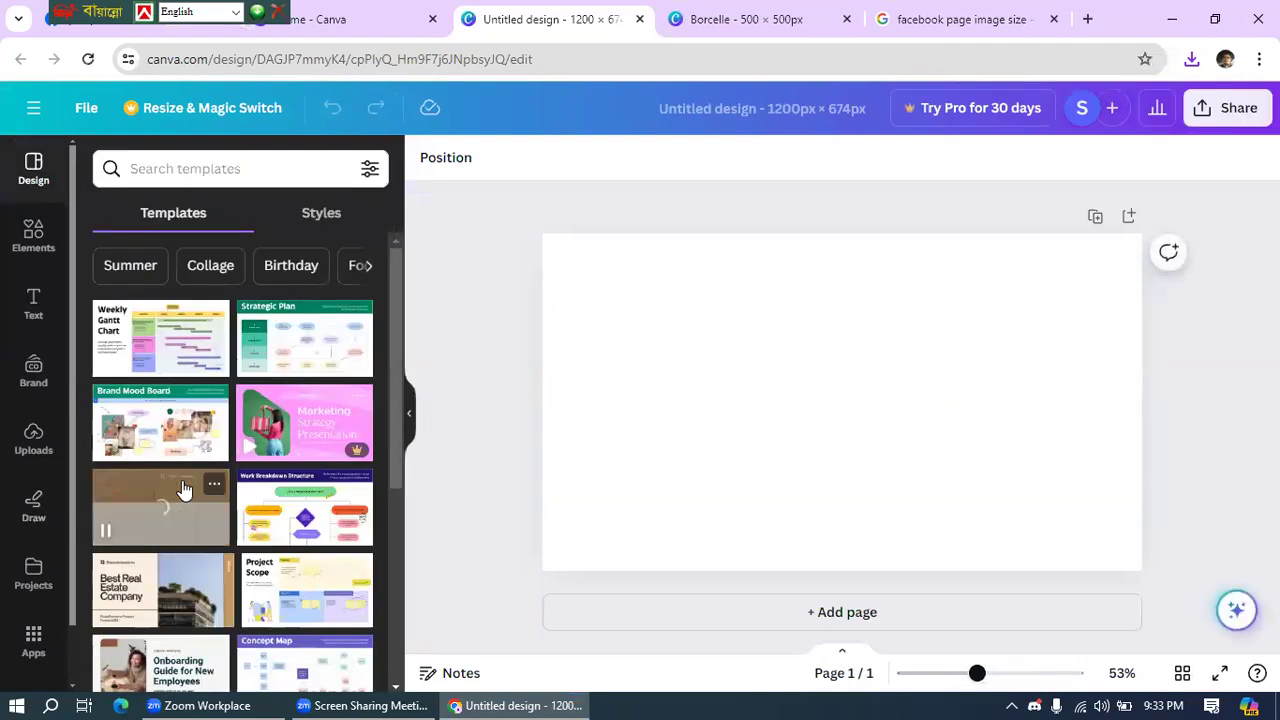
- Search Canva templates for 'restaurant'
scroll(190, 482, "down", 3)
scroll(190, 482, "down", 3)
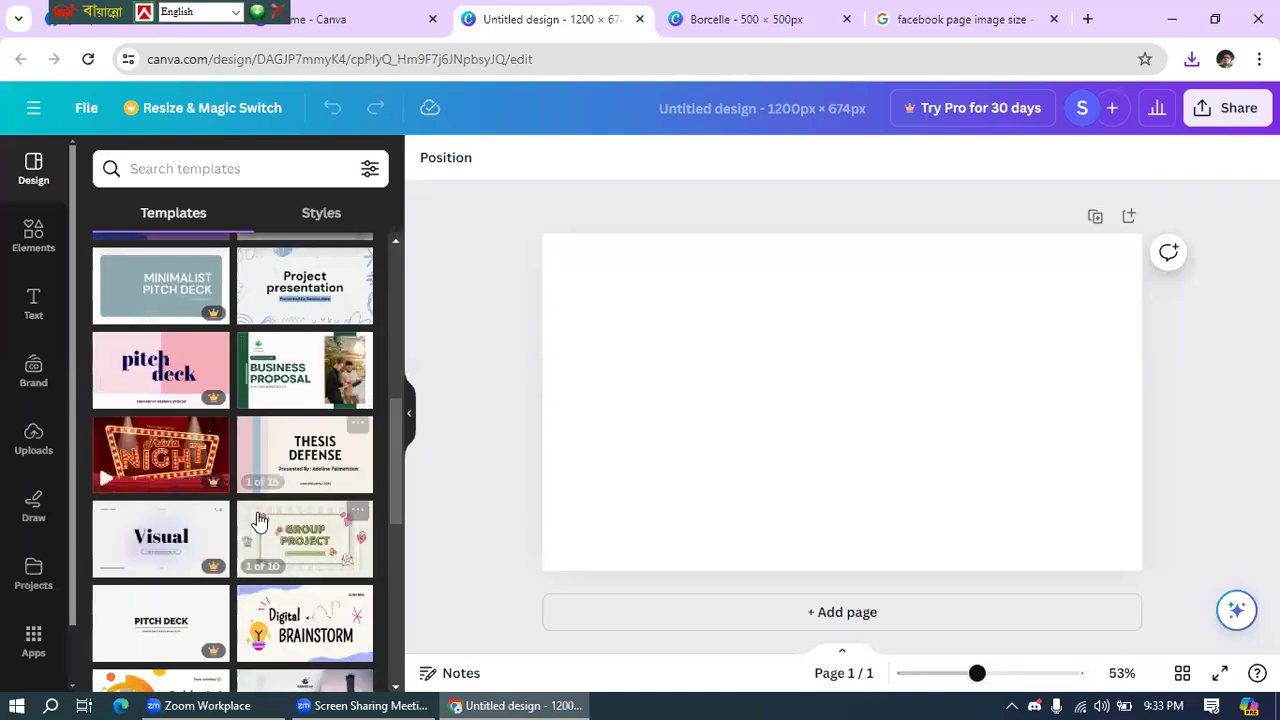
scroll(255, 484, "down", 4)
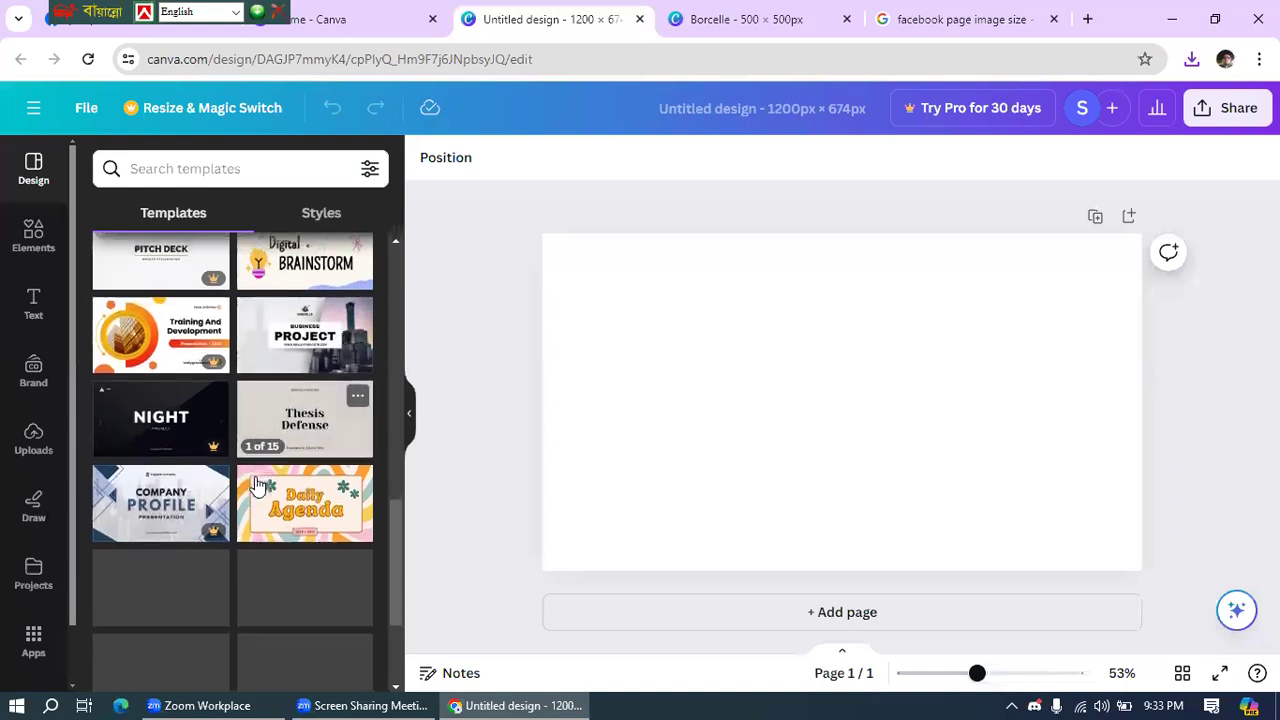
scroll(256, 485, "down", 2)
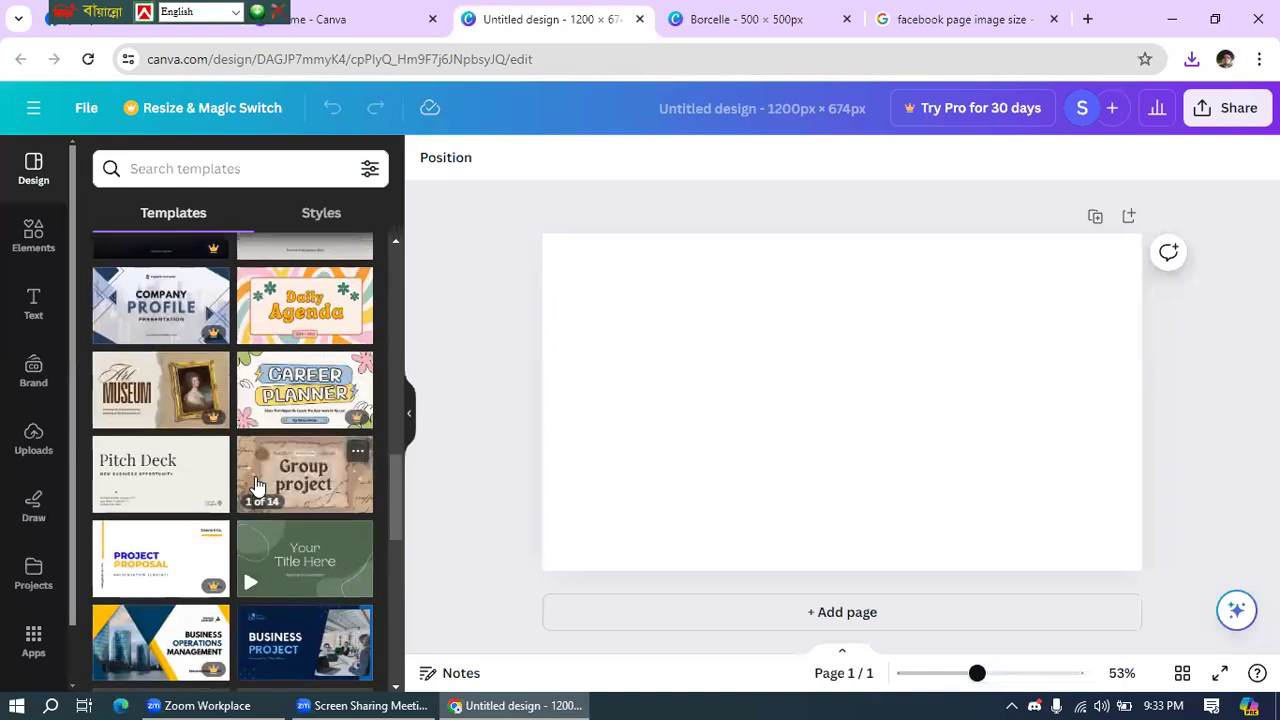
scroll(256, 485, "down", 5)
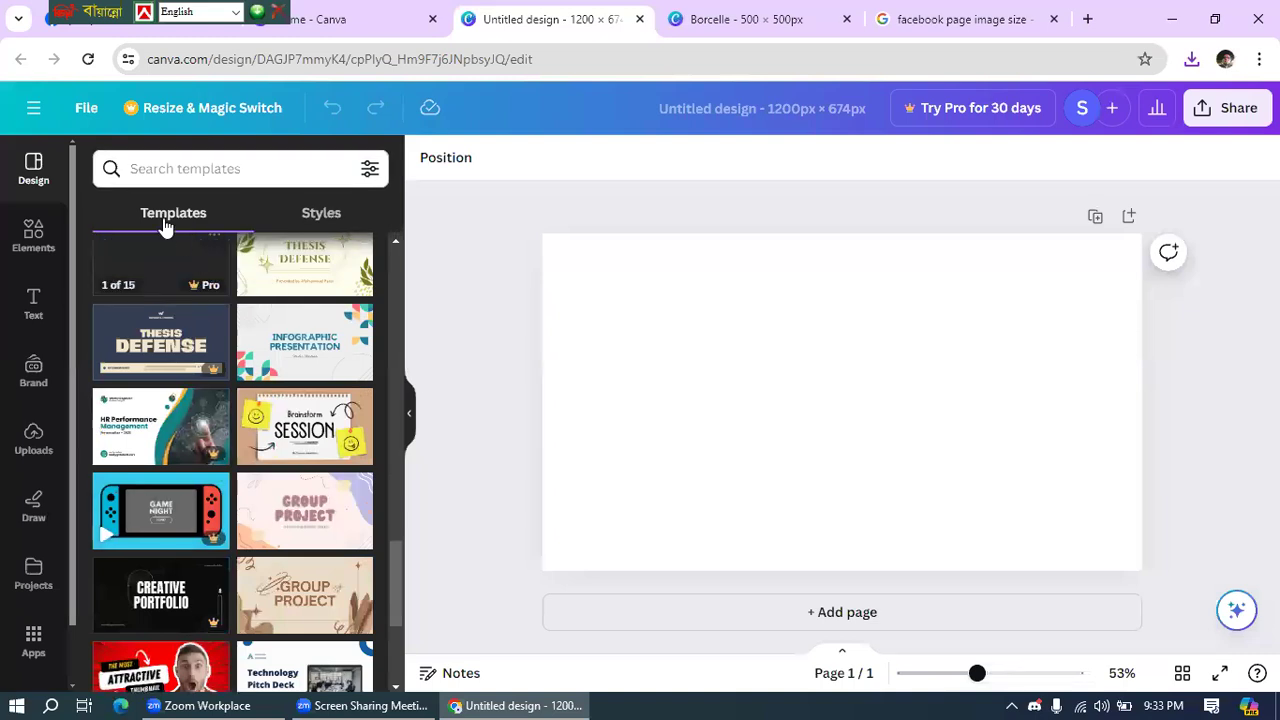
left_click(178, 168)
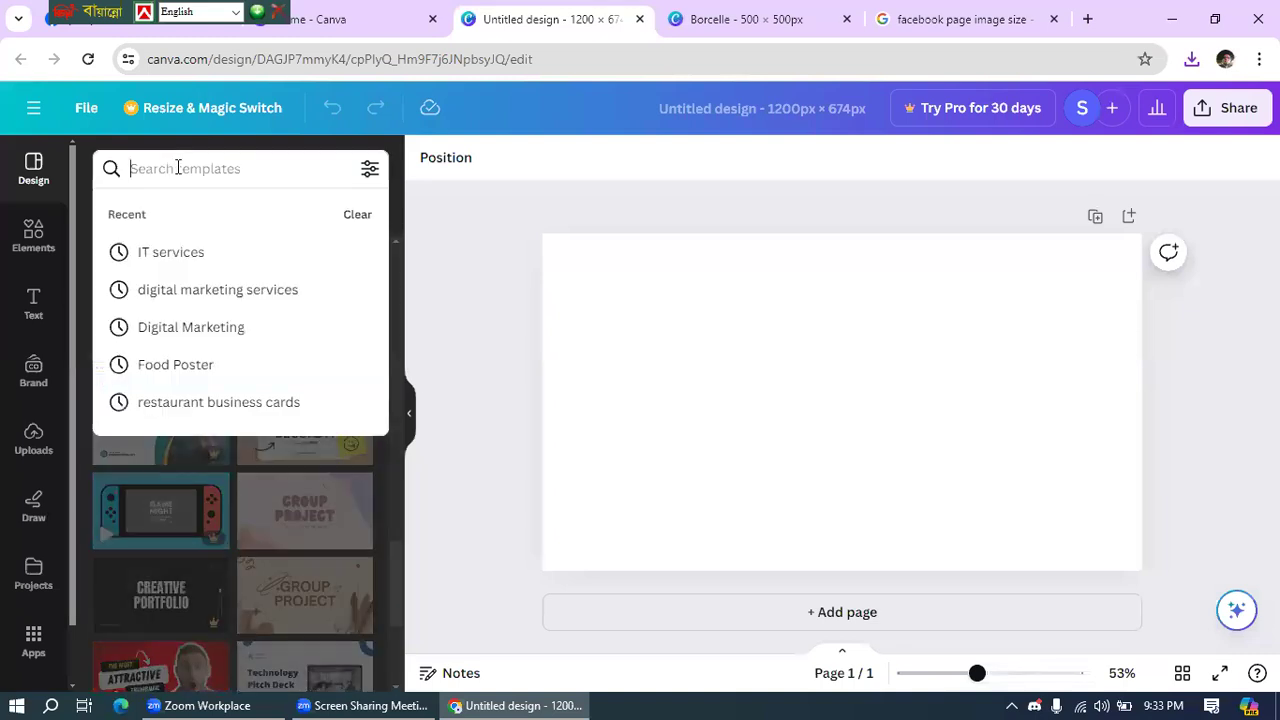
type("re")
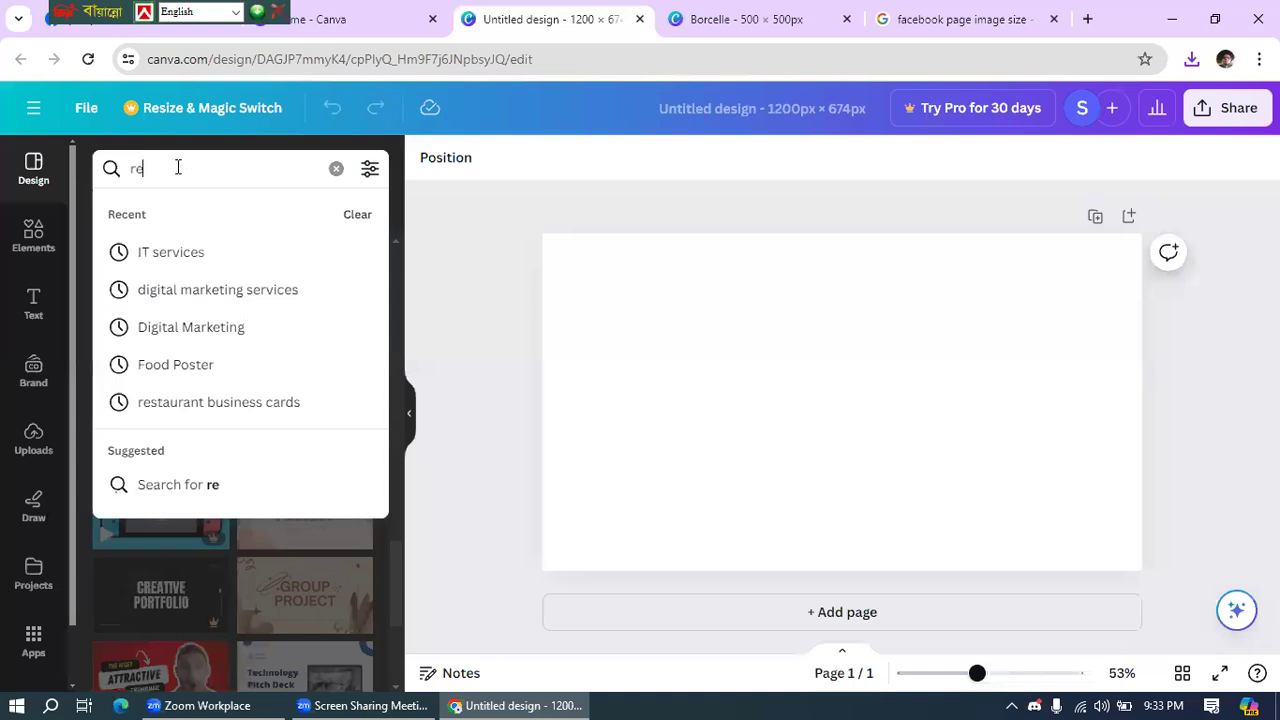
type("staur")
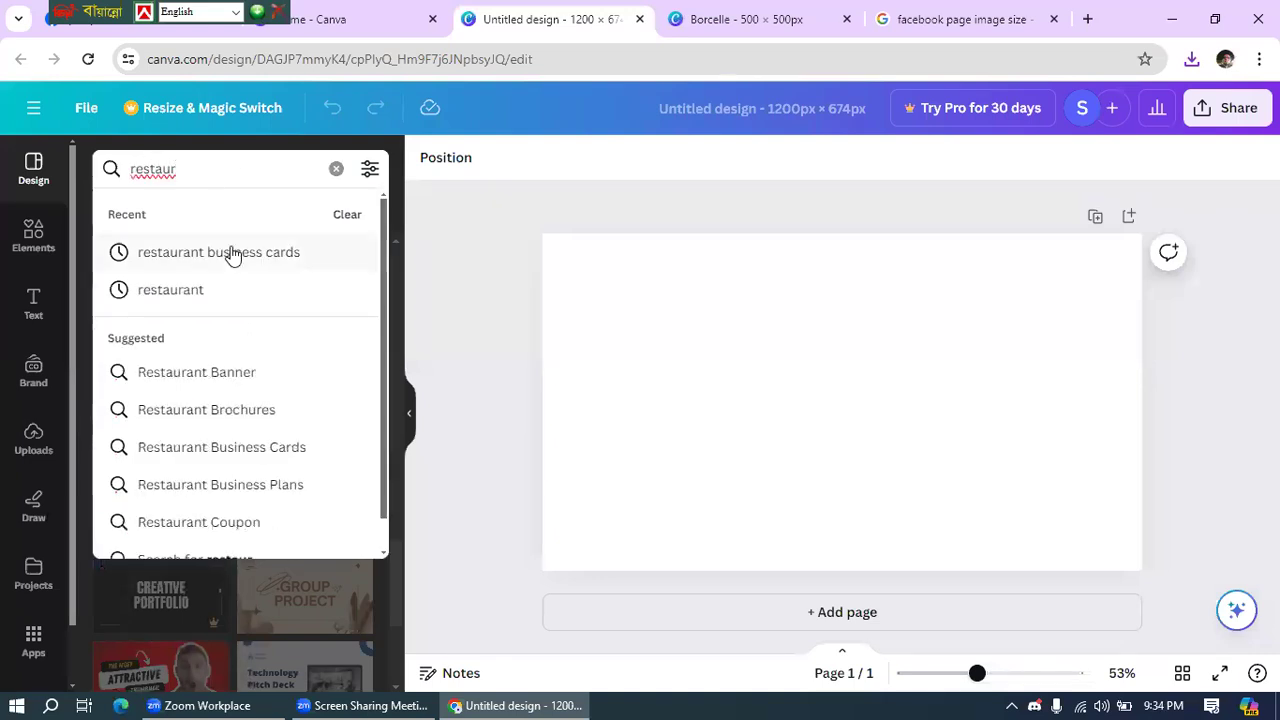
left_click(197, 290)
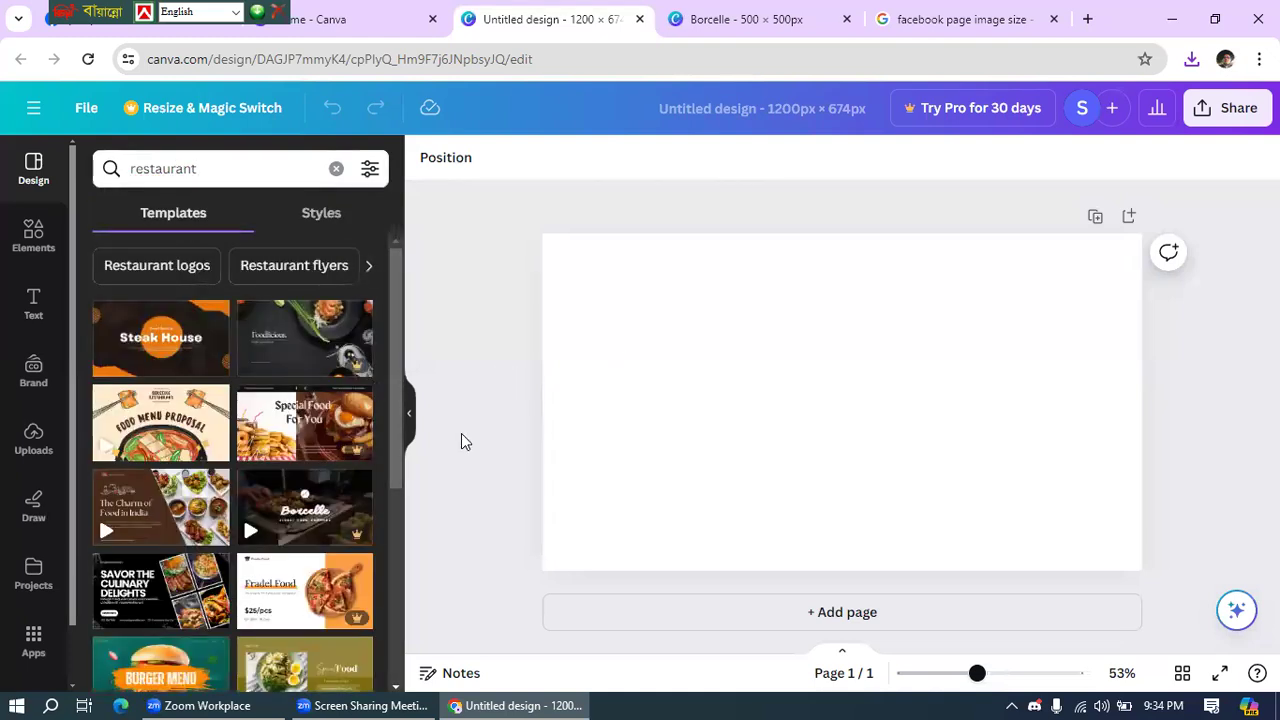
- Apply the black and orange Steak House Grand Opening title page to the canvas
left_click(152, 330)
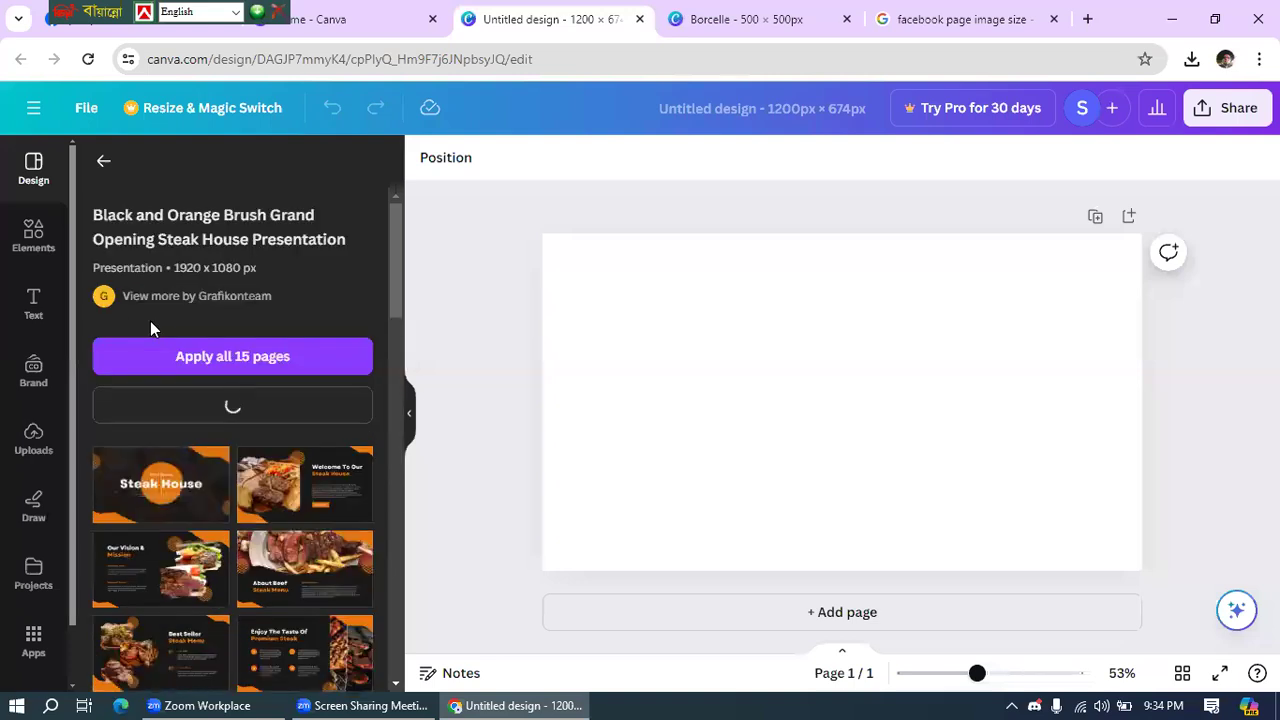
left_click(155, 487)
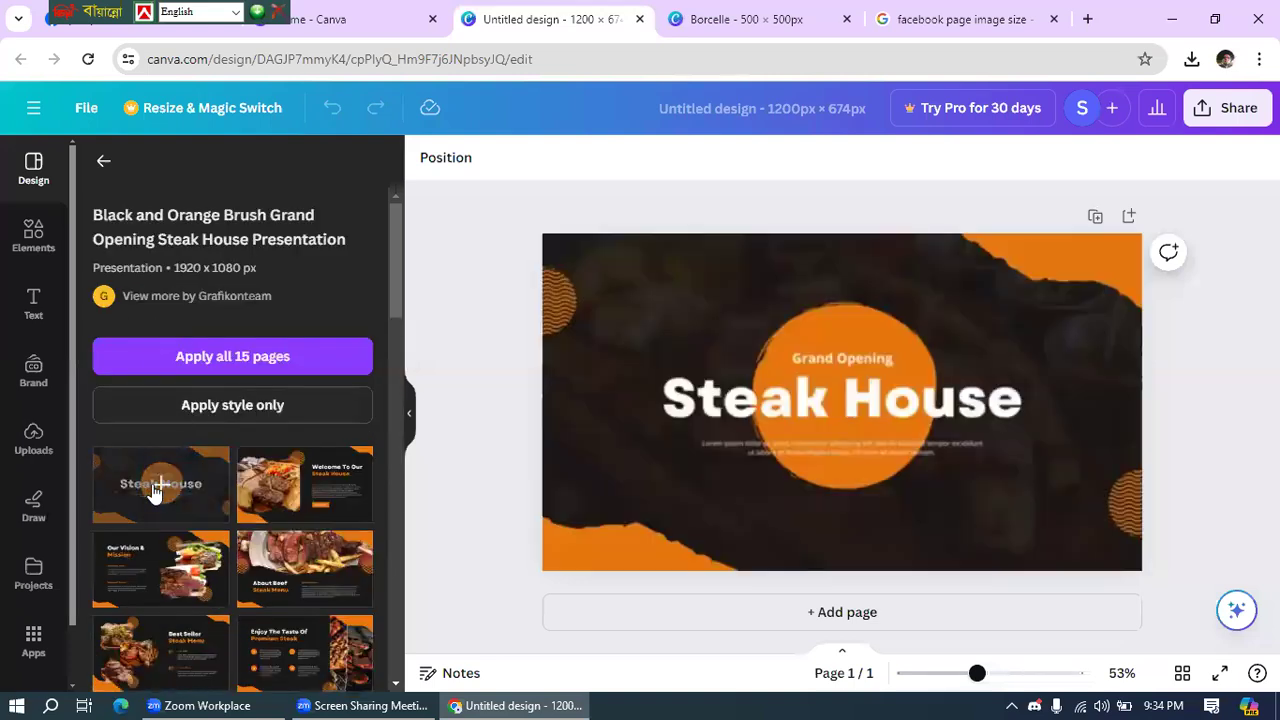
left_click(875, 399)
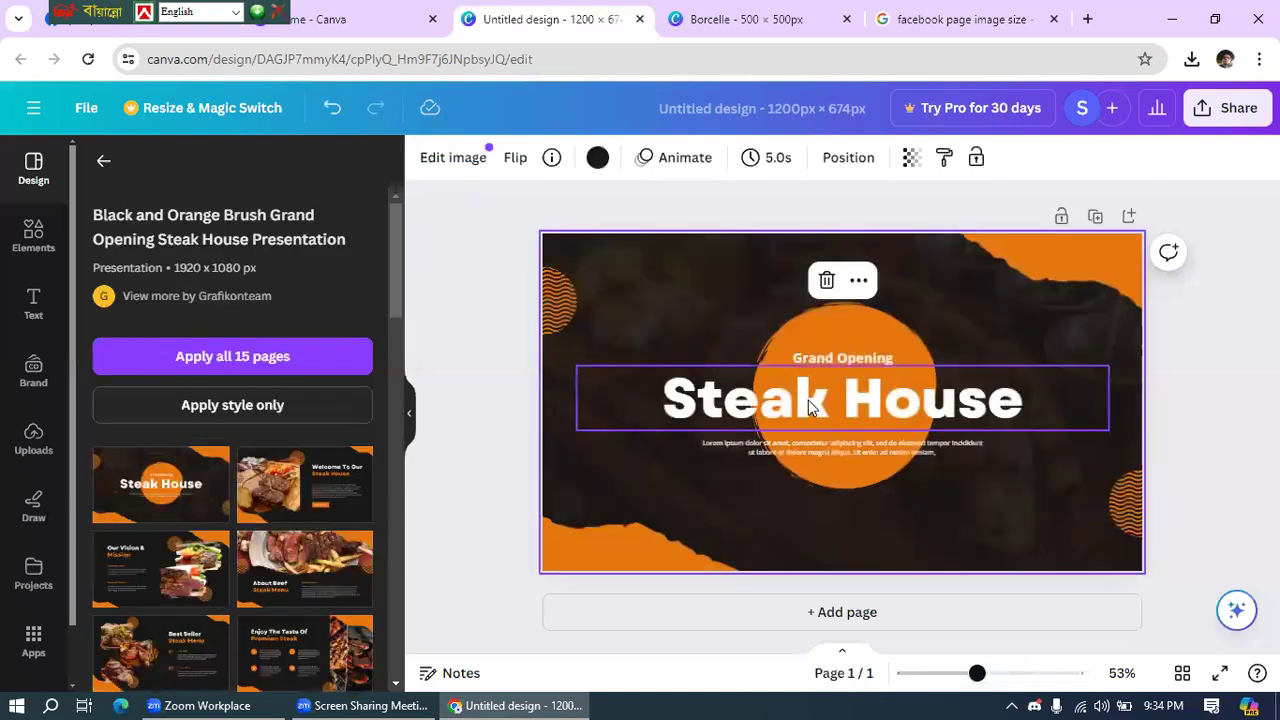
- Delete the Grand Opening text and the lorem ipsum placeholder paragraph
left_click(845, 356)
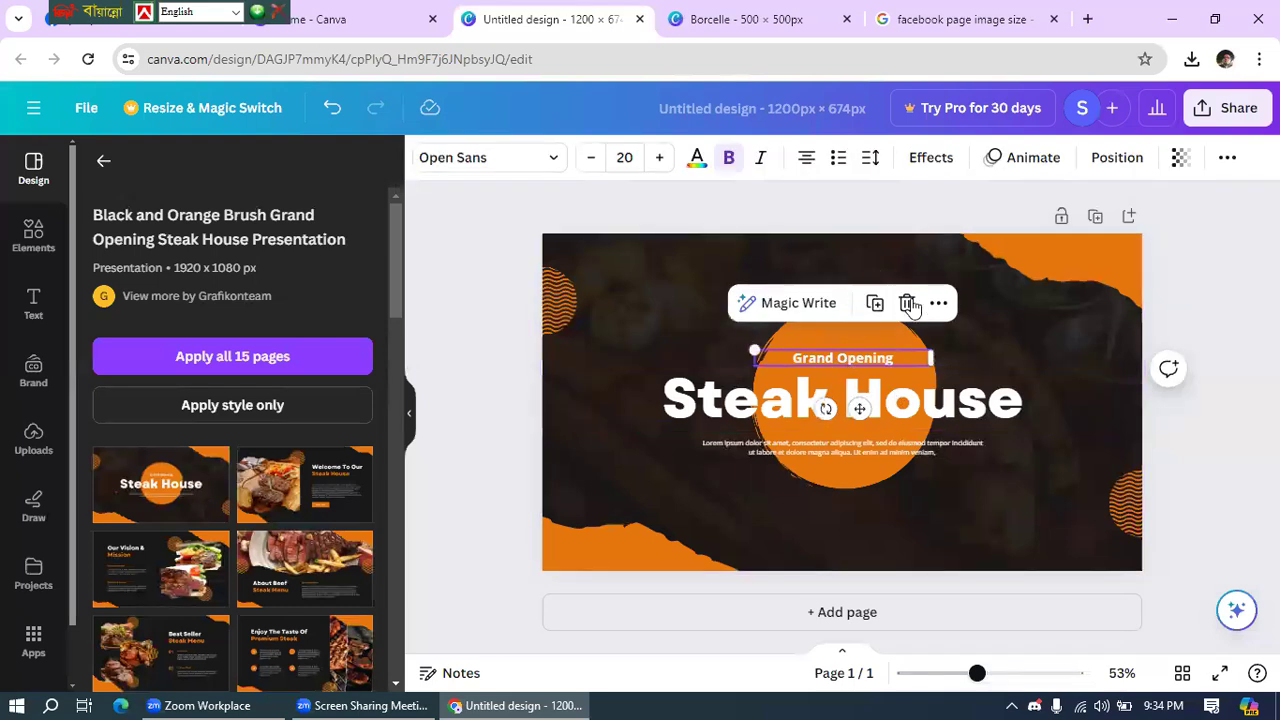
left_click(909, 304)
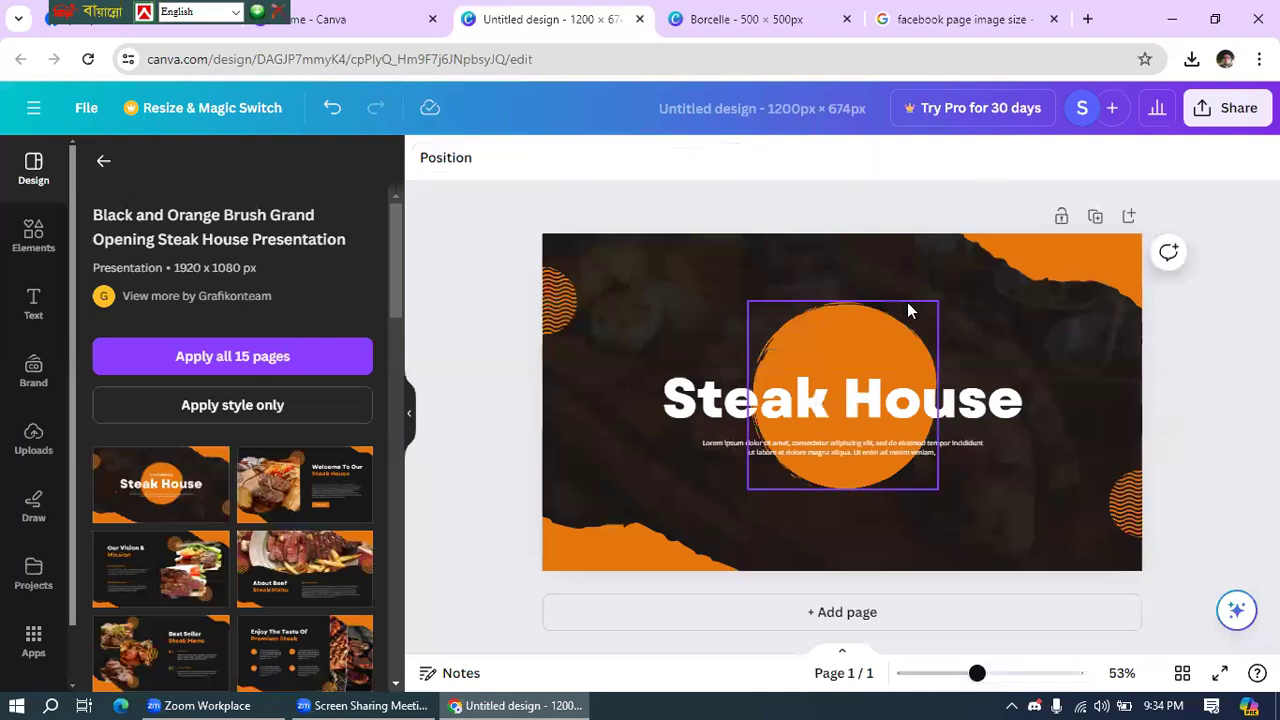
left_click(834, 452)
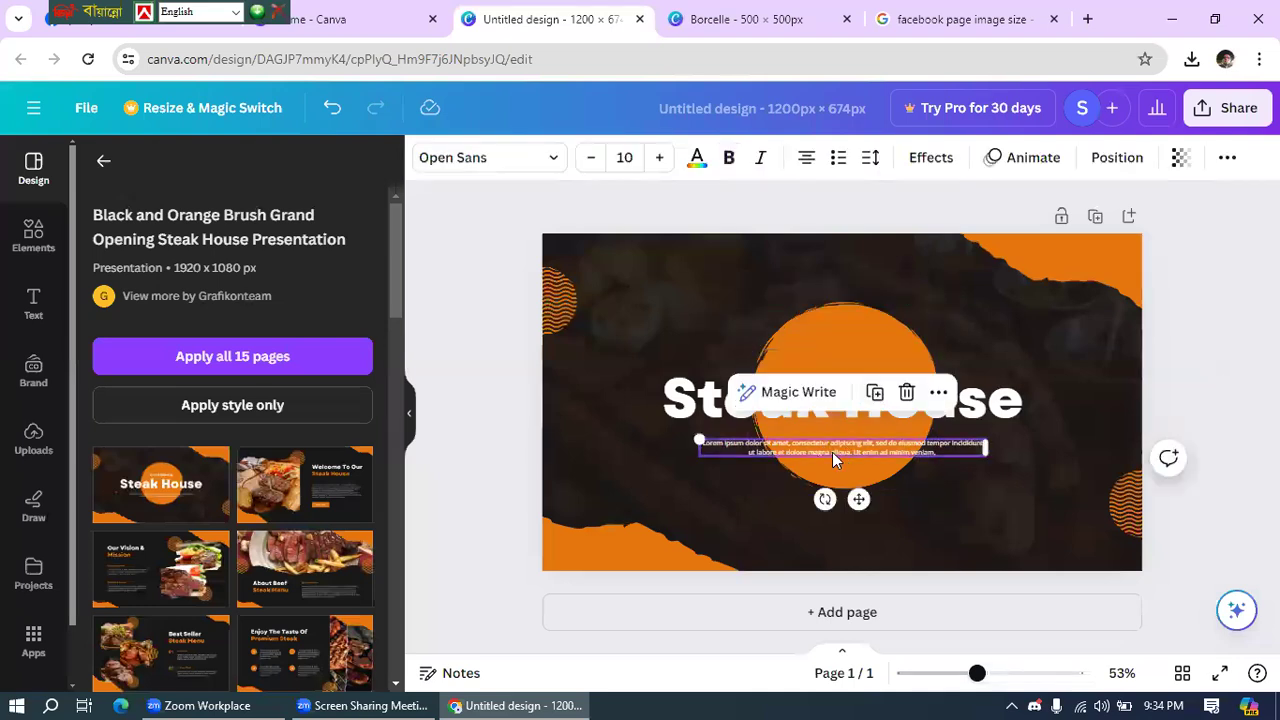
left_click(906, 392)
- Replace the Steak House title with 'Yshis Kitchen' and bring up the Share options
left_click(870, 398)
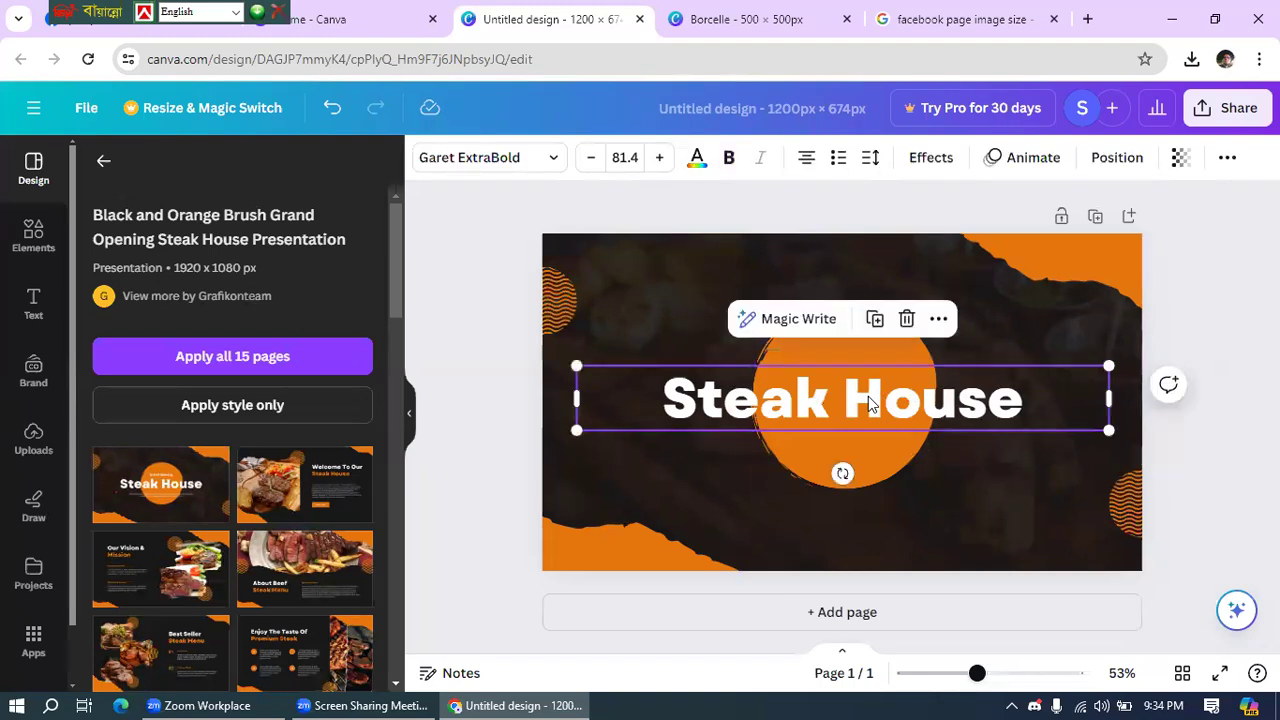
left_click(869, 397)
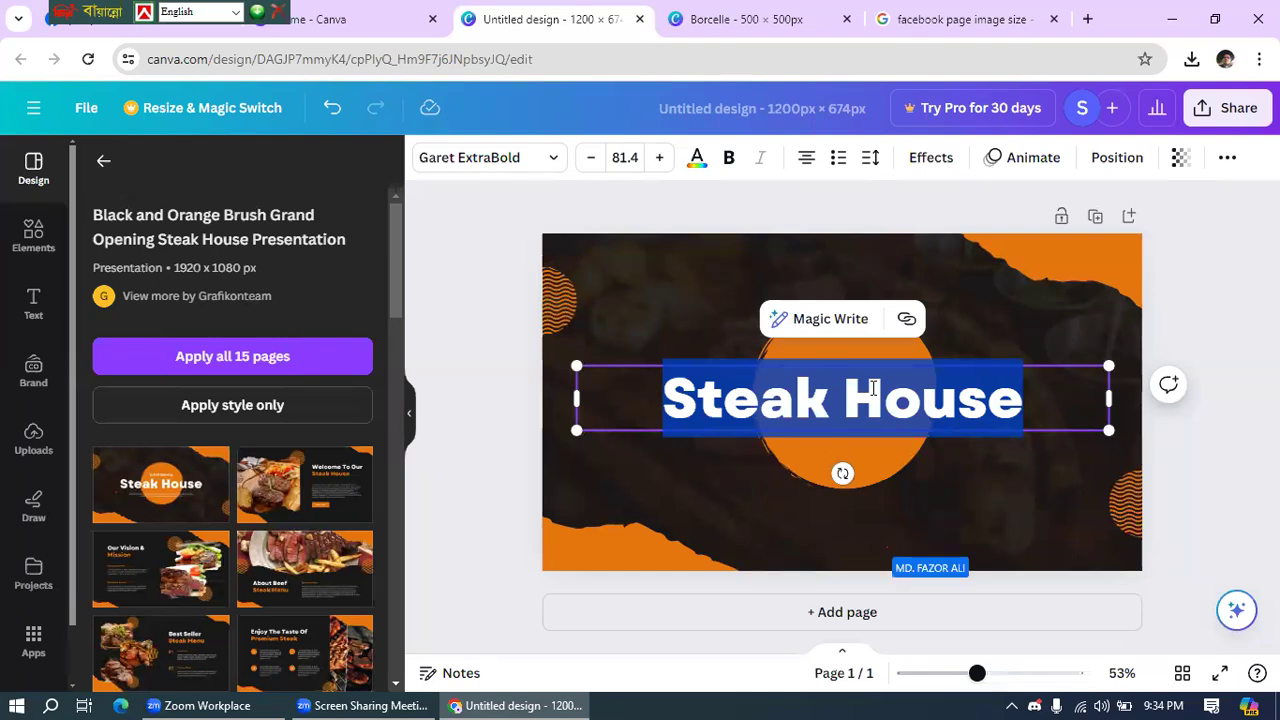
type("Y")
right_click(871, 386)
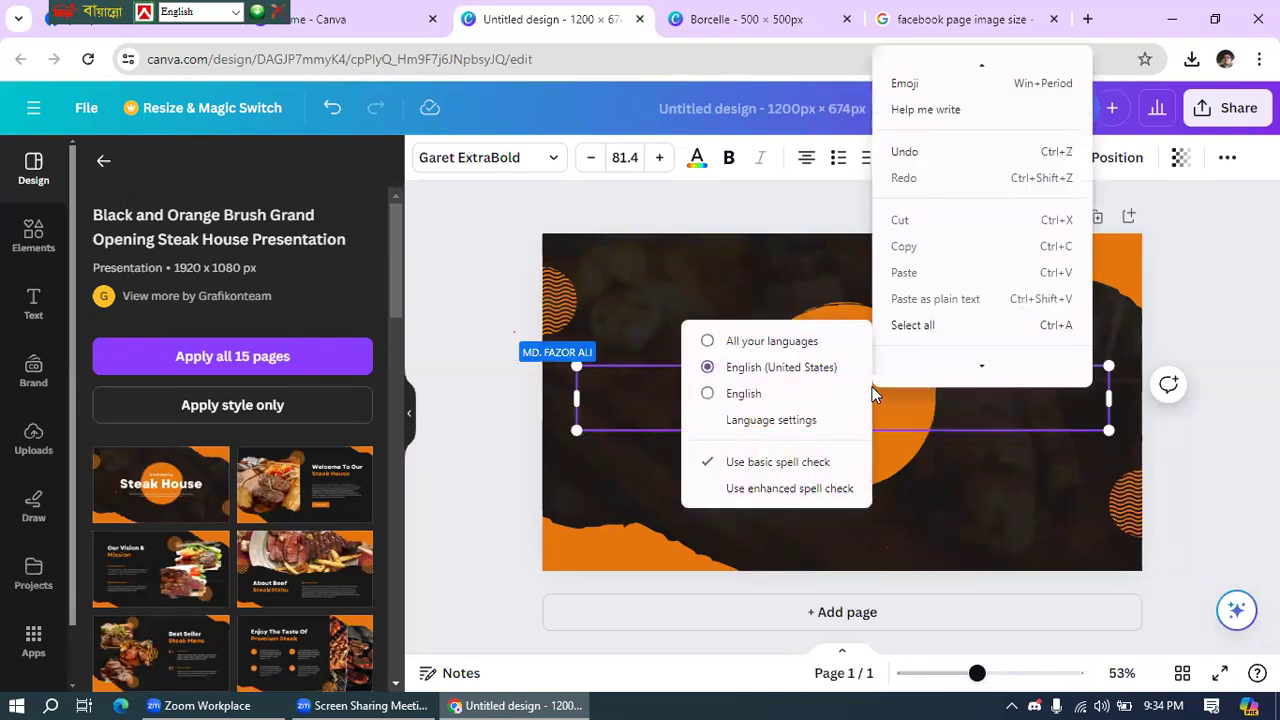
key("Escape")
key("Escape")
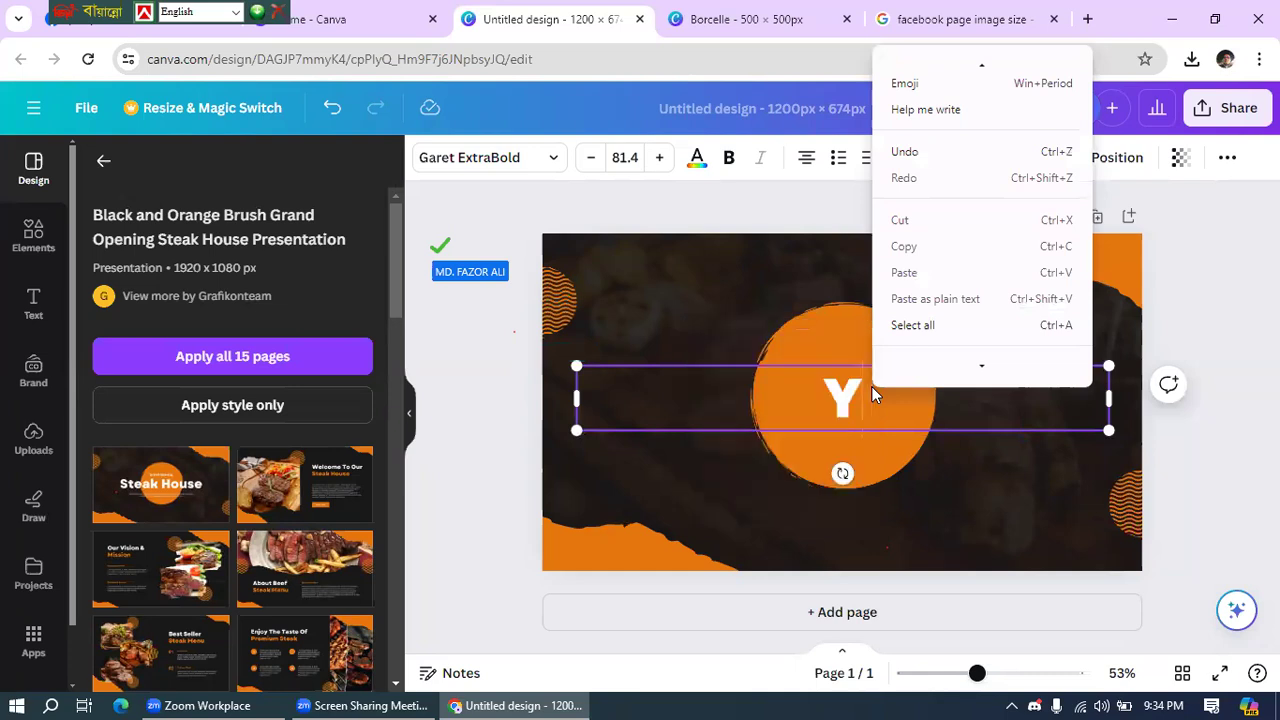
type("sh")
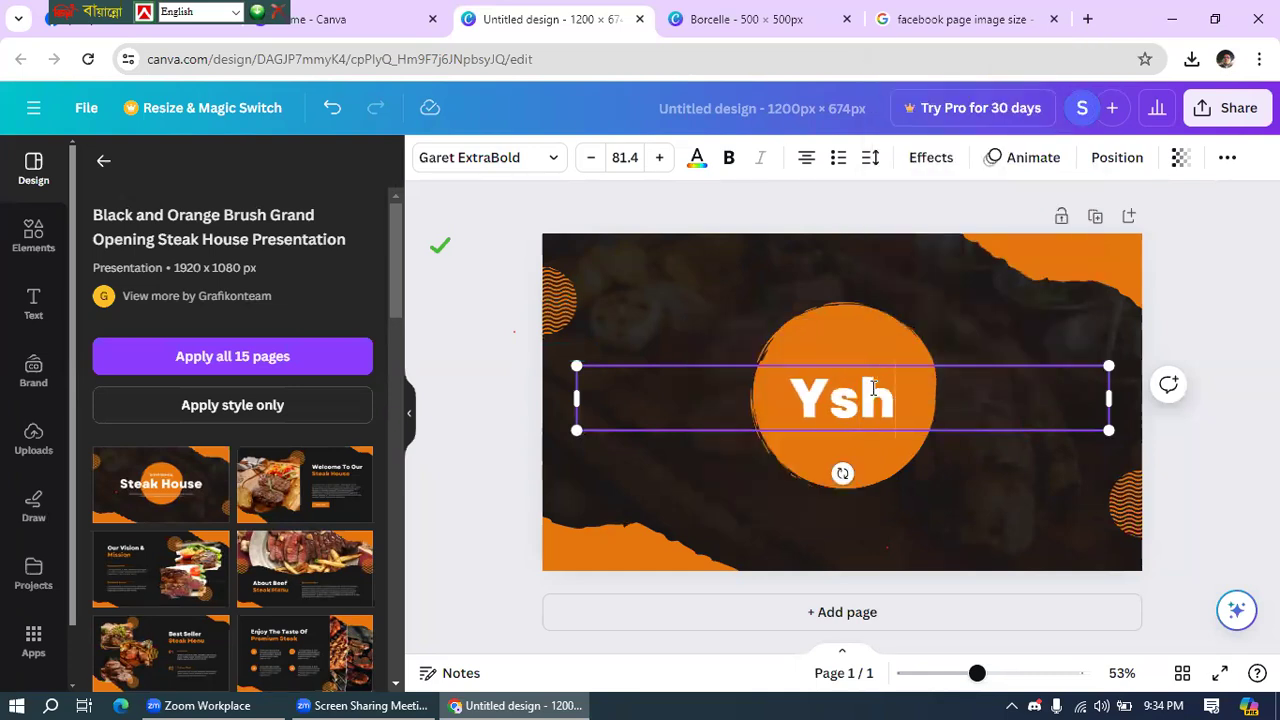
type("is Kitchen")
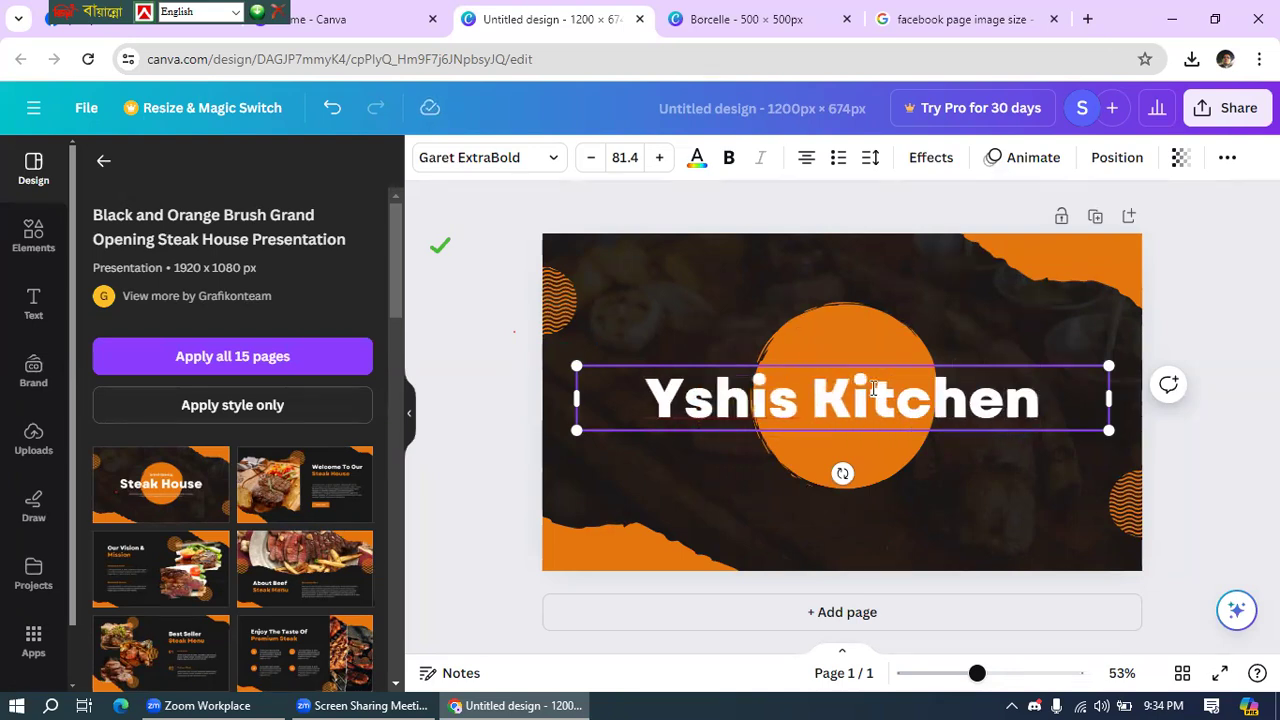
left_click(506, 221)
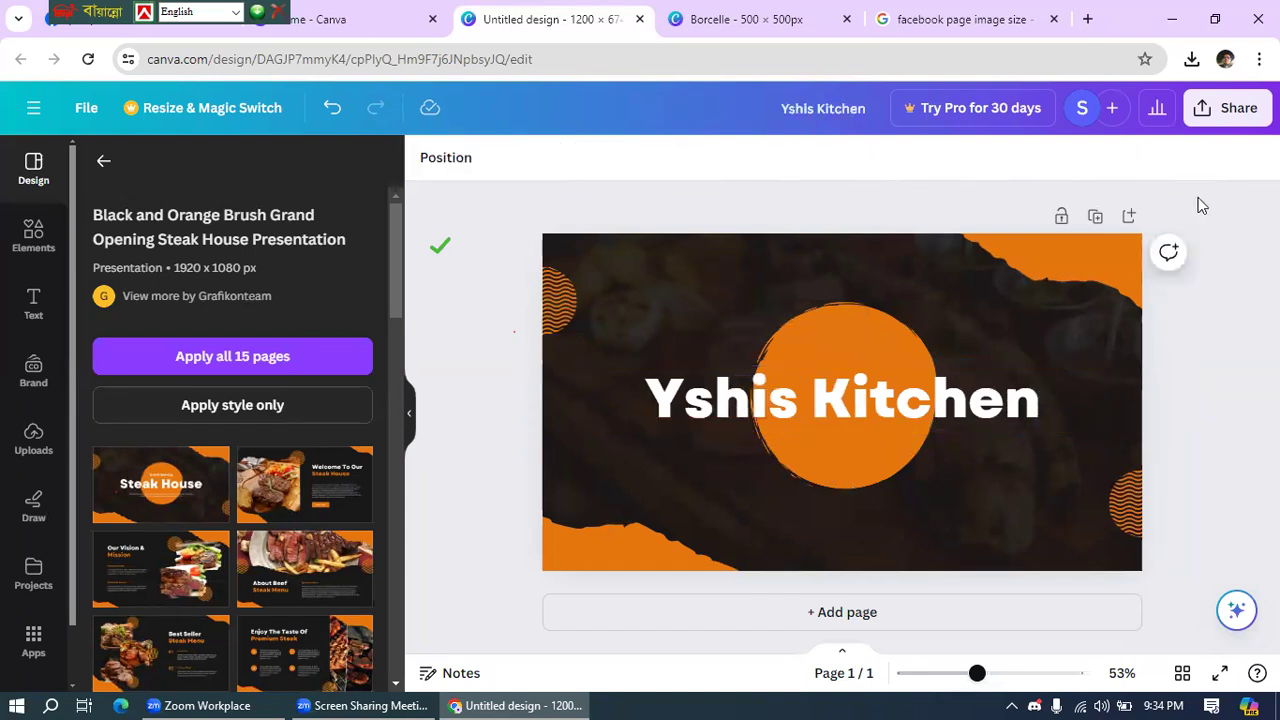
left_click(1226, 116)
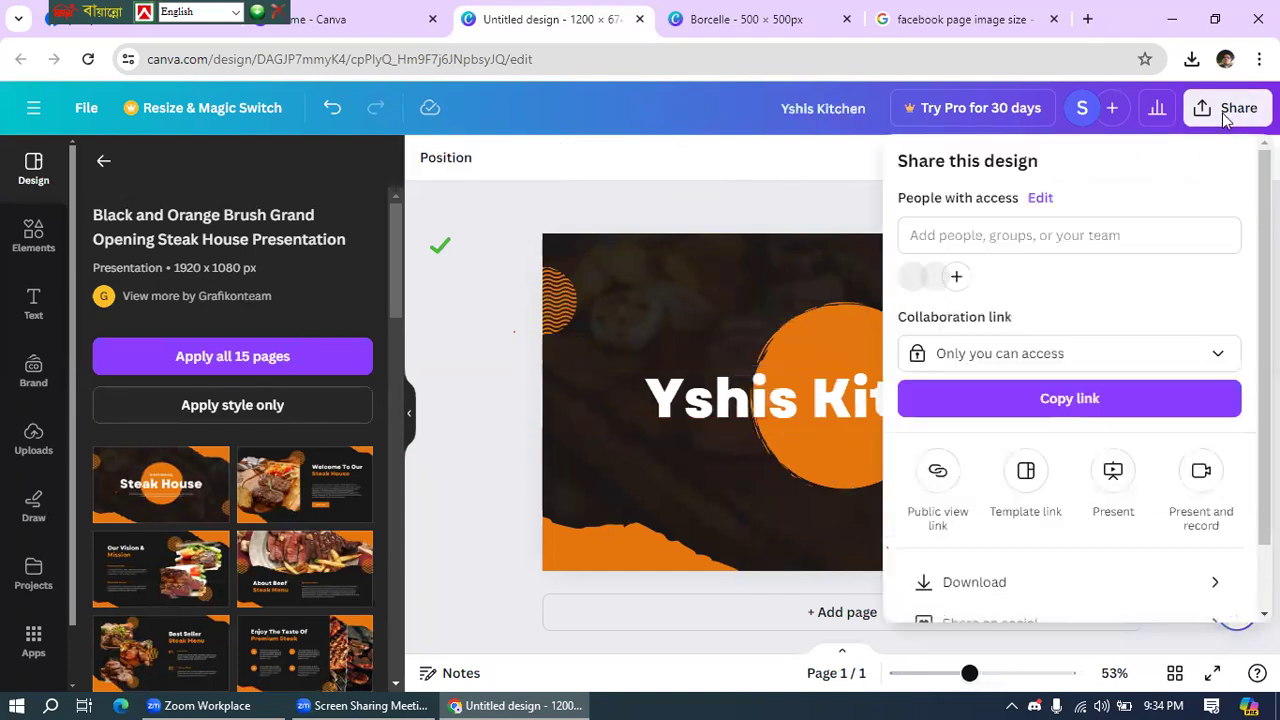
- Download the cover as Yshis Kitchen.jpg in JPG format and return to the Facebook tab
left_click(974, 582)
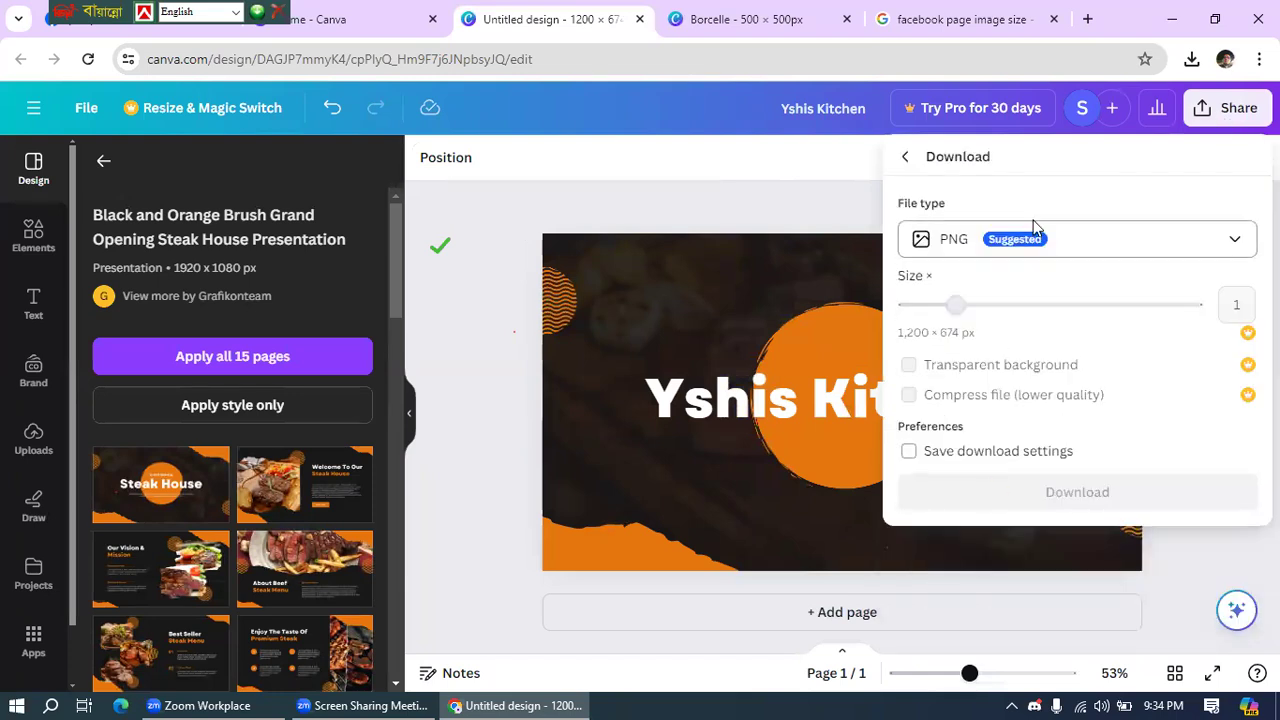
left_click(994, 248)
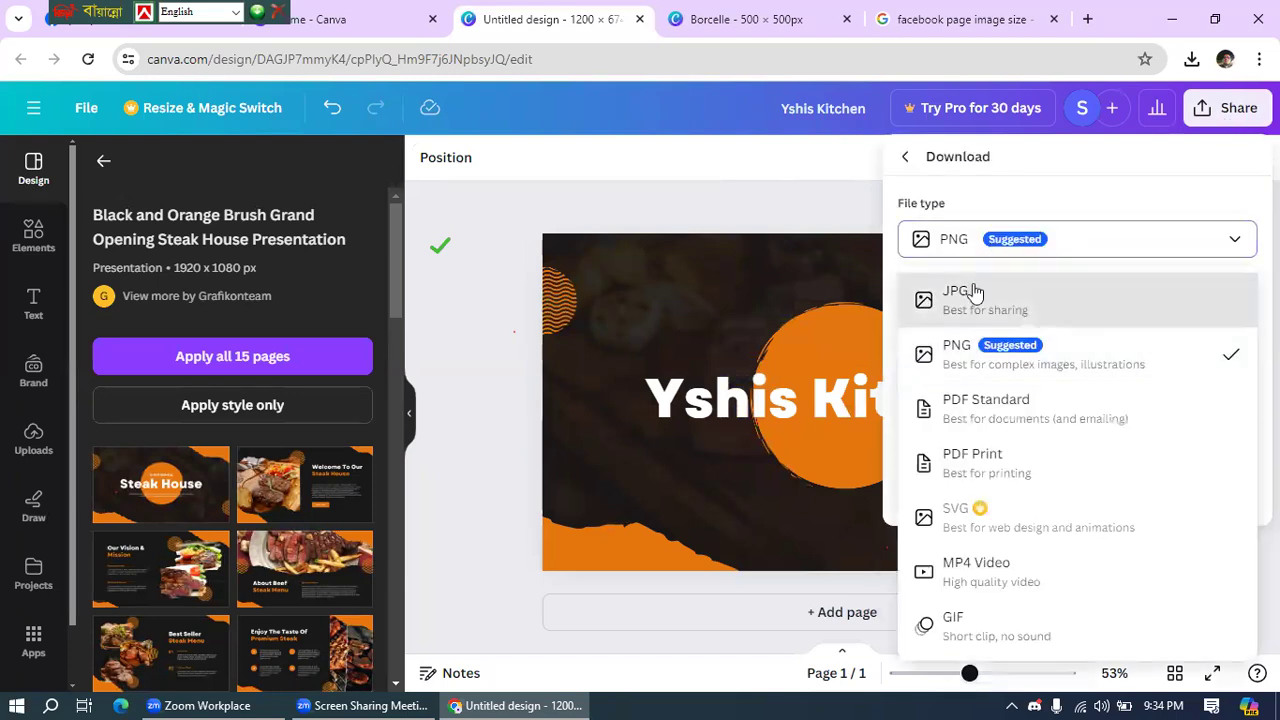
left_click(971, 292)
left_click(1082, 535)
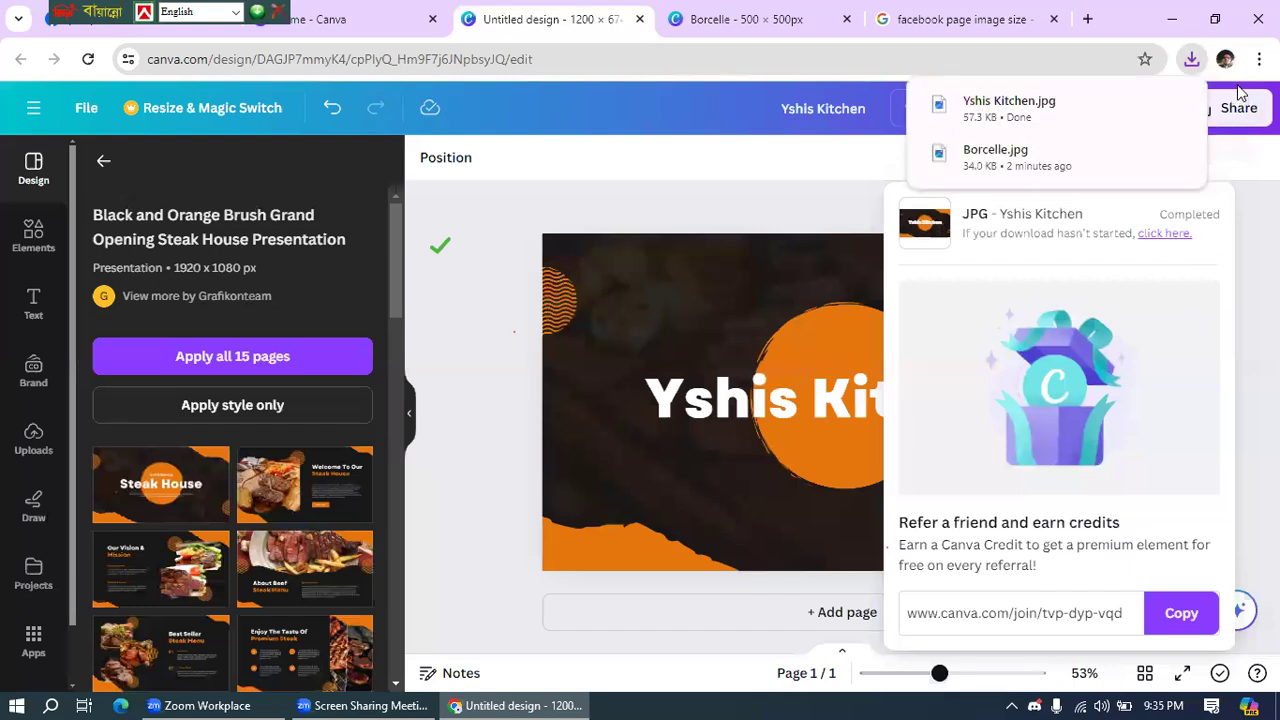
left_click(1214, 18)
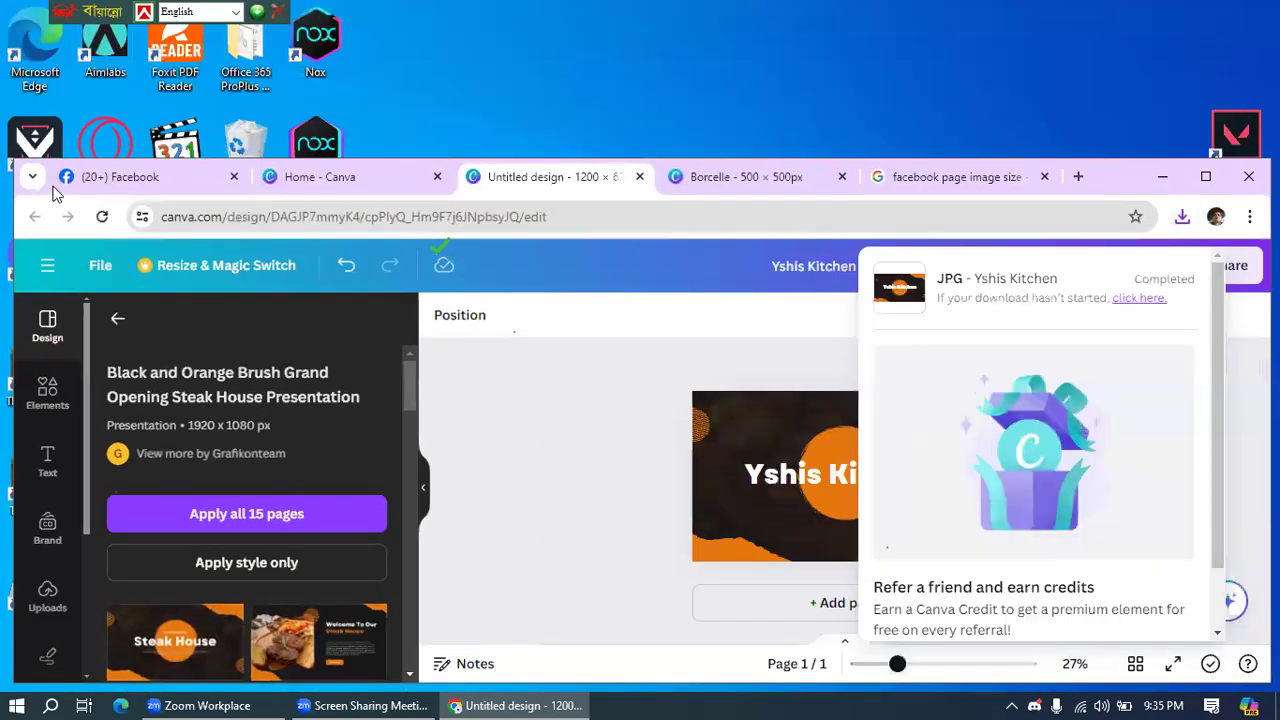
left_click(117, 180)
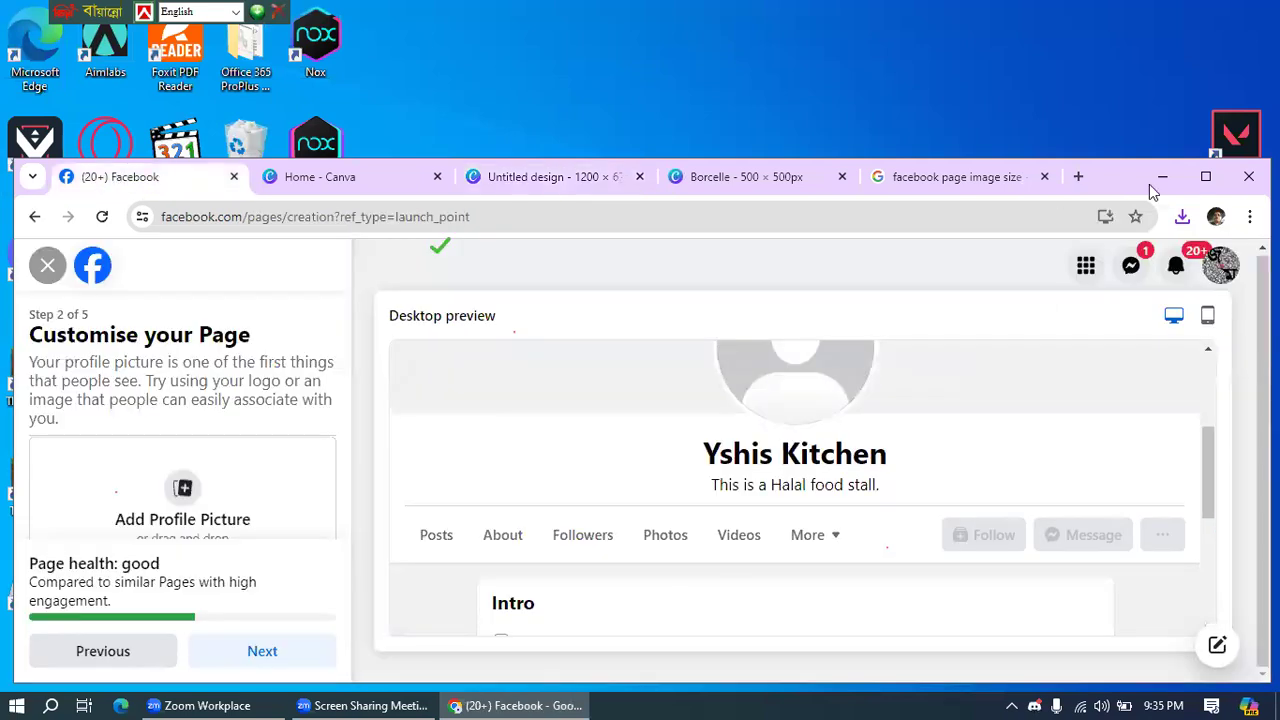
- Upload Borcelle.jpg from Downloads as the Yshis Kitchen page's profile picture
left_click(1206, 179)
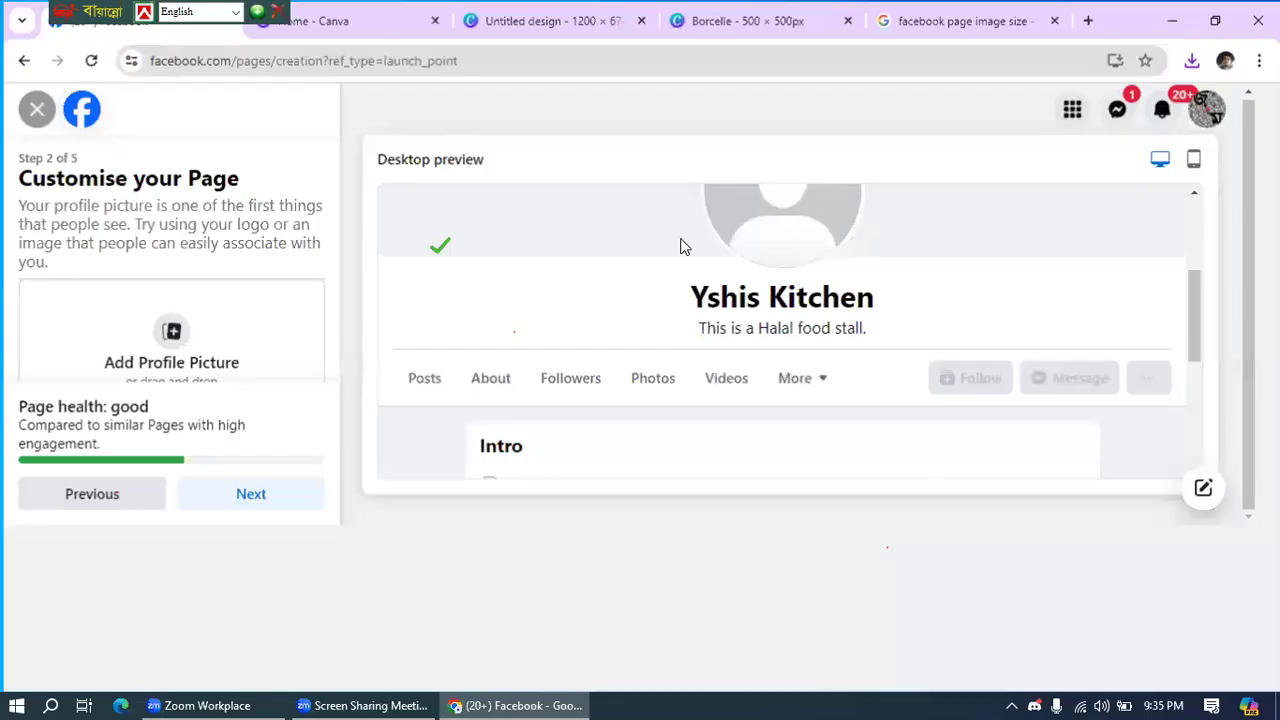
left_click(170, 343)
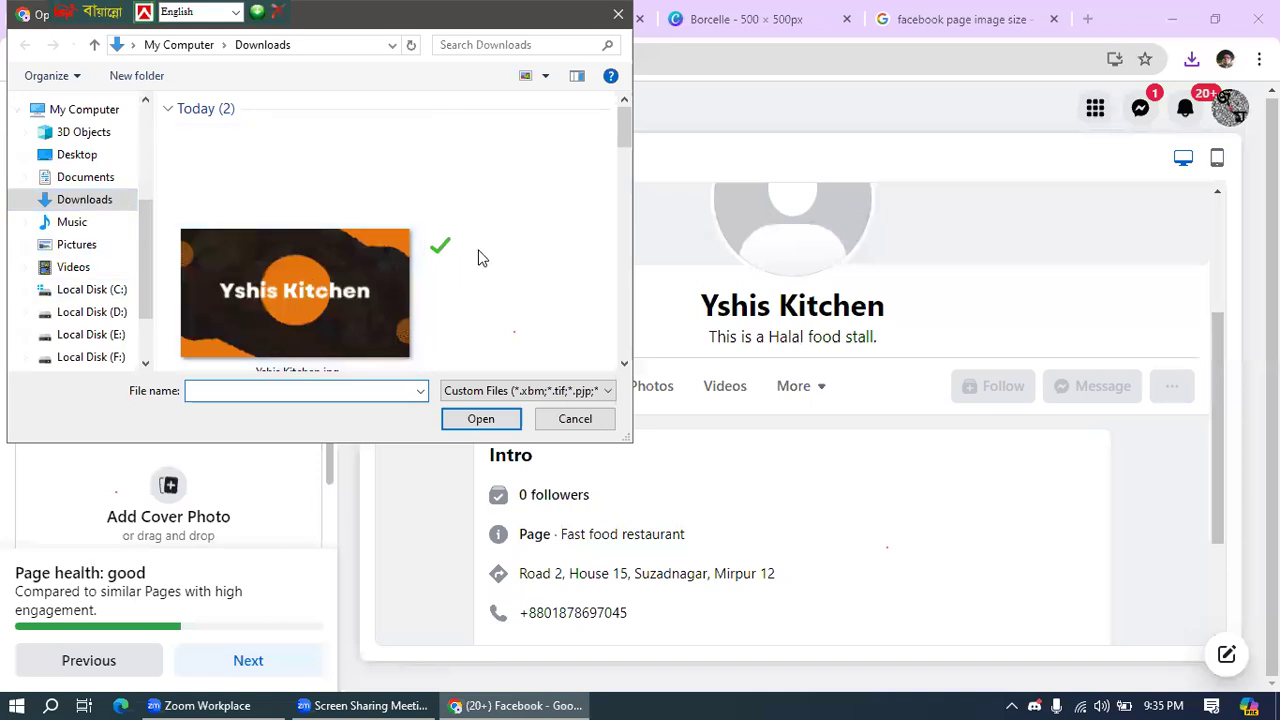
scroll(508, 245, "down", 1)
scroll(510, 242, "down", 3)
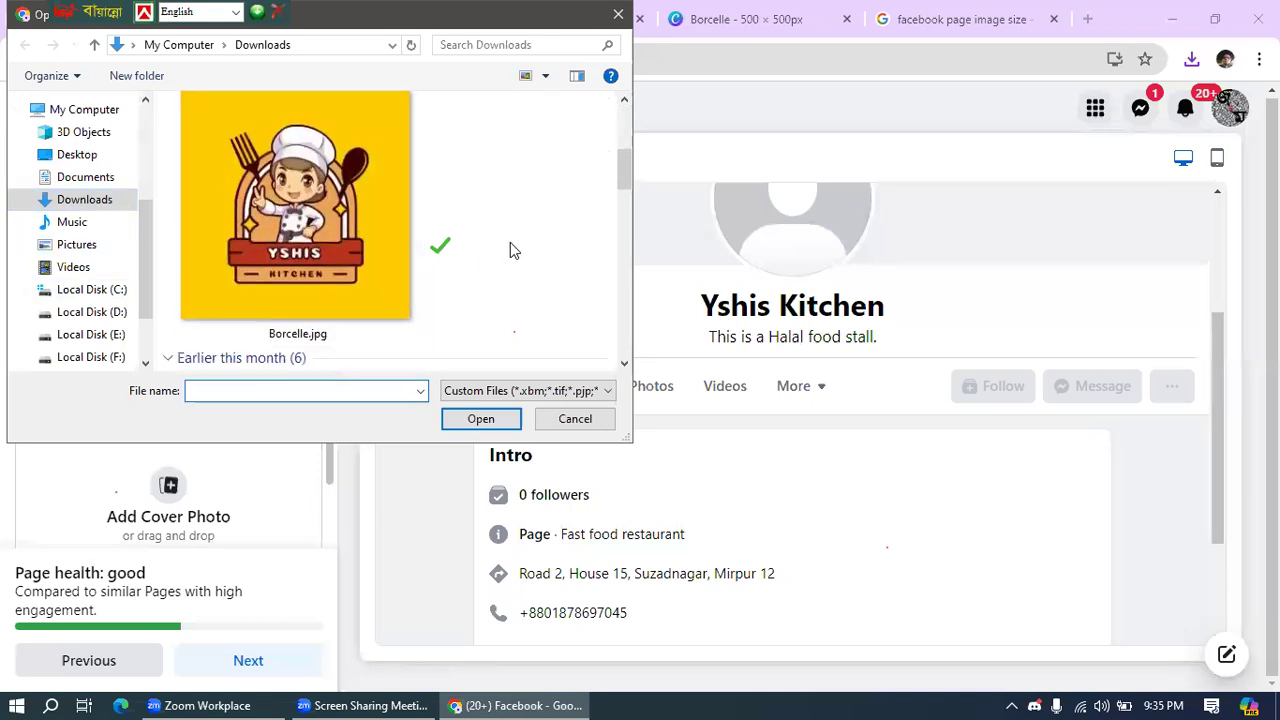
left_click(270, 195)
left_click(486, 420)
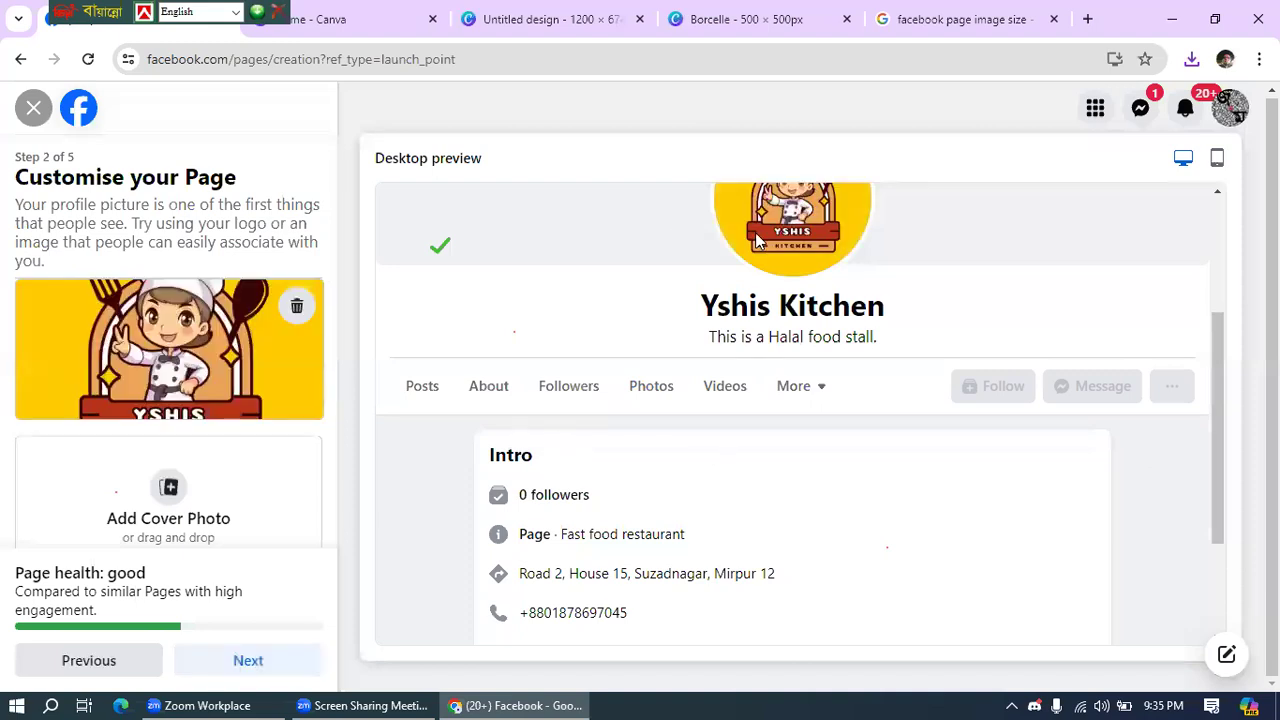
- Upload Yshis Kitchen.jpg as the cover photo and reposition it so the title shows above the logo
left_click(166, 489)
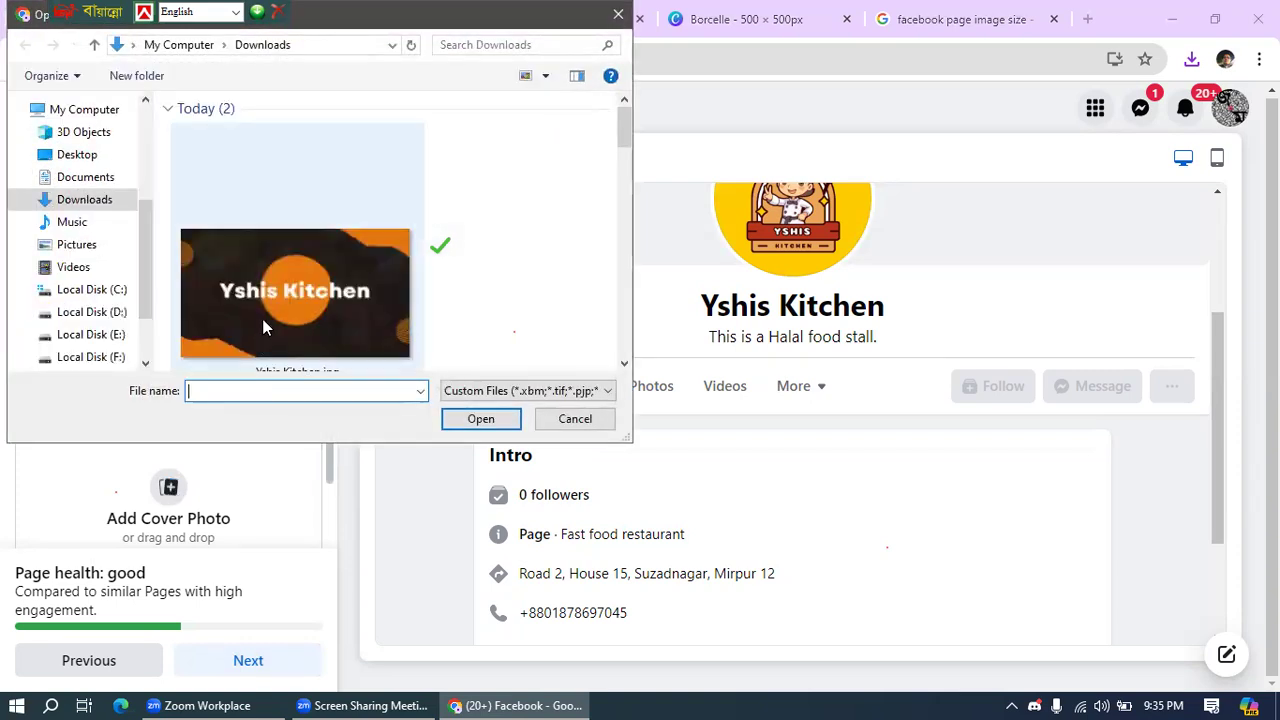
left_click(270, 302)
left_click(484, 422)
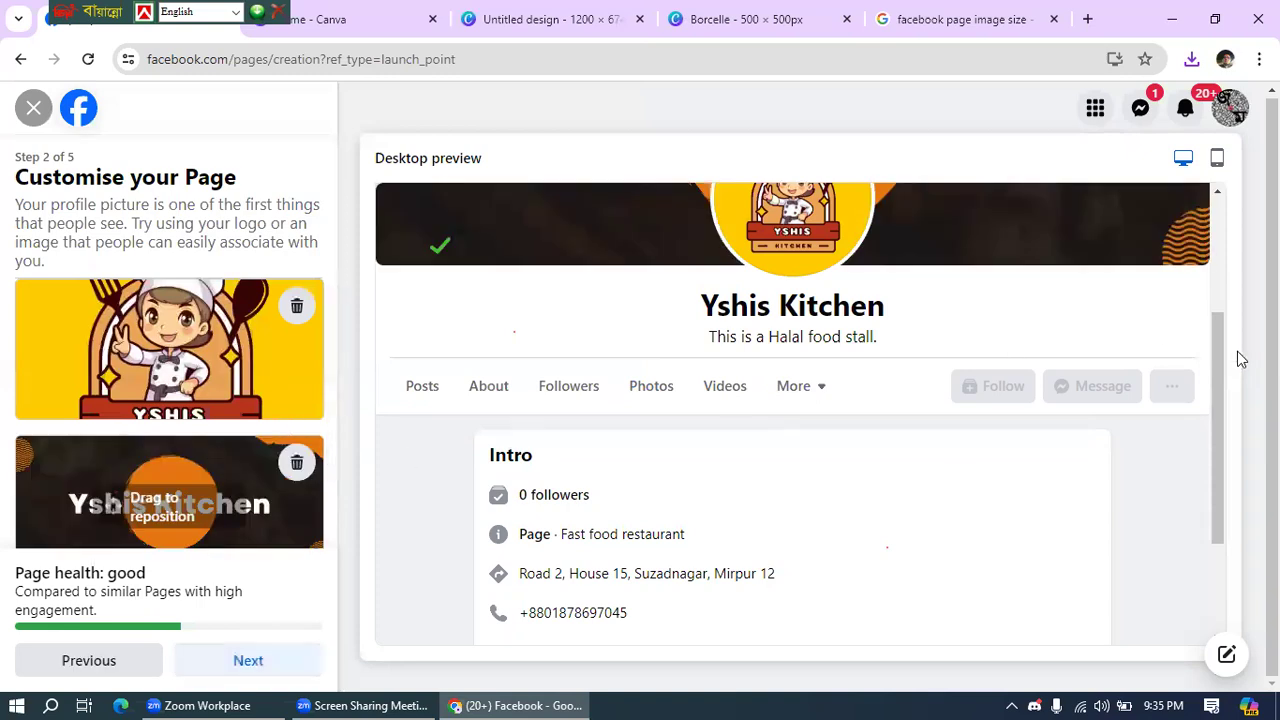
left_click_drag(1217, 366, 1213, 222)
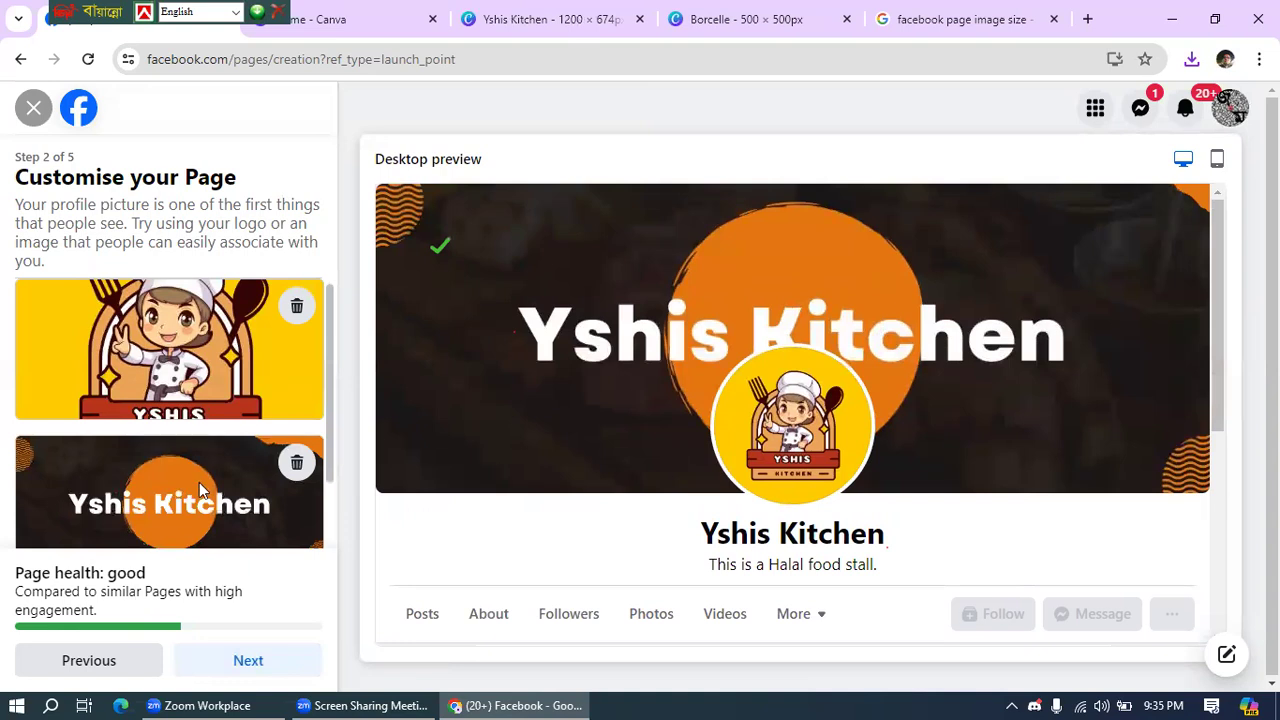
mouse_move(186, 500)
left_mouse_down()
mouse_move(186, 473)
mouse_move(189, 506)
left_mouse_up()
mouse_move(189, 506)
left_mouse_down()
mouse_move(189, 491)
mouse_move(190, 506)
left_mouse_up()
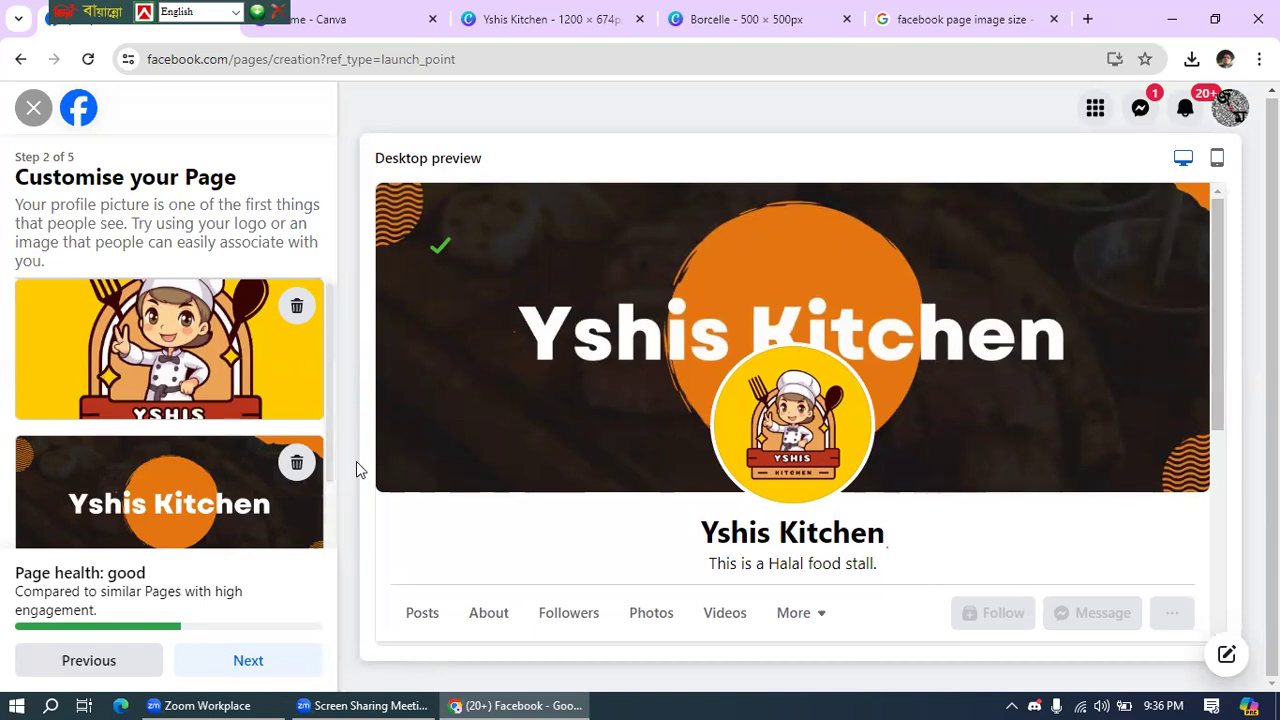
scroll(330, 458, "down", 1)
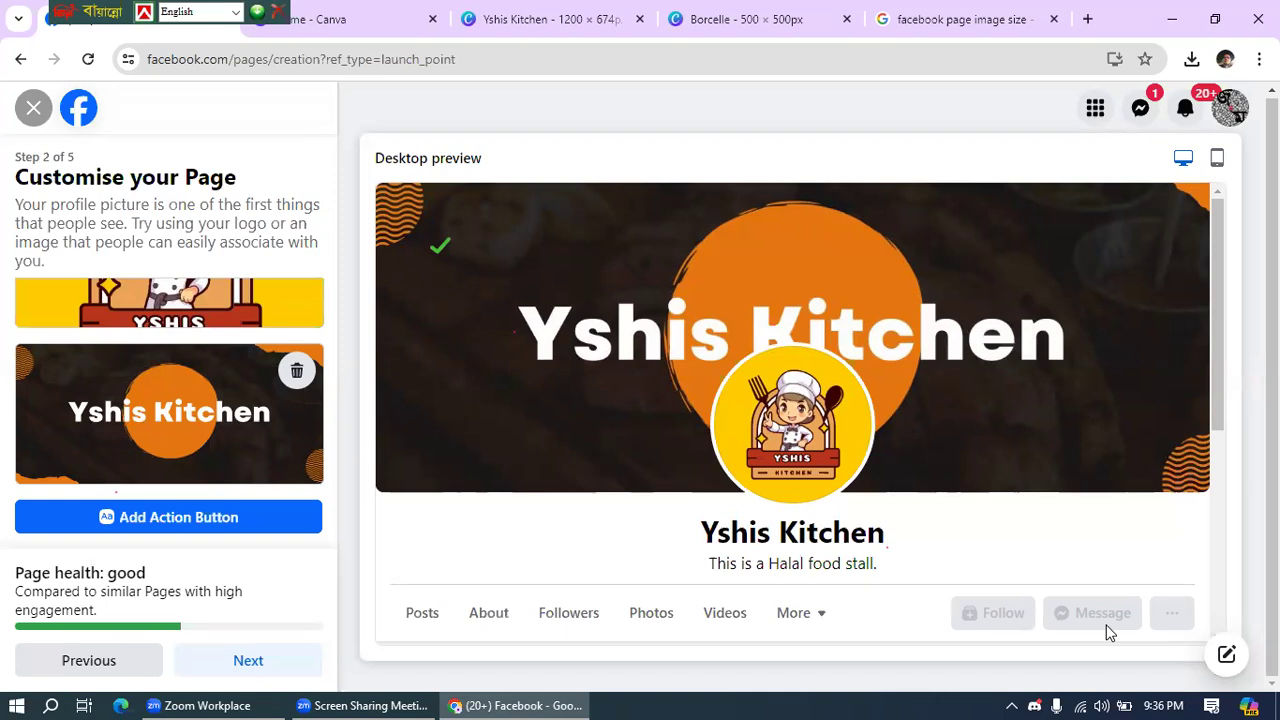
left_click(162, 524)
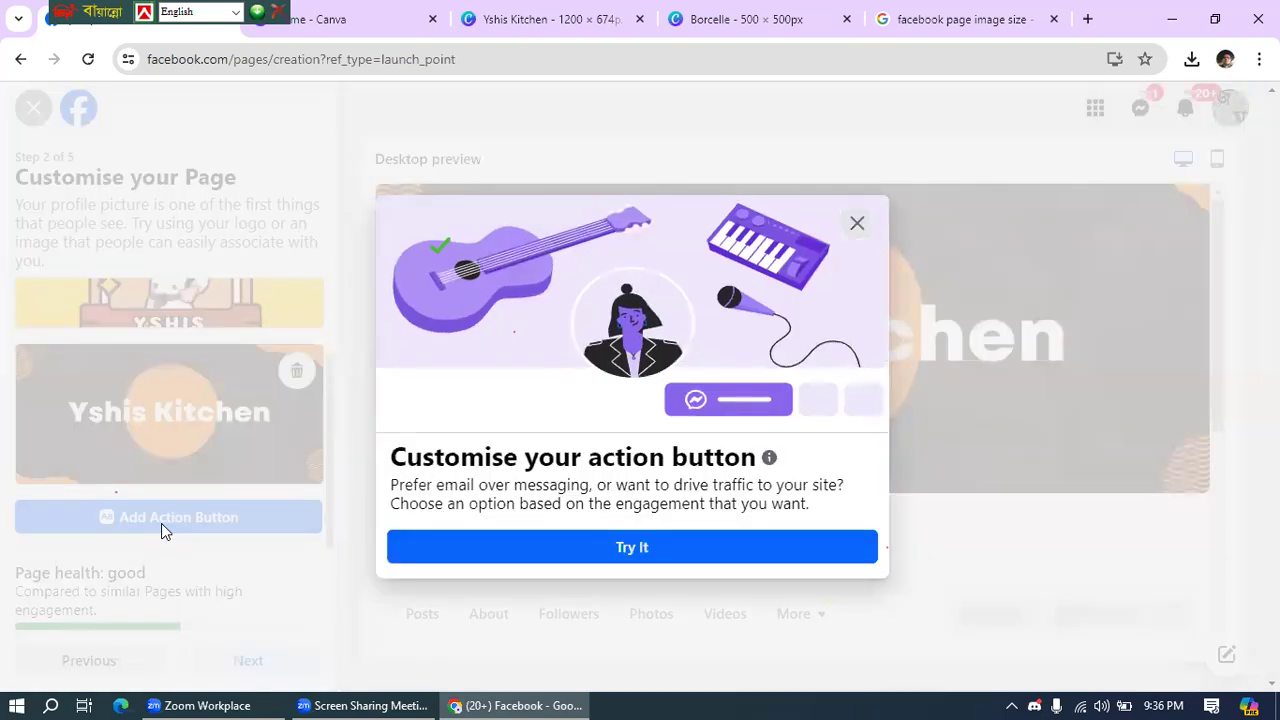
left_click(649, 546)
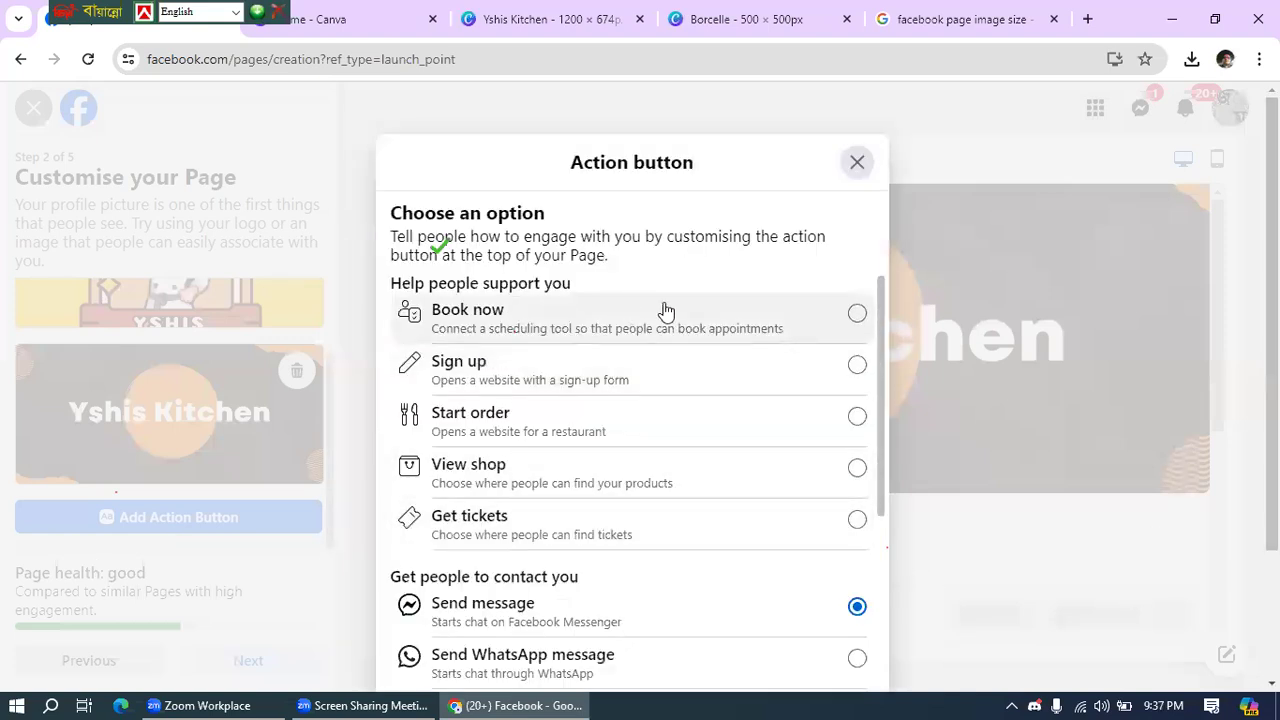
scroll(668, 320, "down", 5)
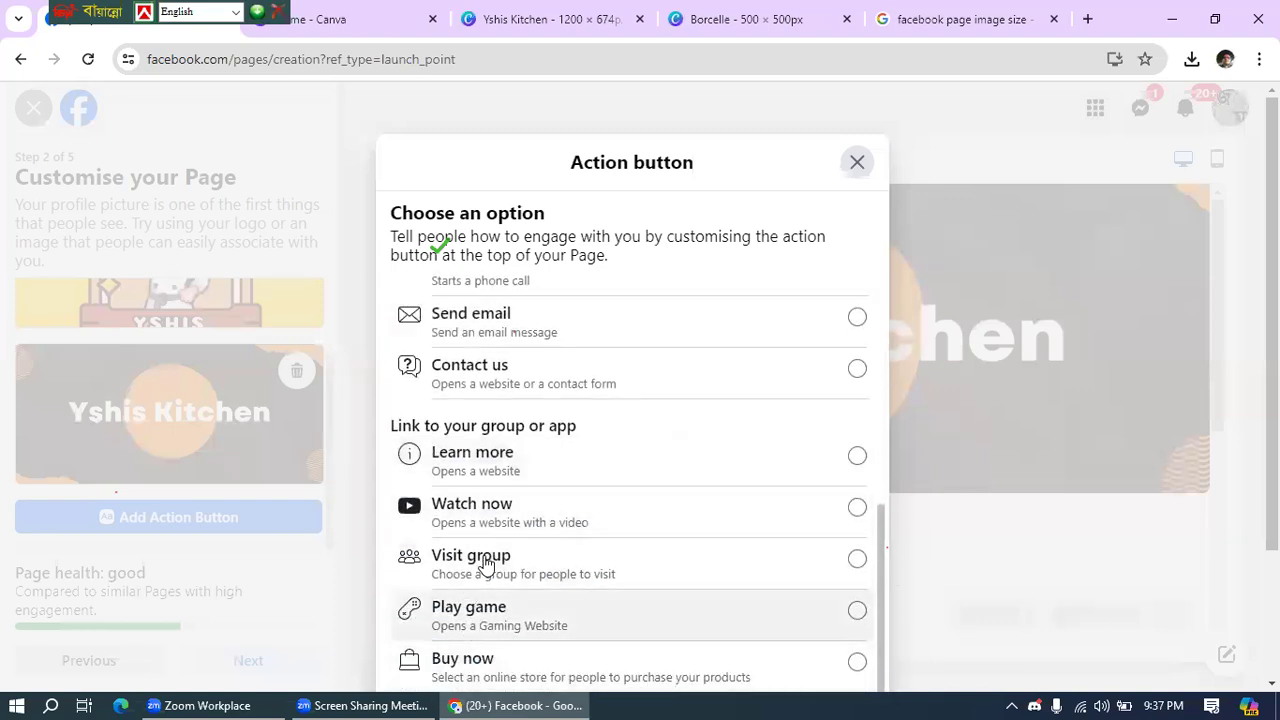
scroll(604, 535, "up", 5)
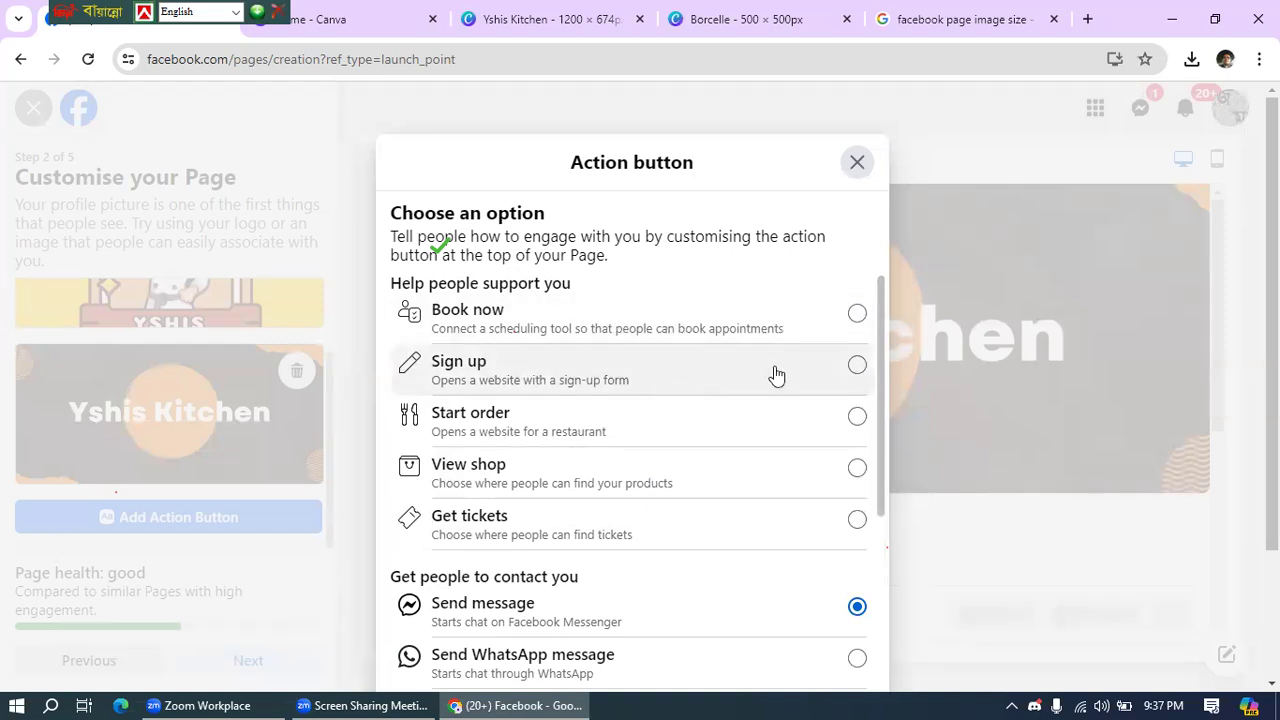
scroll(778, 376, "down", 1)
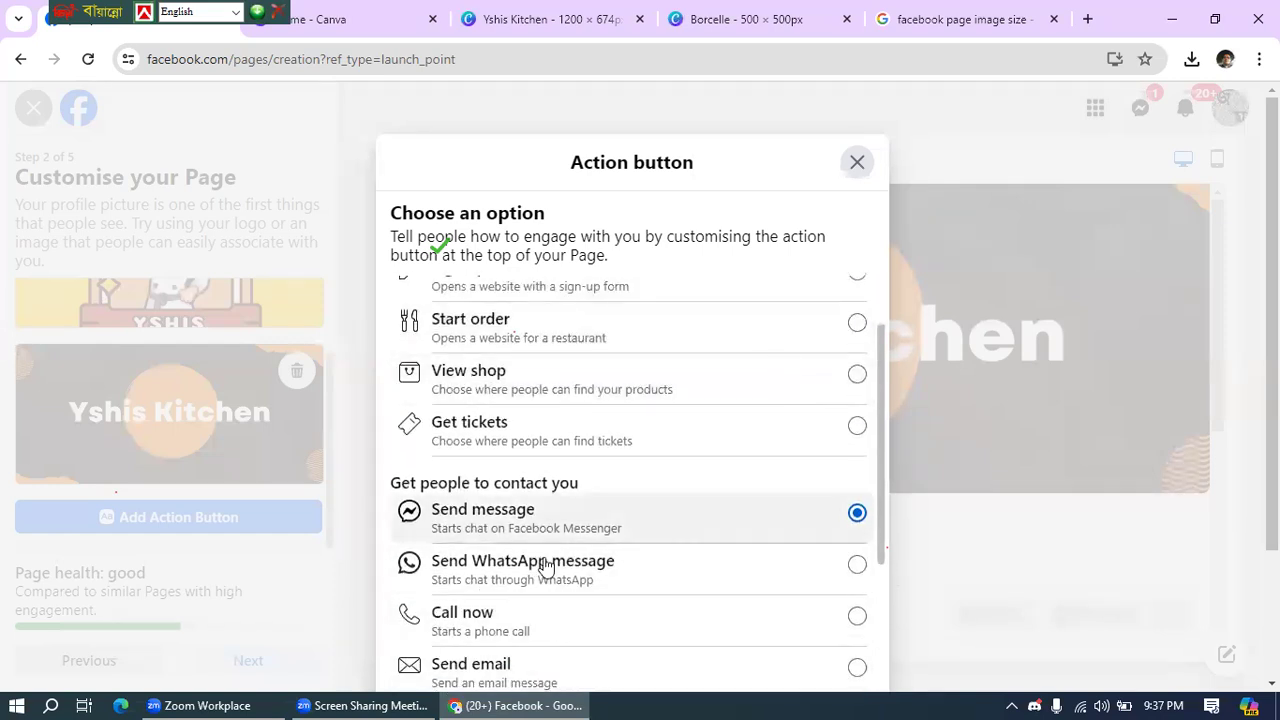
scroll(622, 508, "up", 2)
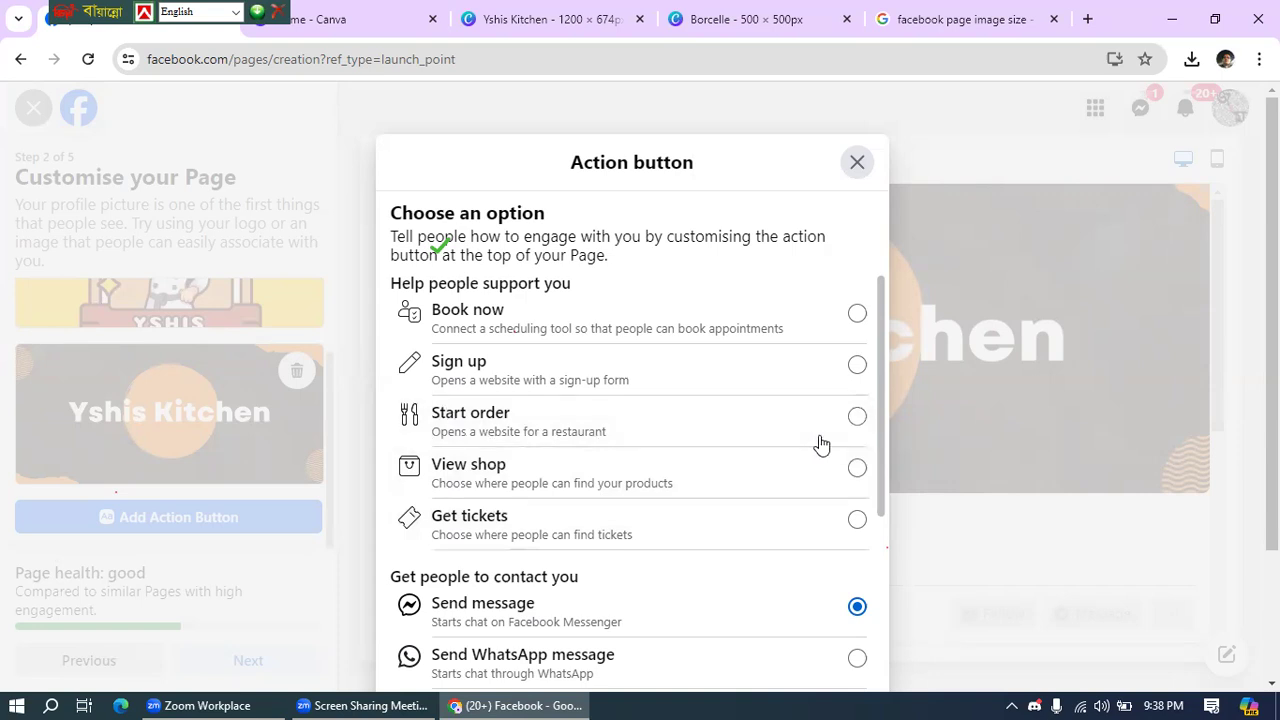
- Select Start order as the action button option and scroll down to the Next button
left_click(857, 417)
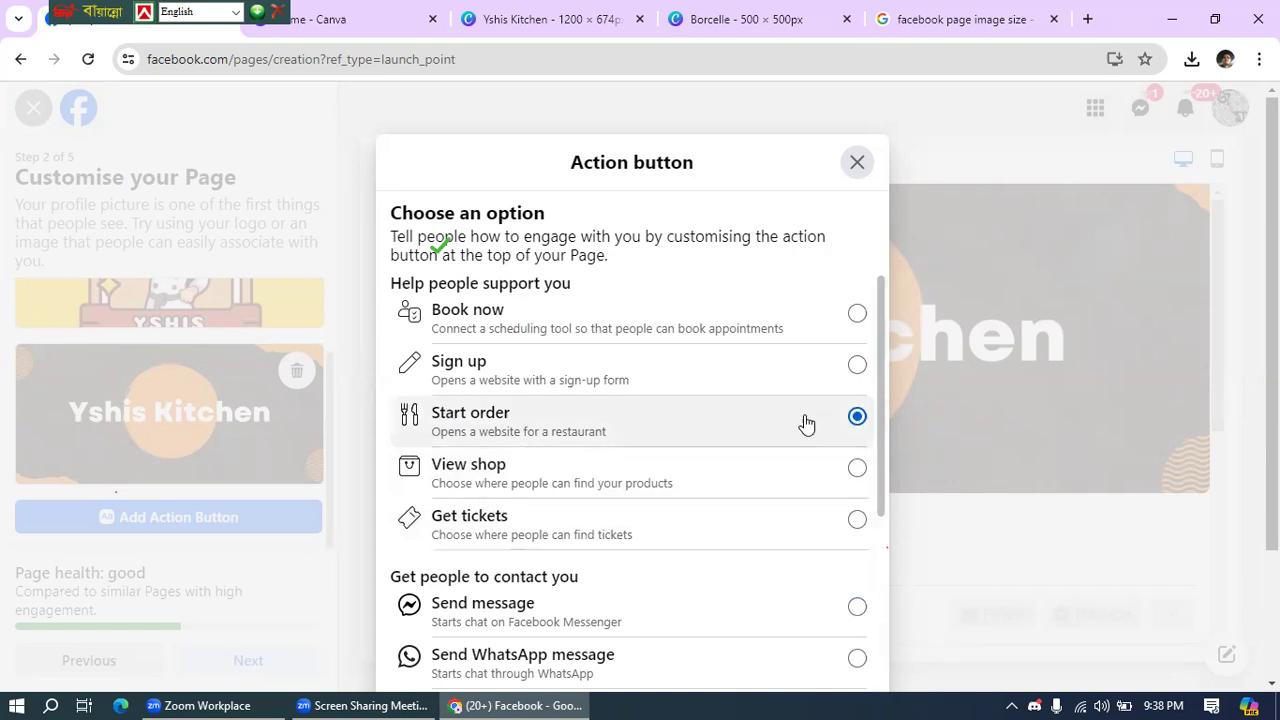
scroll(657, 449, "down", 1)
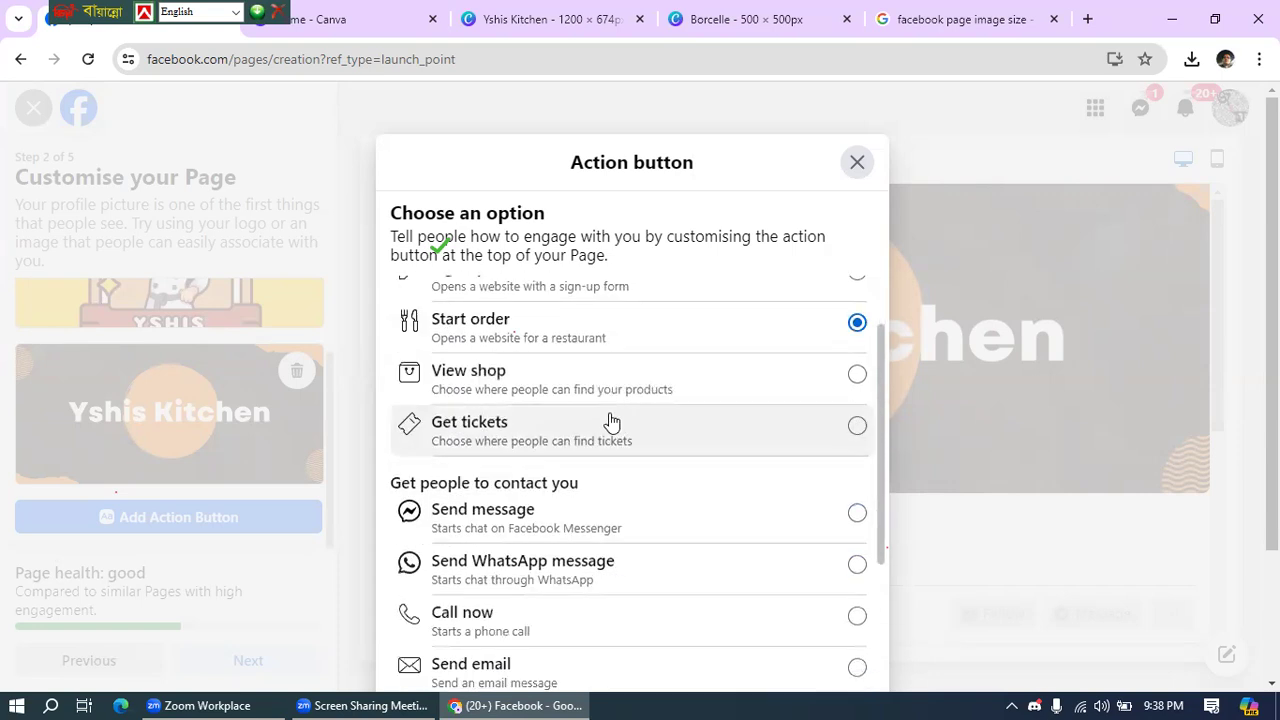
scroll(760, 366, "down", 2)
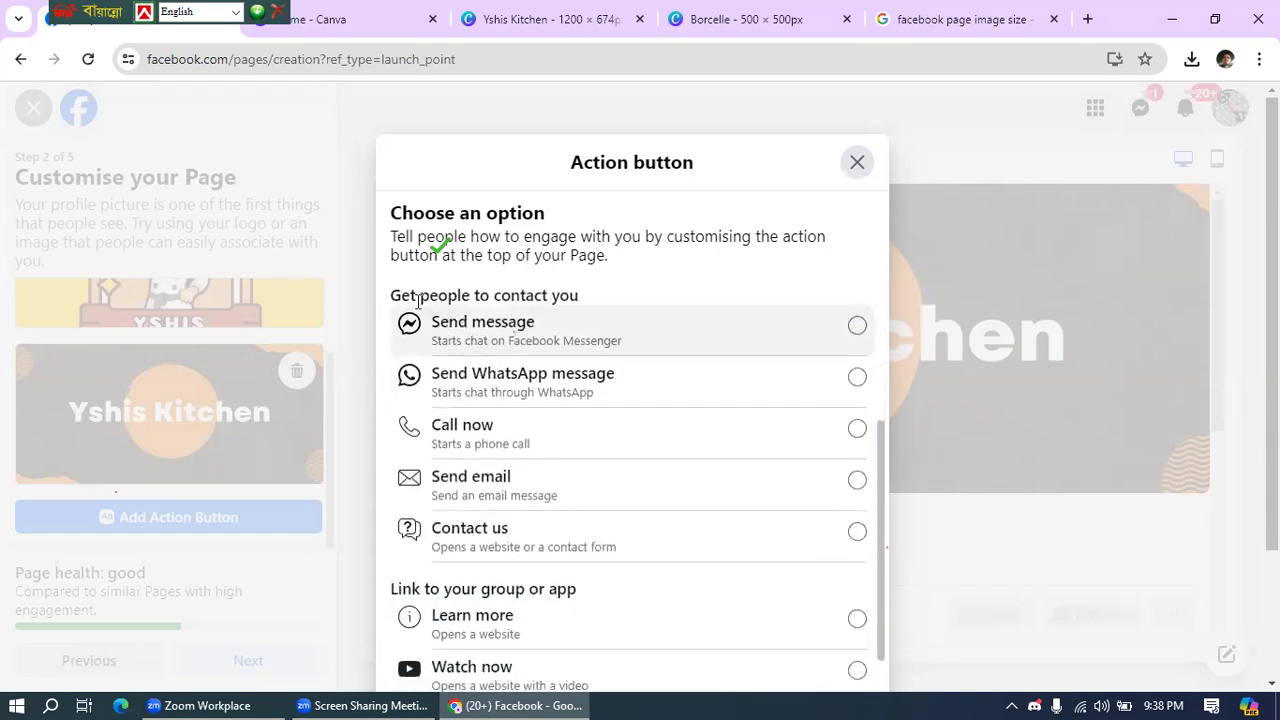
left_click(858, 327)
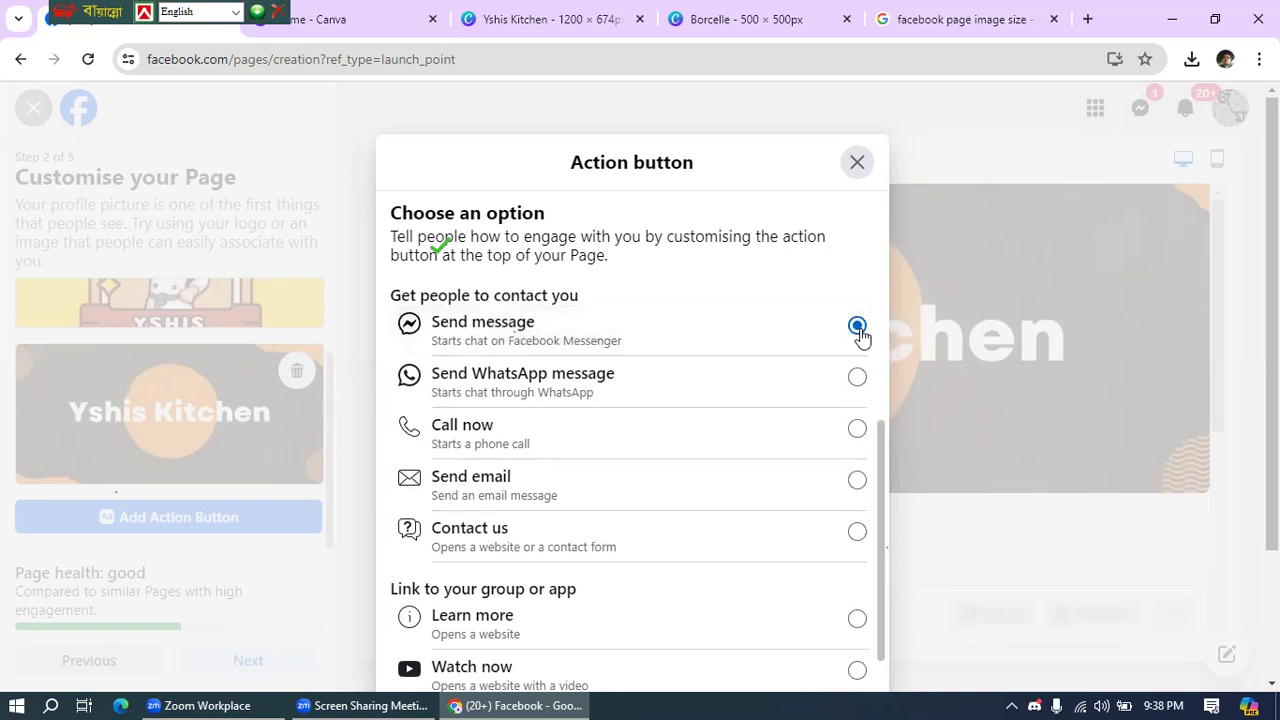
scroll(731, 377, "up", 2)
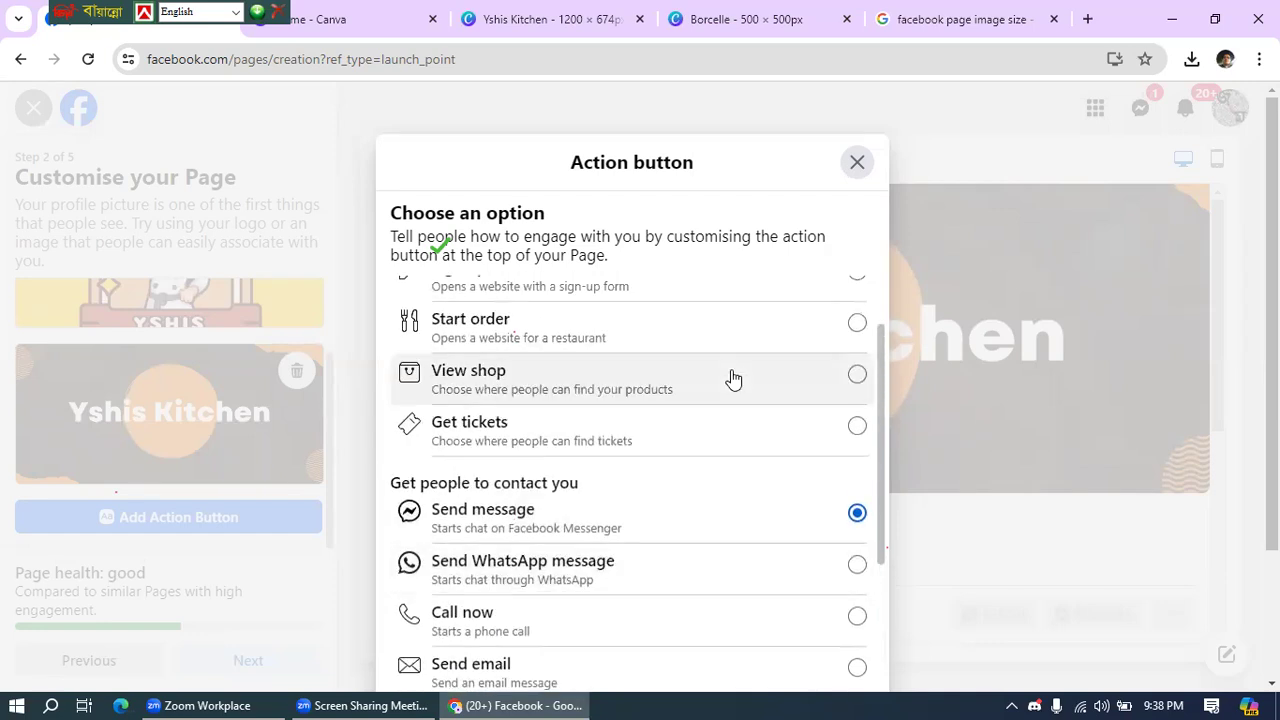
scroll(445, 345, "up", 1)
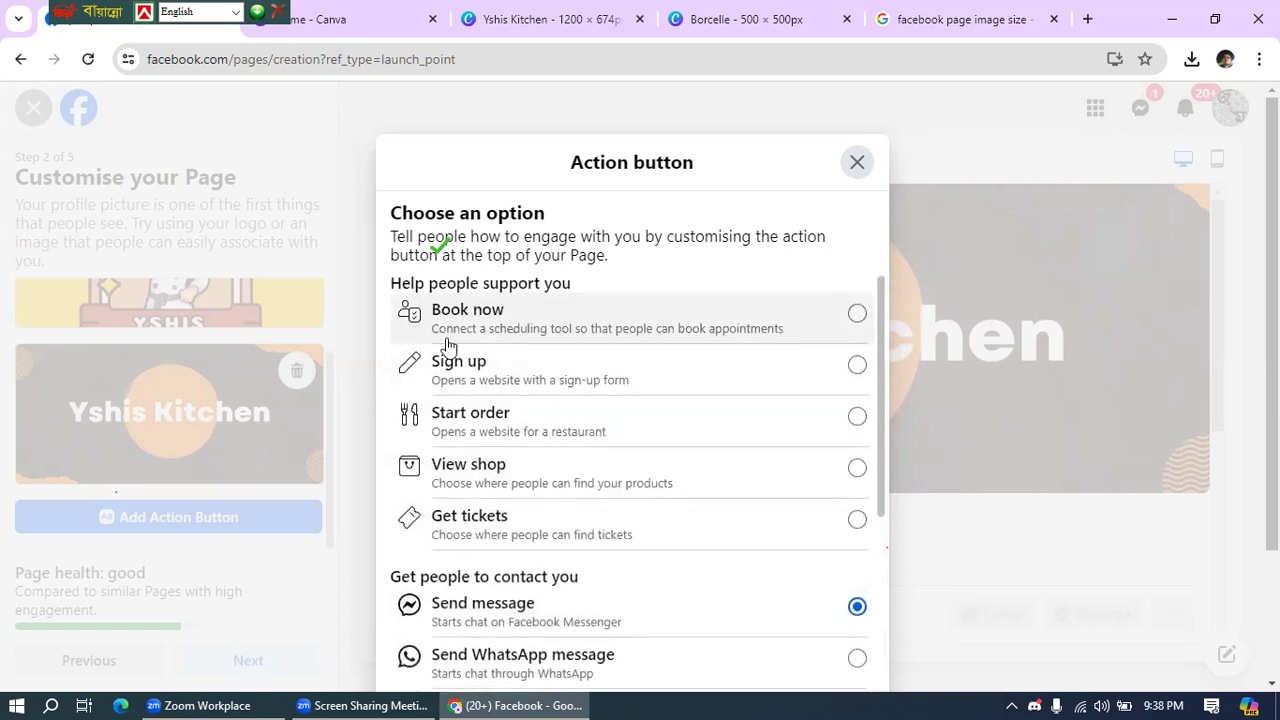
left_click(857, 418)
scroll(677, 434, "down", 2)
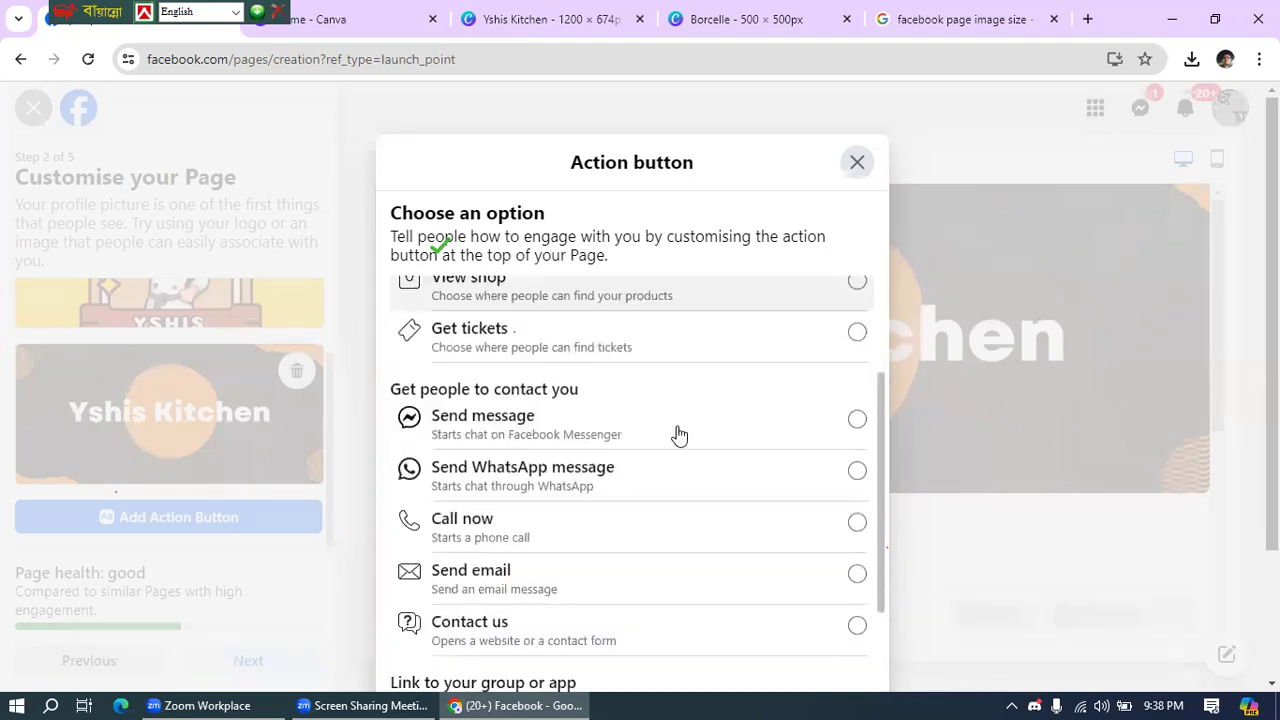
scroll(677, 434, "down", 1)
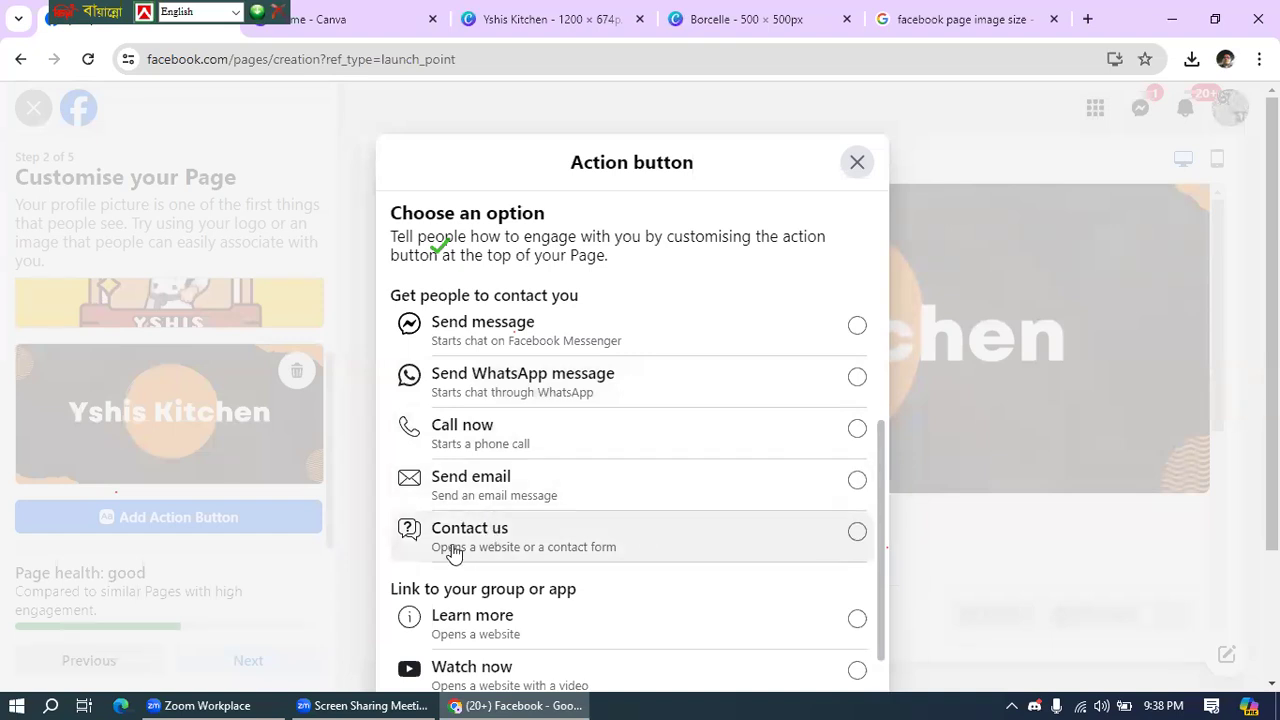
scroll(452, 553, "down", 3)
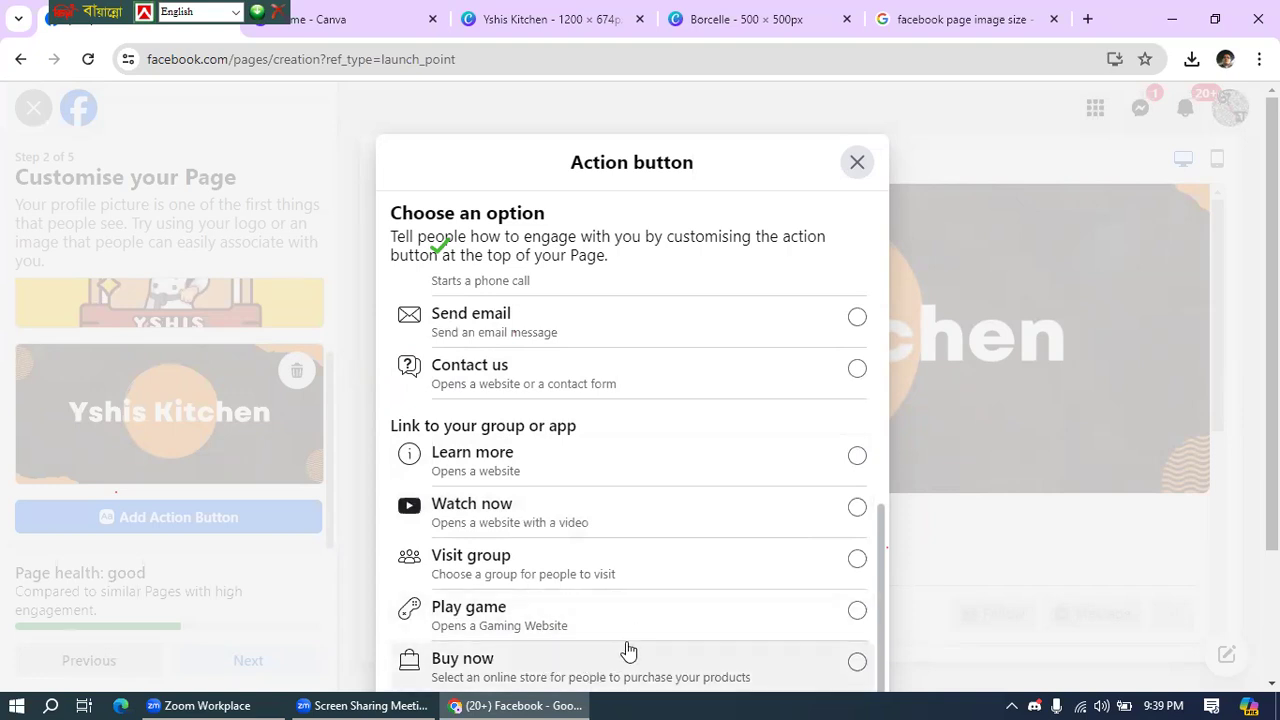
scroll(643, 469, "up", 3)
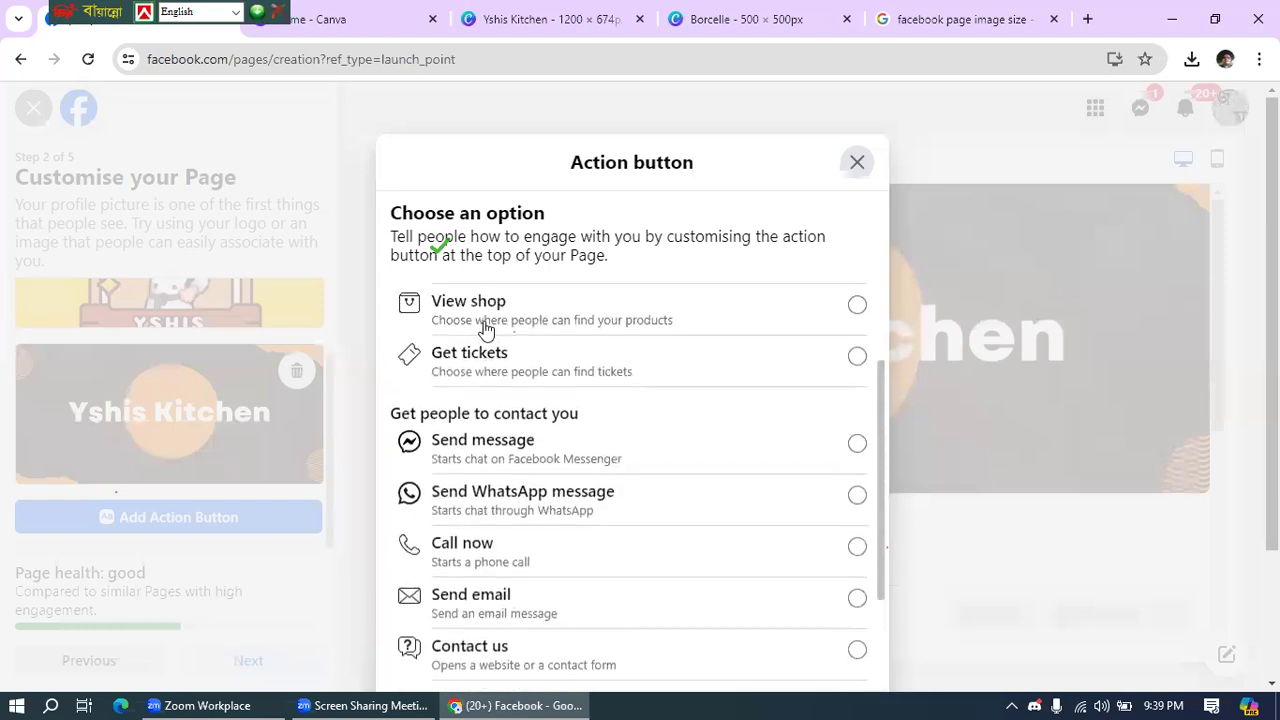
scroll(494, 440, "up", 2)
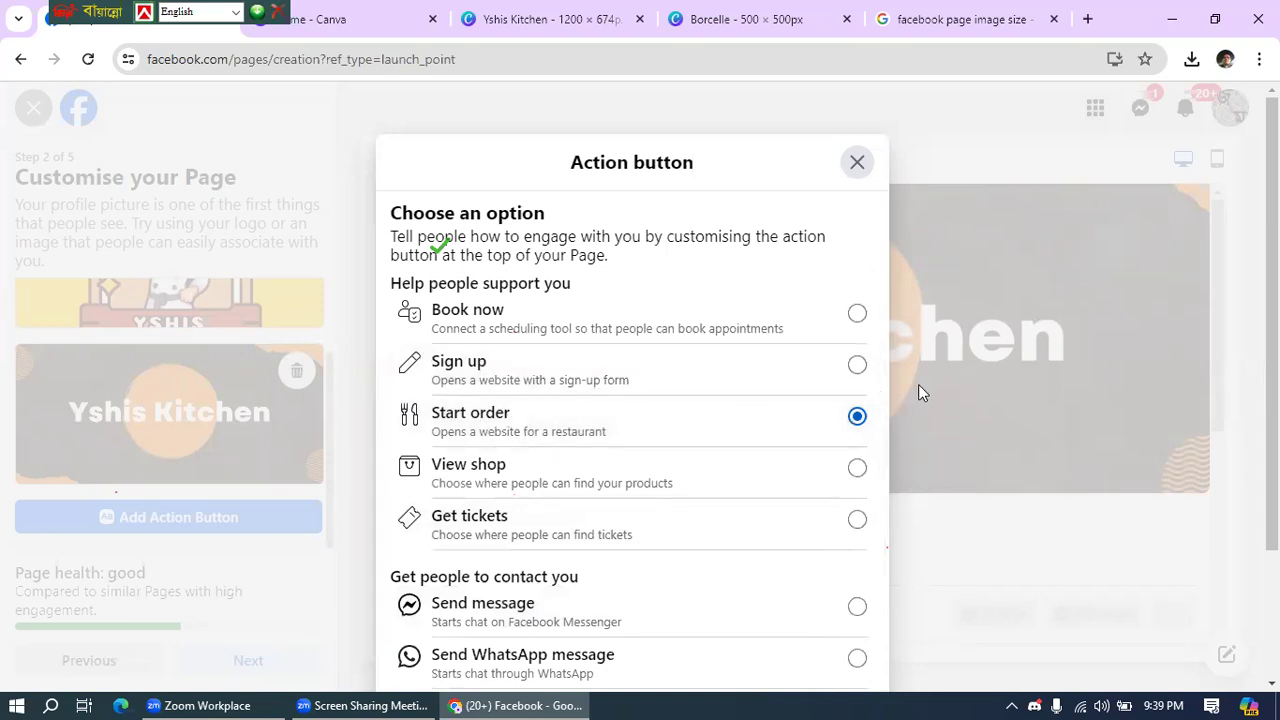
scroll(918, 384, "down", 2)
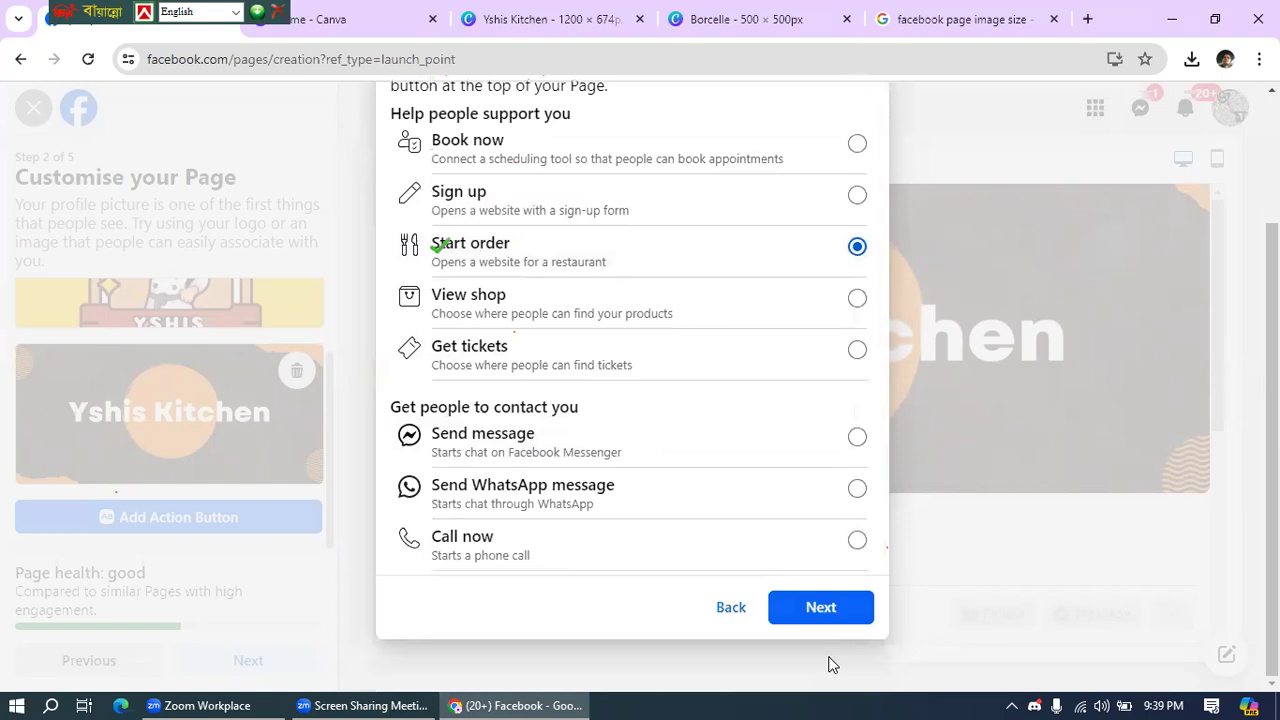
left_click(817, 608)
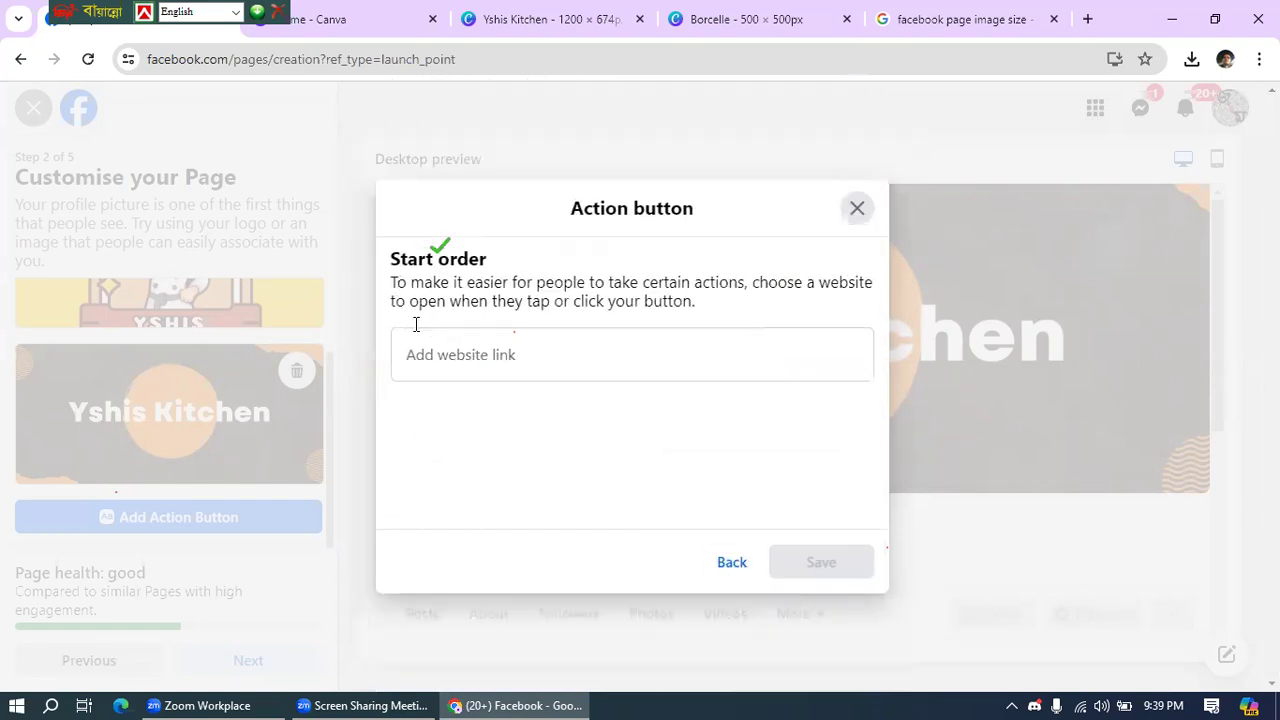
left_click(615, 360)
type("www")
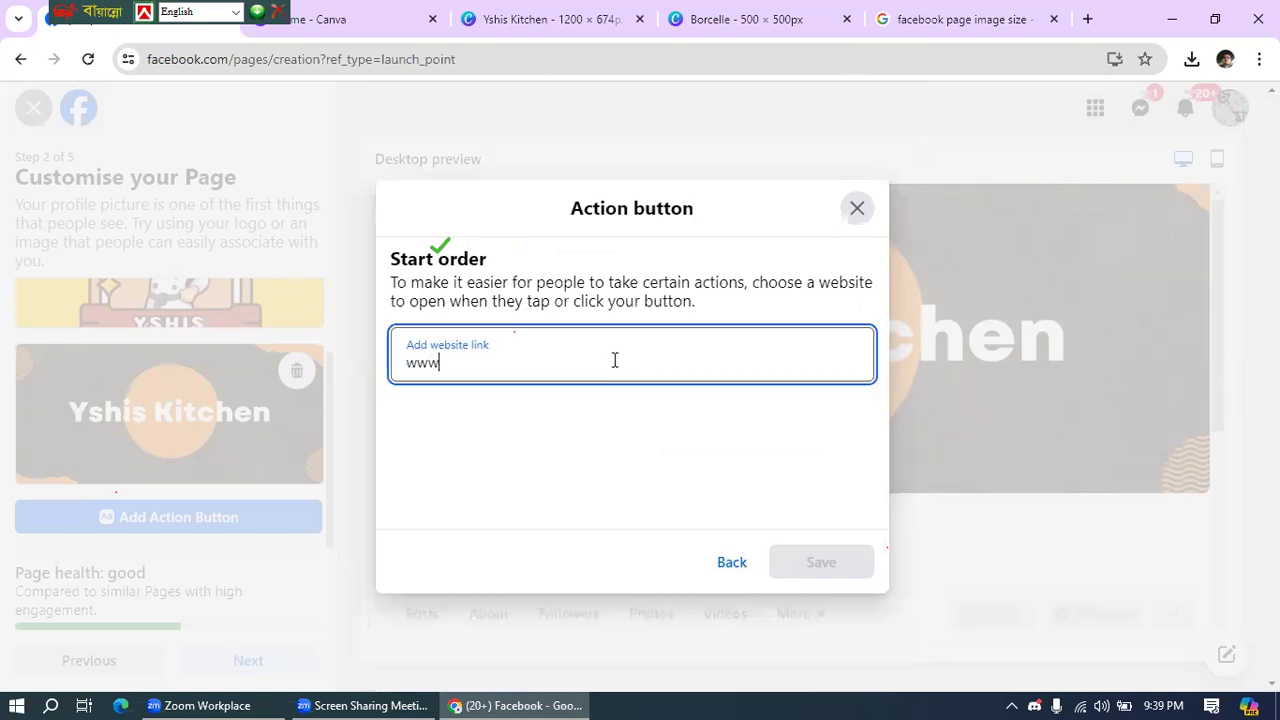
type(".edu,")
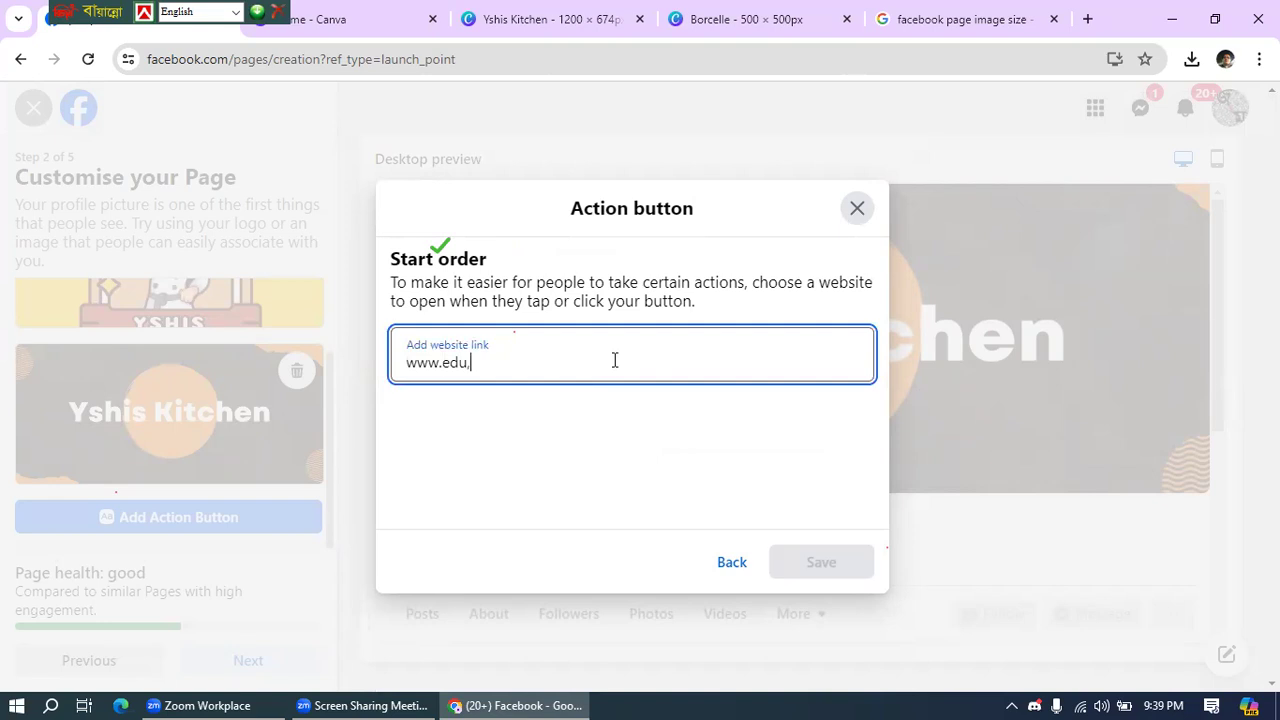
key("BackSpace")
type(".leaditb")
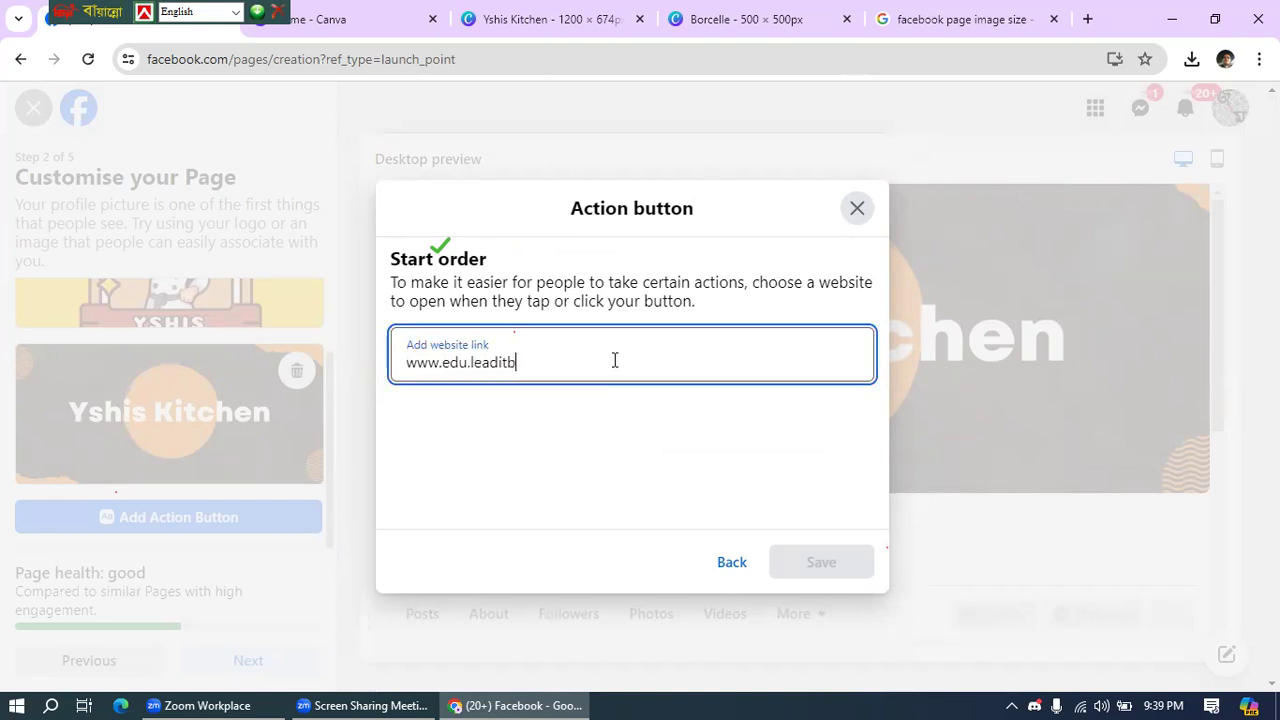
type(".com")
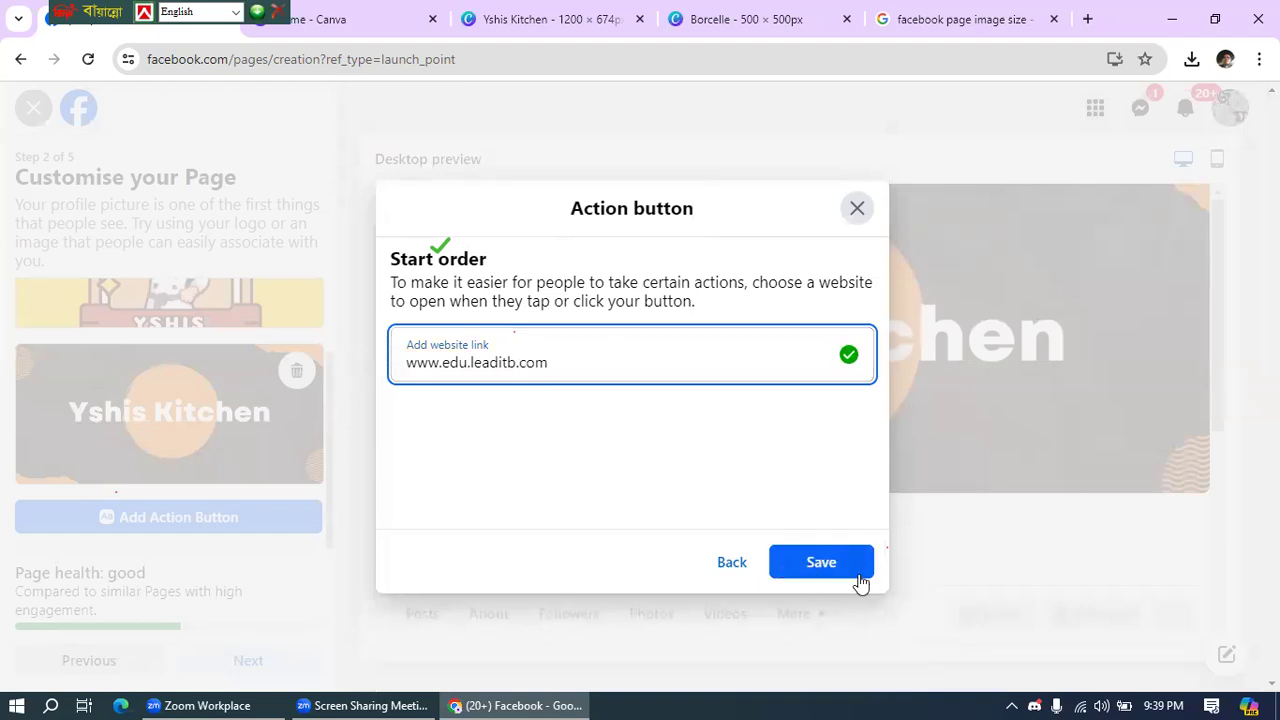
left_click(831, 567)
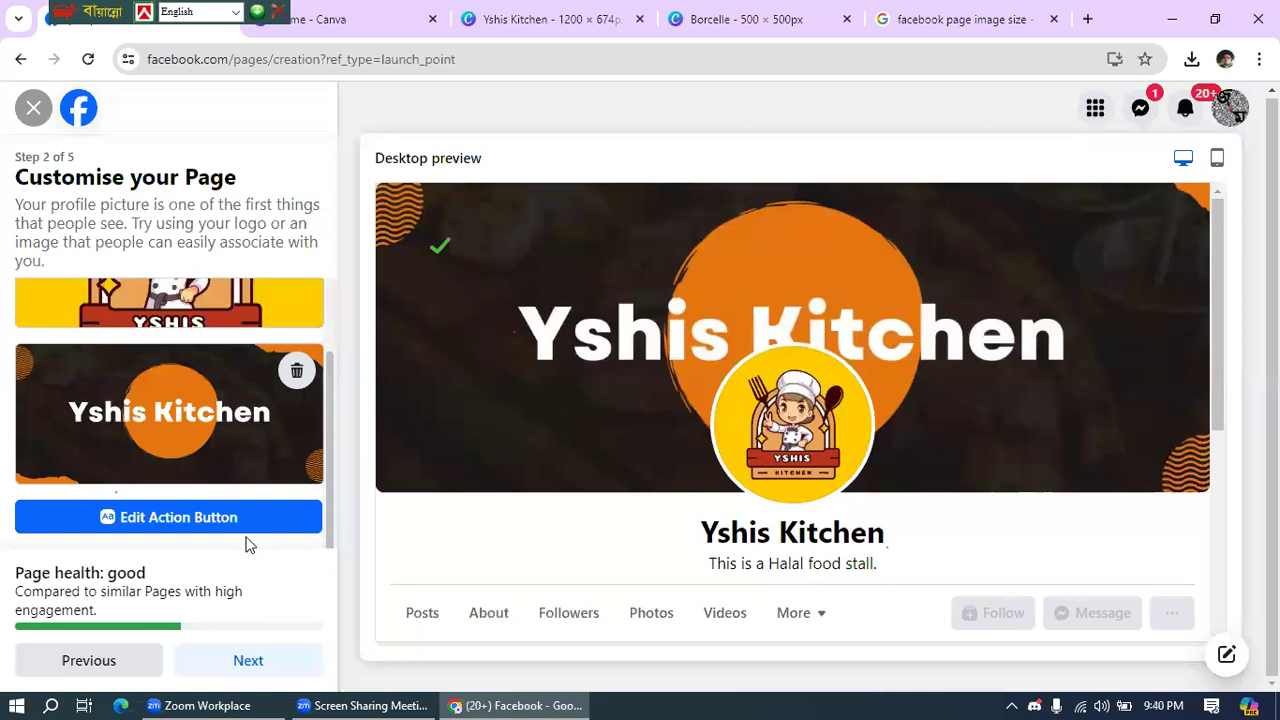
- Advance the Page setup to step 3 of 5, Connect WhatsApp to your Page
left_click(250, 664)
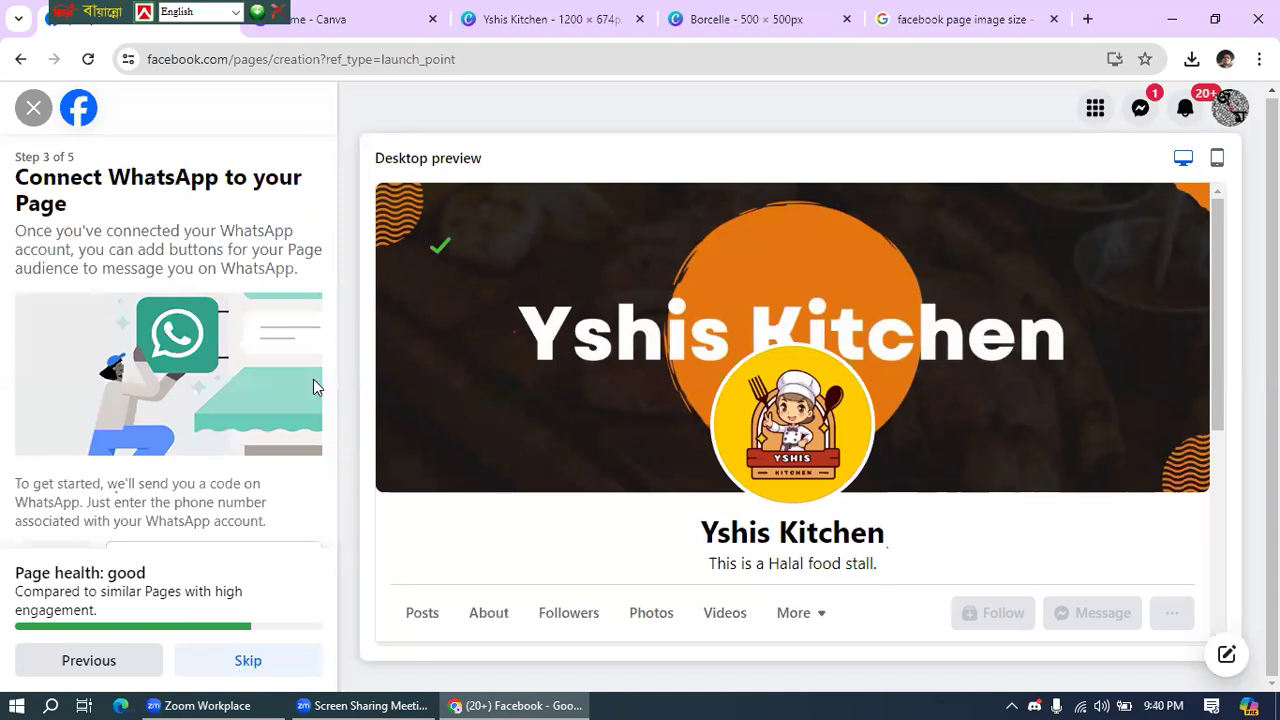
scroll(285, 400, "down", 1)
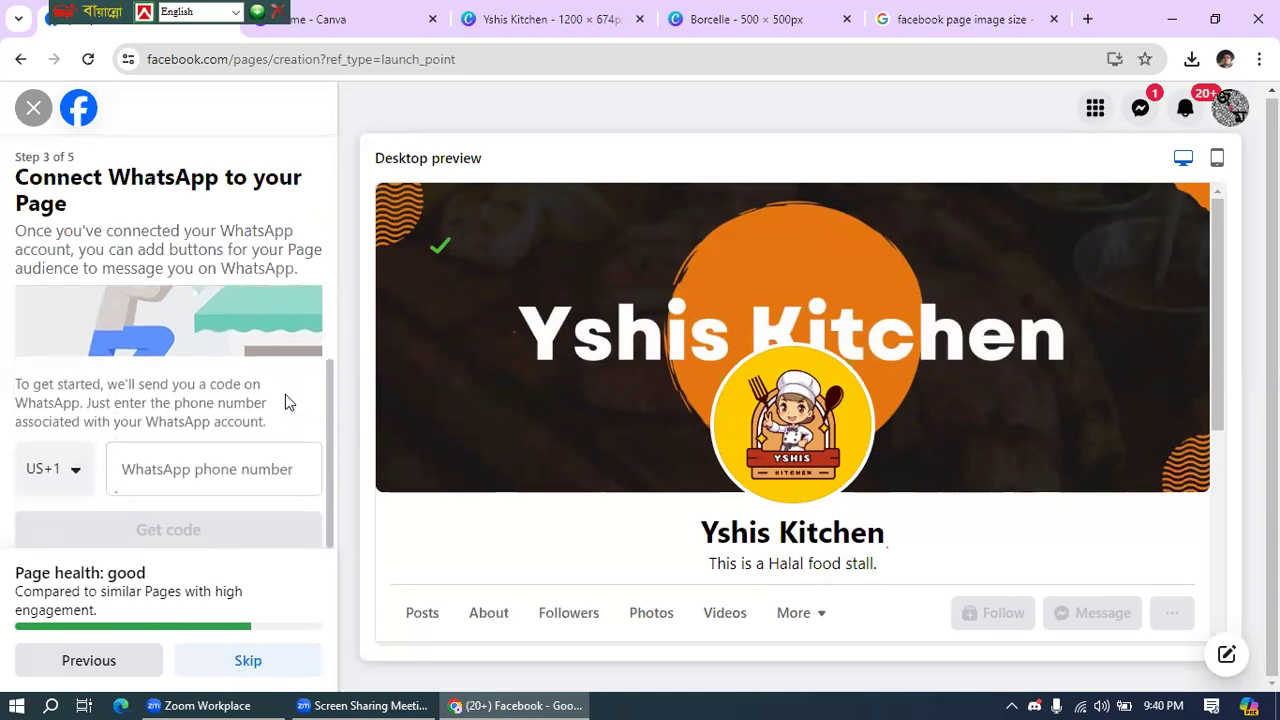
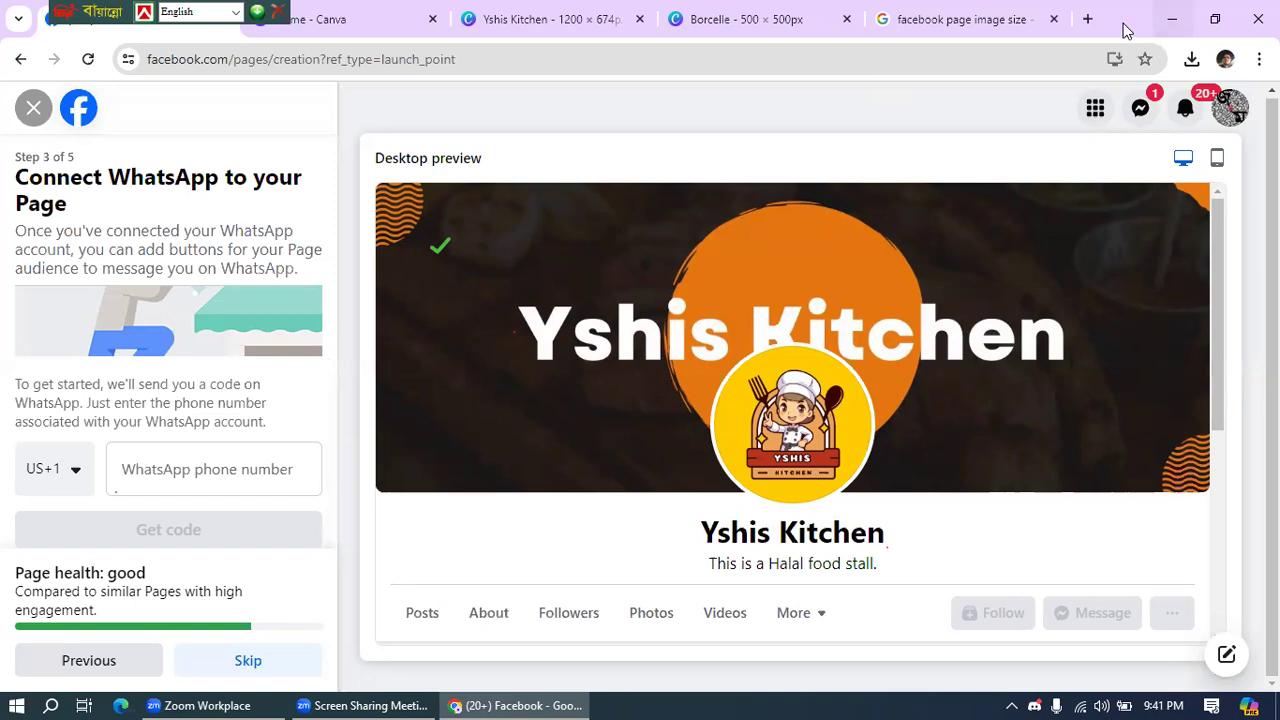
- Restore down the Chrome window and open a new blank tab beside Facebook
left_click(1215, 19)
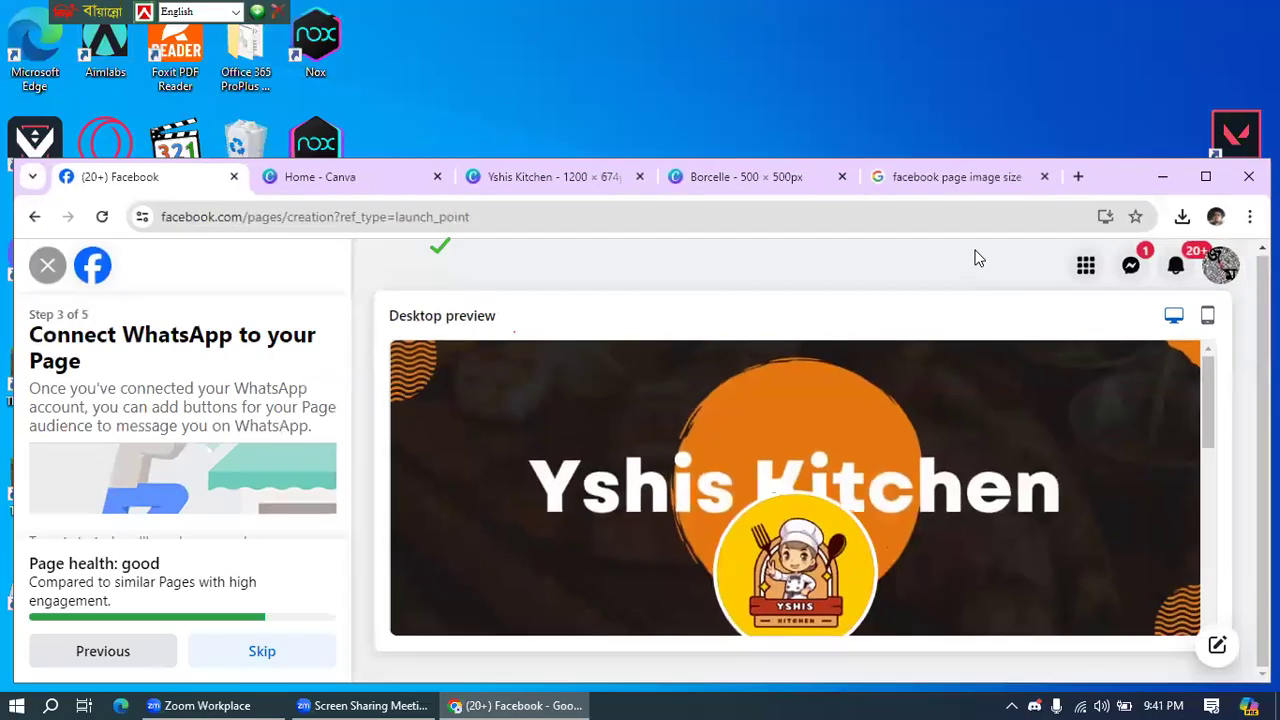
left_click(1079, 180)
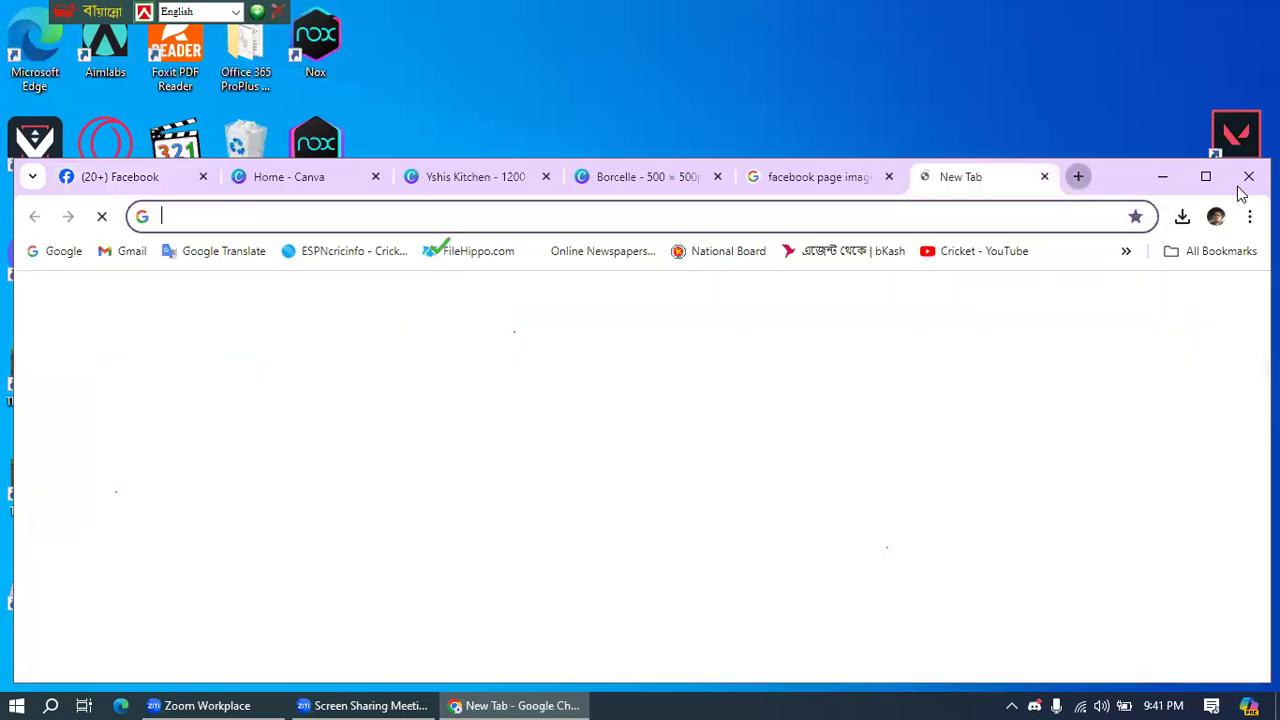
- Search Google for 'business whatsapp' and show the image results
type("busi")
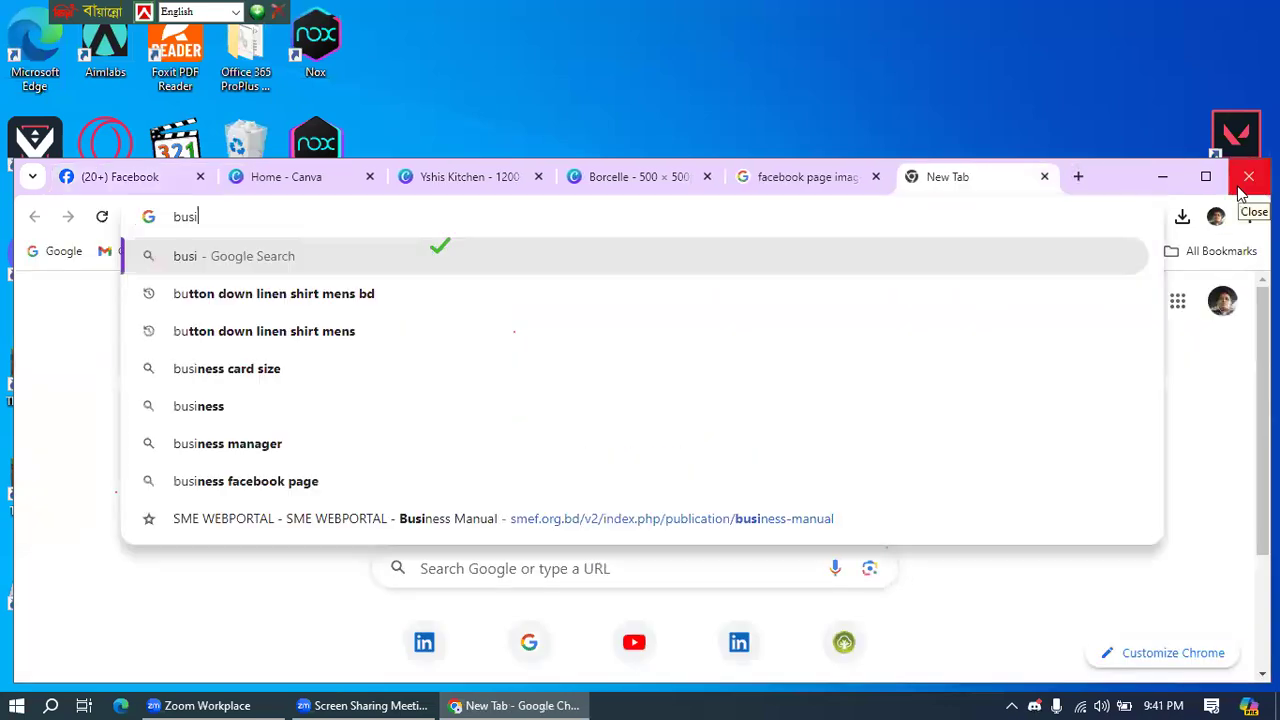
type("ness w")
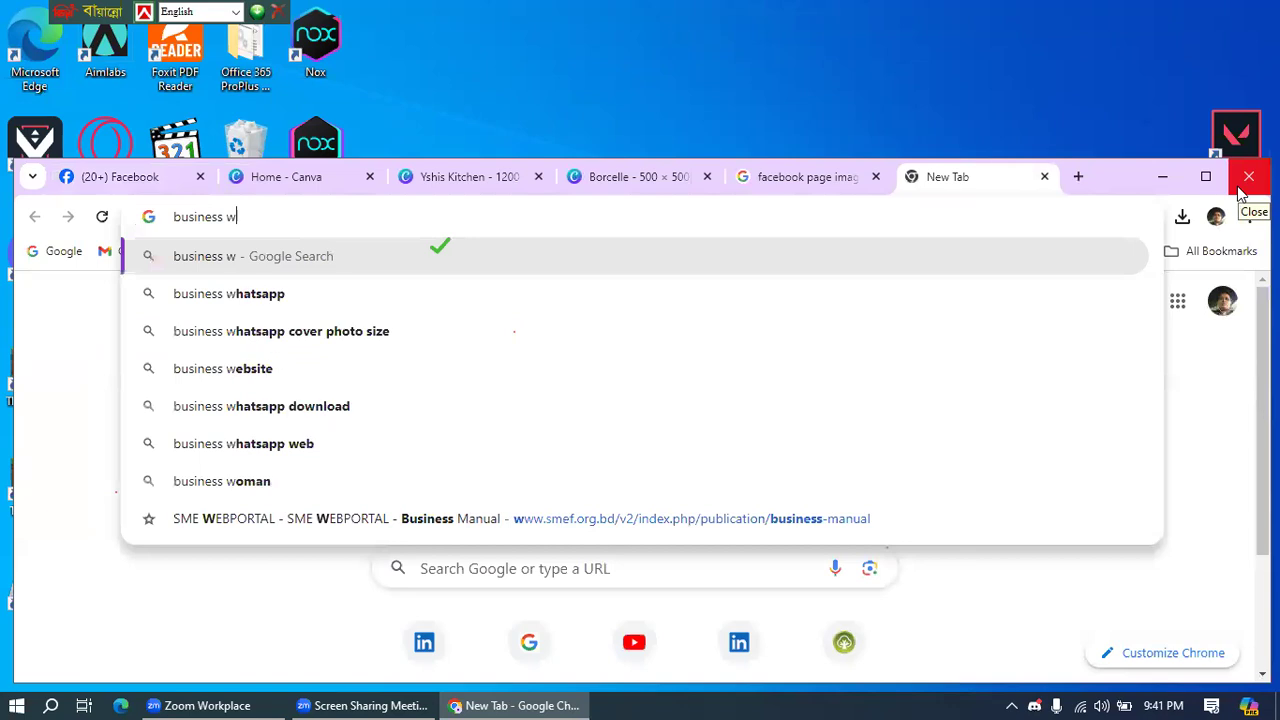
type("hat")
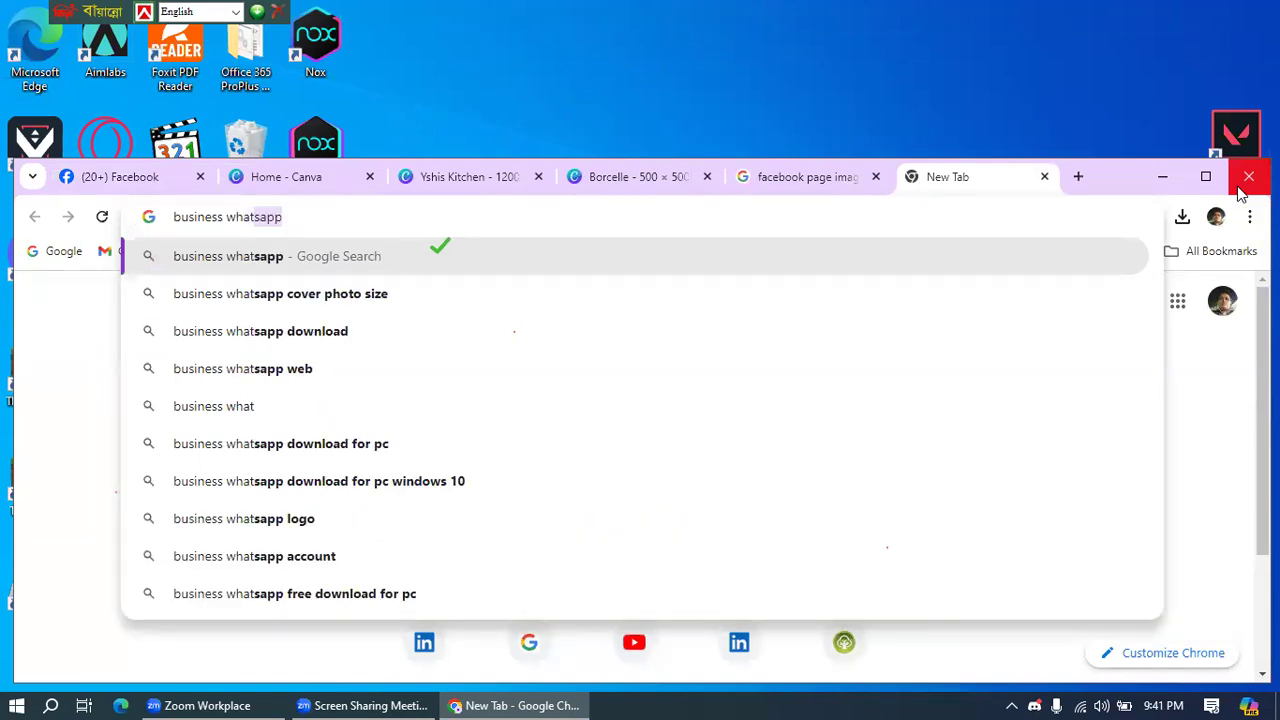
key("Return")
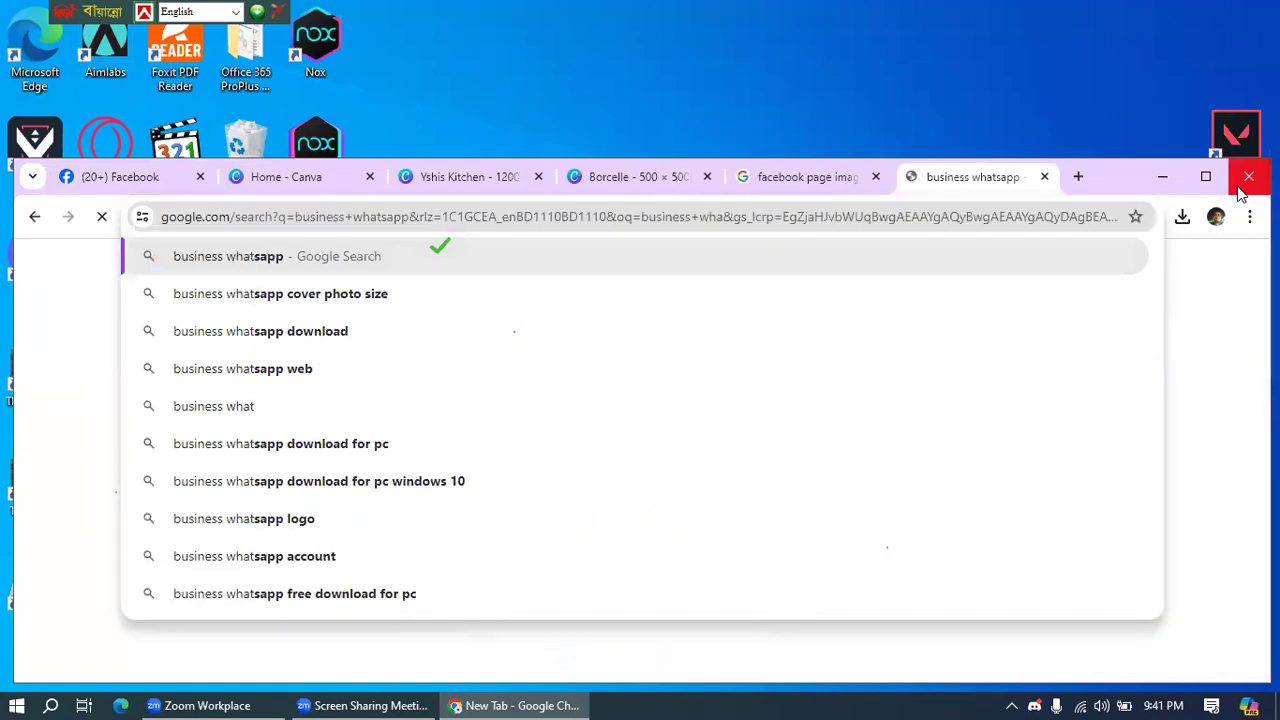
left_click(247, 344)
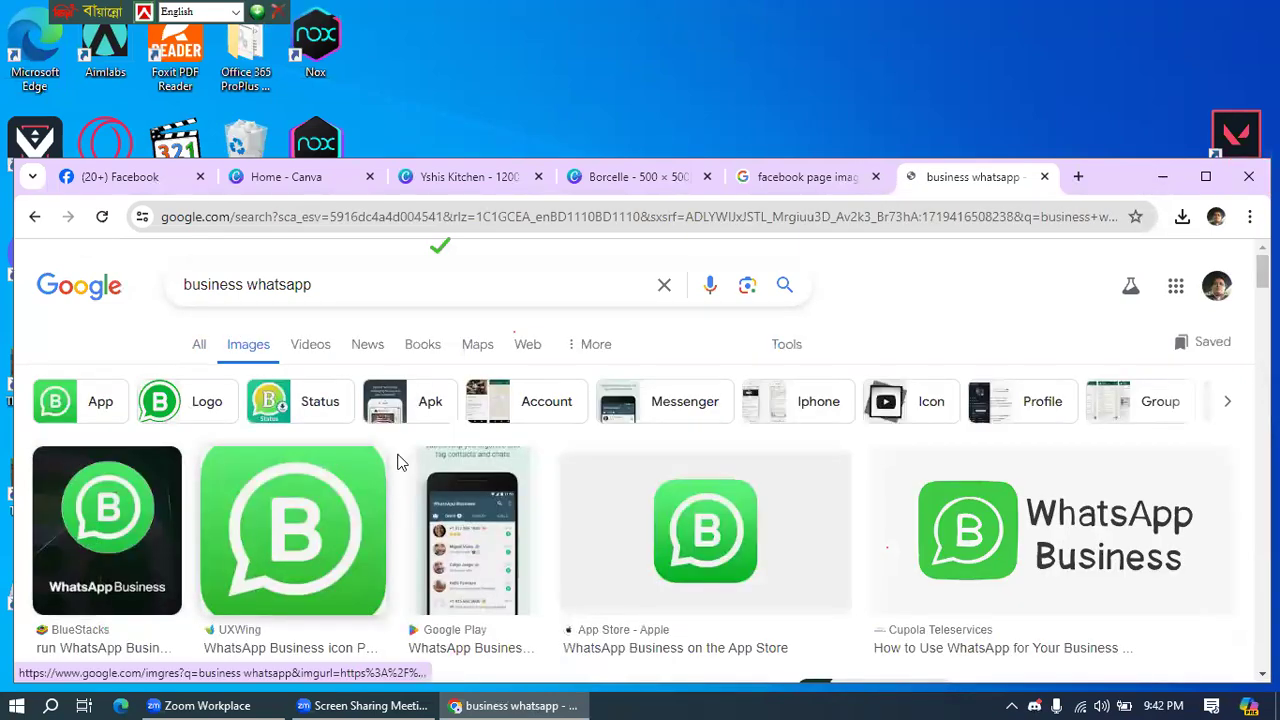
- In another new tab, search 'whatsapp' images, then return to the Facebook tab
left_click(1079, 176)
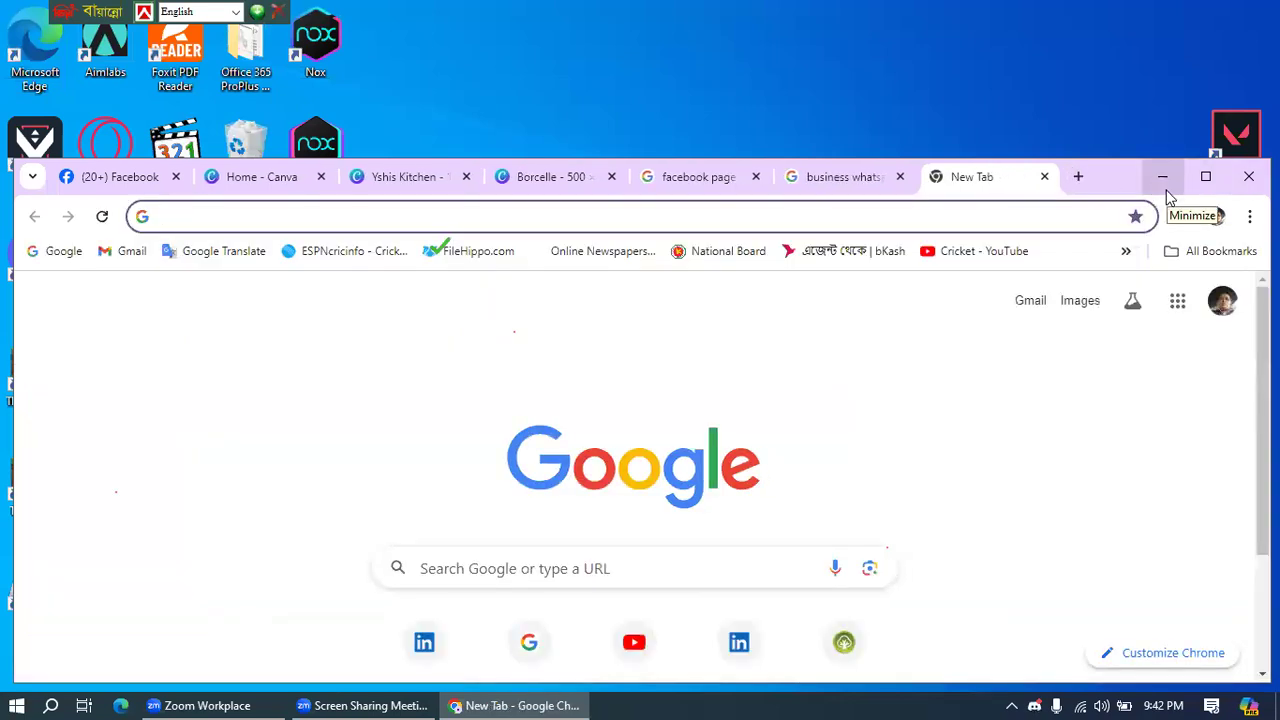
type("wht")
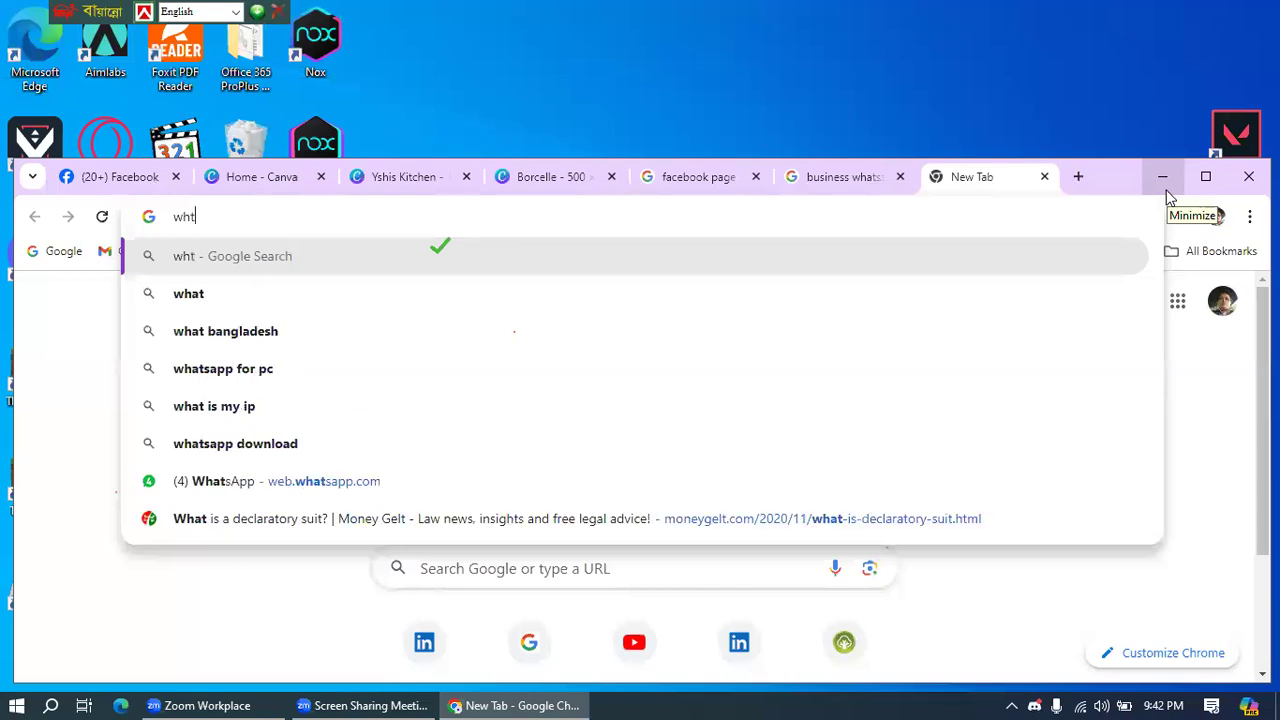
key("BackSpace")
type("ats")
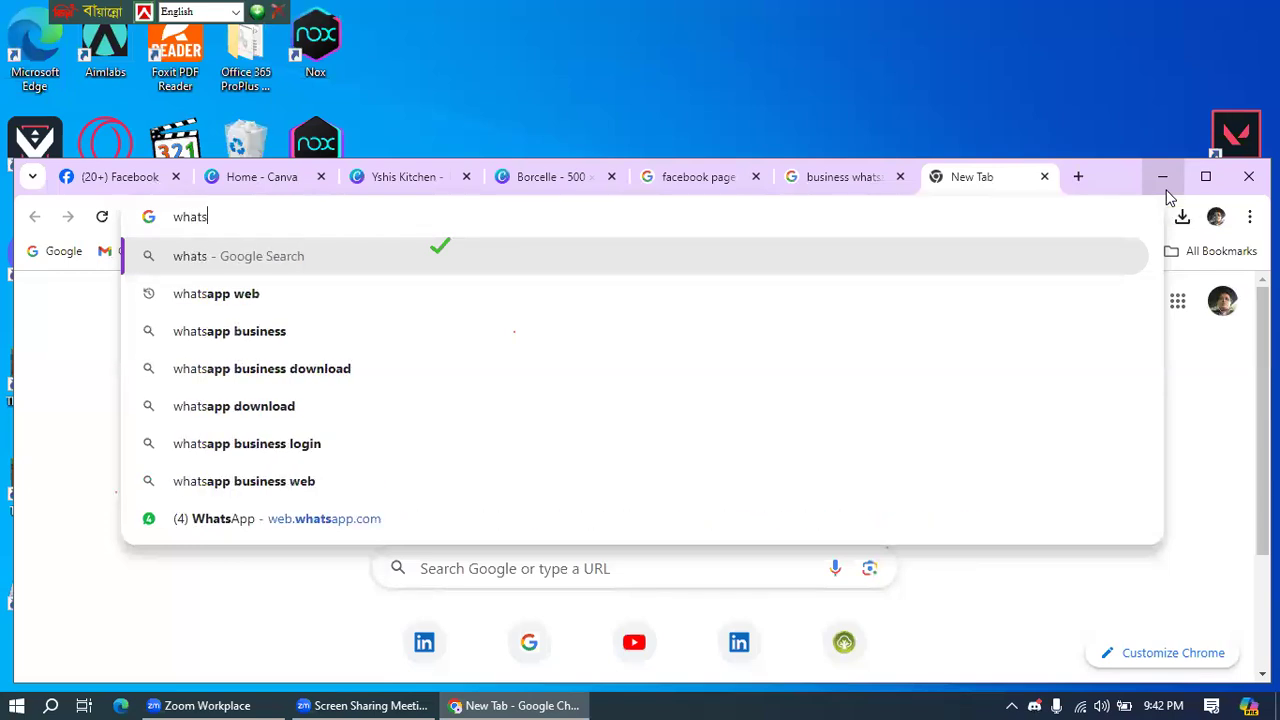
type("app")
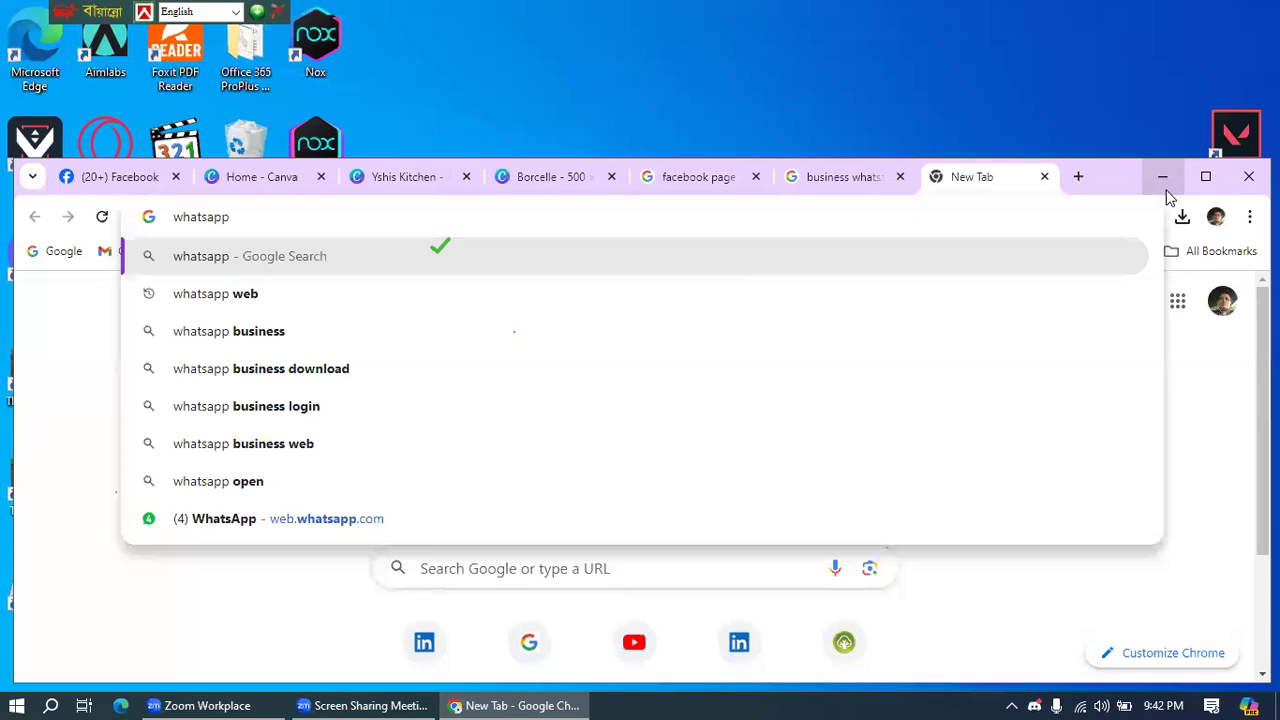
key("Return")
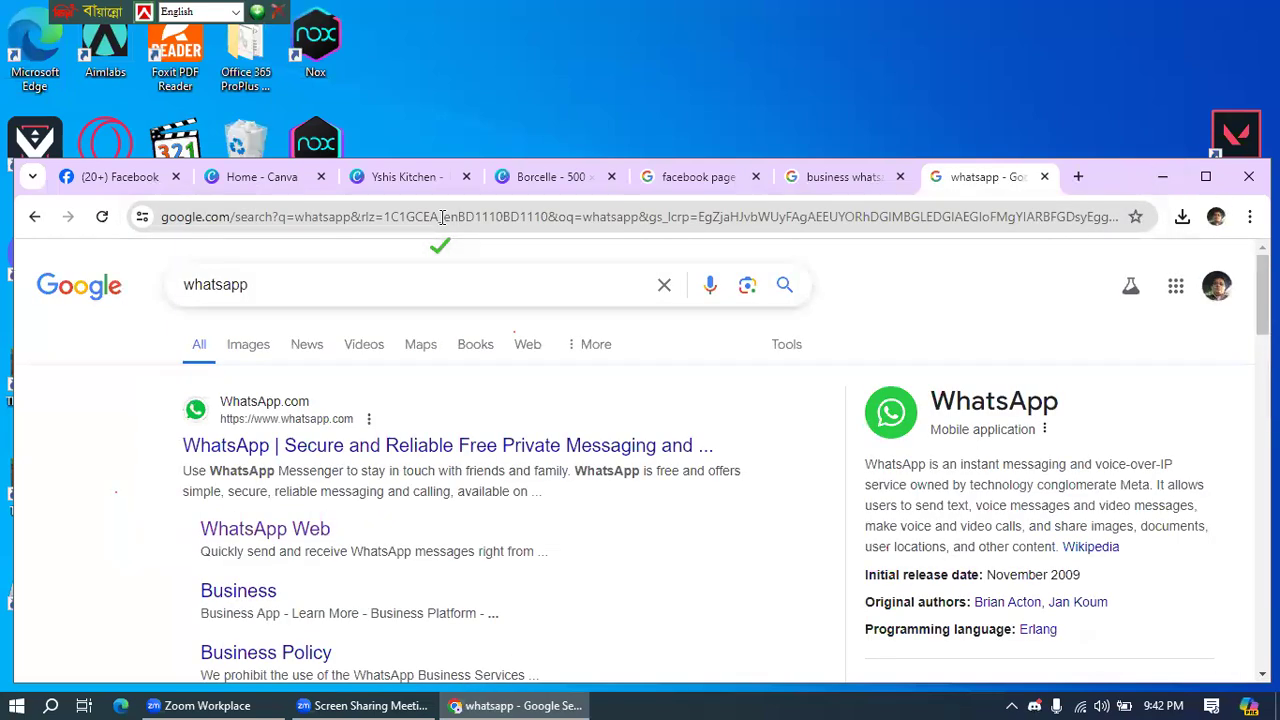
left_click(250, 345)
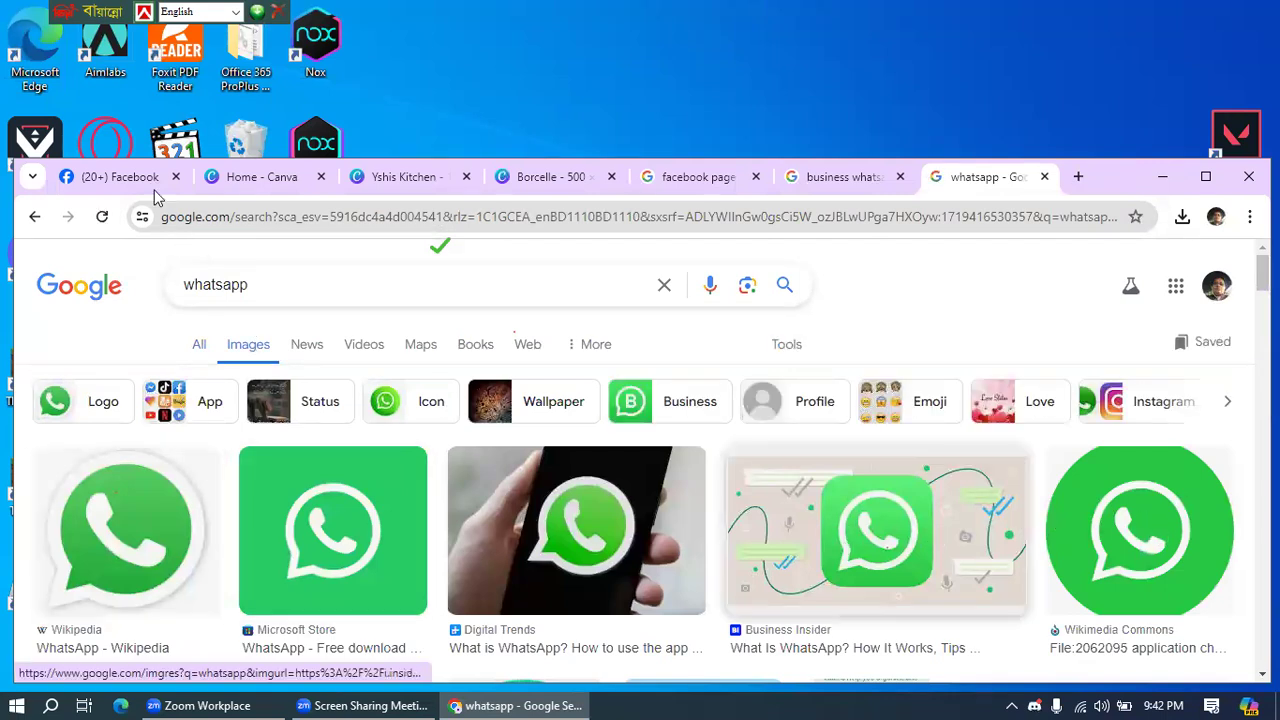
left_click(128, 174)
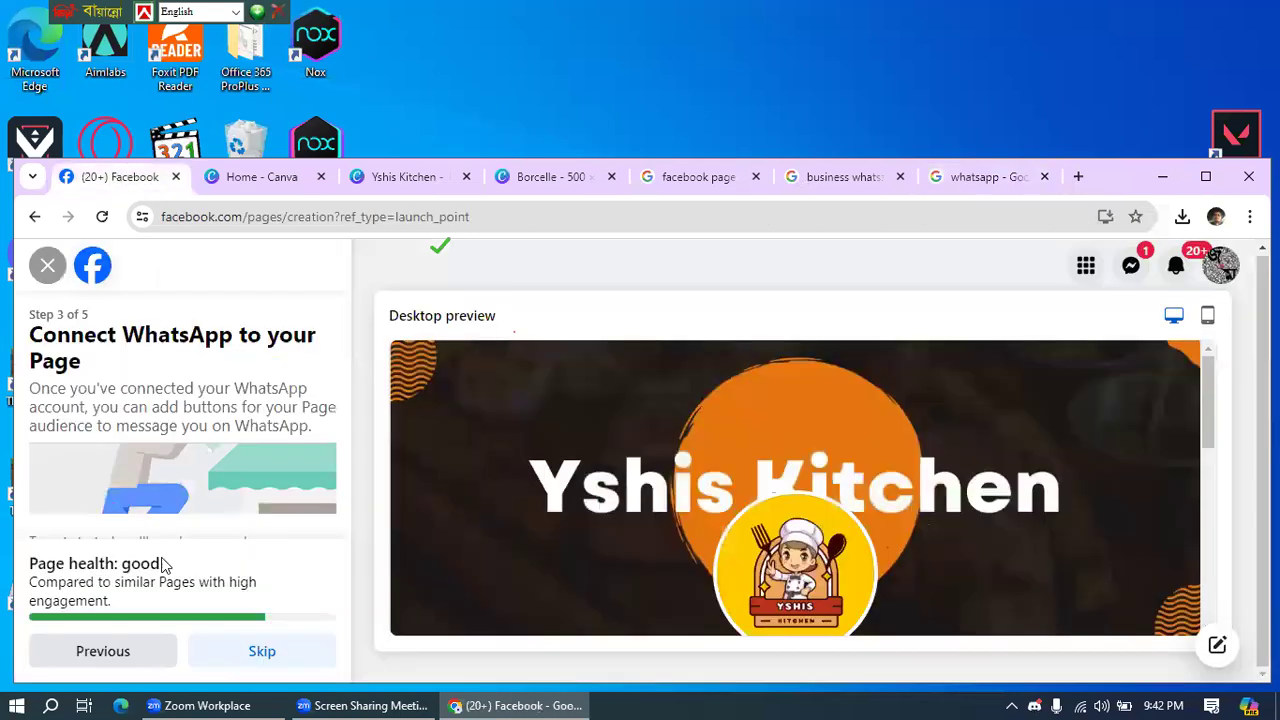
- Maximize the browser and skip the Connect WhatsApp step of the Page setup
left_click(1206, 177)
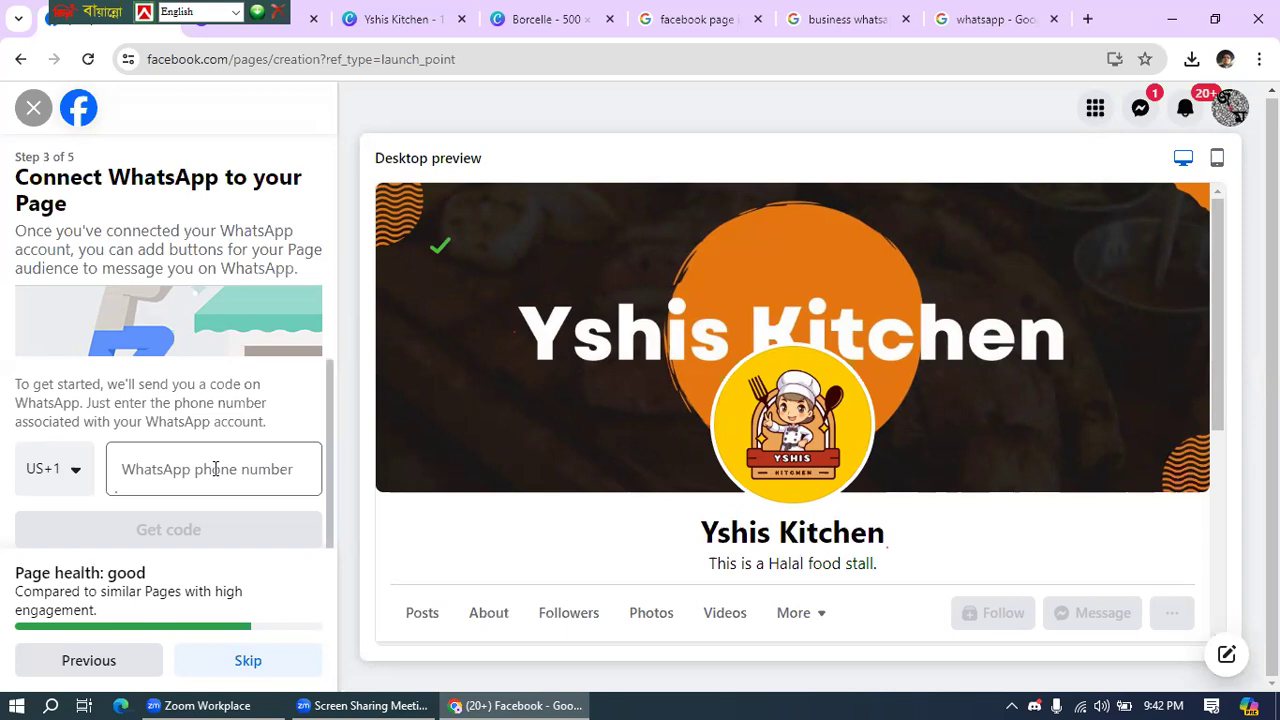
left_click(249, 666)
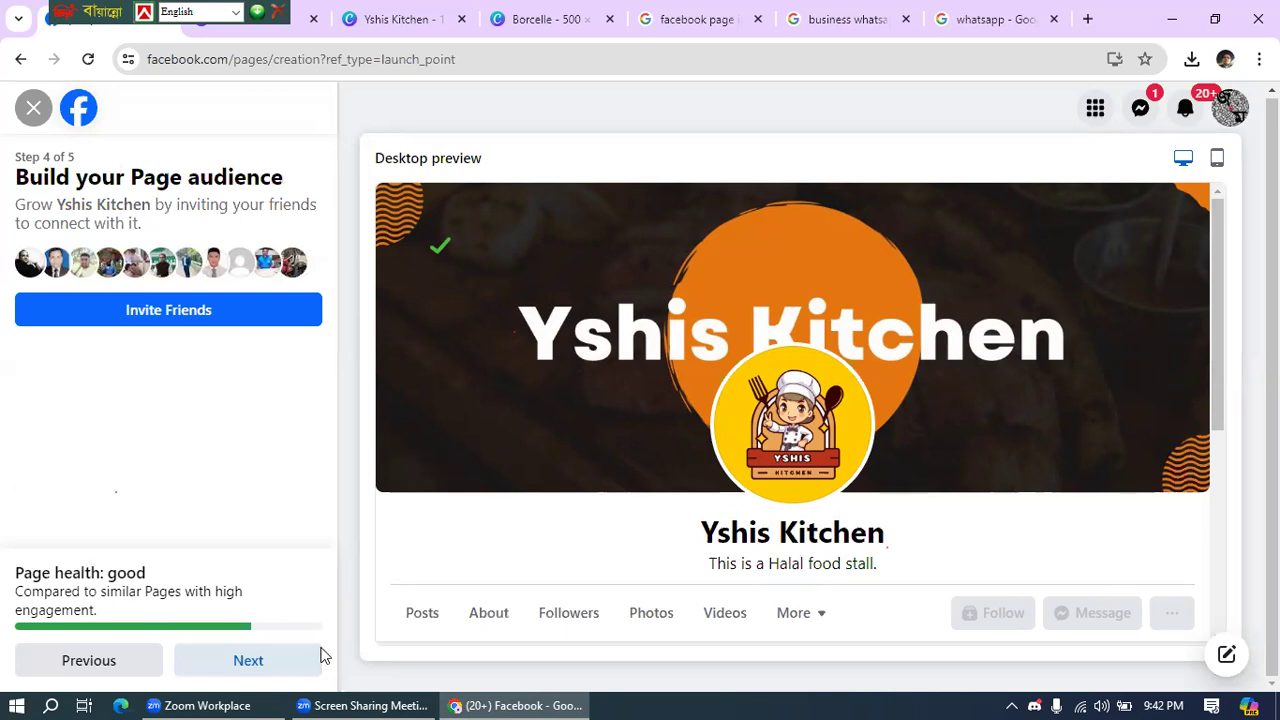
- Select the first four friends in the invite list and send them invitations to like Yshis Kitchen
left_click(150, 315)
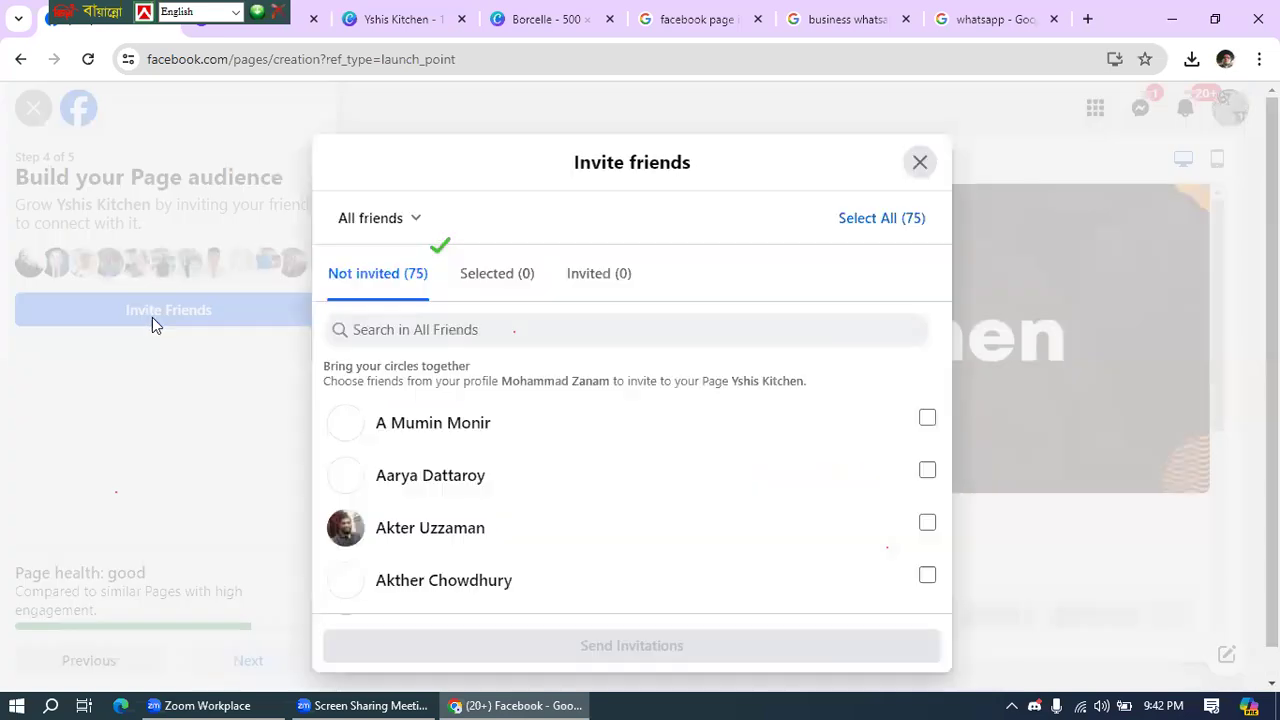
left_click(926, 420)
left_click(927, 470)
left_click(927, 522)
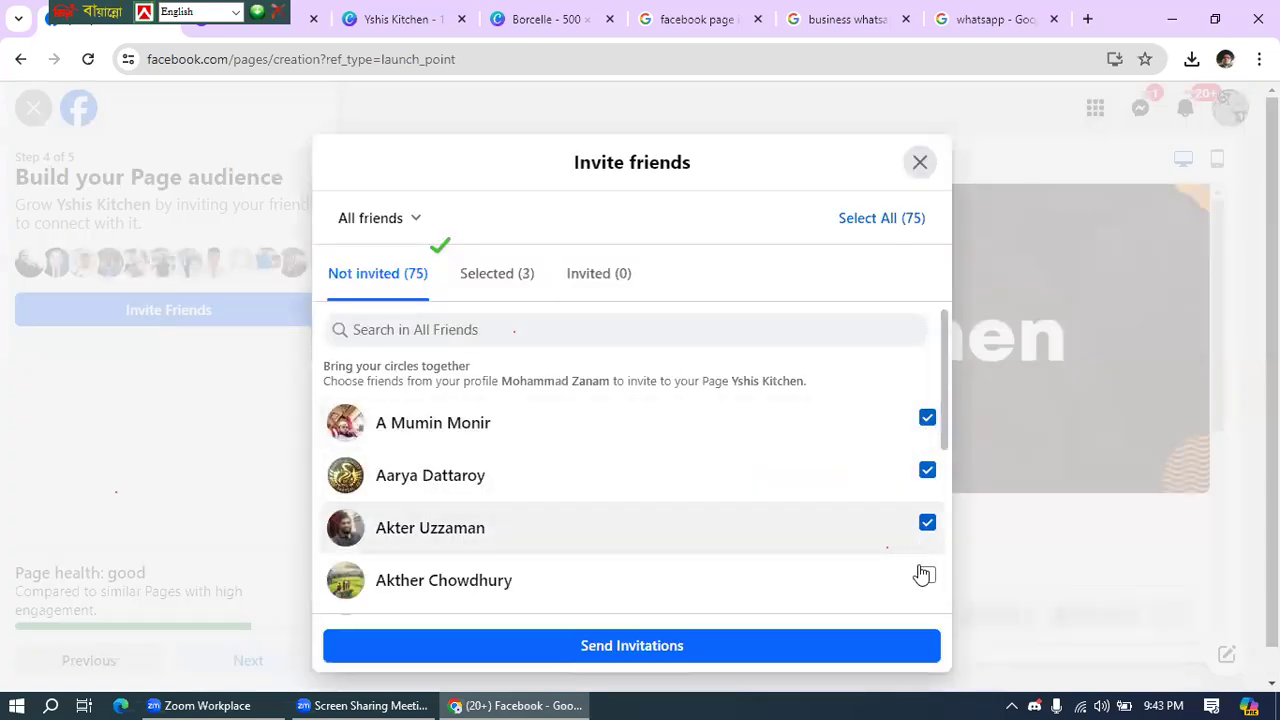
left_click(924, 575)
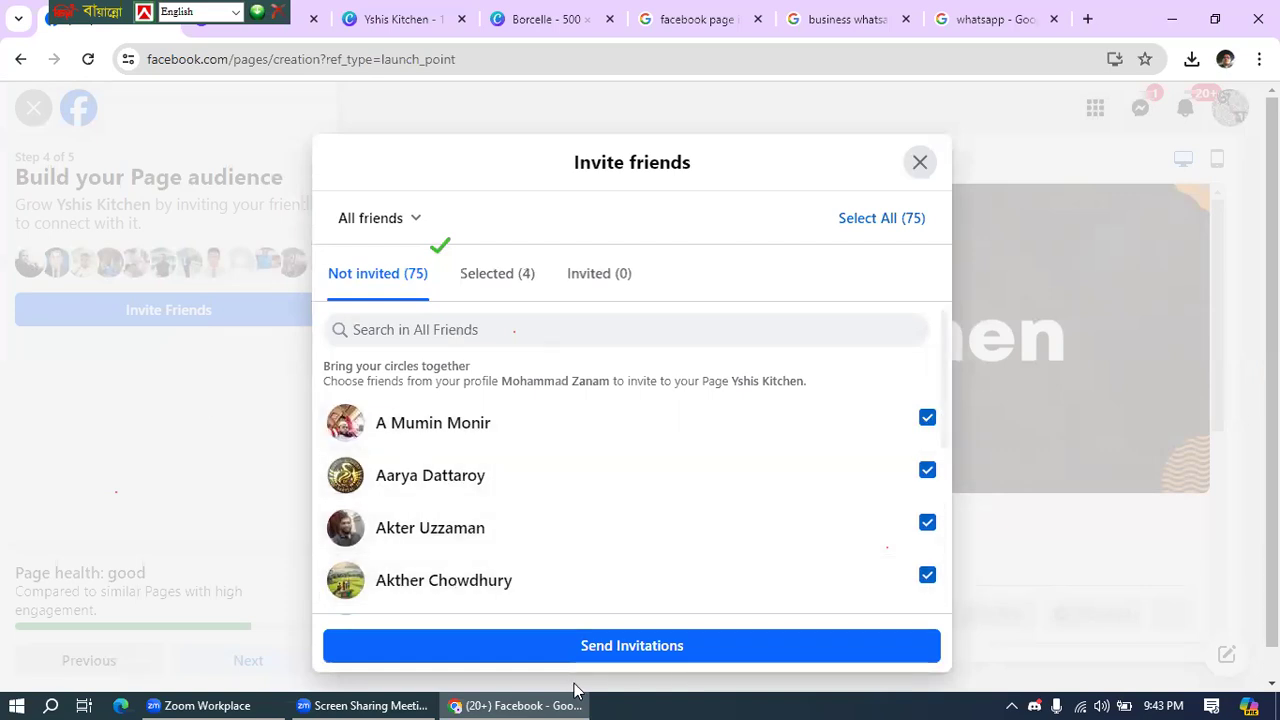
left_click(621, 646)
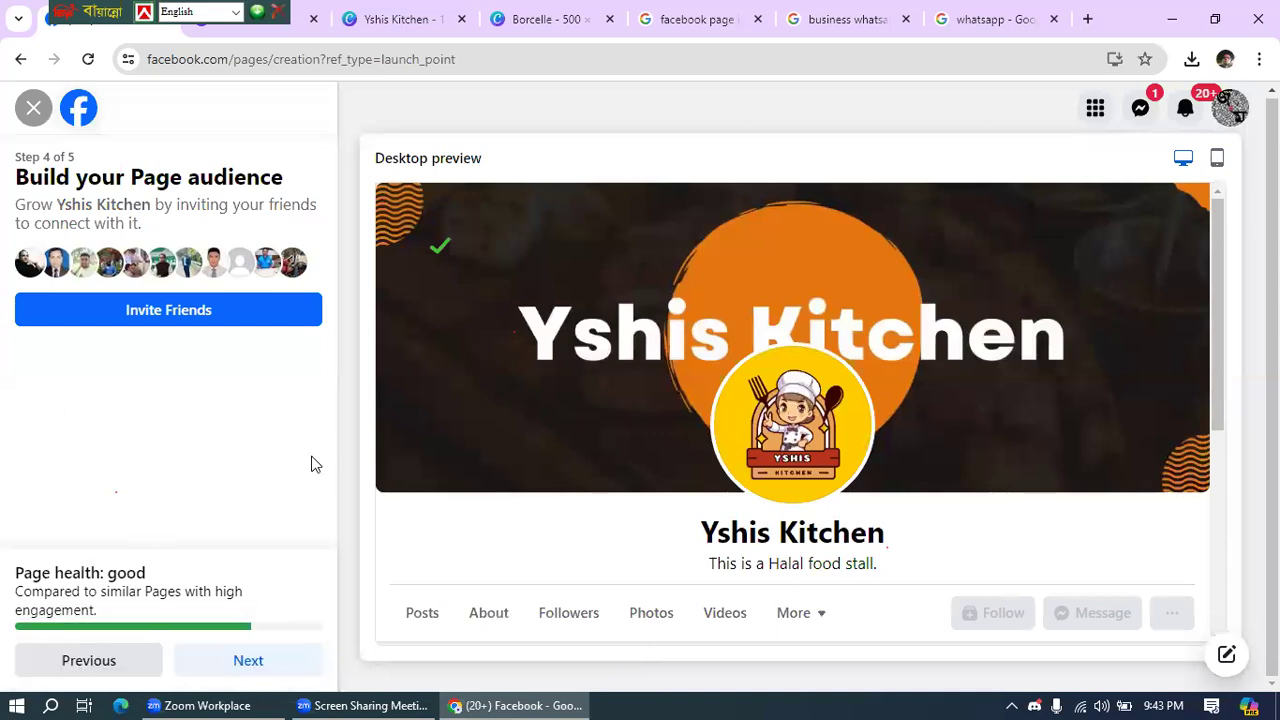
- On the final setup step, enable marketing and promotional emails and click Done
left_click(254, 665)
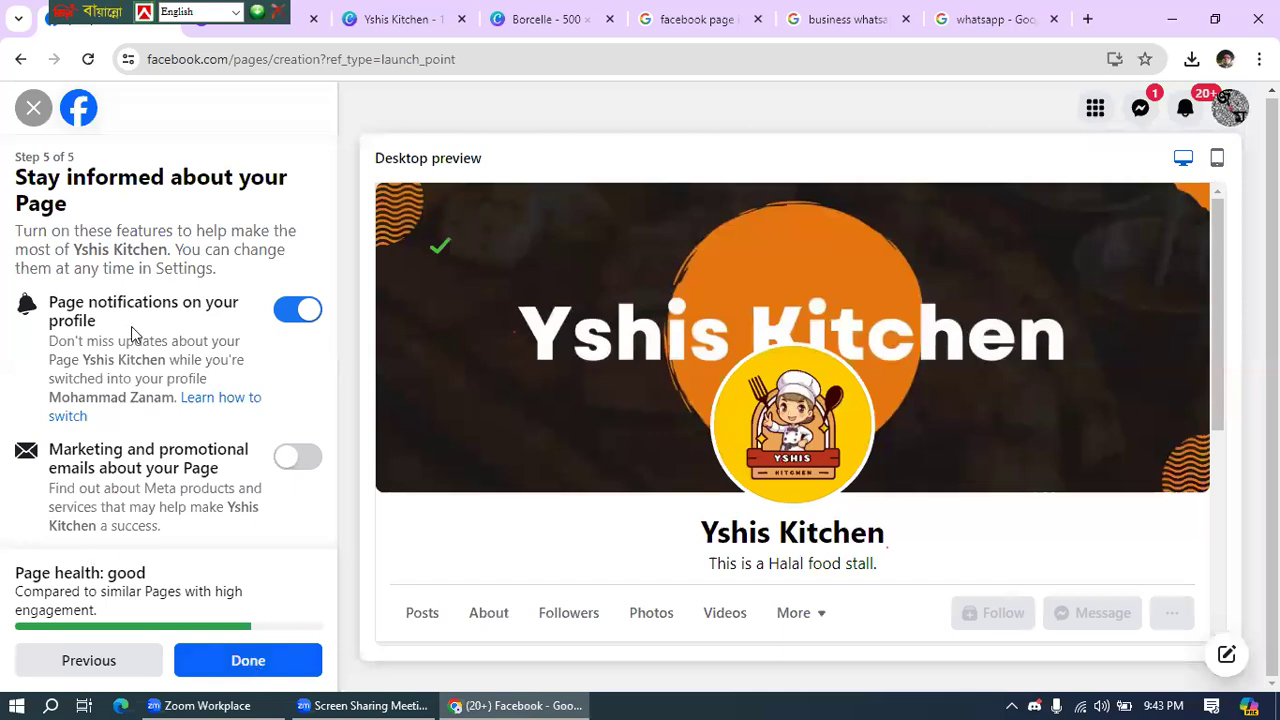
left_click(292, 458)
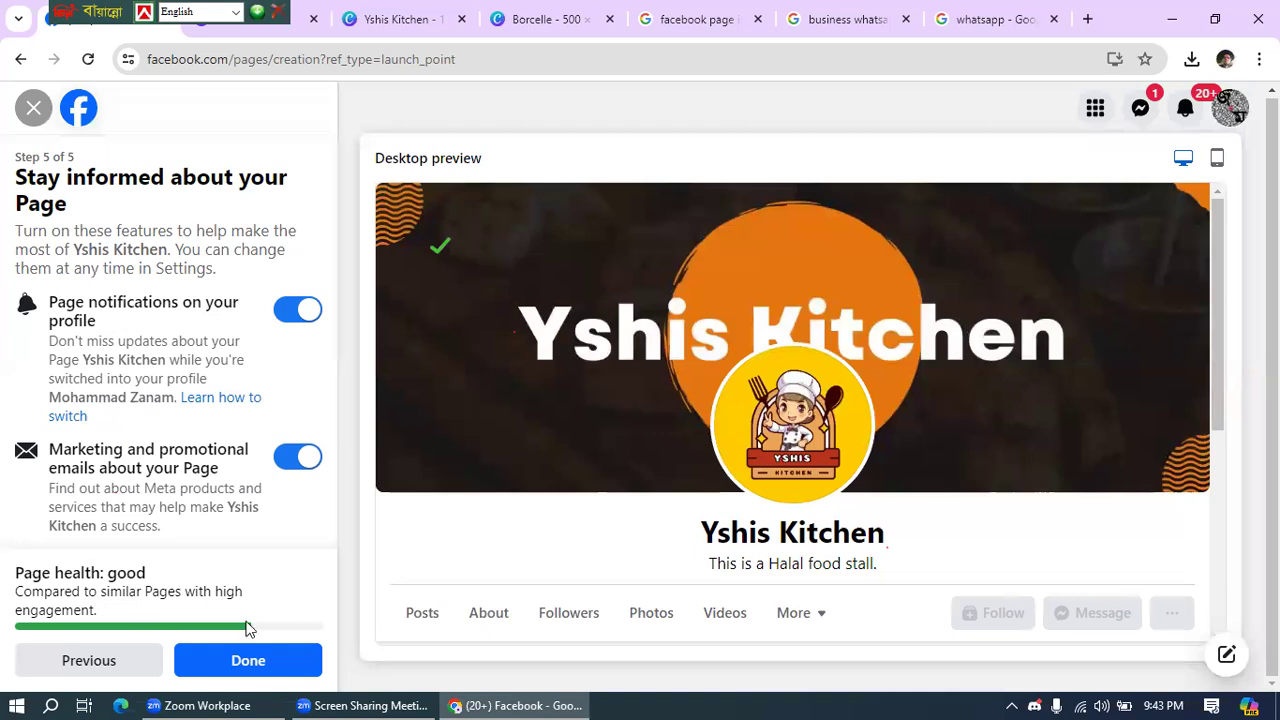
left_click(250, 665)
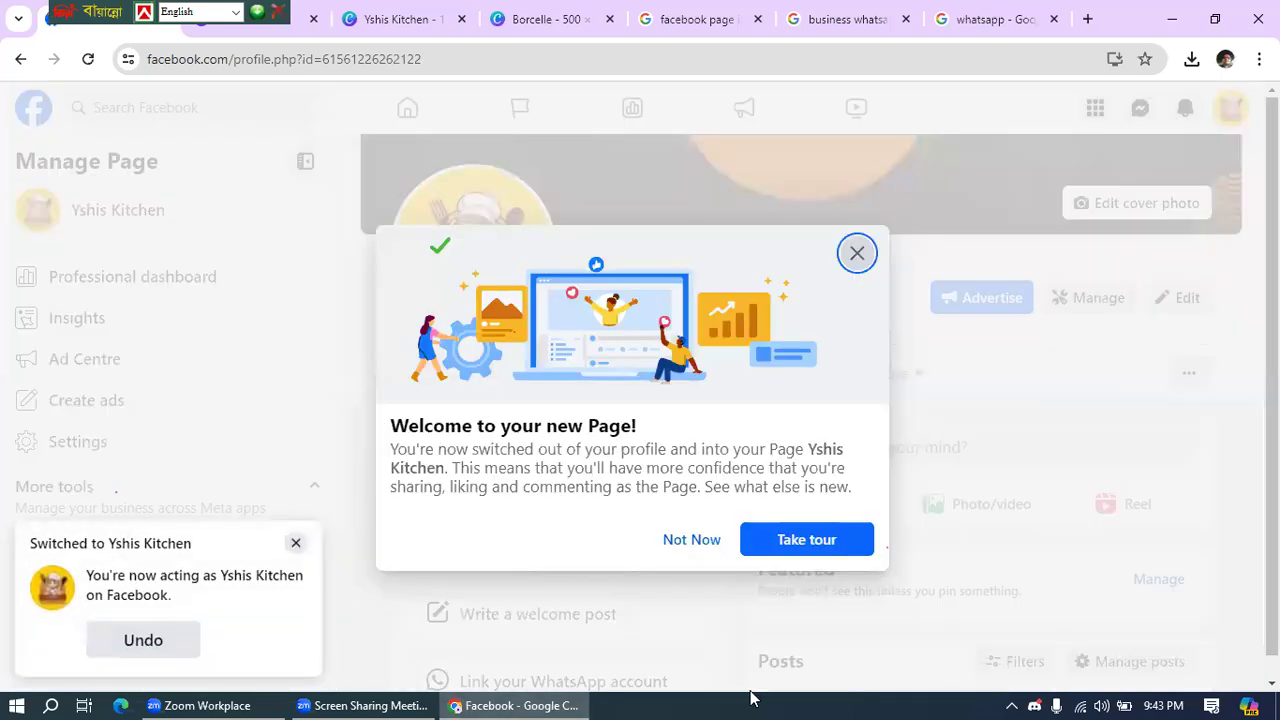
- Close the Page tour and the welcome message, then scroll over the Yshis Kitchen Page
left_click(857, 256)
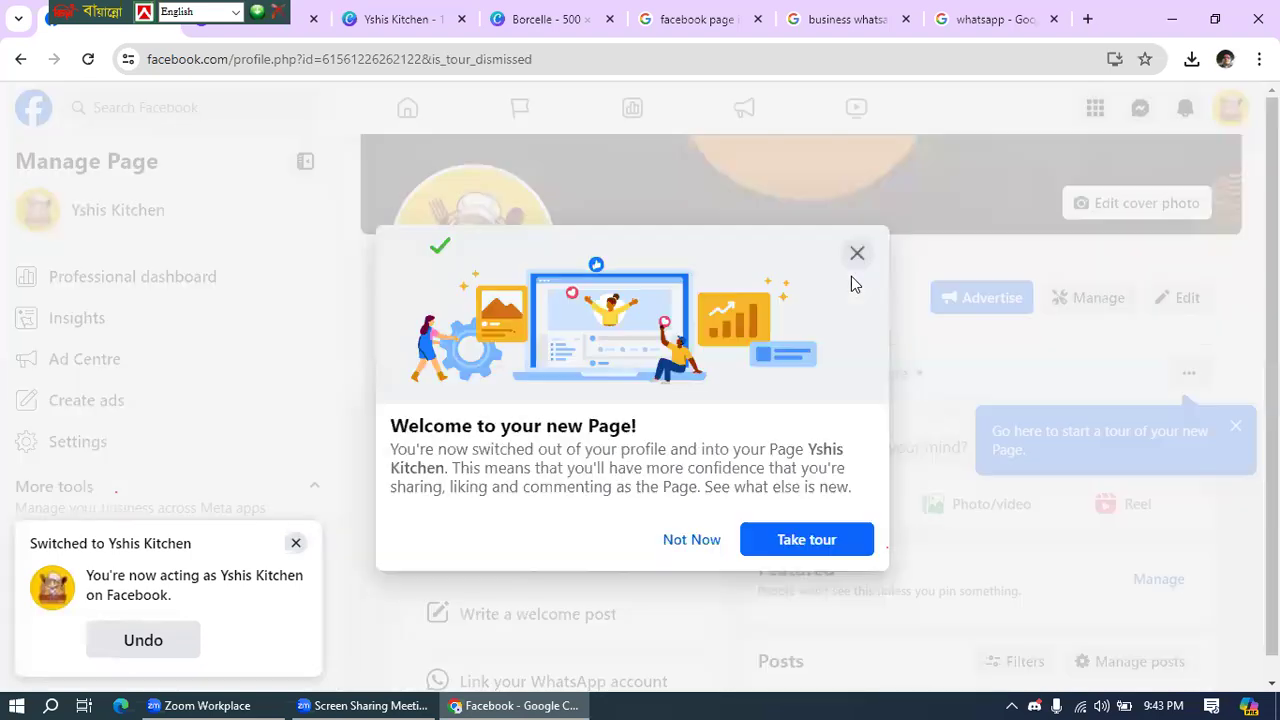
left_click(689, 543)
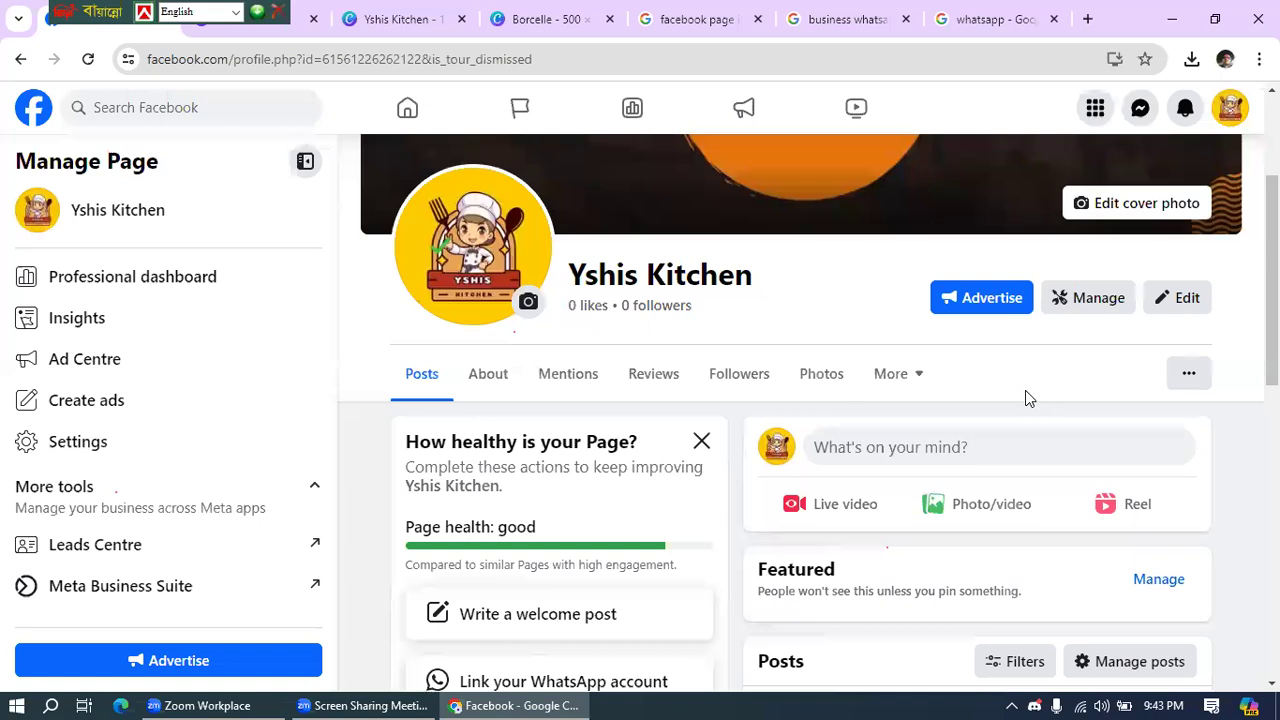
scroll(1028, 392, "up", 3)
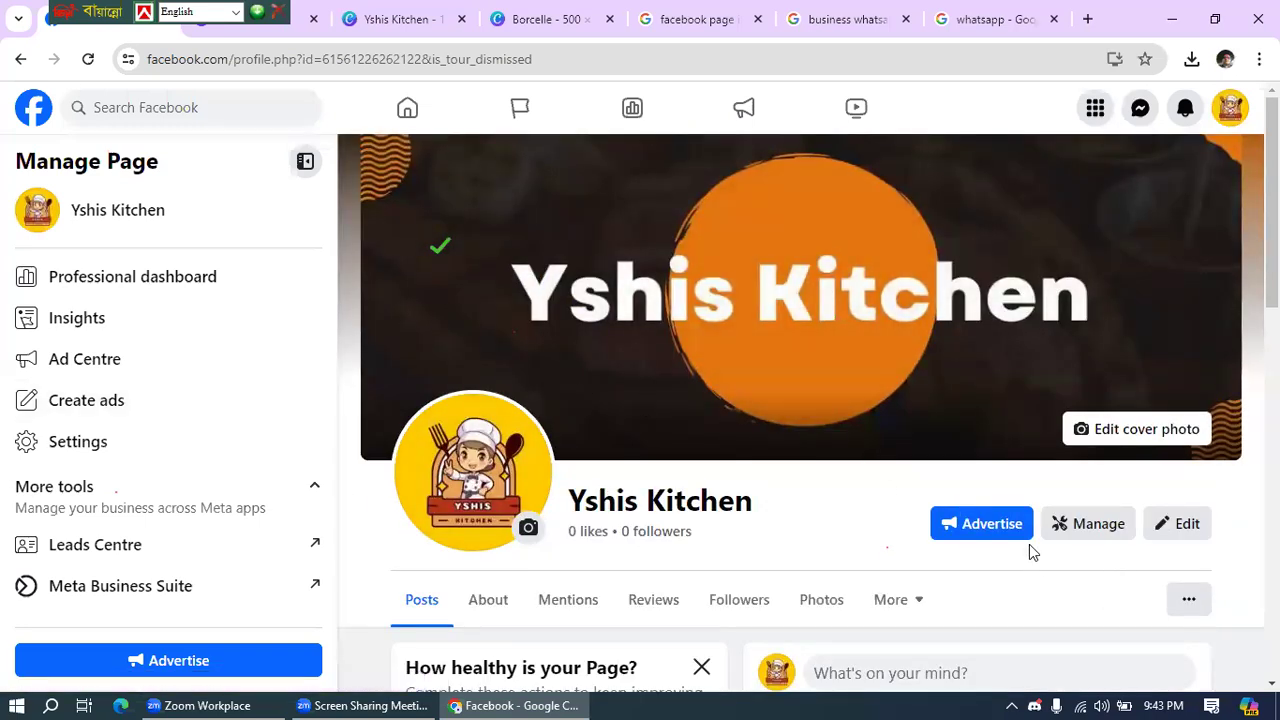
scroll(1033, 549, "down", 1)
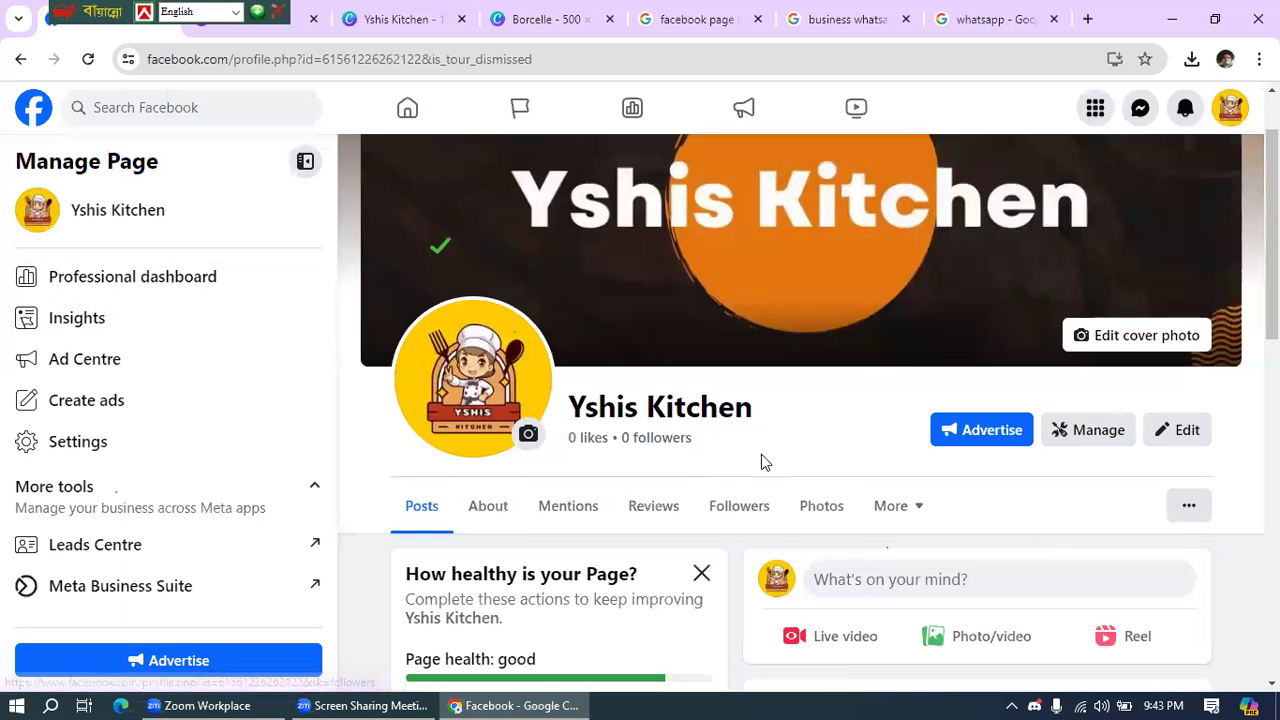
- Preview Yshis Kitchen with View As, review its Intro, then exit the visitor view
left_click(1189, 510)
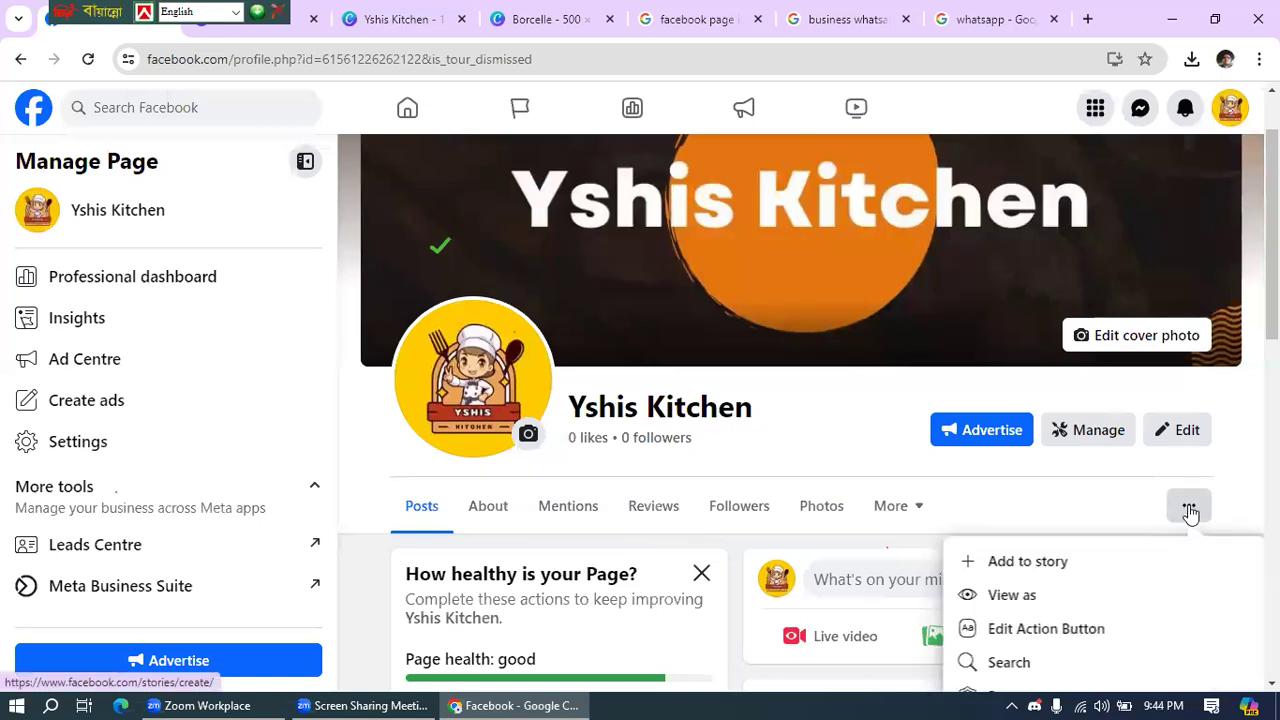
left_click(1014, 600)
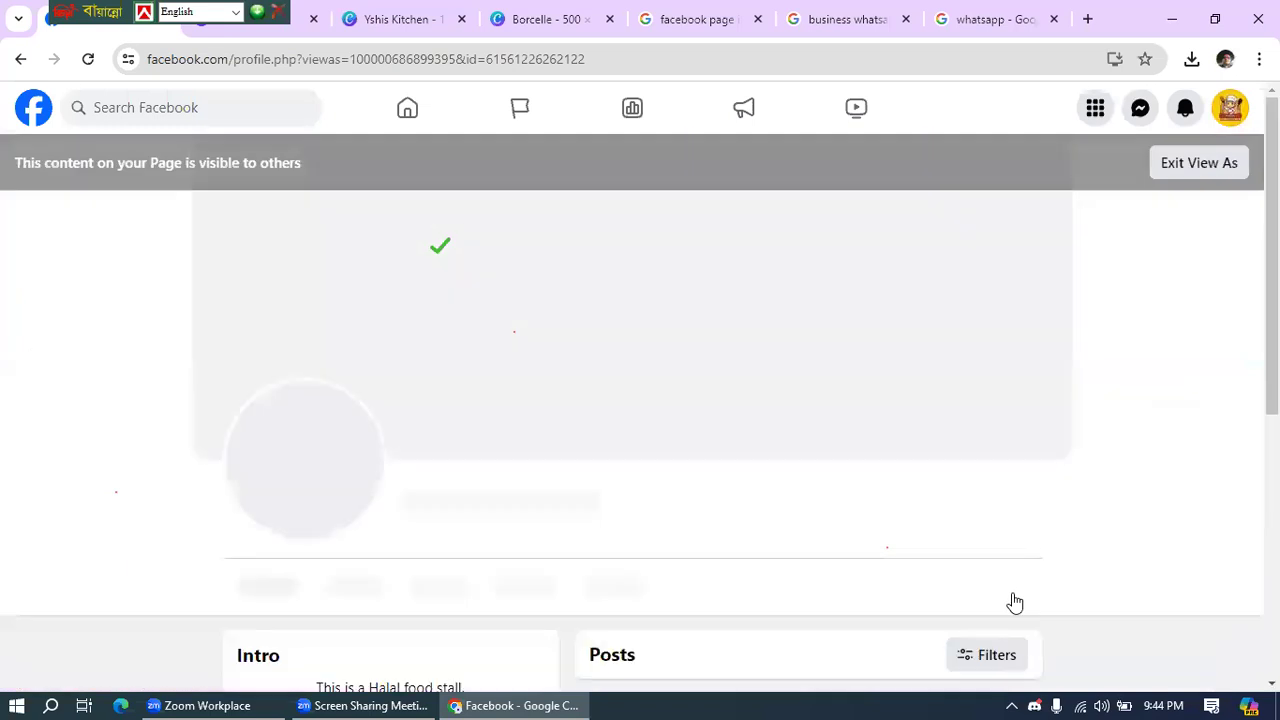
scroll(568, 530, "down", 2)
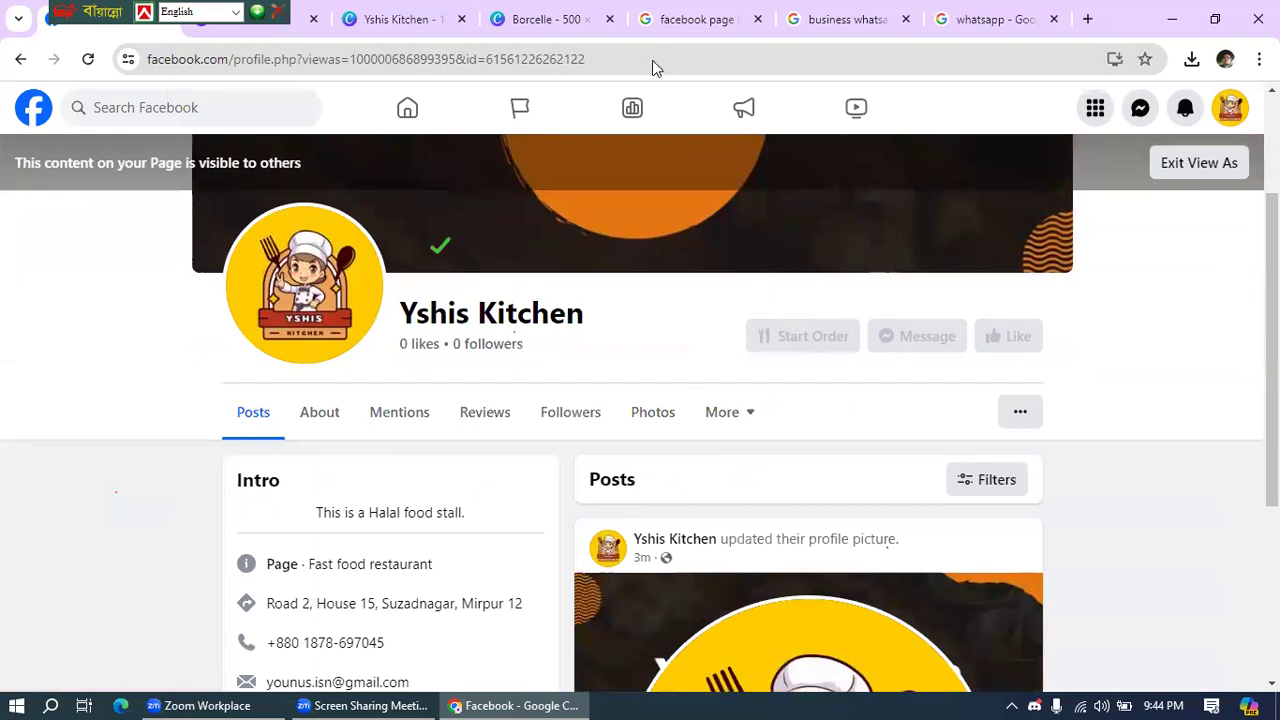
left_click(1200, 170)
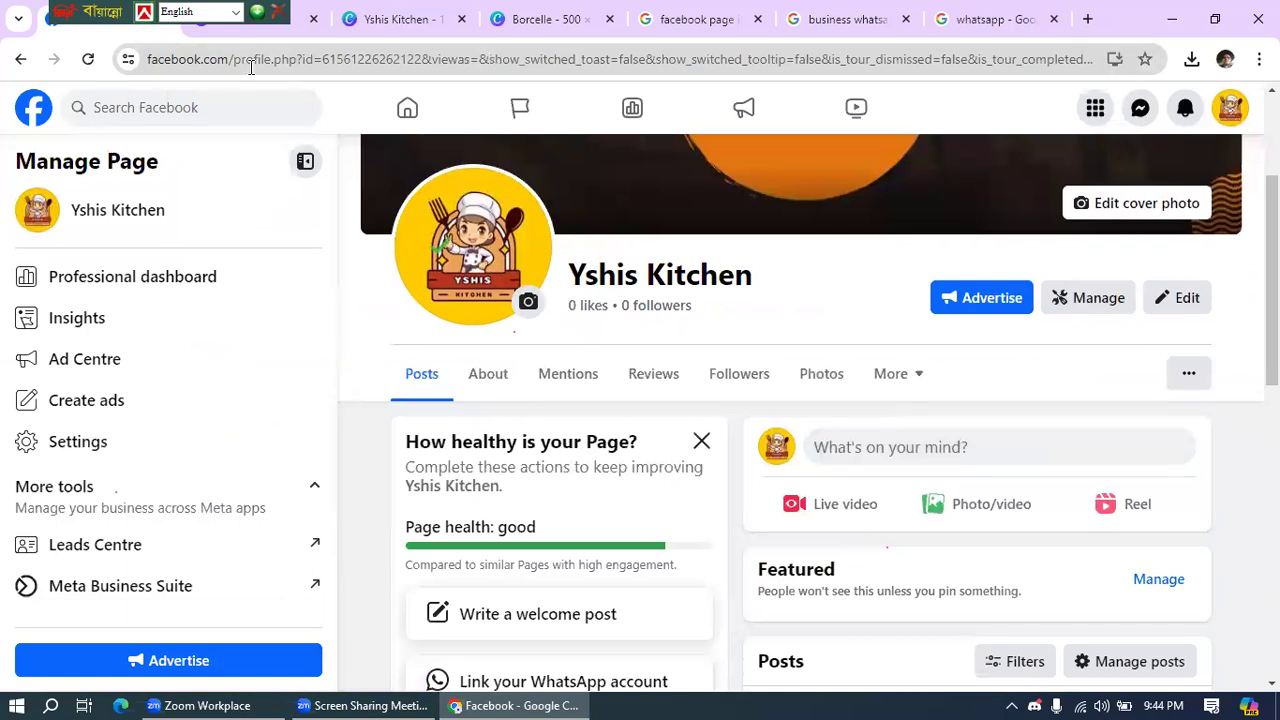
left_click(195, 62)
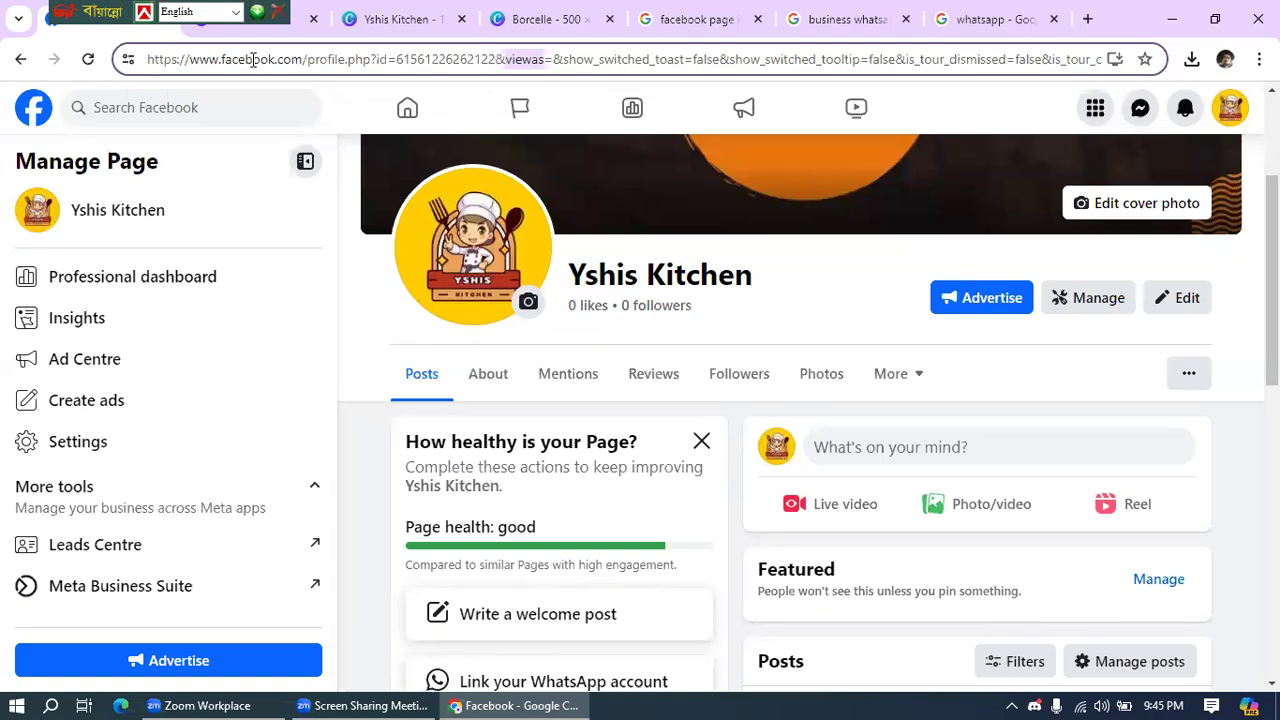
left_click(488, 62)
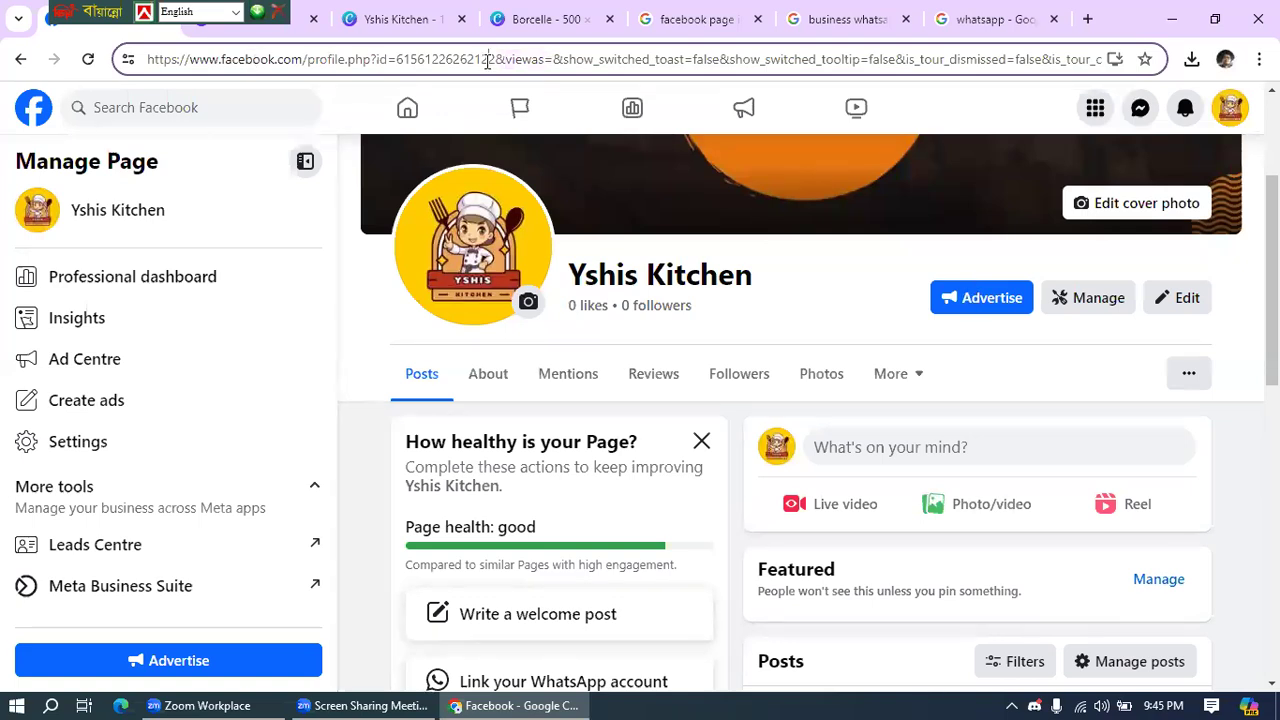
key("ctrl+a")
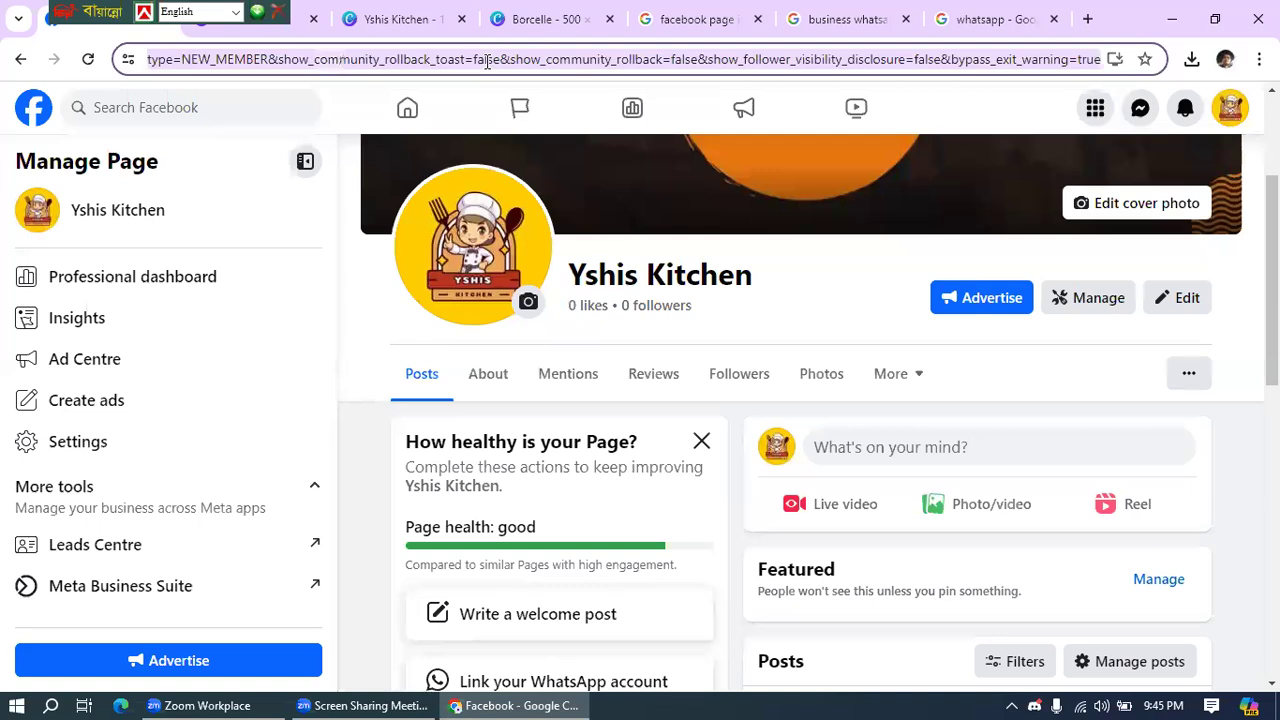
mouse_move(275, 700)
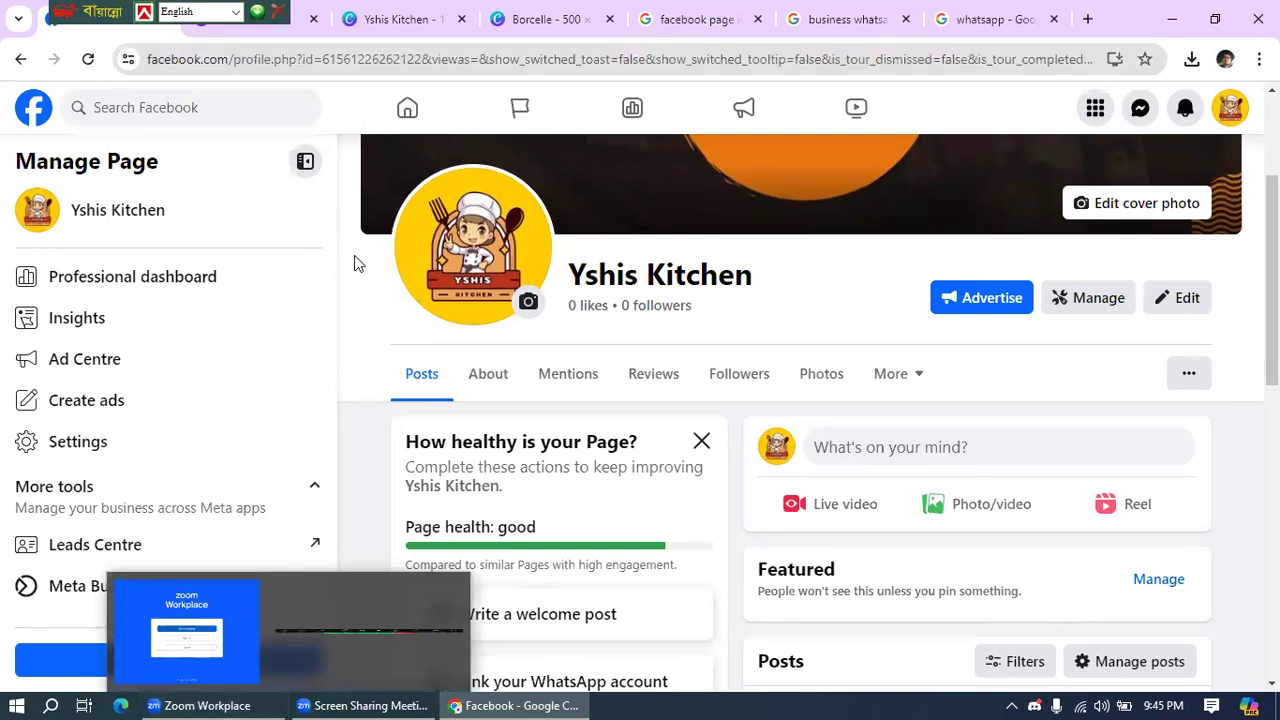
triple_click(357, 285)
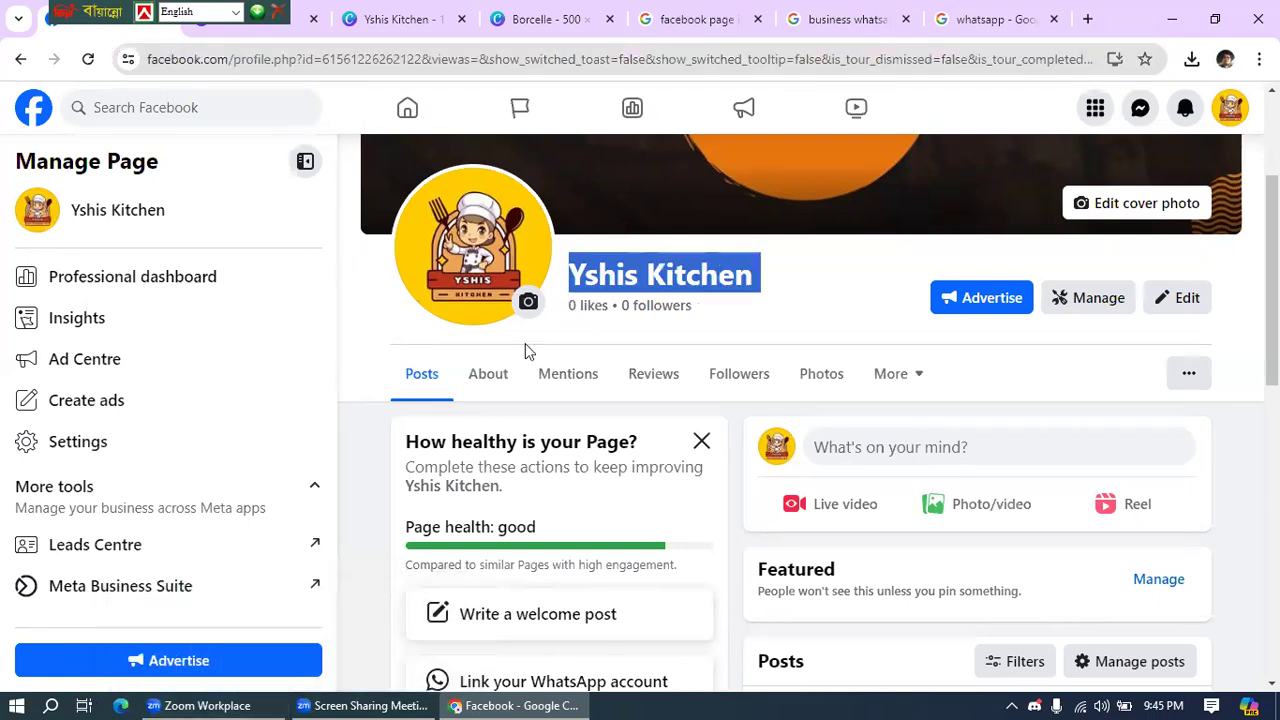
left_click(1245, 470)
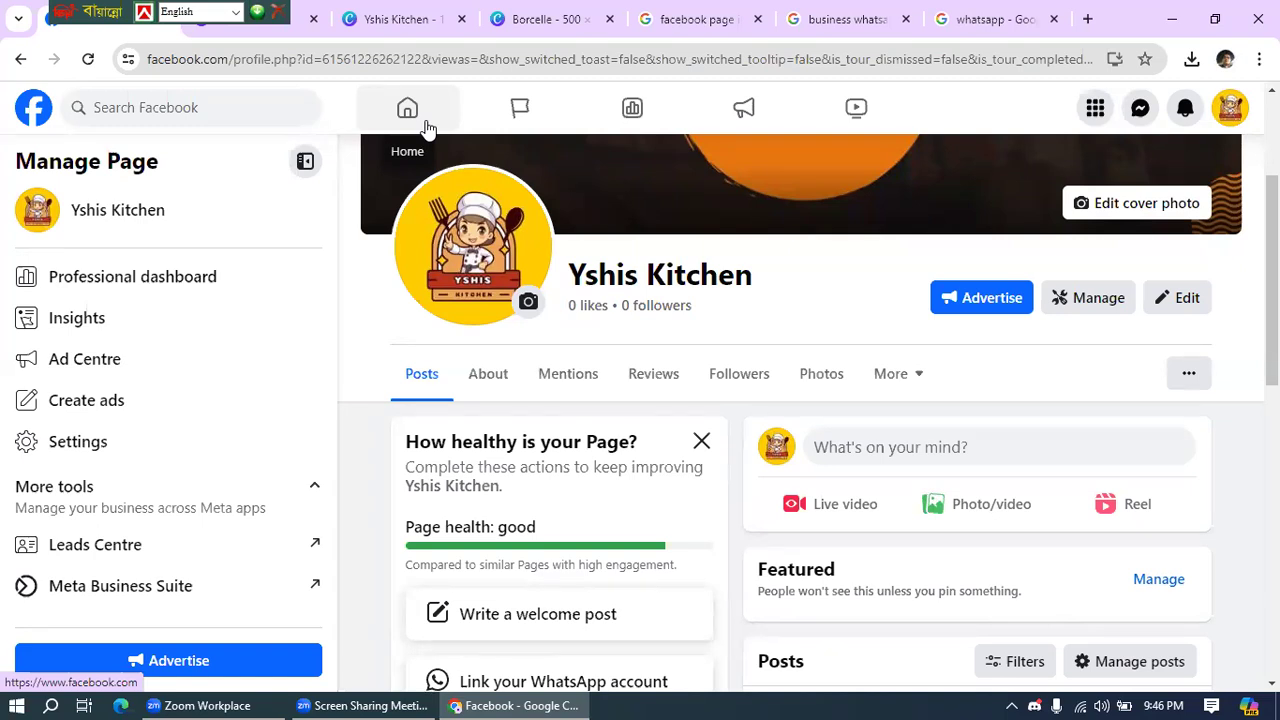
- Go to Settings > Page setup and view the Page access list
left_click(66, 443)
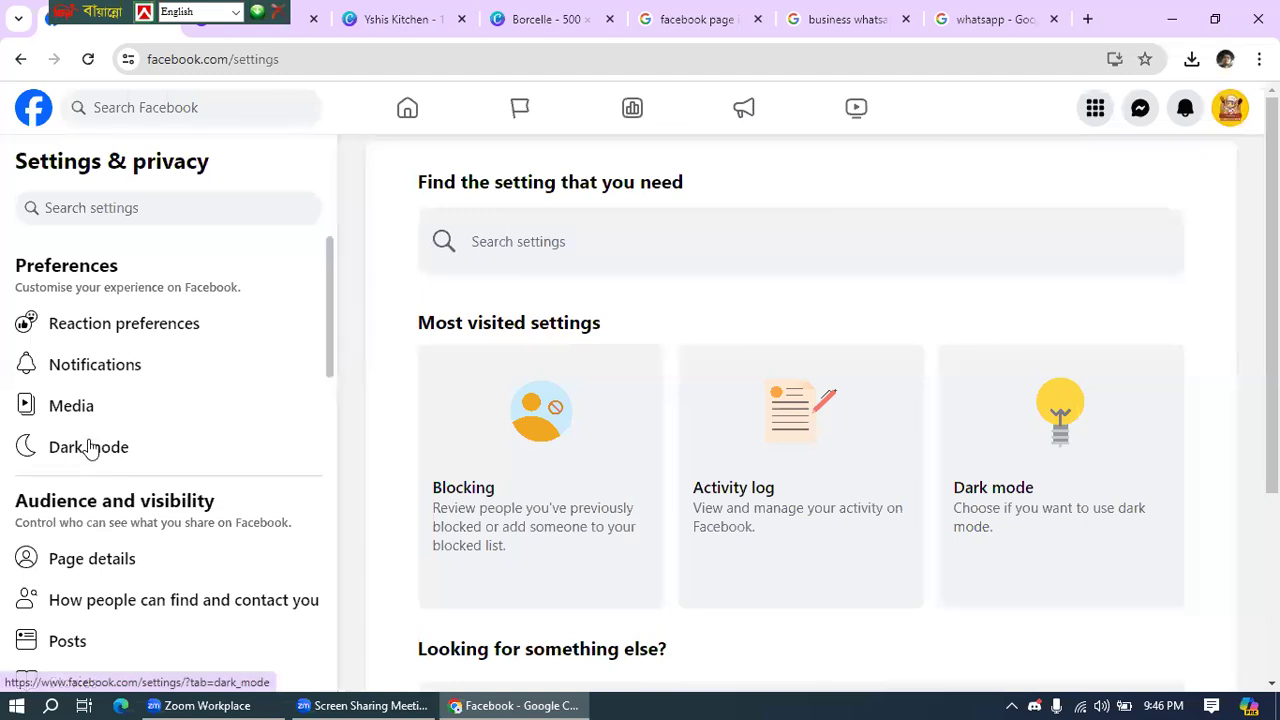
scroll(98, 450, "down", 3)
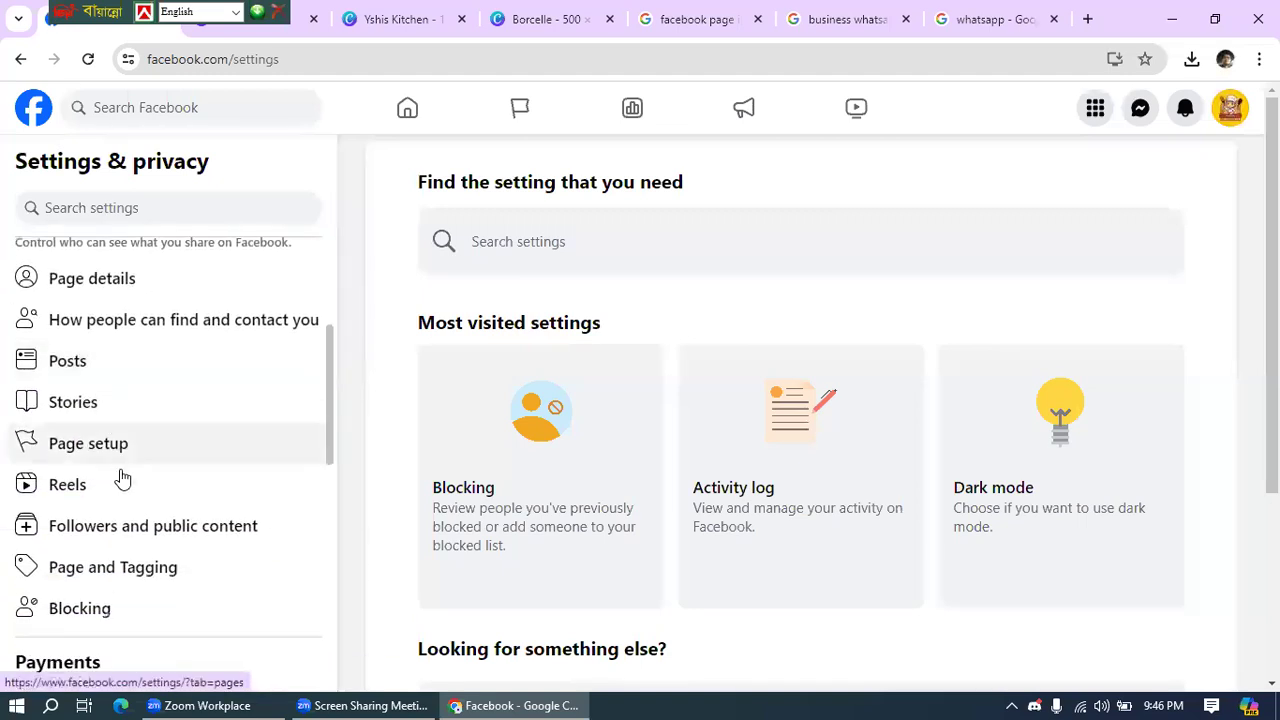
left_click(100, 452)
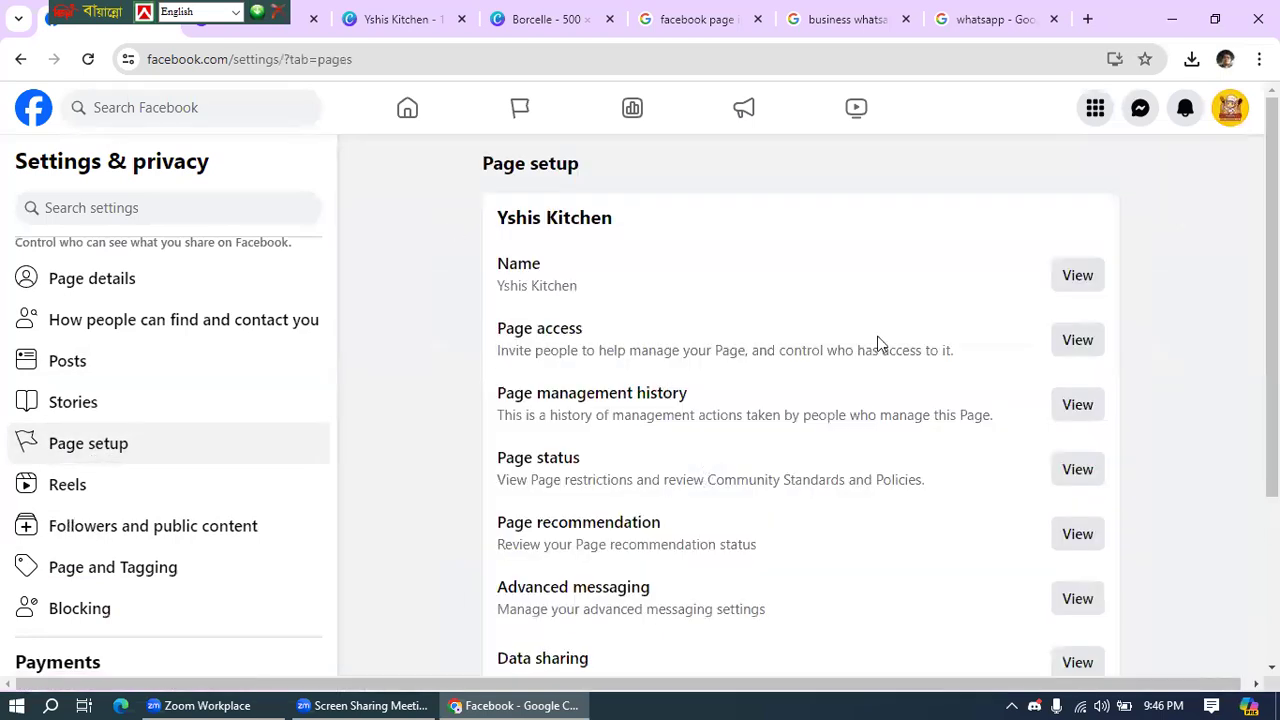
left_click(1085, 343)
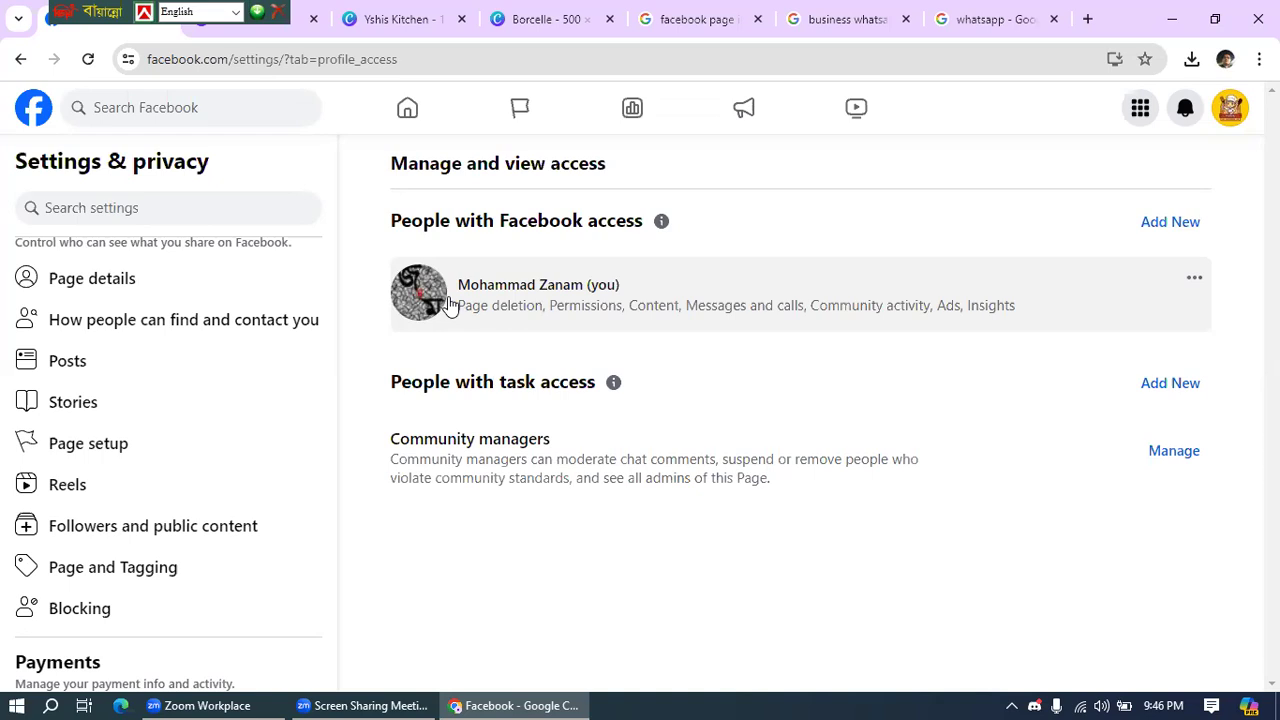
- Add a new person with Facebook access by searching their name and choosing the match
left_click(1163, 224)
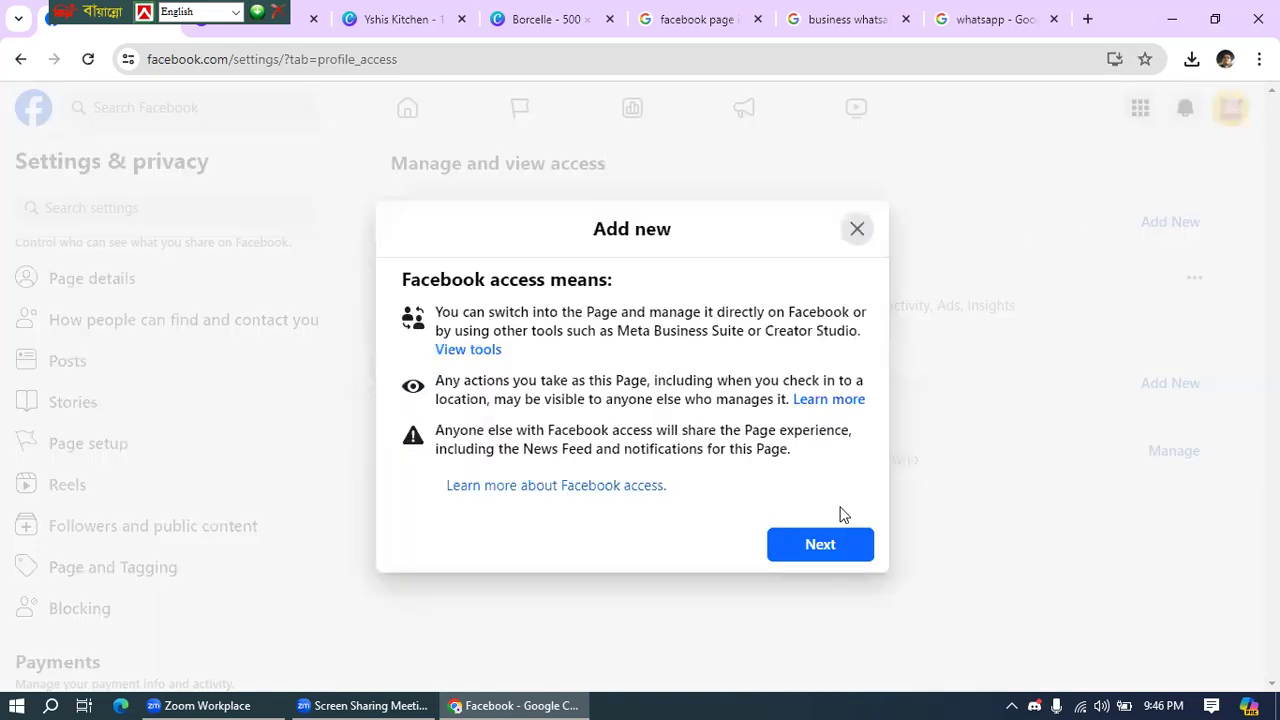
left_click(822, 550)
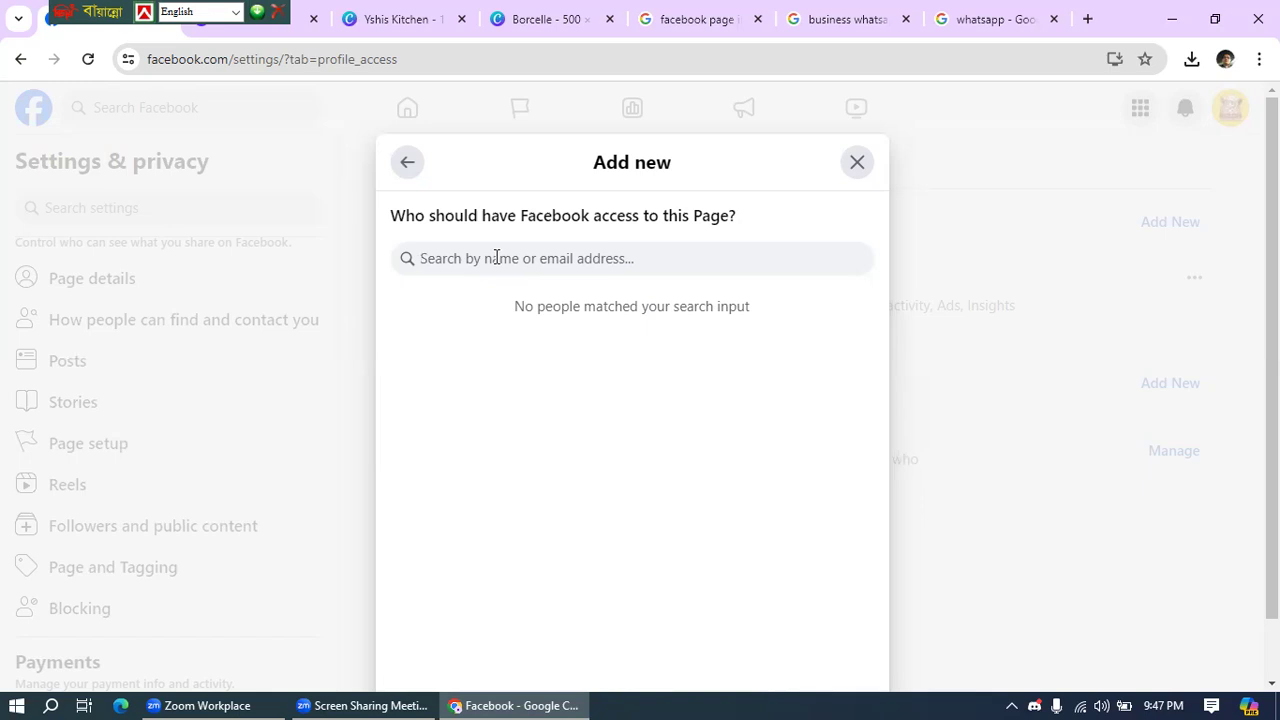
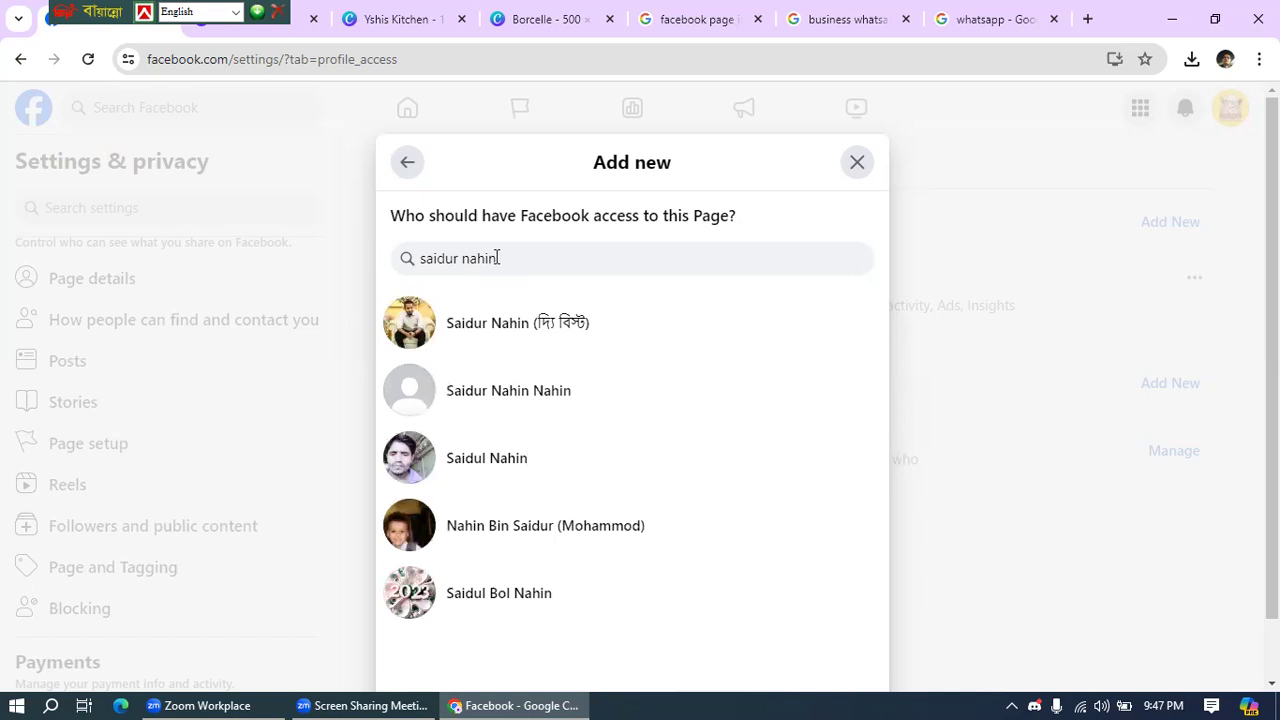
left_click(500, 330)
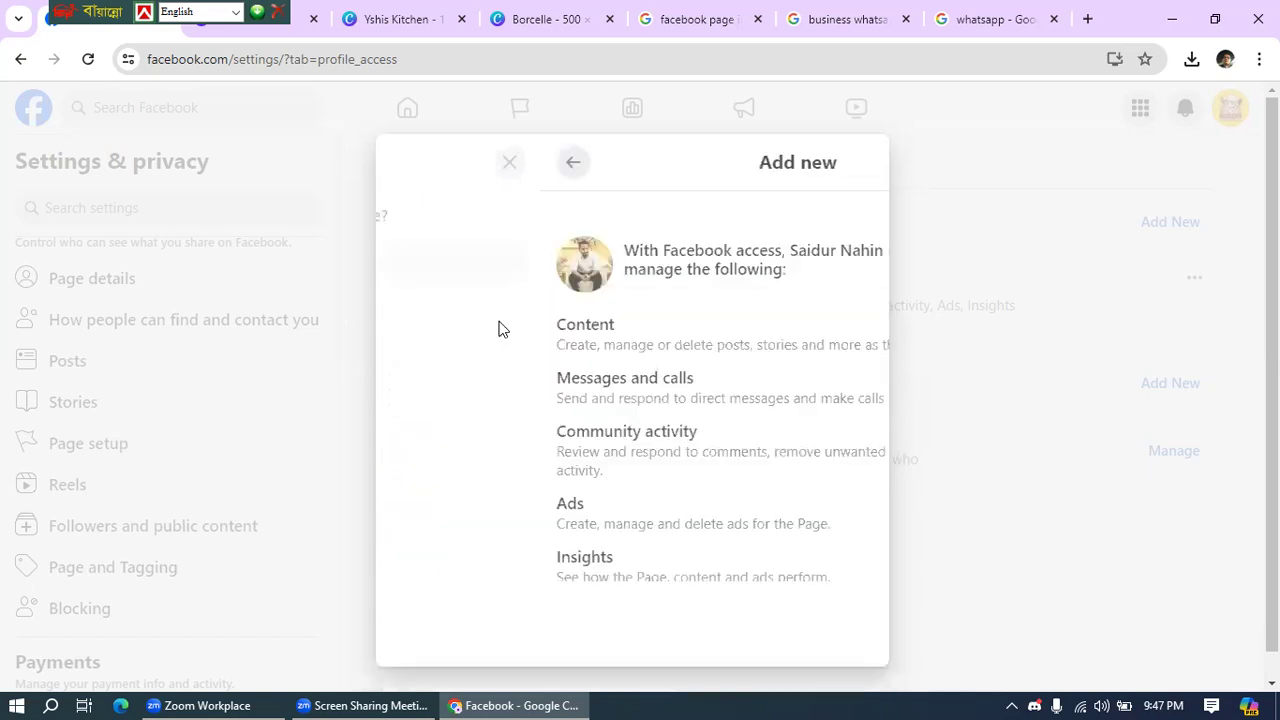
- Allow the chosen person full control of Yshis Kitchen and submit Give Access
scroll(560, 340, "down", 2)
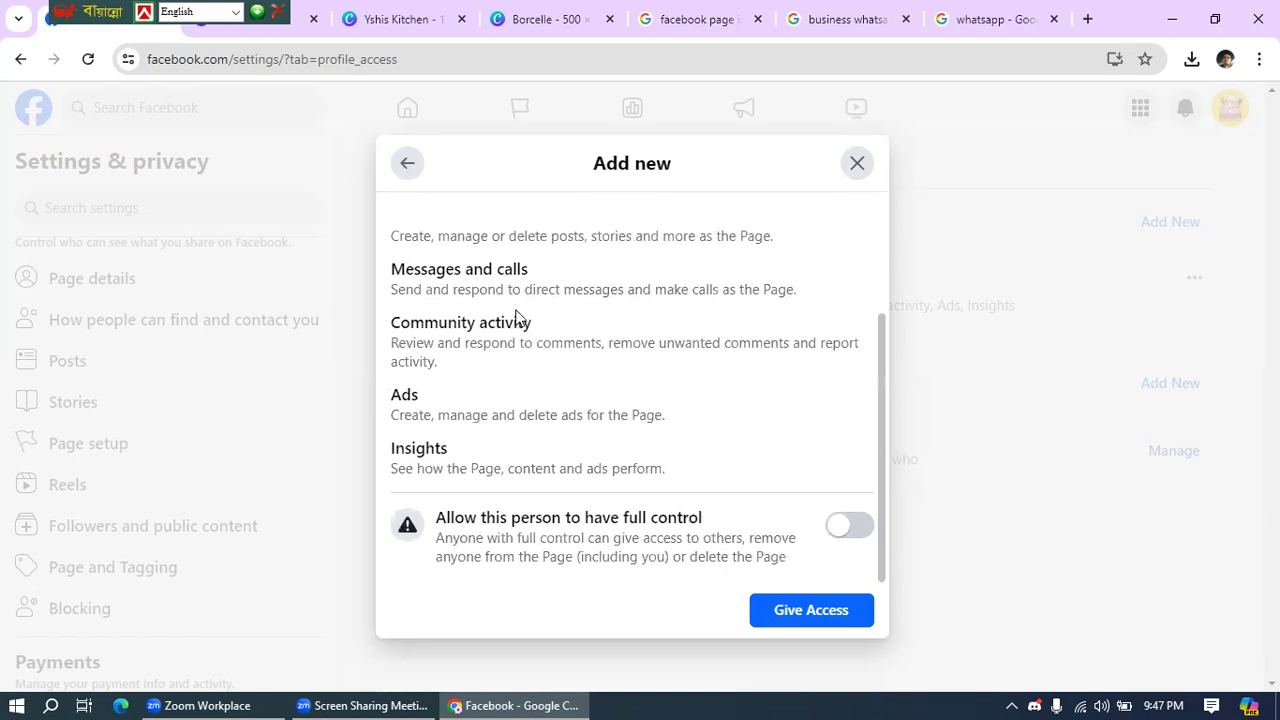
scroll(516, 316, "up", 2)
scroll(521, 304, "down", 2)
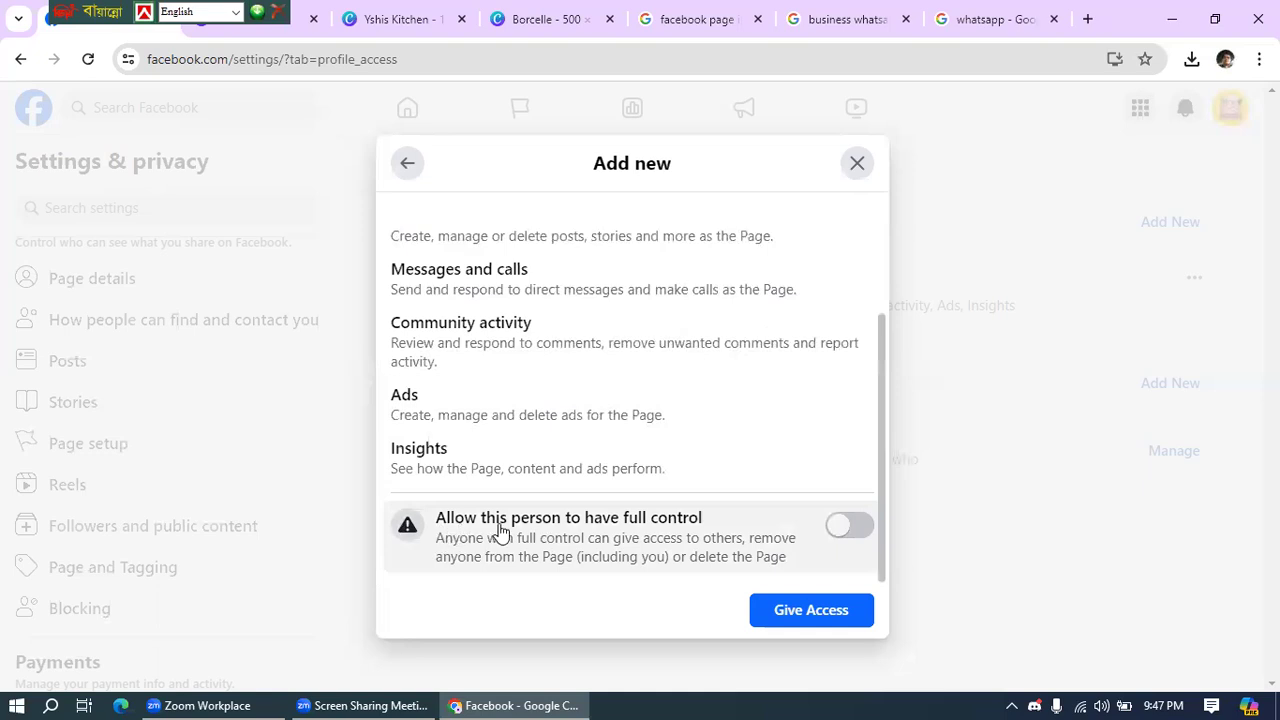
left_click(842, 540)
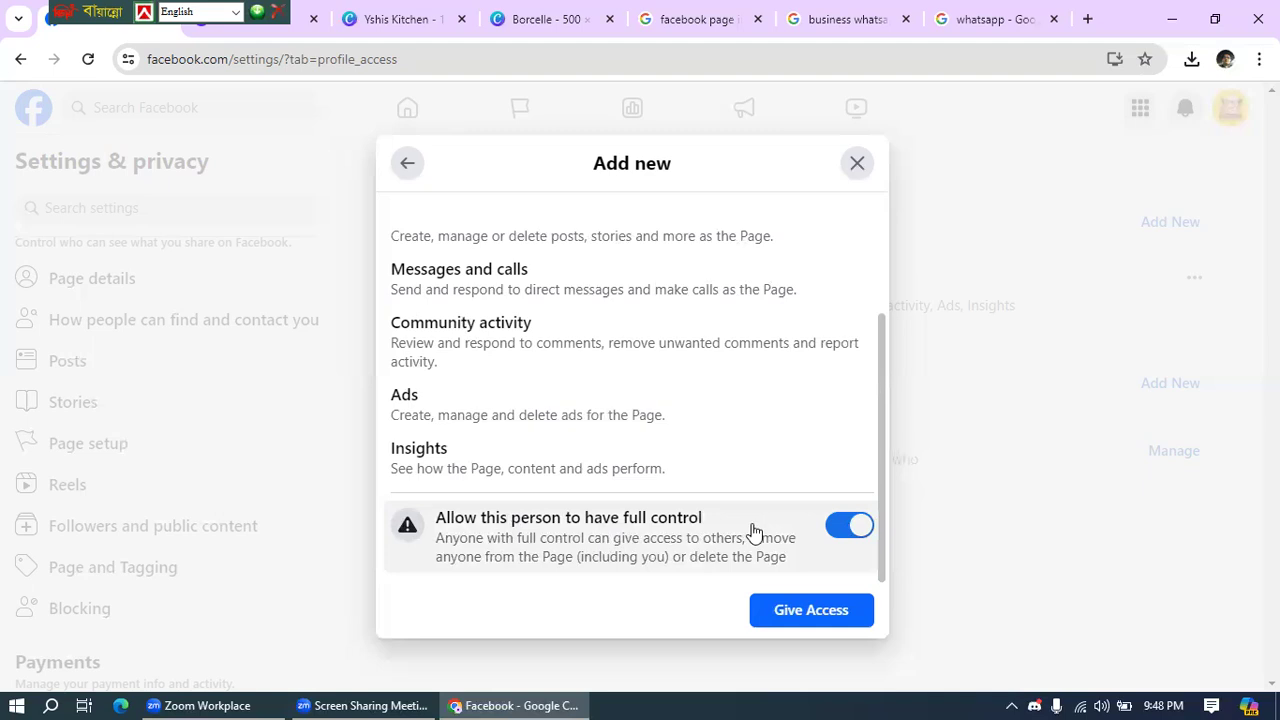
left_click(822, 617)
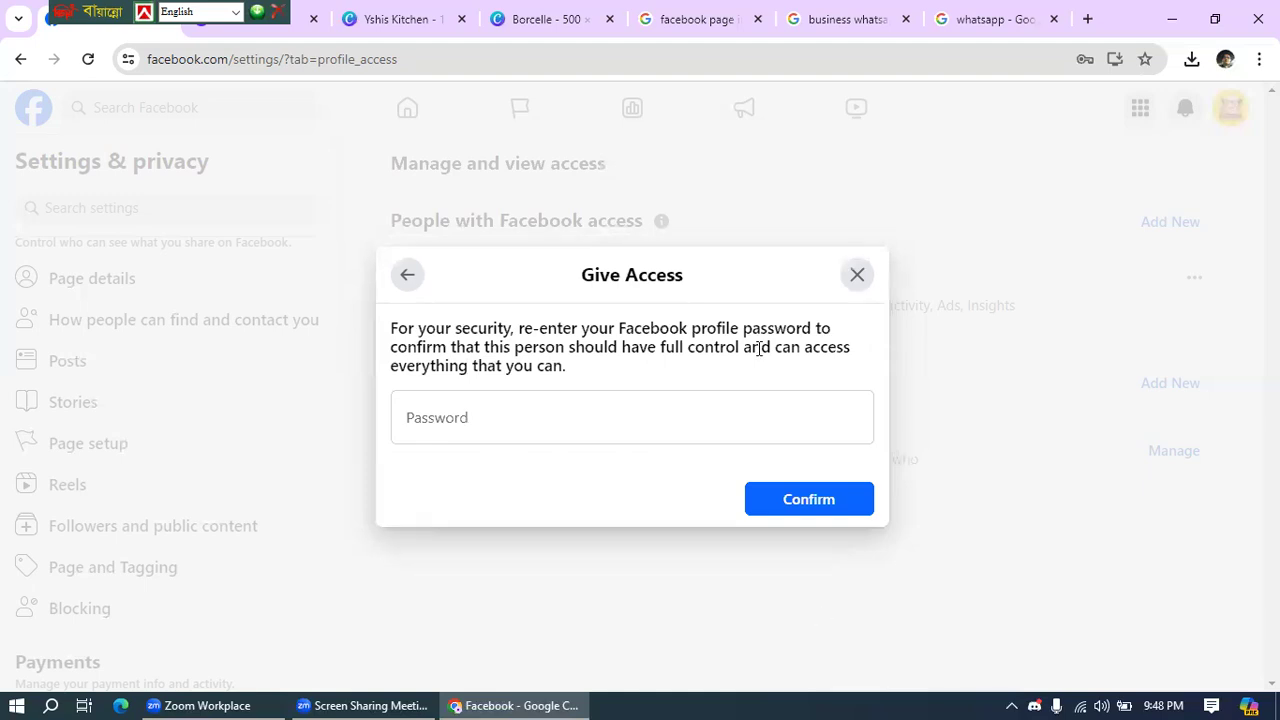
- Re-enter the account password to confirm giving the person full control of the Page
left_click(442, 420)
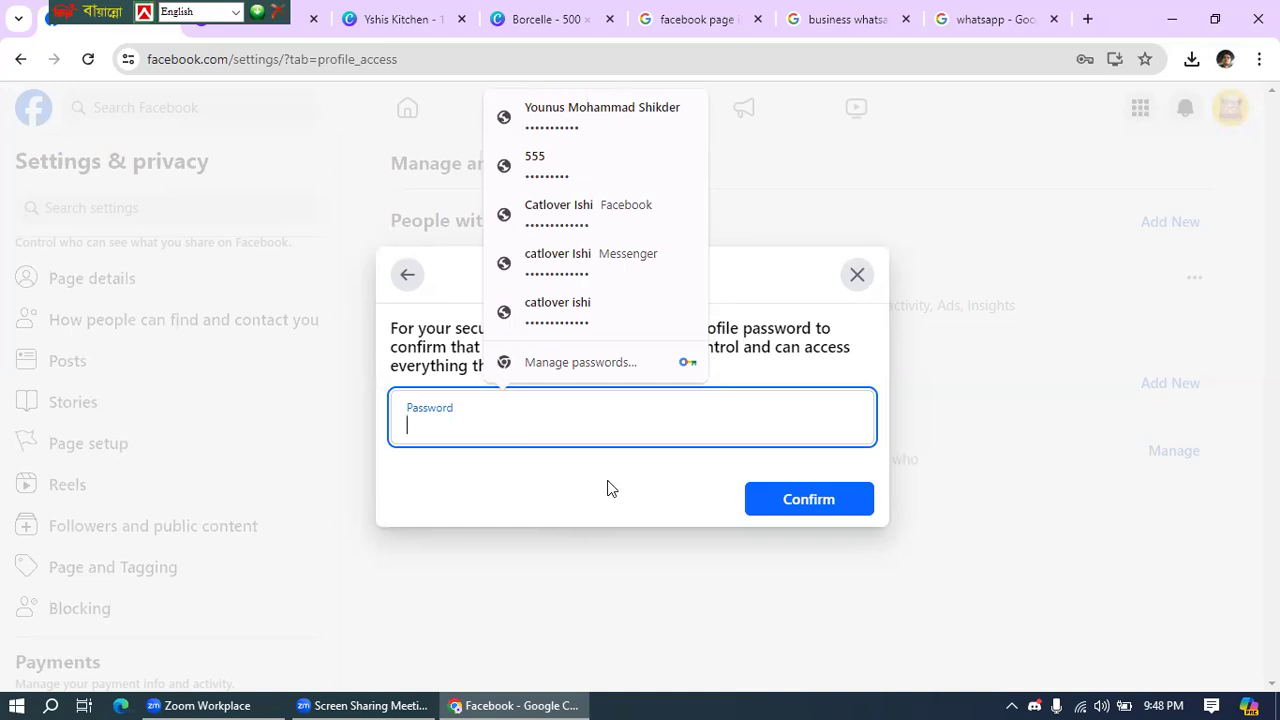
type("***")
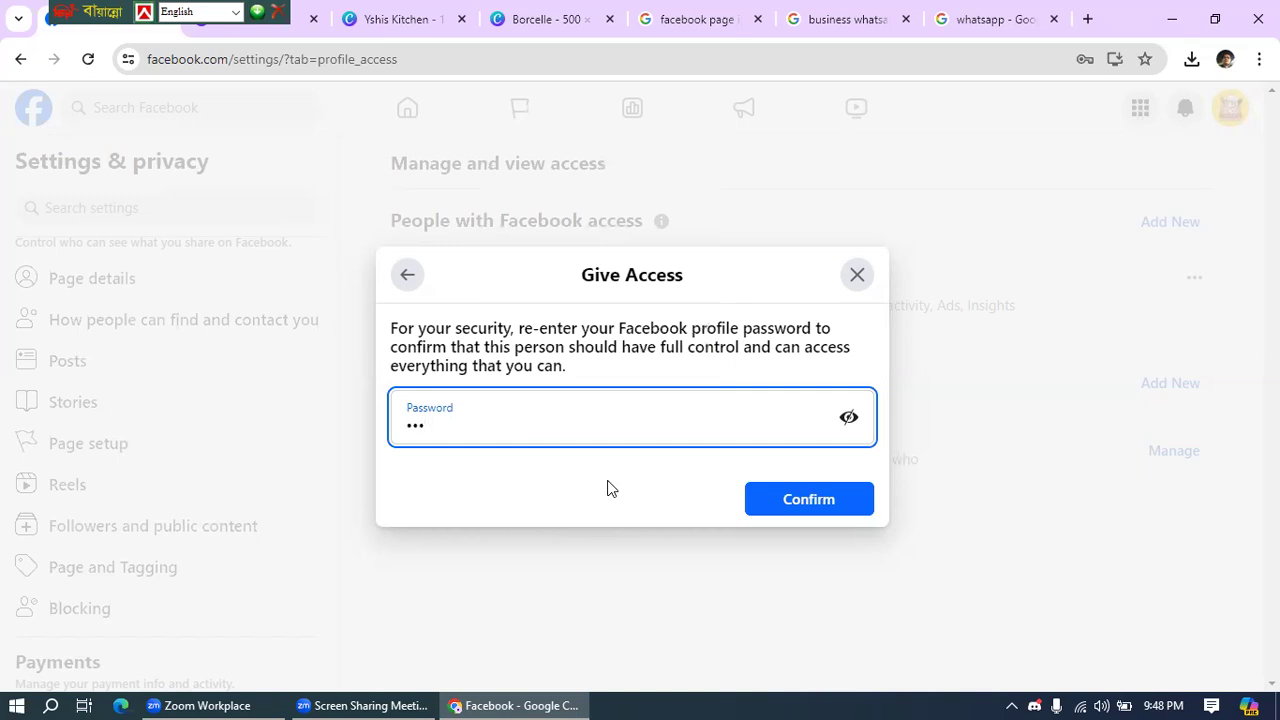
type("****")
left_click(817, 496)
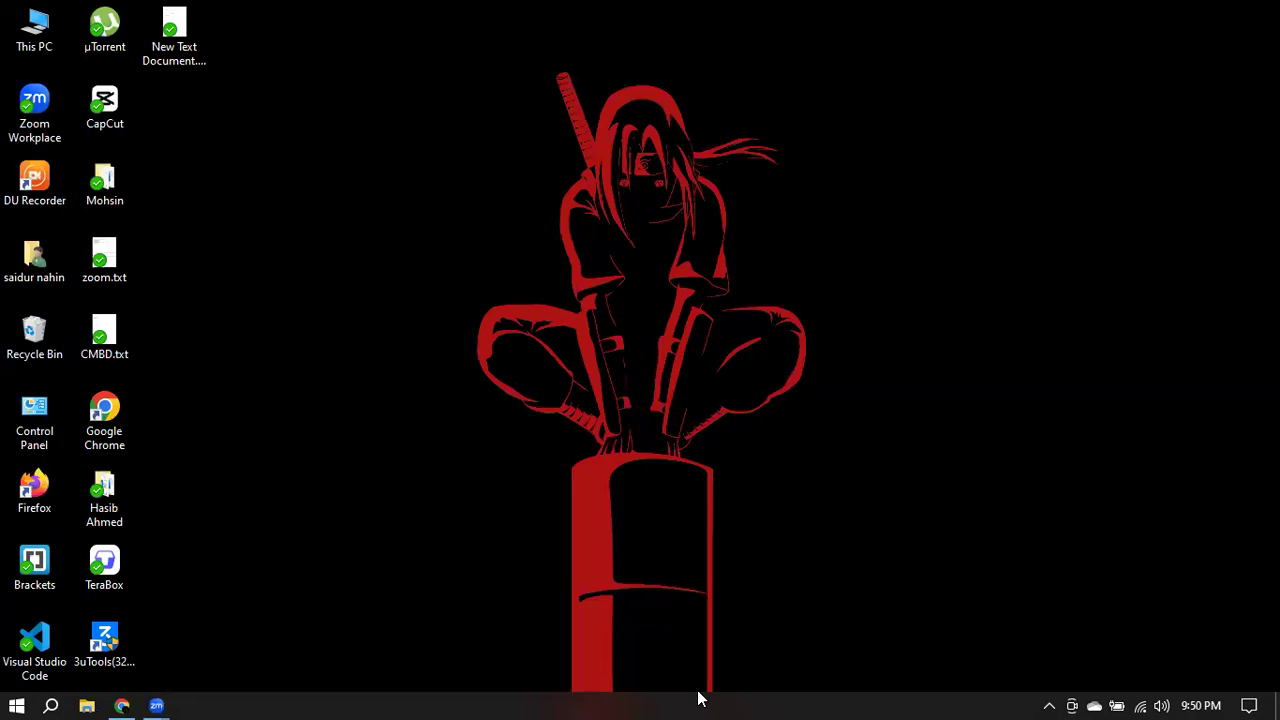
- Load Facebook's home news feed in a fresh browser tab, closing the old Facebook tab
left_click(122, 706)
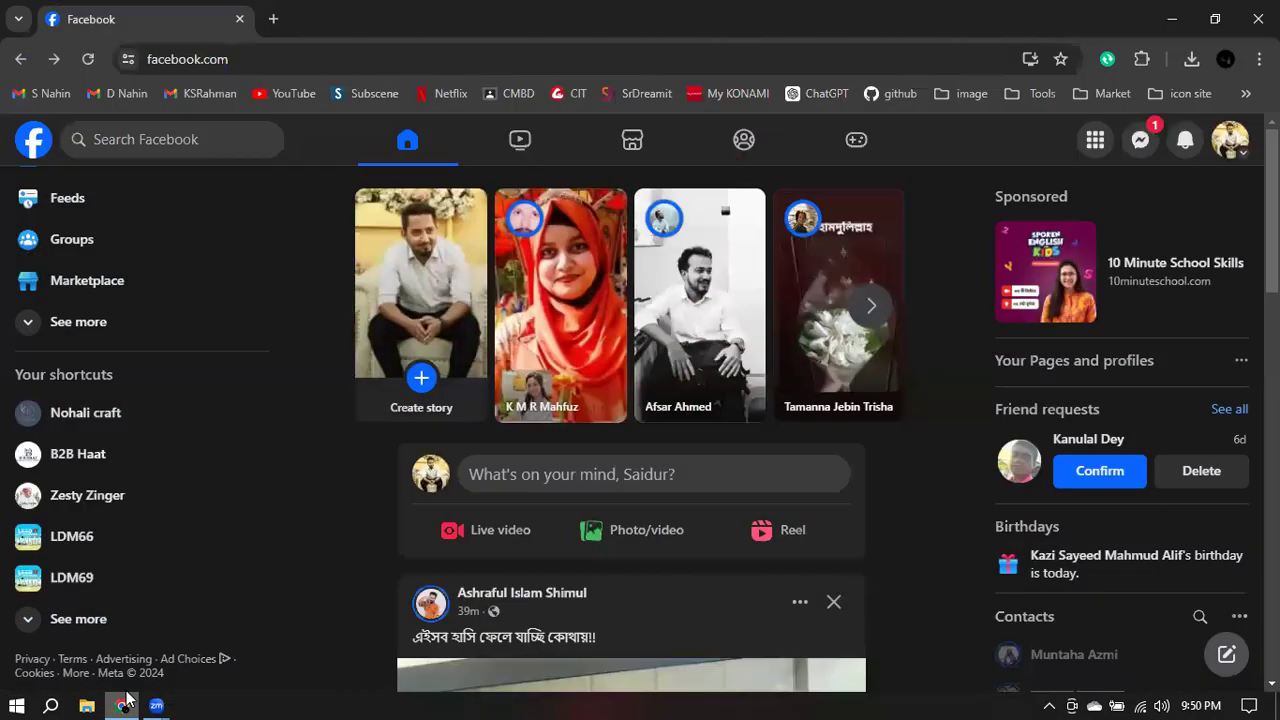
left_click(270, 20)
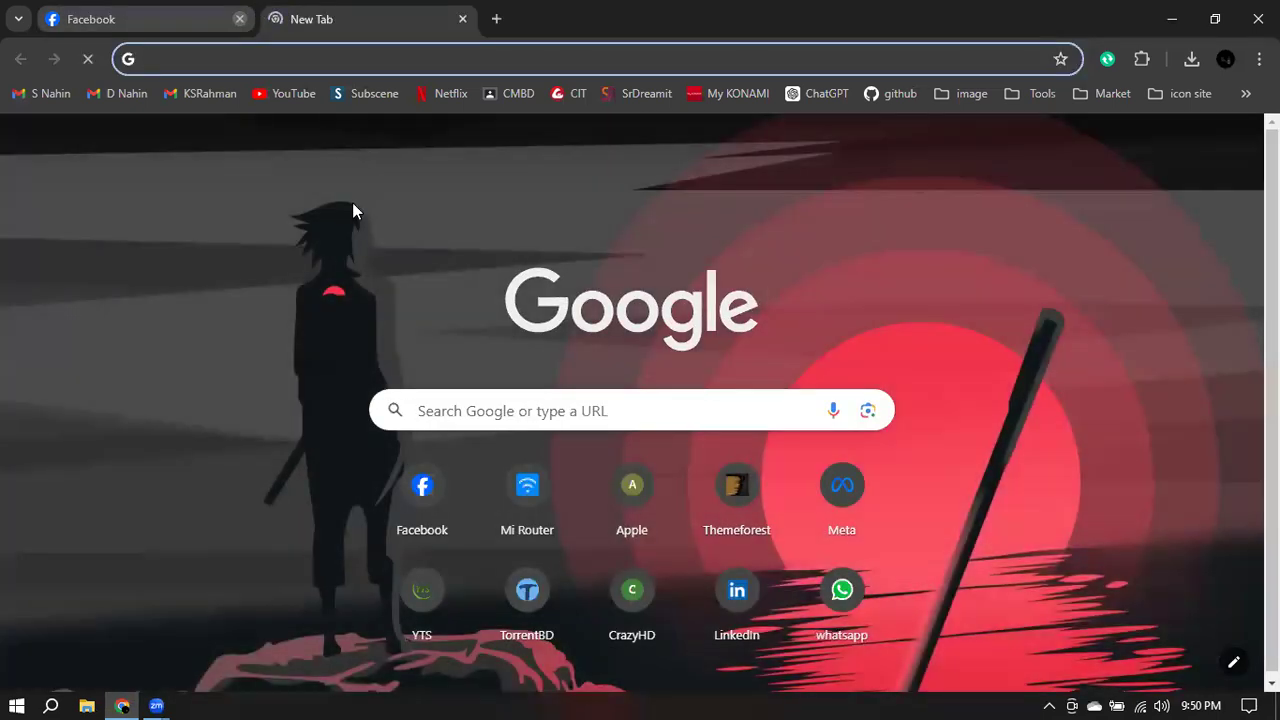
left_click(240, 20)
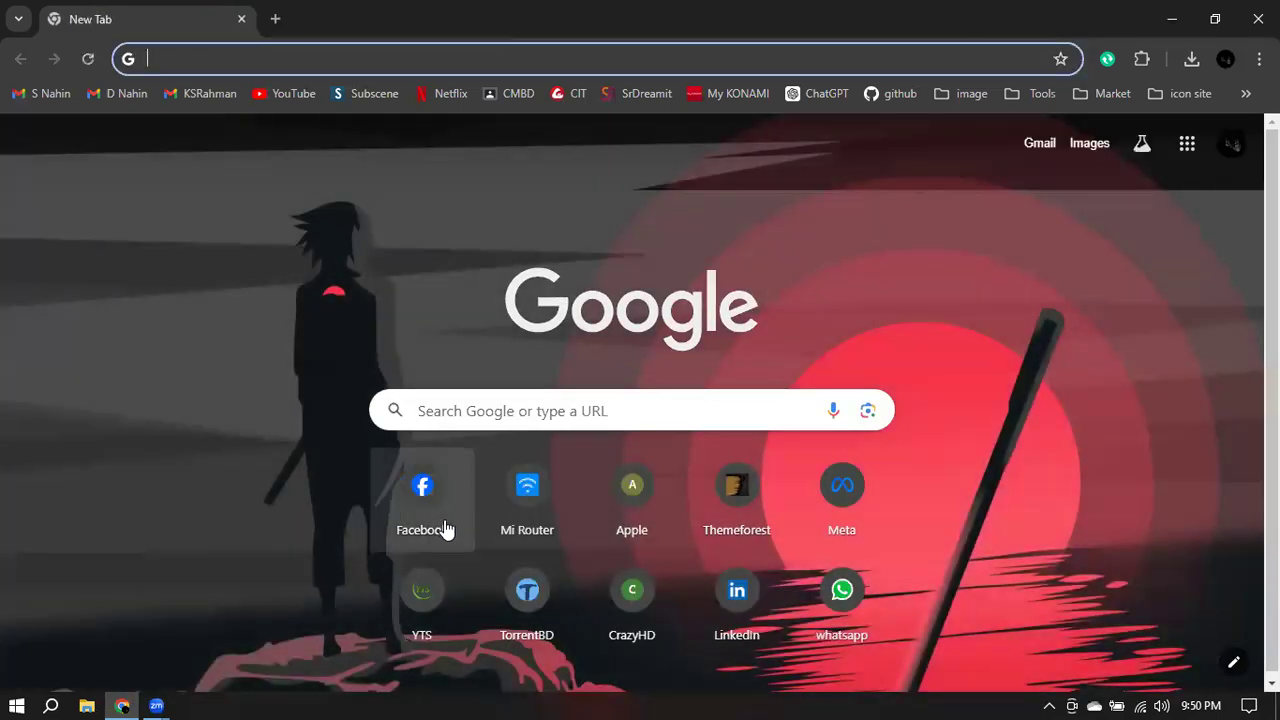
left_click(423, 490)
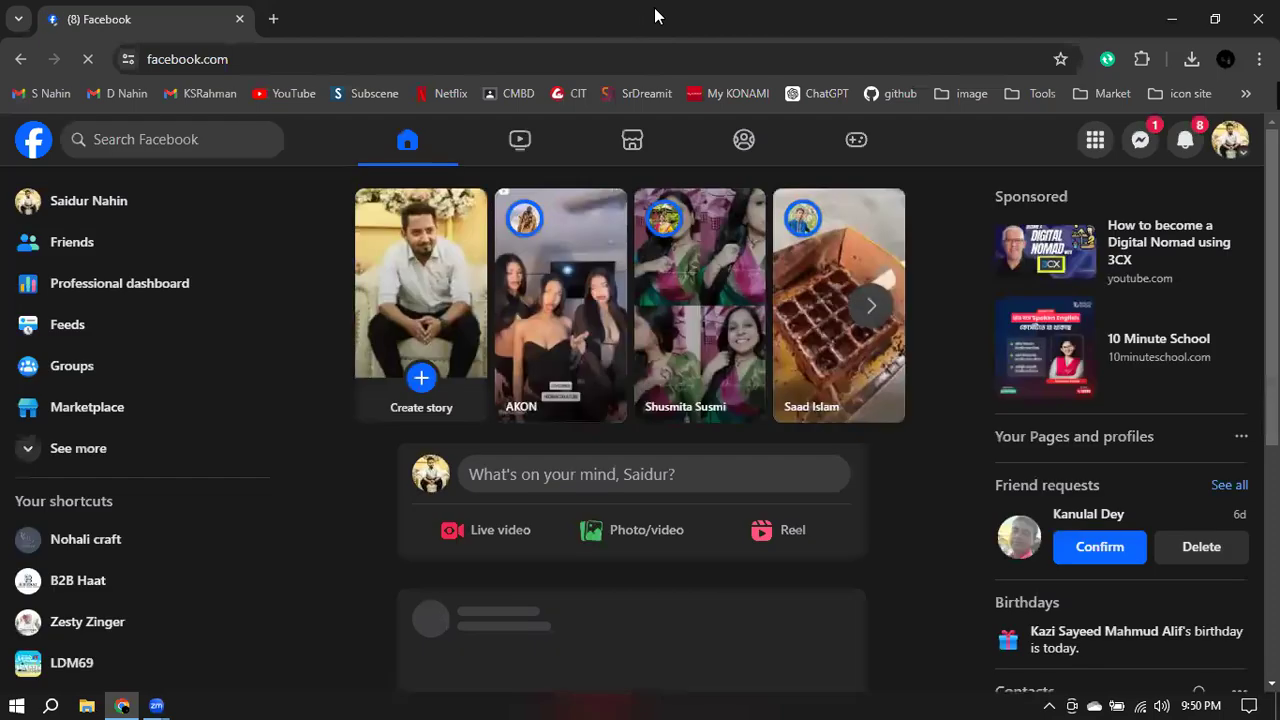
scroll(920, 452, "down", 3)
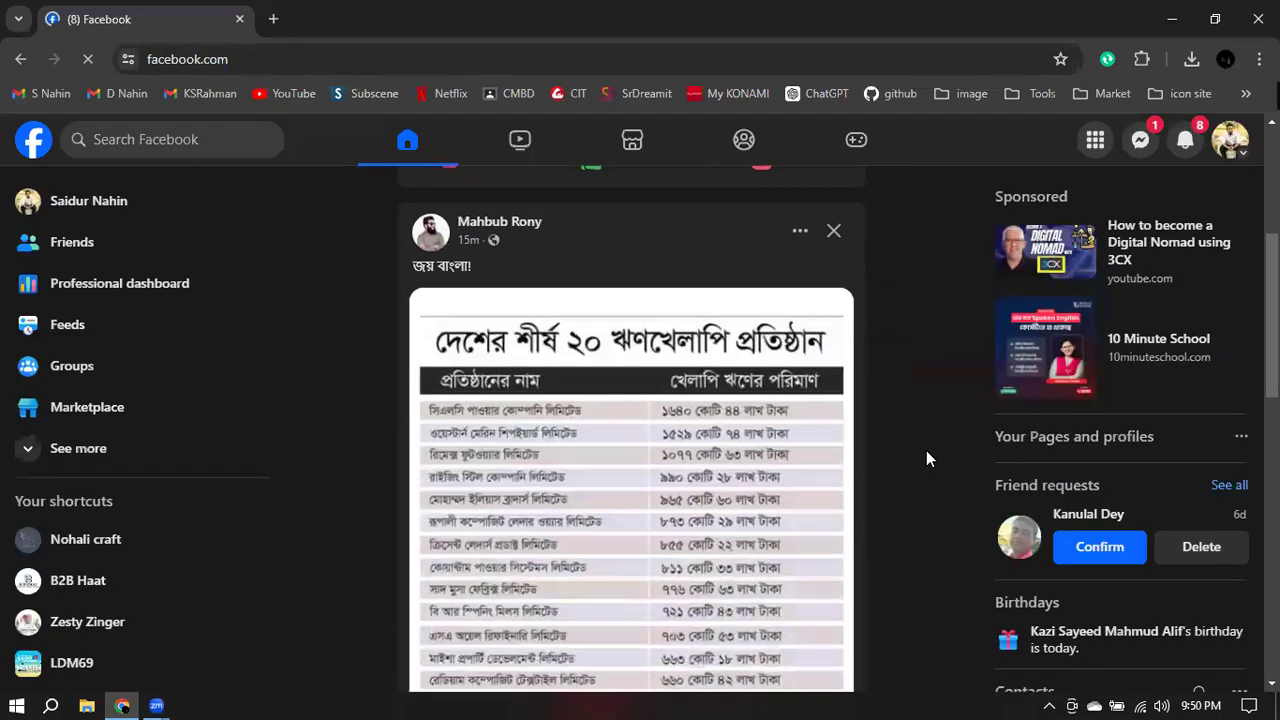
- Open the Yshis Kitchen Page from the notification inviting you to take full control
left_click(1185, 141)
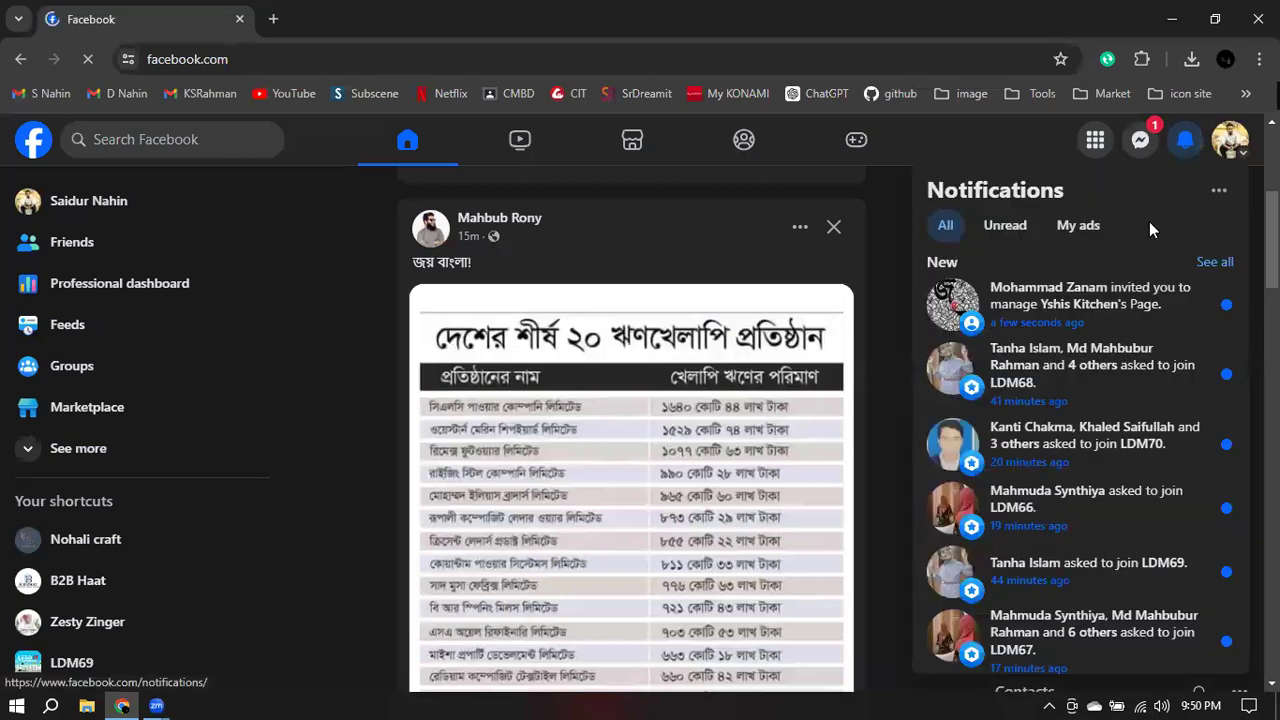
left_click(1072, 310)
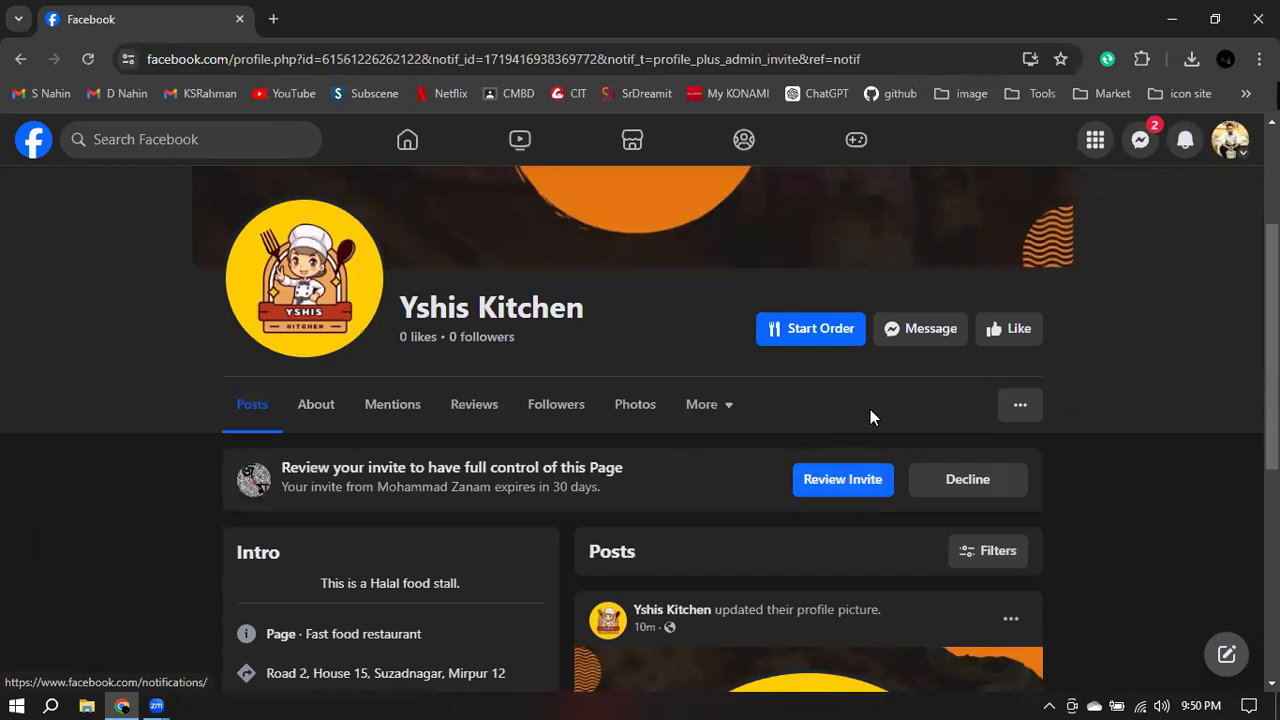
scroll(626, 330, "up", 3)
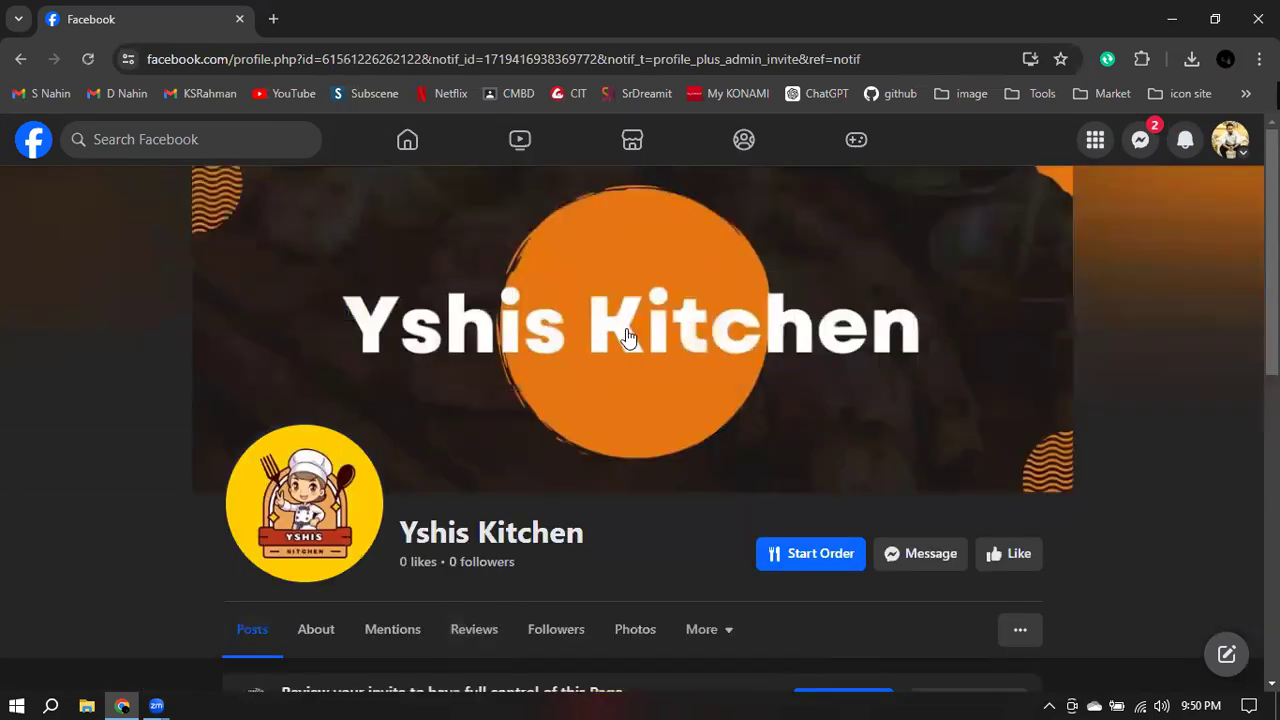
scroll(700, 338, "down", 2)
scroll(710, 338, "down", 2)
scroll(789, 237, "up", 1)
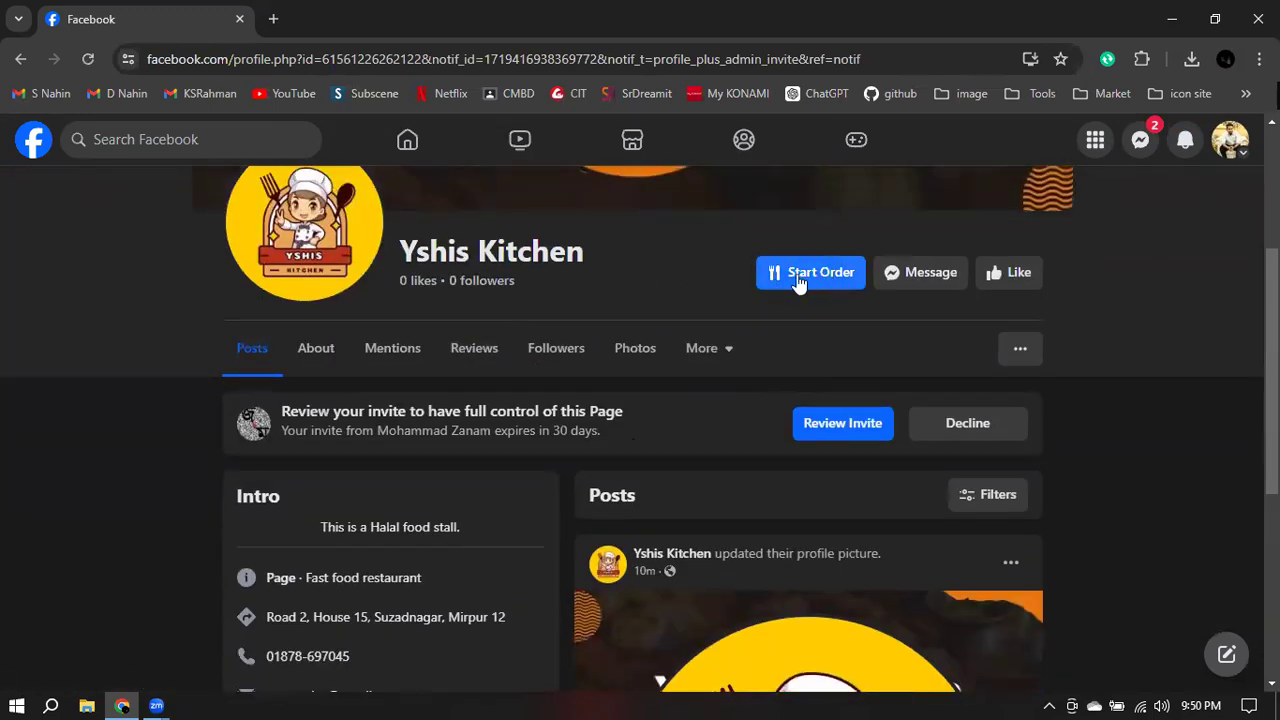
left_click(808, 280)
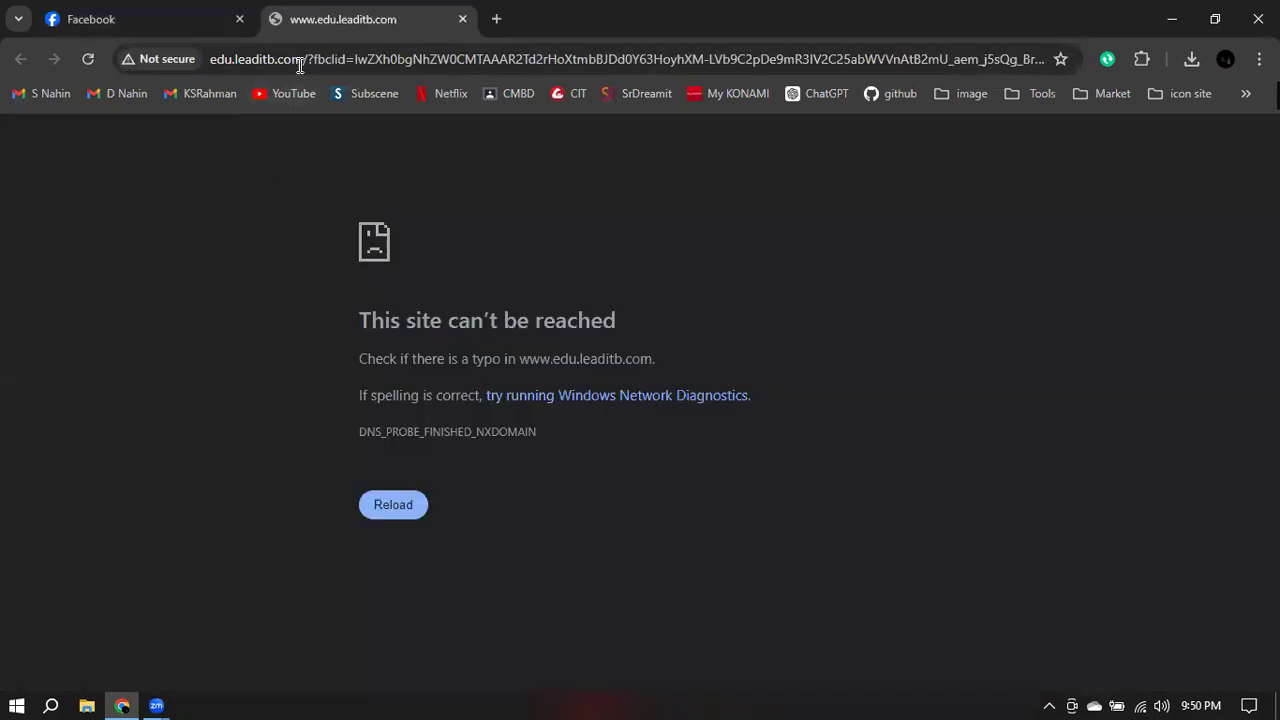
left_click_drag(302, 64, 914, 60)
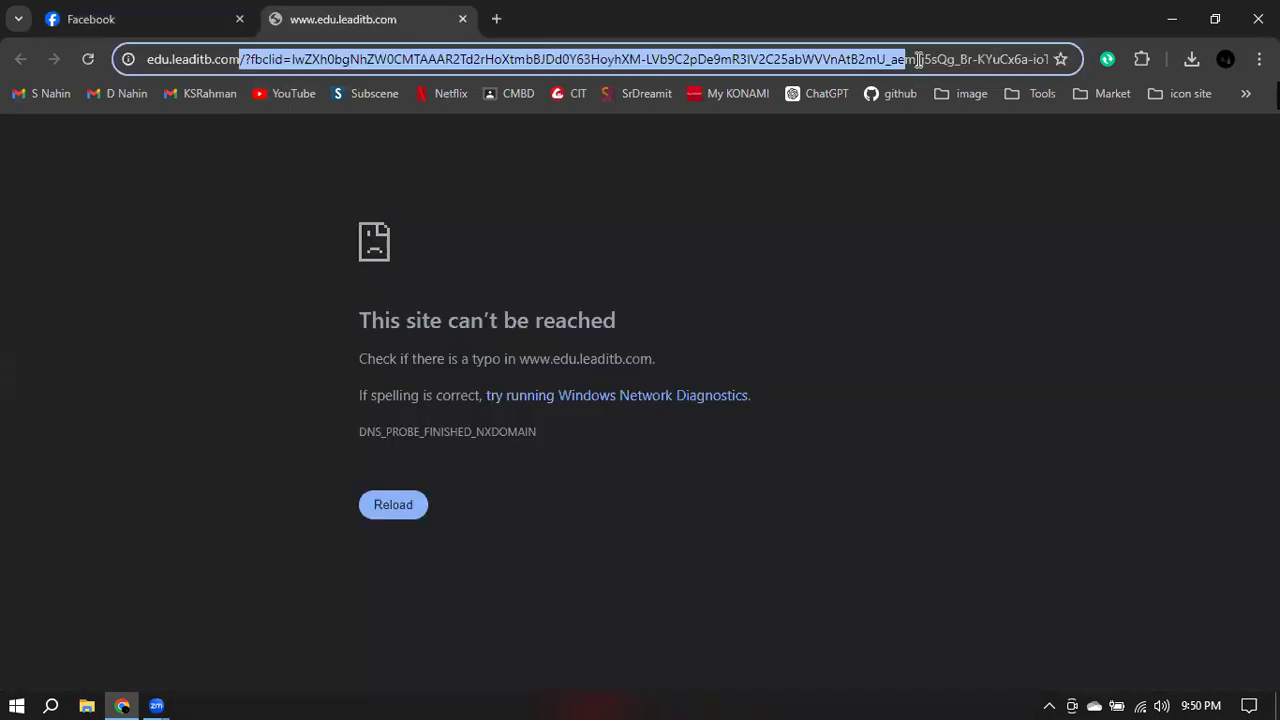
left_click(596, 173)
left_click(505, 22)
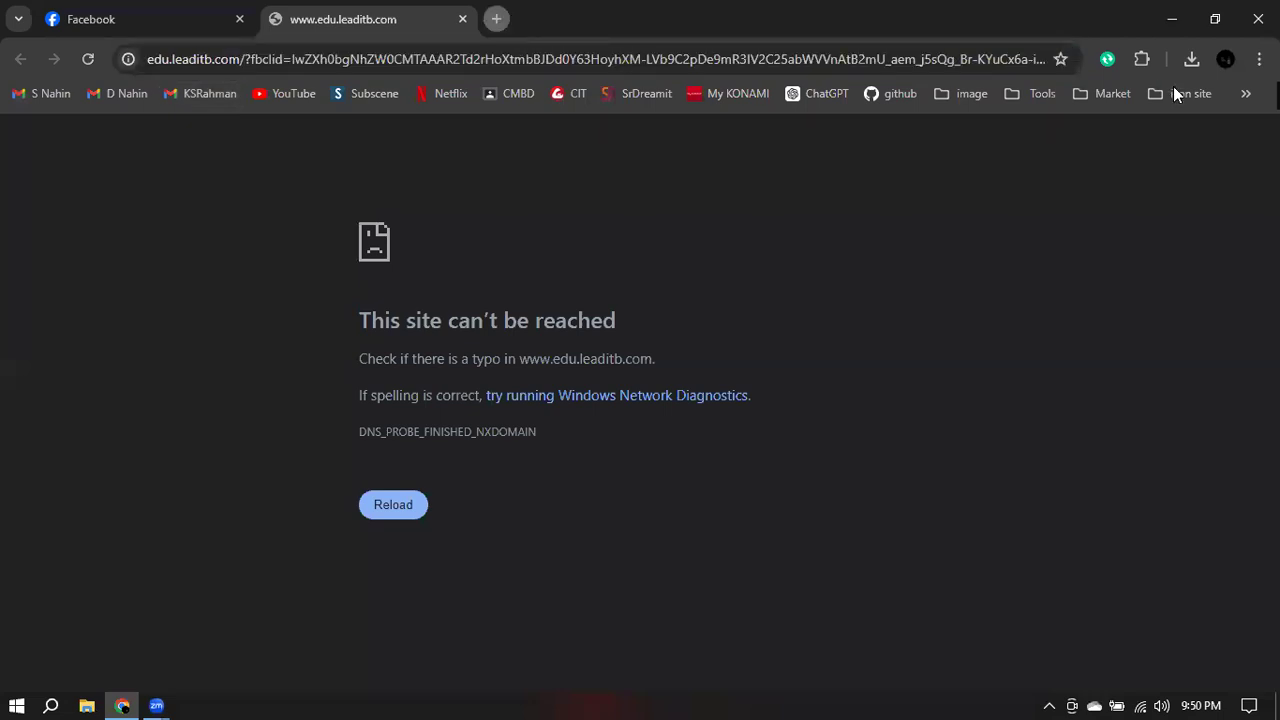
type("www")
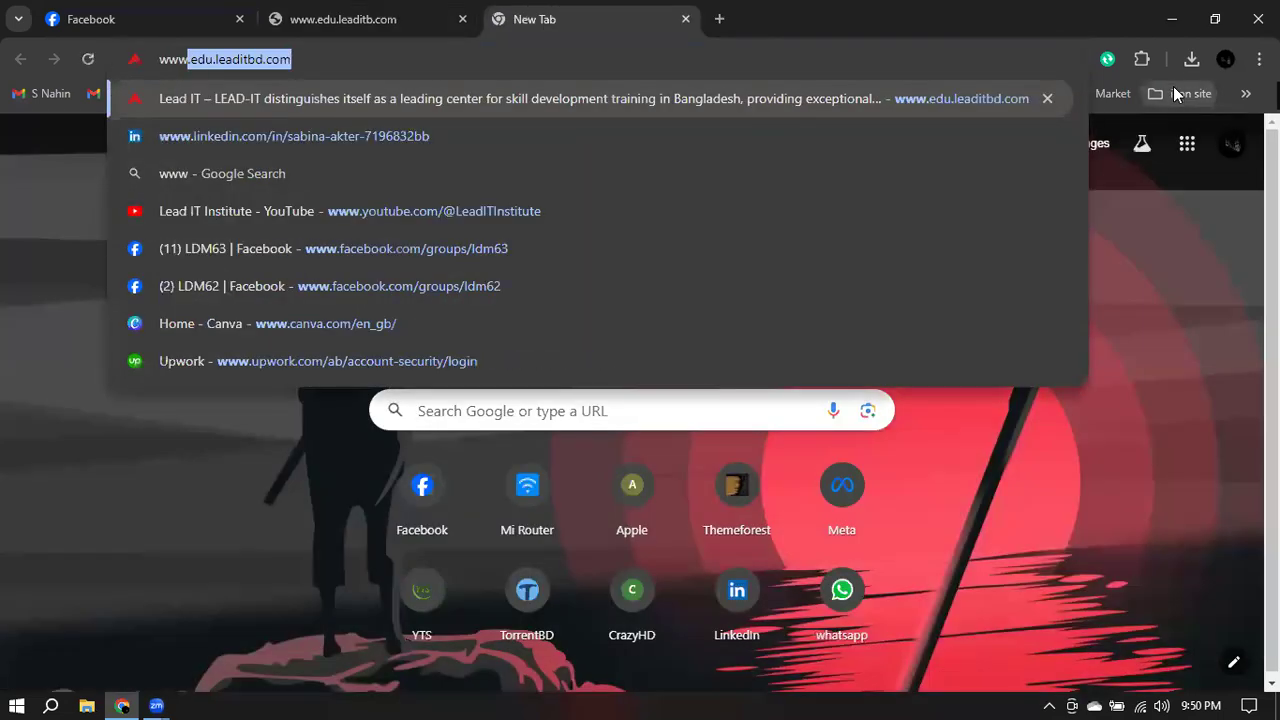
key("Return")
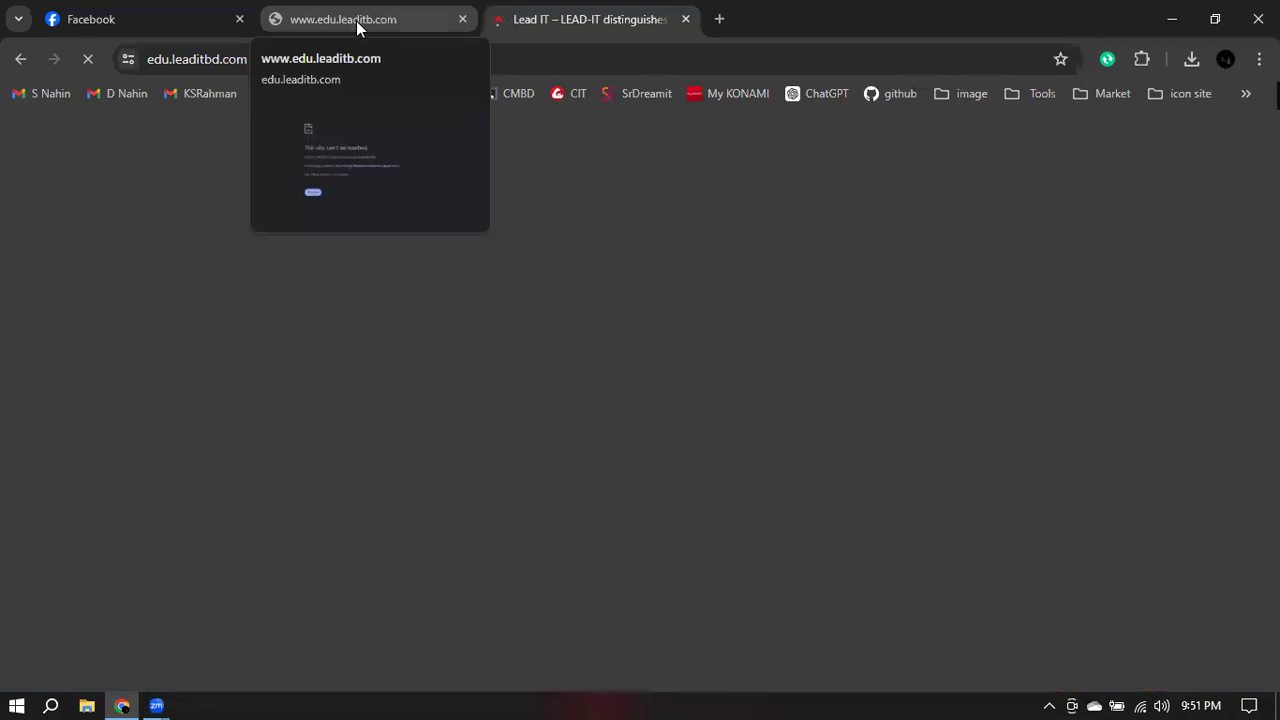
left_click(357, 24)
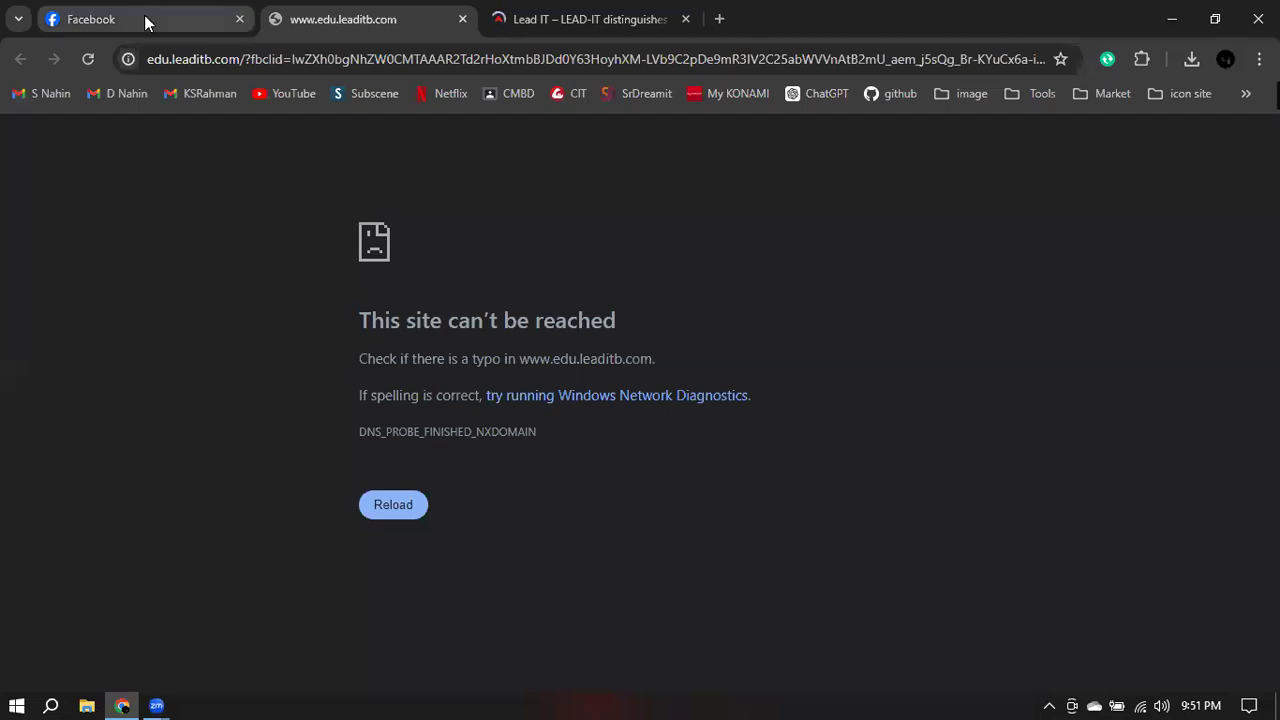
key("ctrl+shift+Tab")
scroll(330, 462, "down", 2)
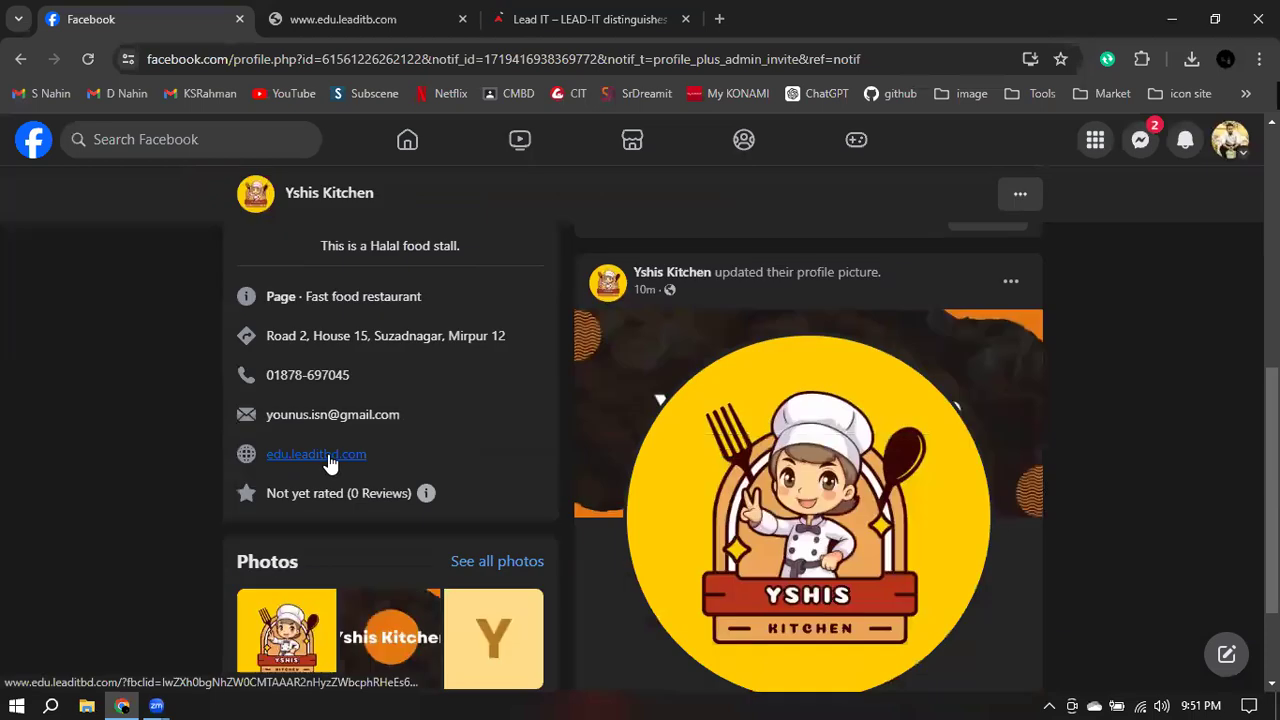
left_click(328, 456)
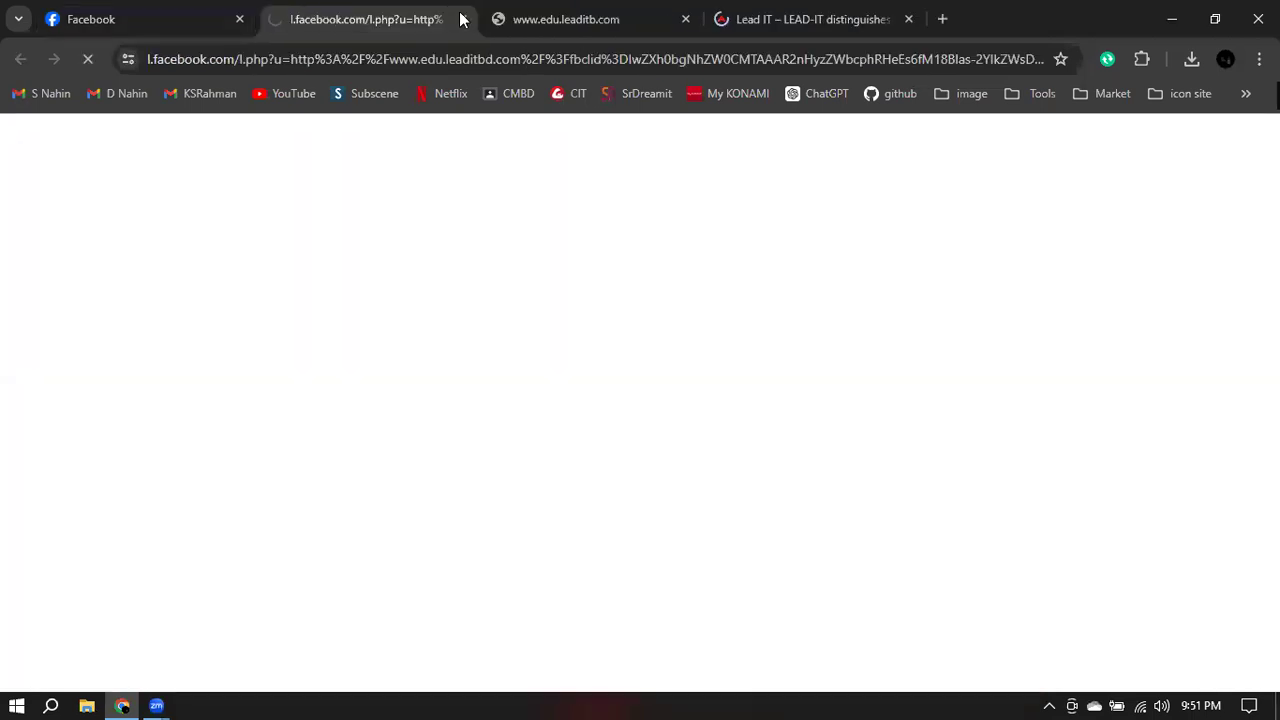
left_click(462, 19)
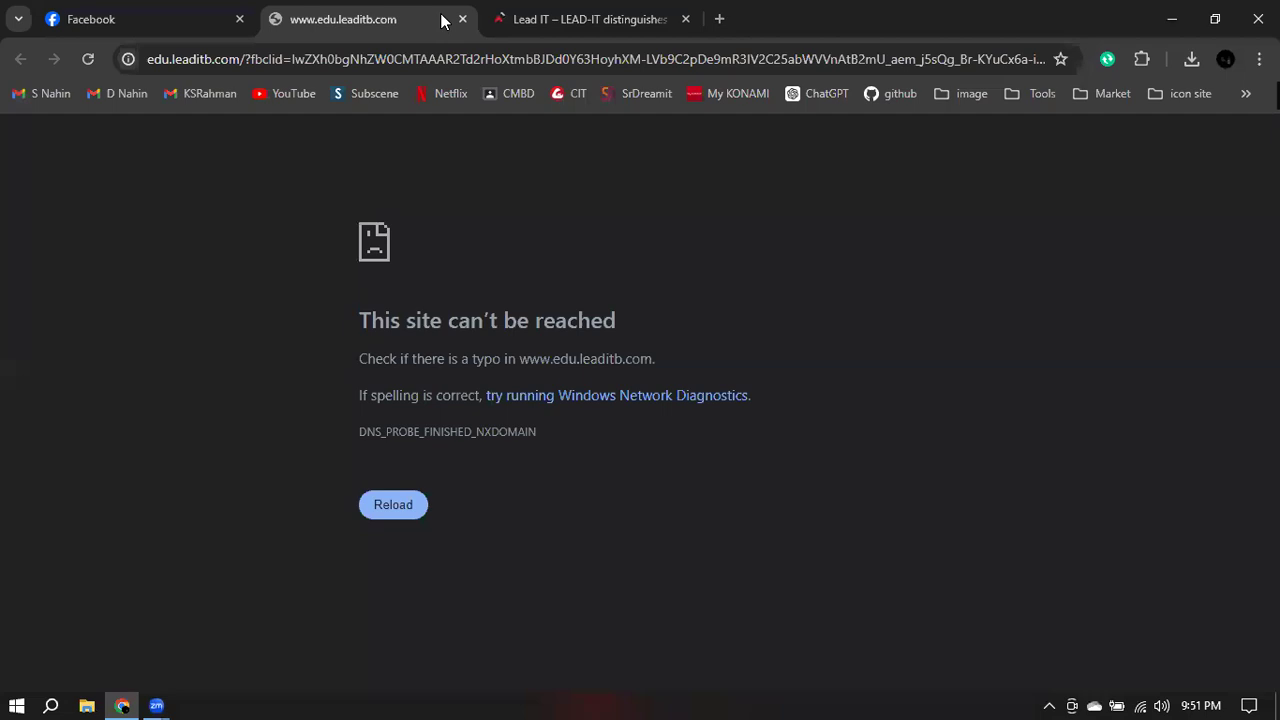
left_click(459, 19)
left_click(460, 20)
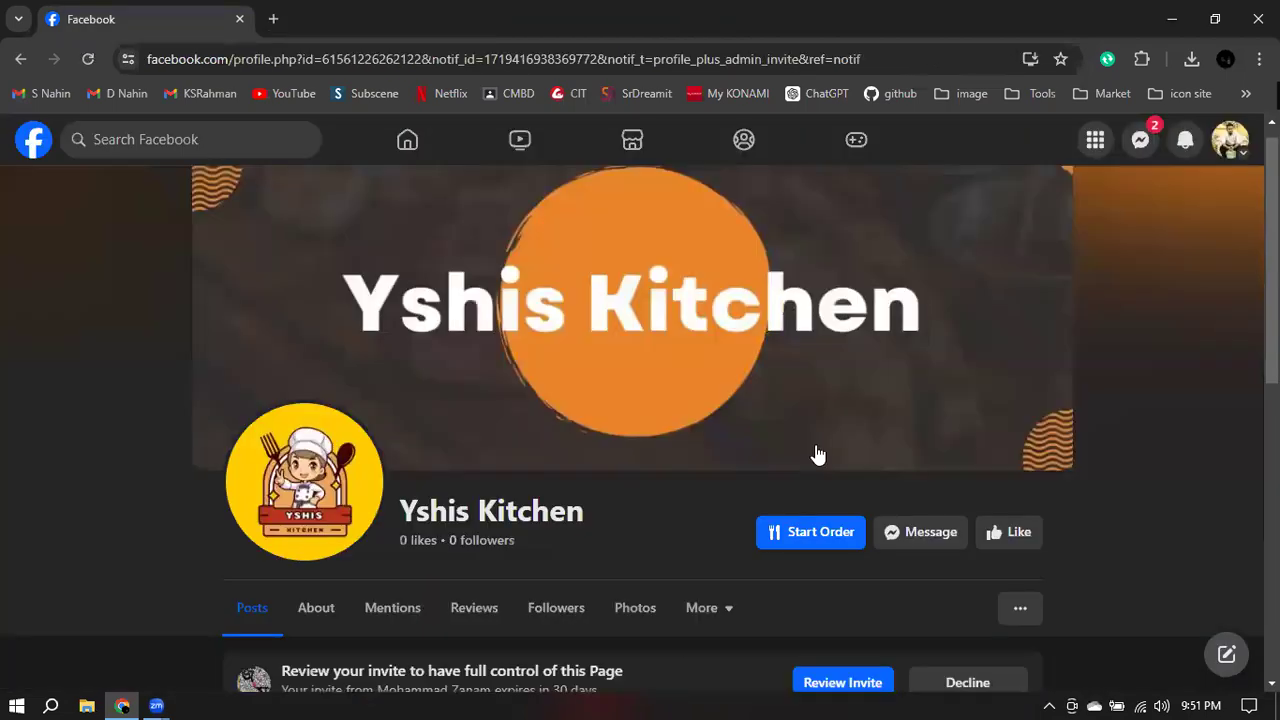
scroll(814, 451, "up", 5)
scroll(830, 443, "down", 3)
- Accept the full-control invite, choose Not Now to stay on the profile, and reload the Page
left_click(830, 435)
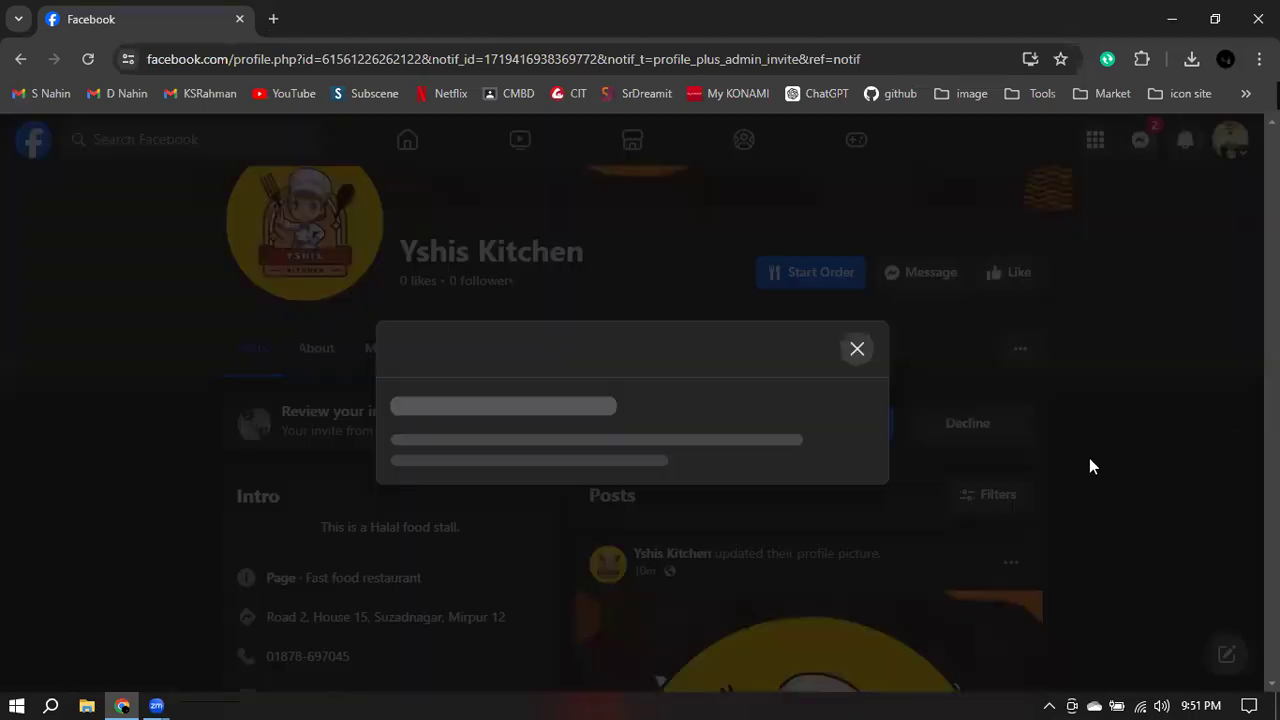
left_click(876, 604)
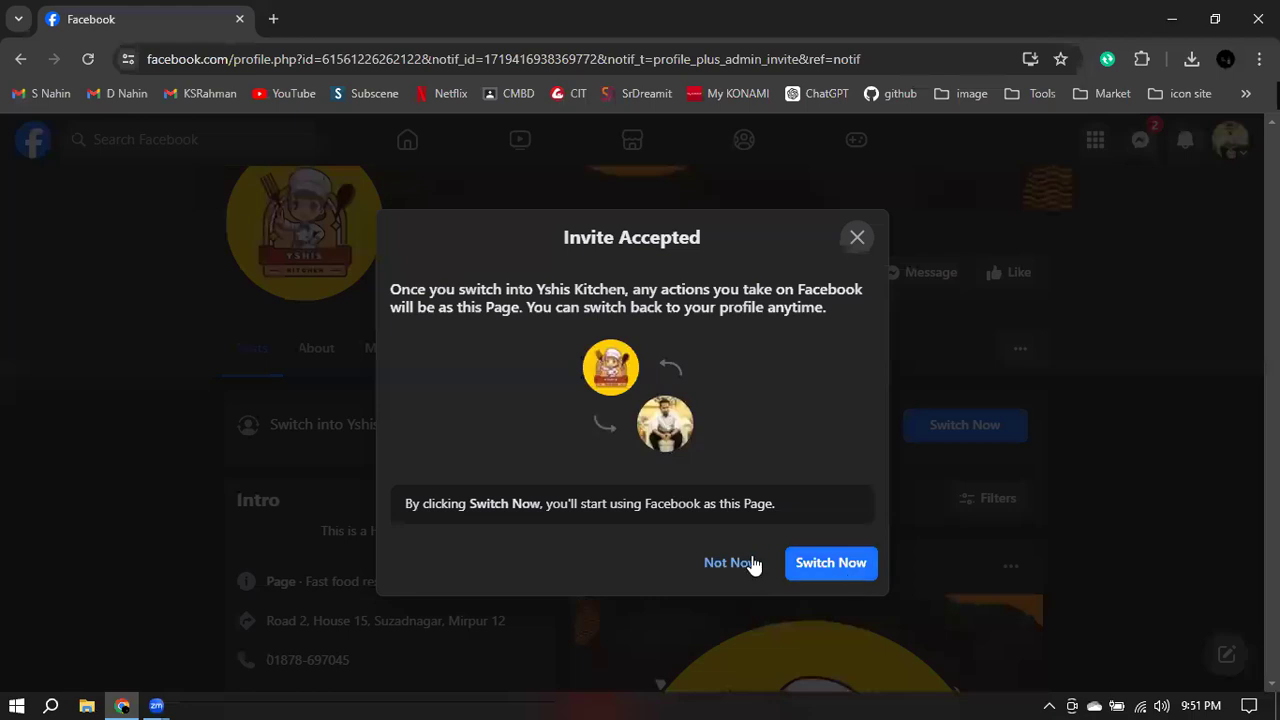
left_click(722, 563)
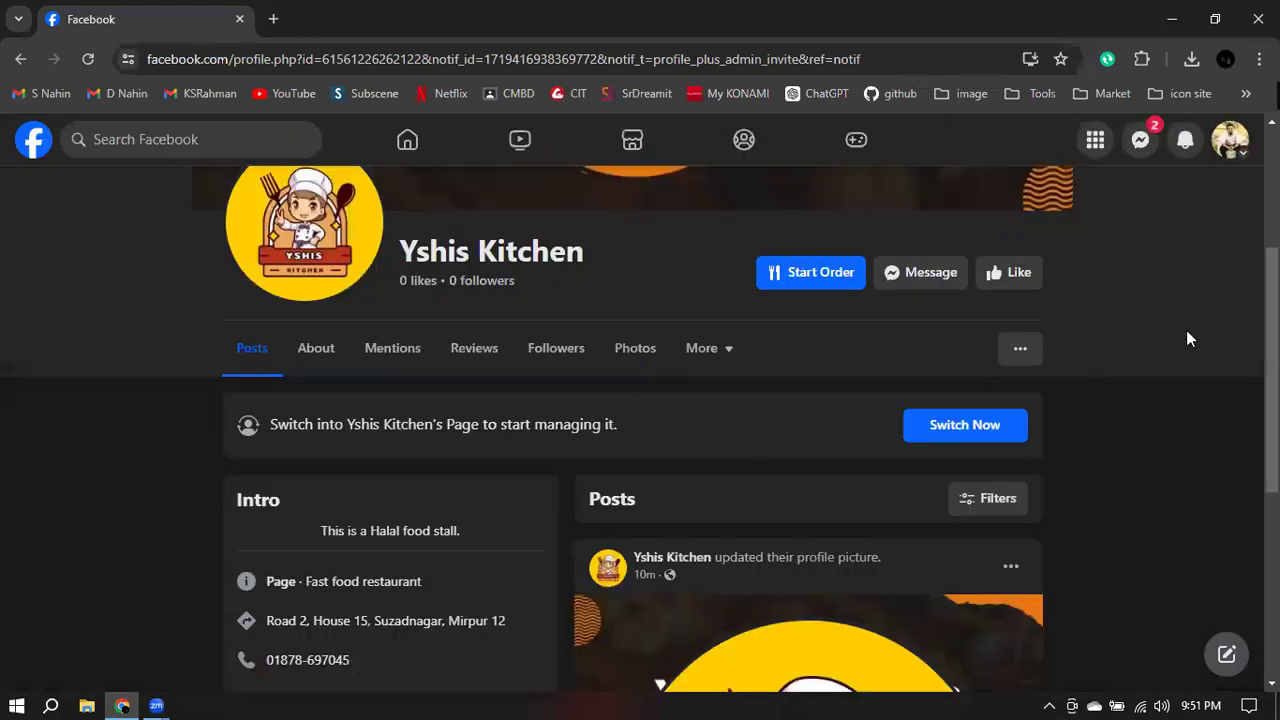
left_click(88, 59)
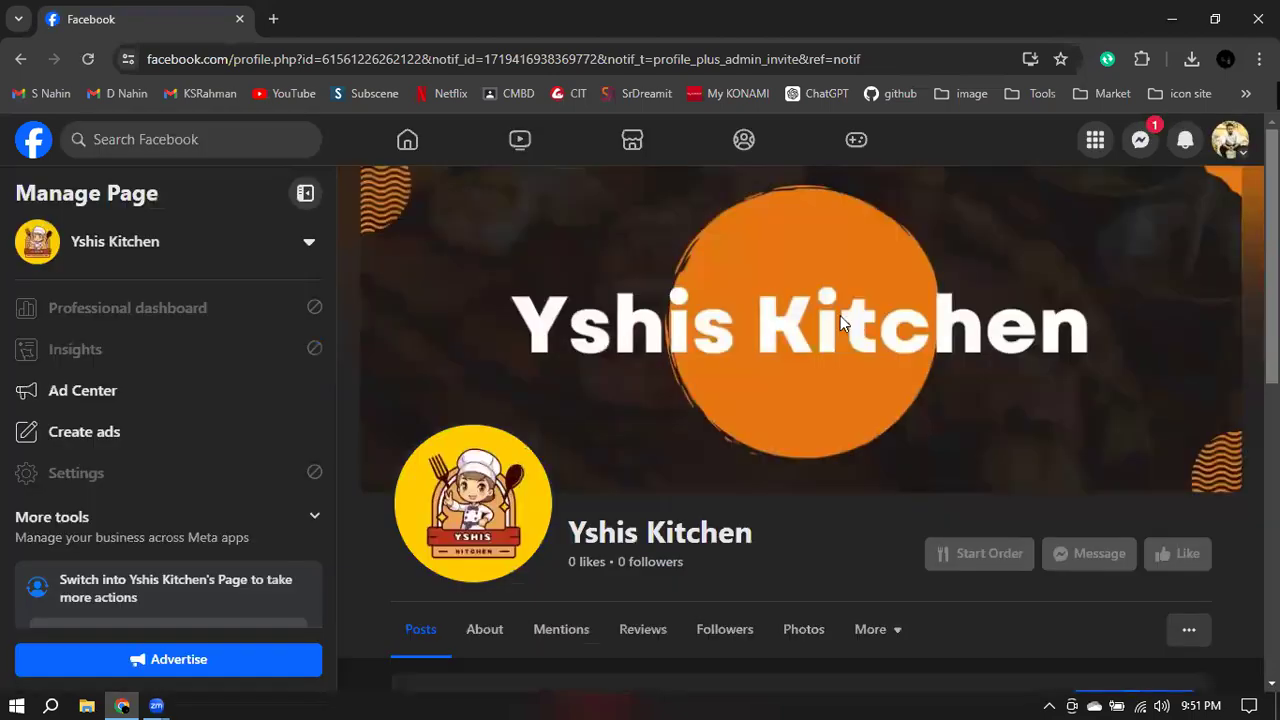
- Switch to acting as Yshis Kitchen through See all profiles in the account menu
scroll(833, 321, "down", 2)
scroll(833, 321, "down", 1)
scroll(808, 337, "up", 3)
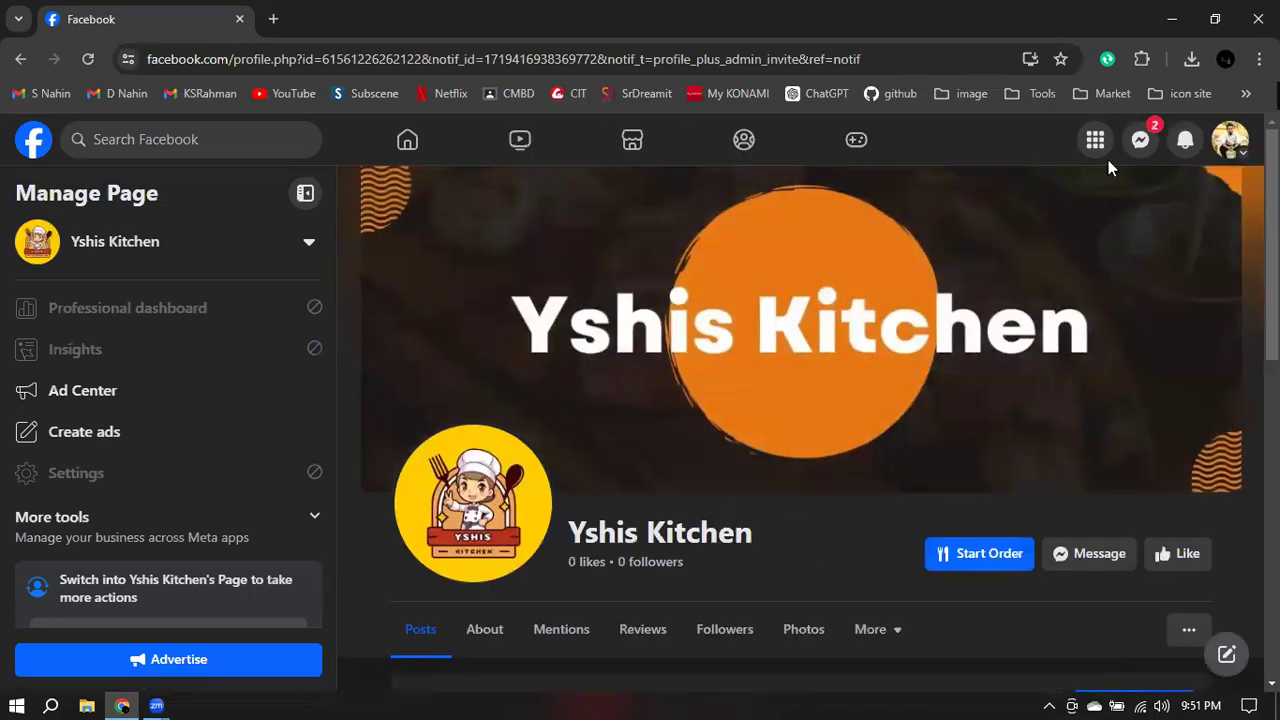
left_click(1228, 141)
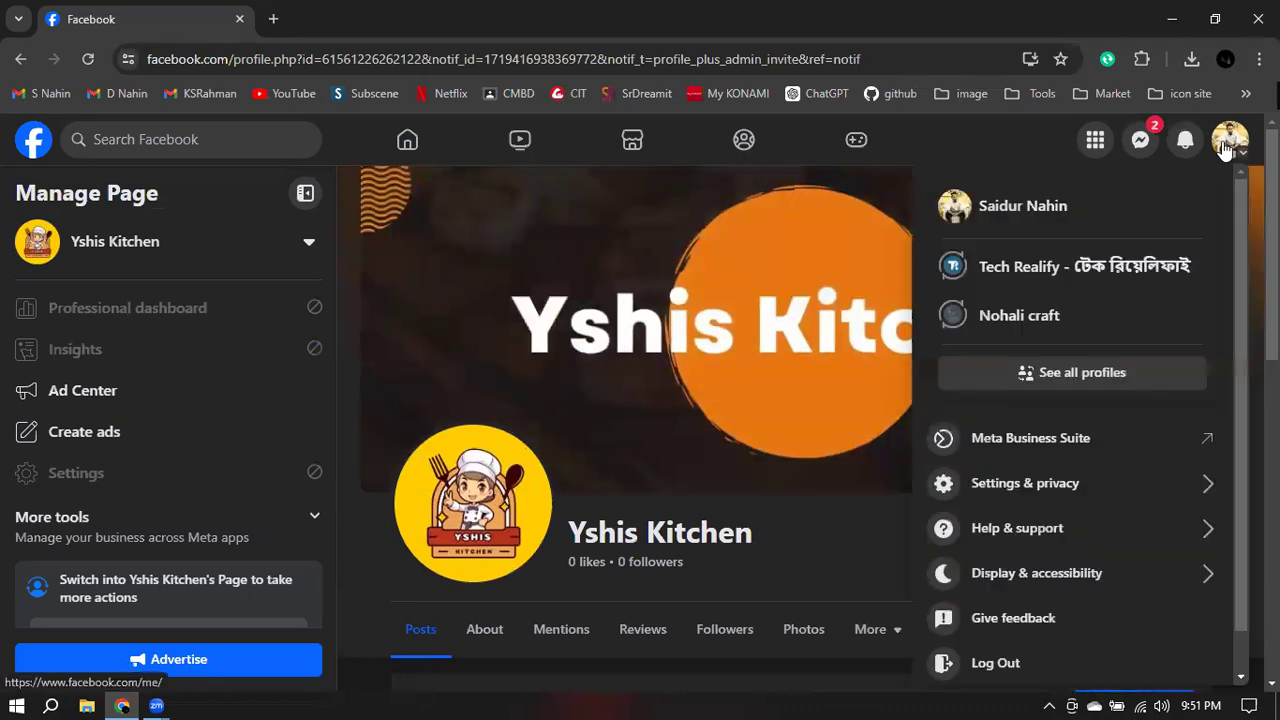
left_click(982, 365)
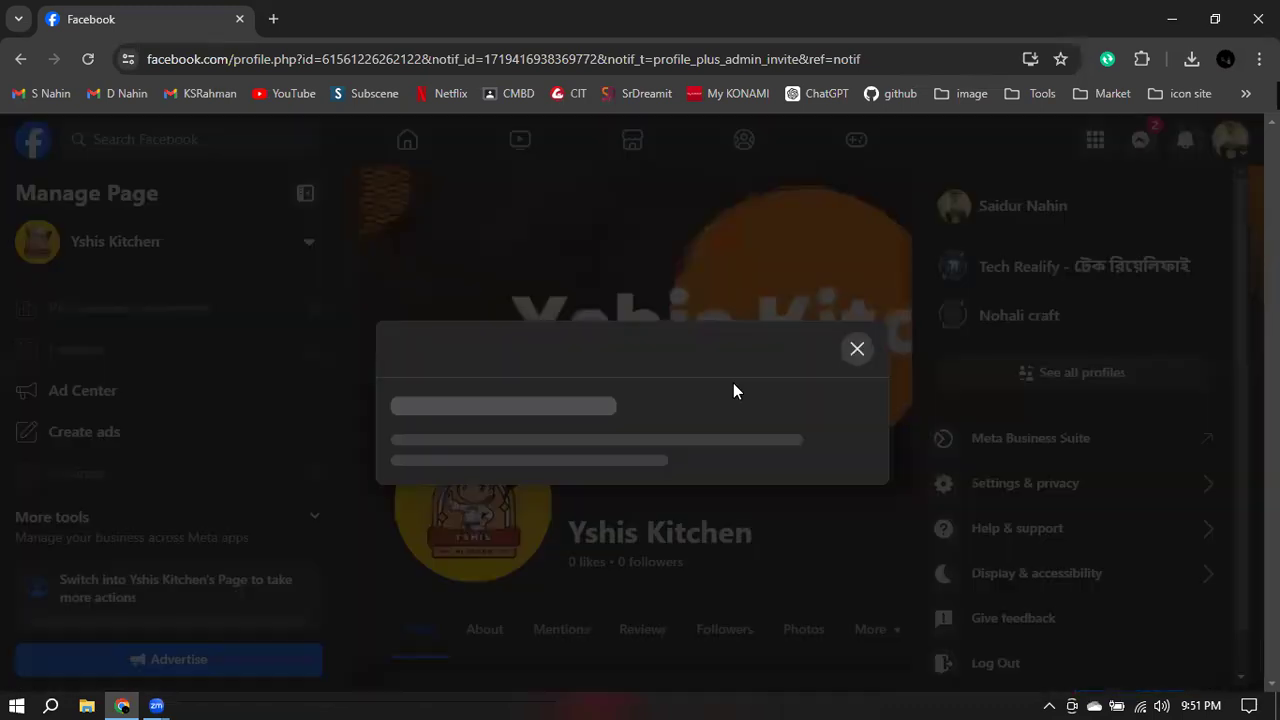
scroll(430, 450, "down", 3)
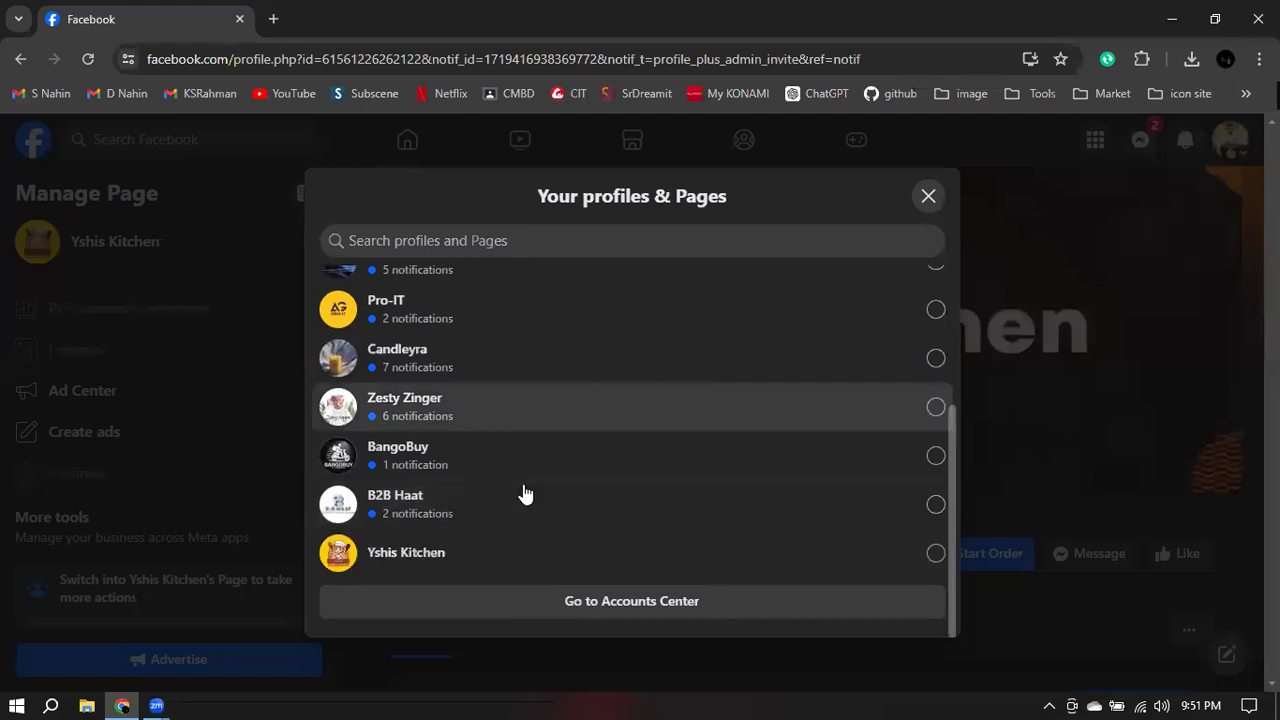
left_click(669, 553)
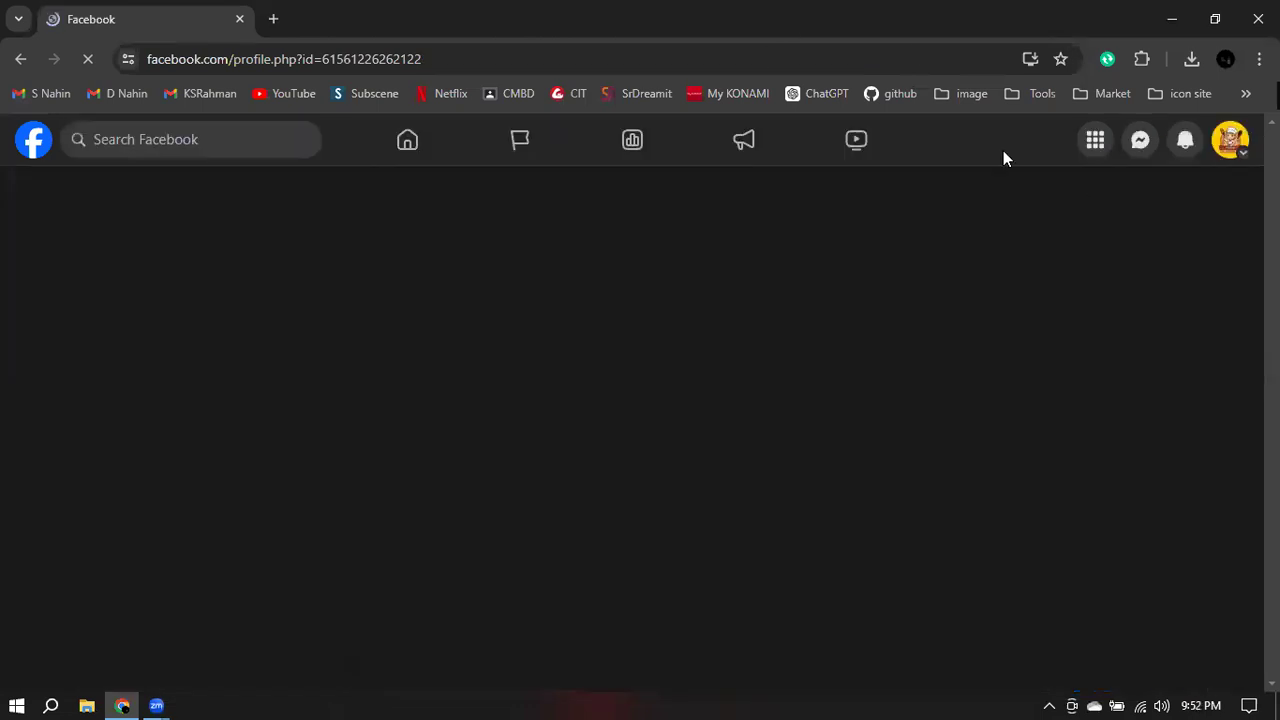
scroll(860, 360, "down", 3)
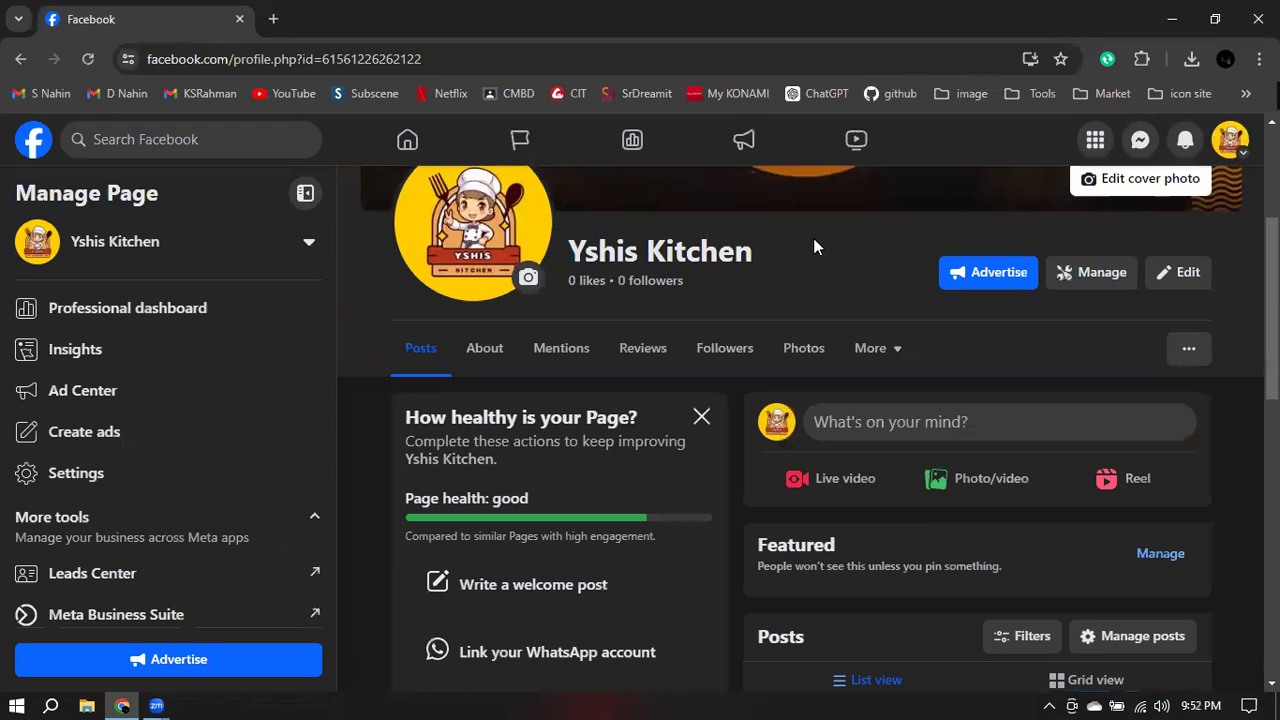
- Open the Page's professional dashboard and check the 14 completed setup steps
left_click(1128, 289)
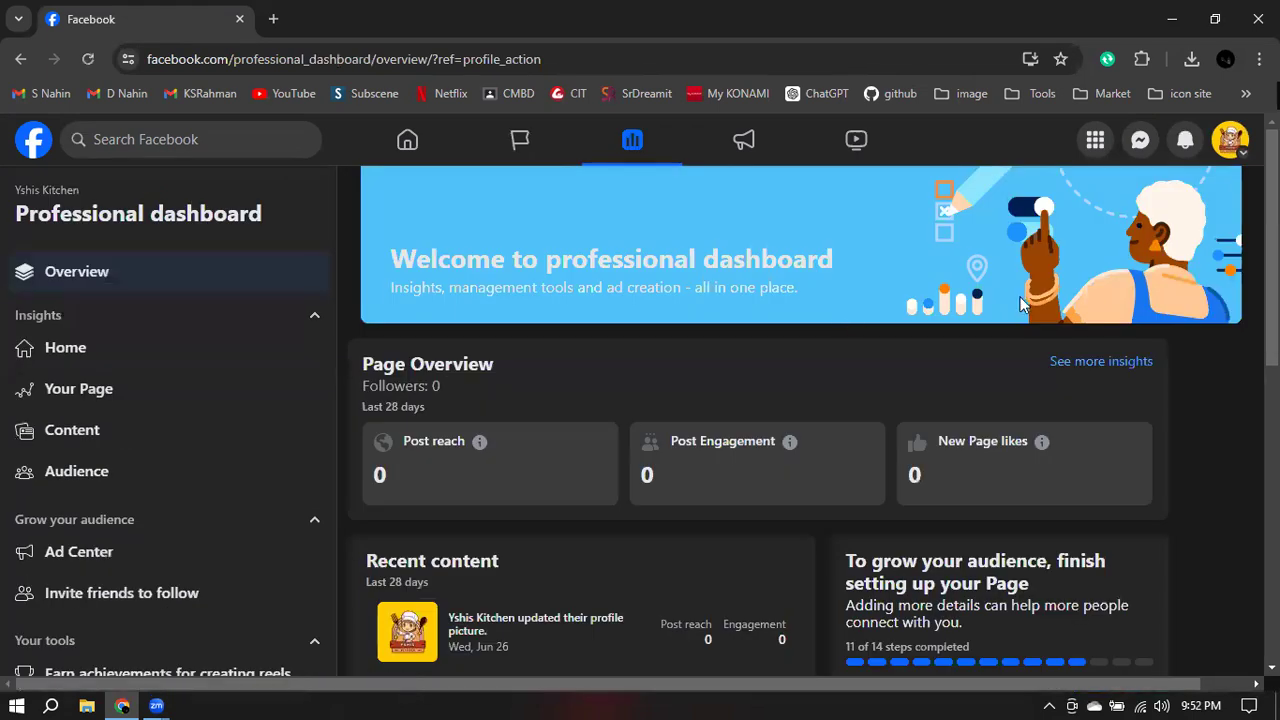
scroll(414, 380, "down", 6)
scroll(435, 350, "up", 4)
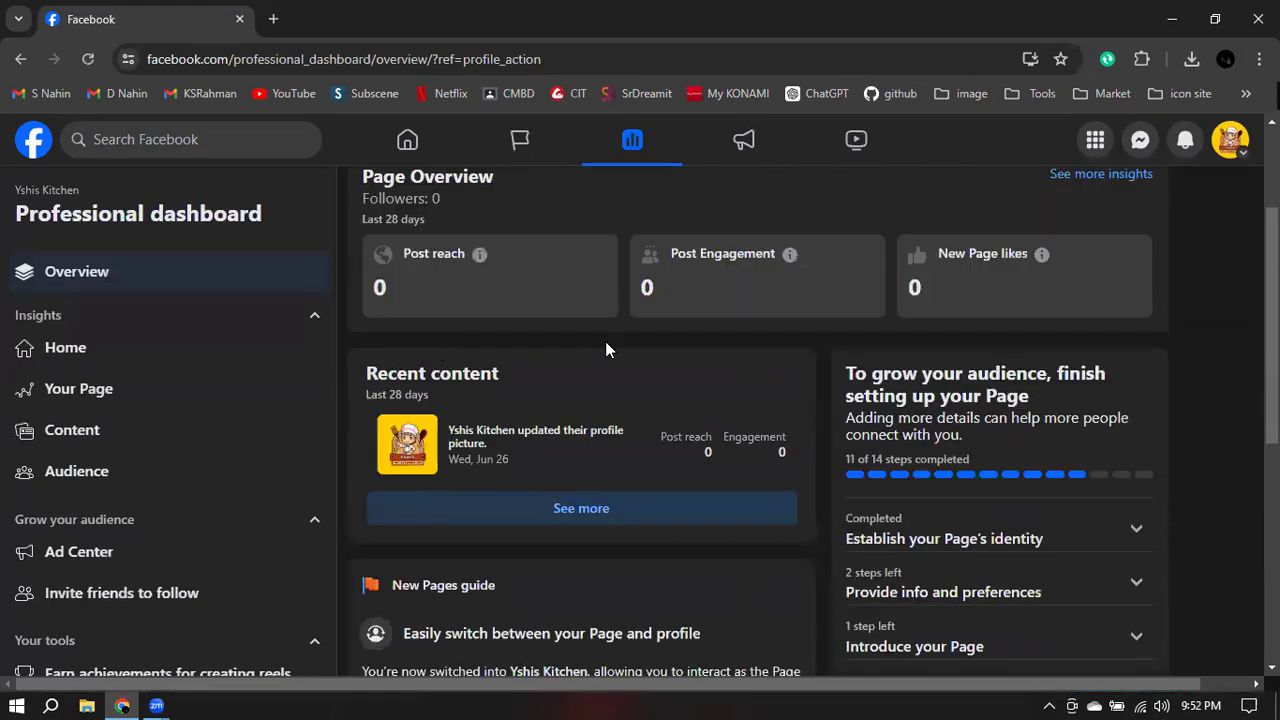
scroll(605, 341, "down", 1)
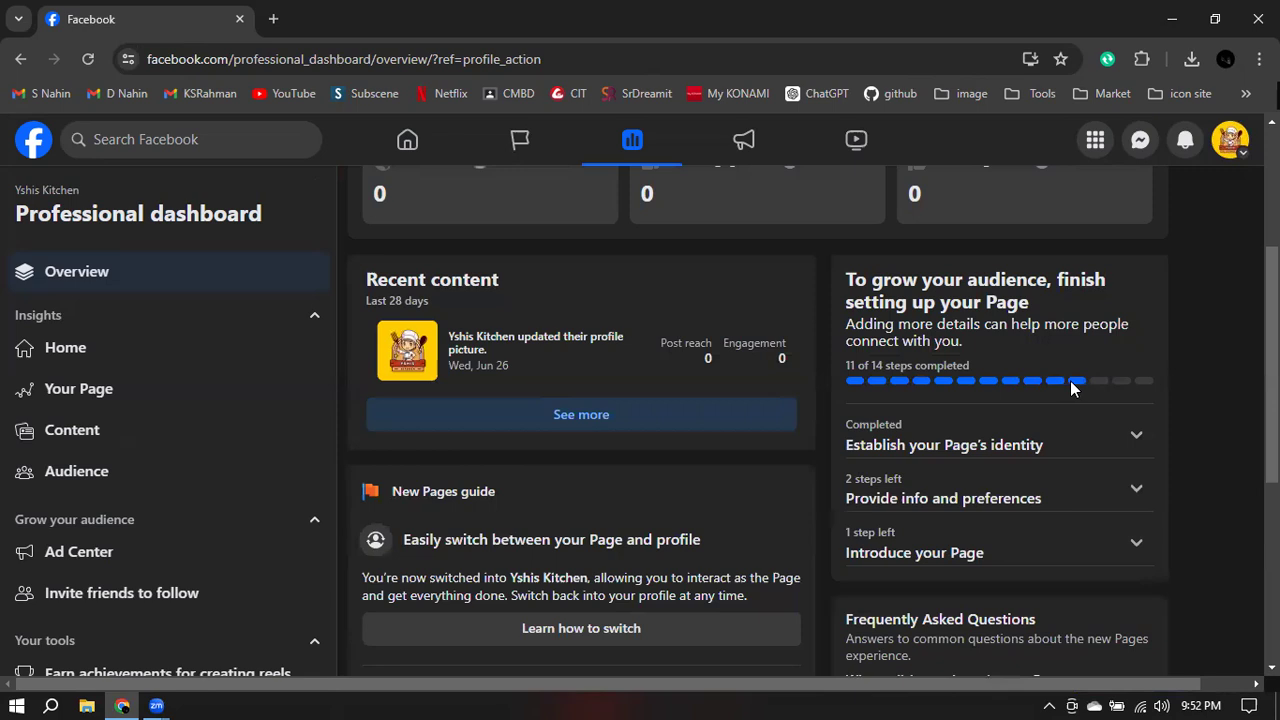
left_click_drag(873, 367, 982, 377)
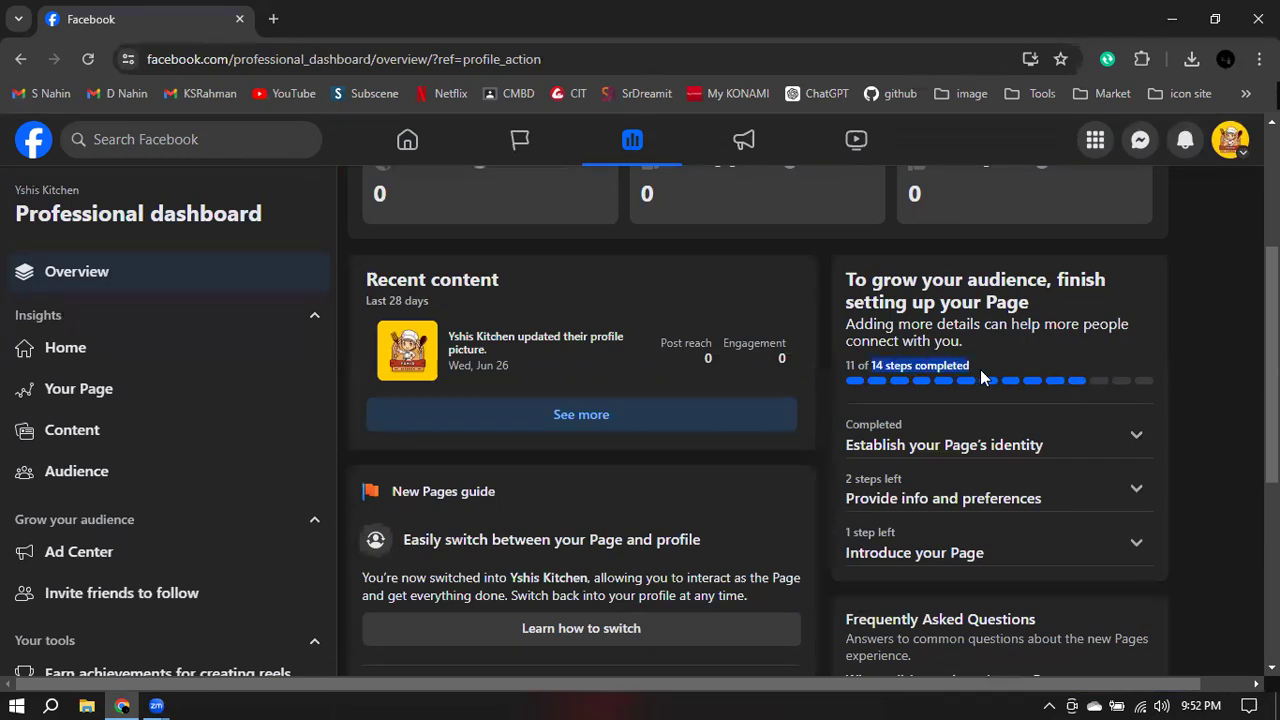
scroll(684, 398, "down", 4)
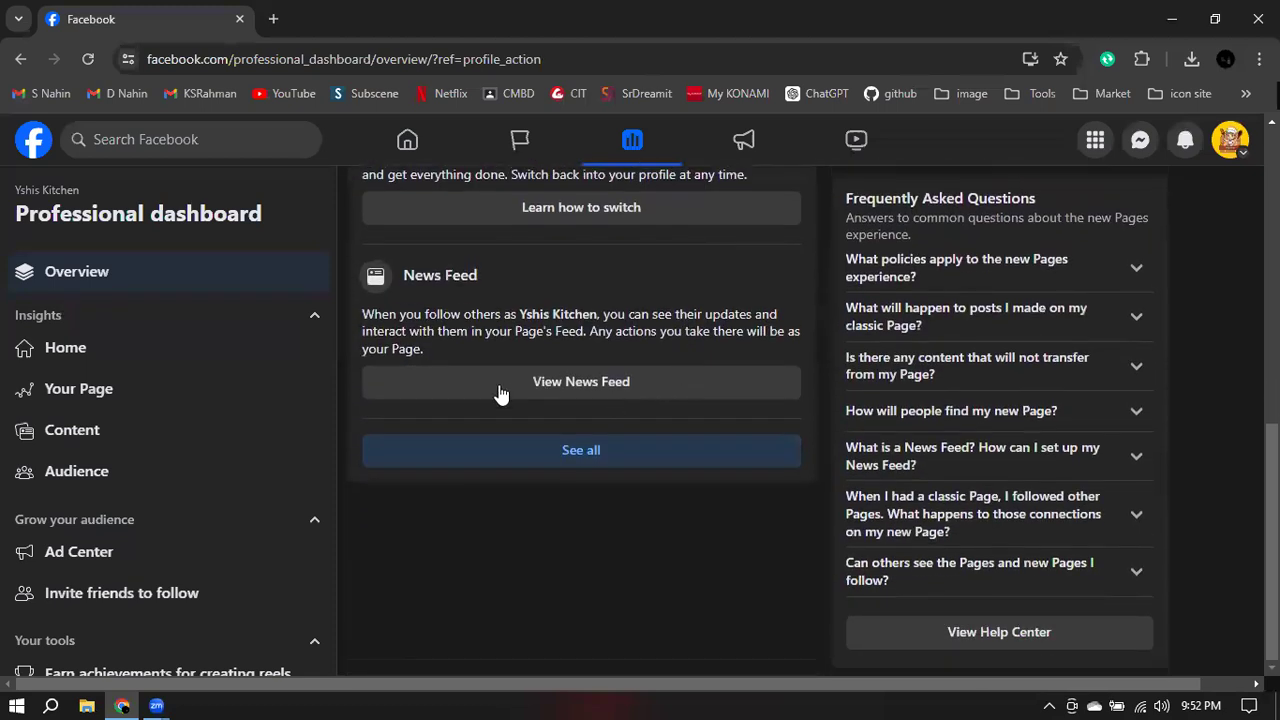
- View the full new Pages guide, then return to the professional dashboard
left_click(576, 455)
scroll(731, 416, "down", 7)
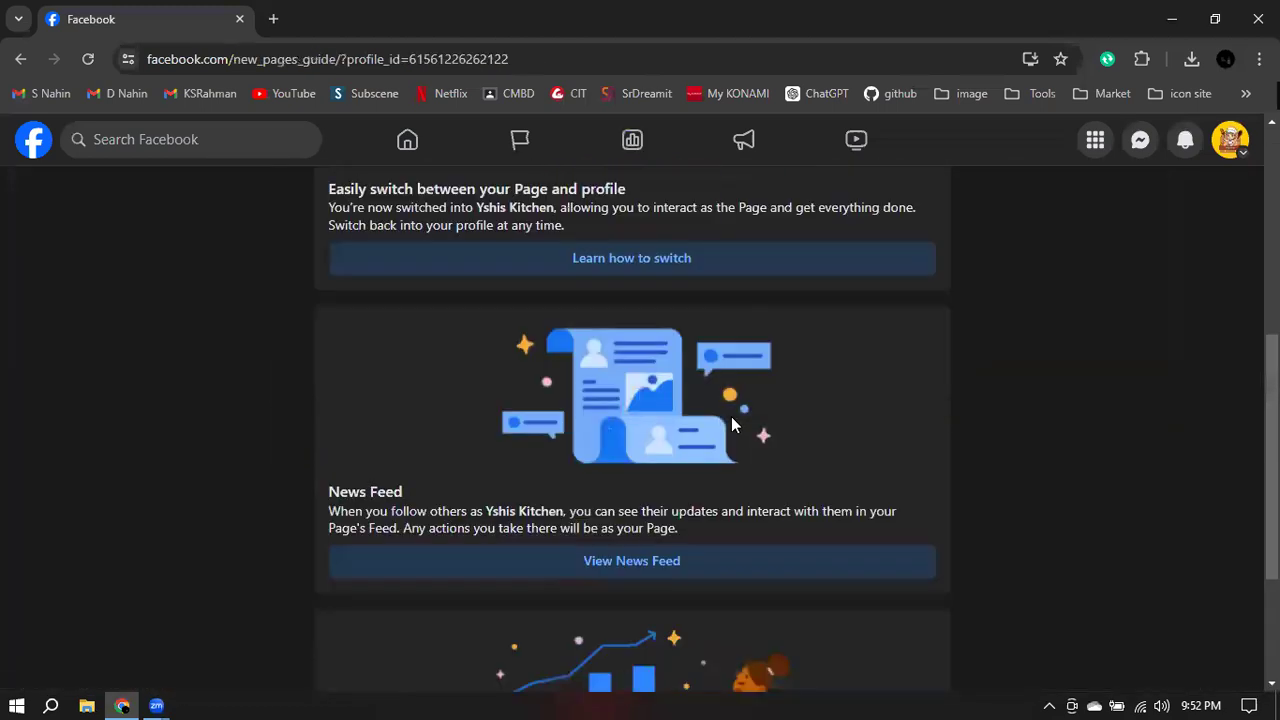
left_click(20, 59)
scroll(1028, 380, "down", 3)
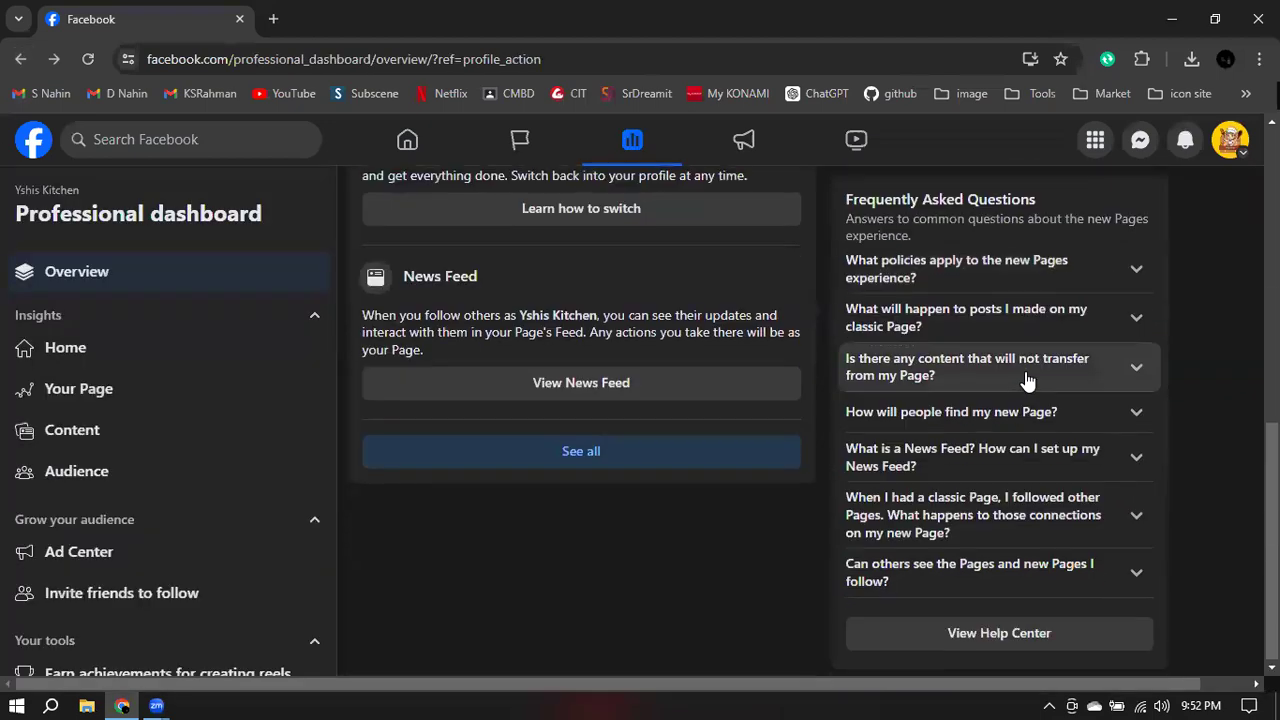
scroll(1028, 380, "up", 5)
scroll(975, 420, "down", 1)
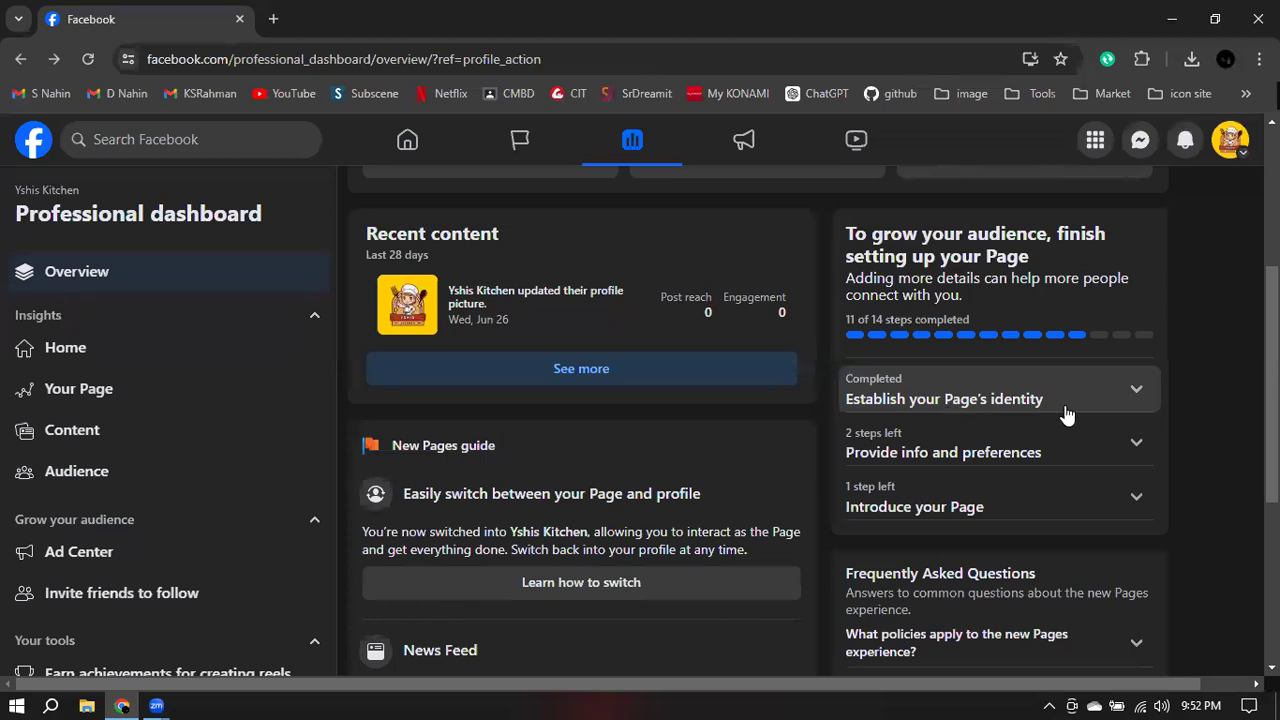
- Expand the Page identity, info and preferences, and Introduce your Page checklist sections
left_click(1056, 406)
scroll(1055, 395, "down", 3)
left_click(958, 388)
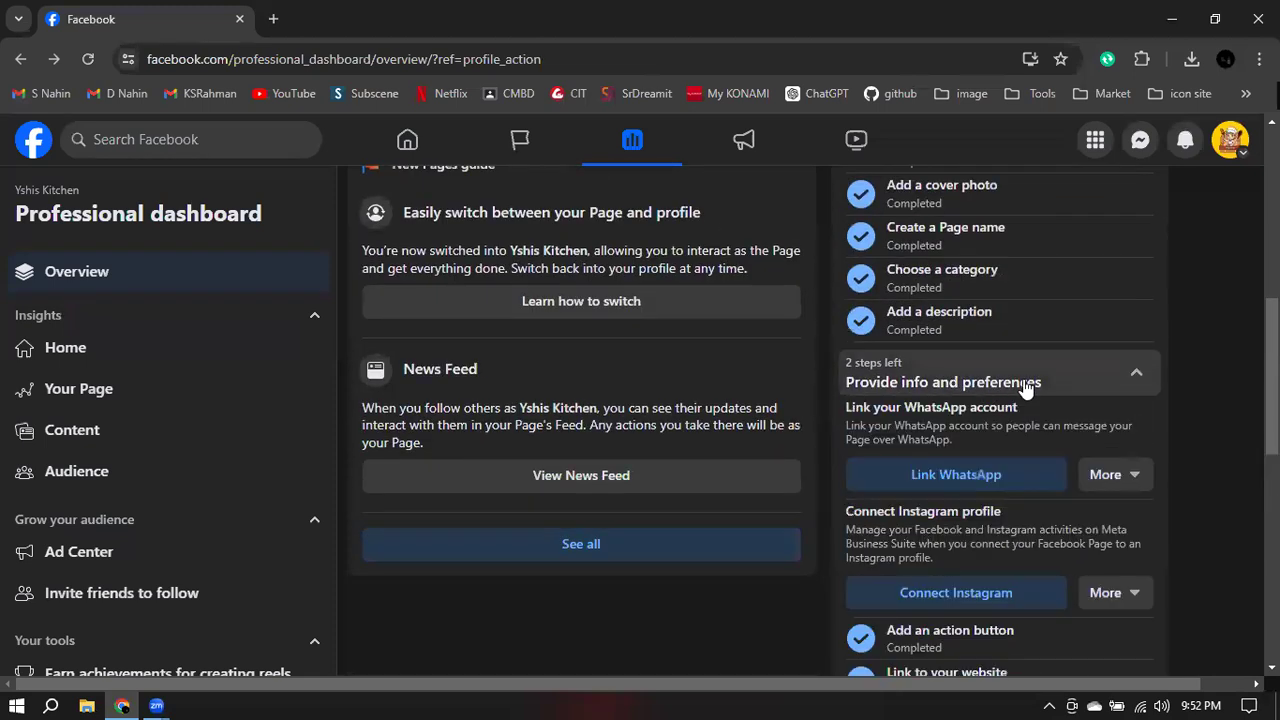
scroll(1166, 365, "down", 1)
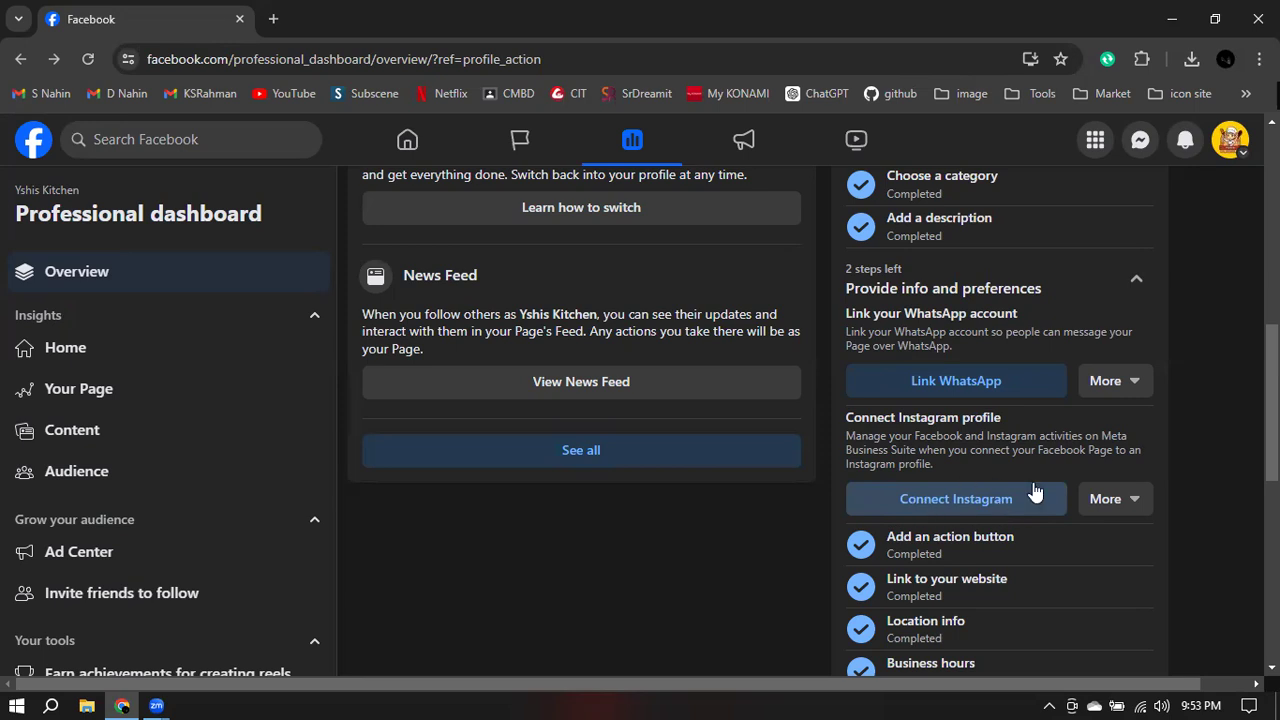
scroll(1035, 492, "down", 3)
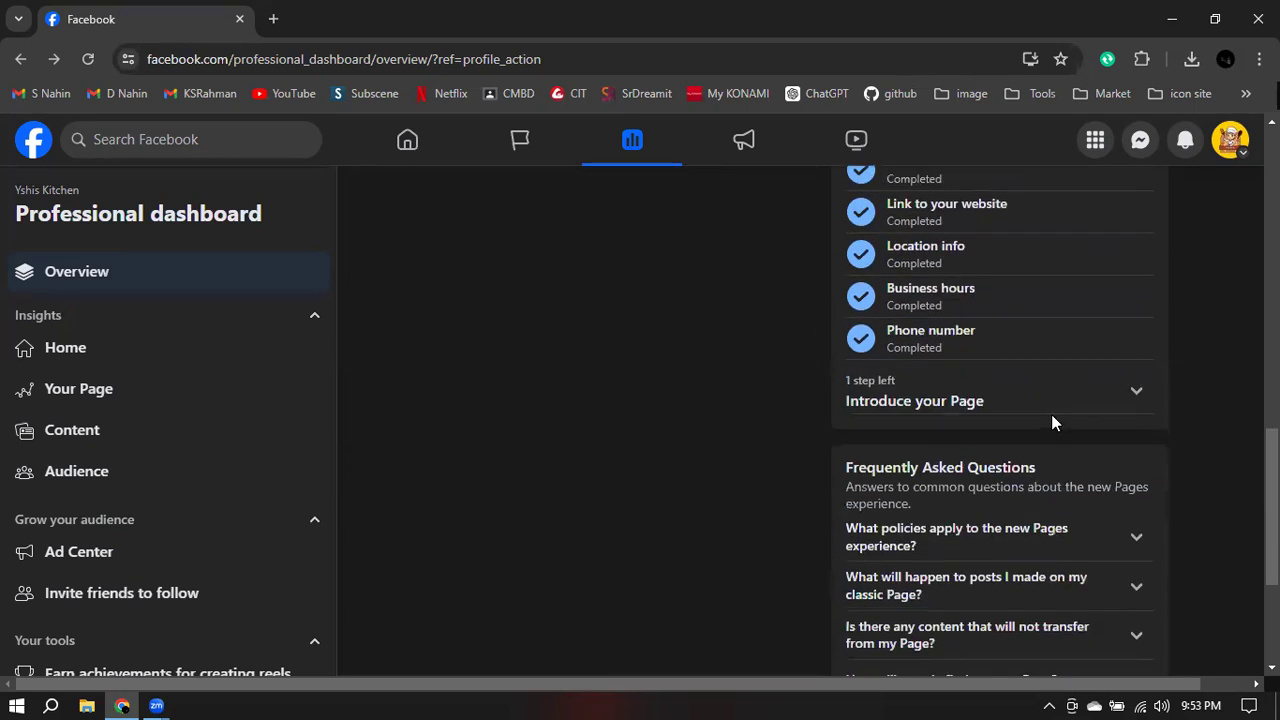
left_click(1133, 399)
scroll(1090, 414, "down", 1)
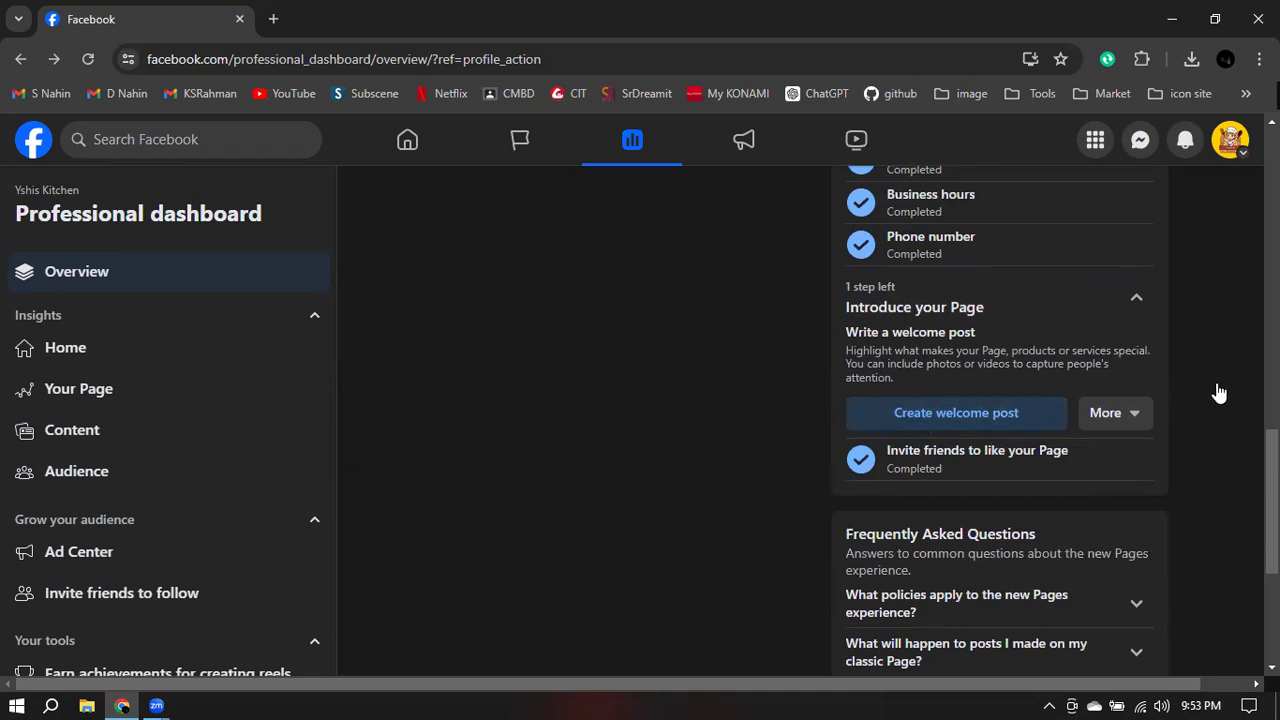
scroll(1220, 392, "up", 10)
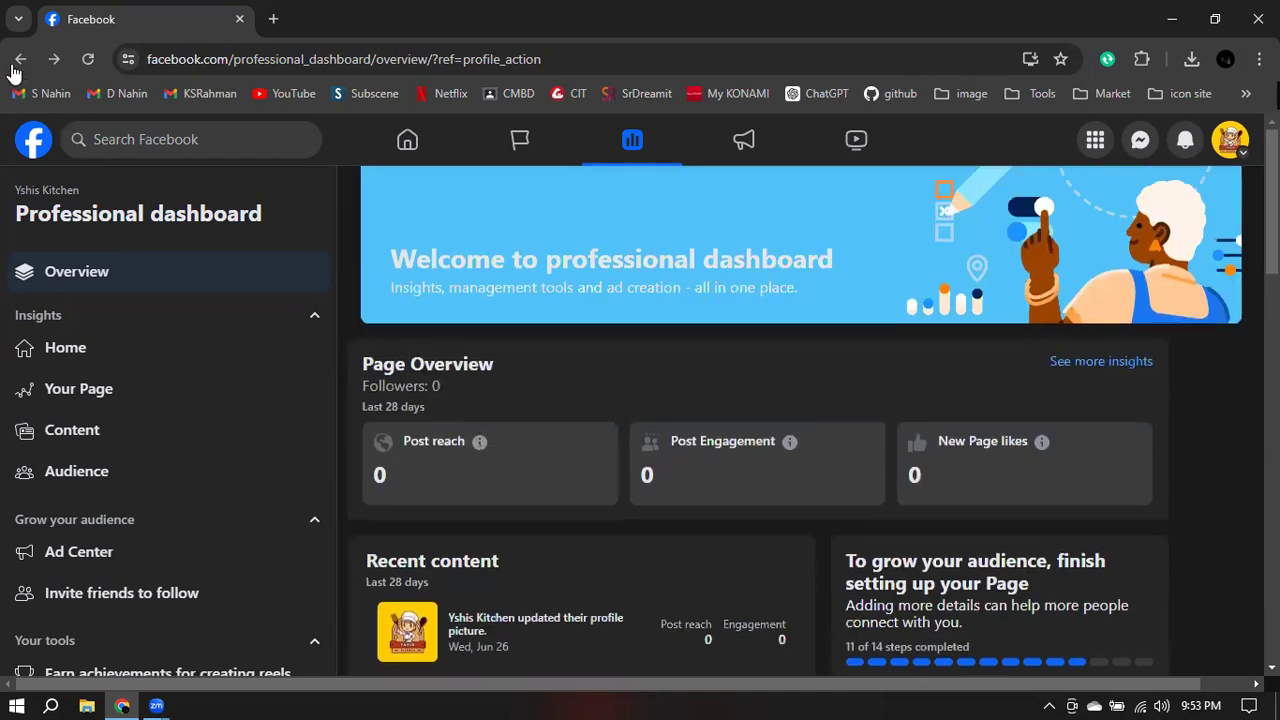
- Return to the Yshis Kitchen Page and accept the welcome prompt with marketing emails on
left_click(18, 60)
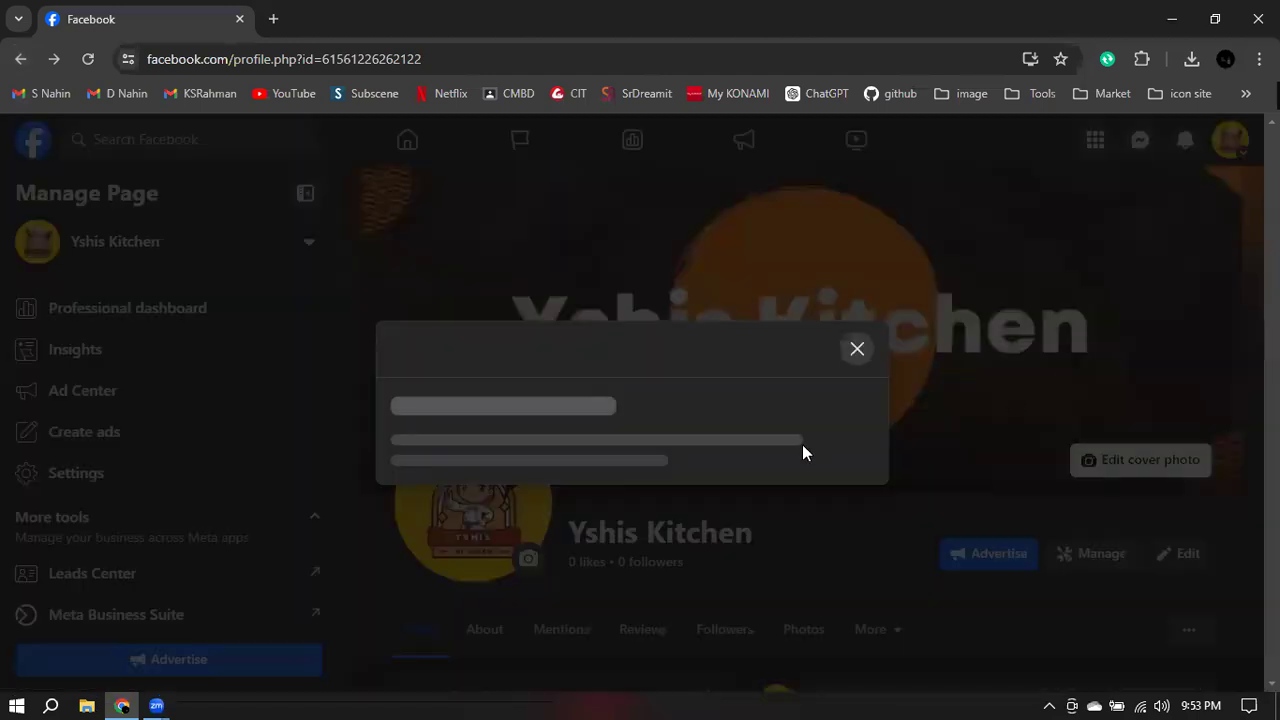
left_click(840, 462)
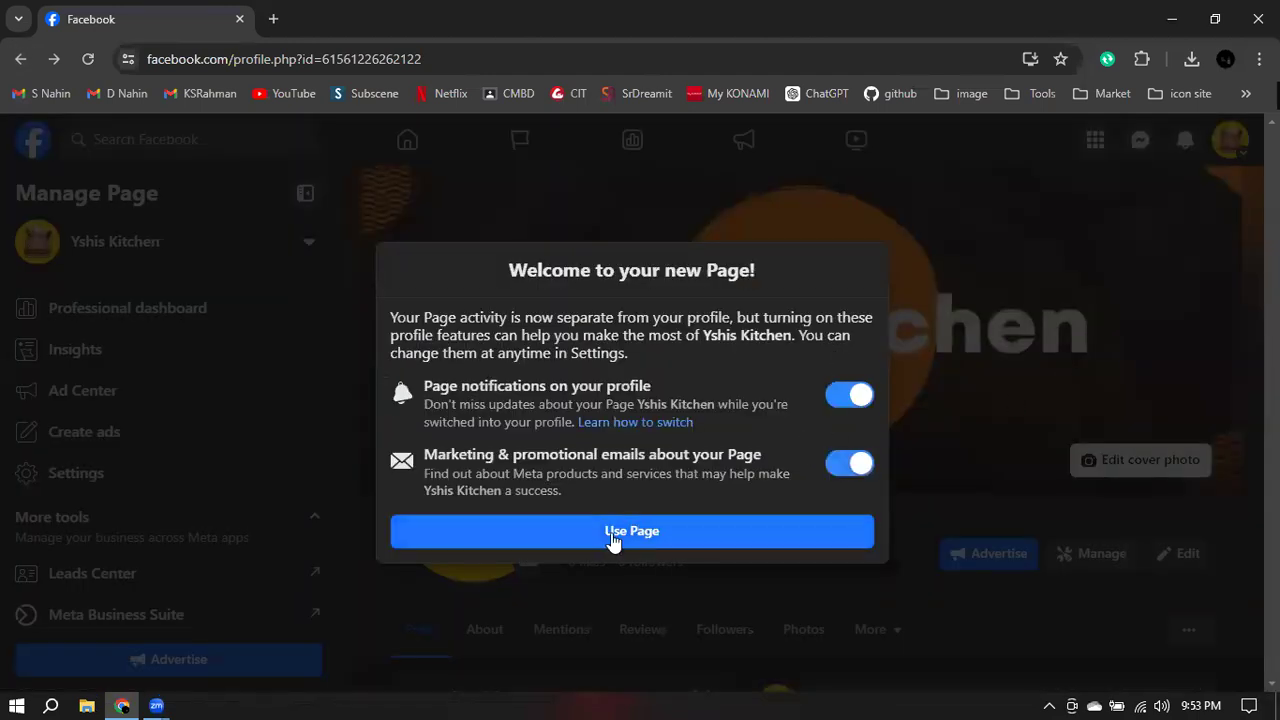
left_click(655, 535)
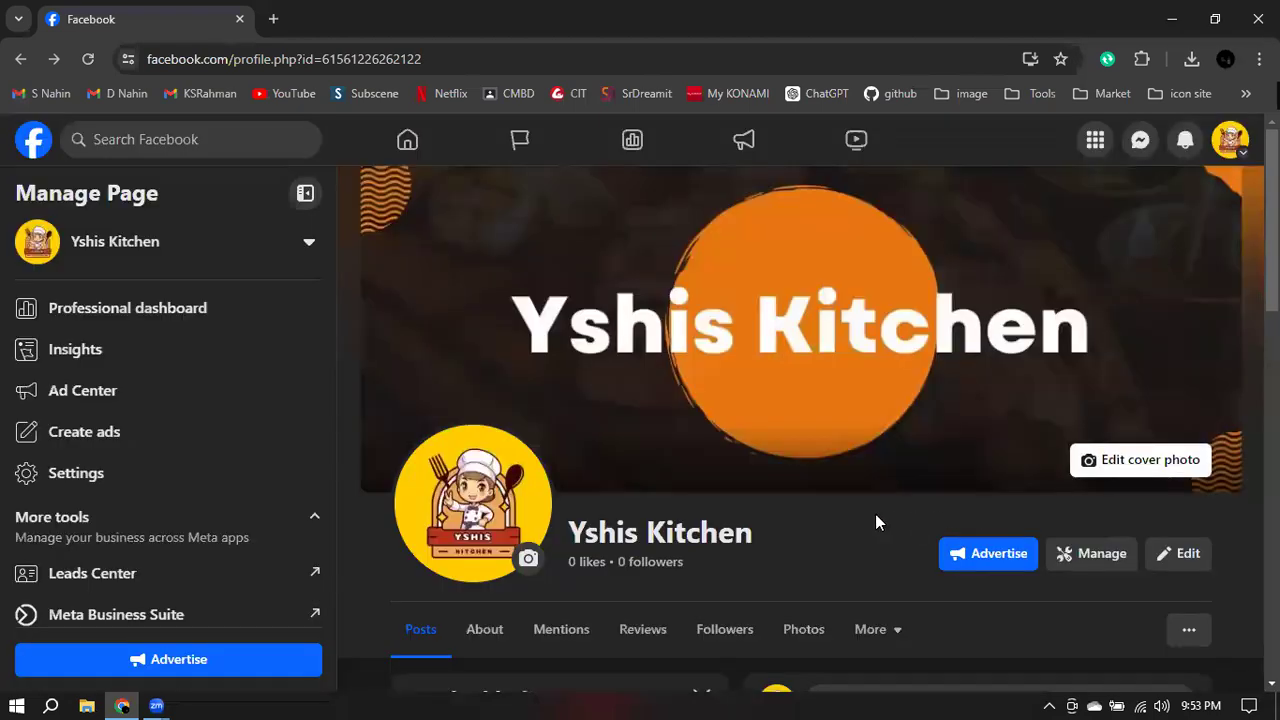
scroll(875, 514, "down", 1)
scroll(1156, 478, "down", 2)
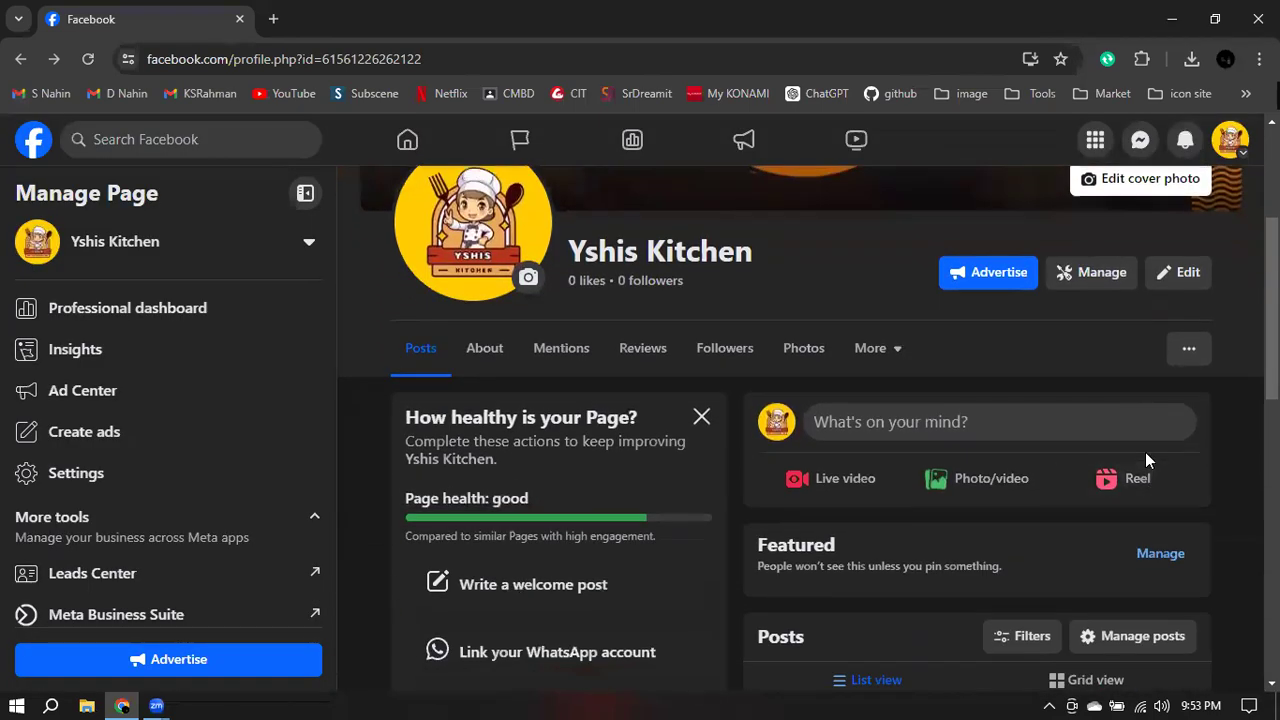
scroll(1146, 457, "down", 1)
scroll(1060, 389, "up", 2)
- Bring up the Page's extra options list beside the Page tabs
left_click(1189, 442)
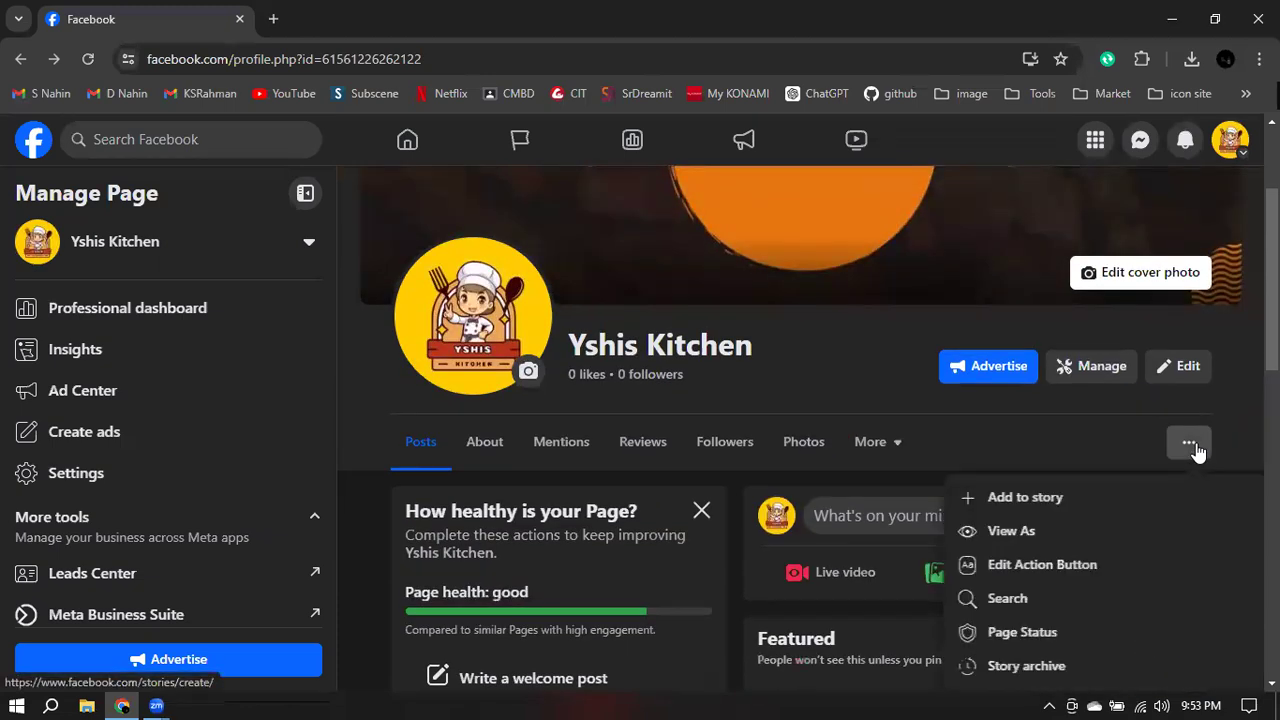
scroll(1123, 456, "down", 1)
scroll(1123, 452, "down", 1)
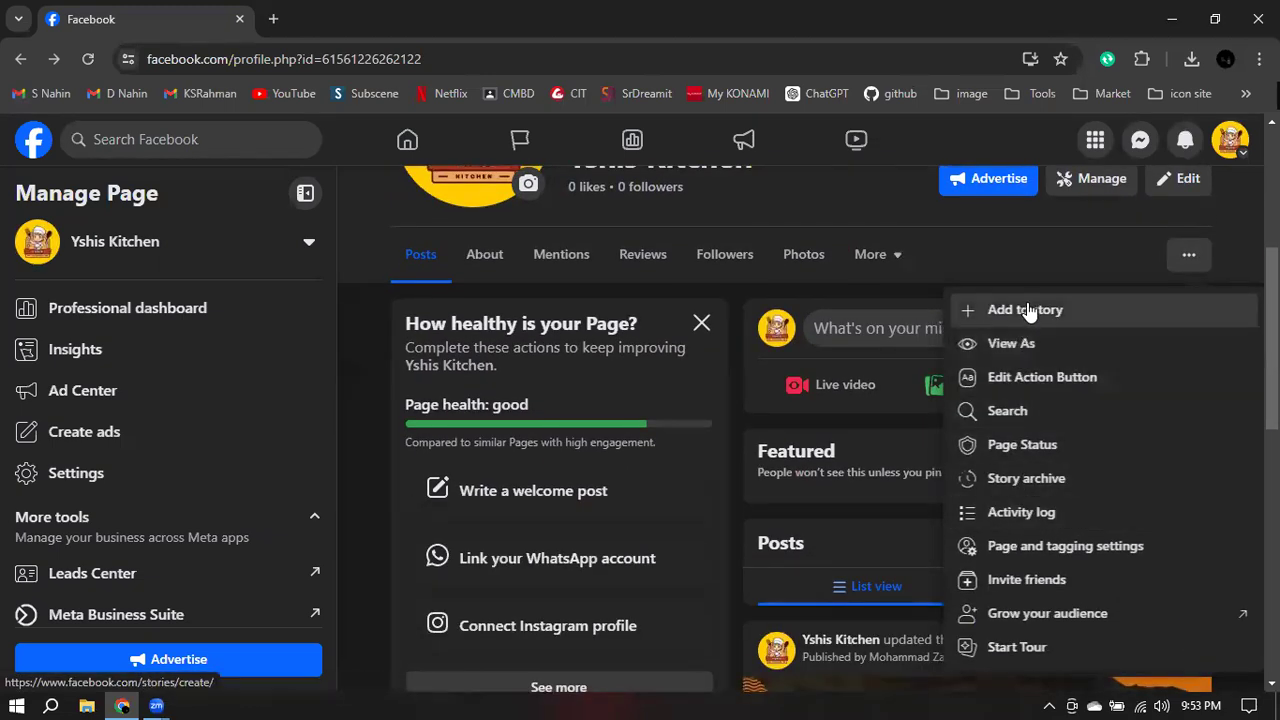
- Open the action button settings and correct the existing website link
left_click(1040, 386)
left_click(560, 384)
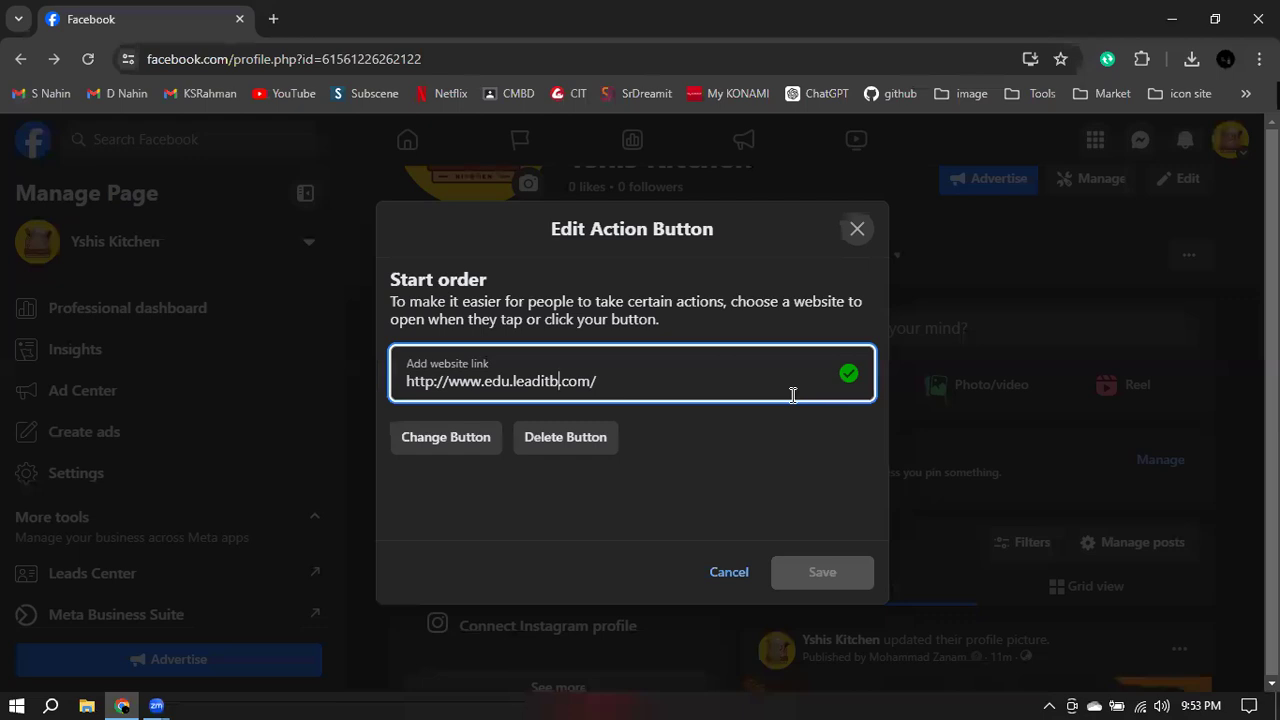
type("d")
left_click(663, 459)
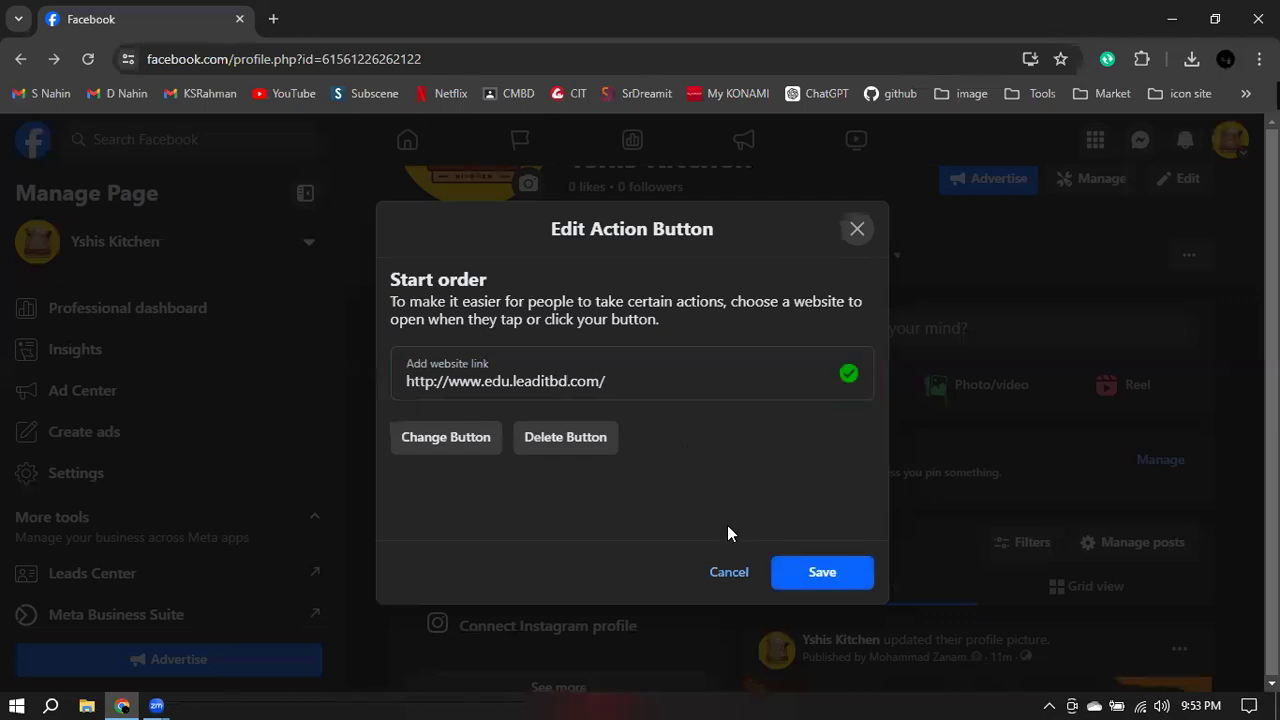
- Change the action button type to Start order
left_click(436, 446)
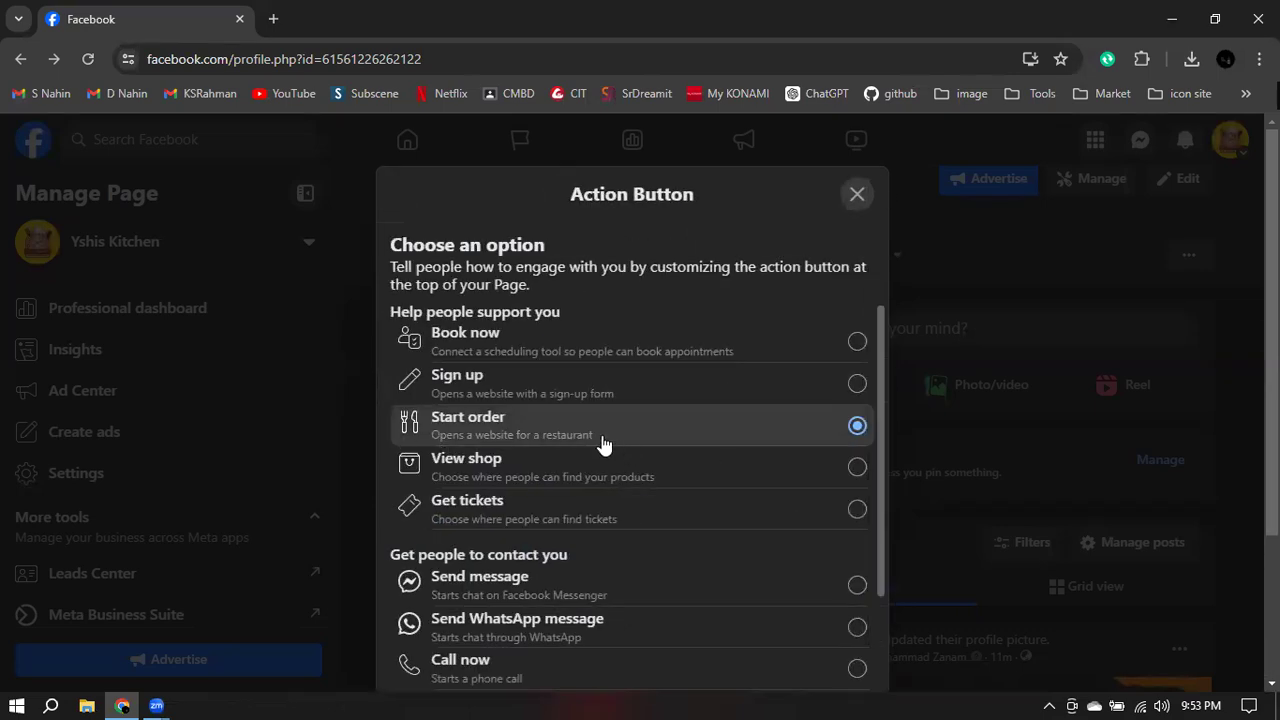
scroll(602, 440, "down", 2)
scroll(515, 443, "down", 1)
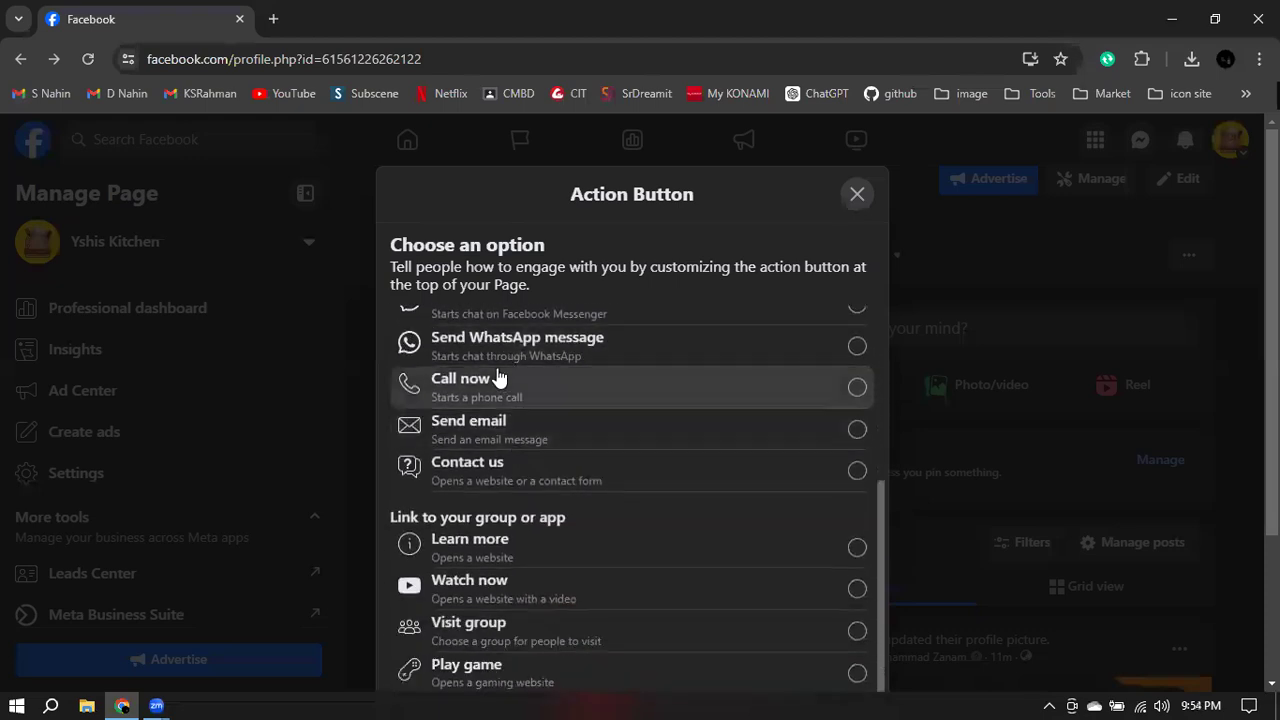
scroll(437, 347, "up", 1)
left_click(797, 409)
scroll(800, 410, "down", 1)
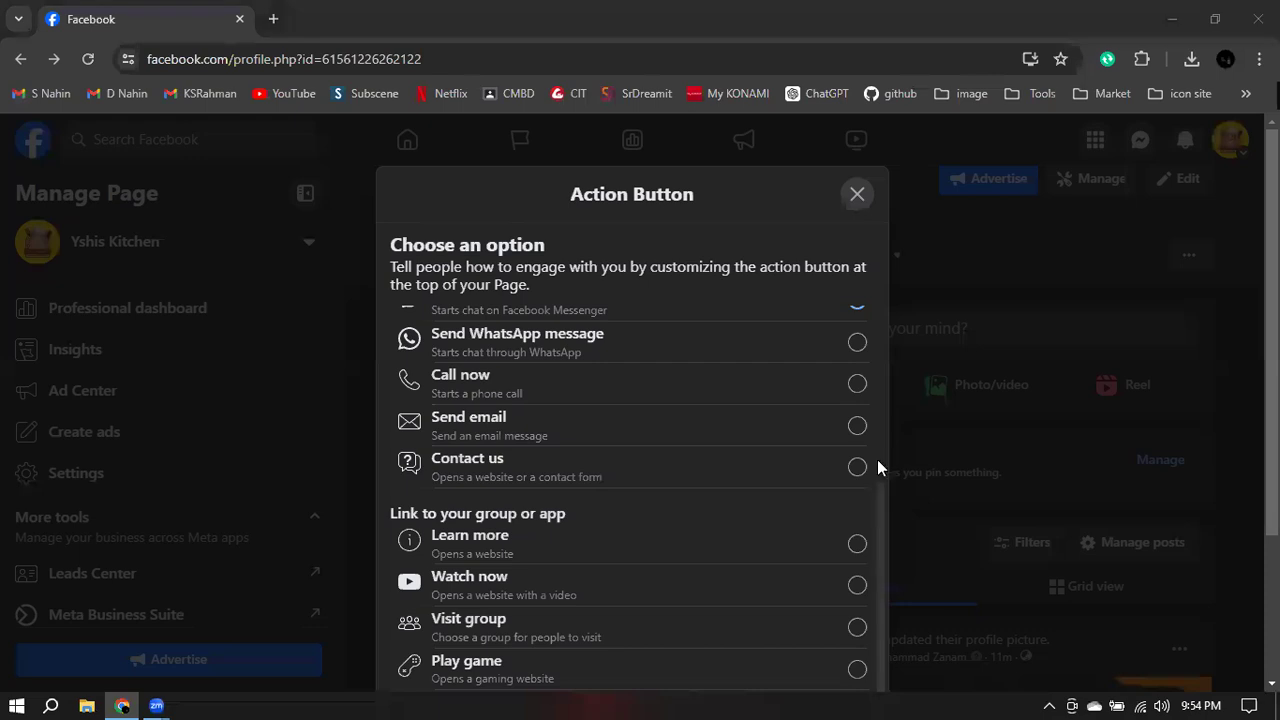
scroll(877, 459, "down", 2)
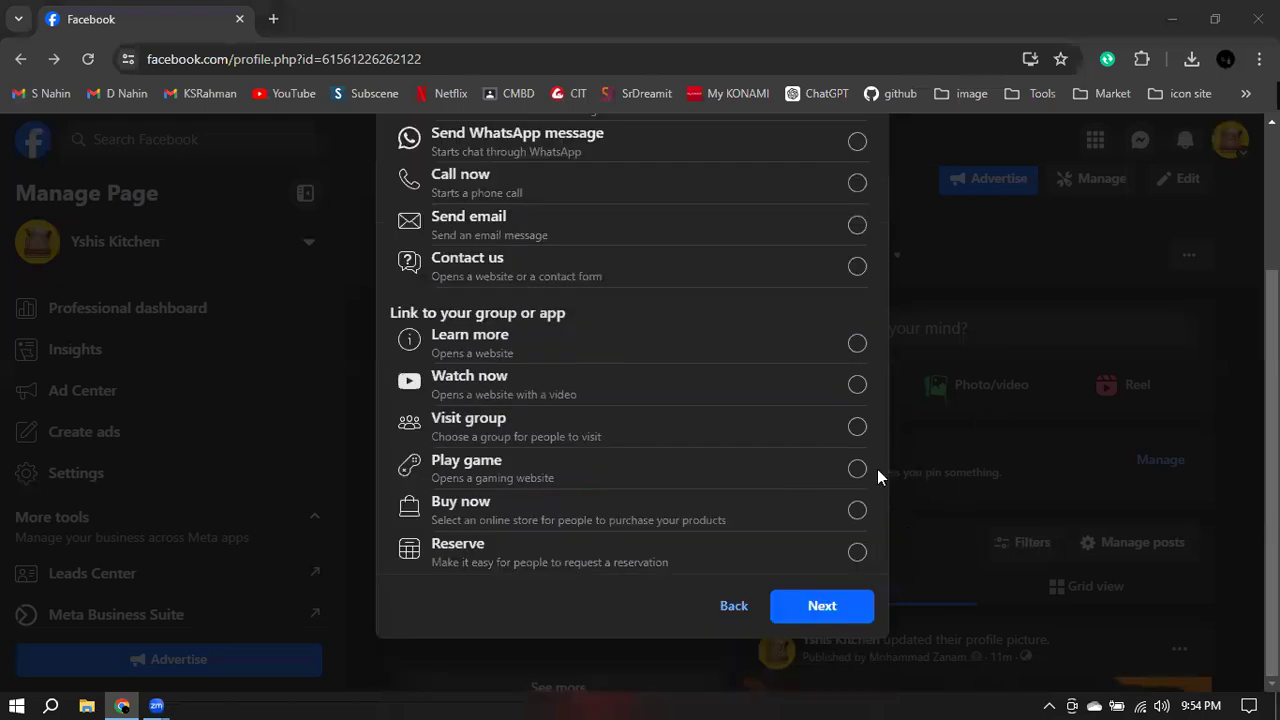
scroll(586, 354, "up", 3)
left_click(452, 228)
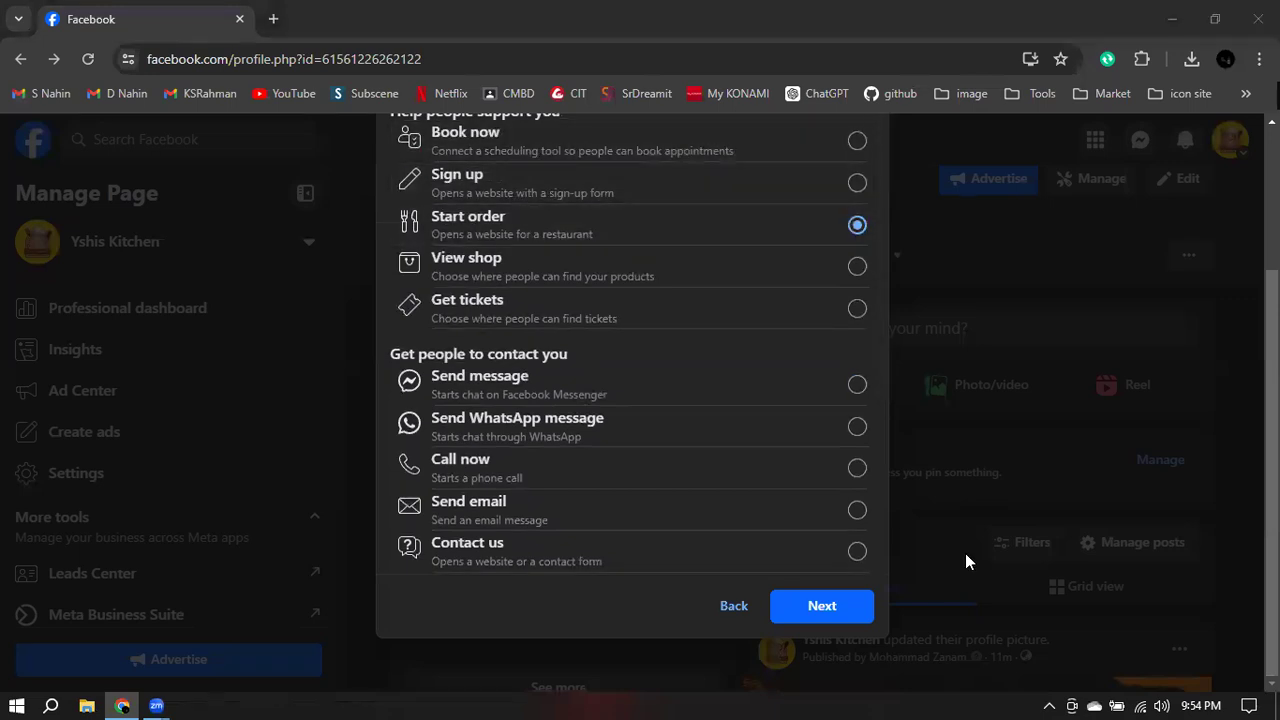
left_click(822, 605)
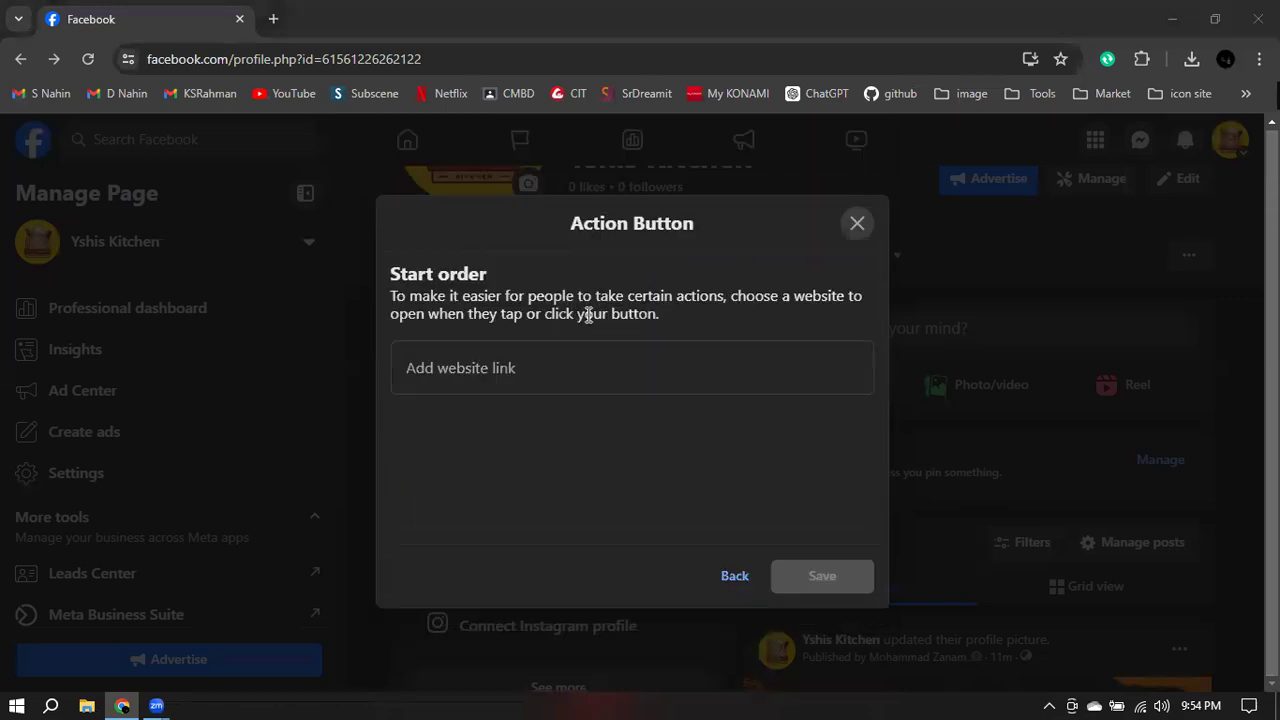
left_click(471, 378)
type("www.")
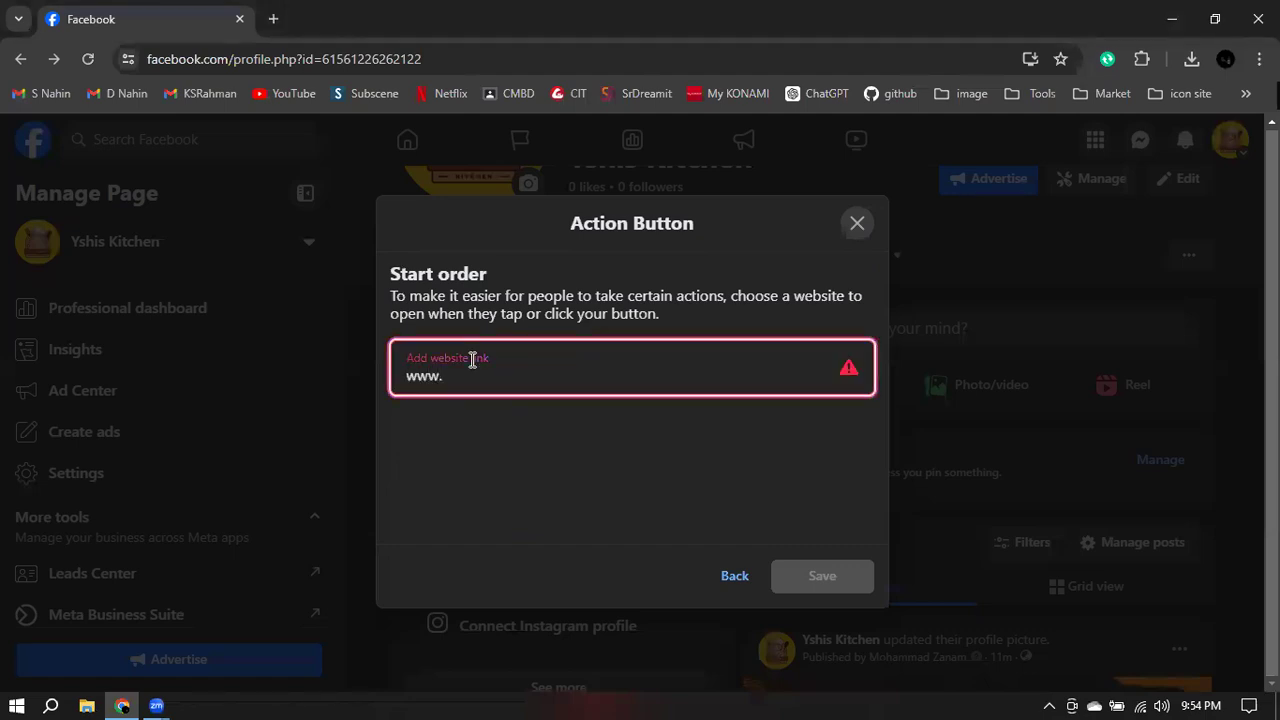
type("edu.lead")
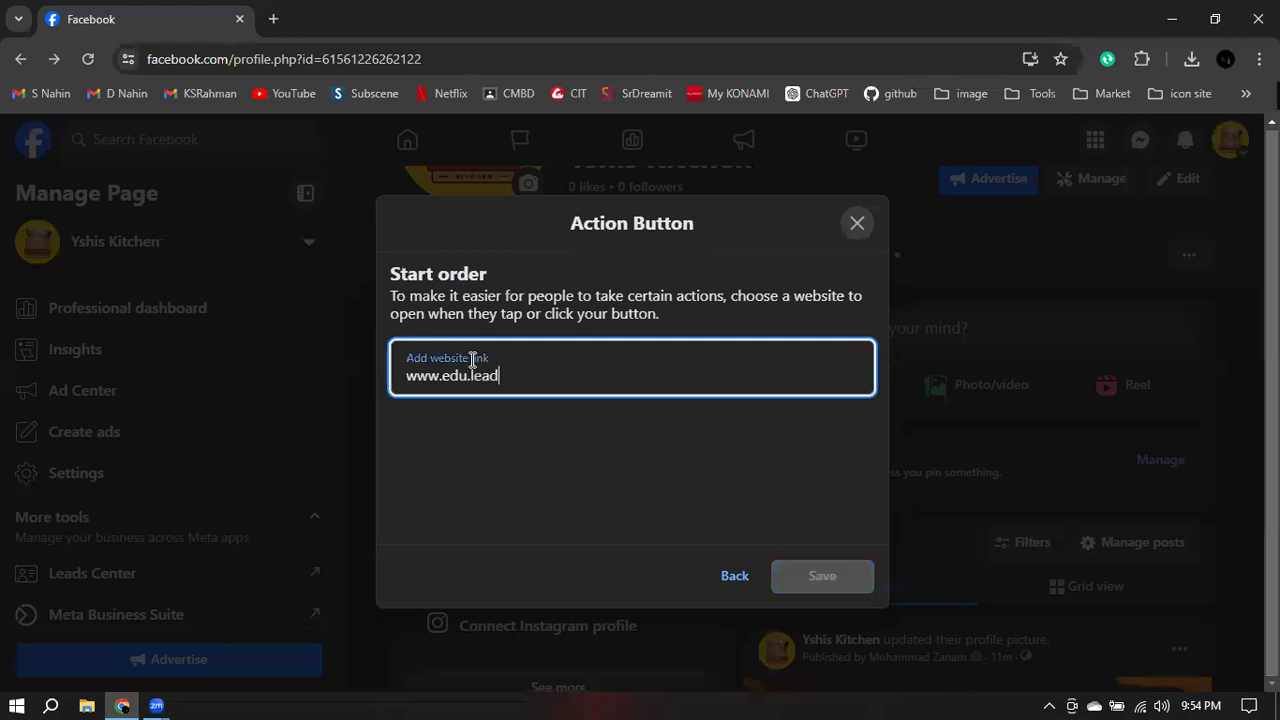
type("itbd.com")
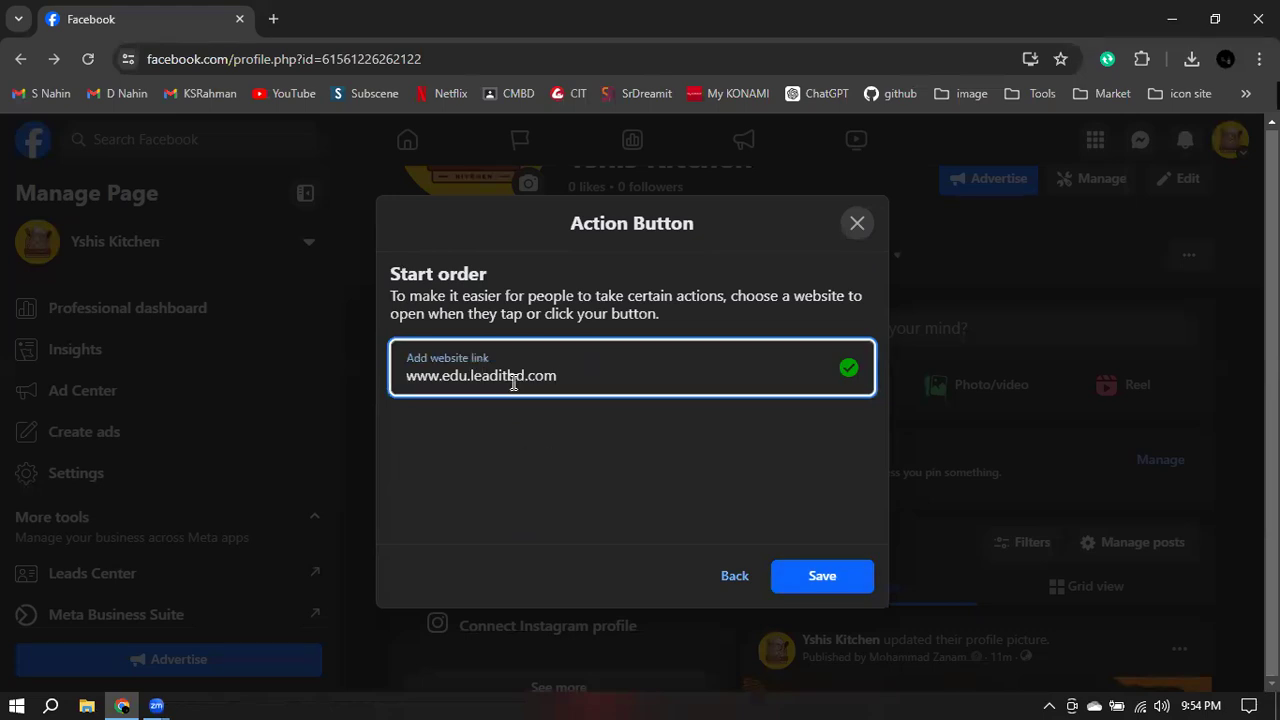
left_click(820, 586)
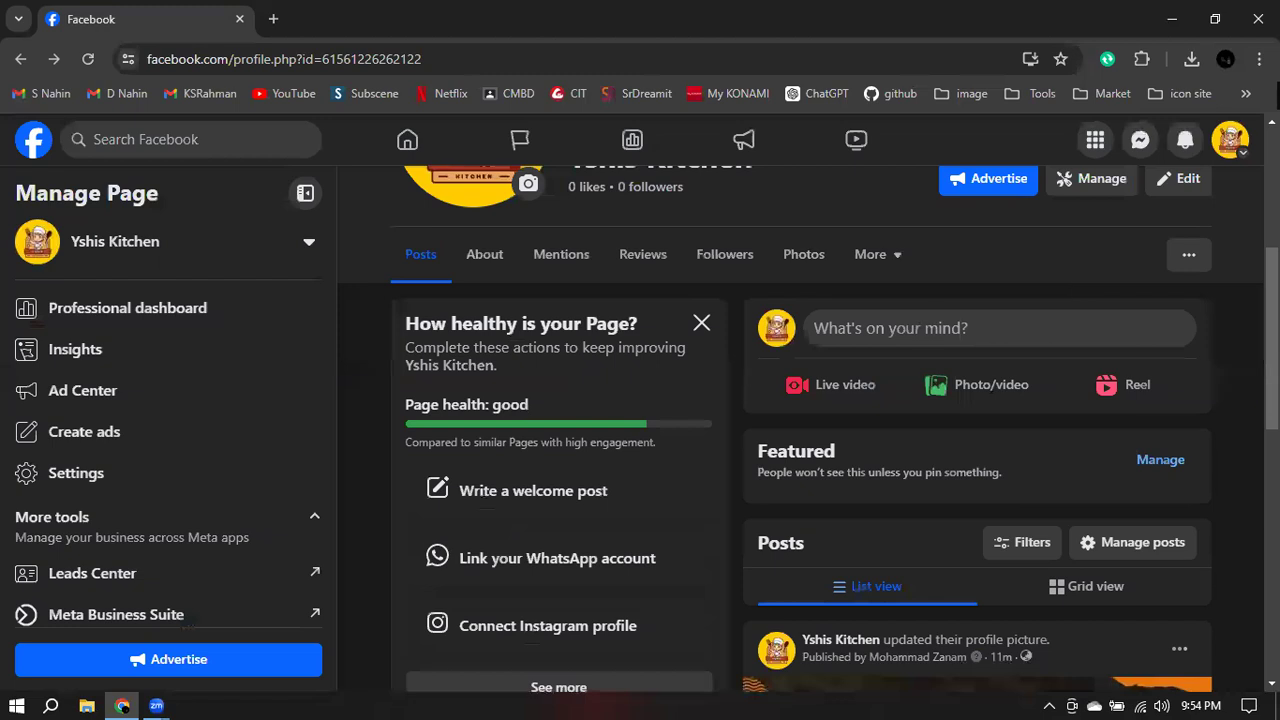
- Check the Page's address in the address bar, then open a new blank Chrome tab
scroll(800, 428, "up", 2)
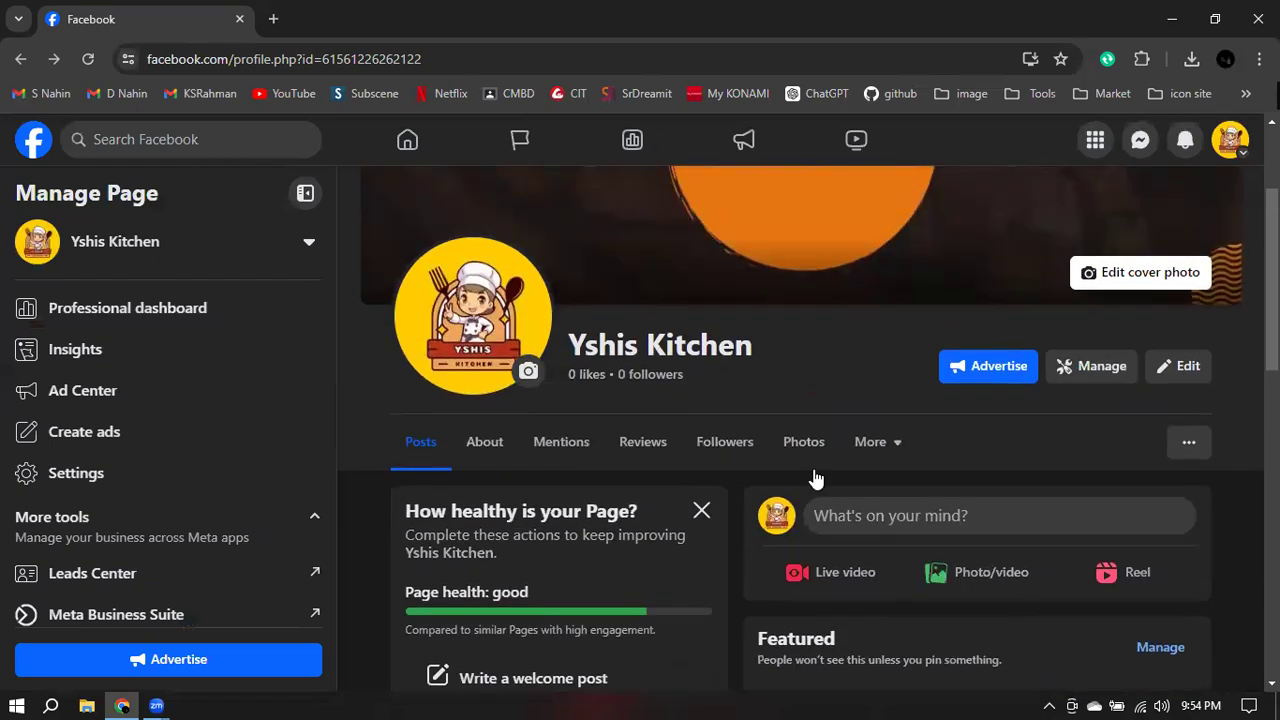
scroll(800, 388, "up", 2)
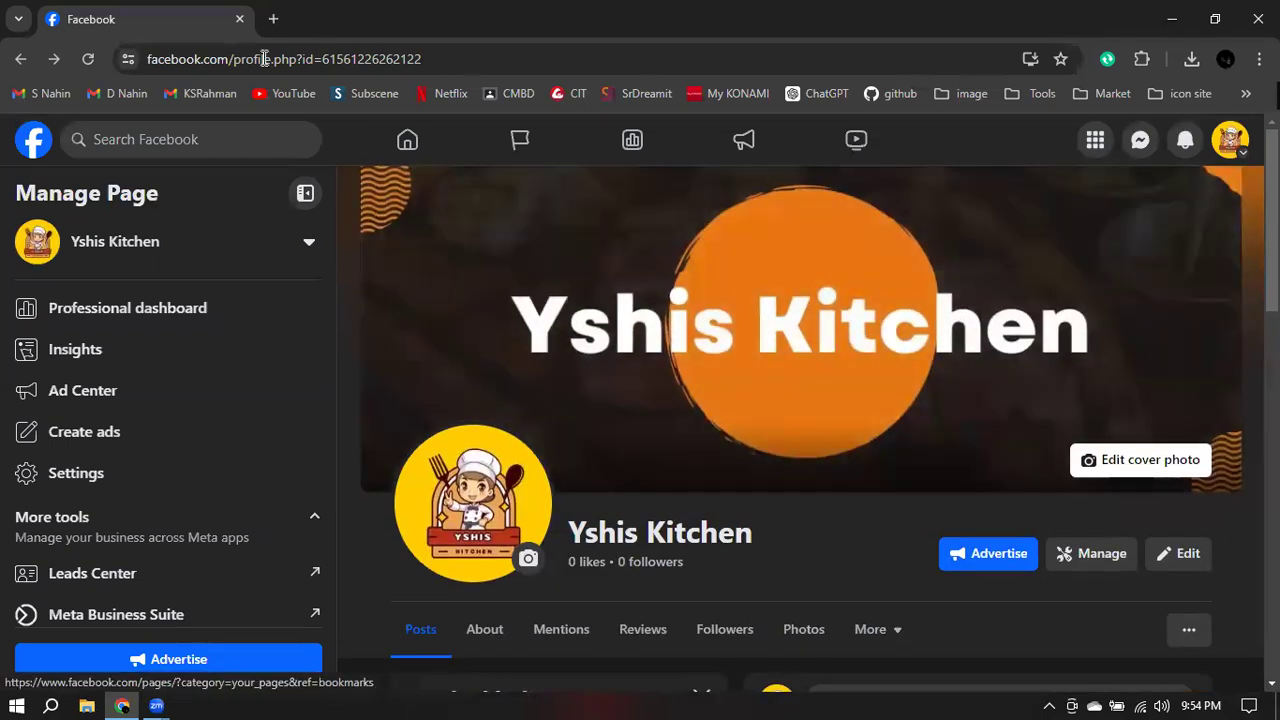
left_click_drag(235, 62, 462, 66)
left_click(462, 66)
left_click(620, 62)
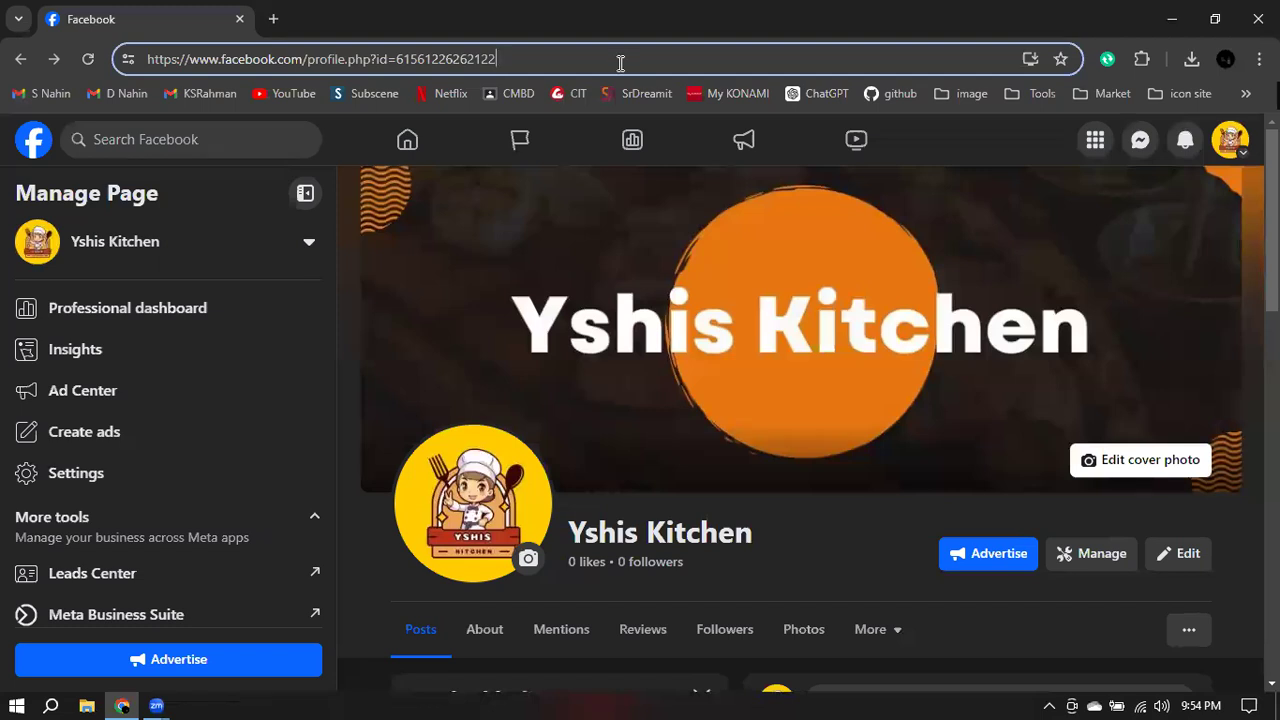
left_click(273, 19)
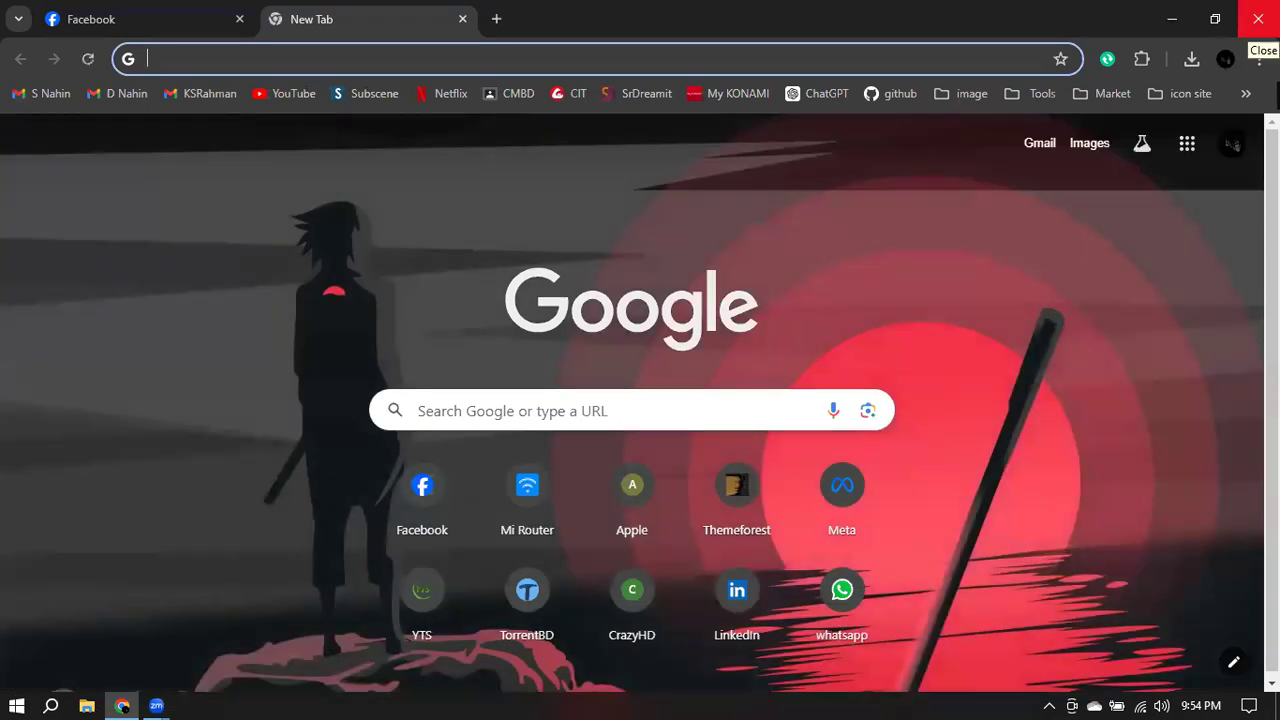
- Go to facebook.com/mabrurafashion, fixing the misspelled address to load the Mabrura Page
type("www.face")
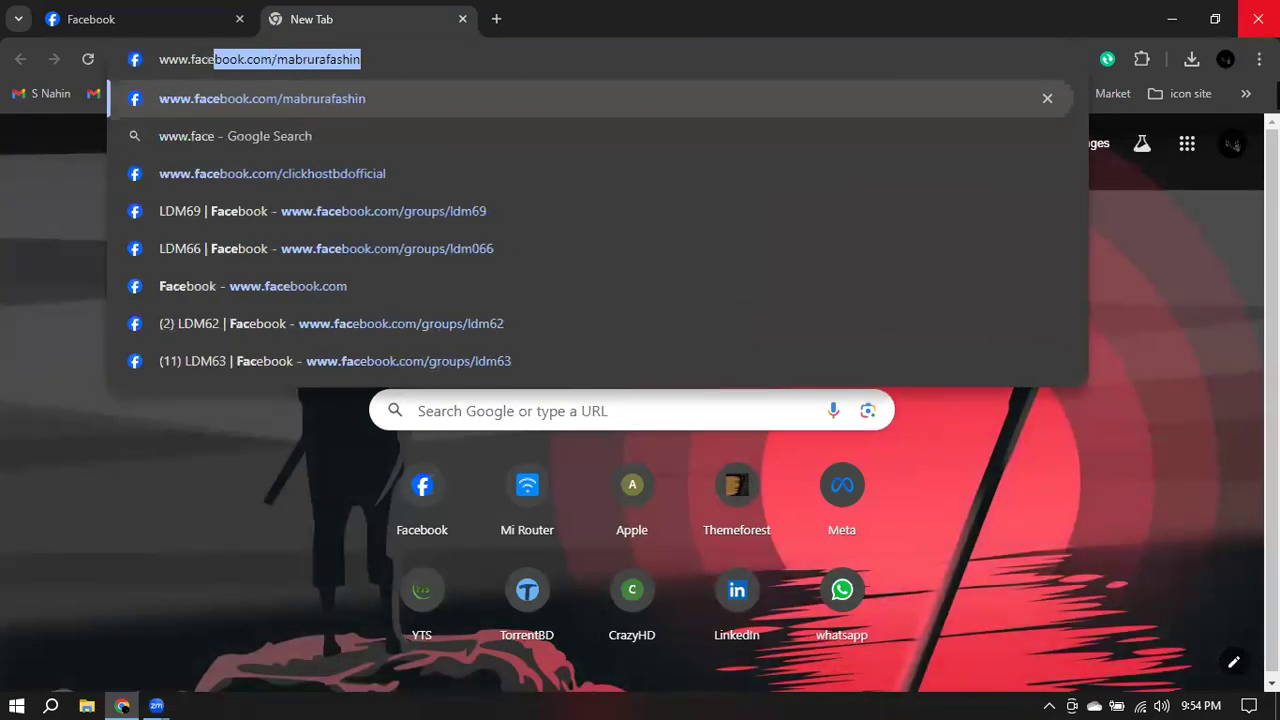
type("book.co")
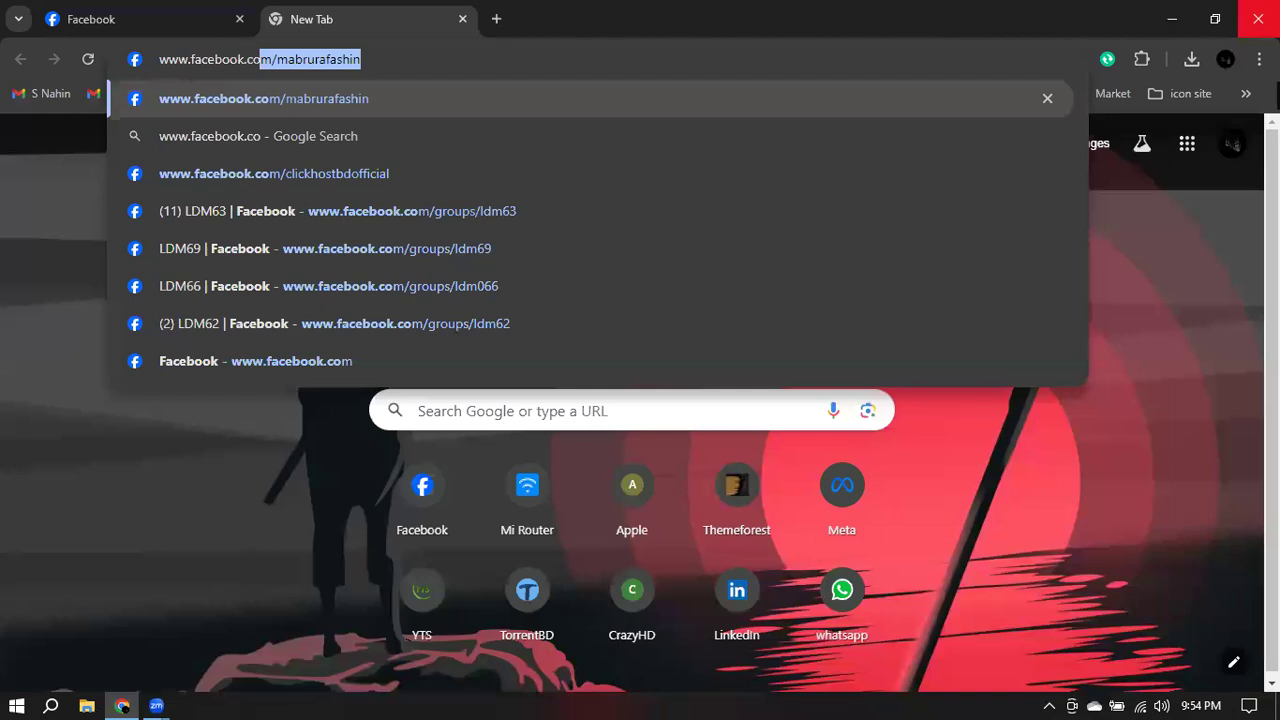
key("Right")
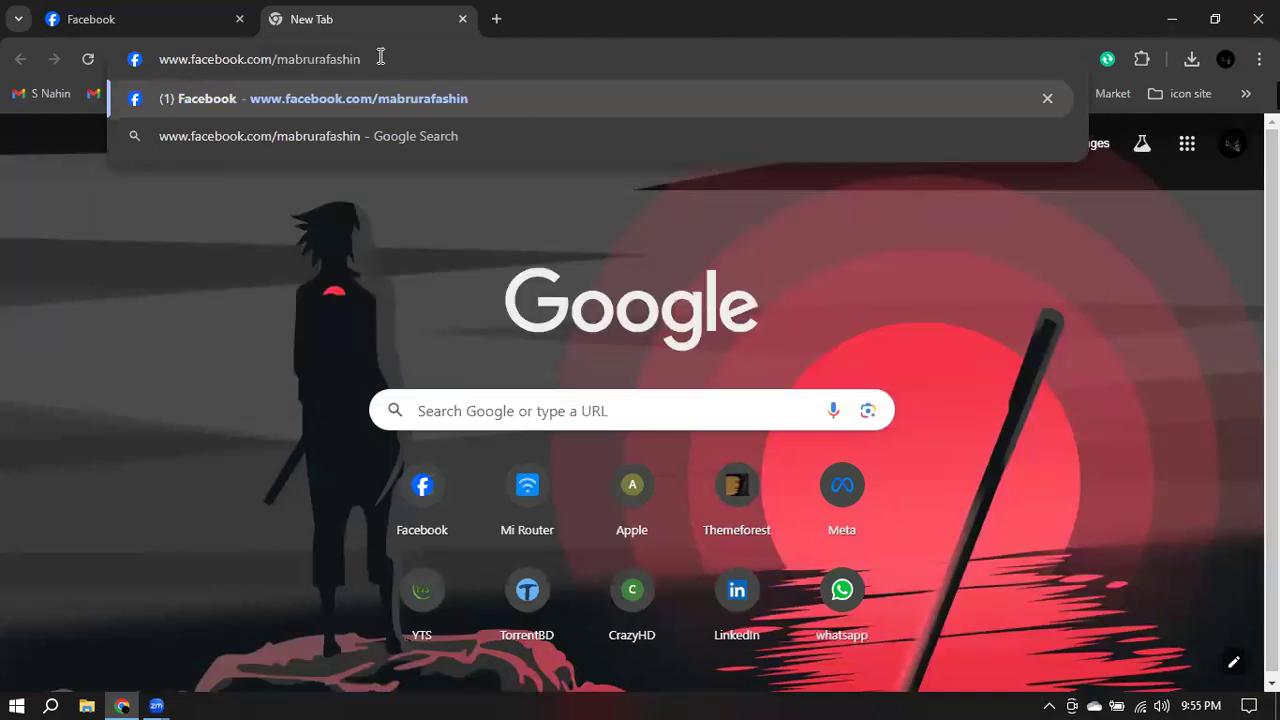
key("Return")
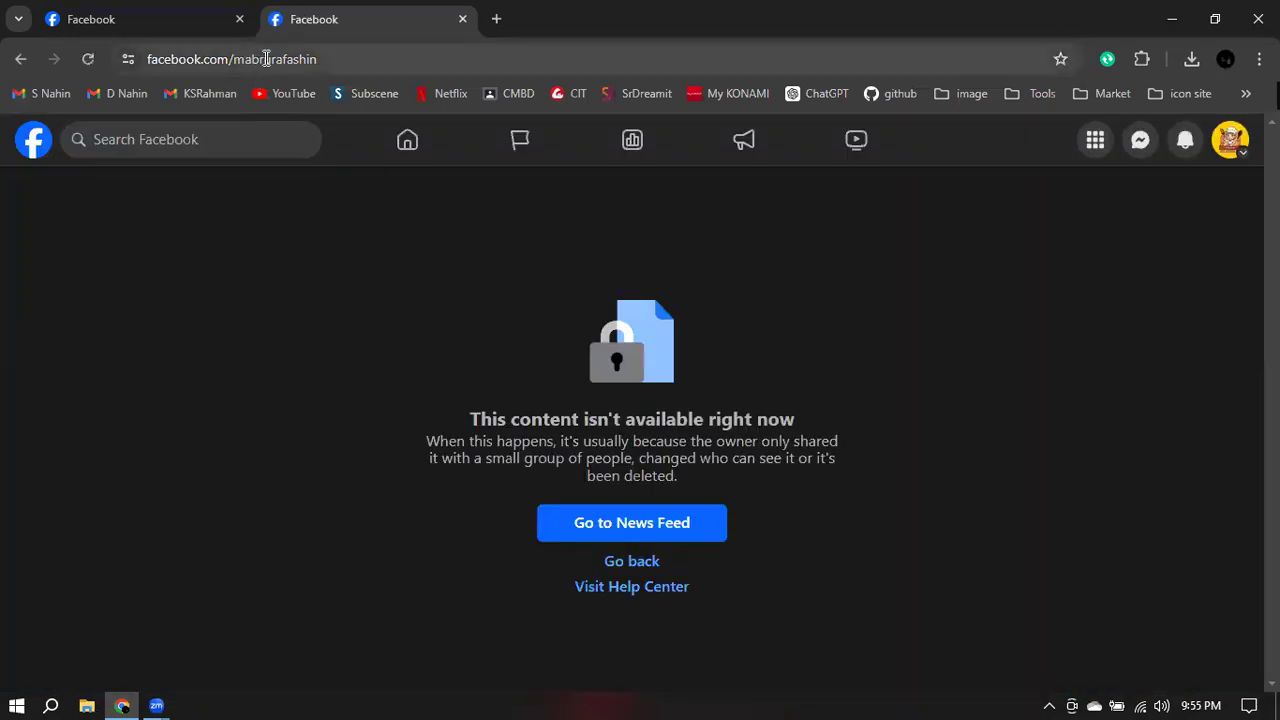
left_click(312, 57)
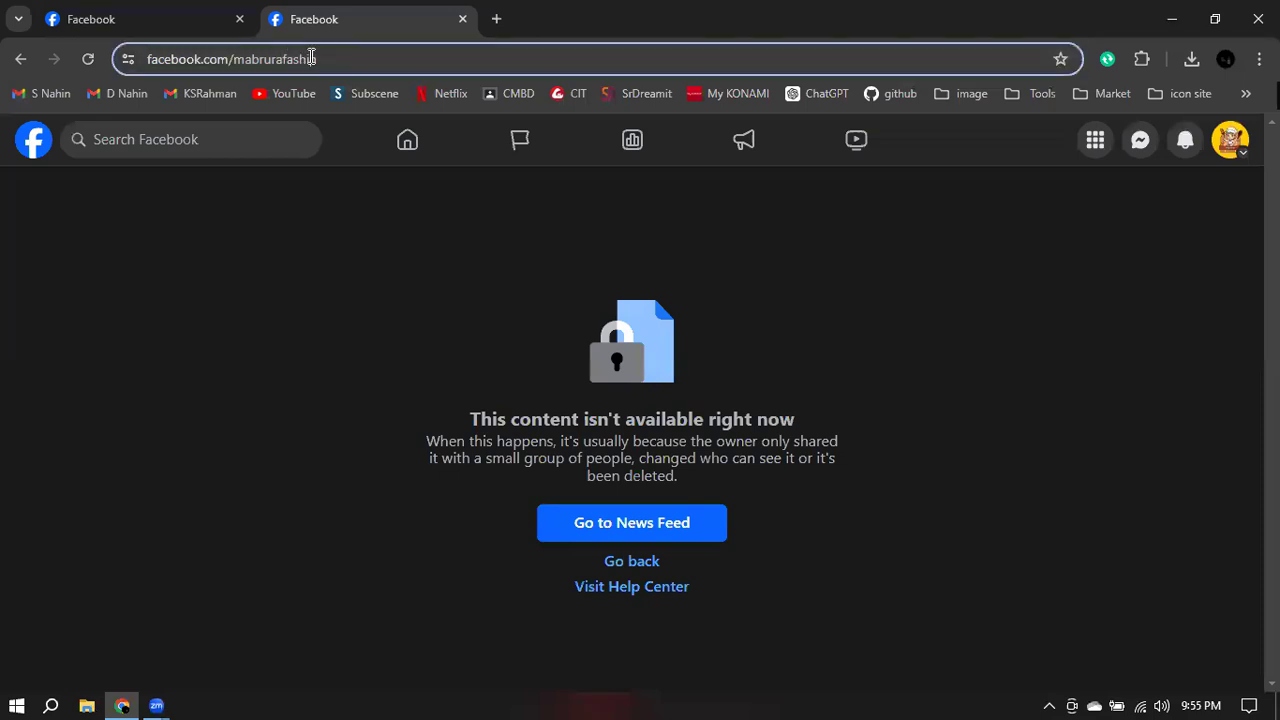
left_click(333, 57)
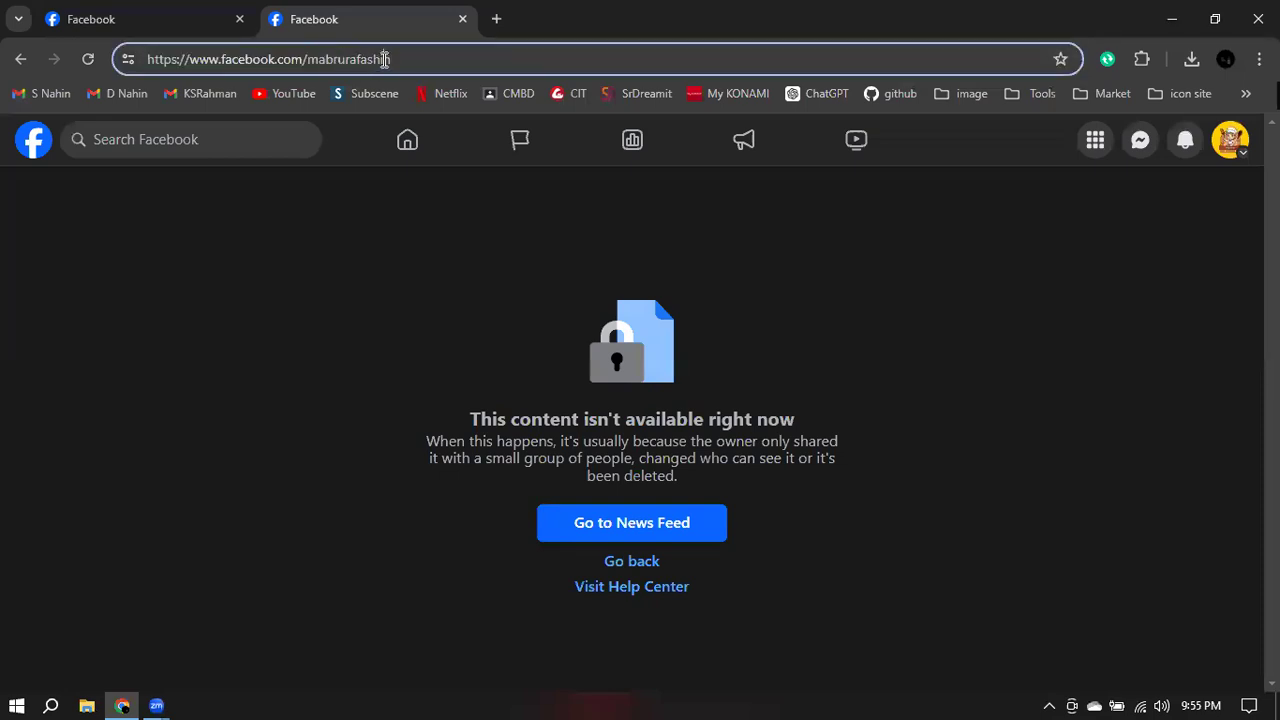
type("on")
key("Return")
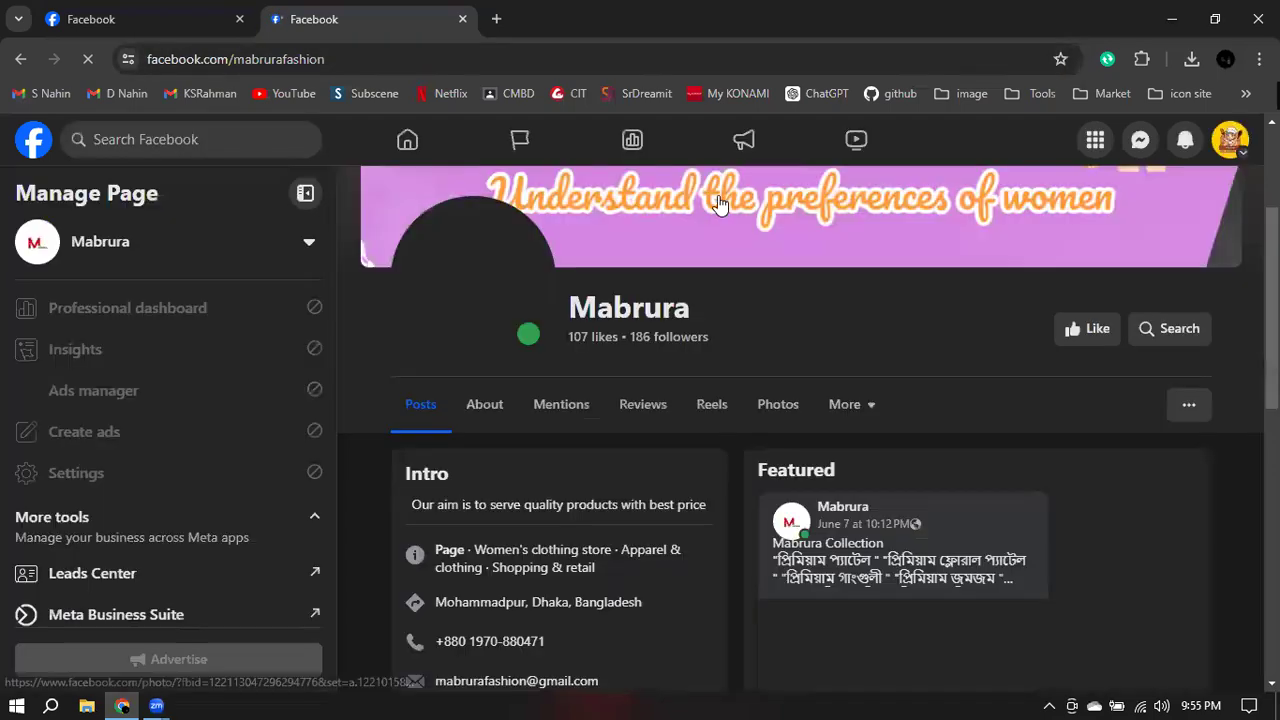
scroll(900, 394, "down", 5)
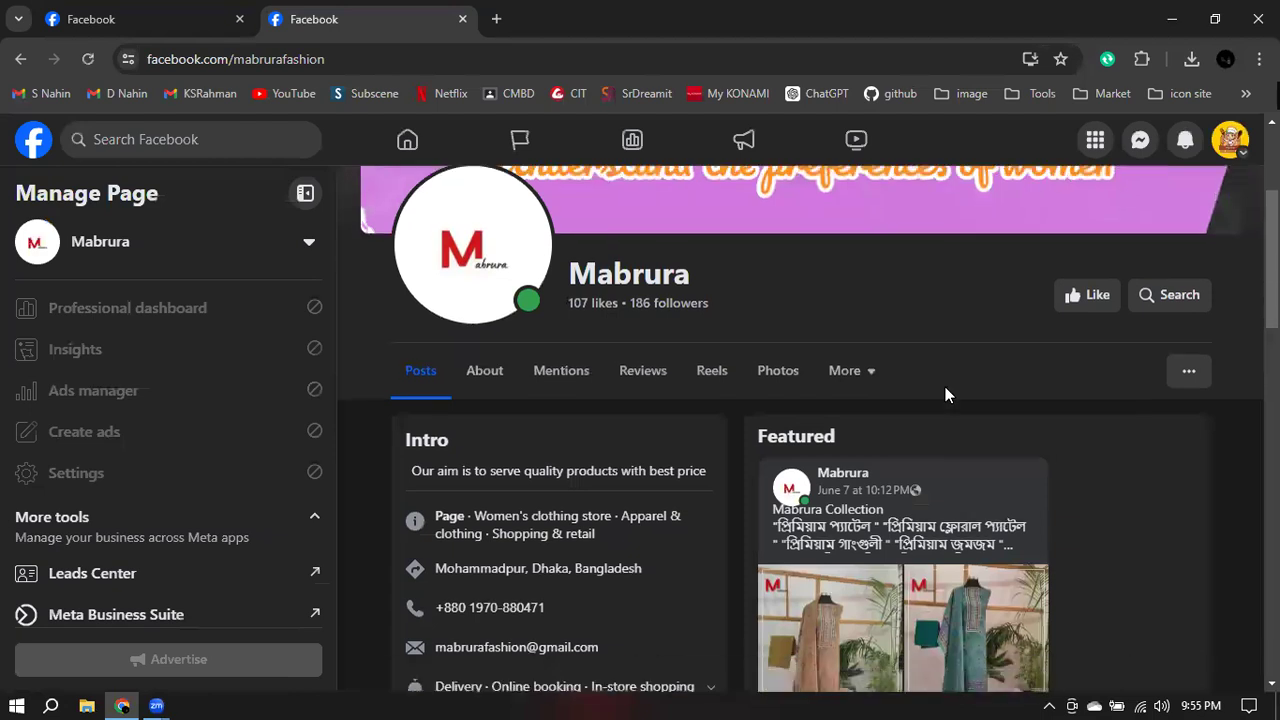
scroll(963, 390, "down", 6)
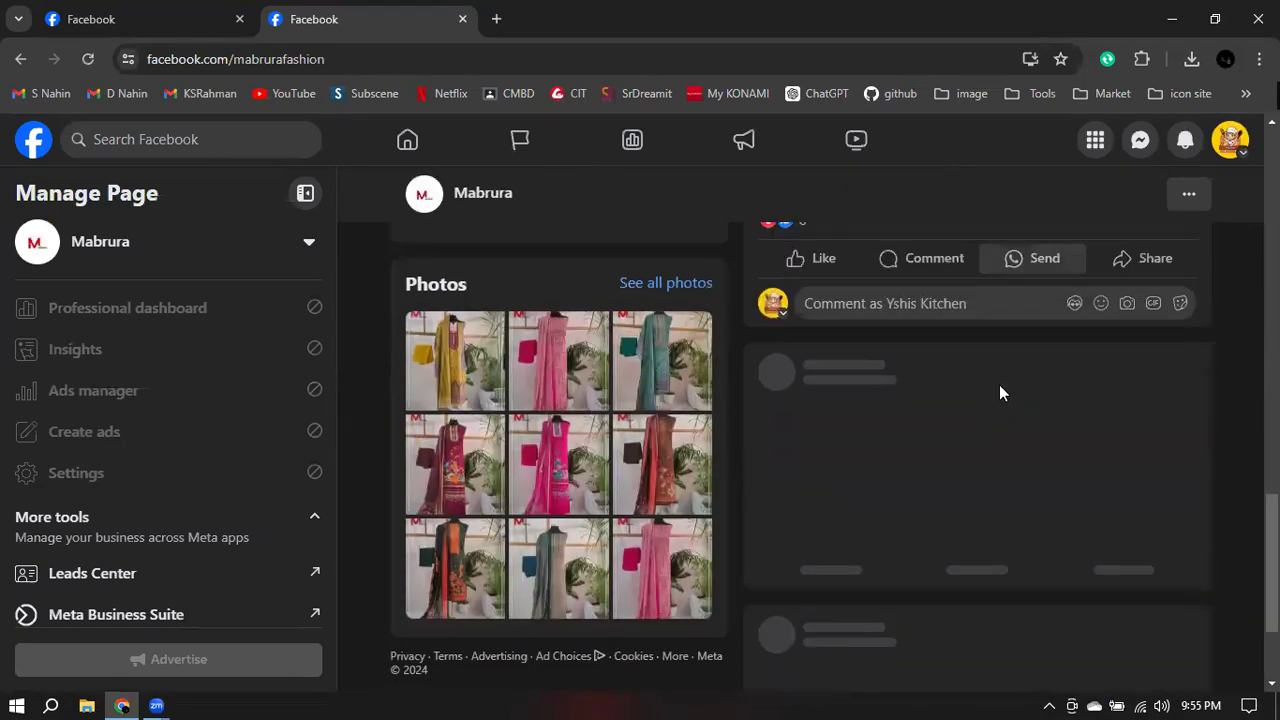
scroll(999, 384, "up", 8)
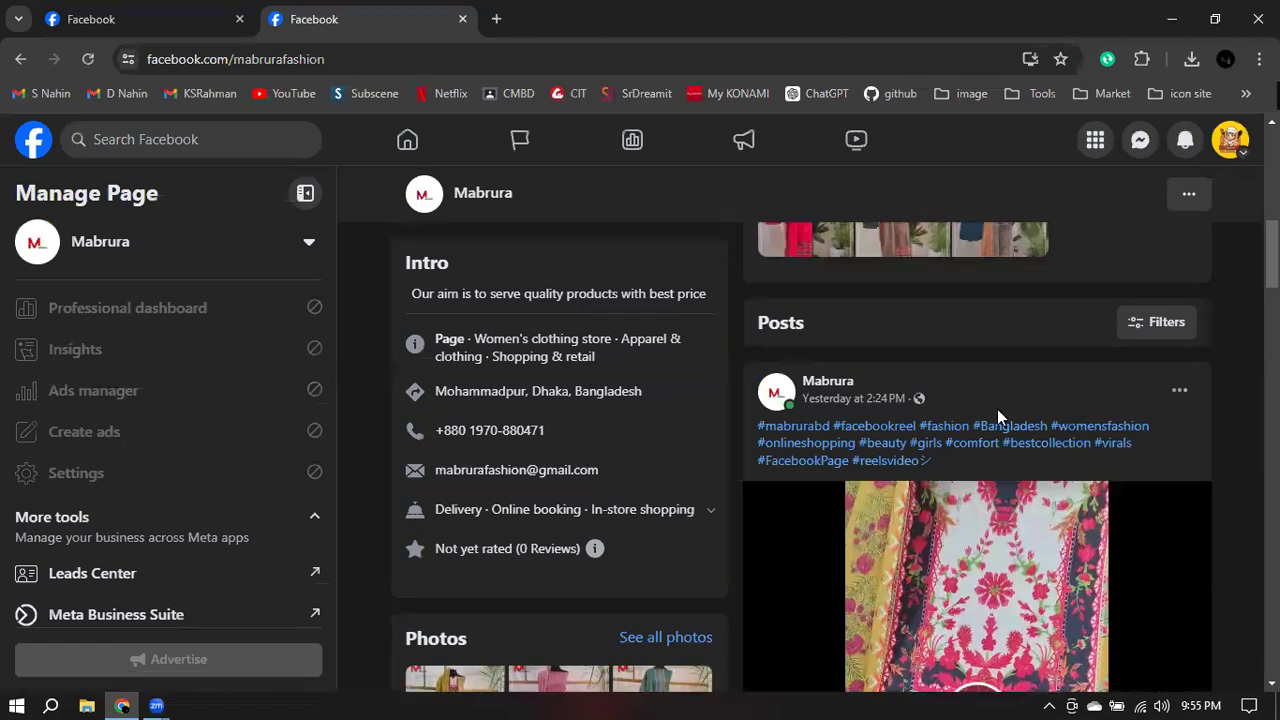
scroll(995, 409, "up", 3)
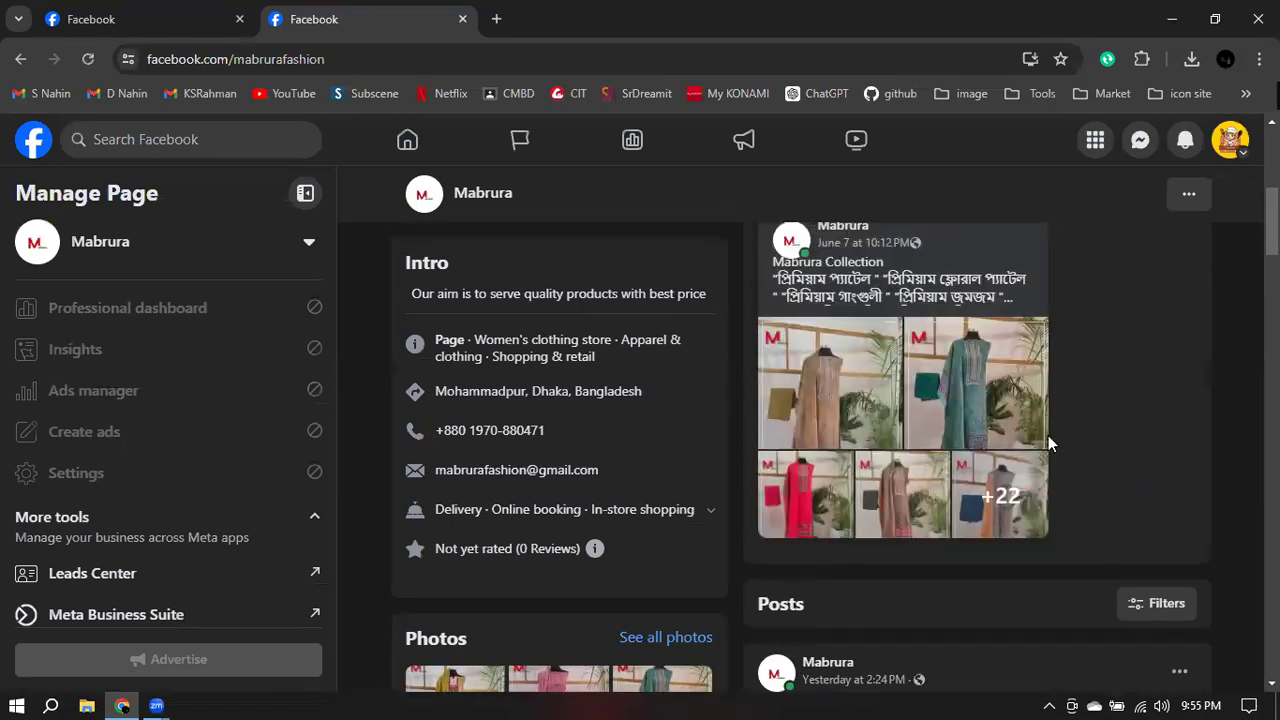
scroll(793, 379, "down", 4)
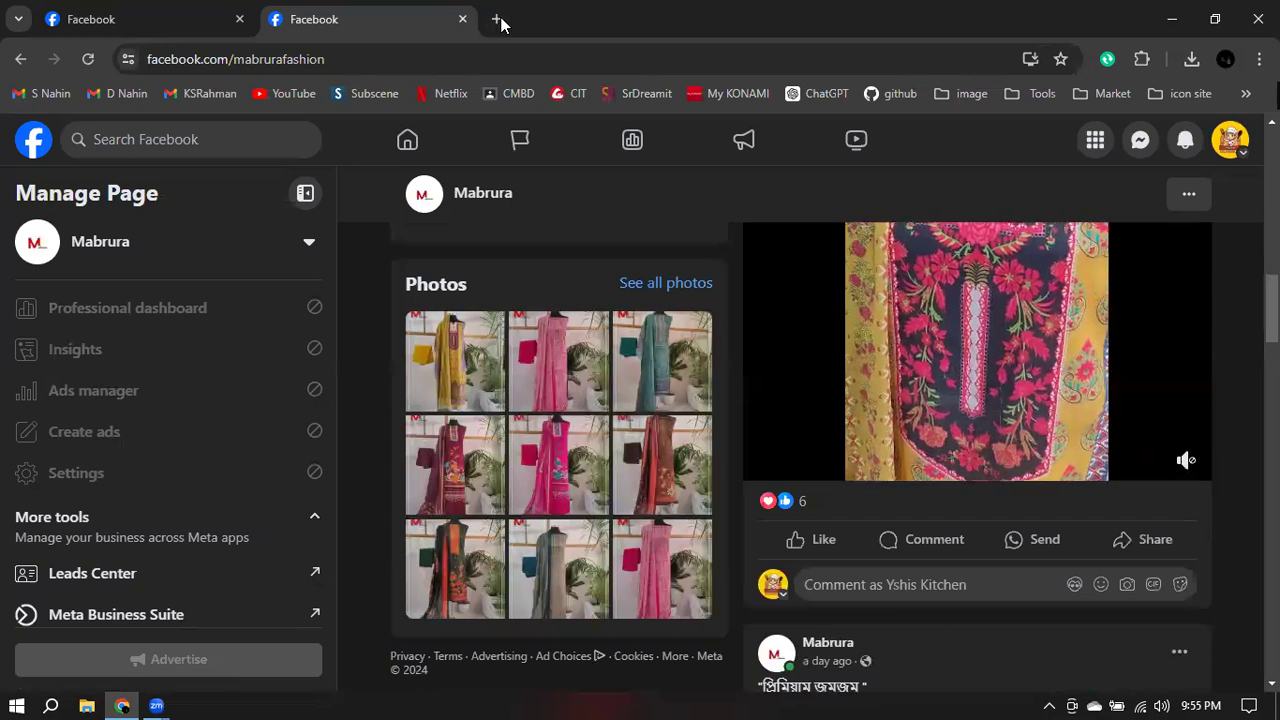
- In a third tab, load facebook.com/nohalicraft/ photos, correcting the 'nohalicradt' typo
left_click(497, 19)
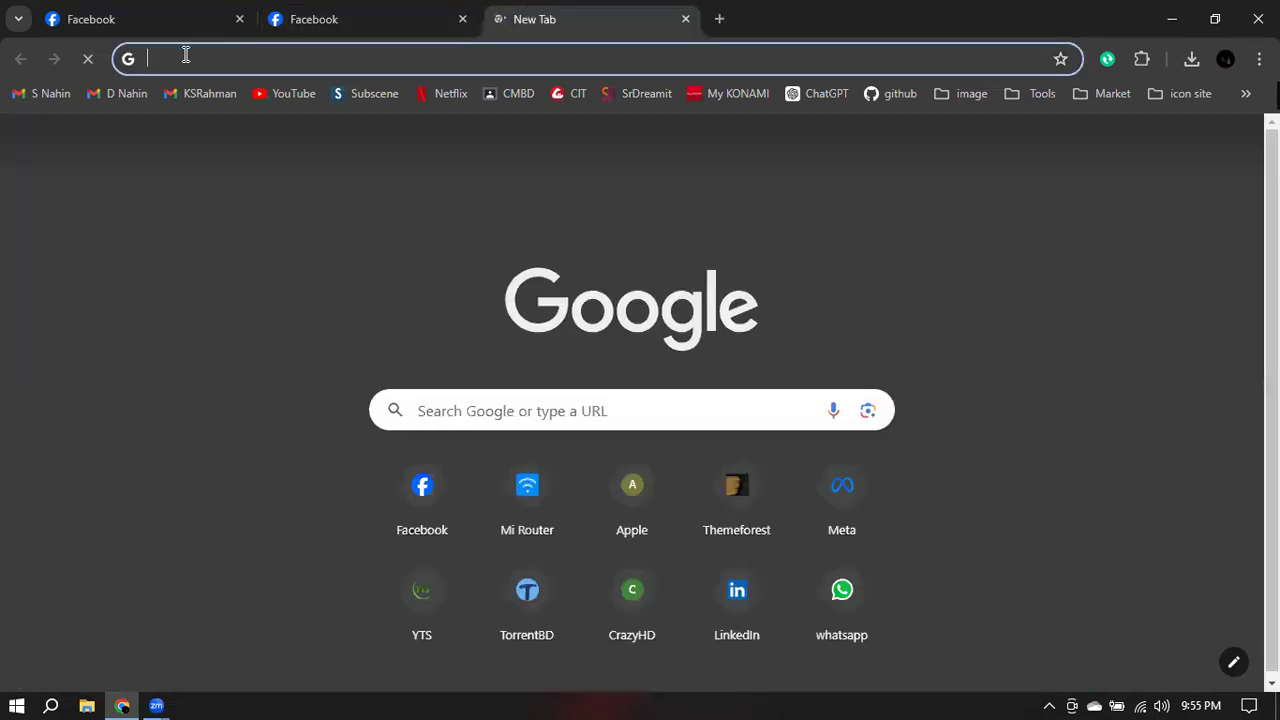
left_click(185, 57)
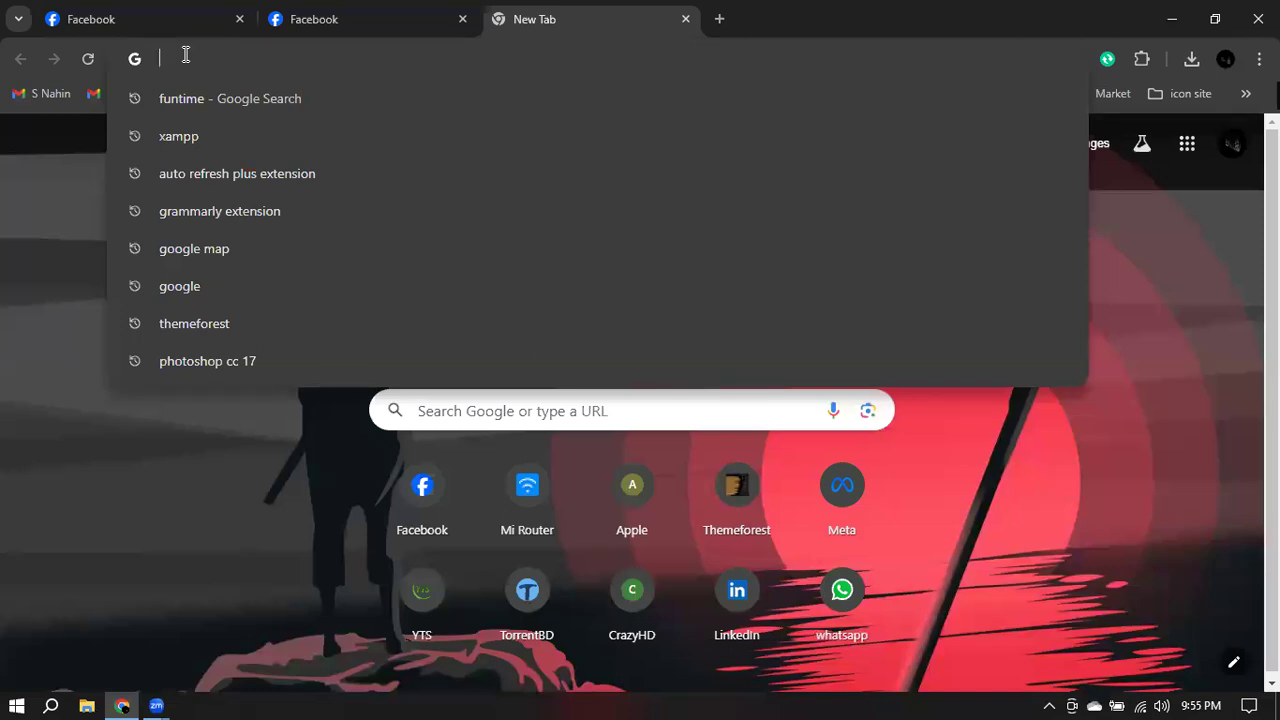
type("facebo")
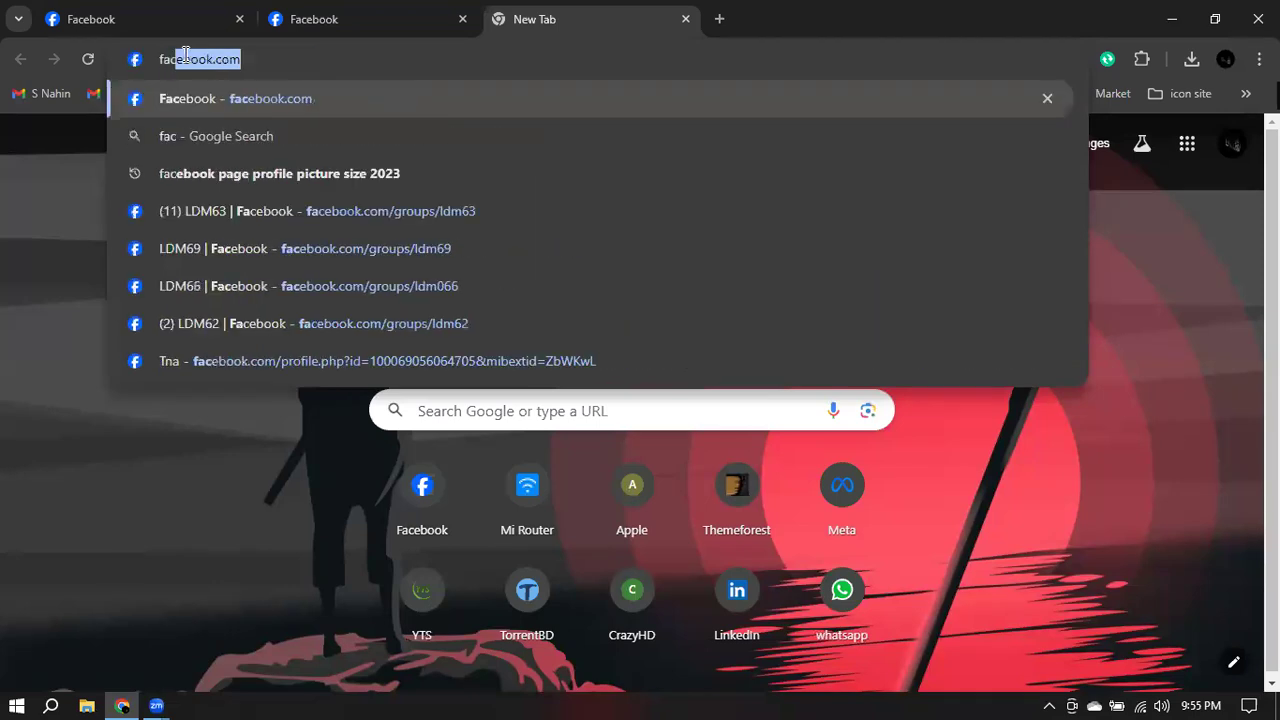
type("ok")
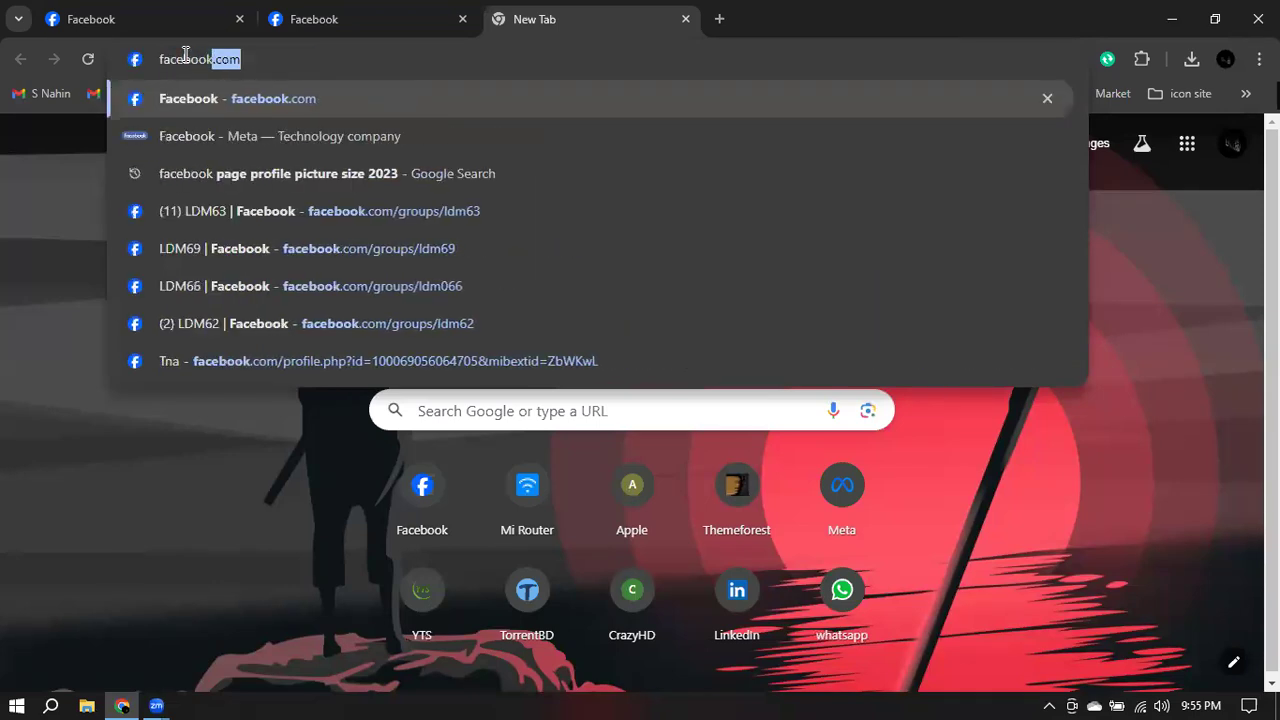
type(".com/")
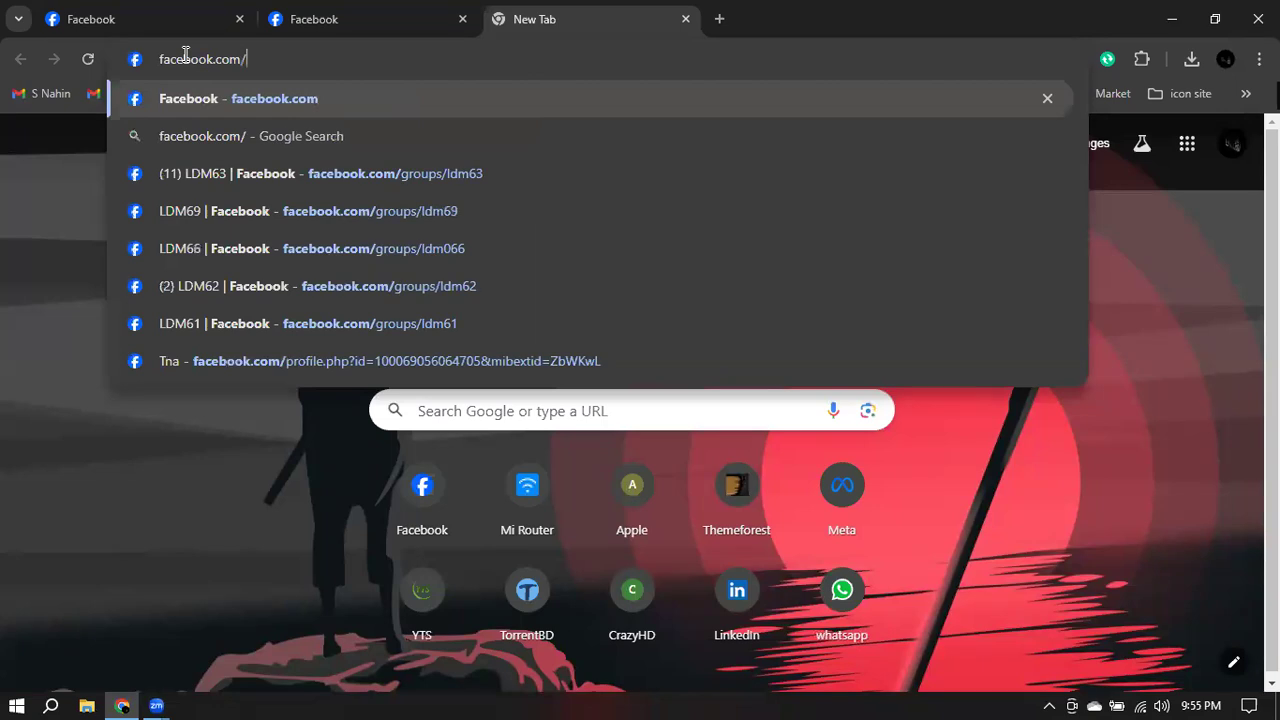
type("nohalicradt")
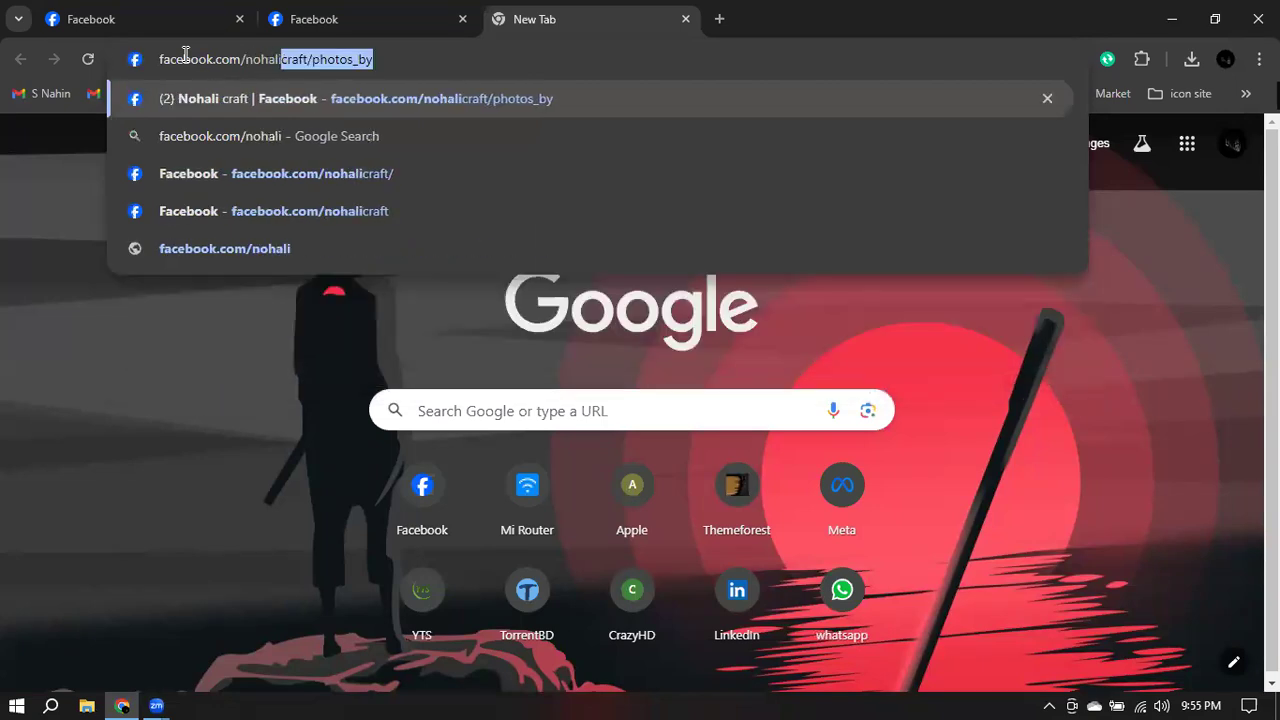
key("BackSpace")
key("BackSpace")
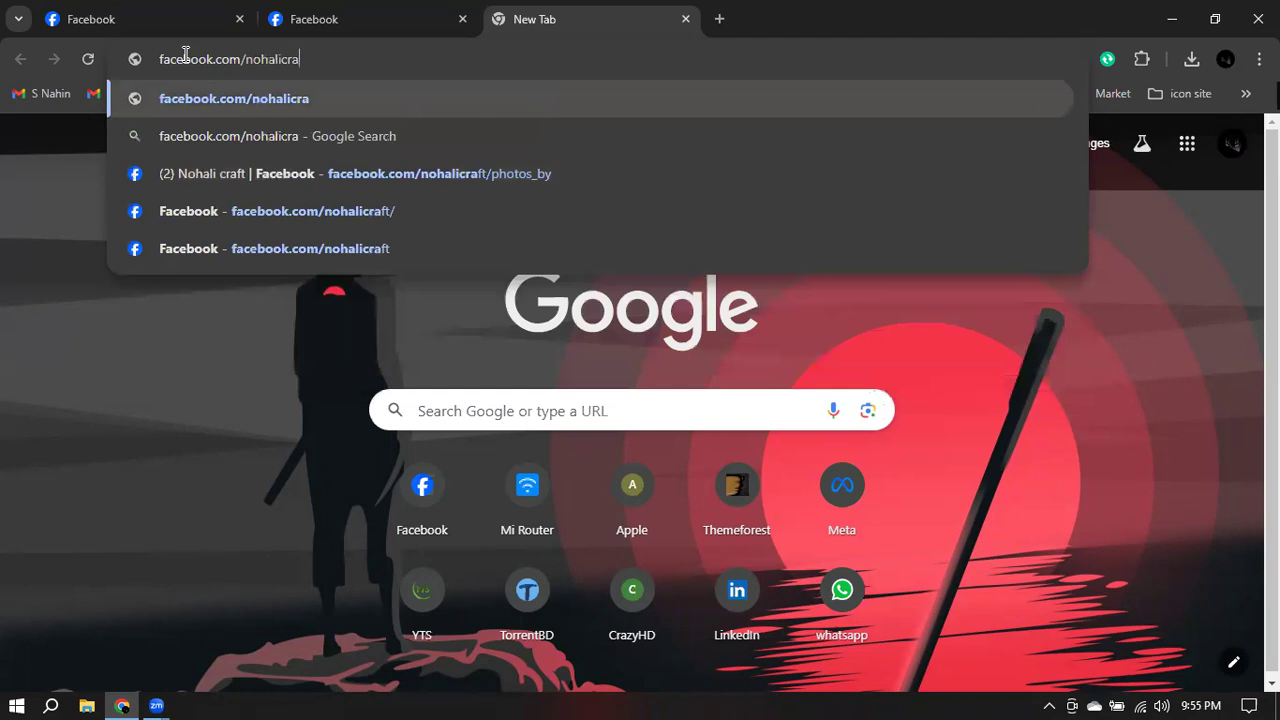
type("ft/")
key("Return")
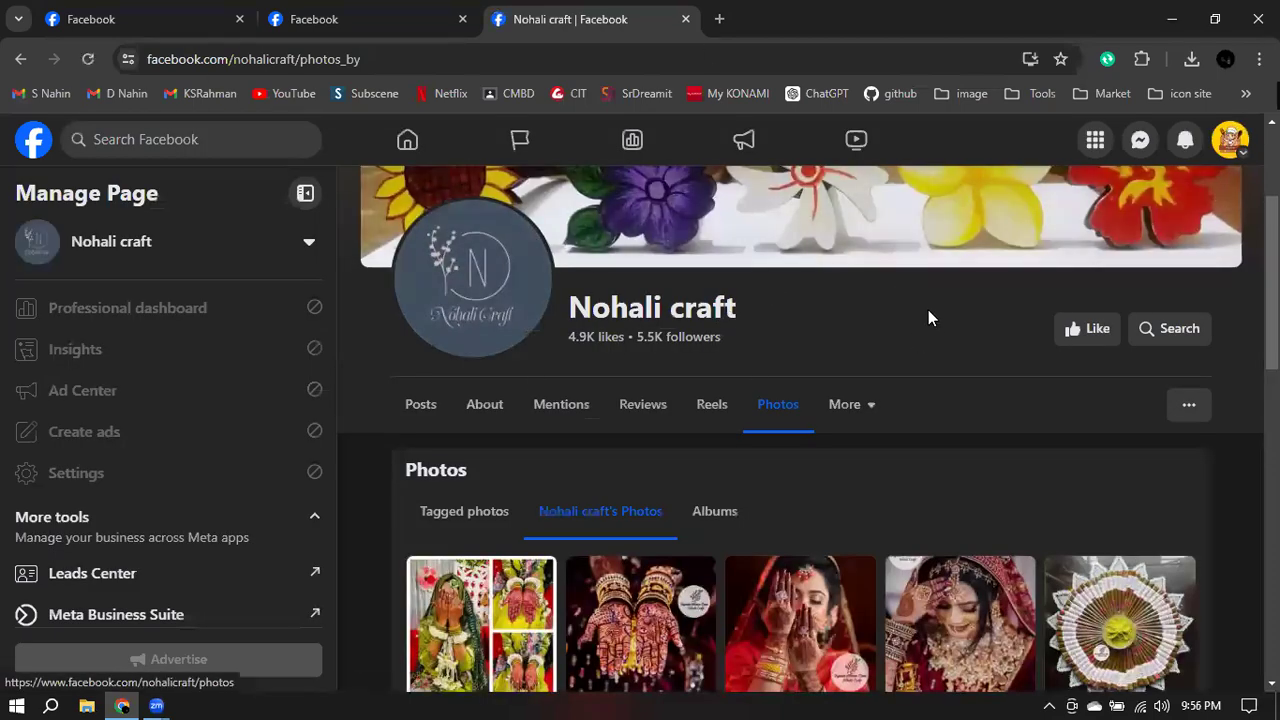
- Remove the photos part of the address to load Nohali craft's main page
scroll(930, 318, "down", 6)
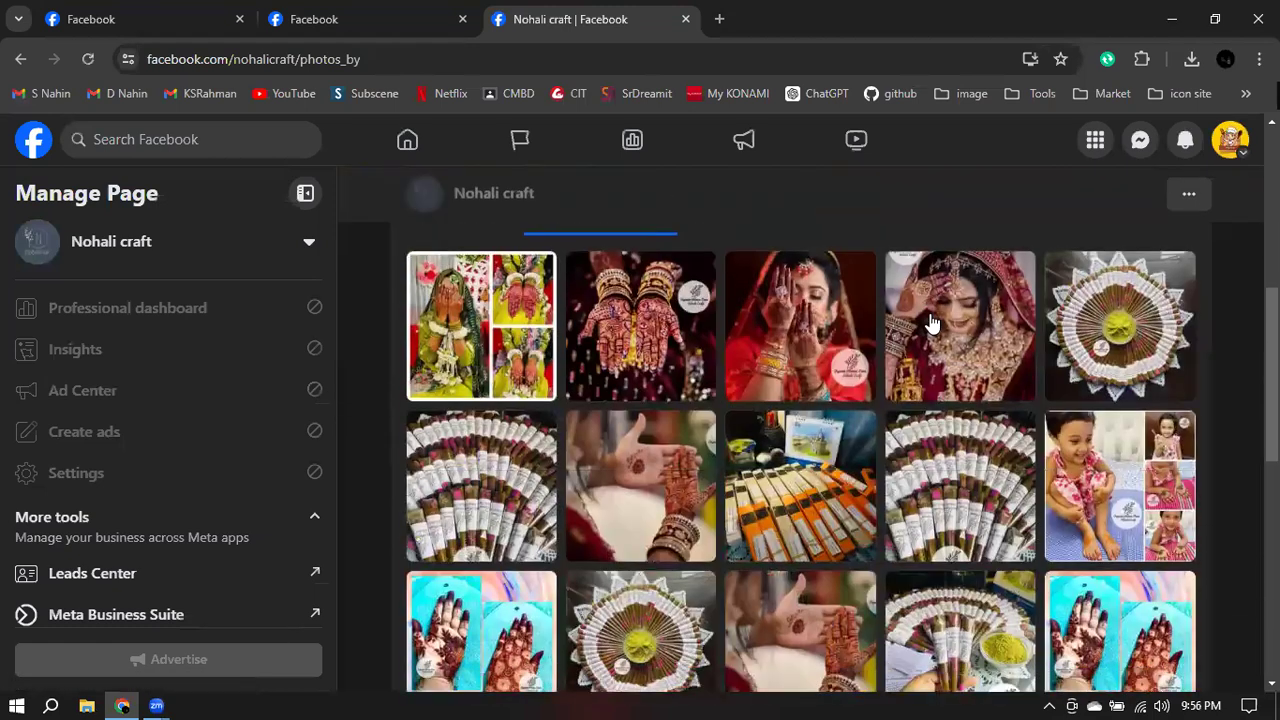
scroll(935, 322, "up", 10)
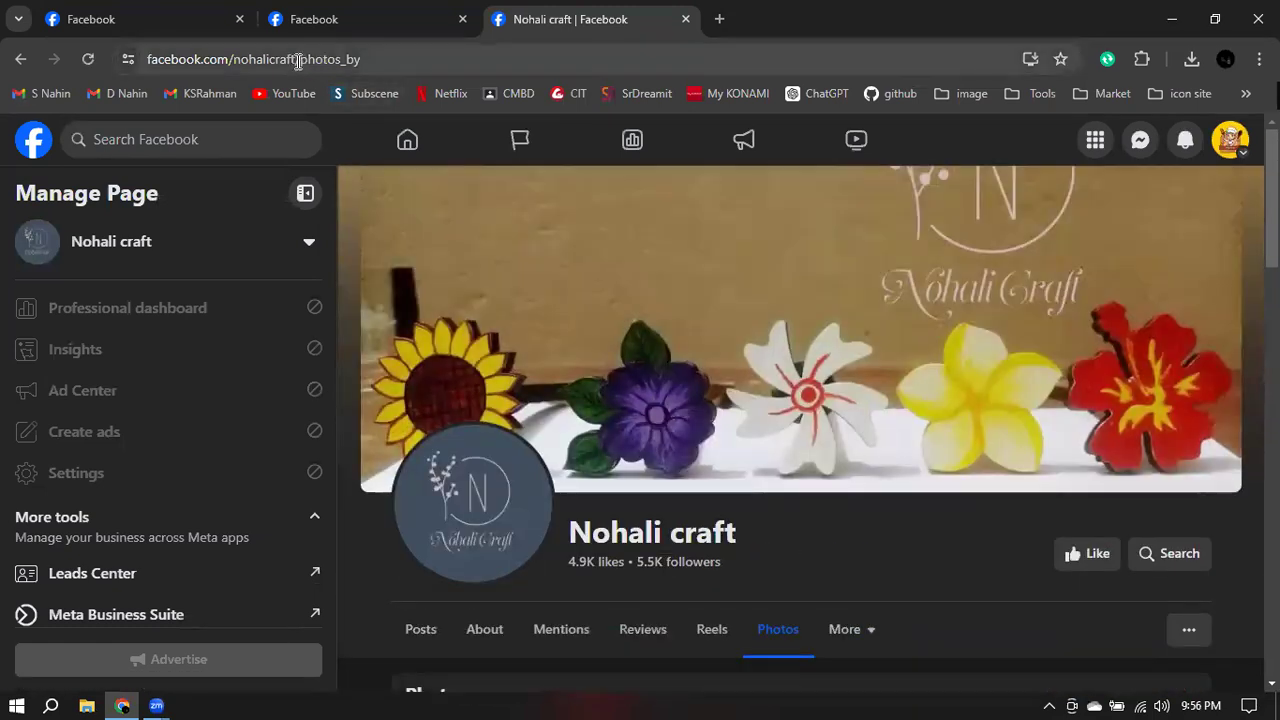
left_click_drag(298, 62, 551, 63)
key("BackSpace")
key("Return")
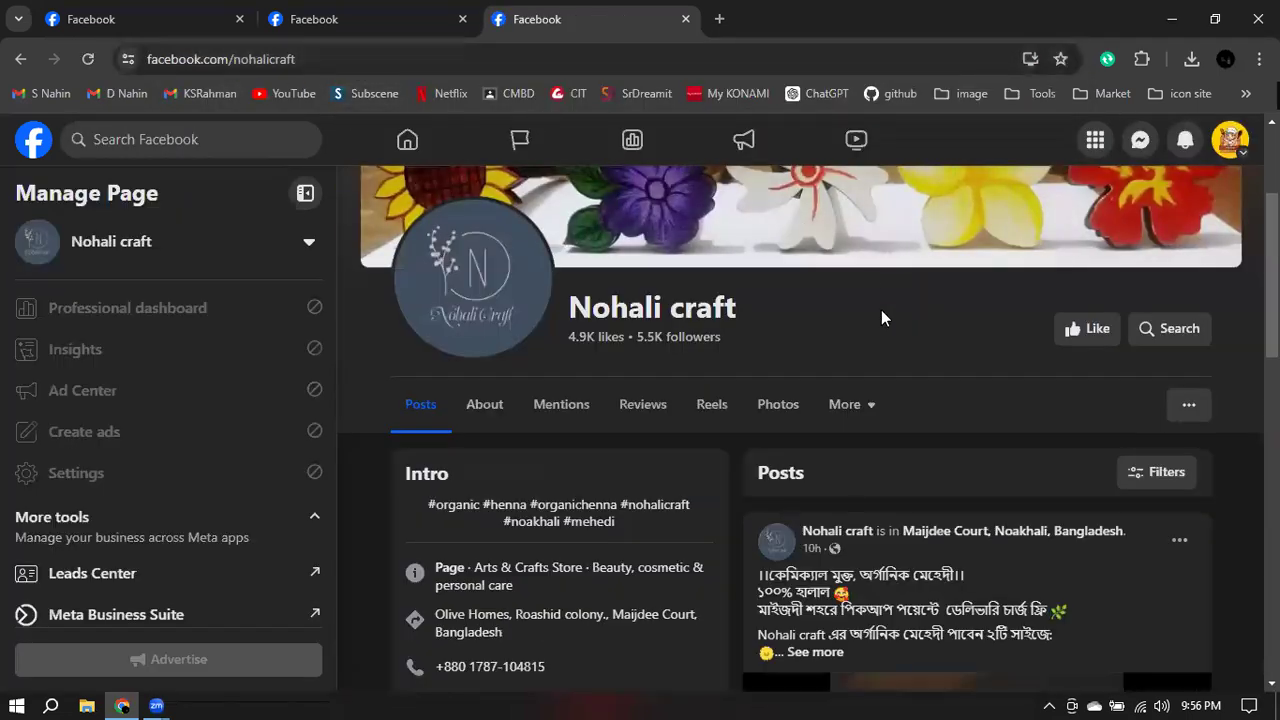
- Look over the Nohali craft page, then return to the Yshis Kitchen tab via Mabrura
scroll(881, 310, "down", 10)
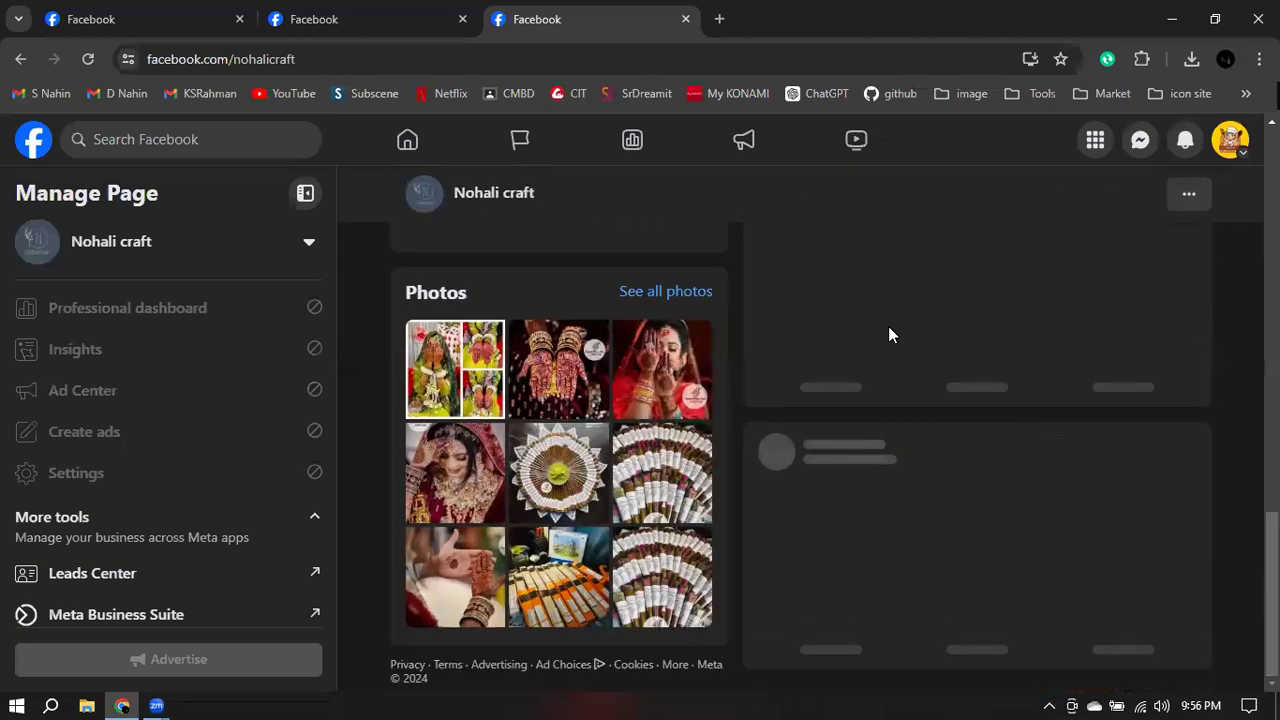
scroll(889, 328, "up", 10)
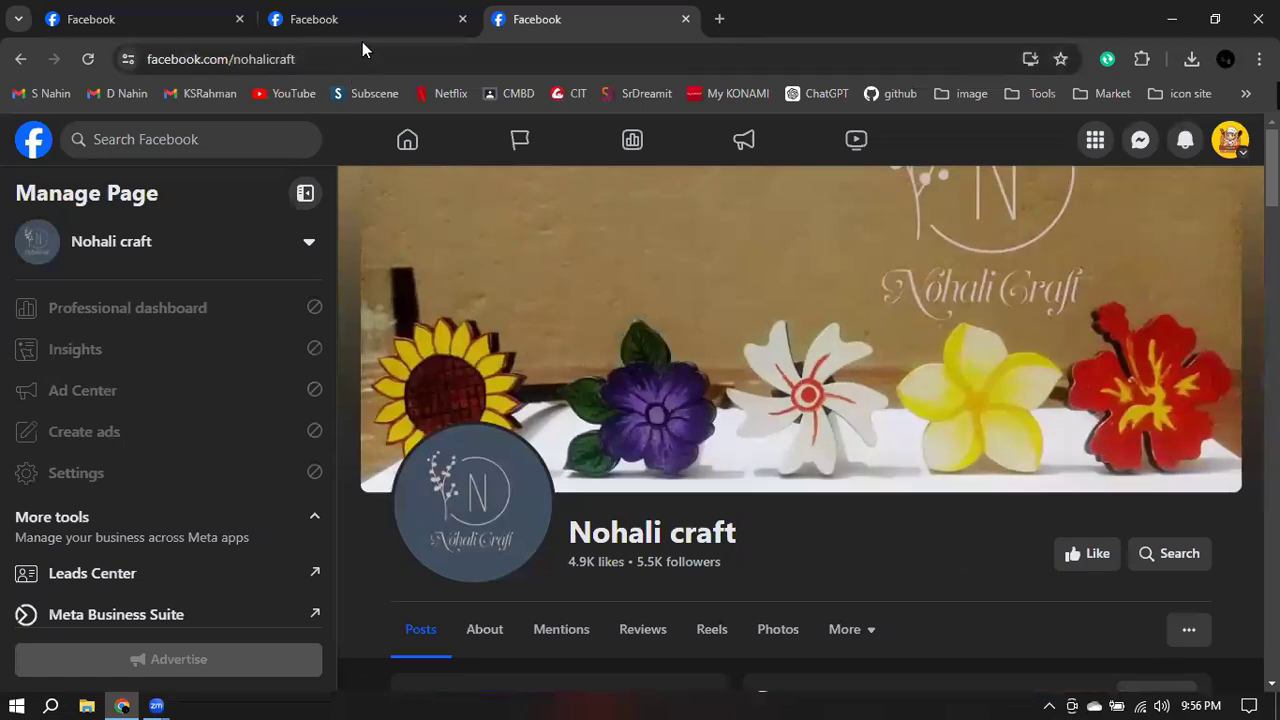
left_click(356, 19)
left_click_drag(232, 59, 324, 59)
left_click(156, 12)
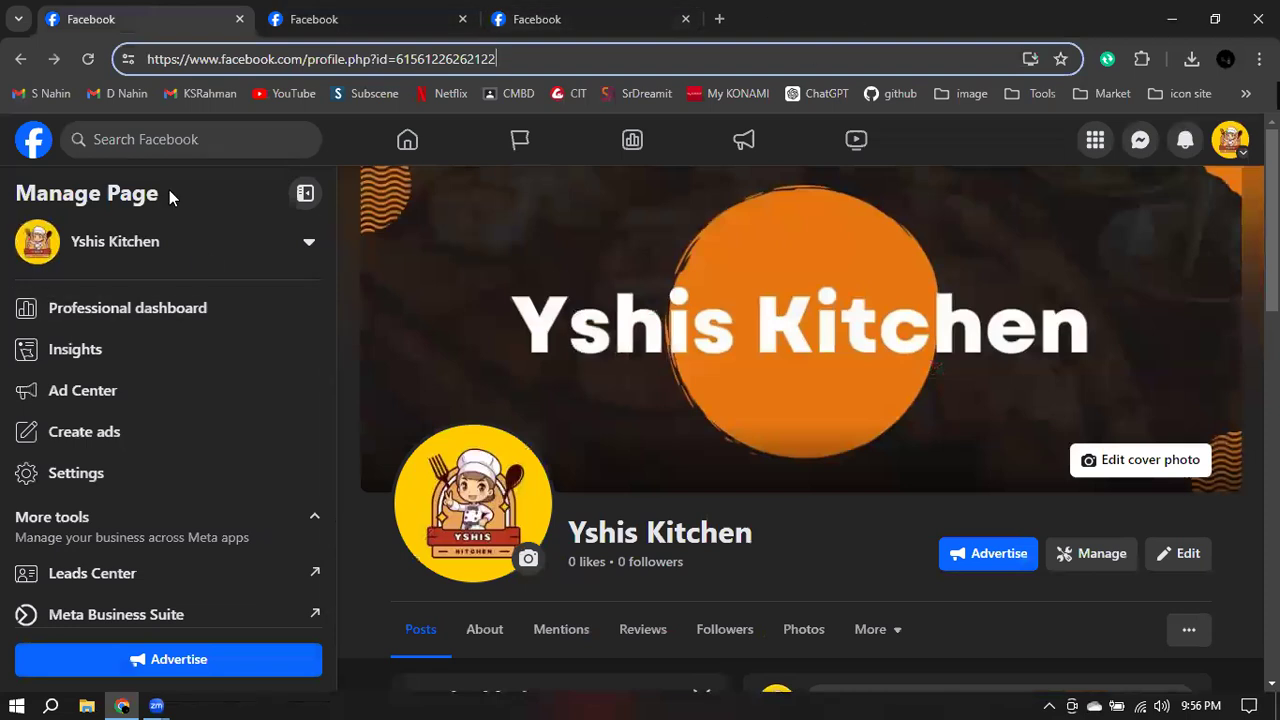
- Open Yshis Kitchen's Page settings at Page setup and view the Name row
left_click(67, 477)
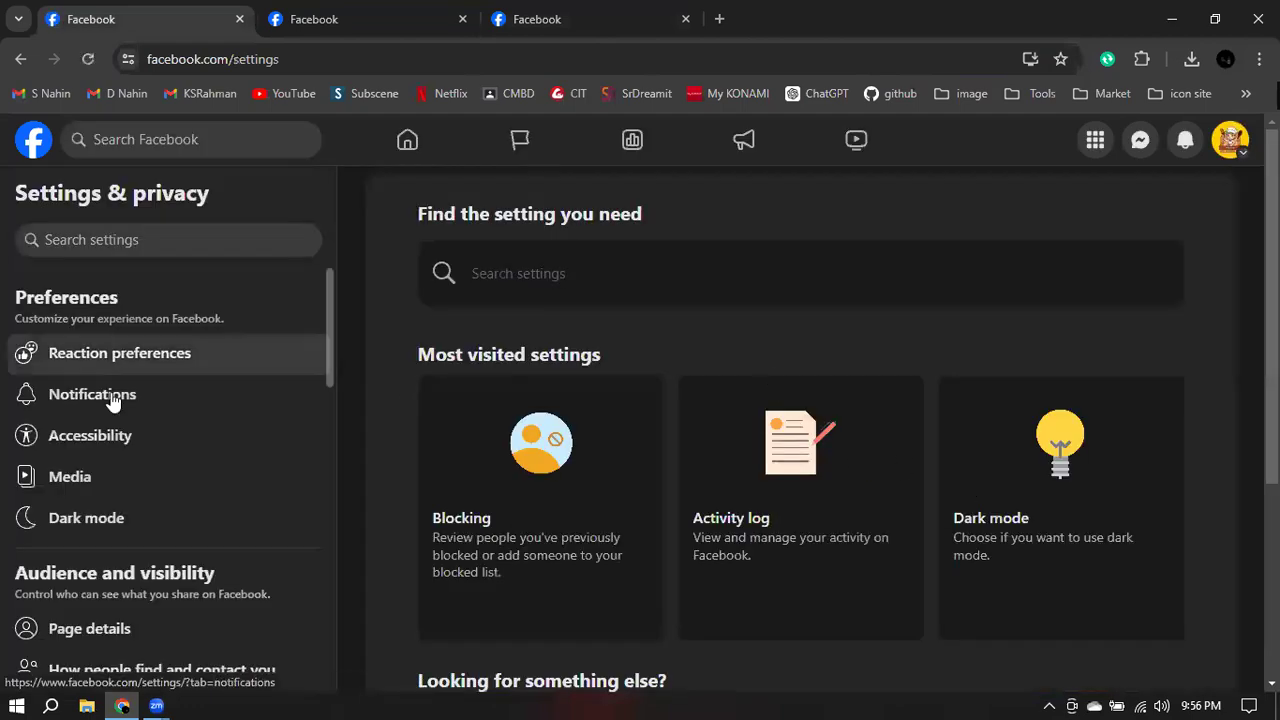
scroll(112, 400, "down", 2)
scroll(113, 410, "down", 3)
left_click(81, 426)
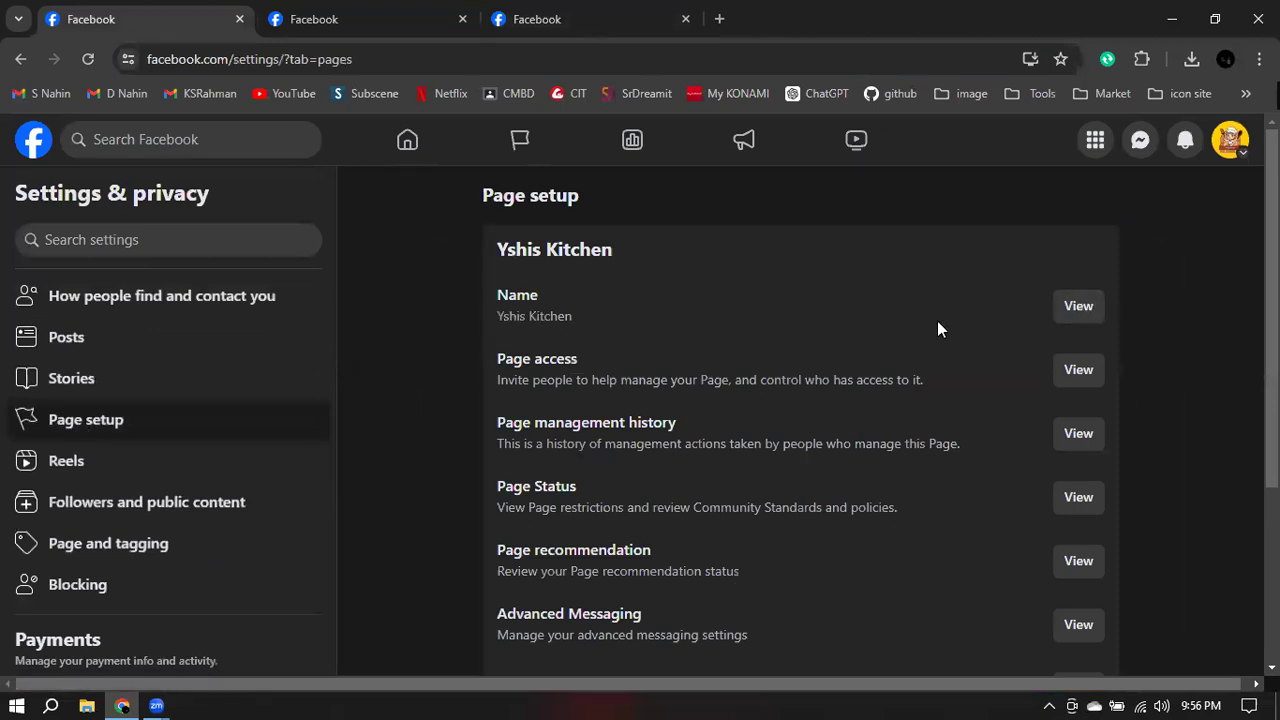
left_click(1080, 310)
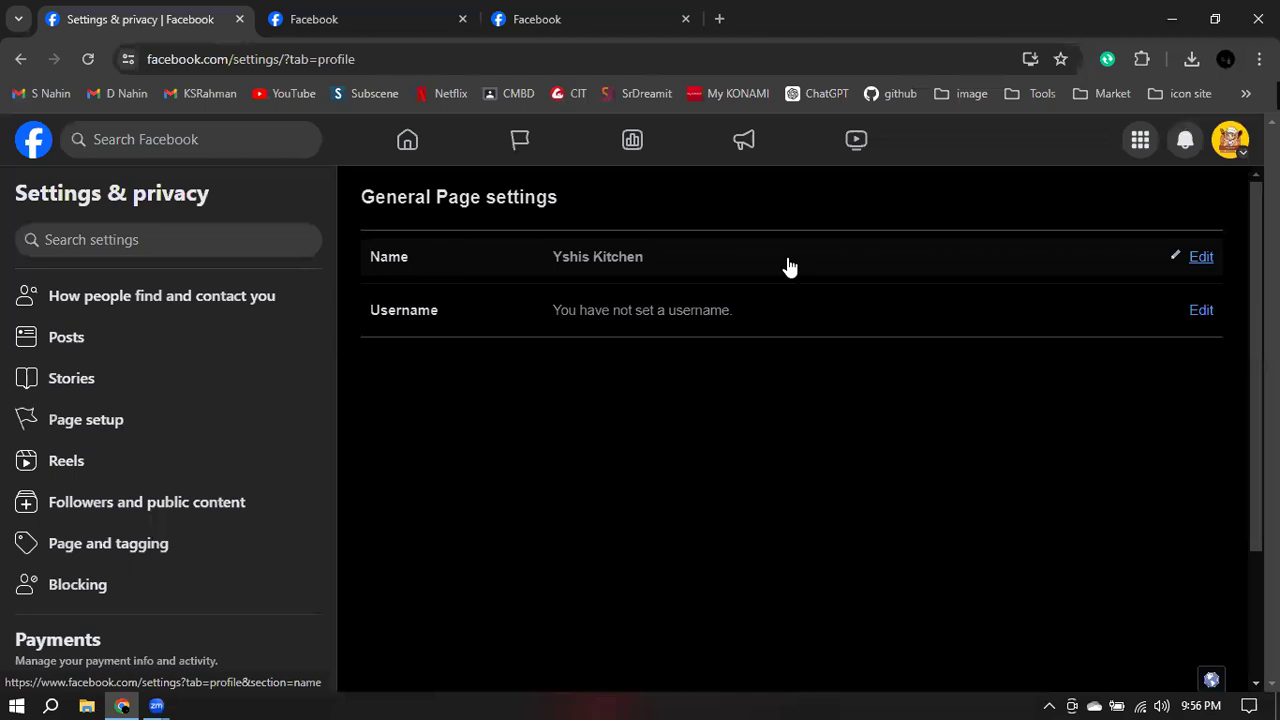
- Copy the page name 'Yshis Kitchen' from the Name edit field, then cancel the edit
left_click(1201, 258)
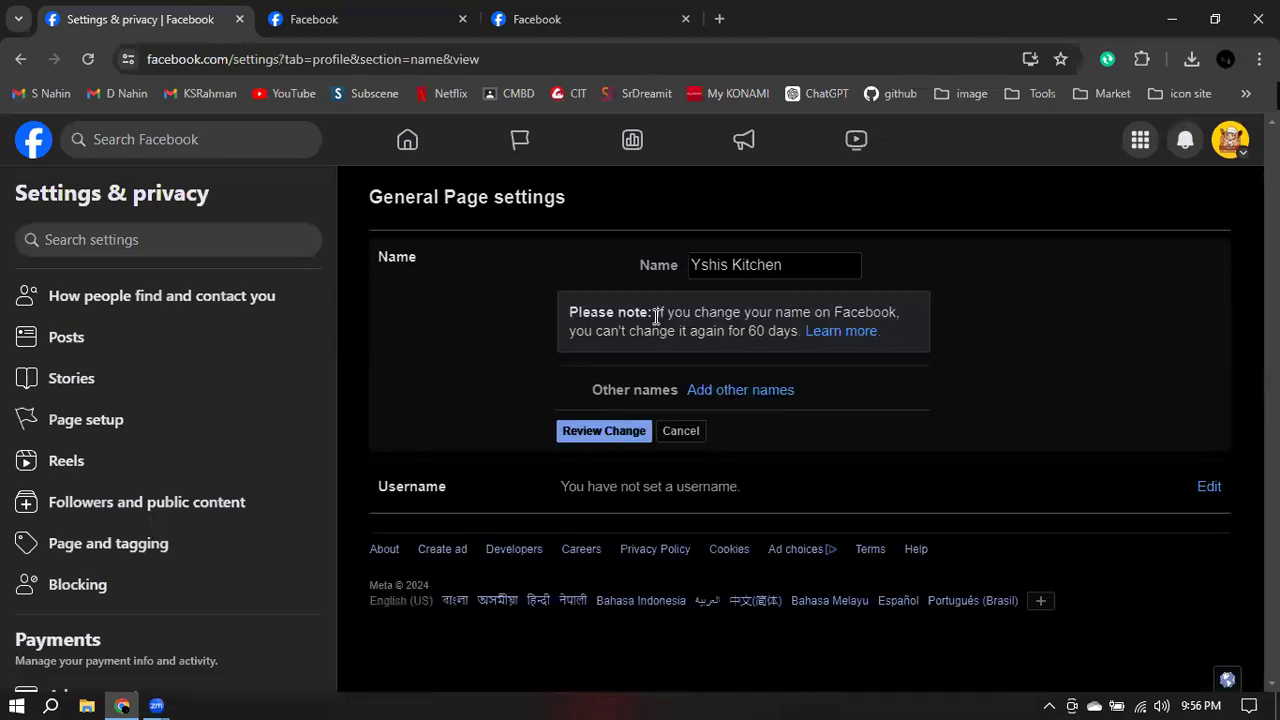
left_click_drag(657, 313, 611, 350)
left_click_drag(728, 341, 795, 336)
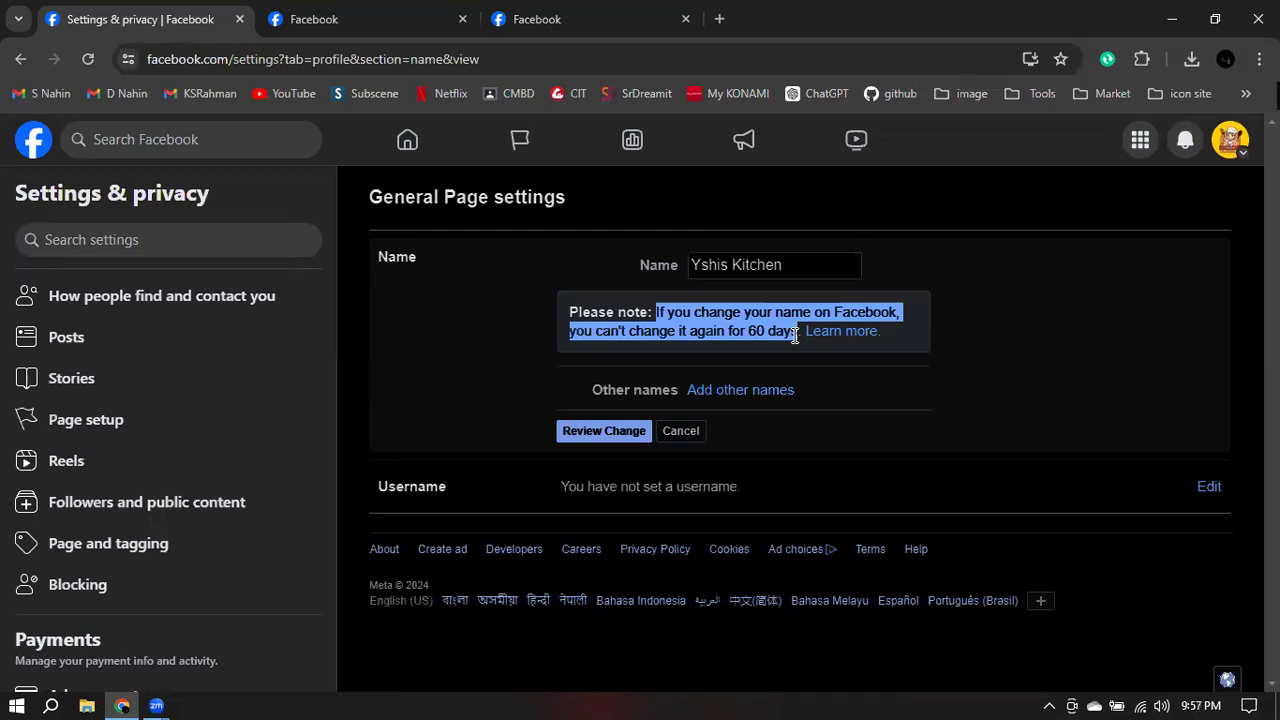
left_click(1052, 334)
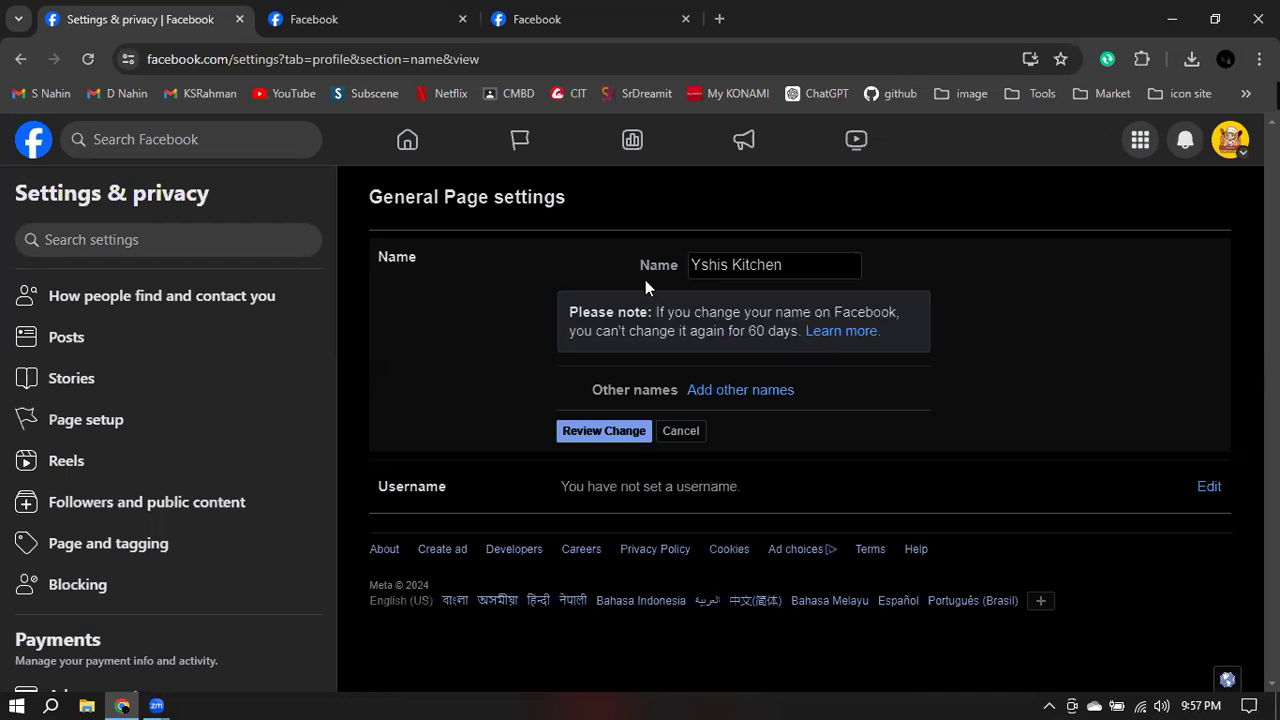
left_click(802, 263)
triple_click(808, 266)
right_click(731, 268)
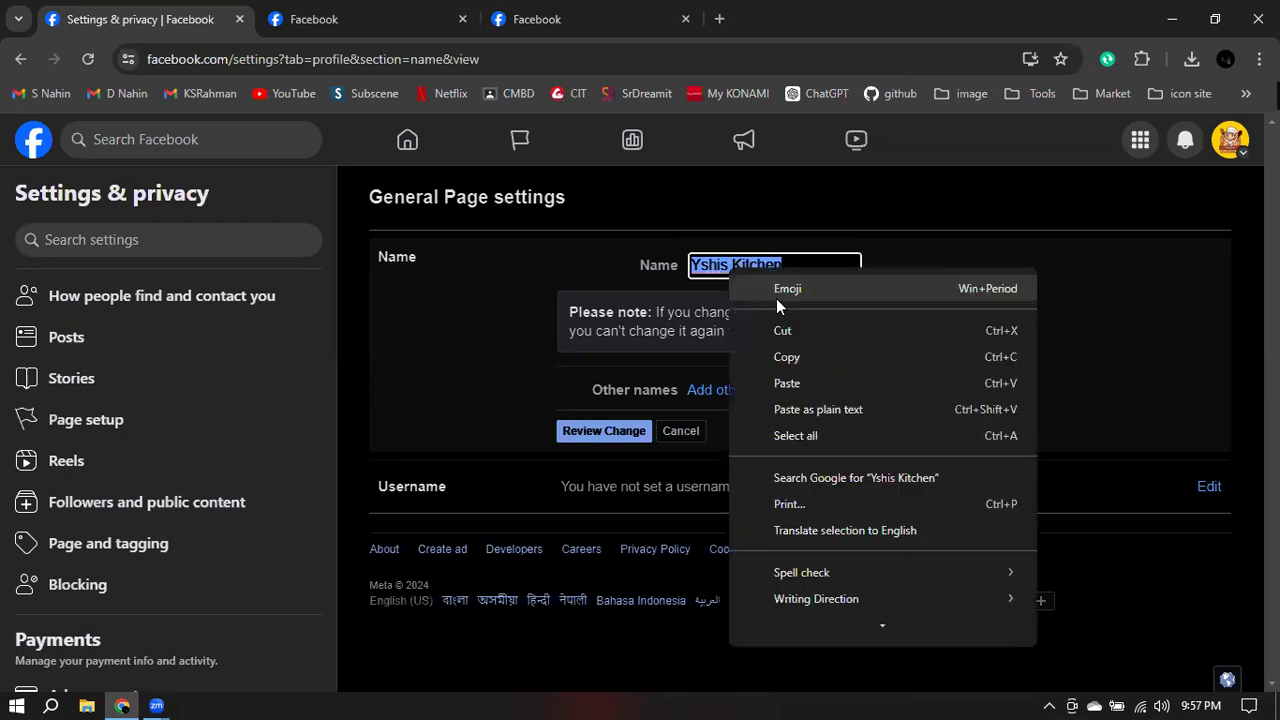
left_click(978, 264)
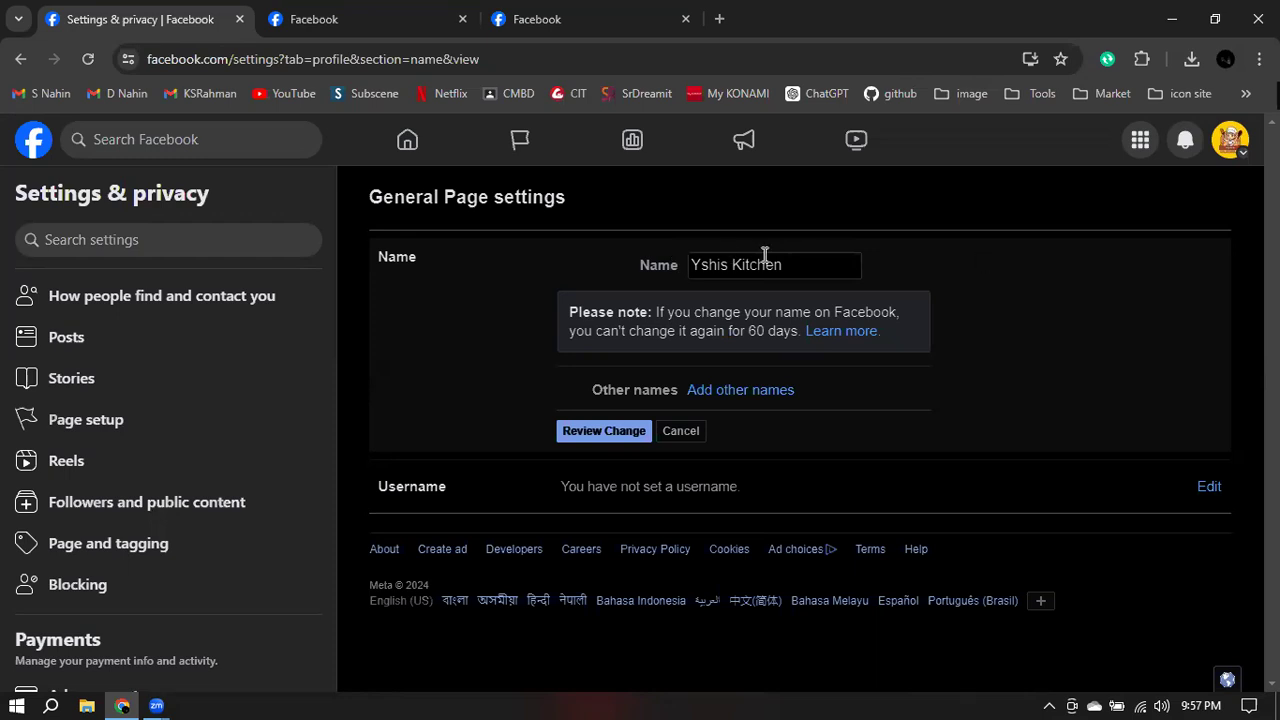
left_click(679, 433)
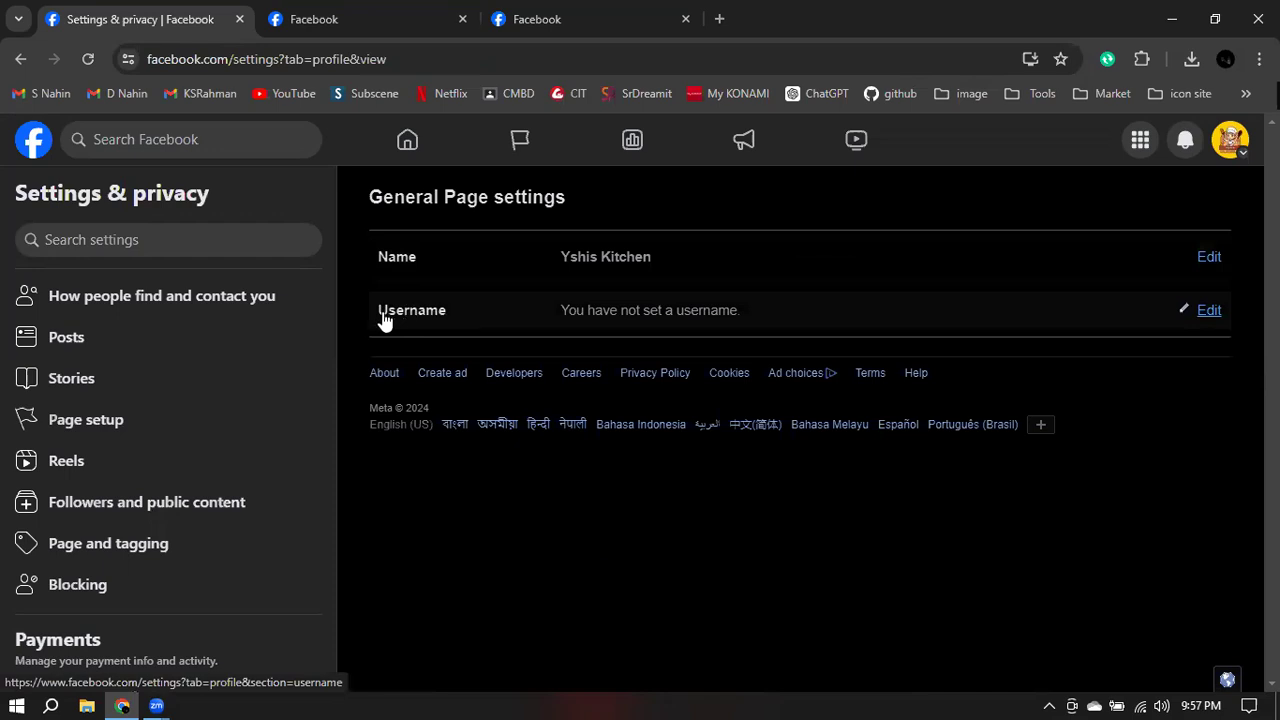
- Start editing the Username, checking the Mabrura and Nohali craft tabs for reference
left_click(1205, 312)
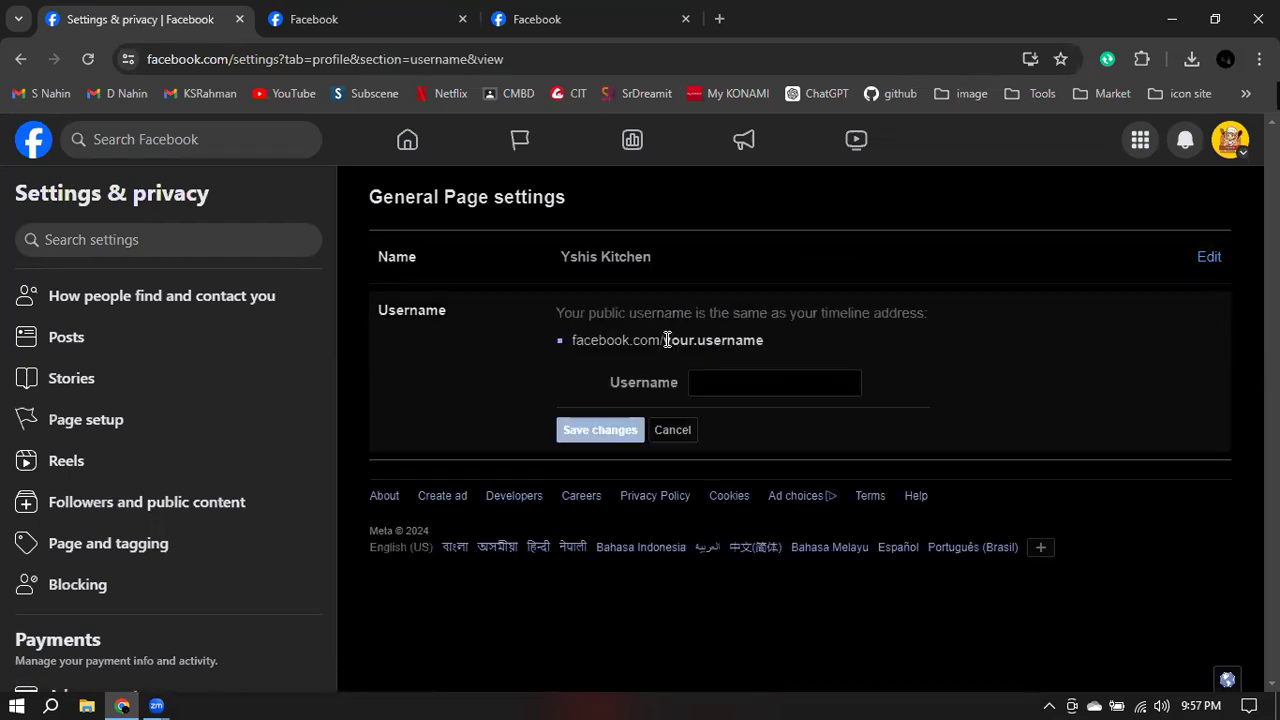
left_click_drag(663, 340, 772, 348)
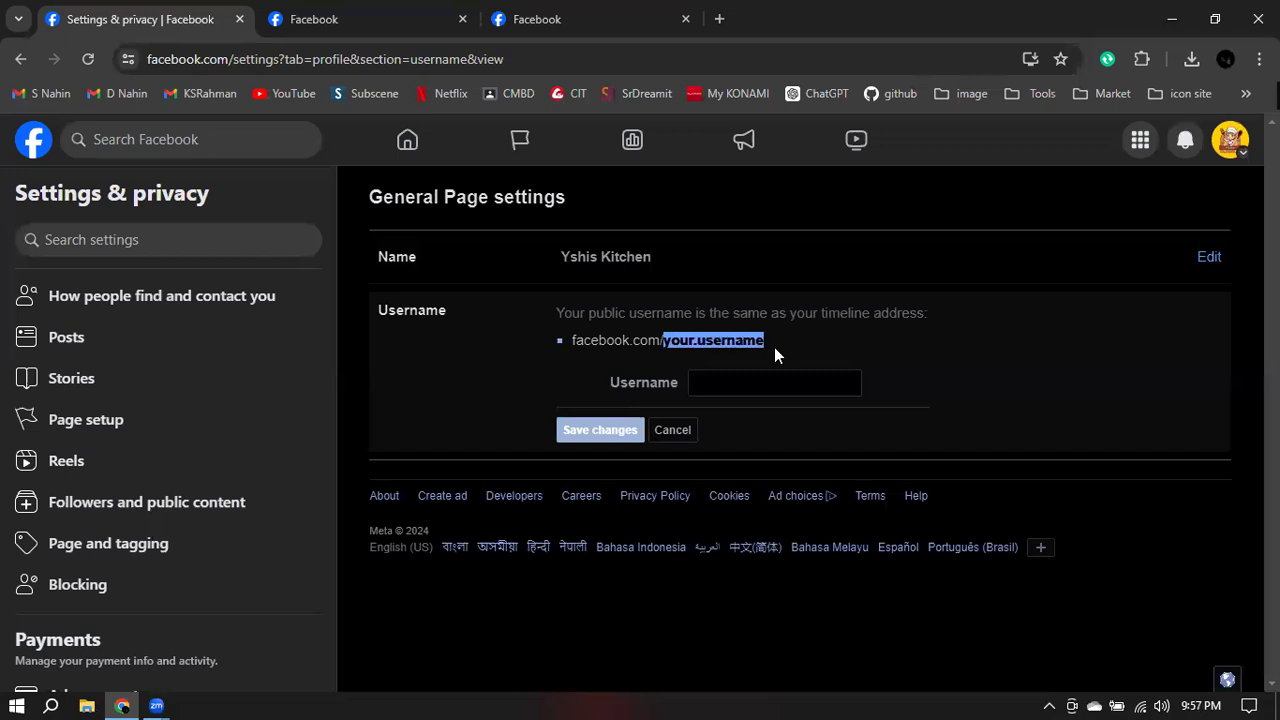
left_click(362, 19)
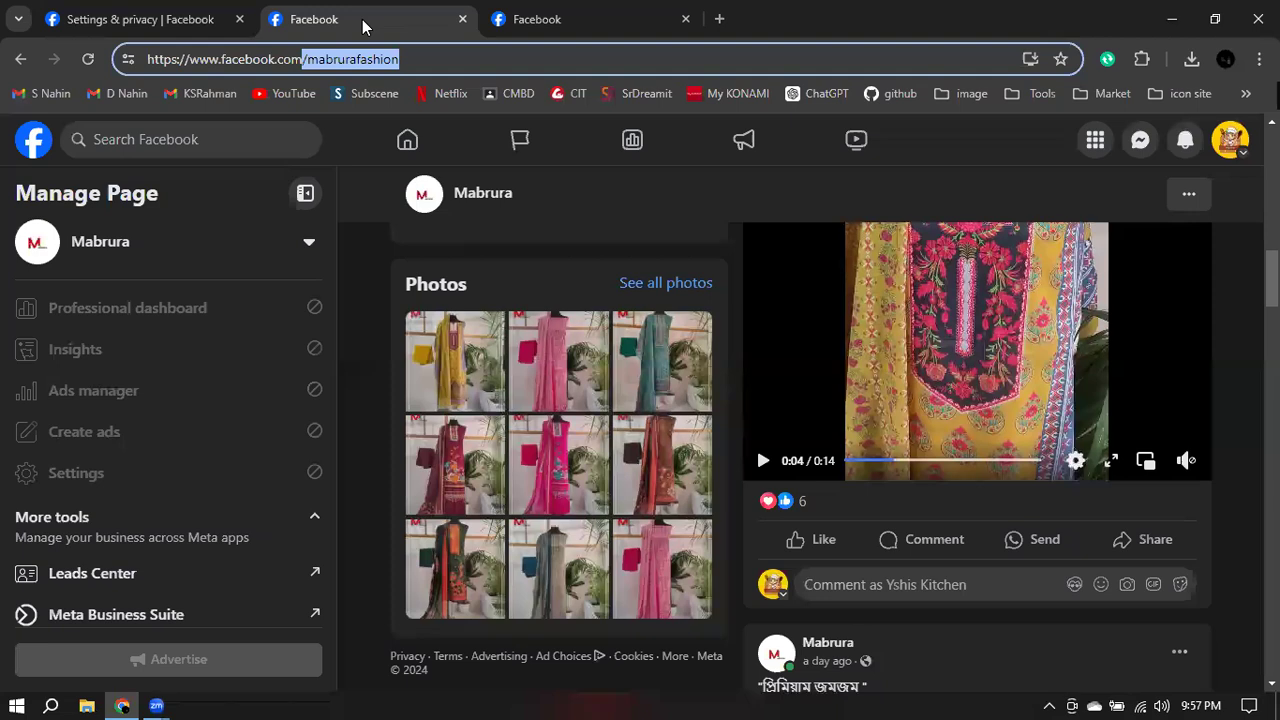
left_click(567, 16)
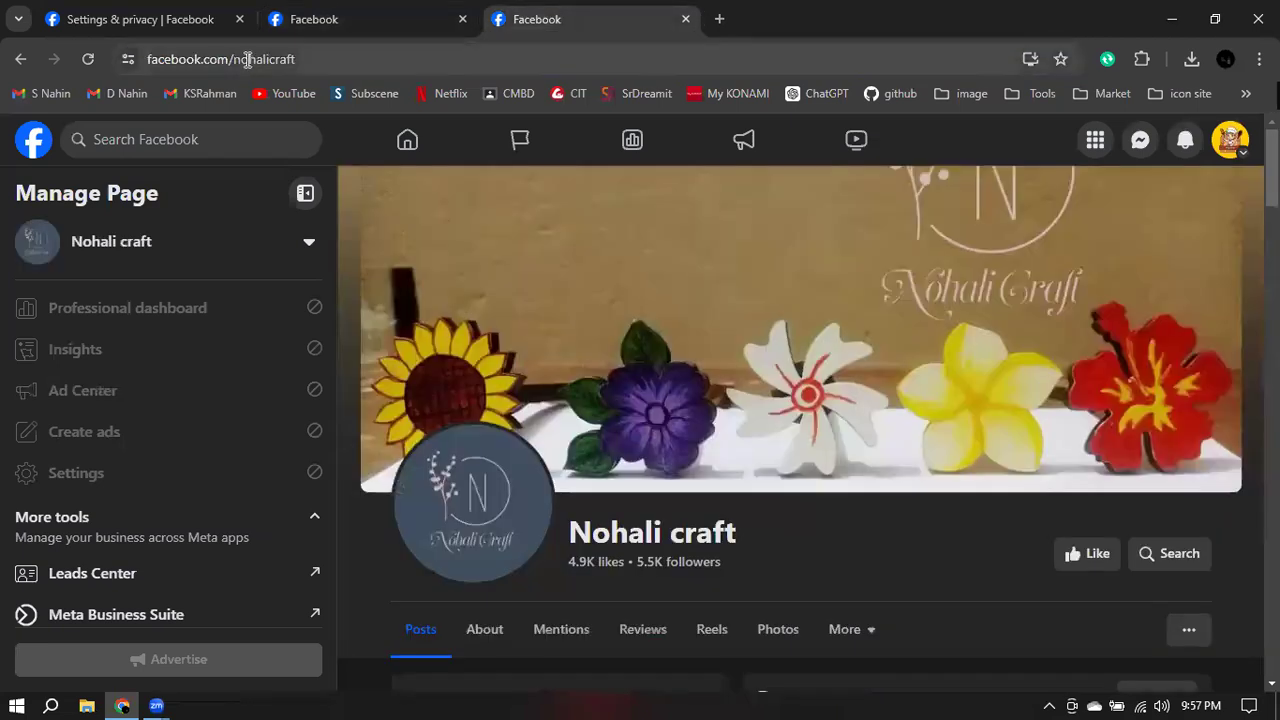
left_click(140, 17)
- Paste 'Yshis Kitchen' as the username and remove the space
left_click(716, 385)
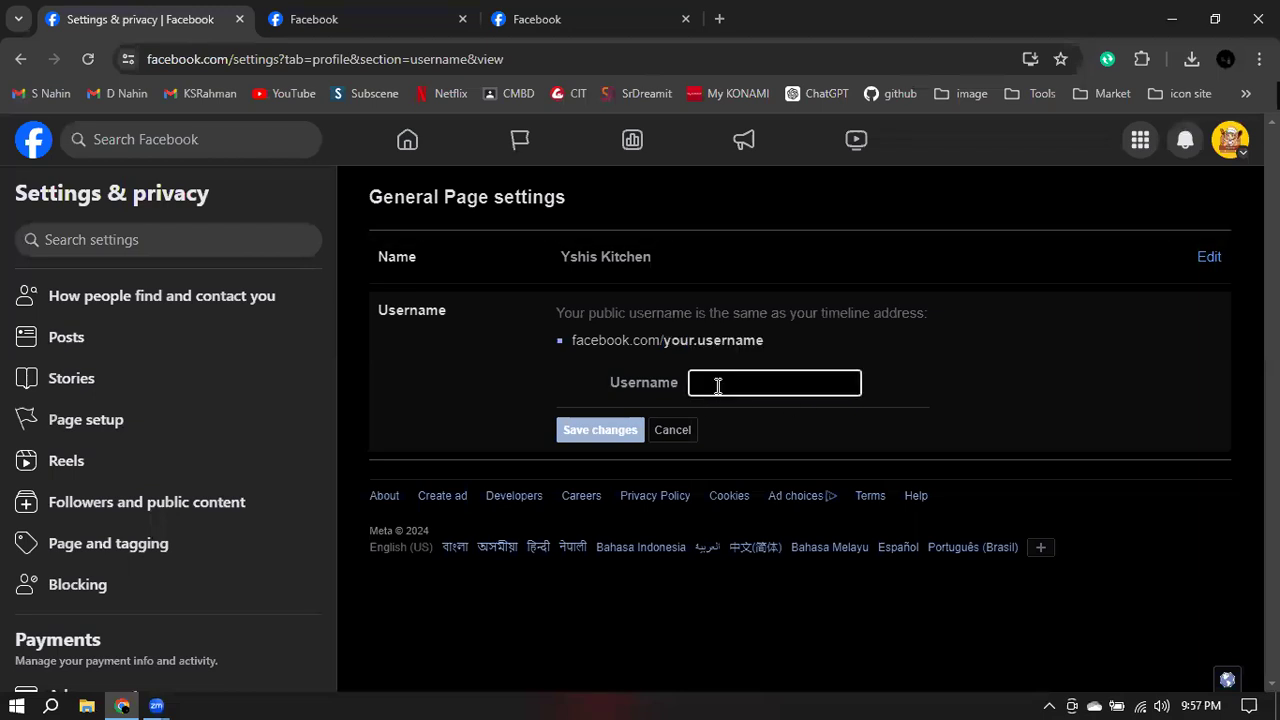
key("ctrl+v")
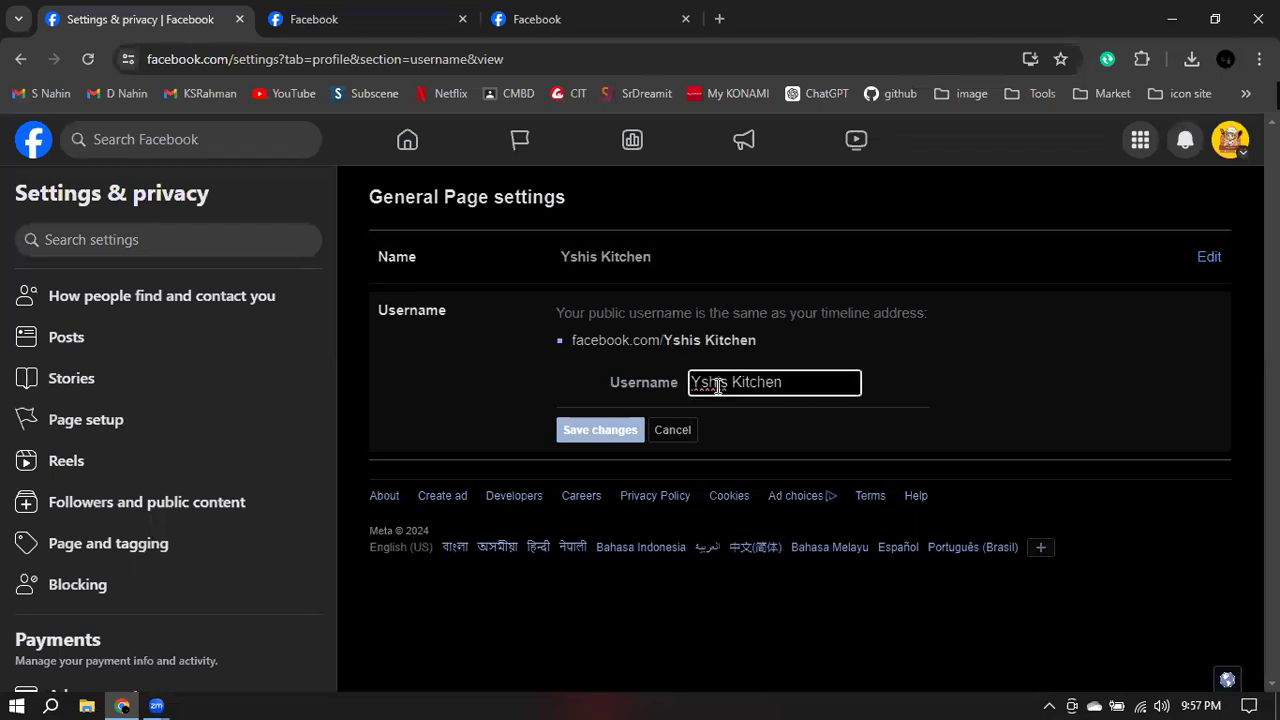
key("Left")
key("Left")
key("Left")
key("Left")
key("Left")
key("Left")
key("Left")
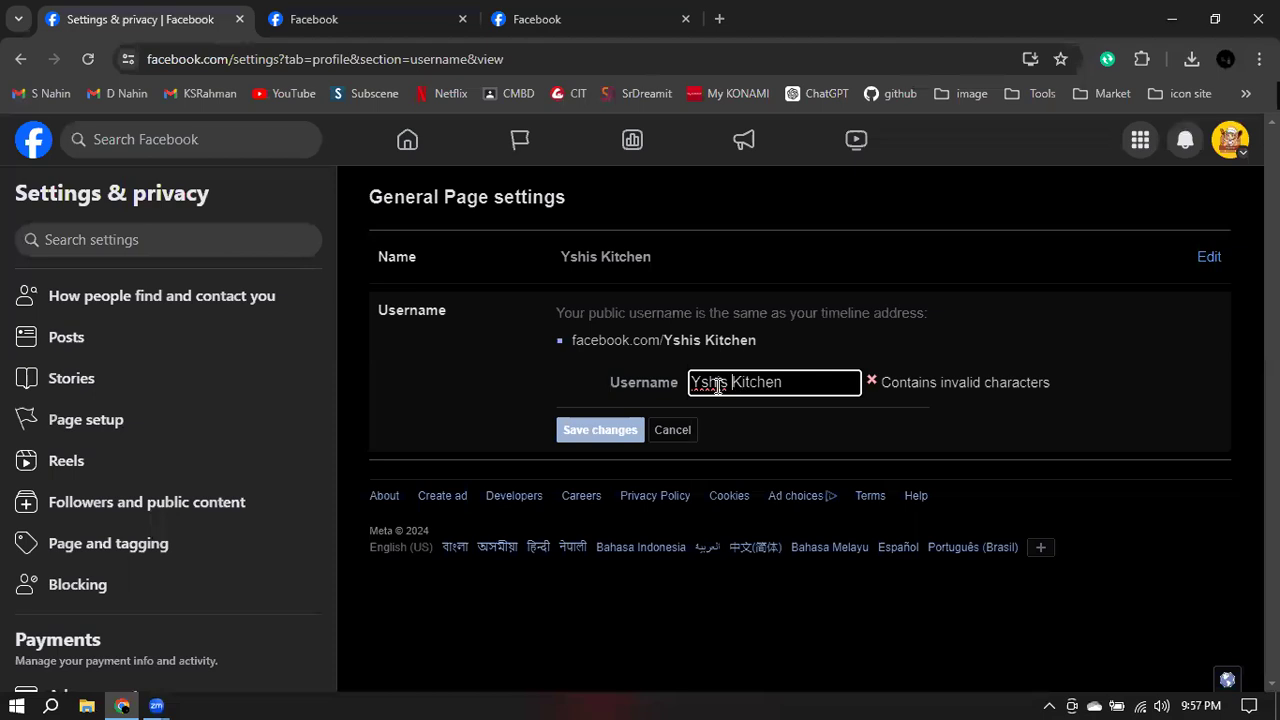
key("BackSpace")
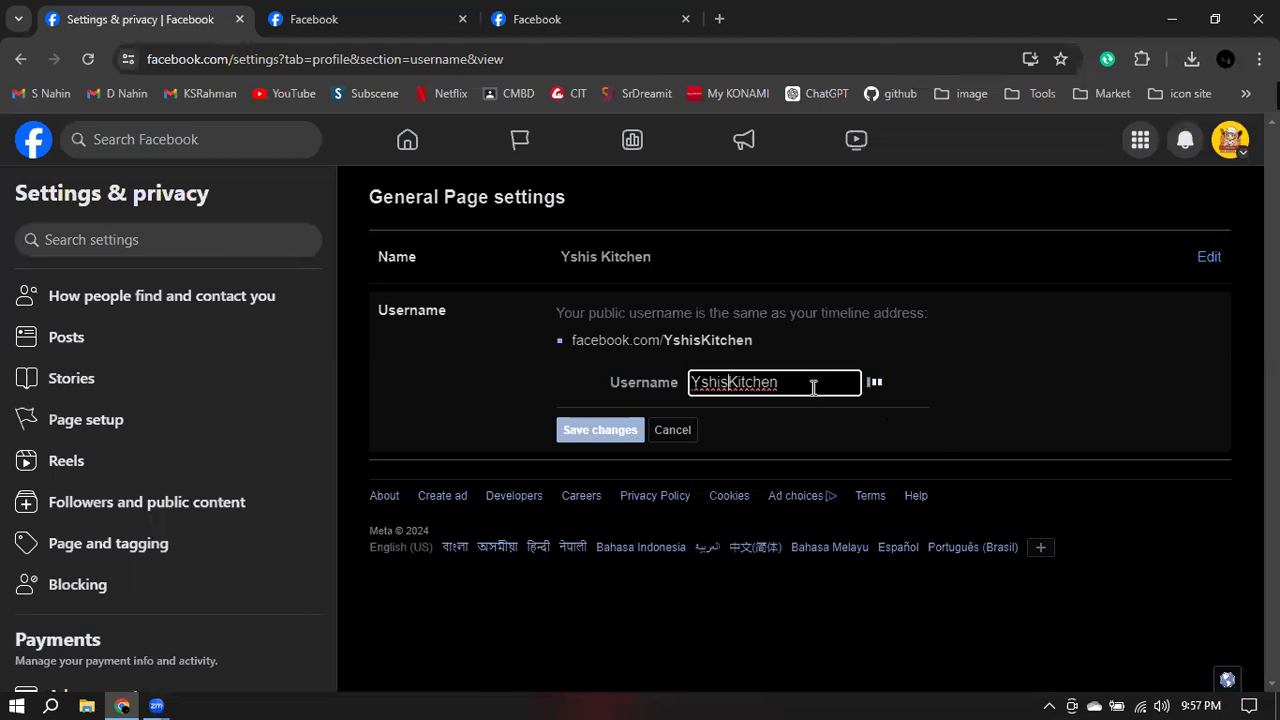
left_click(801, 387)
left_click(937, 442)
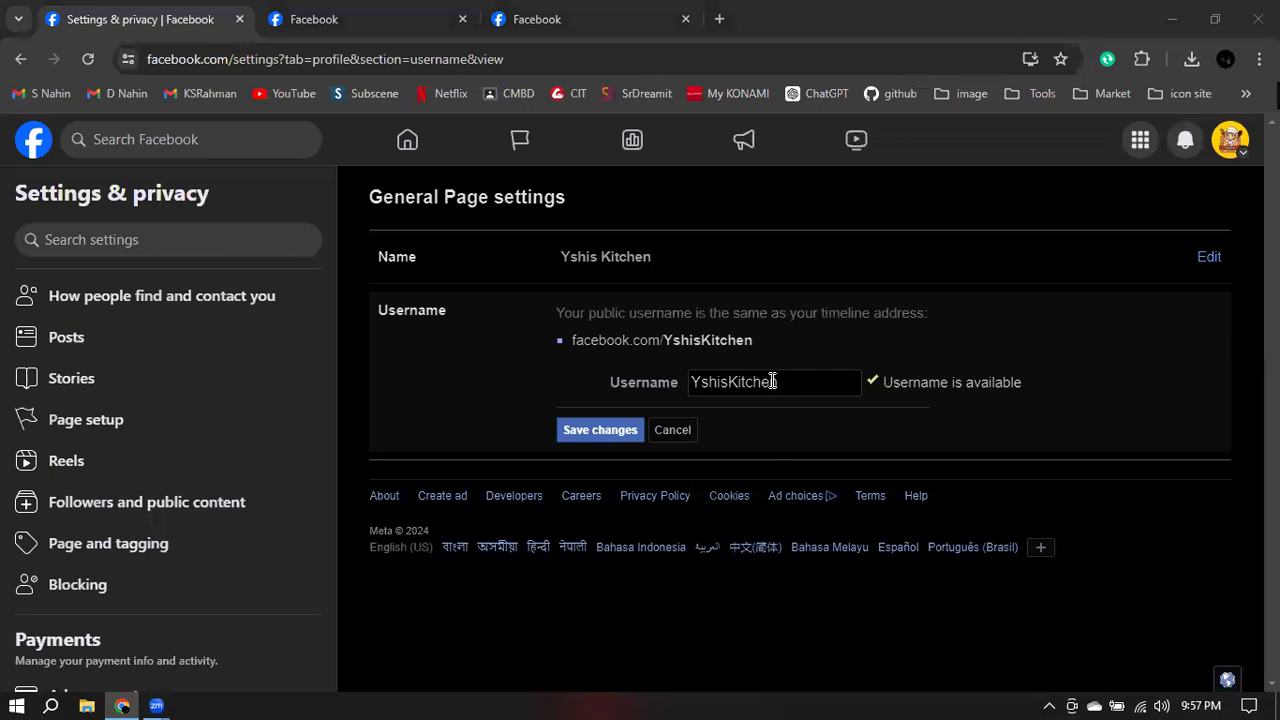
- Lowercase the K to make the username 'Yshiskitchen' and save it
left_click(739, 381)
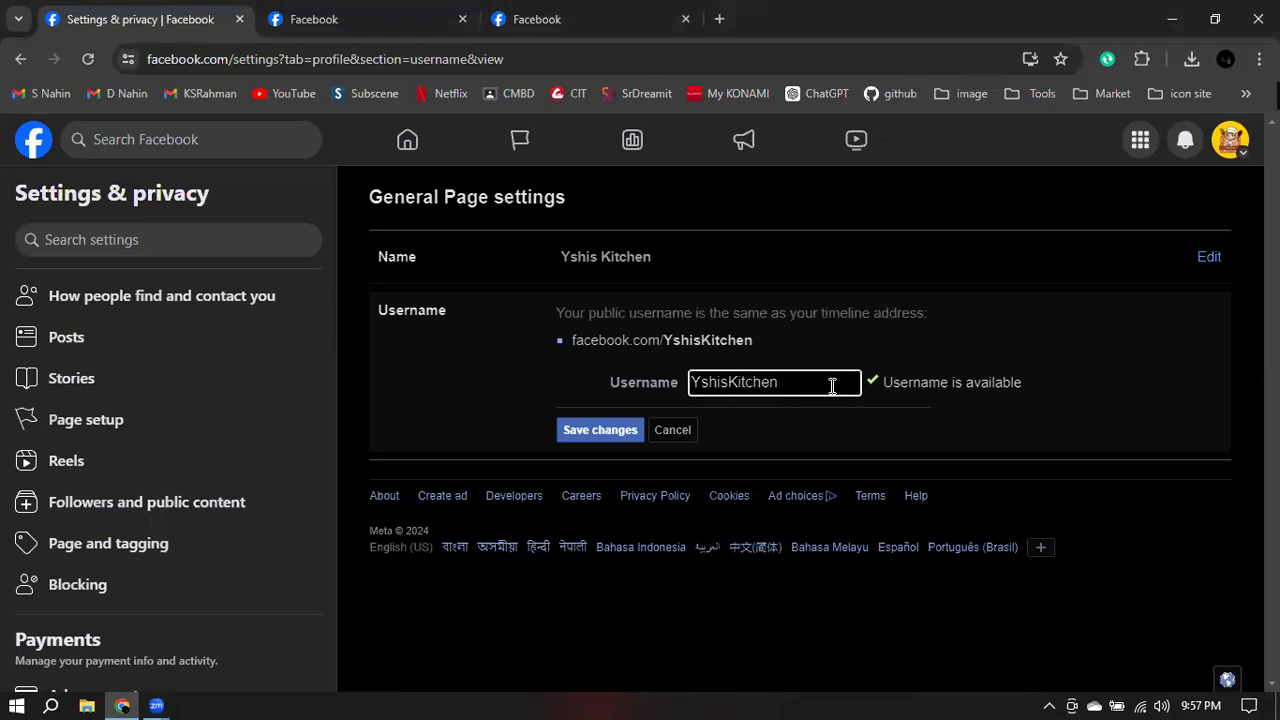
left_click(739, 381)
key("BackSpace")
type("k")
left_click(820, 384)
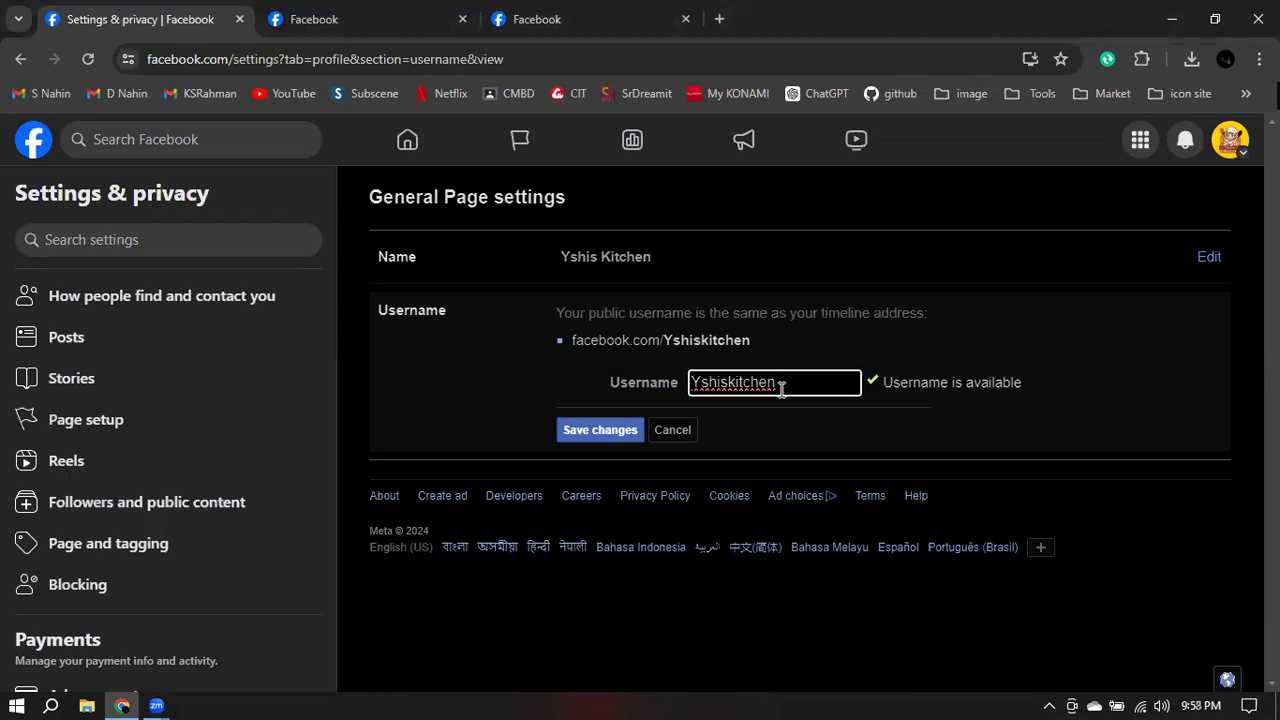
left_click(612, 430)
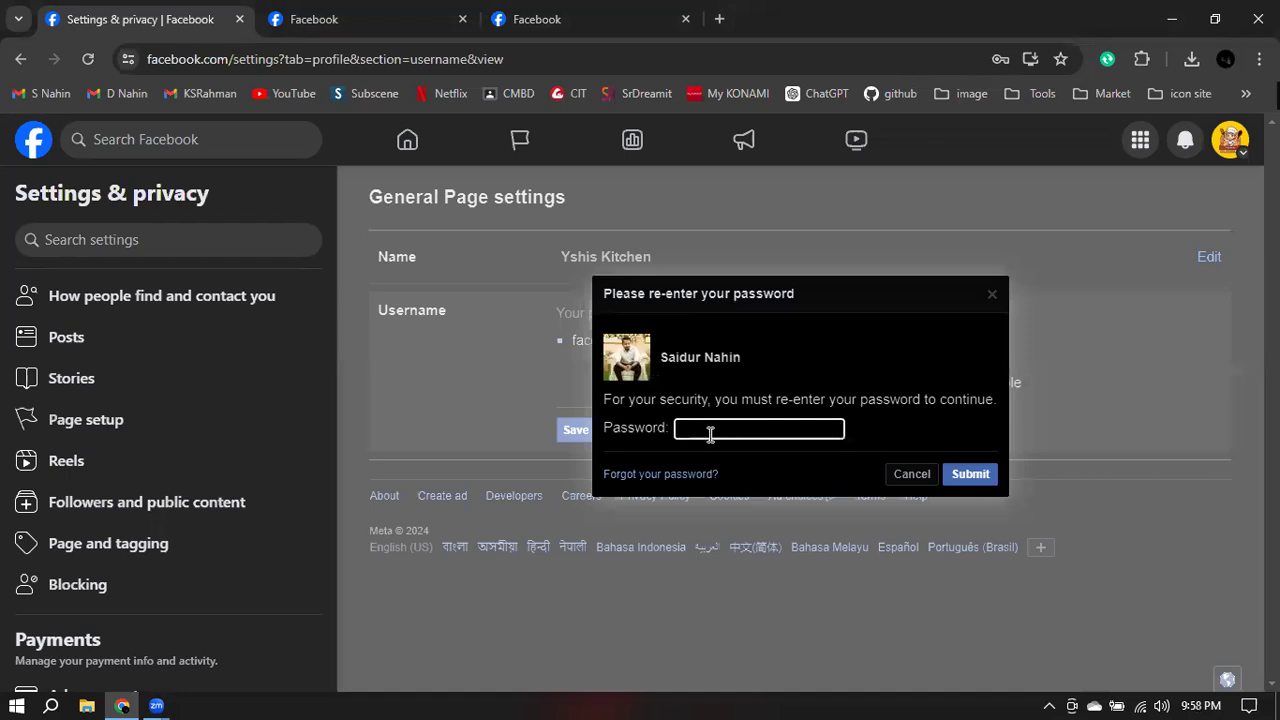
- Try filling the saved account password at the confirmation prompt, then cancel the confirmation
left_click(707, 428)
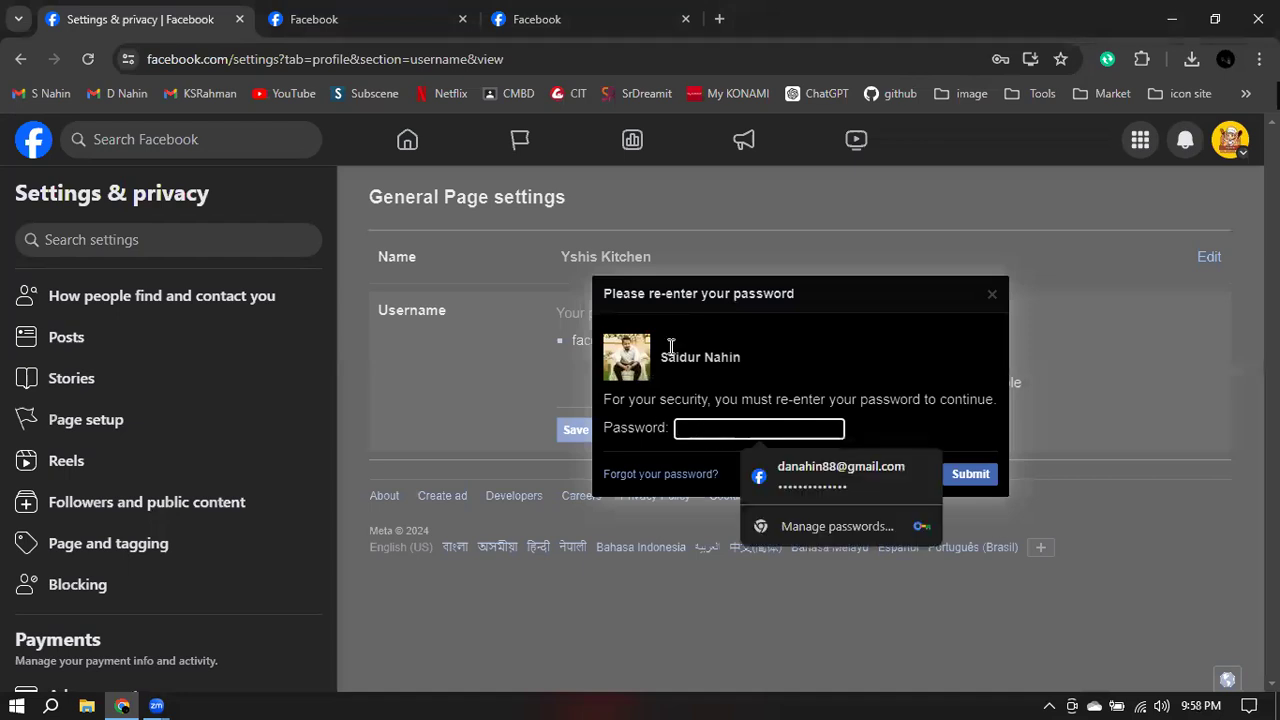
left_click(802, 474)
left_click(802, 474)
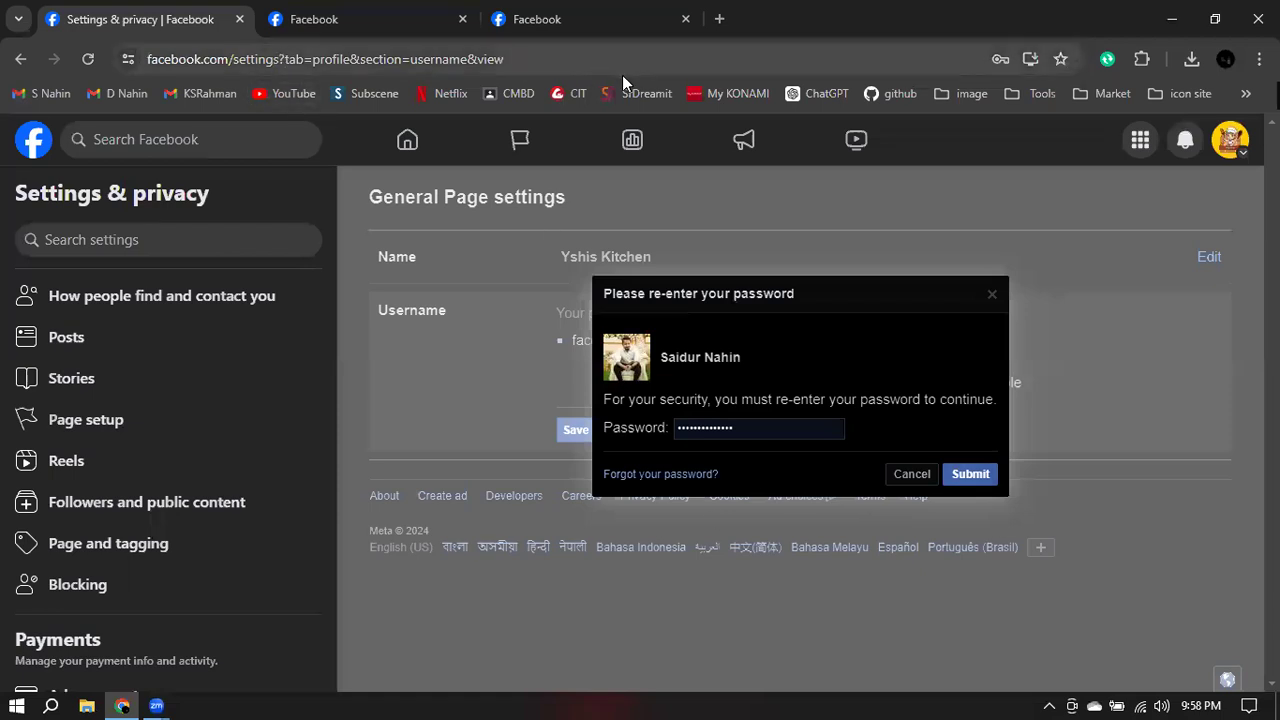
left_click(335, 20)
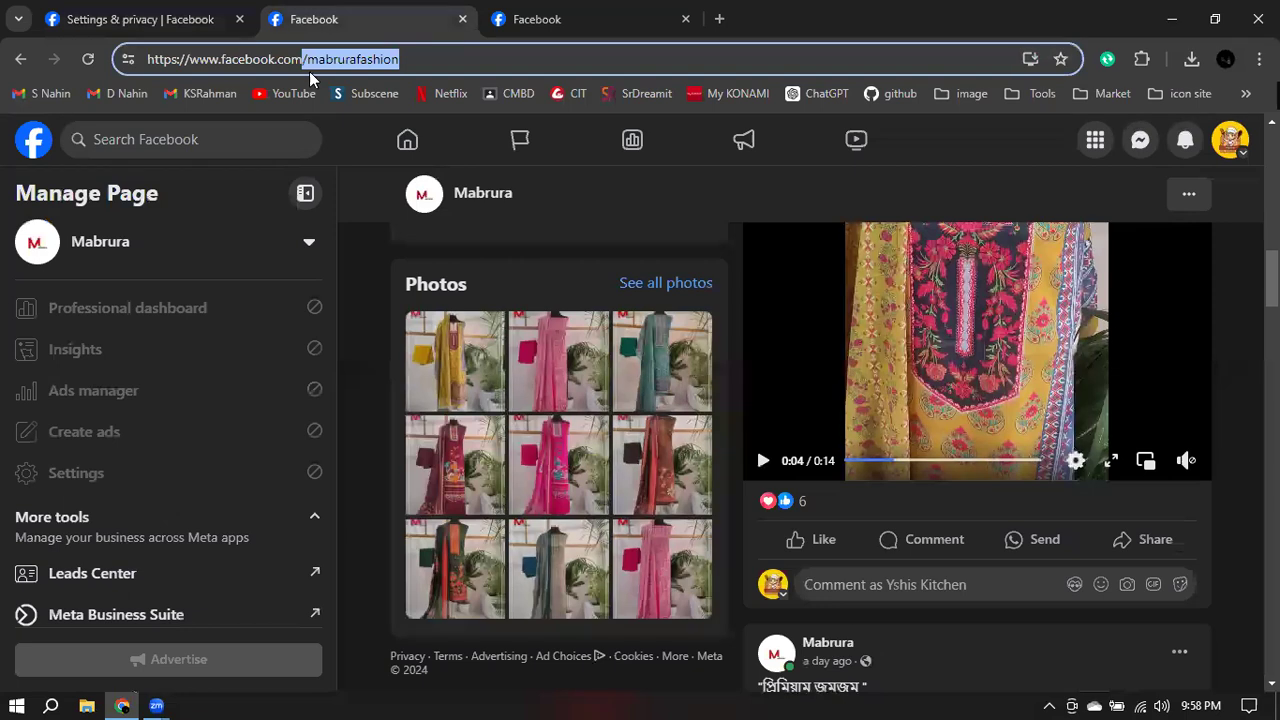
left_click(440, 58)
left_click(186, 22)
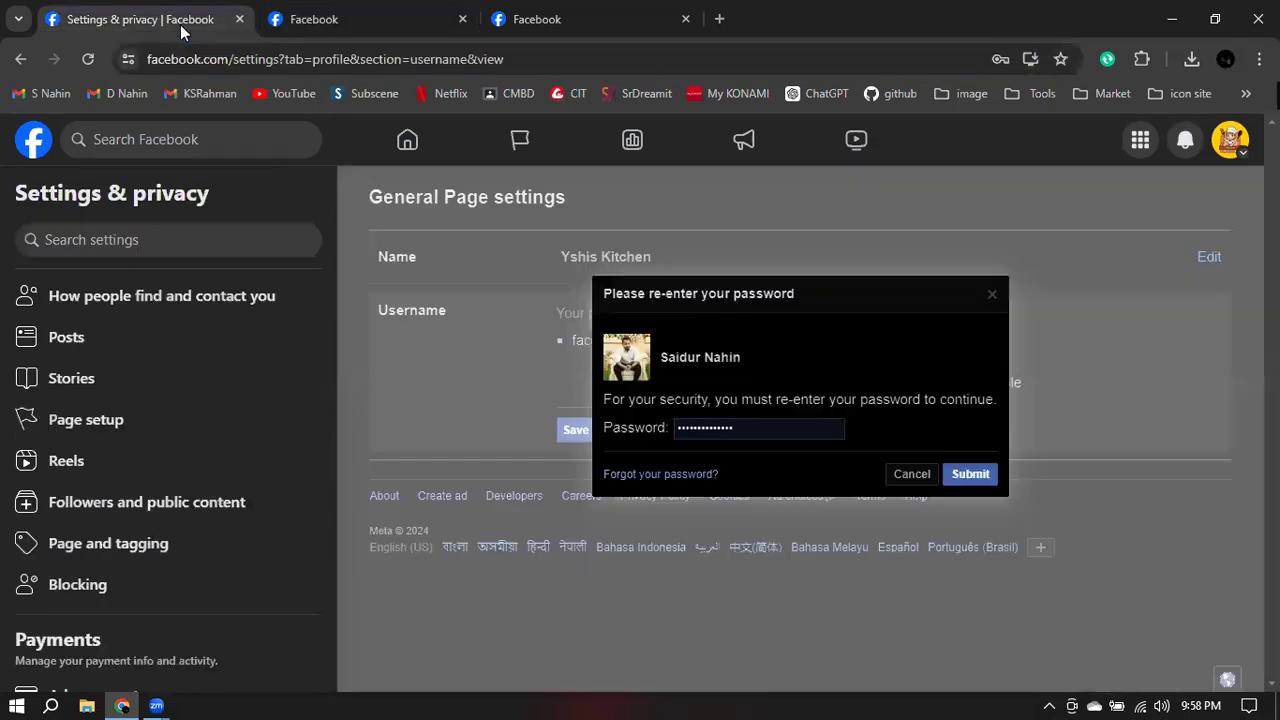
left_click(913, 474)
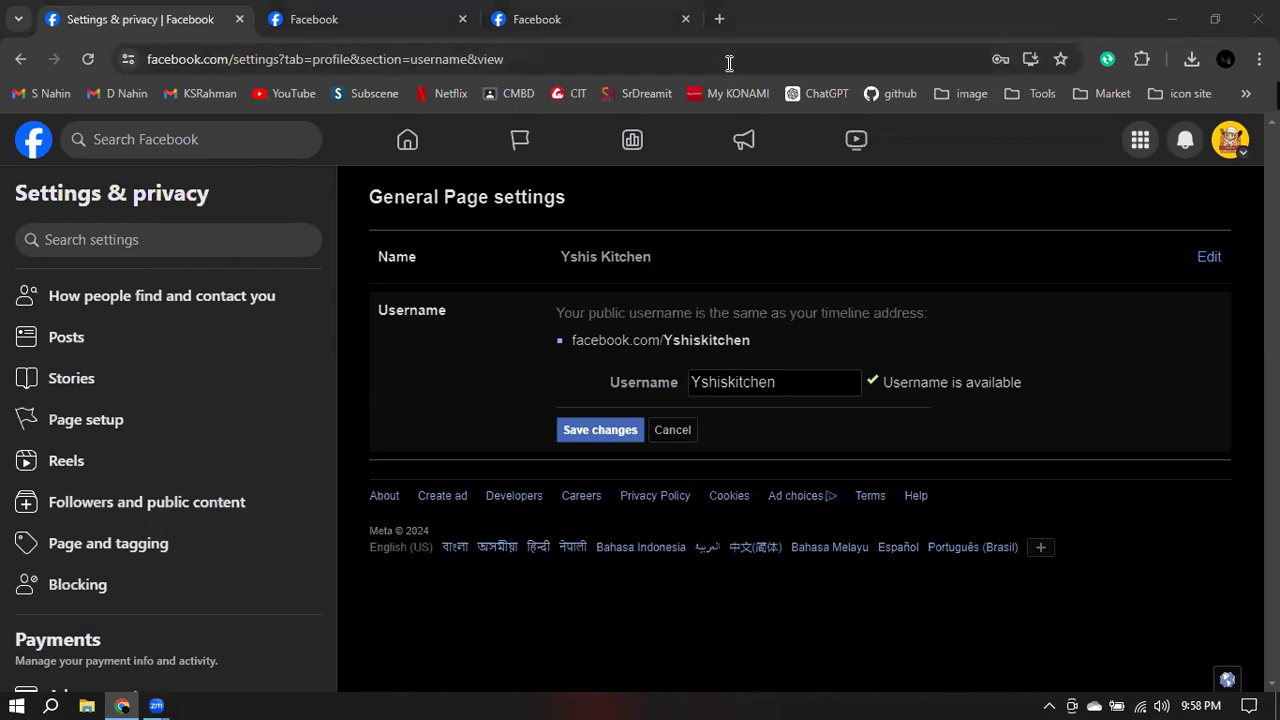
- Retry saving the username, then dismiss the password prompt and cancel the username edit
left_click(785, 386)
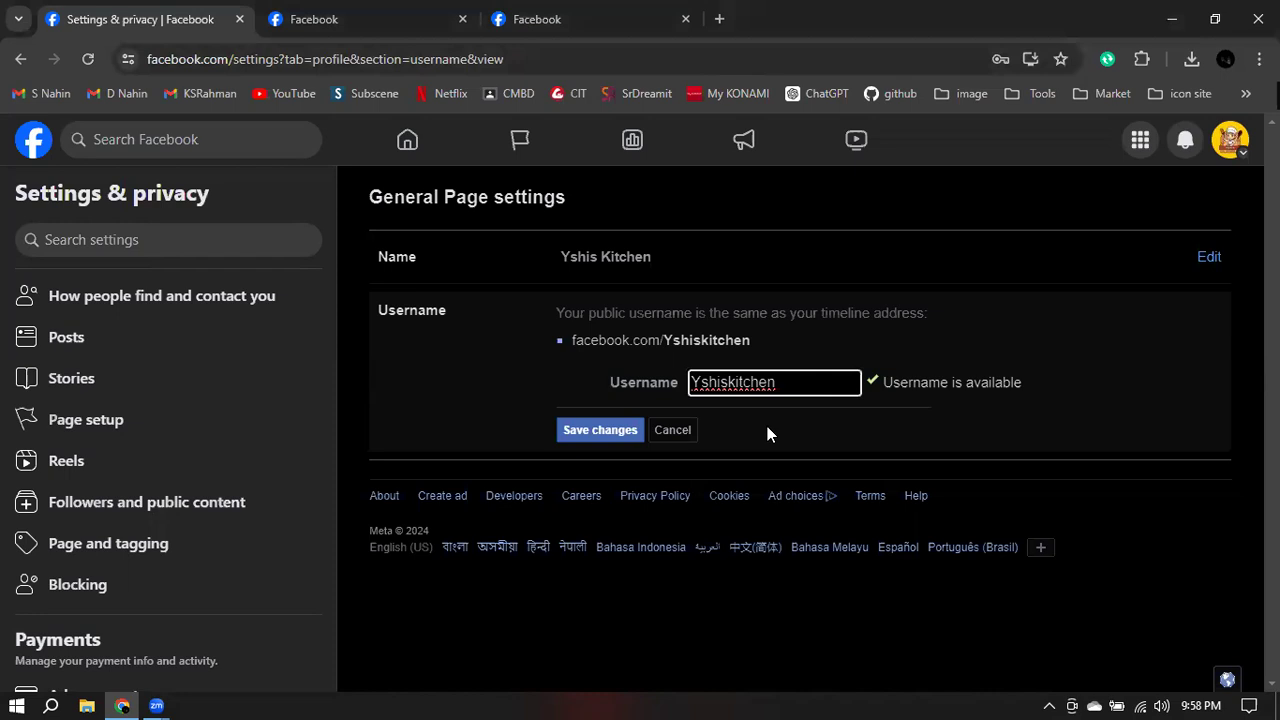
left_click(585, 436)
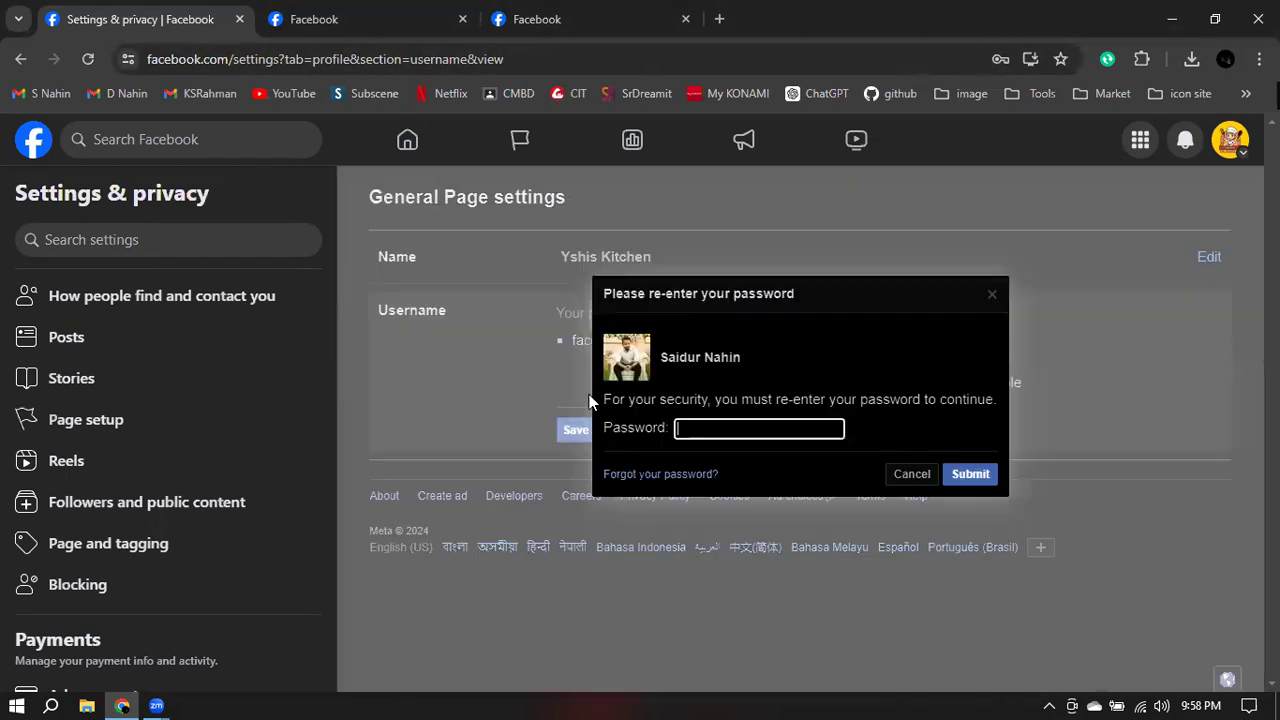
left_click(719, 433)
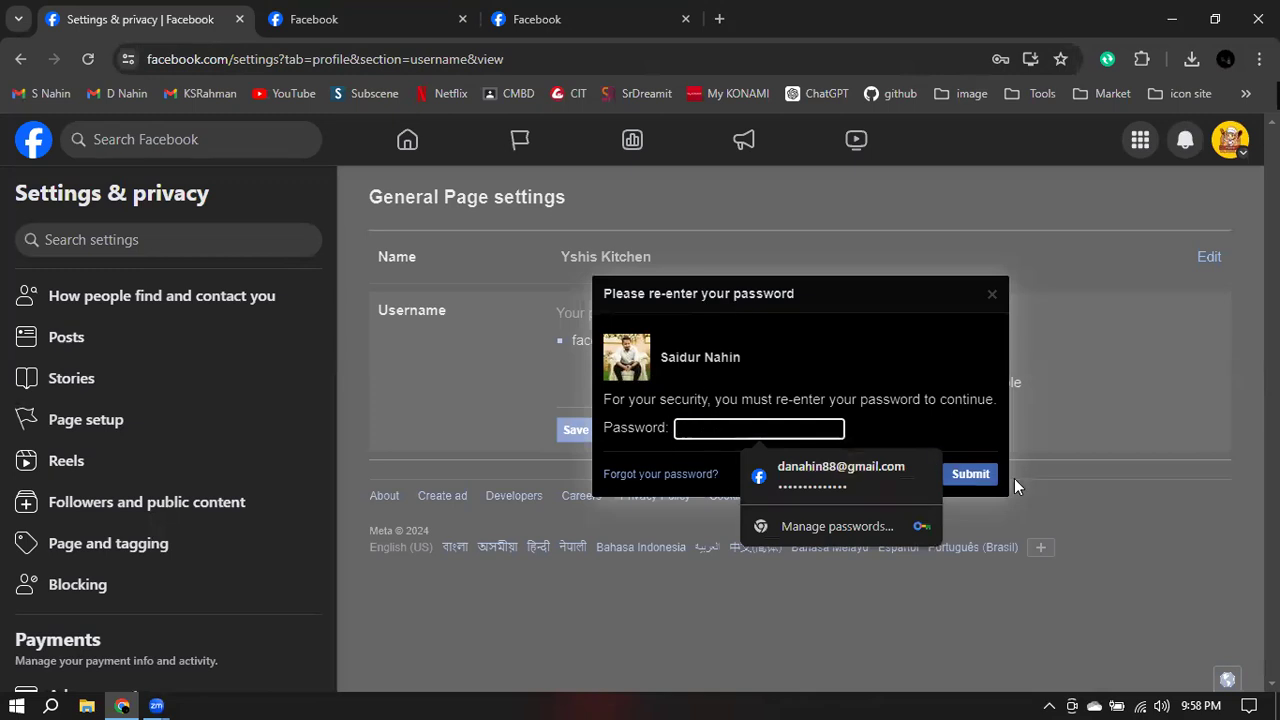
left_click(930, 346)
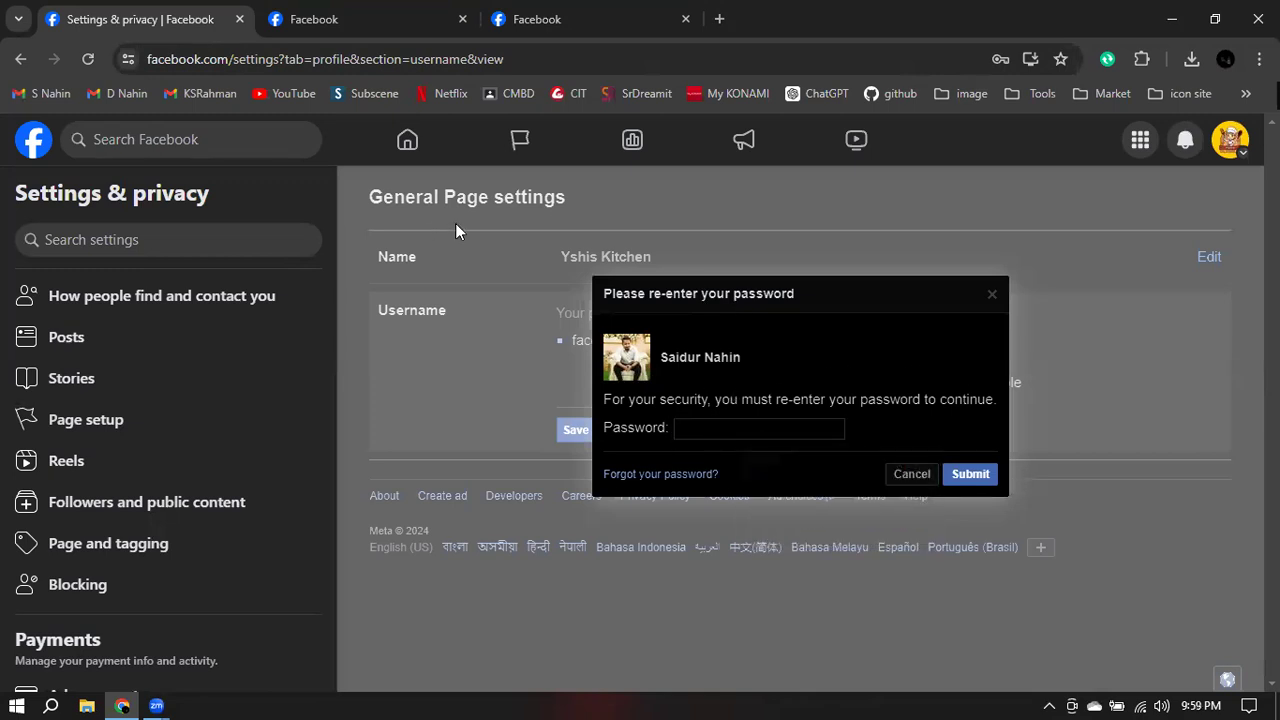
left_click(993, 298)
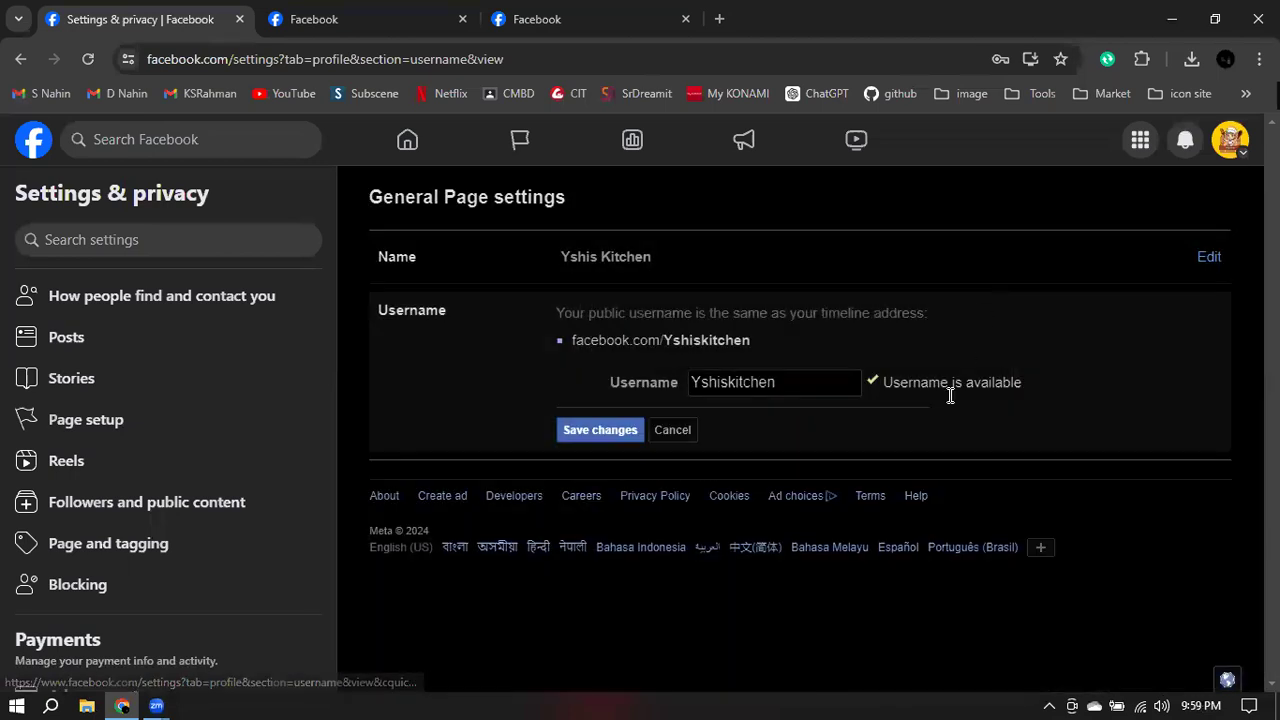
left_click(677, 434)
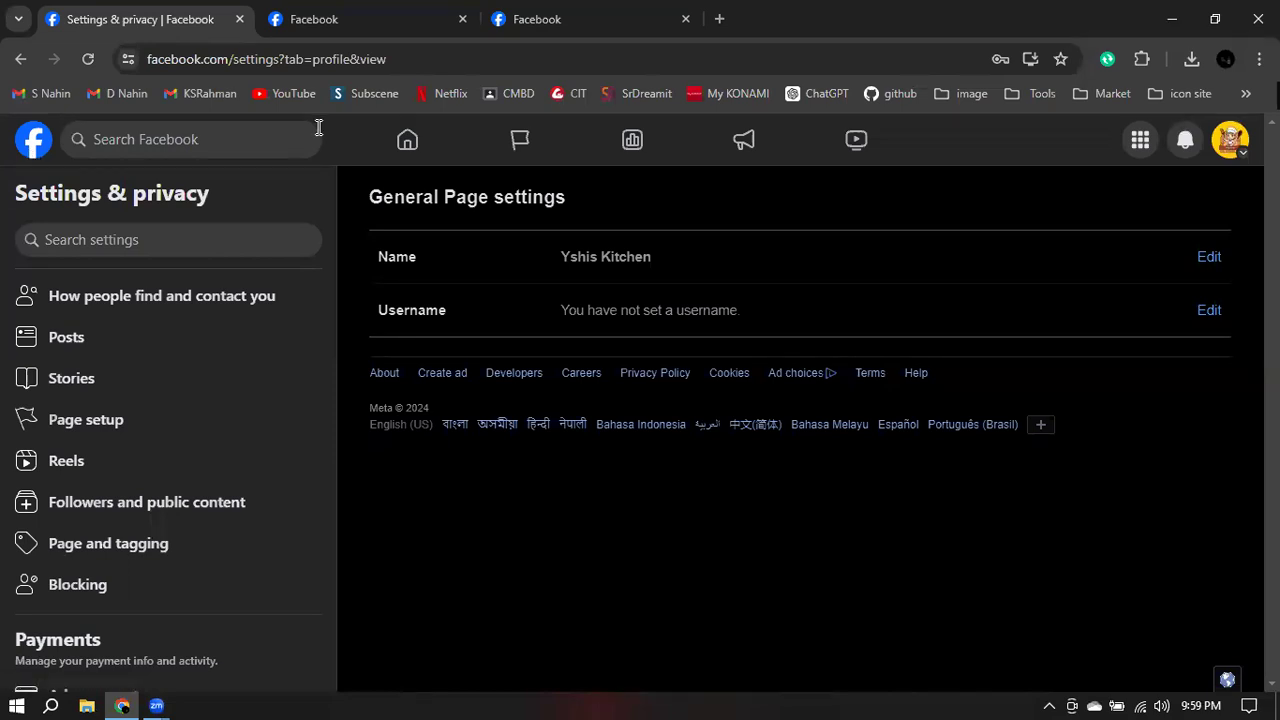
- Return to the Facebook home feed and close the two duplicate Facebook tabs
left_click(30, 152)
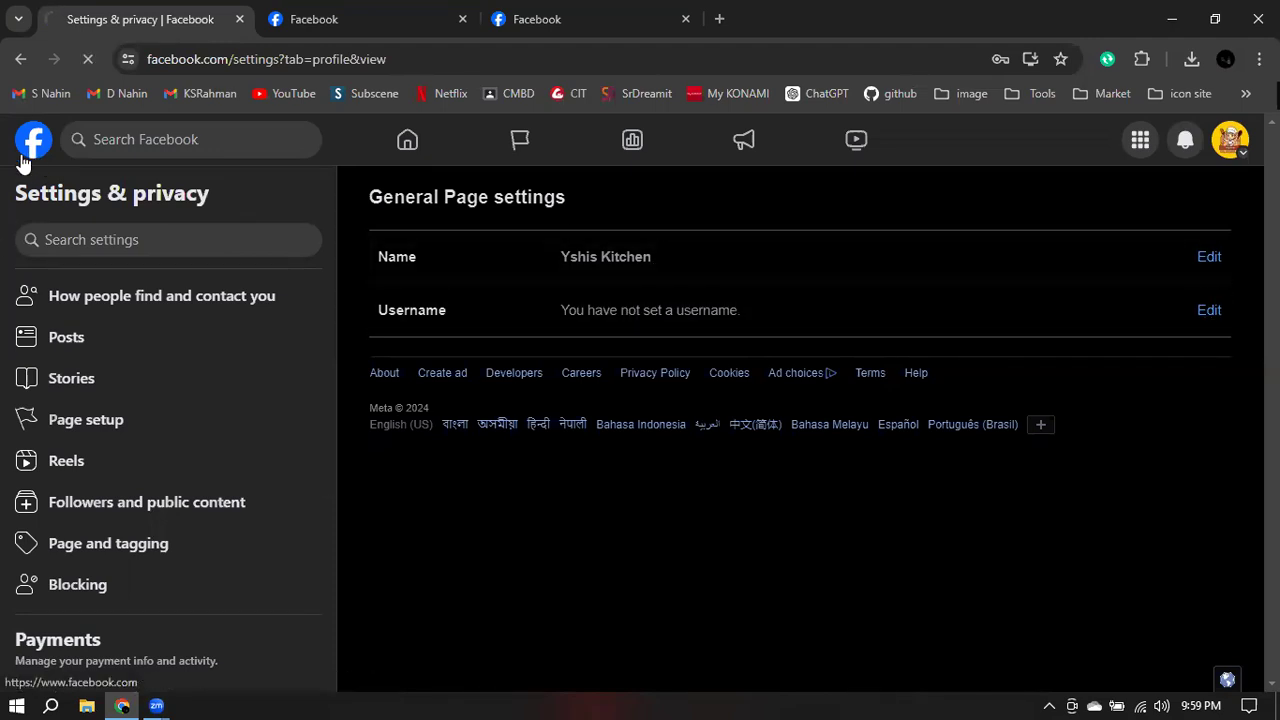
left_click(461, 20)
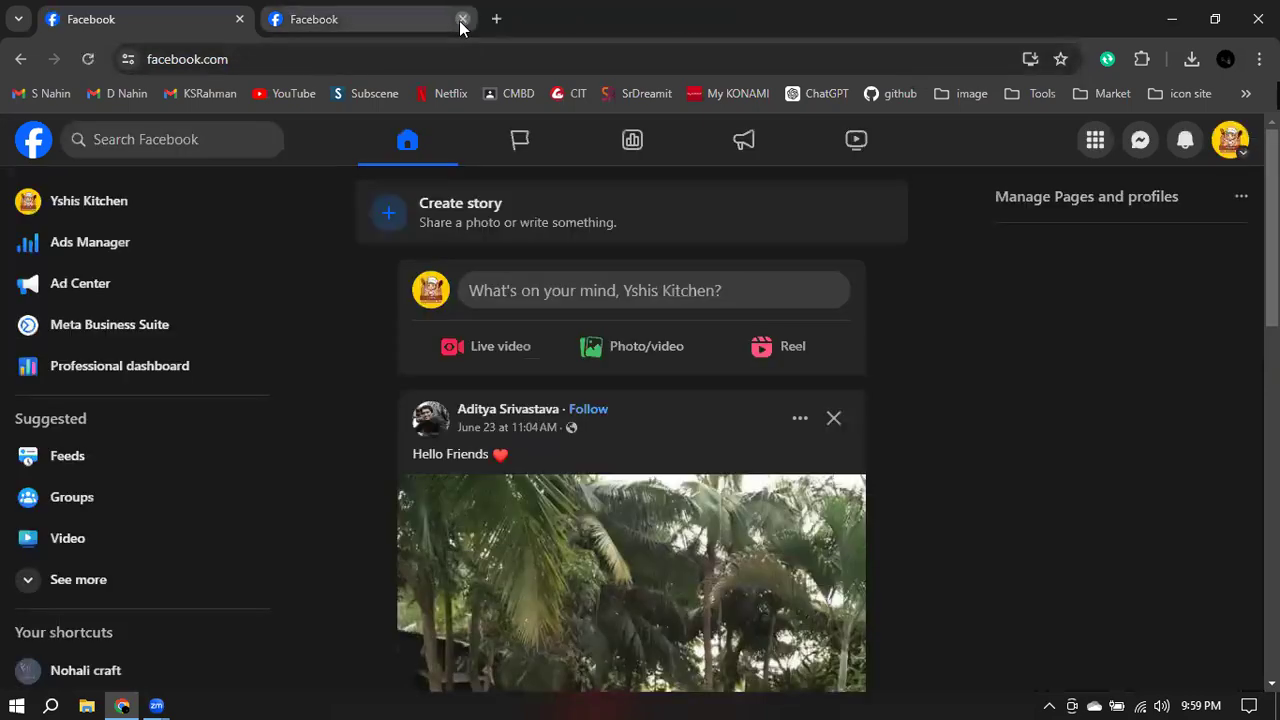
left_click(461, 21)
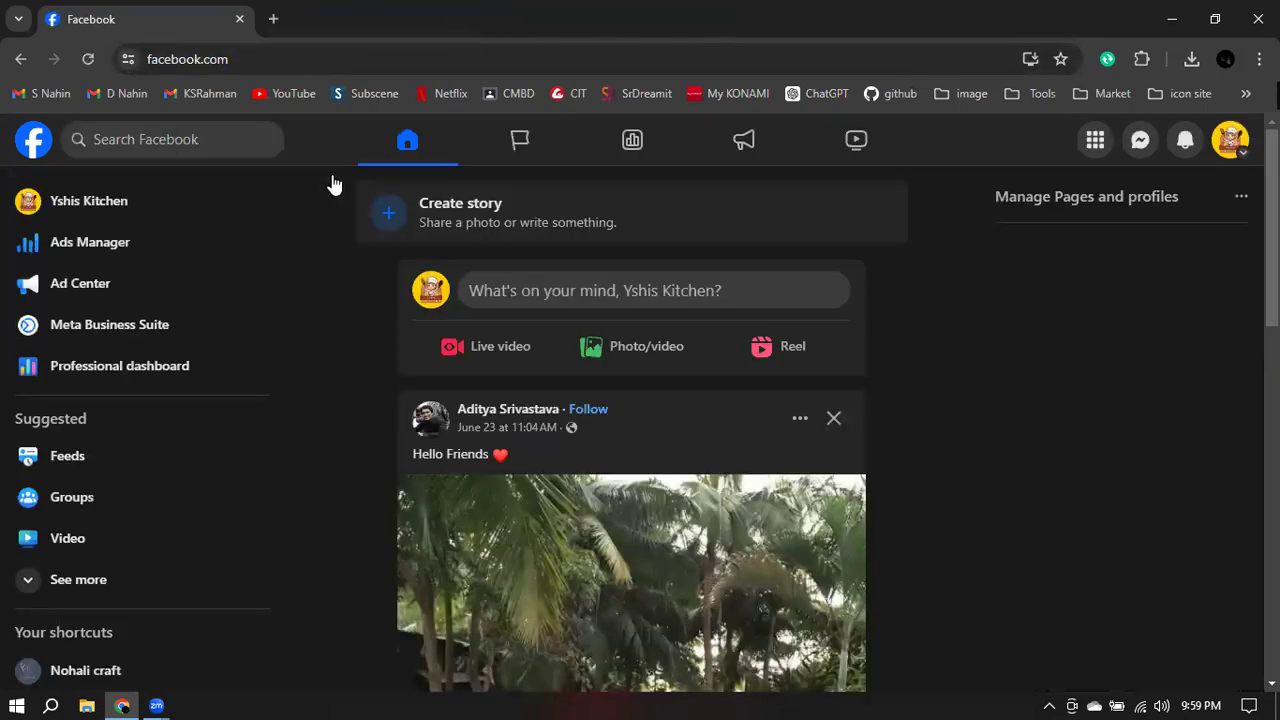
- Open the Yshis Kitchen Page from the sidebar and go to its About section
left_click(98, 203)
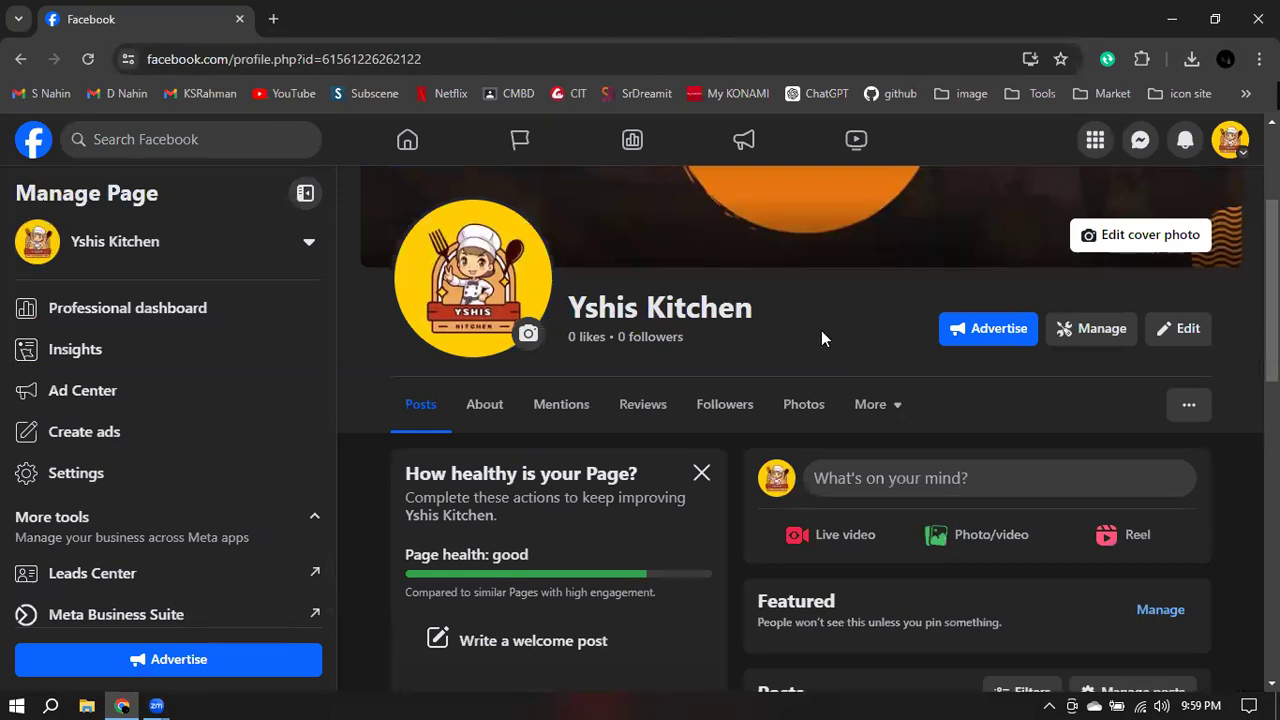
scroll(821, 335, "down", 2)
scroll(820, 337, "down", 6)
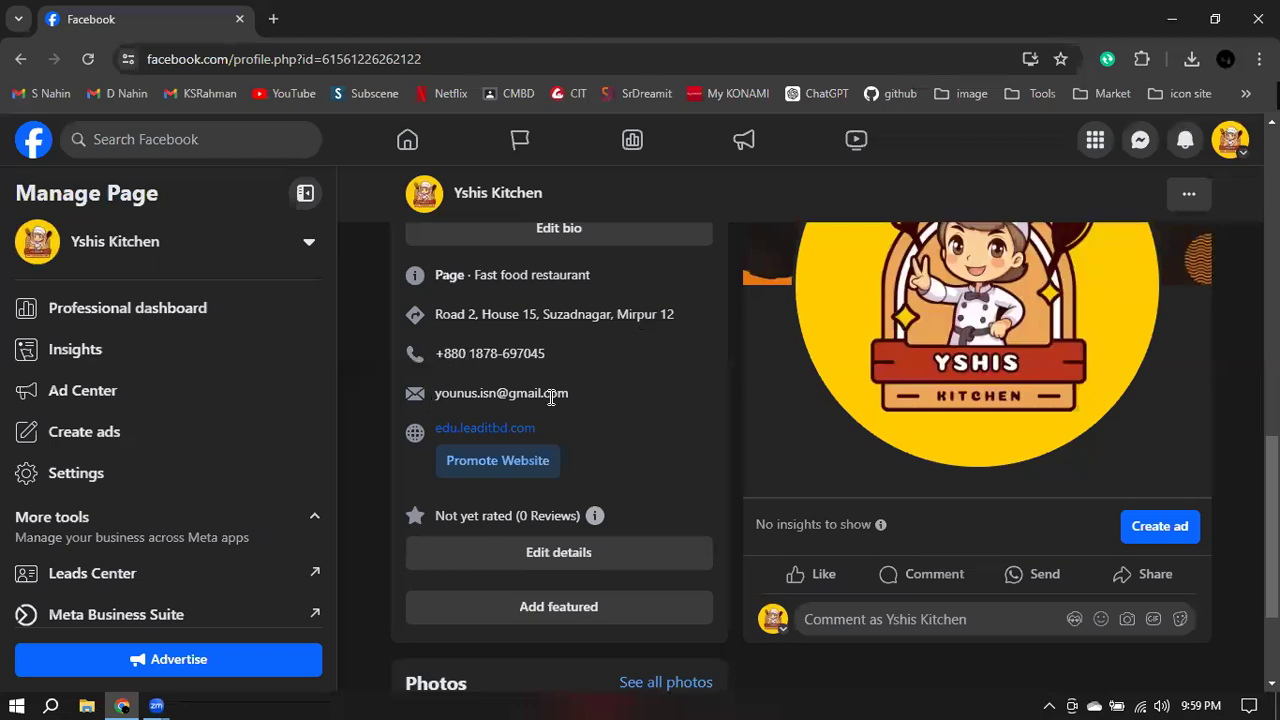
scroll(640, 436, "down", 1)
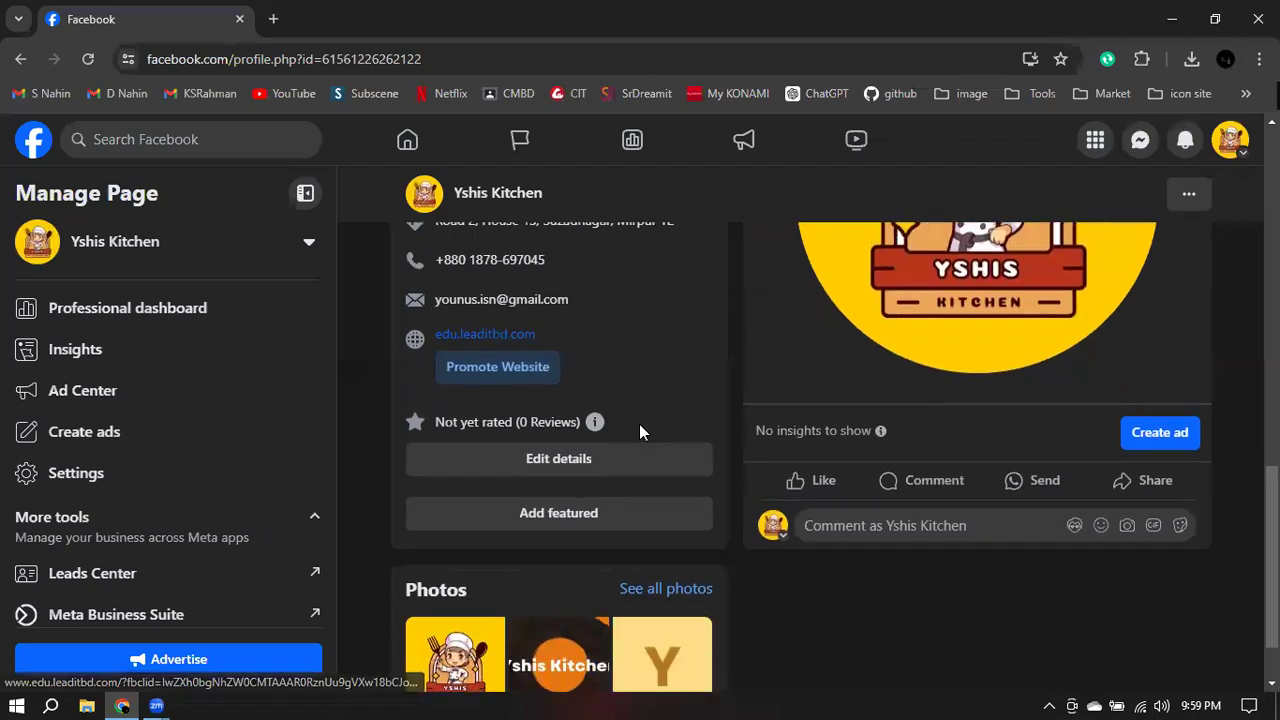
scroll(640, 436, "up", 6)
scroll(640, 436, "down", 2)
scroll(641, 433, "up", 6)
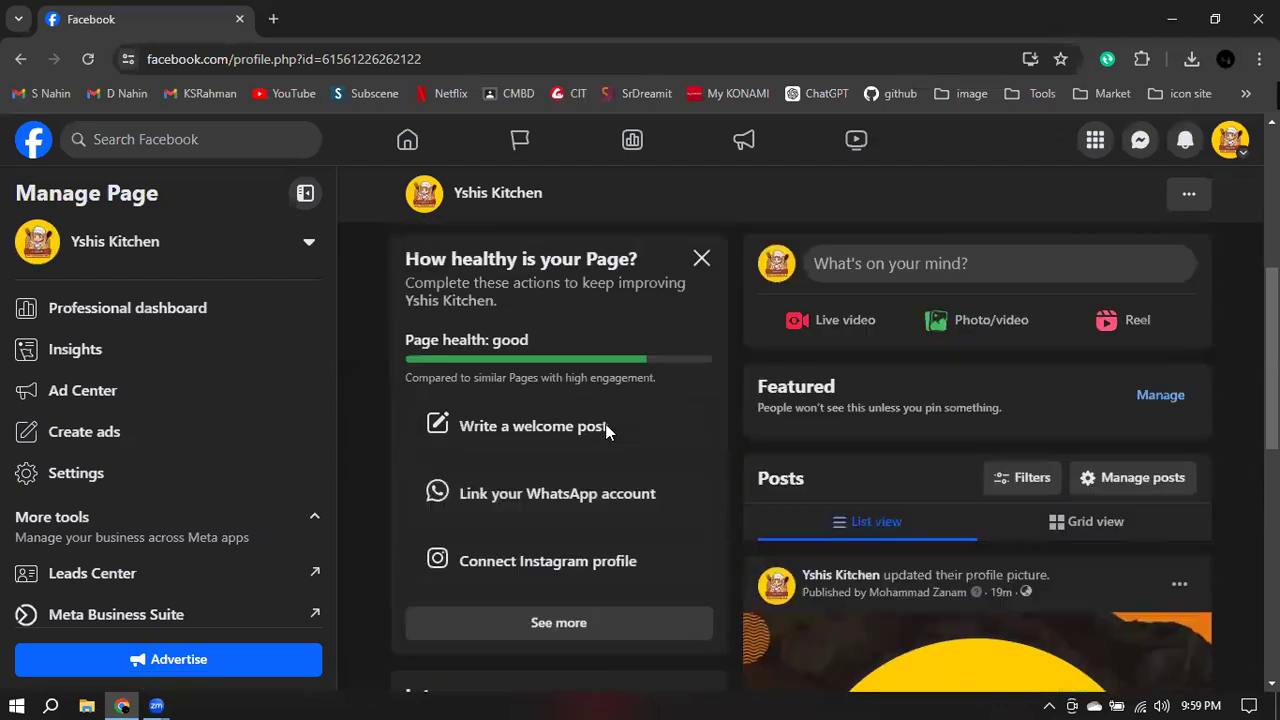
scroll(605, 418, "down", 2)
left_click(475, 412)
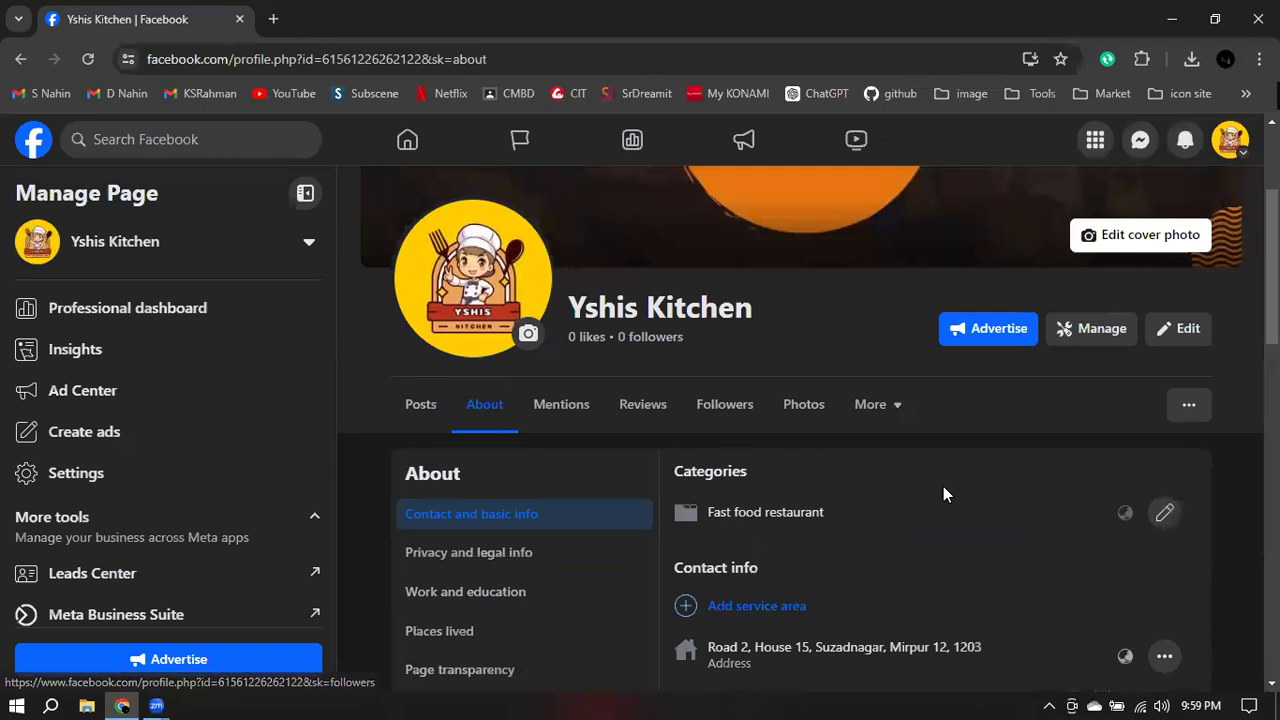
- Search 'street food' in Categories, add Restaurant alongside Fast food restaurant, and save
scroll(941, 486, "down", 2)
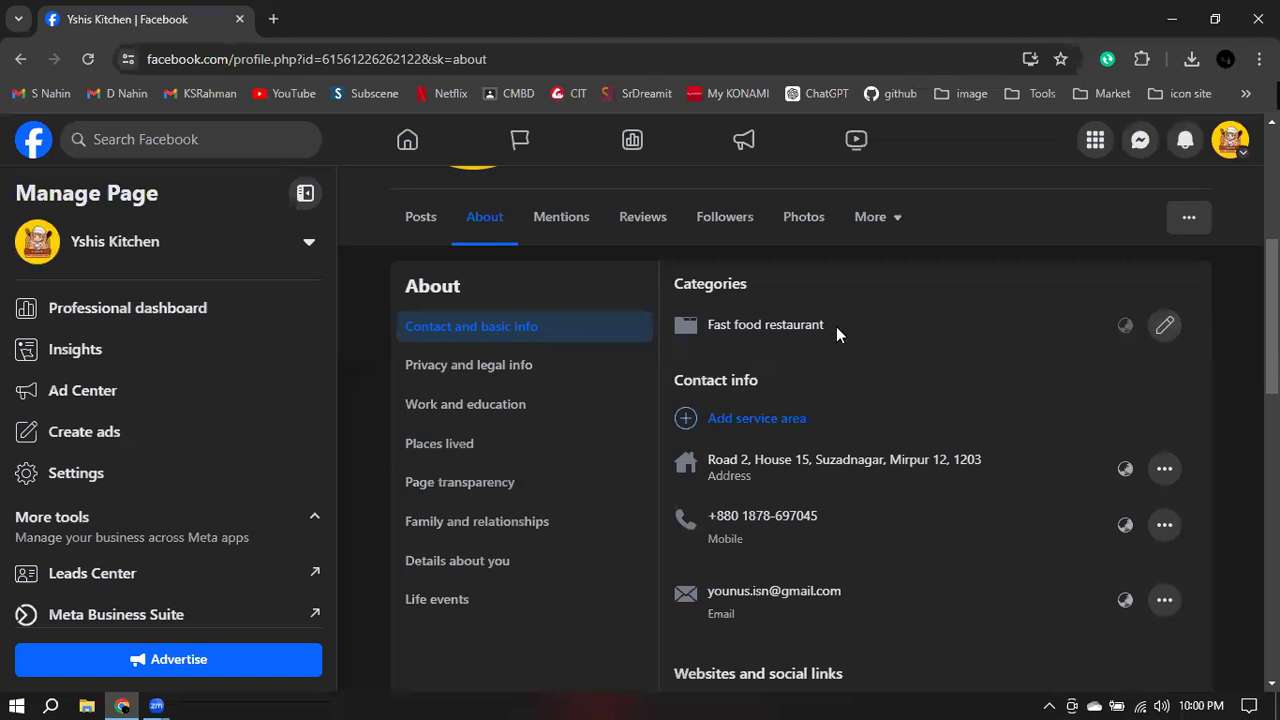
left_click(1167, 324)
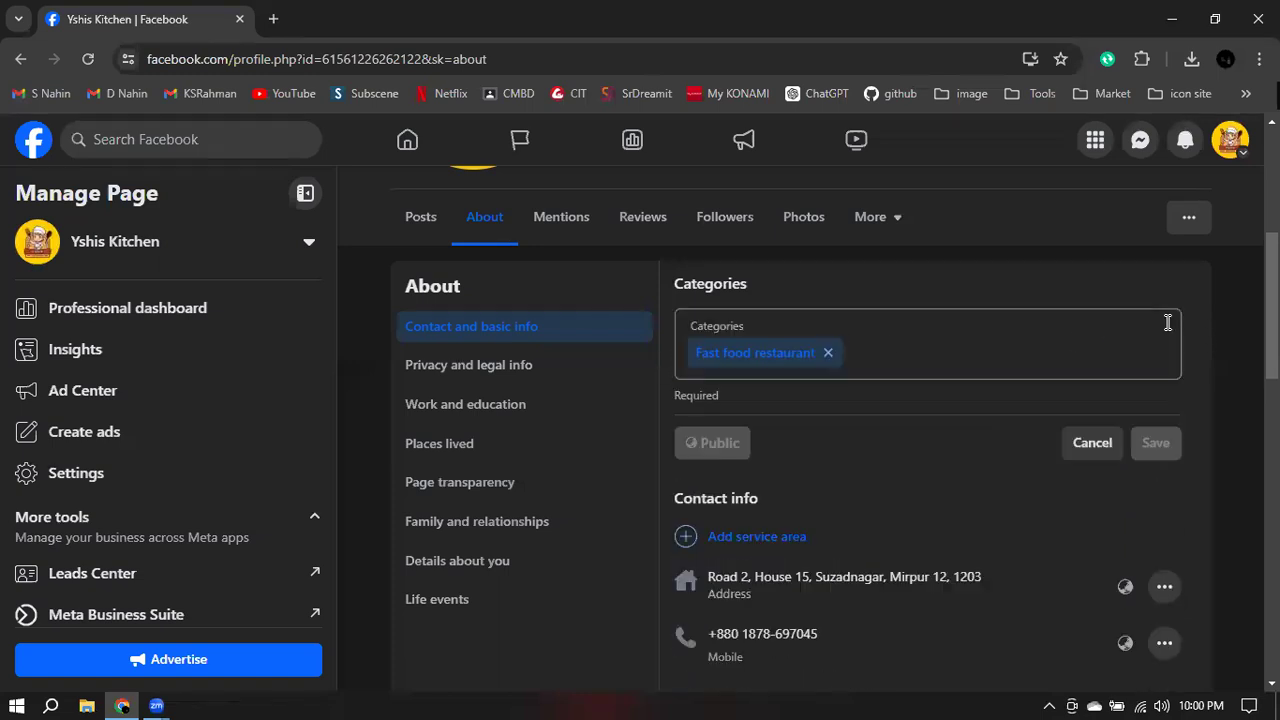
left_click(972, 358)
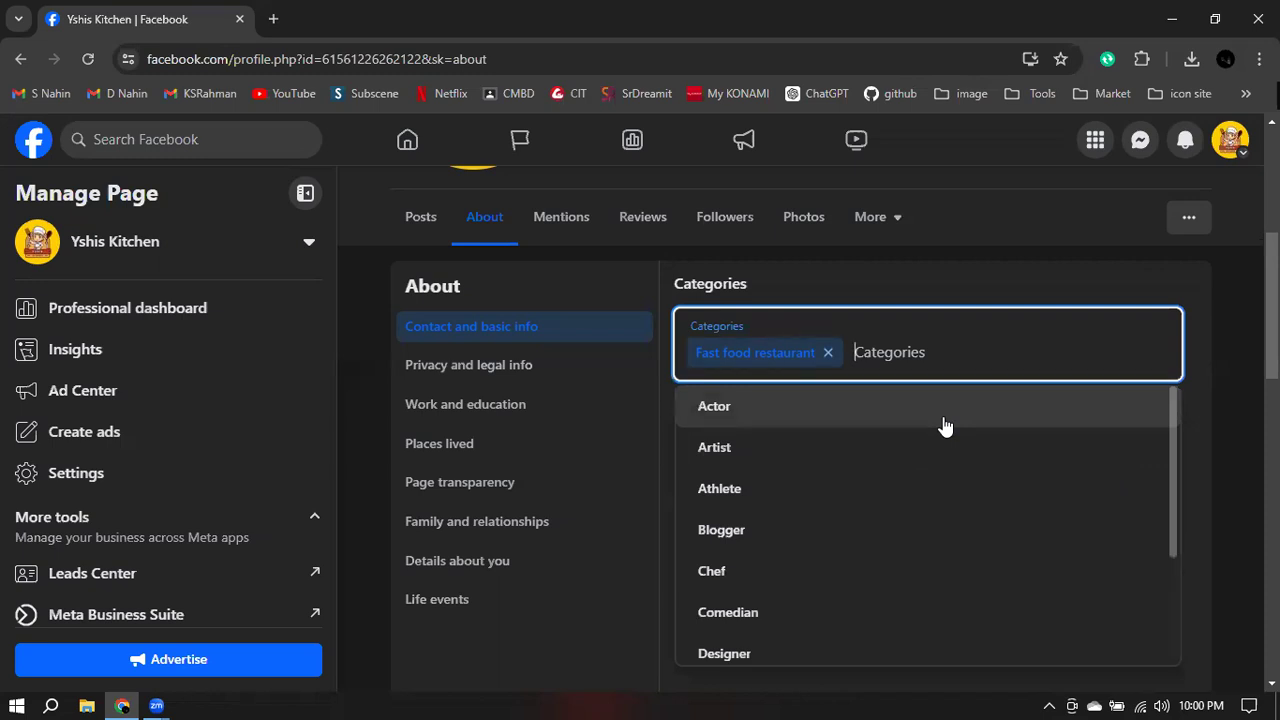
type("streed")
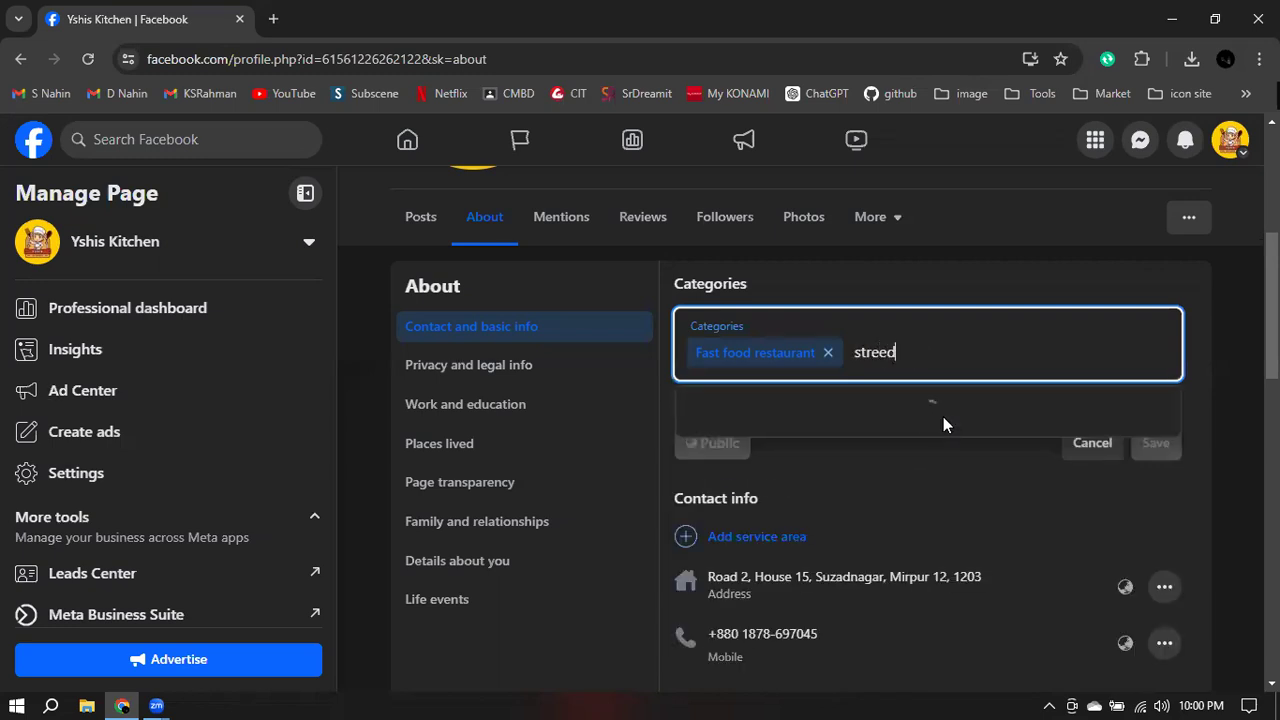
key("BackSpace")
type("t")
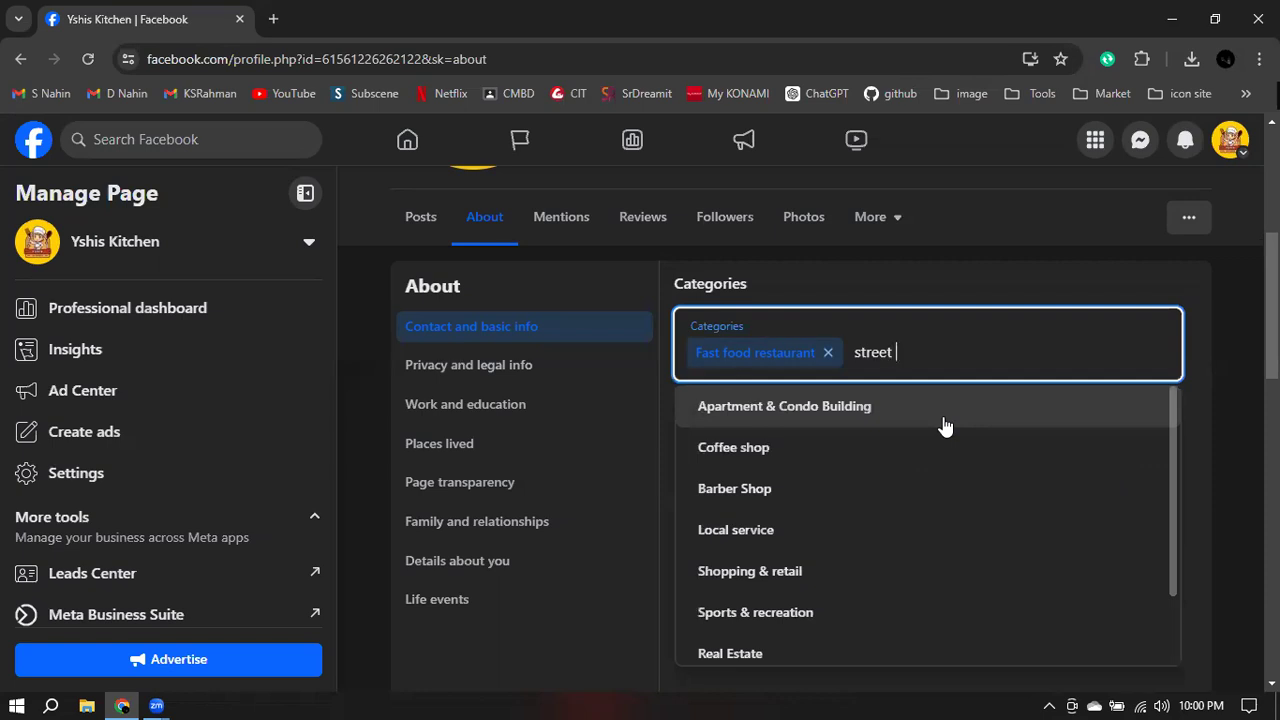
type(" food")
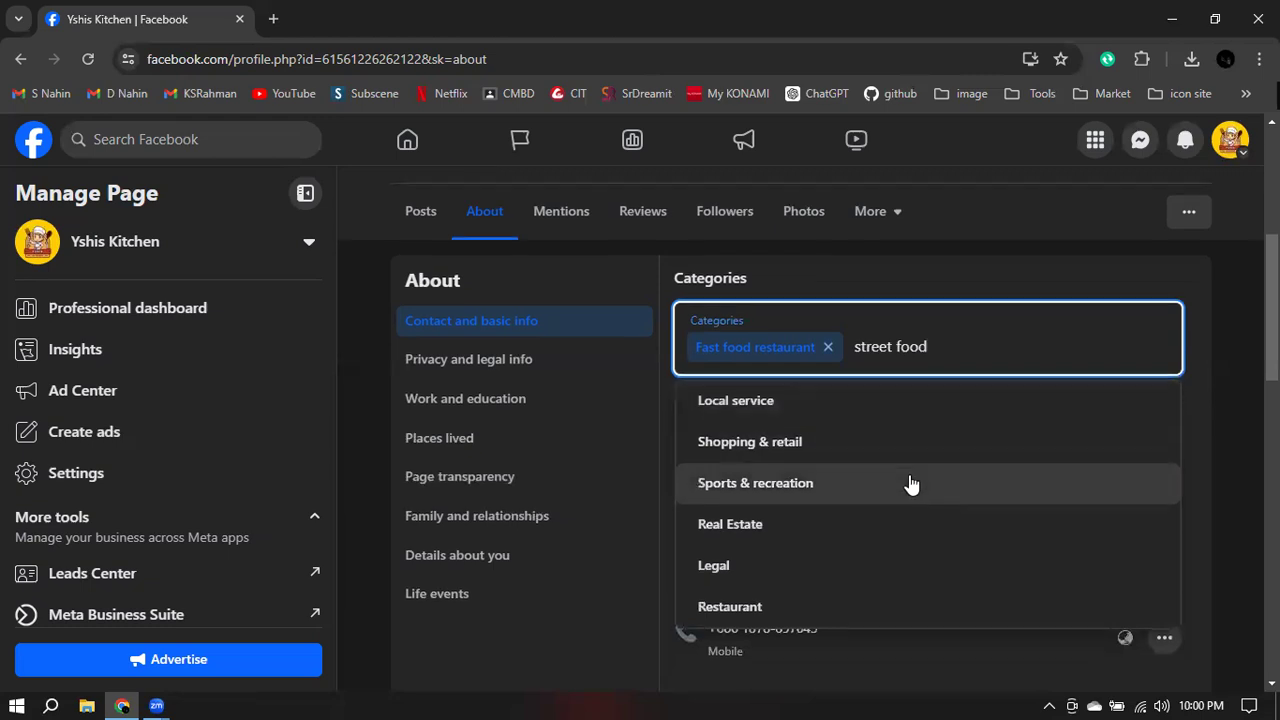
scroll(908, 483, "down", 2)
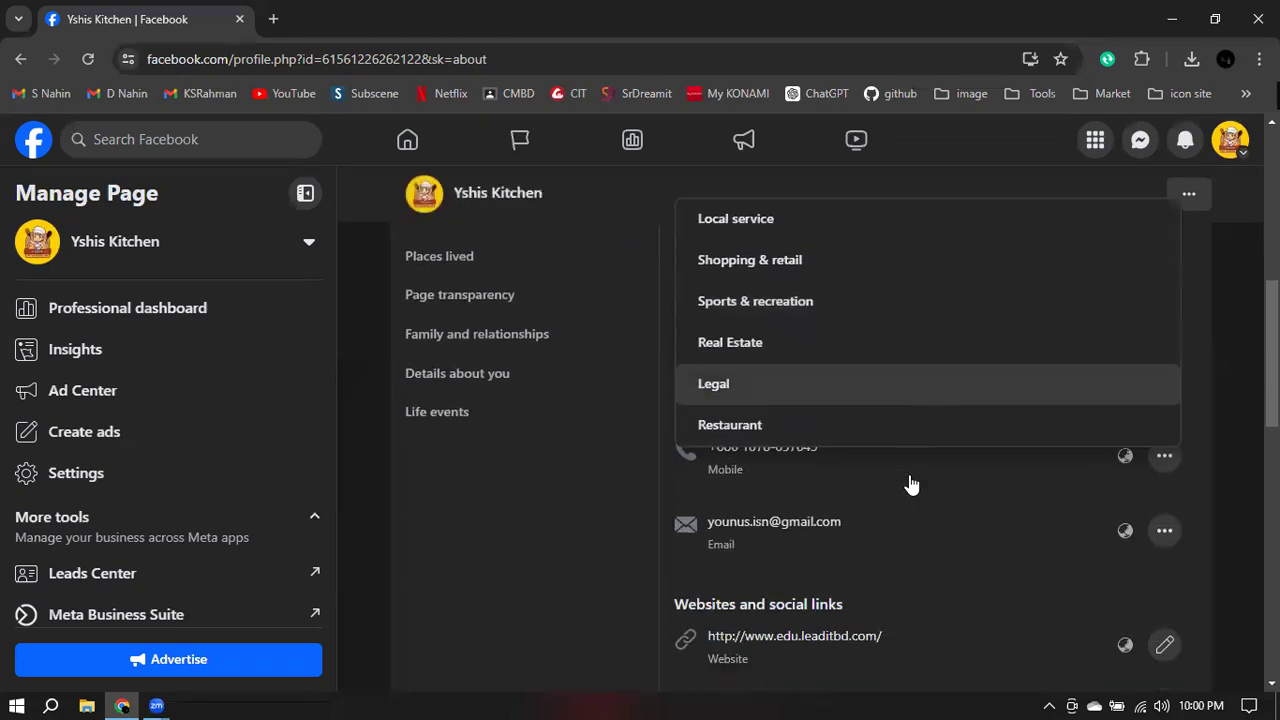
left_click(770, 437)
scroll(1026, 366, "up", 2)
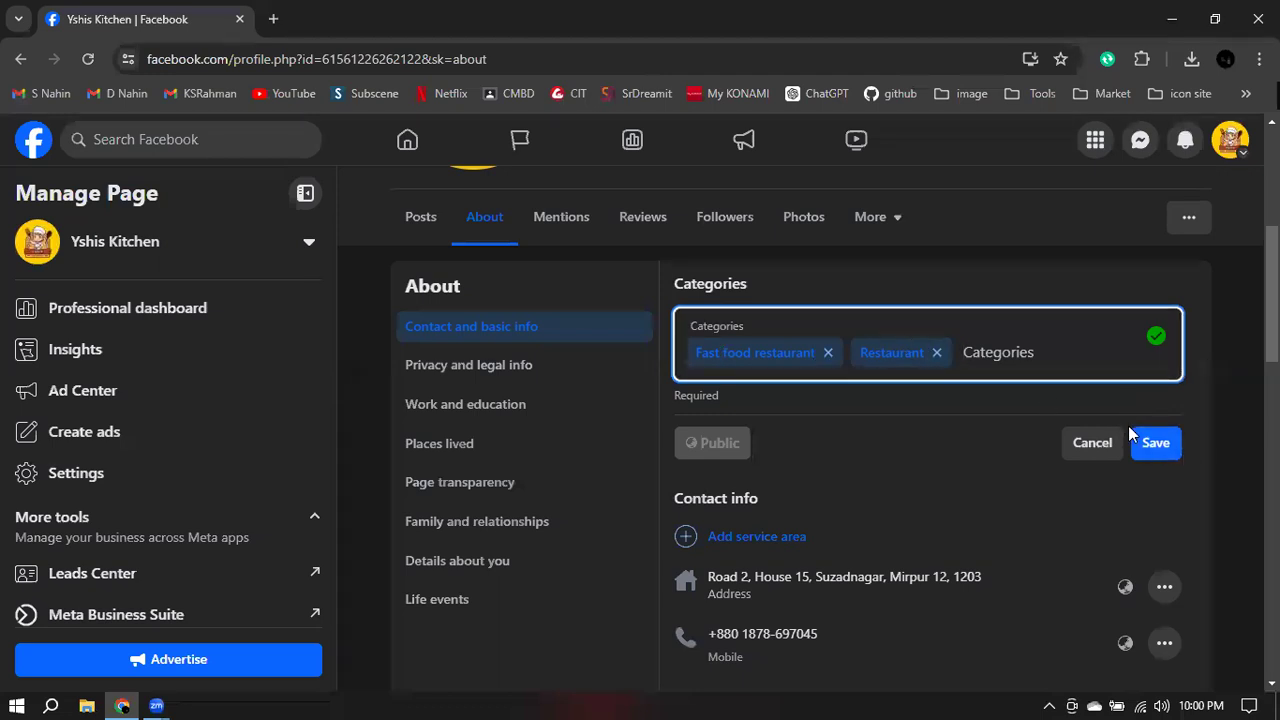
left_click(1175, 452)
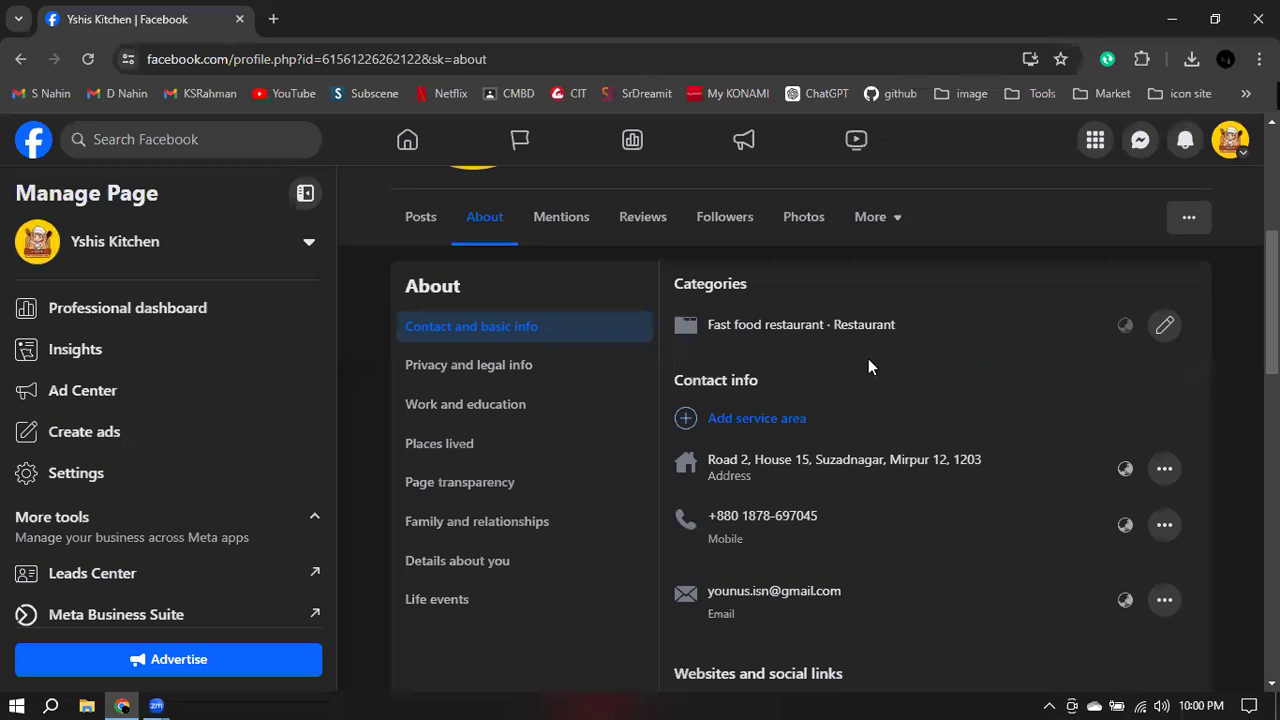
scroll(868, 362, "down", 1)
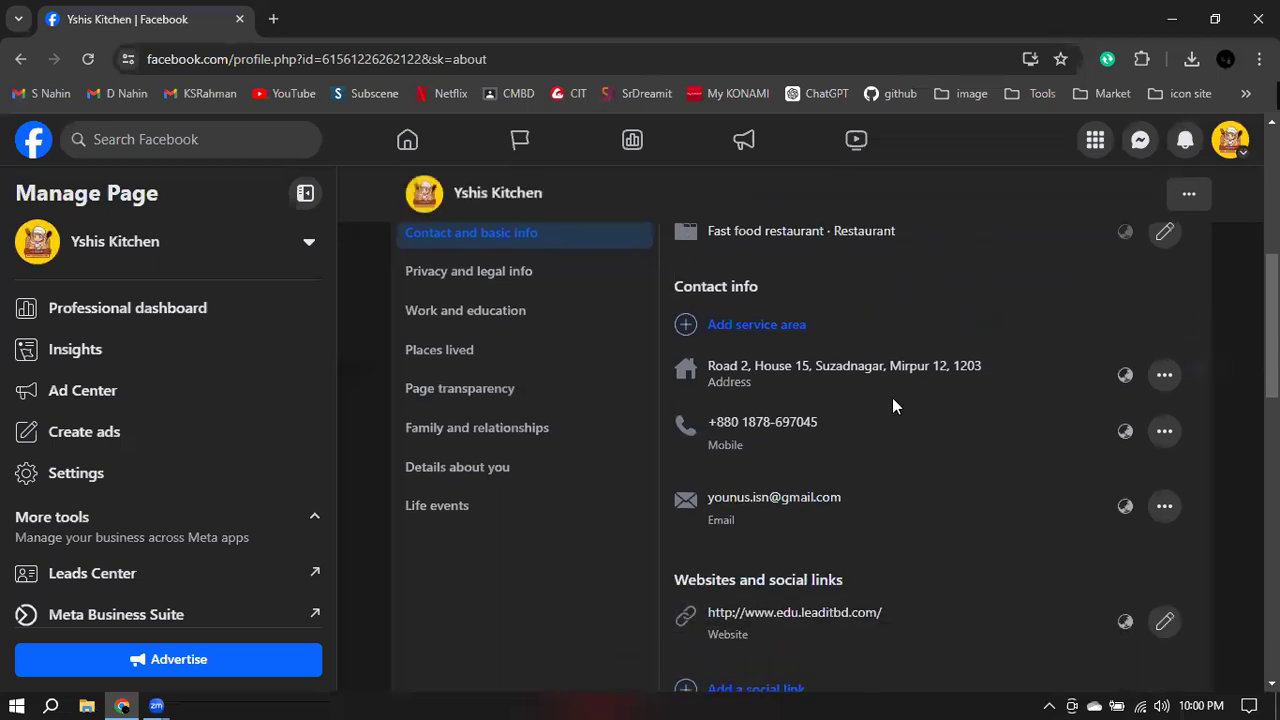
- Add and save 'Dhaka, Dhaka Division, Bangladesh' as the Page's service area, searched via 'dhaka'
left_click(785, 328)
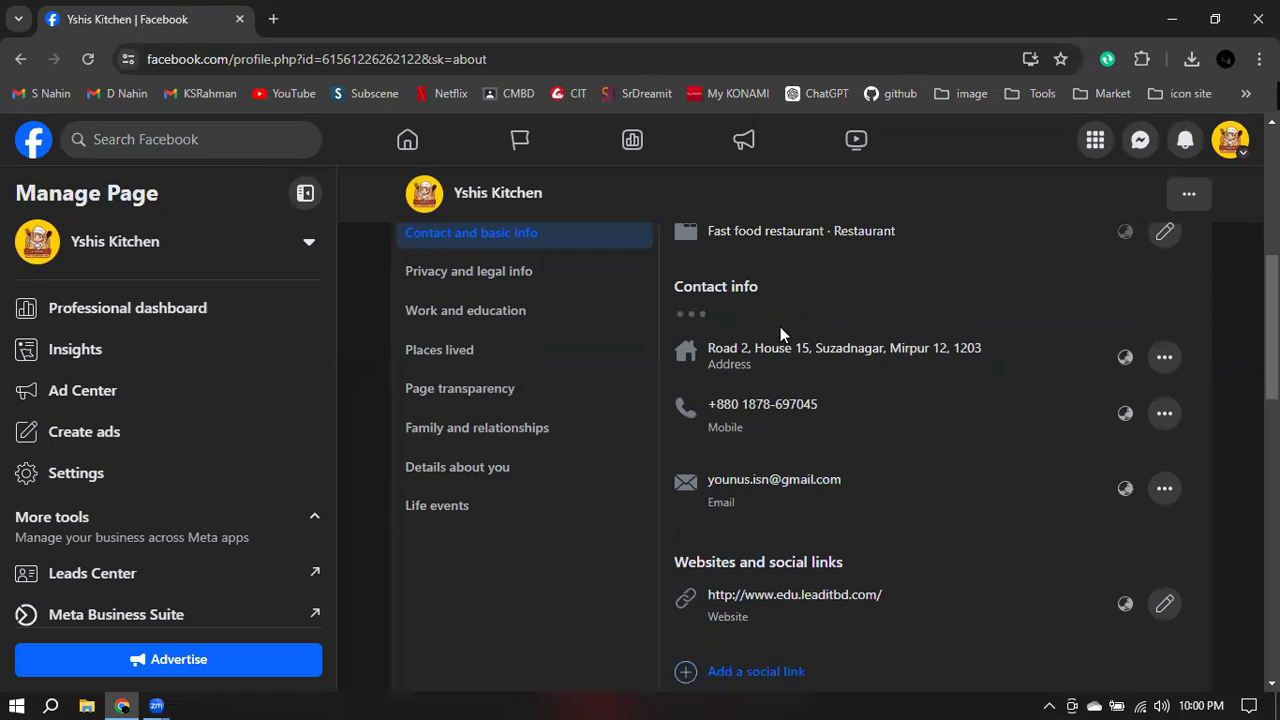
left_click(749, 337)
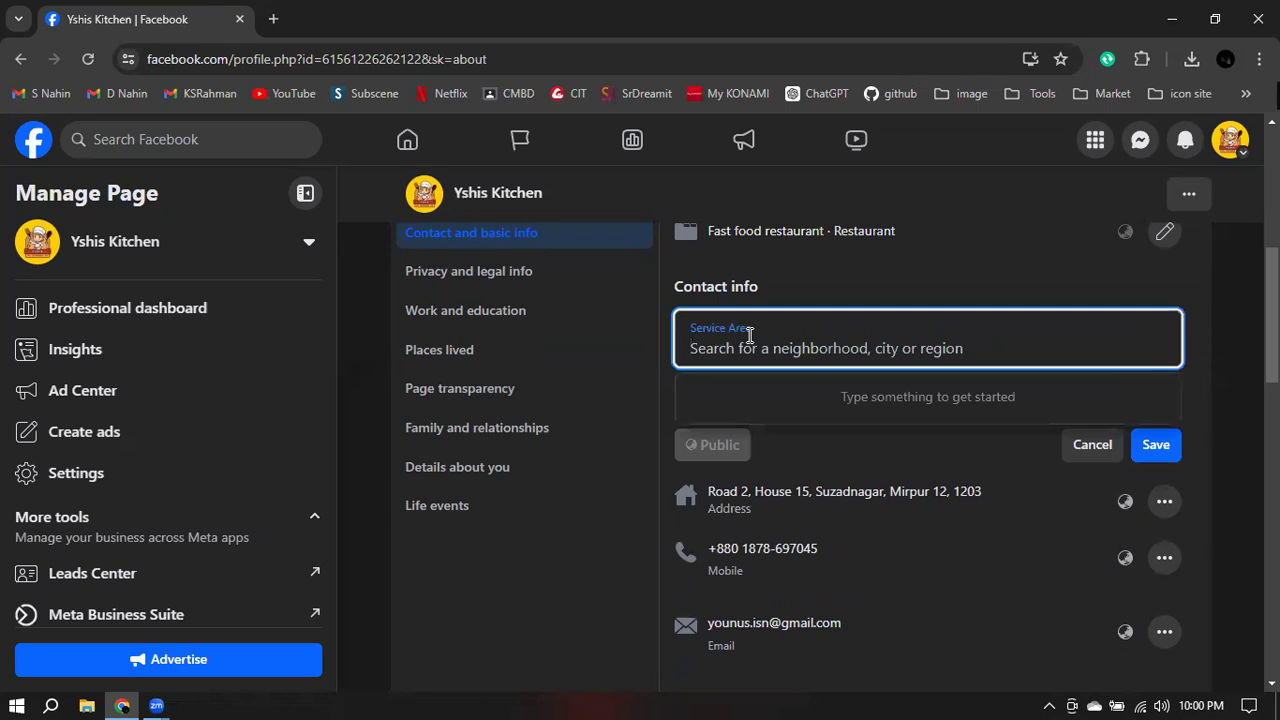
type("dhaka")
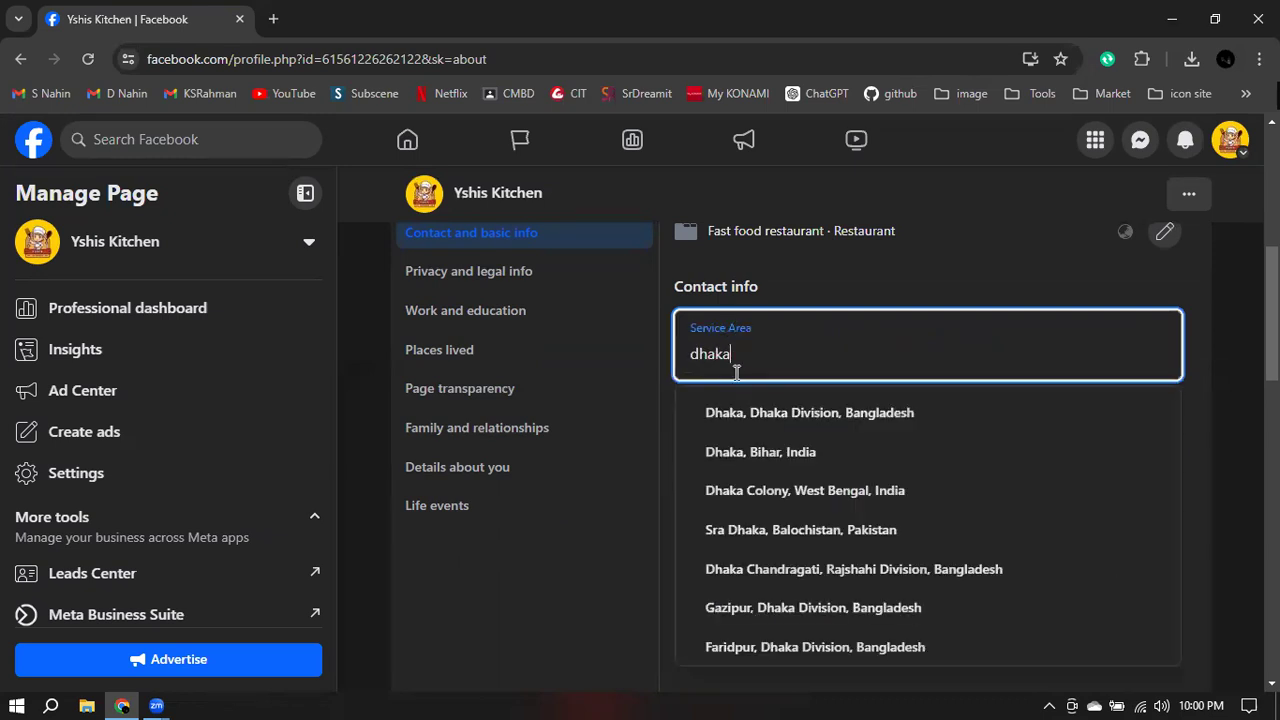
left_click(820, 413)
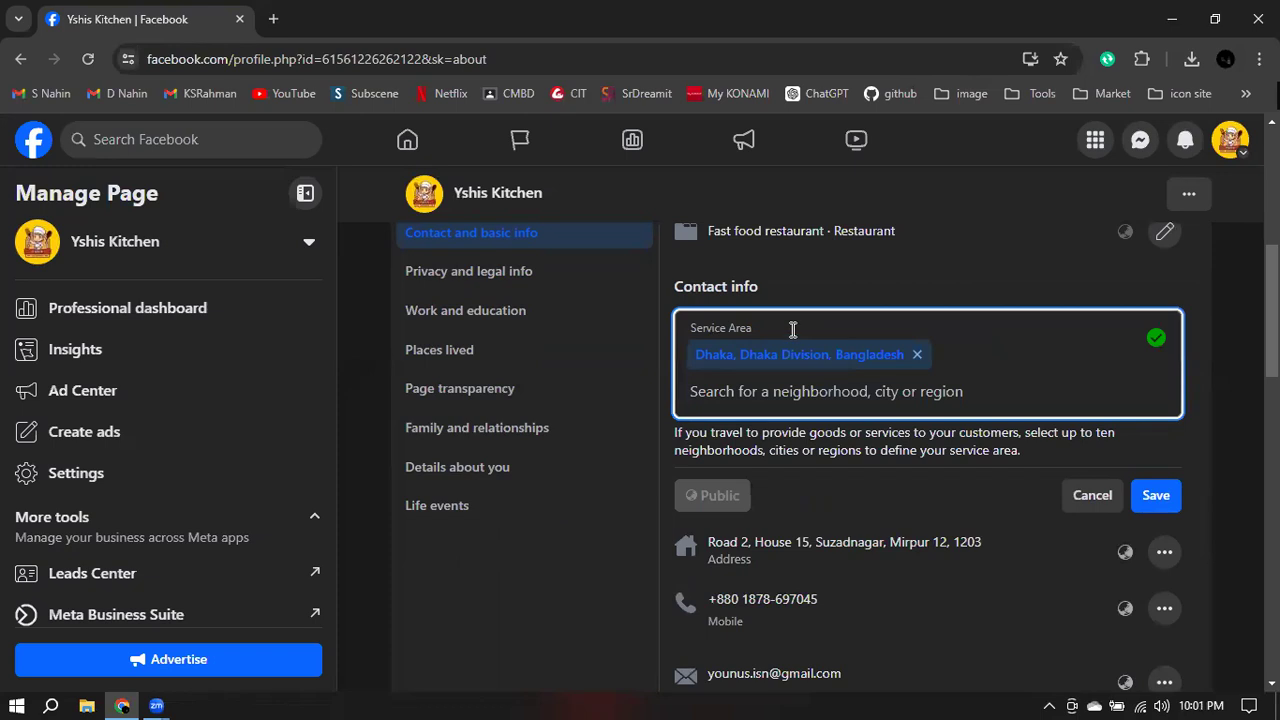
left_click(1160, 500)
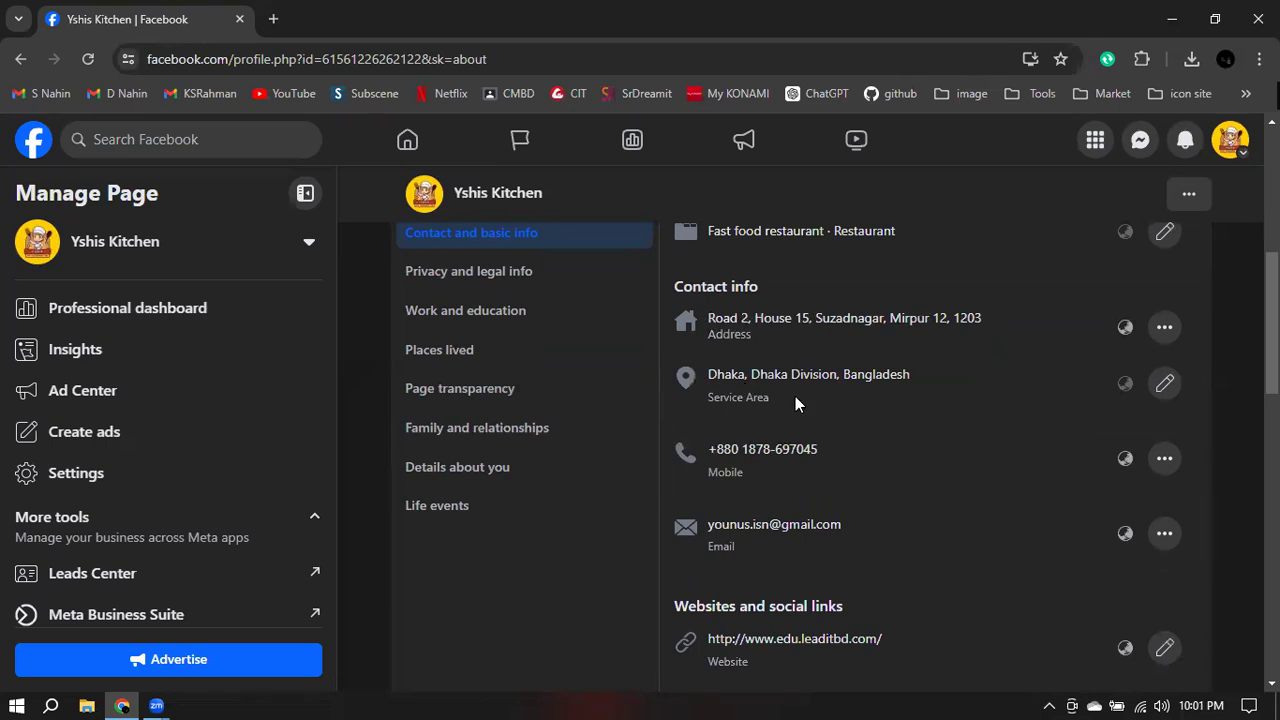
scroll(795, 400, "down", 2)
scroll(759, 354, "down", 1)
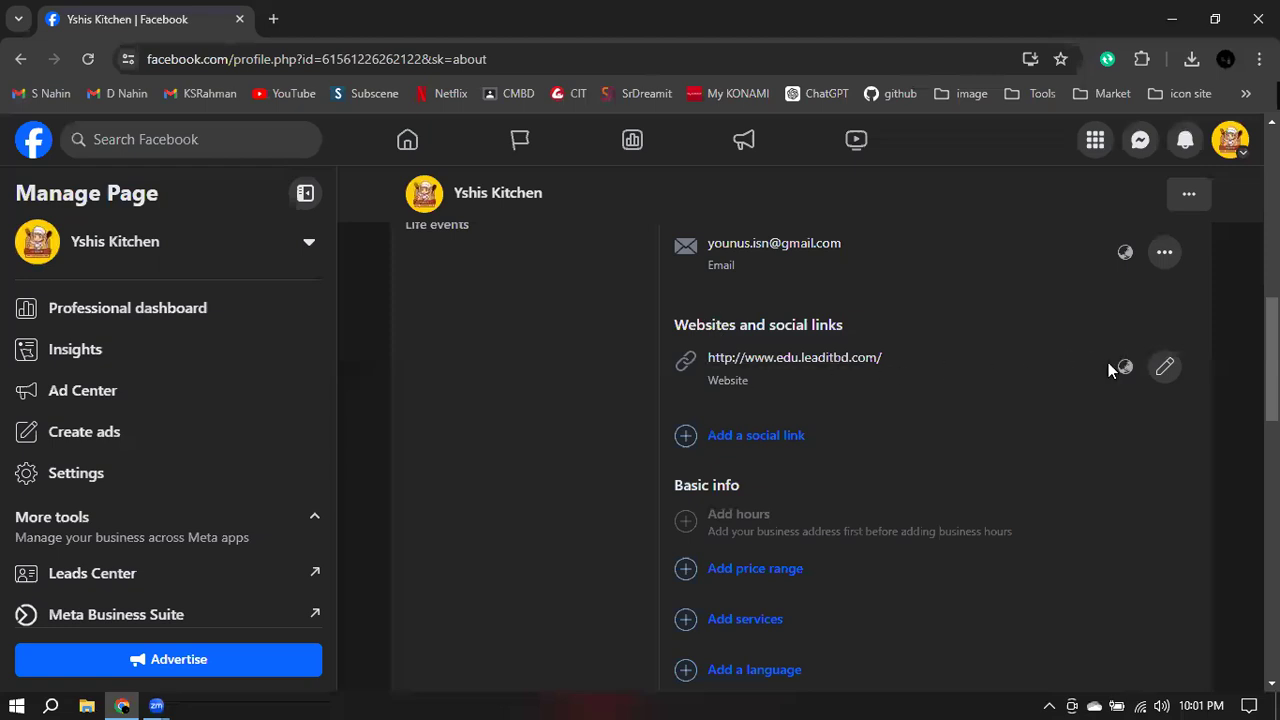
- Add an unsaved Instagram social-link row, then open a new Chrome tab
scroll(1068, 363, "down", 1)
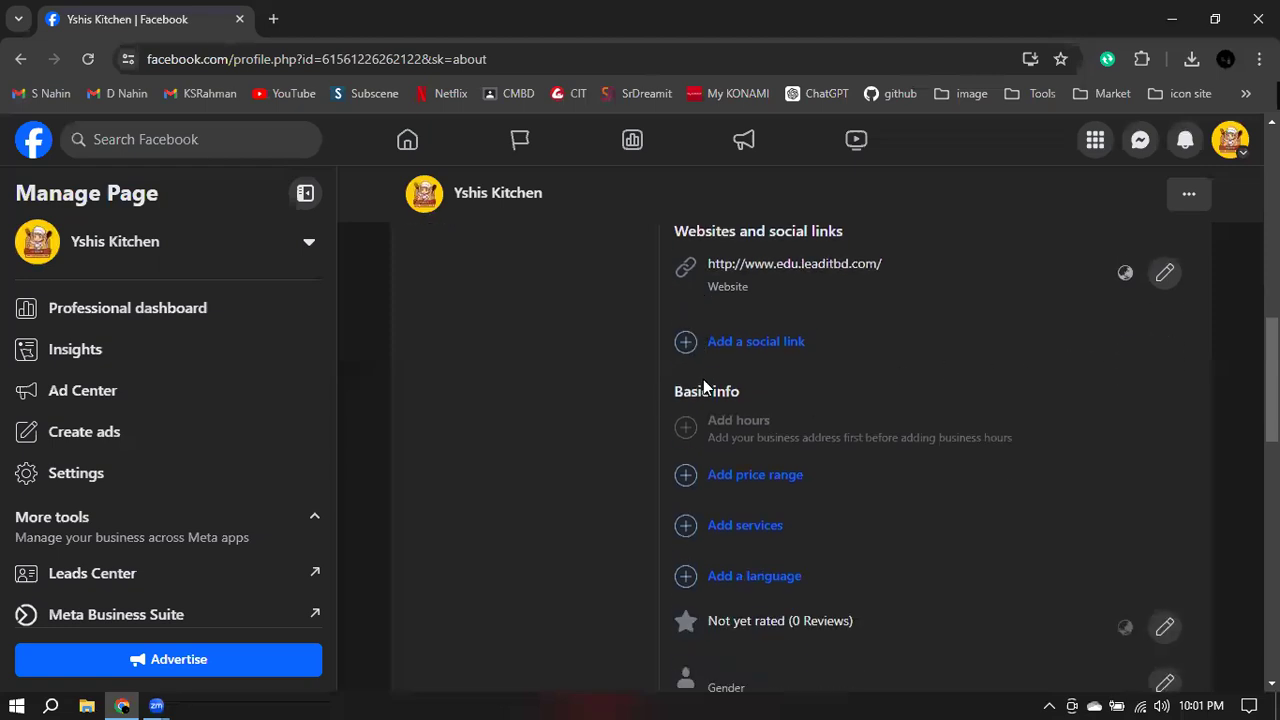
left_click(752, 348)
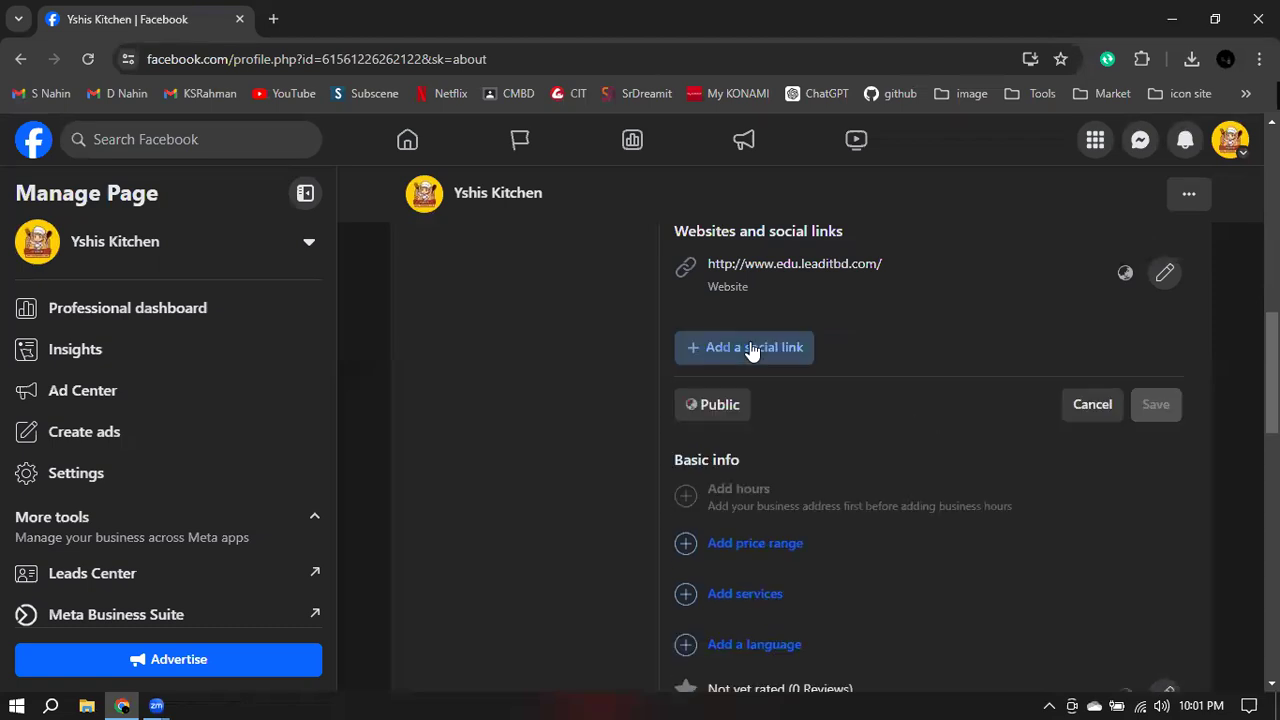
left_click(758, 358)
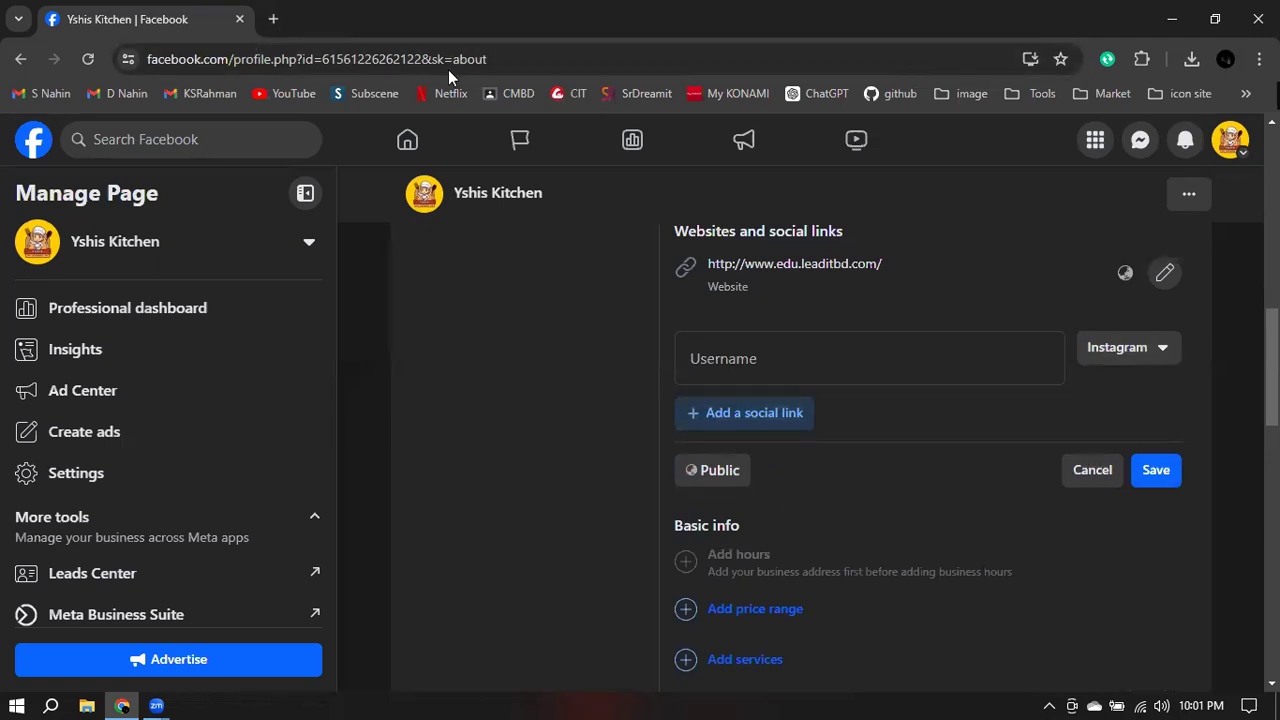
left_click(274, 20)
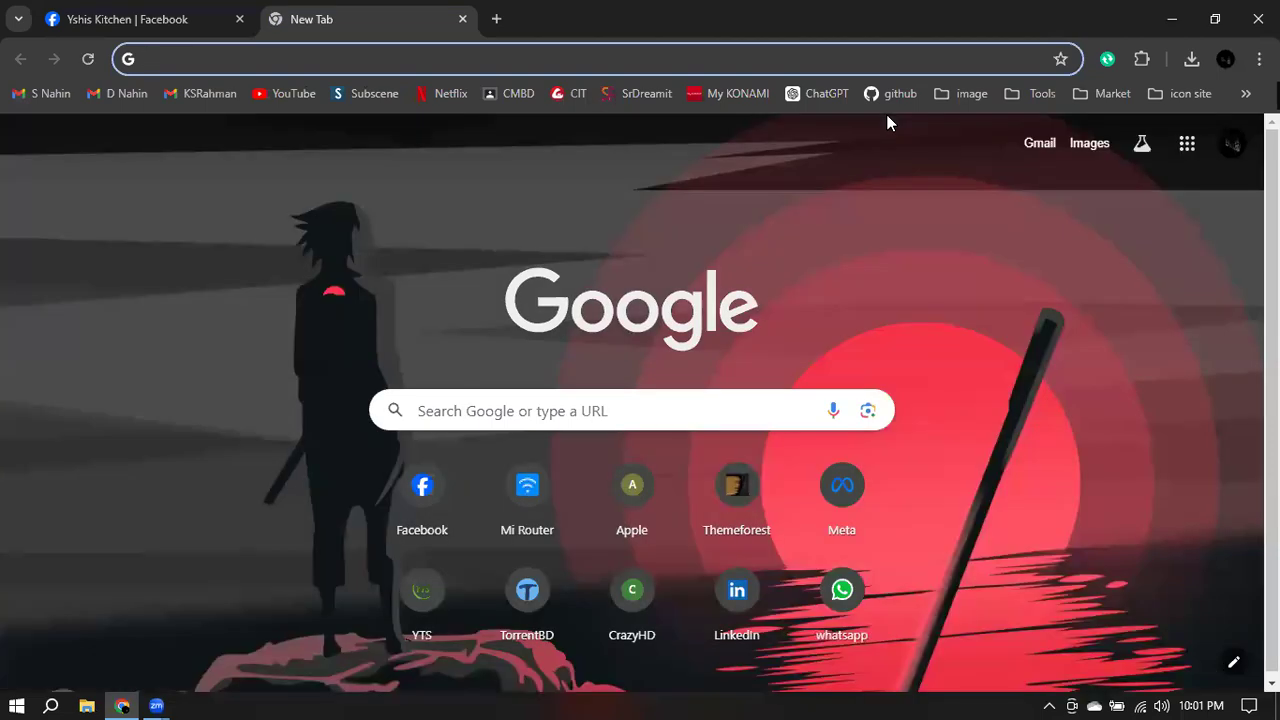
type("wwww")
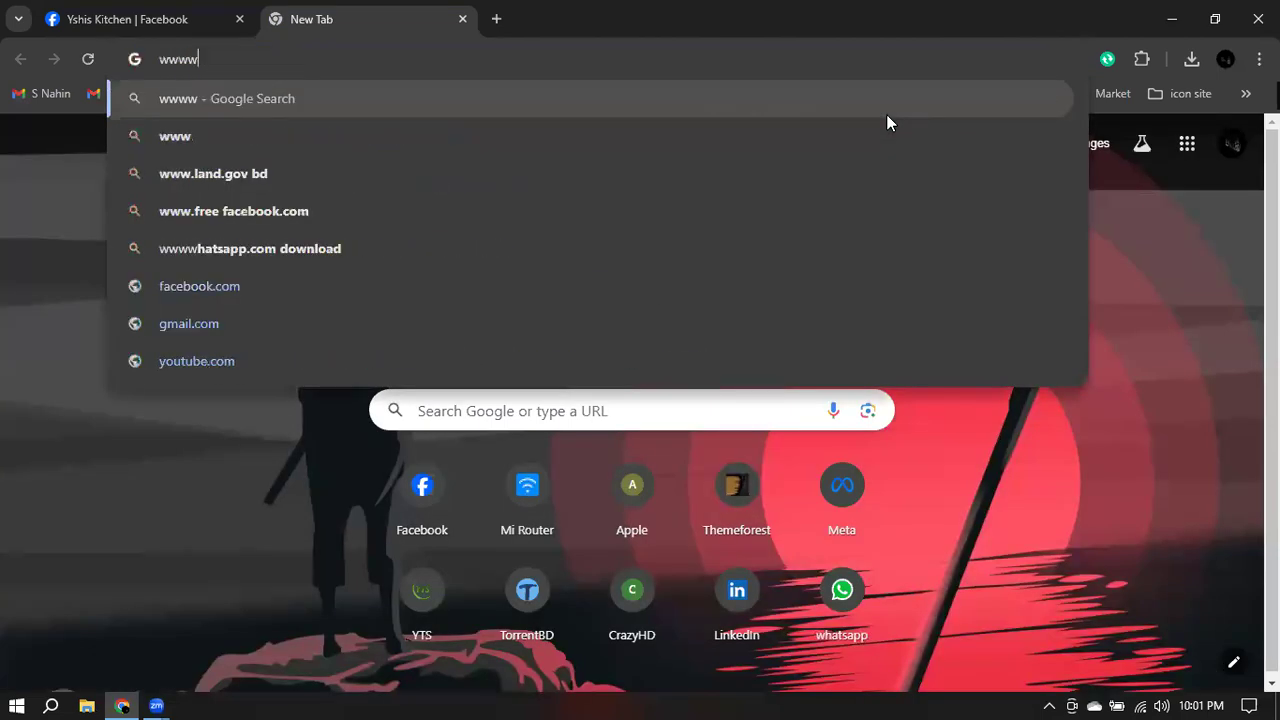
key("BackSpace")
type(".fac")
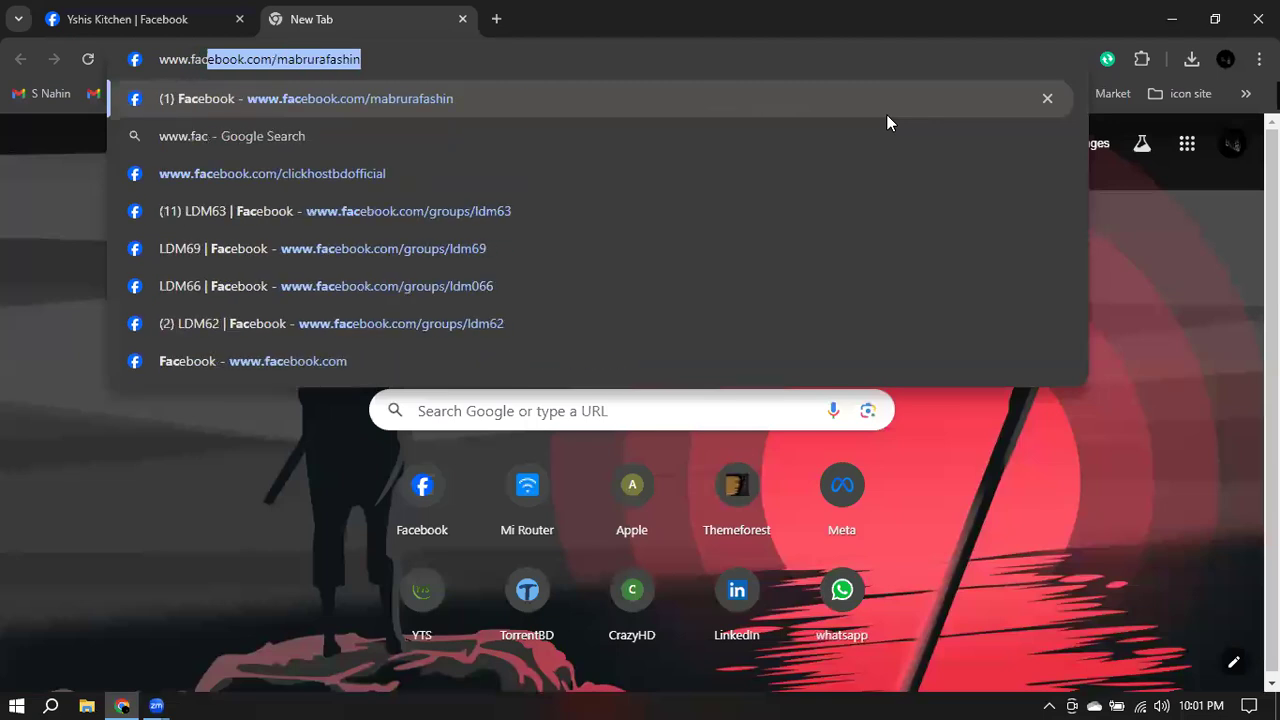
key("Right")
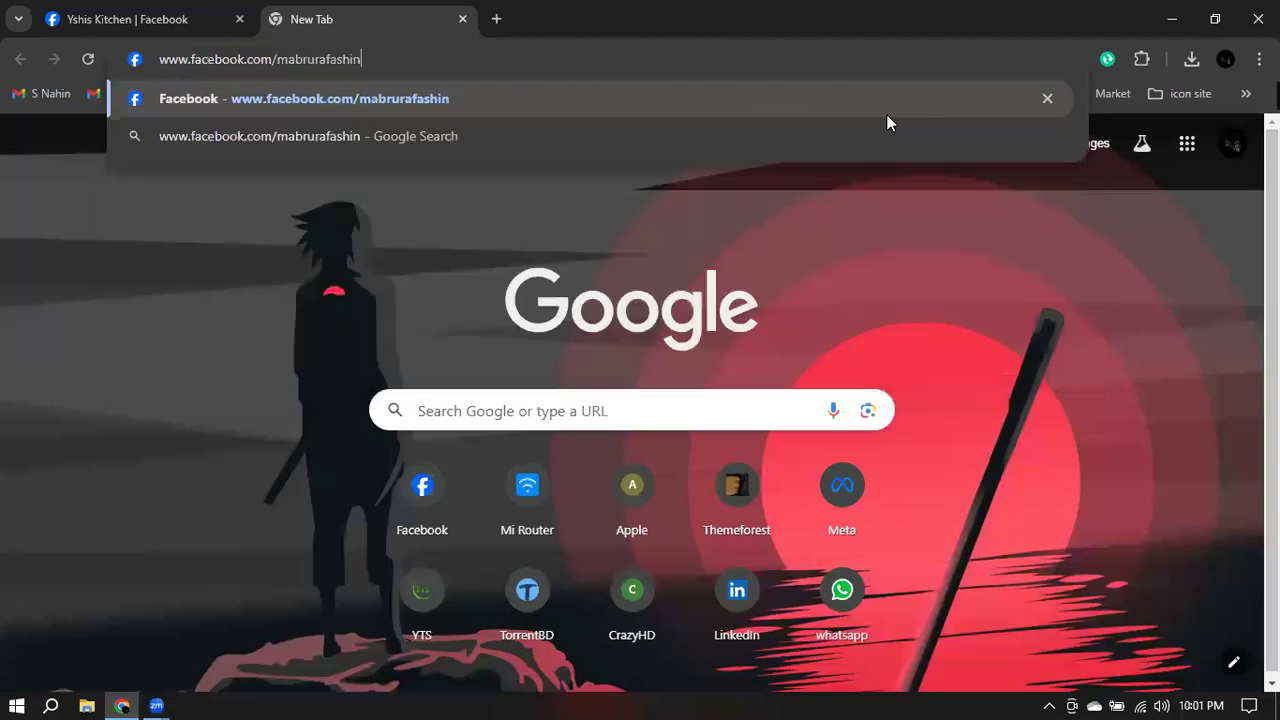
key("BackSpace")
key("BackSpace")
key("BackSpace")
key("BackSpace")
key("BackSpace")
key("BackSpace")
key("BackSpace")
key("BackSpace")
key("BackSpace")
key("BackSpace")
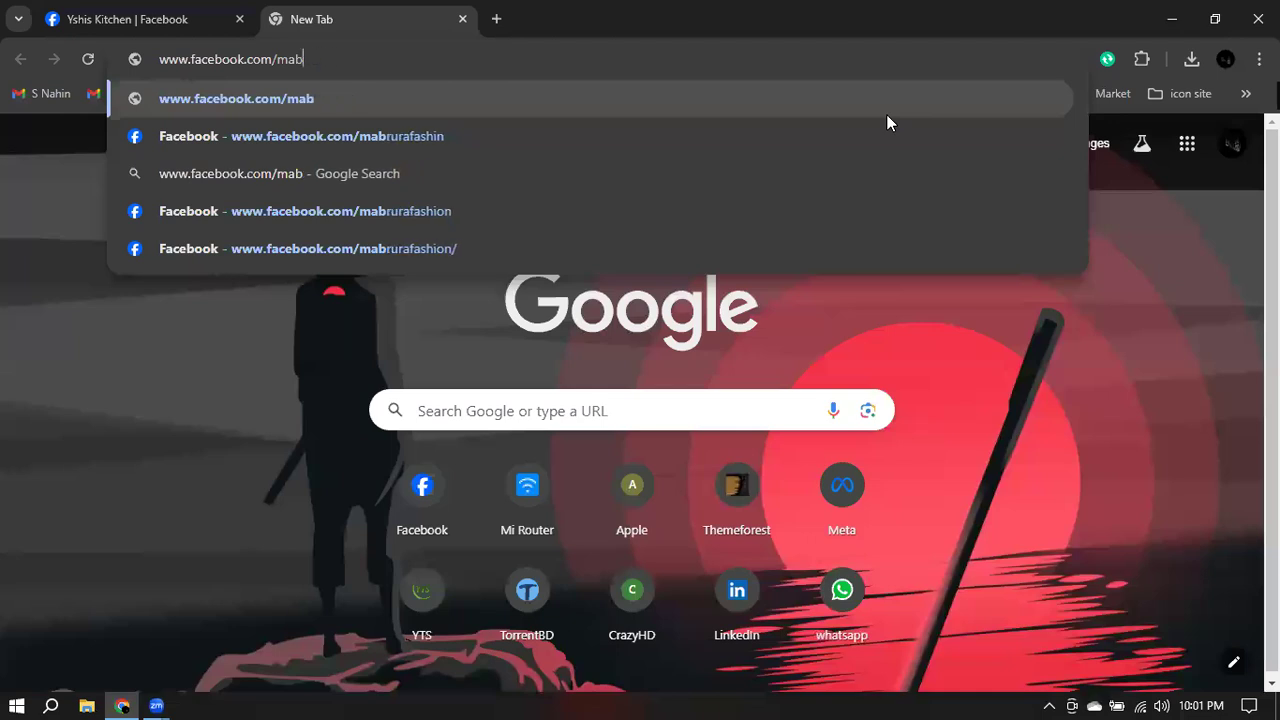
key("BackSpace")
key("BackSpace")
key("BackSpace")
key("BackSpace")
type("/no")
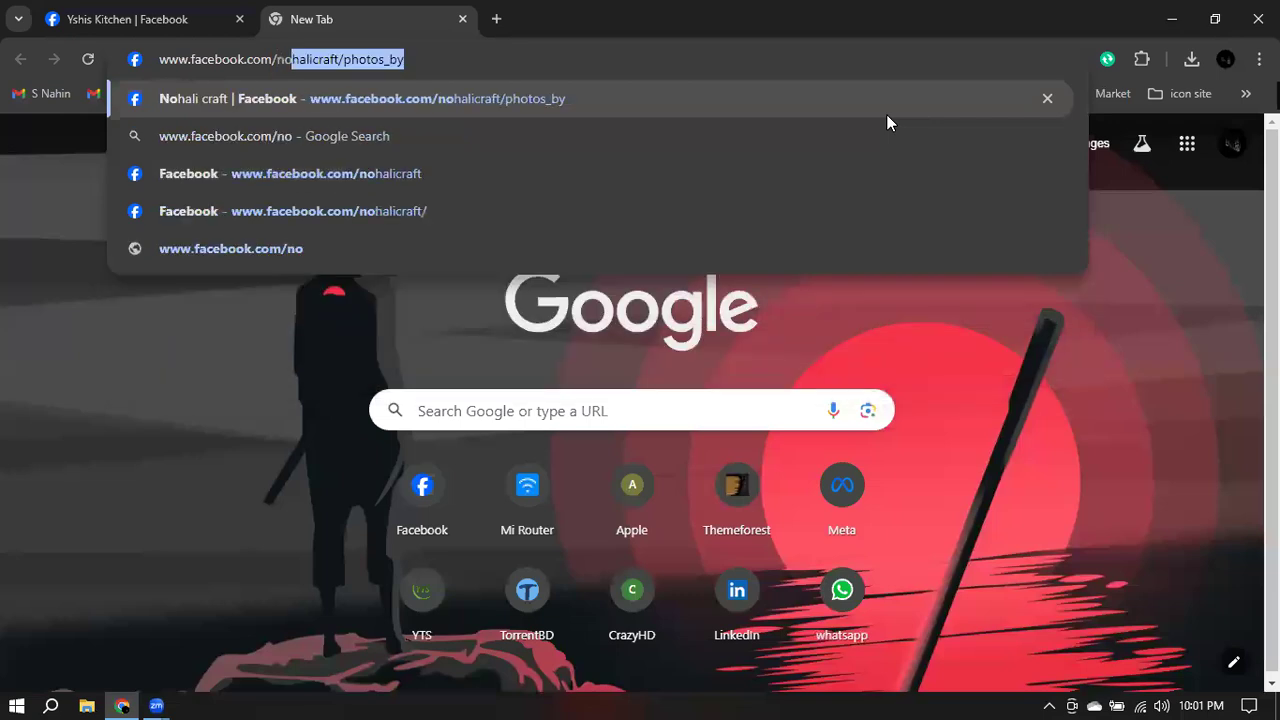
type("halicraft")
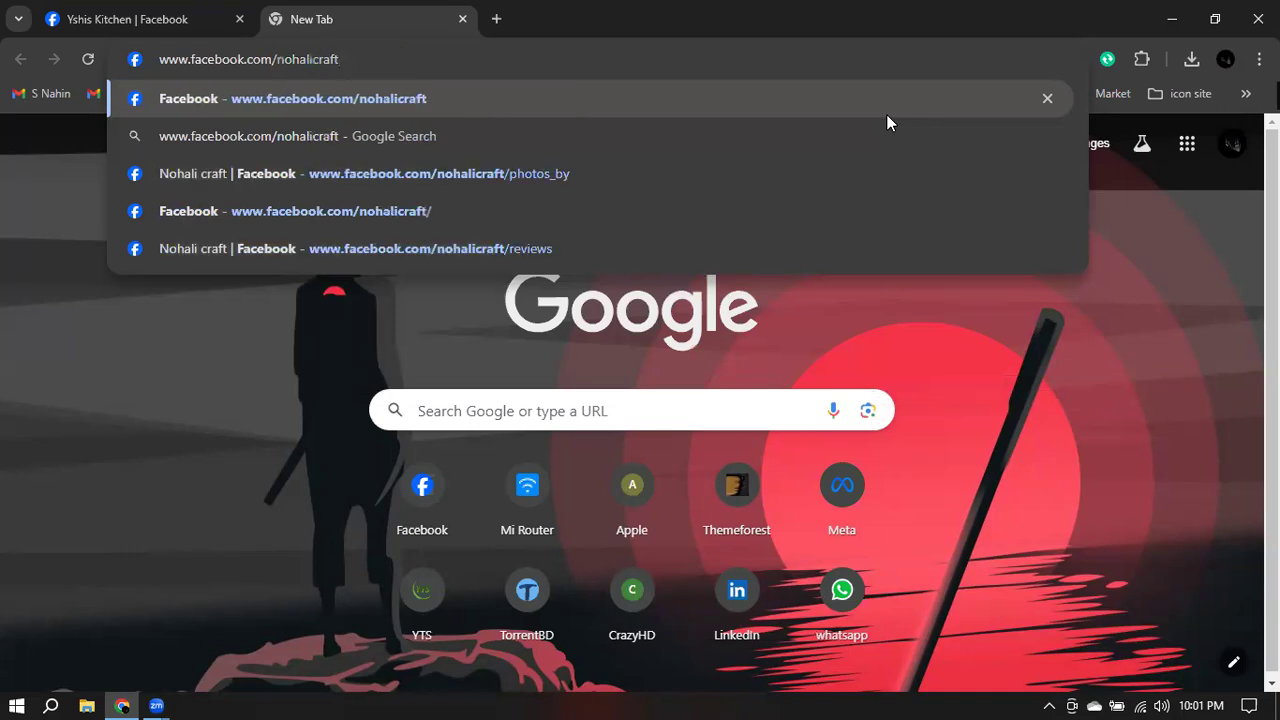
key("Return")
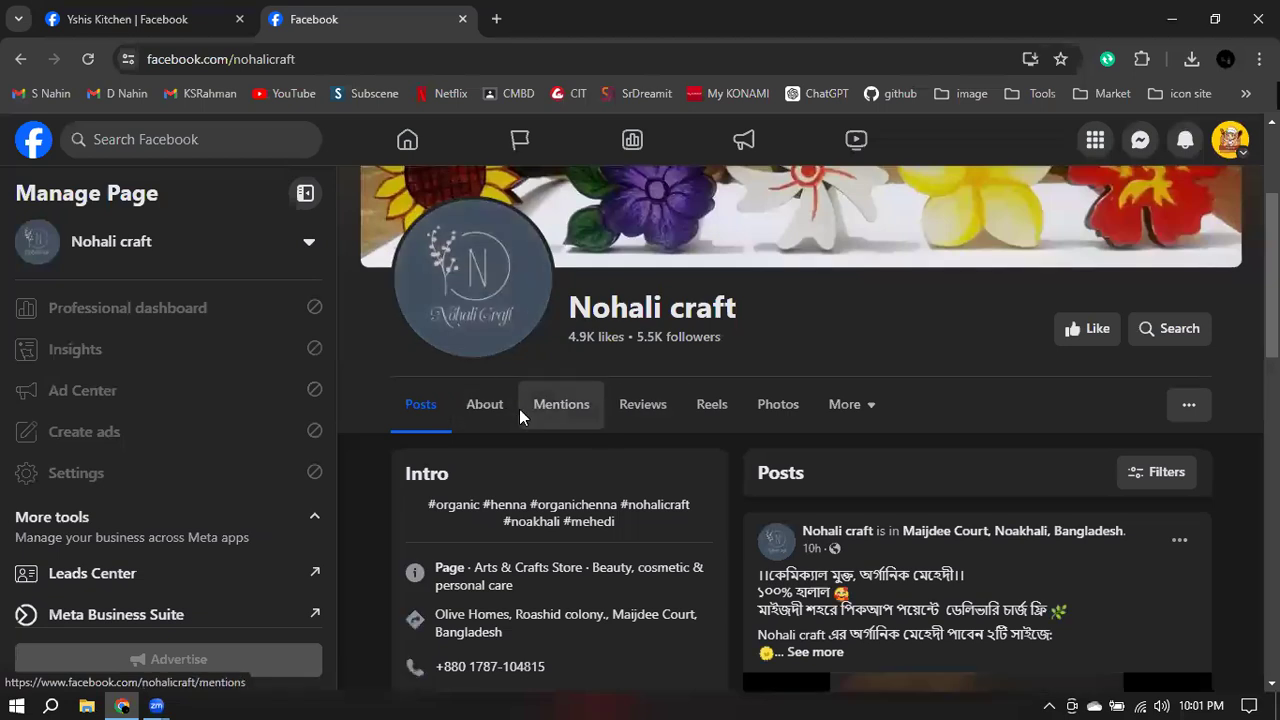
- Finish looking at the Nohali craft page and return to the Yshis Kitchen About page
scroll(519, 409, "down", 2)
scroll(505, 390, "up", 1)
scroll(491, 375, "down", 2)
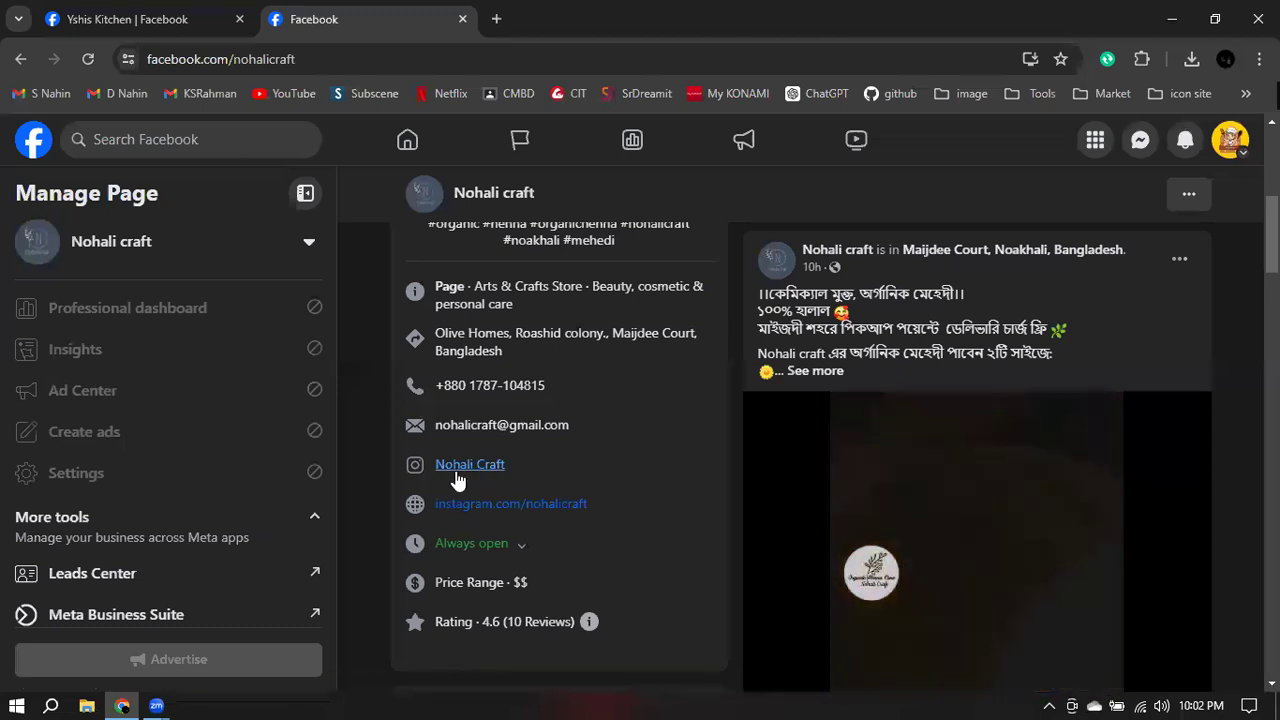
left_click(160, 18)
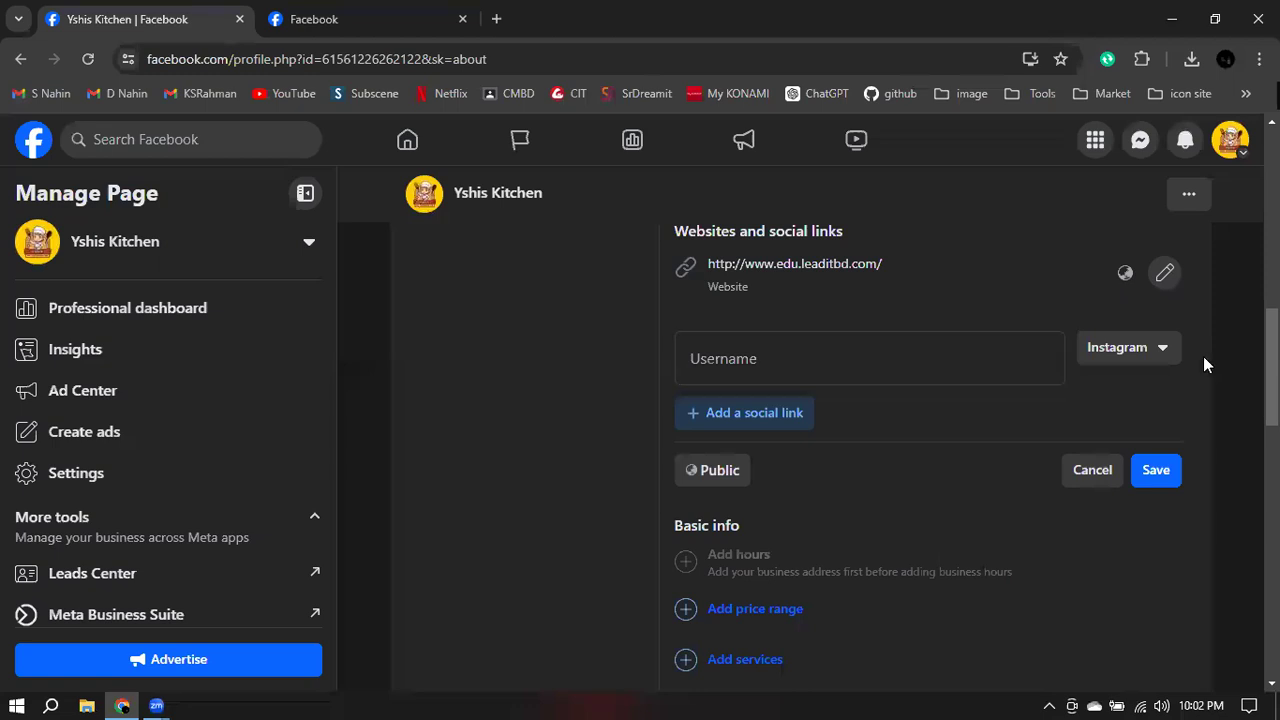
- Review the linkable social networks, keep Instagram, then cancel the unfinished social link entry
left_click(1130, 352)
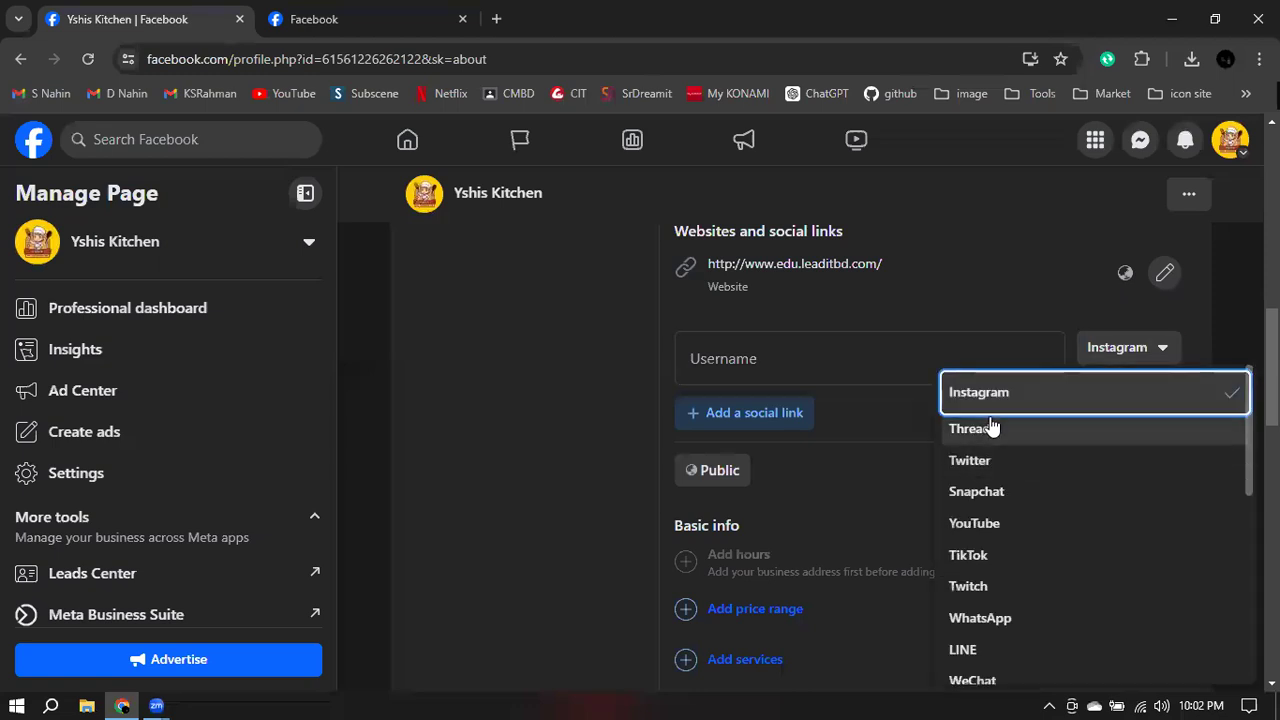
scroll(1045, 450, "down", 5)
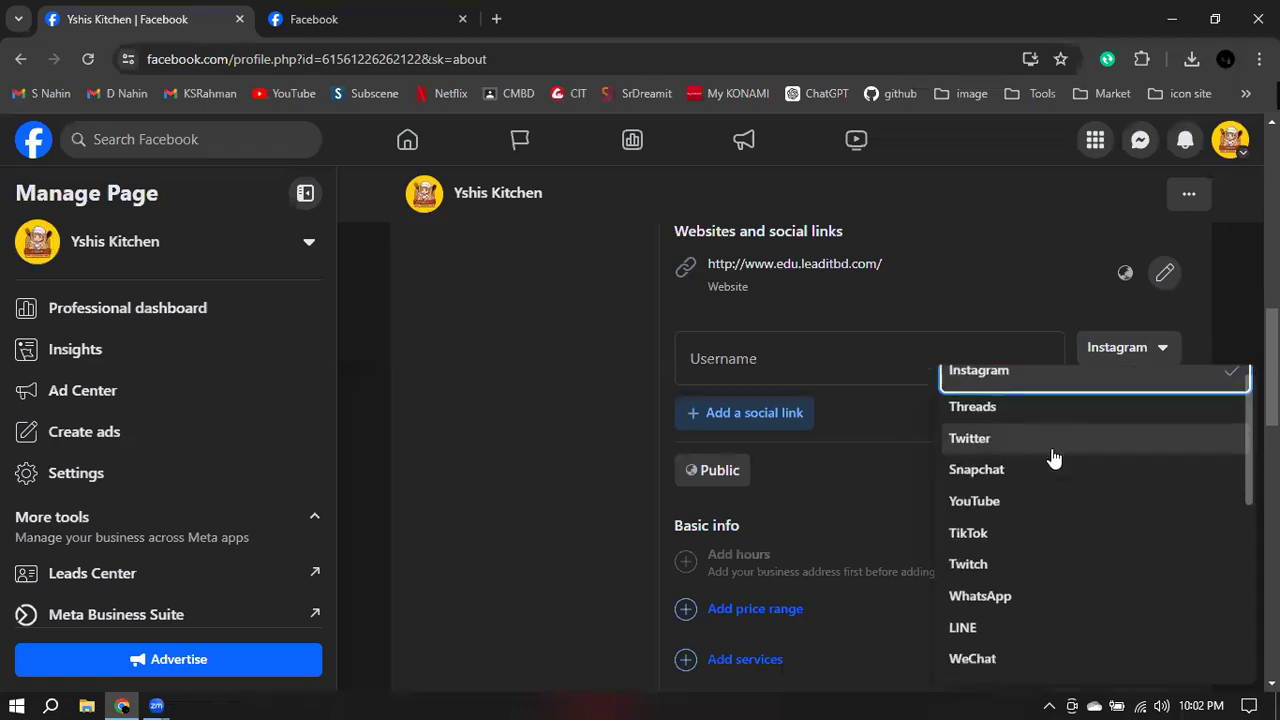
scroll(1102, 455, "down", 2)
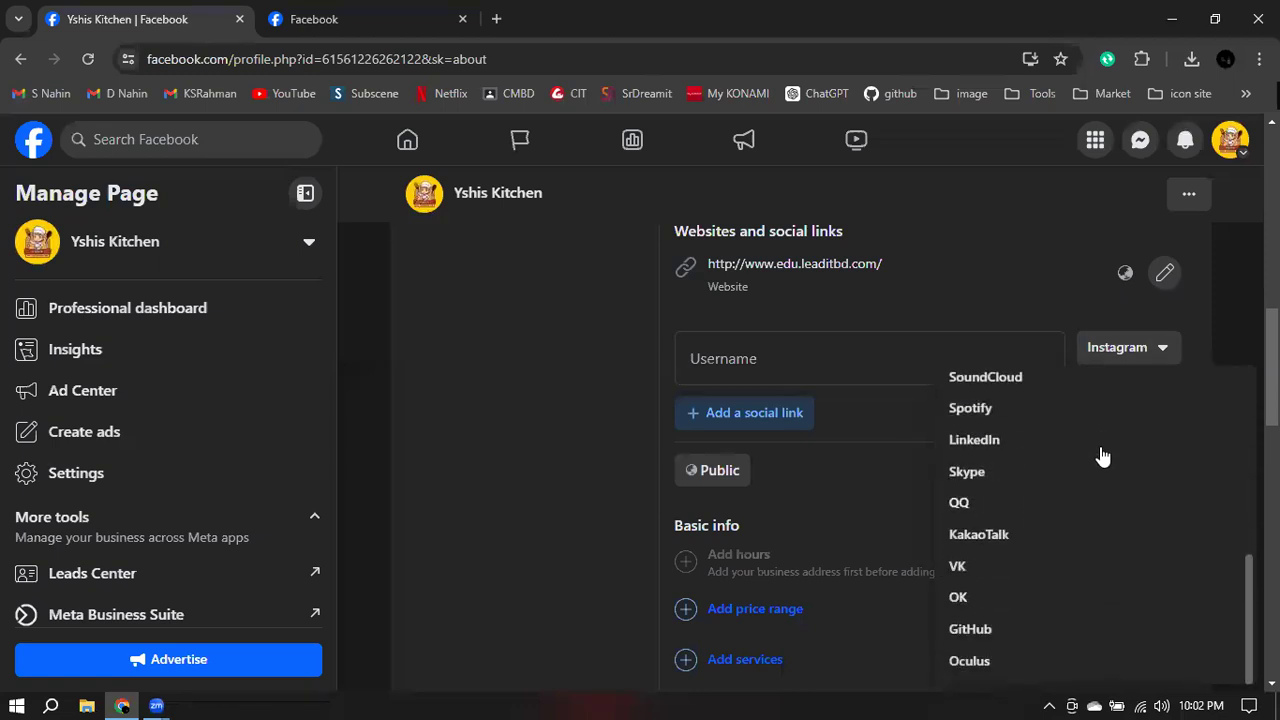
left_click(1018, 289)
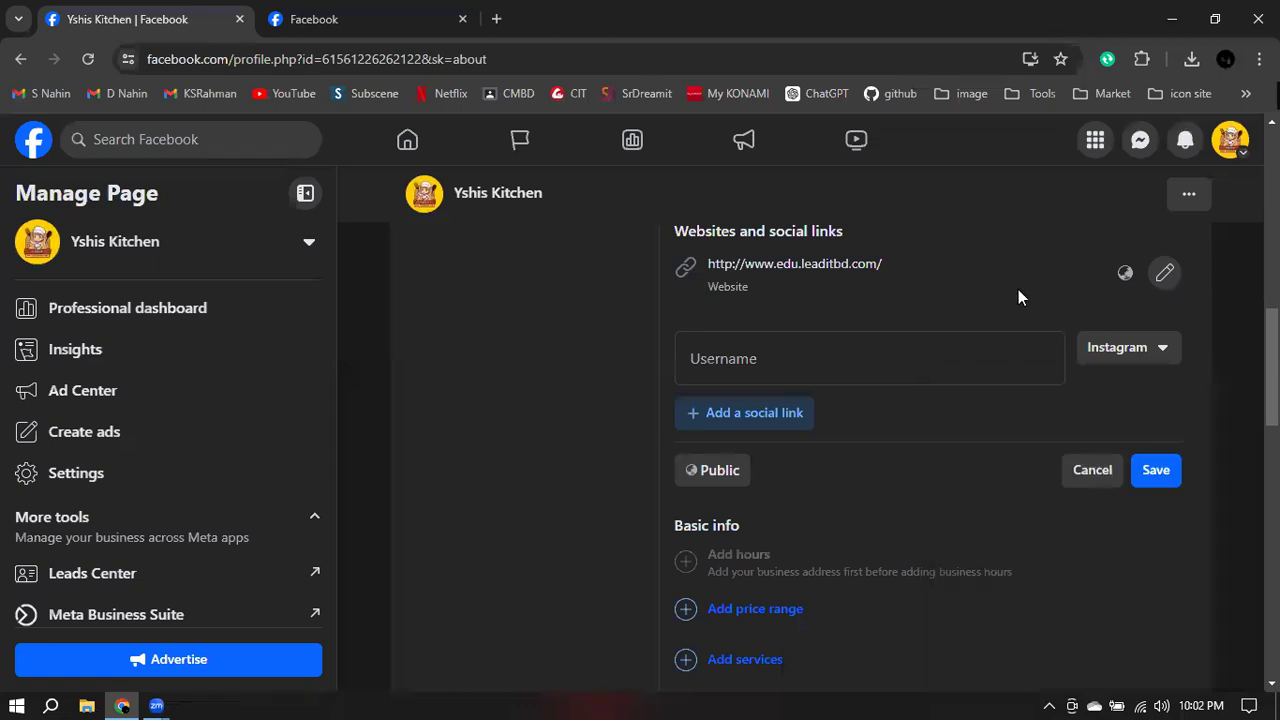
left_click(738, 352)
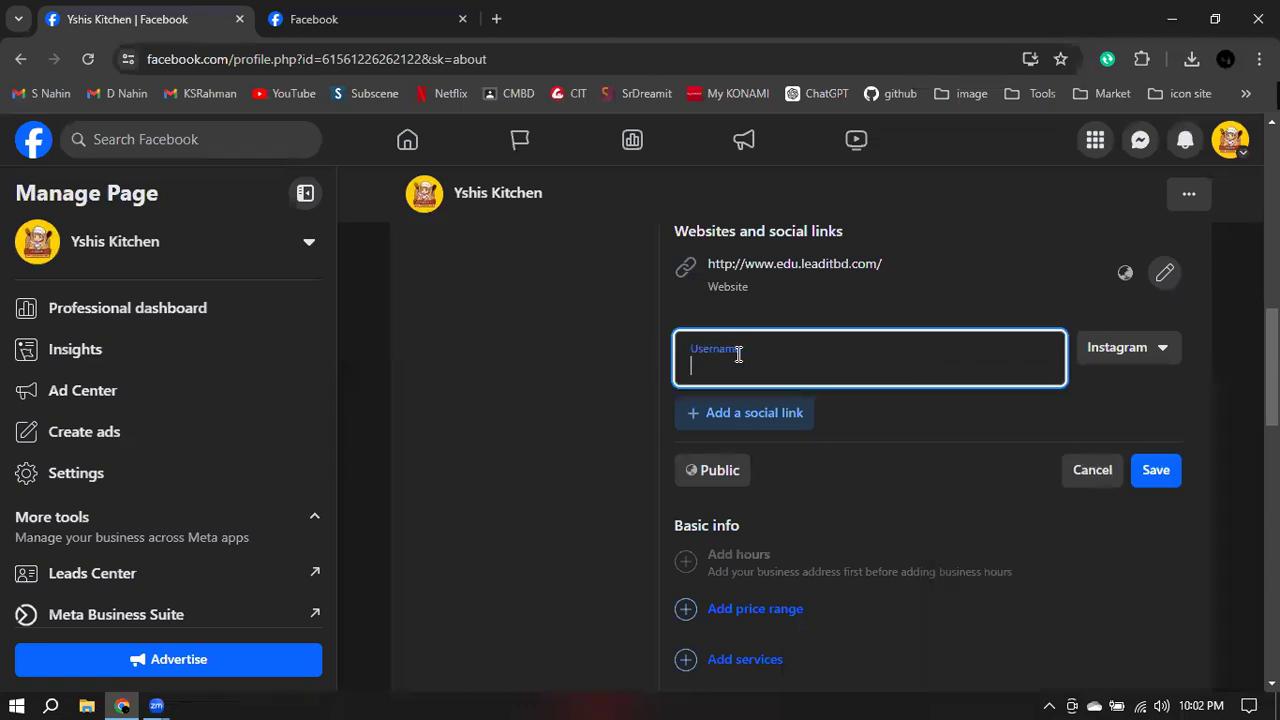
left_click(1094, 477)
scroll(975, 410, "down", 3)
scroll(967, 364, "up", 1)
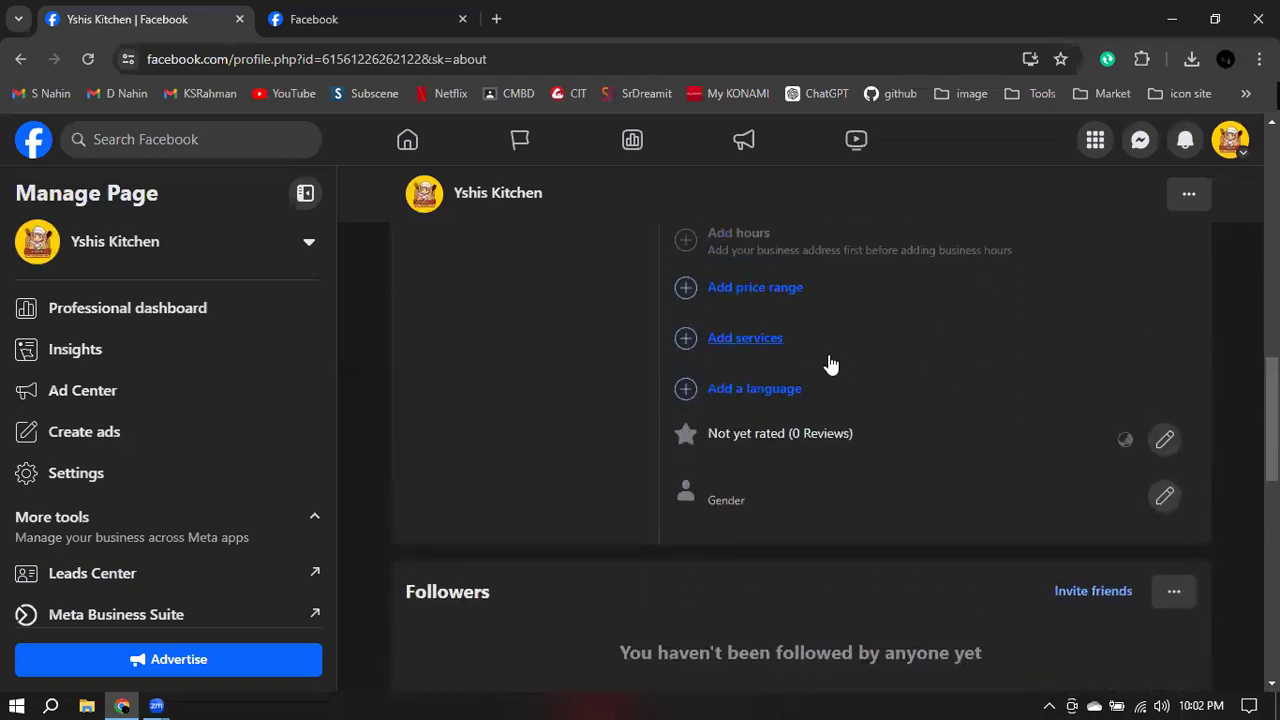
- Set and save the page's price range as $$ Moderate, after briefly trying $$$$ Splurge
left_click(763, 292)
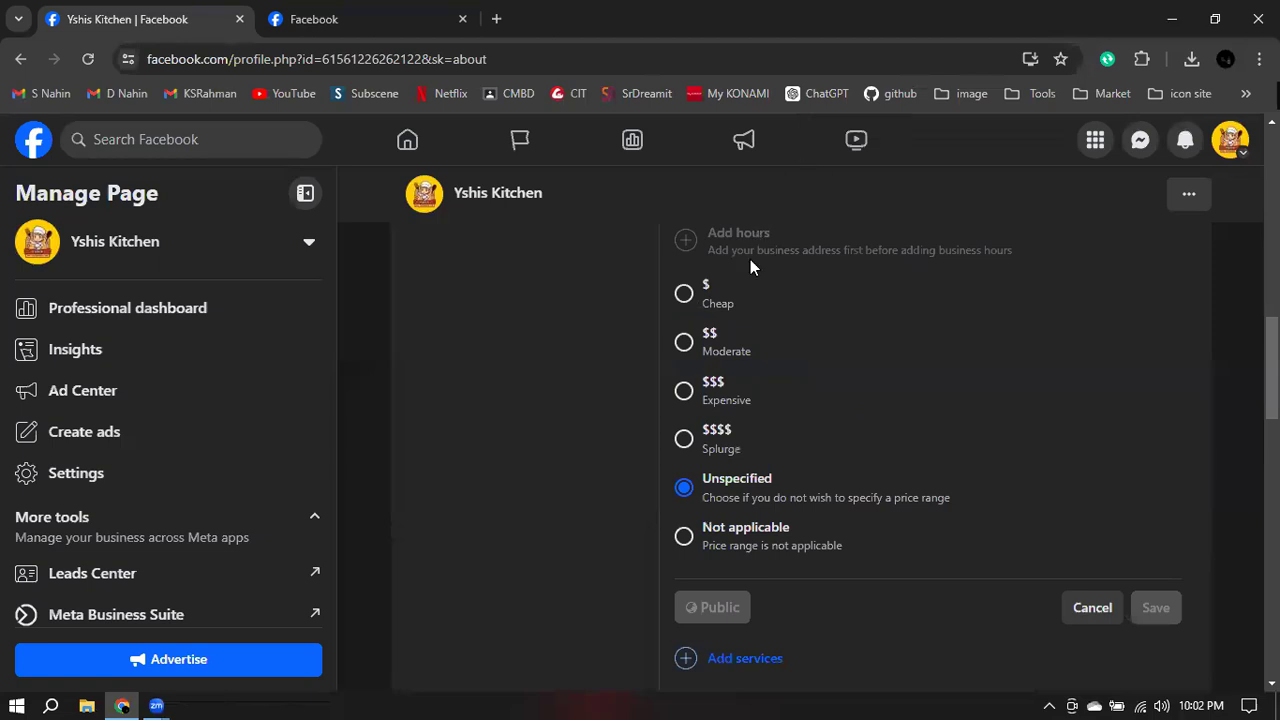
left_click(684, 344)
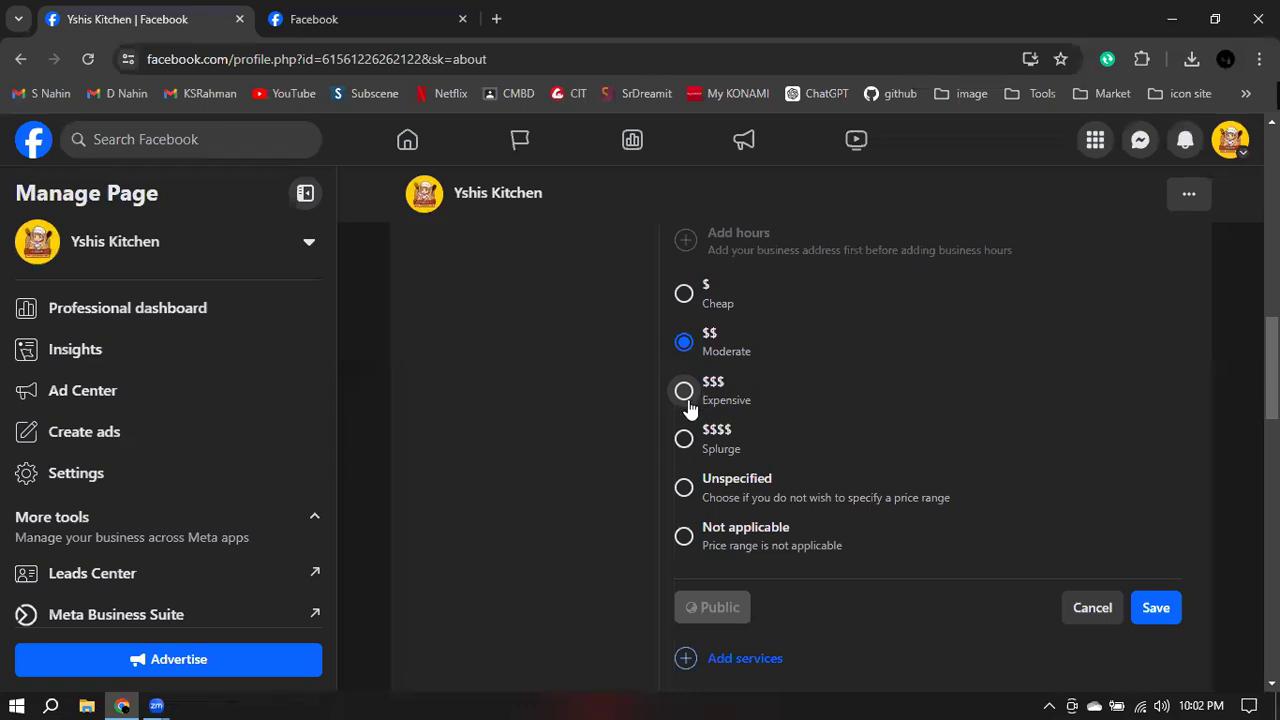
left_click(688, 441)
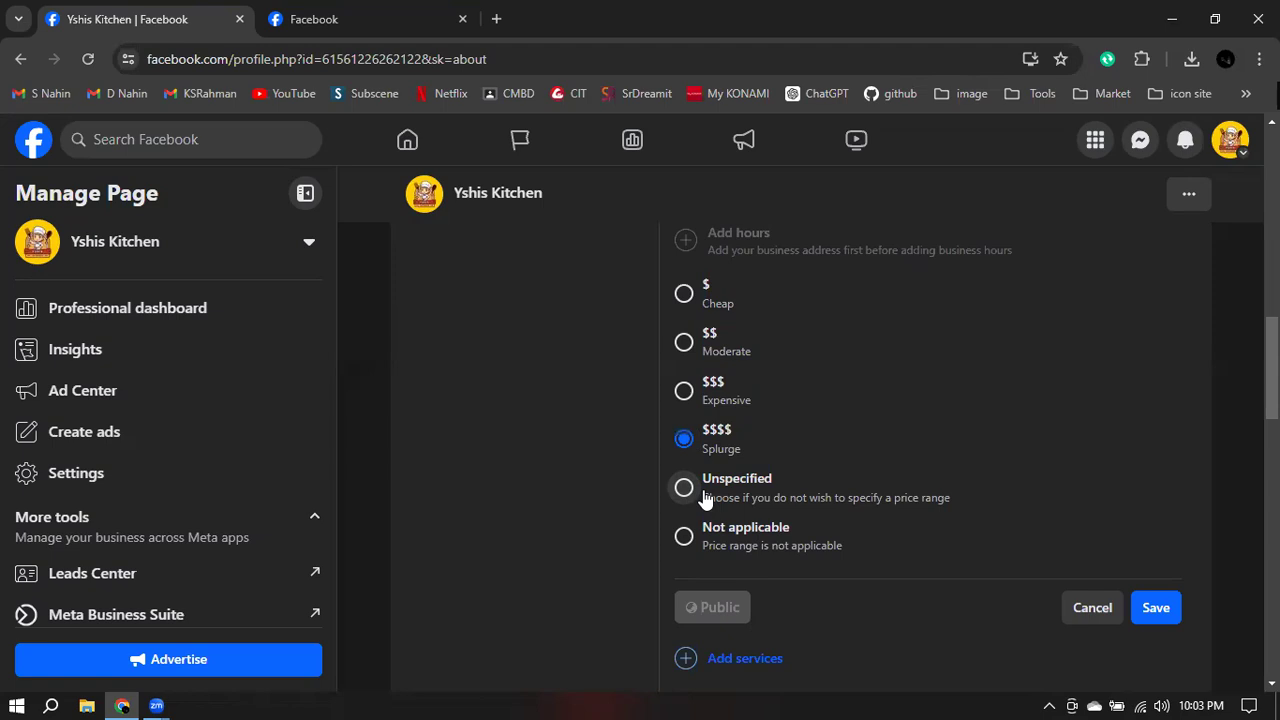
left_click(688, 346)
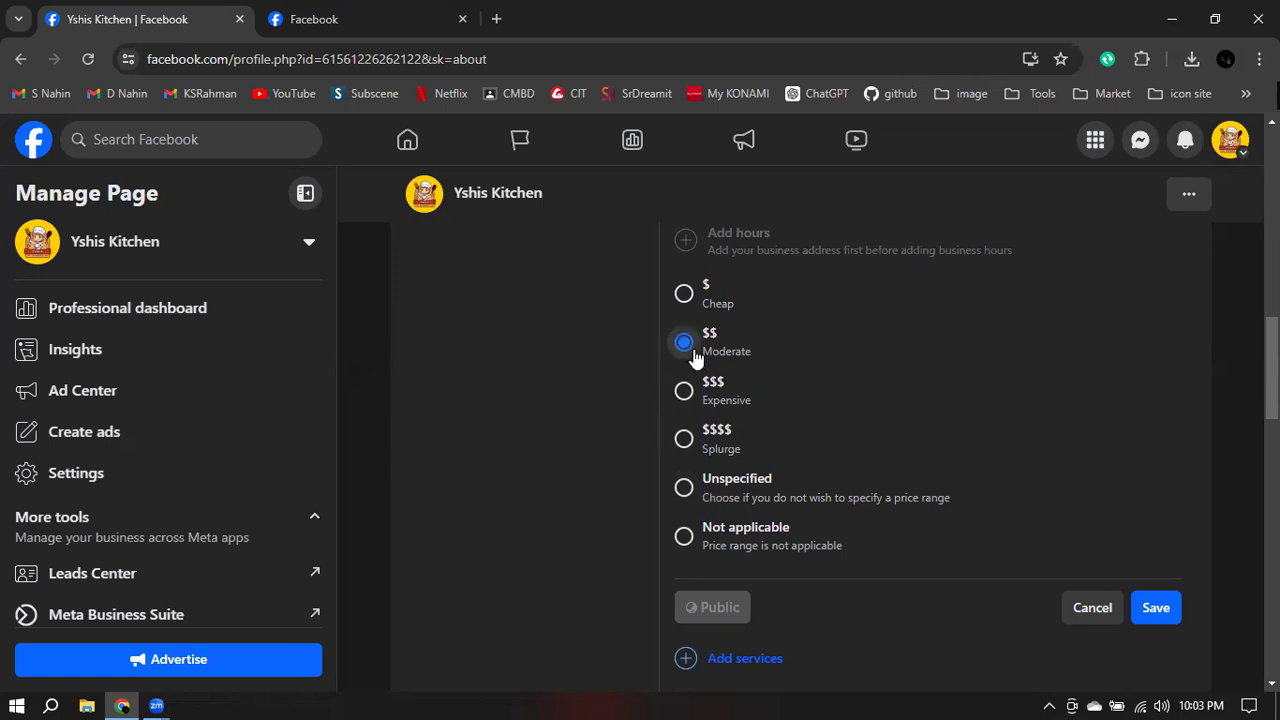
left_click(1155, 607)
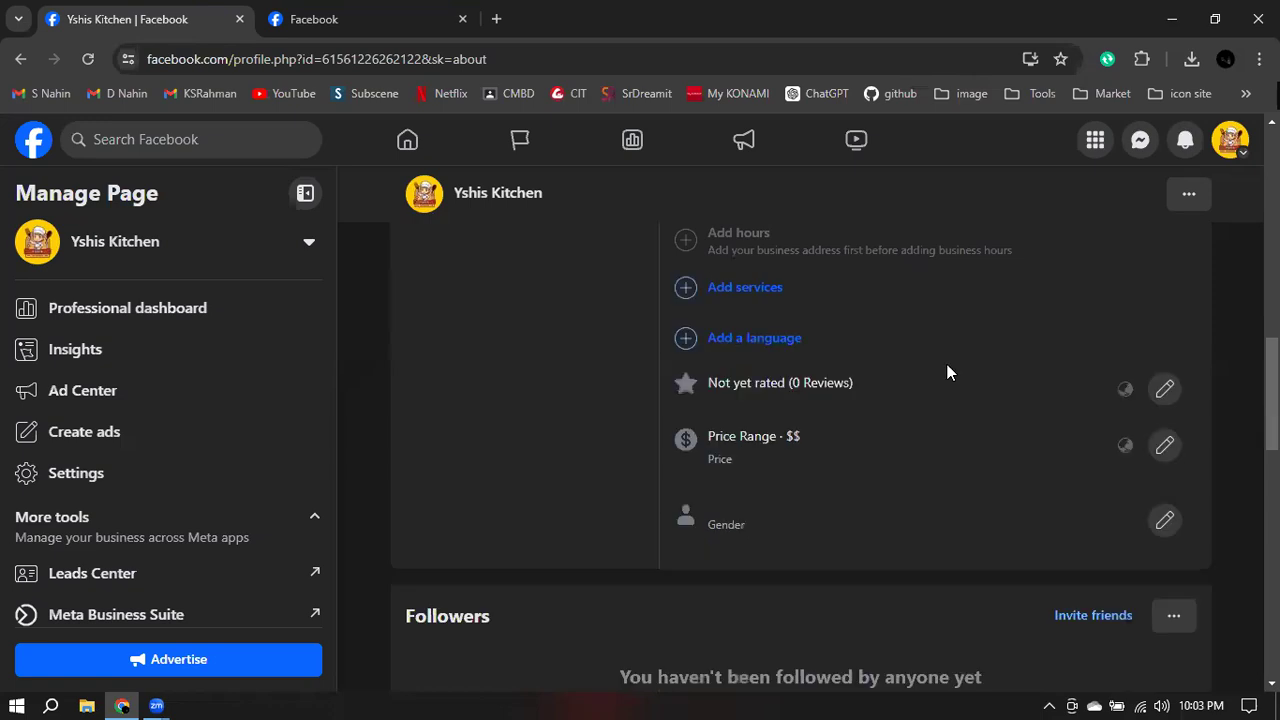
scroll(946, 368, "up", 1)
left_click(735, 388)
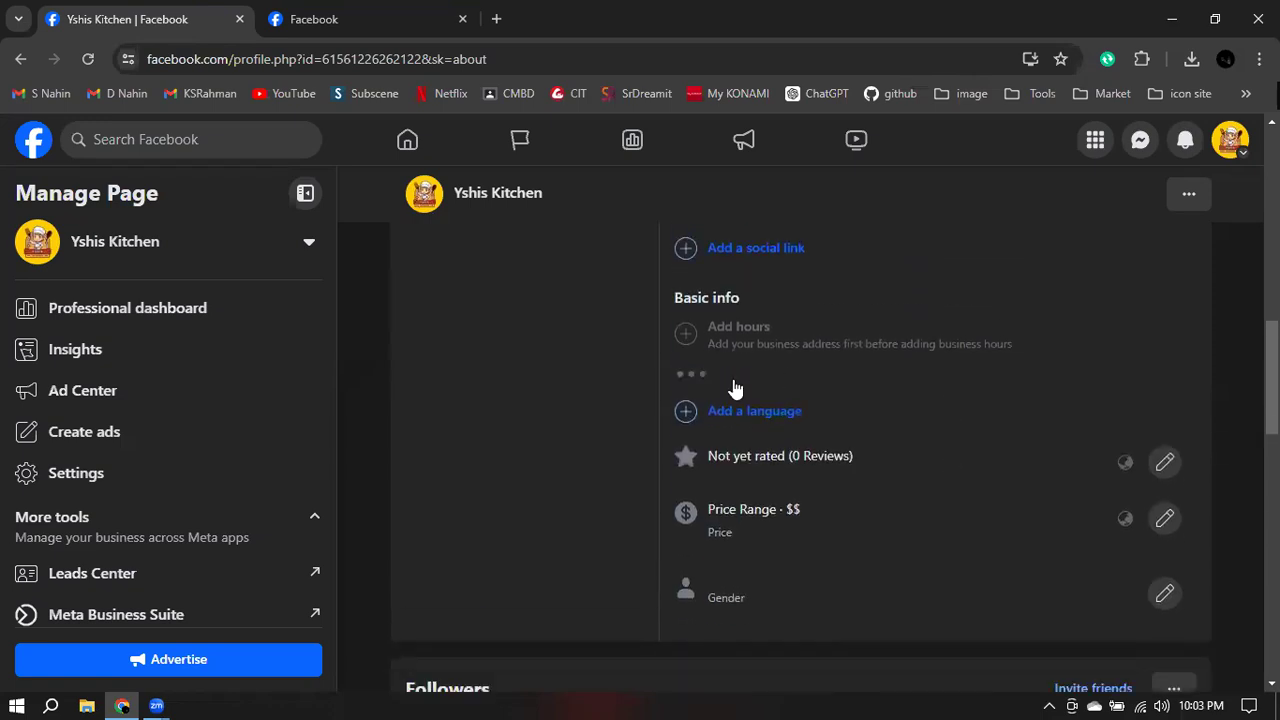
- Select Delivery and Outdoor seating as offered services and save them
scroll(778, 288, "down", 1)
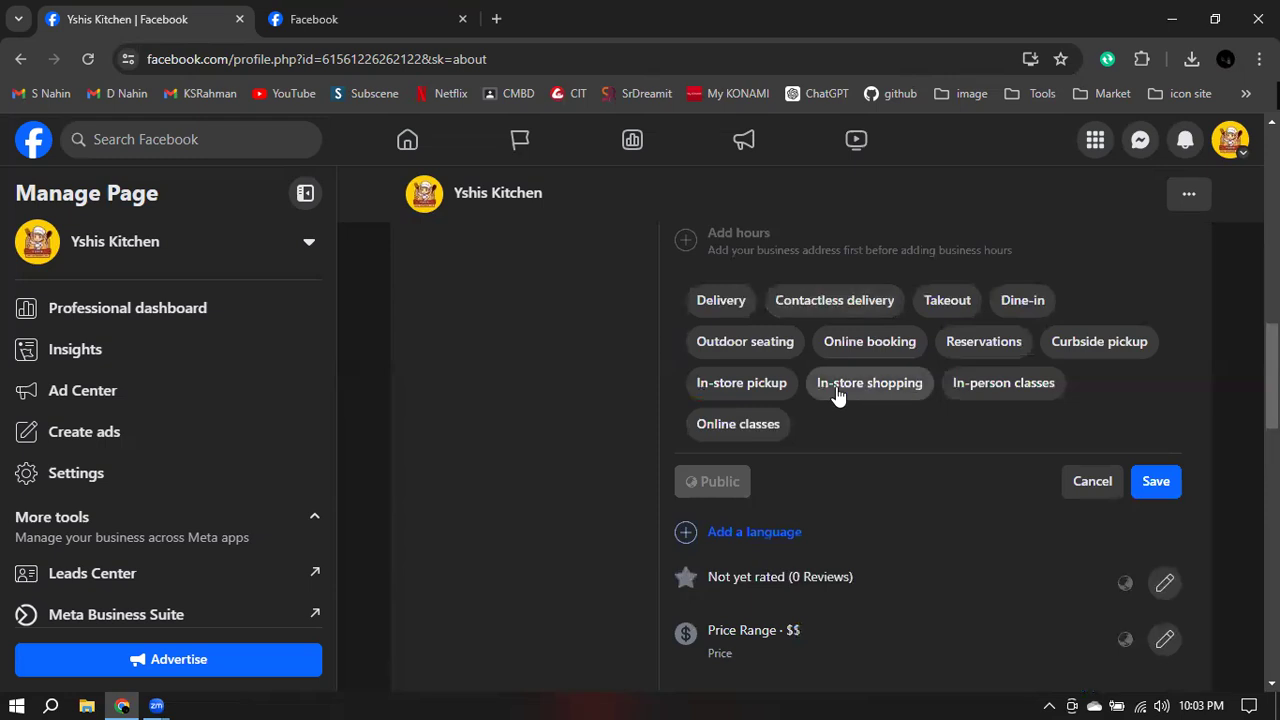
left_click(714, 303)
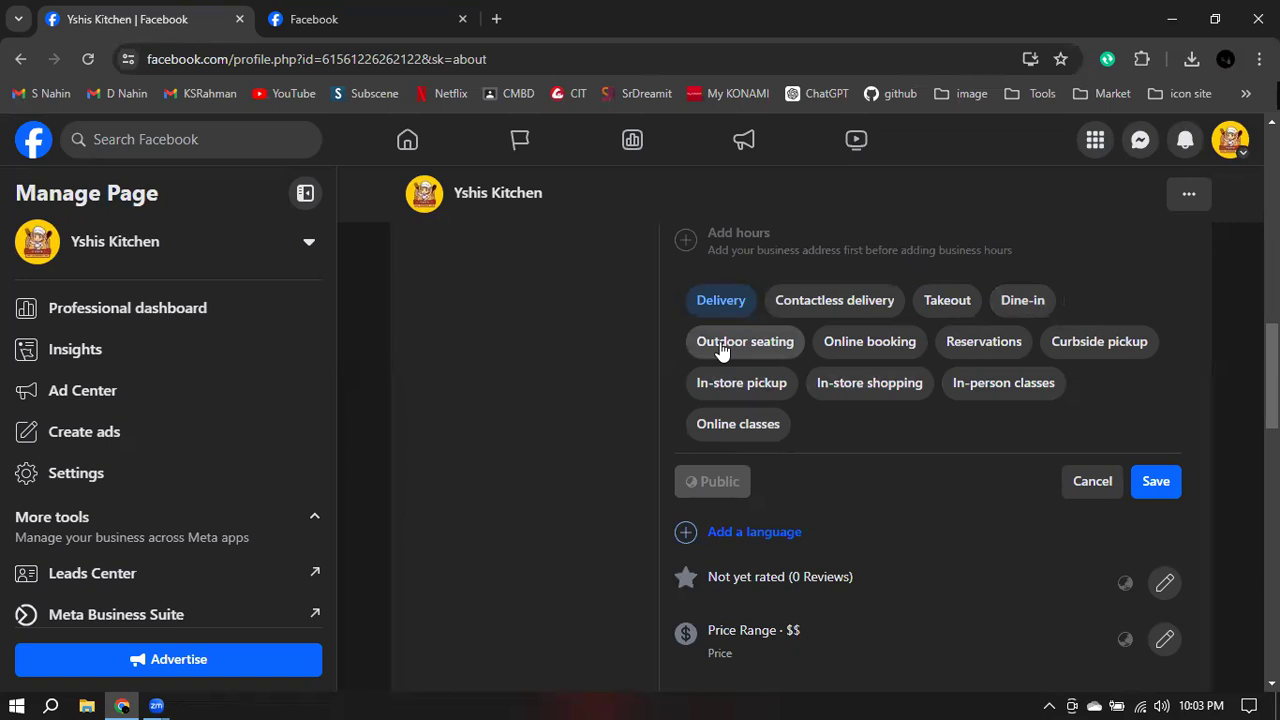
left_click(788, 348)
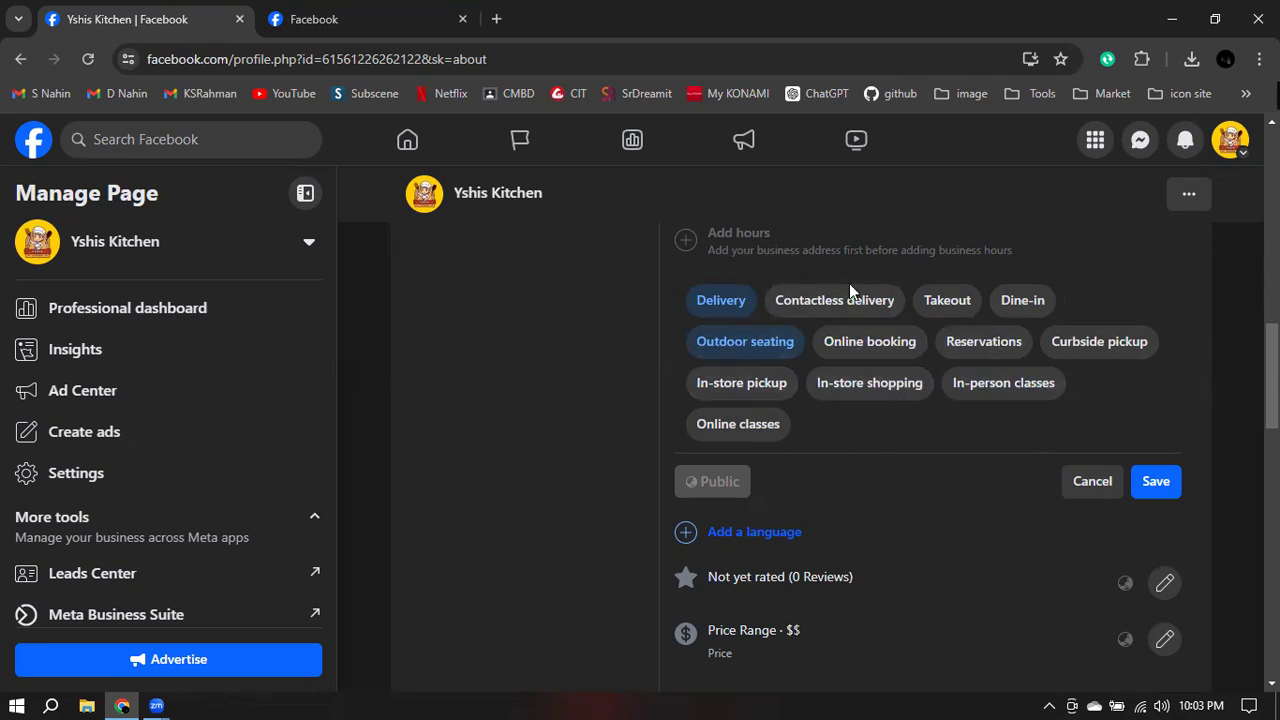
left_click(1150, 484)
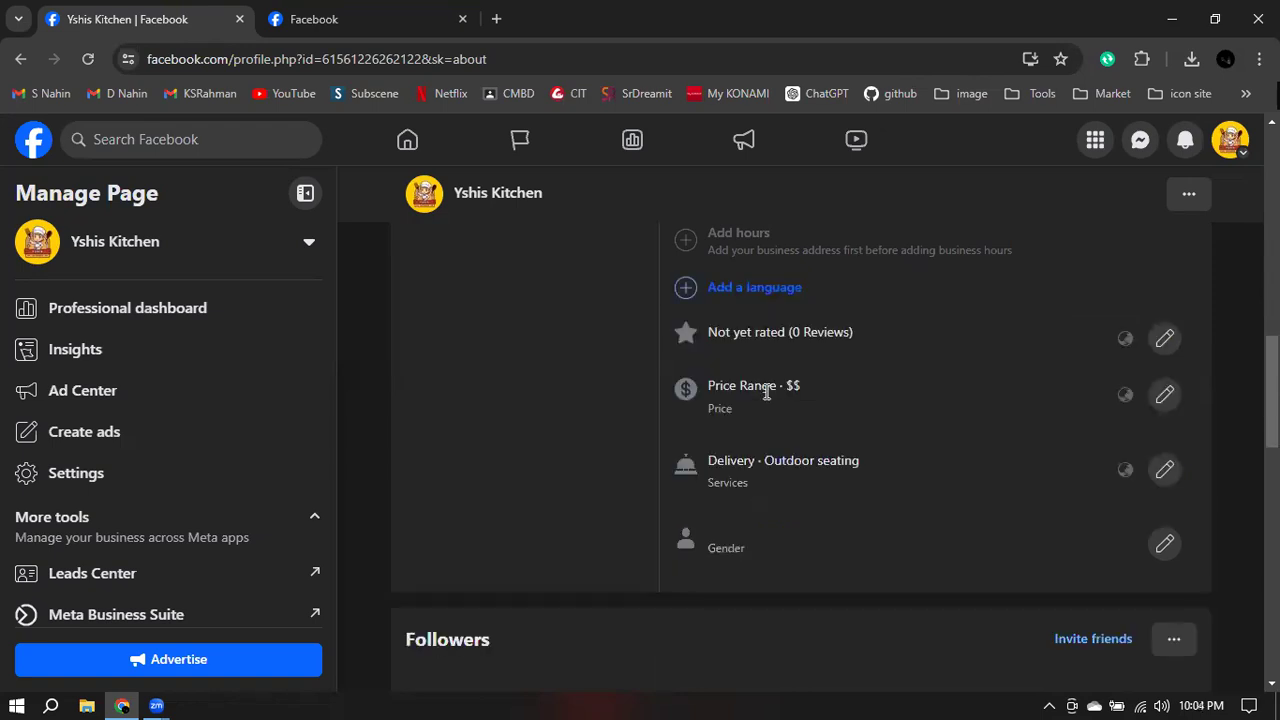
scroll(853, 366, "up", 1)
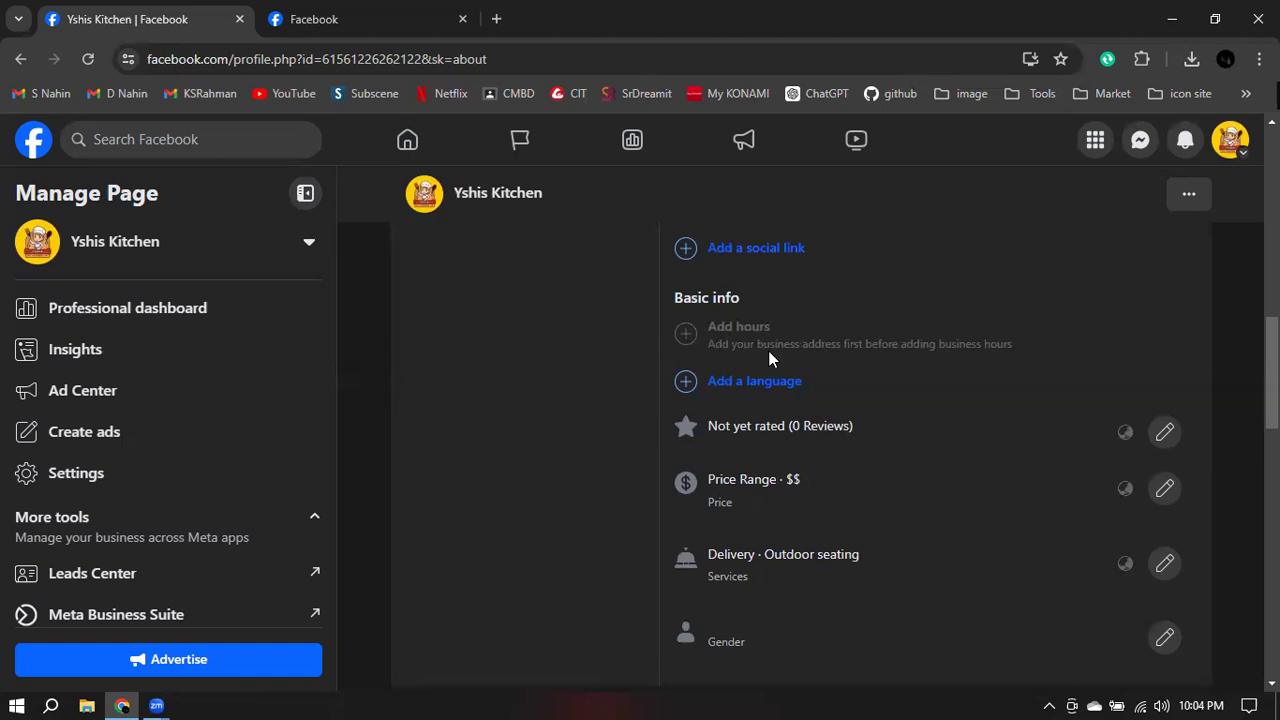
scroll(750, 356, "up", 10)
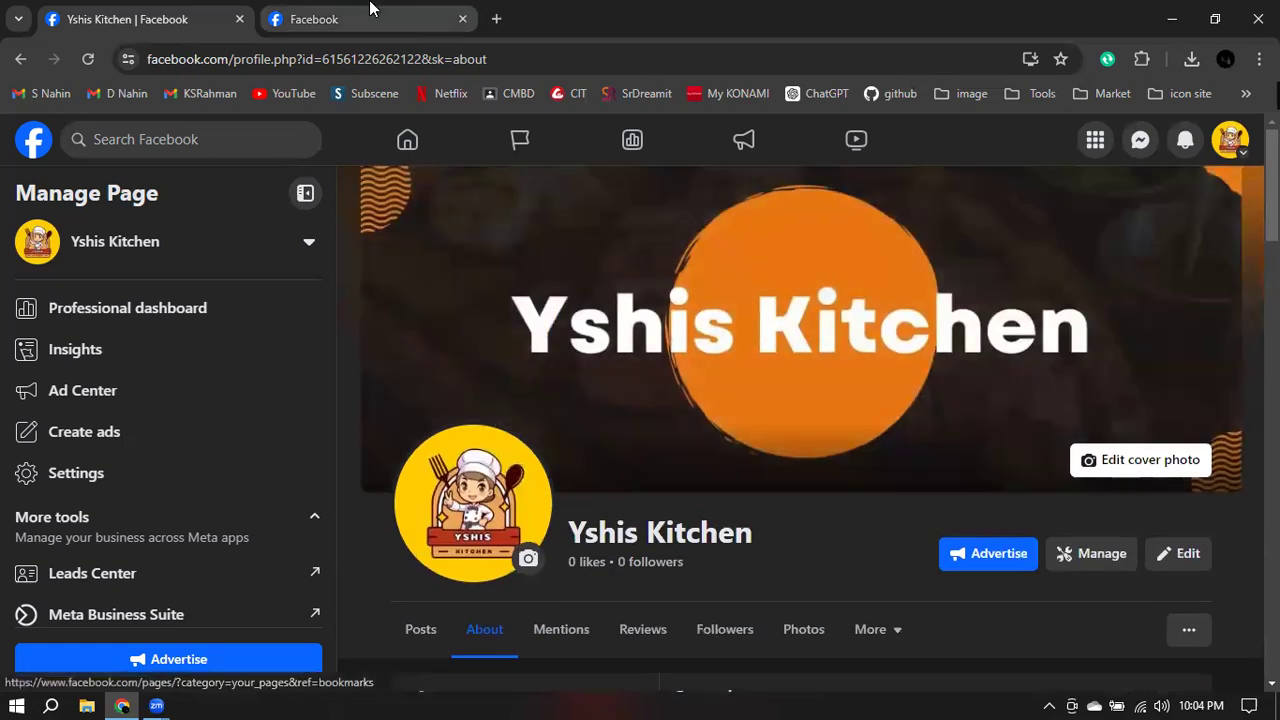
- Check the Nohali craft page's opening hours for reference, then close the hours details
left_click(370, 8)
scroll(607, 431, "down", 2)
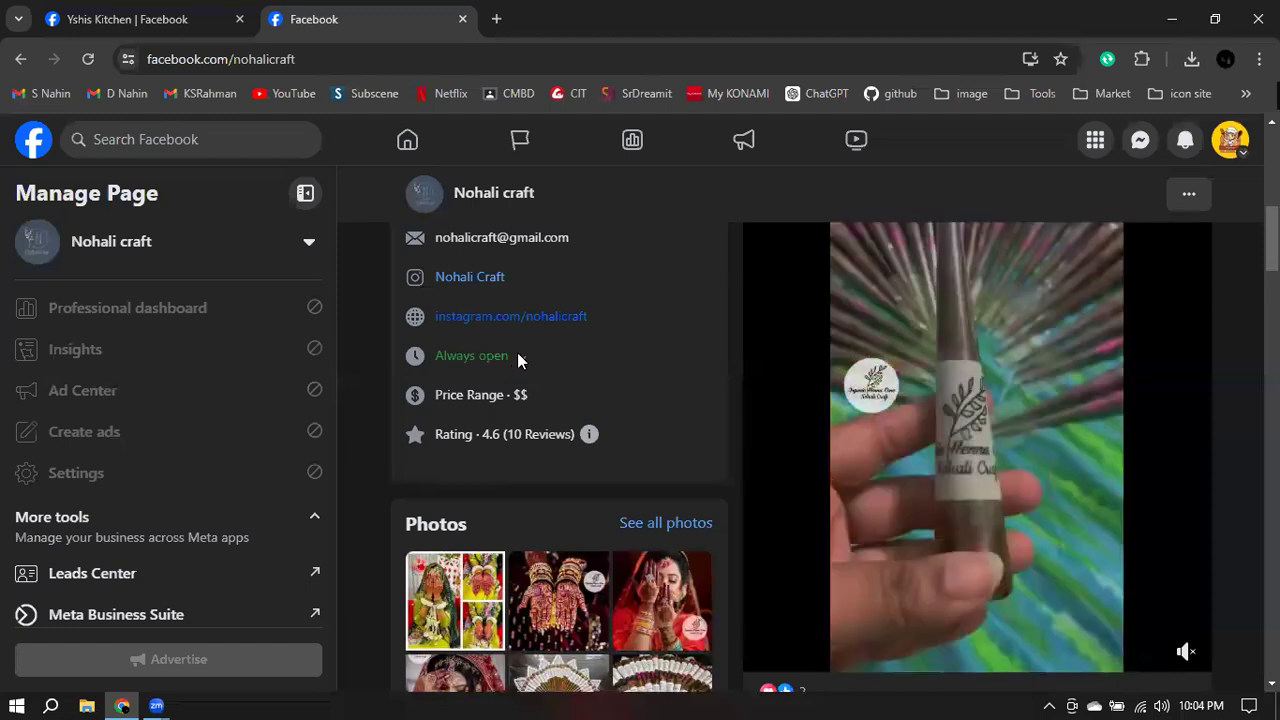
left_click(515, 356)
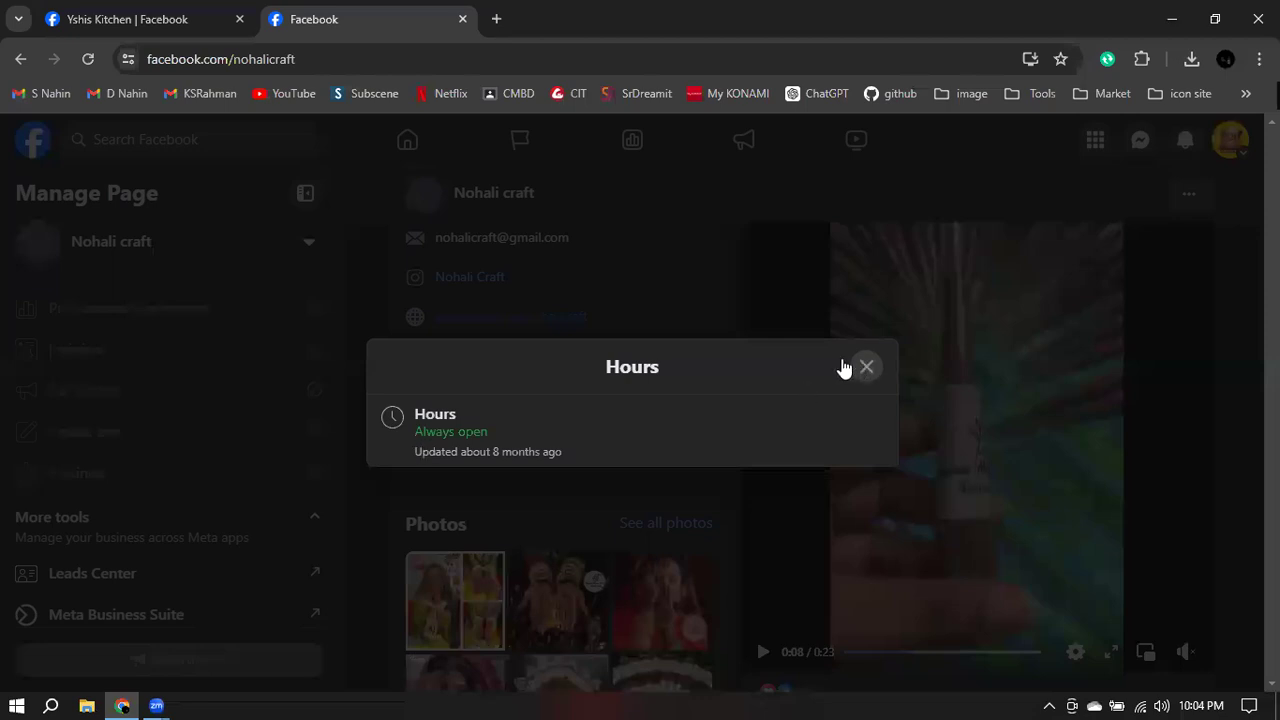
left_click(866, 367)
- Review Yshis Kitchen's categories, Dhaka service area, website, $$ price range and services
left_click(155, 12)
scroll(735, 435, "down", 4)
scroll(562, 398, "down", 2)
scroll(640, 390, "up", 2)
scroll(700, 378, "down", 1)
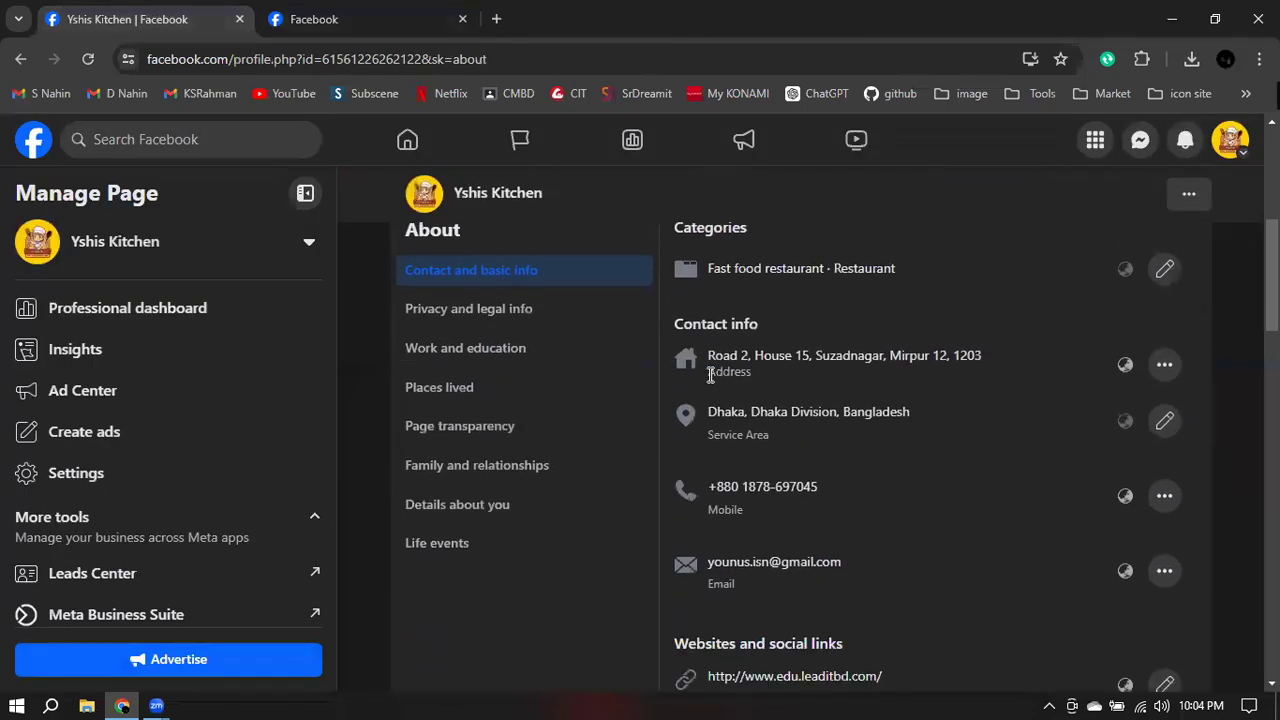
scroll(731, 377, "down", 5)
scroll(820, 377, "down", 2)
scroll(820, 374, "up", 4)
scroll(820, 437, "down", 1)
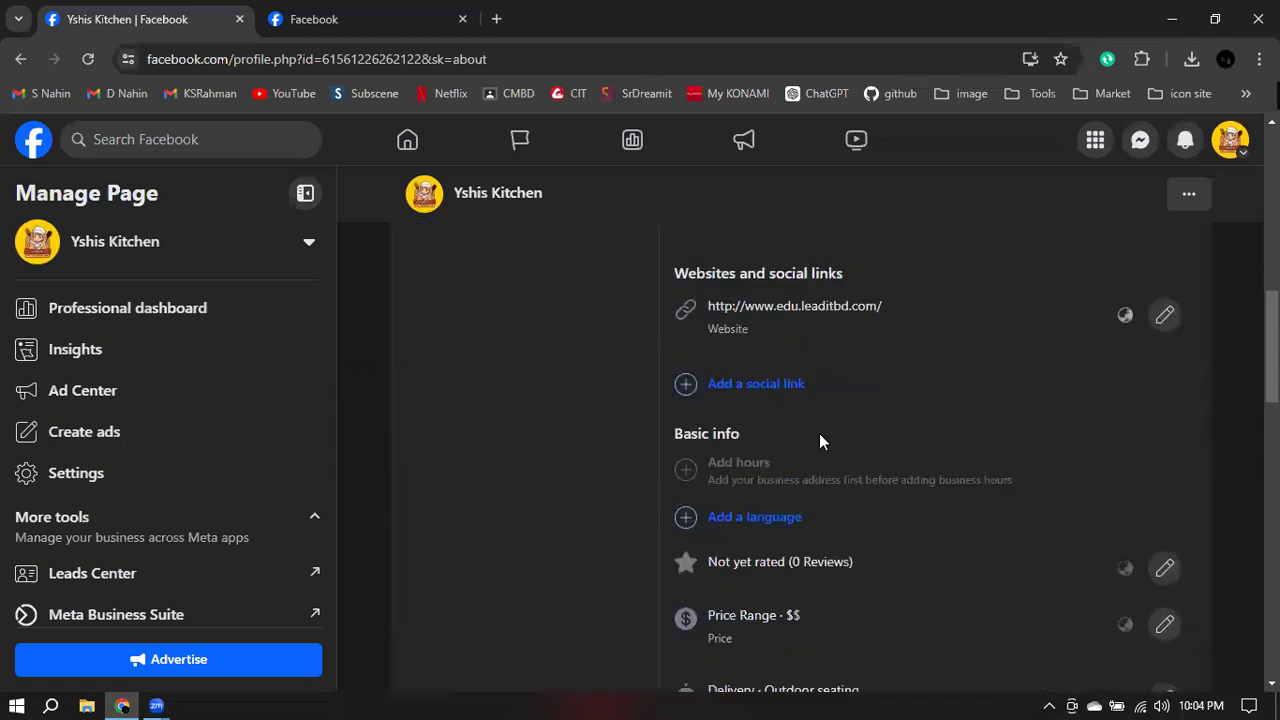
scroll(822, 440, "down", 1)
scroll(850, 436, "down", 2)
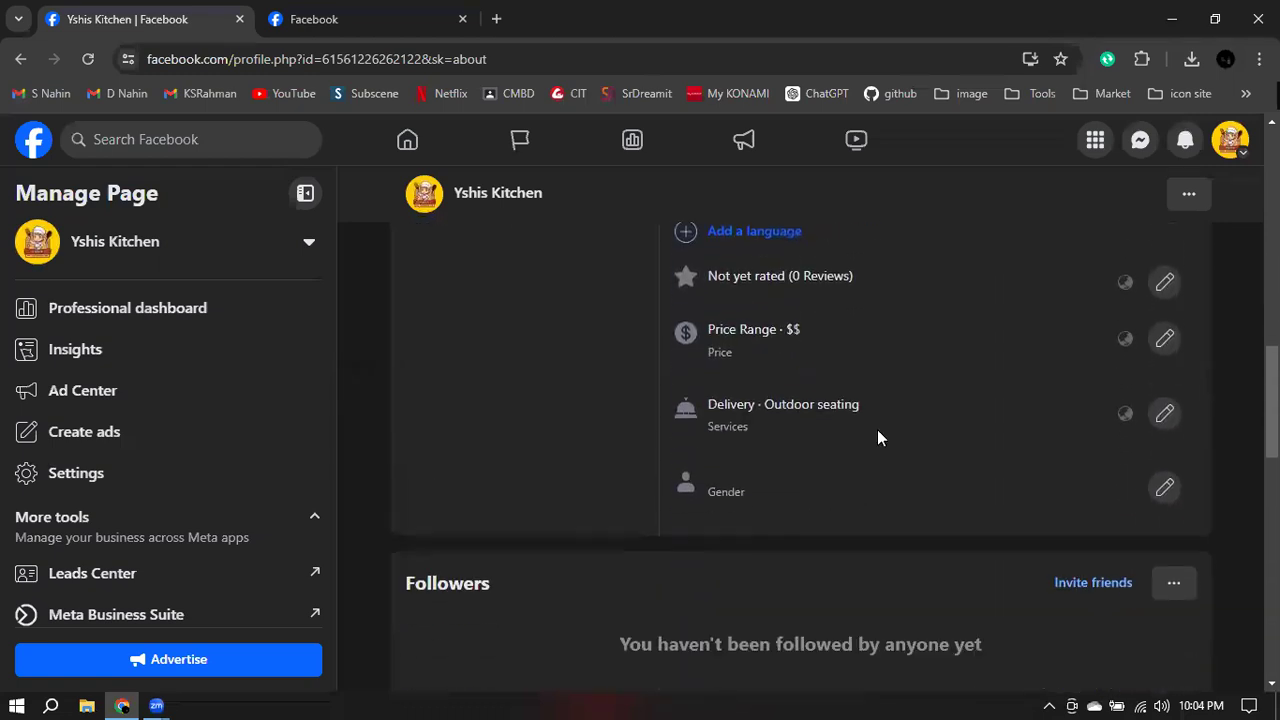
scroll(877, 448, "down", 2)
scroll(877, 448, "up", 10)
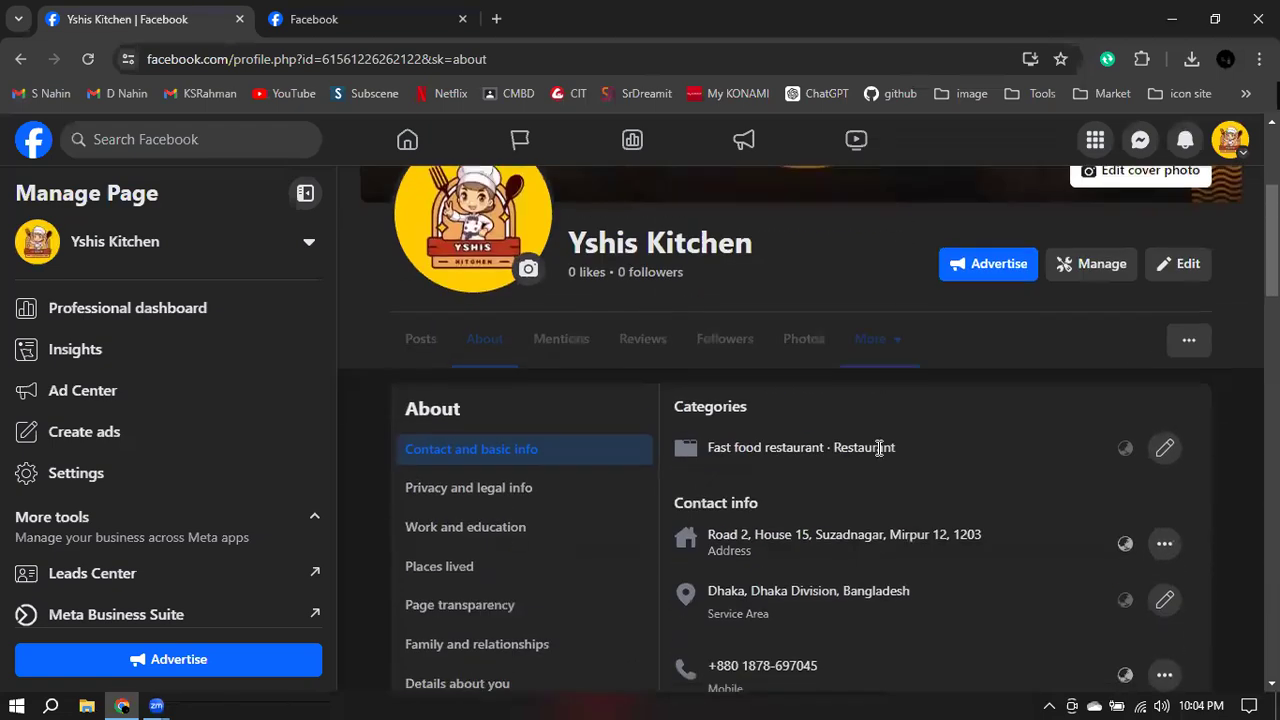
scroll(700, 400, "down", 2)
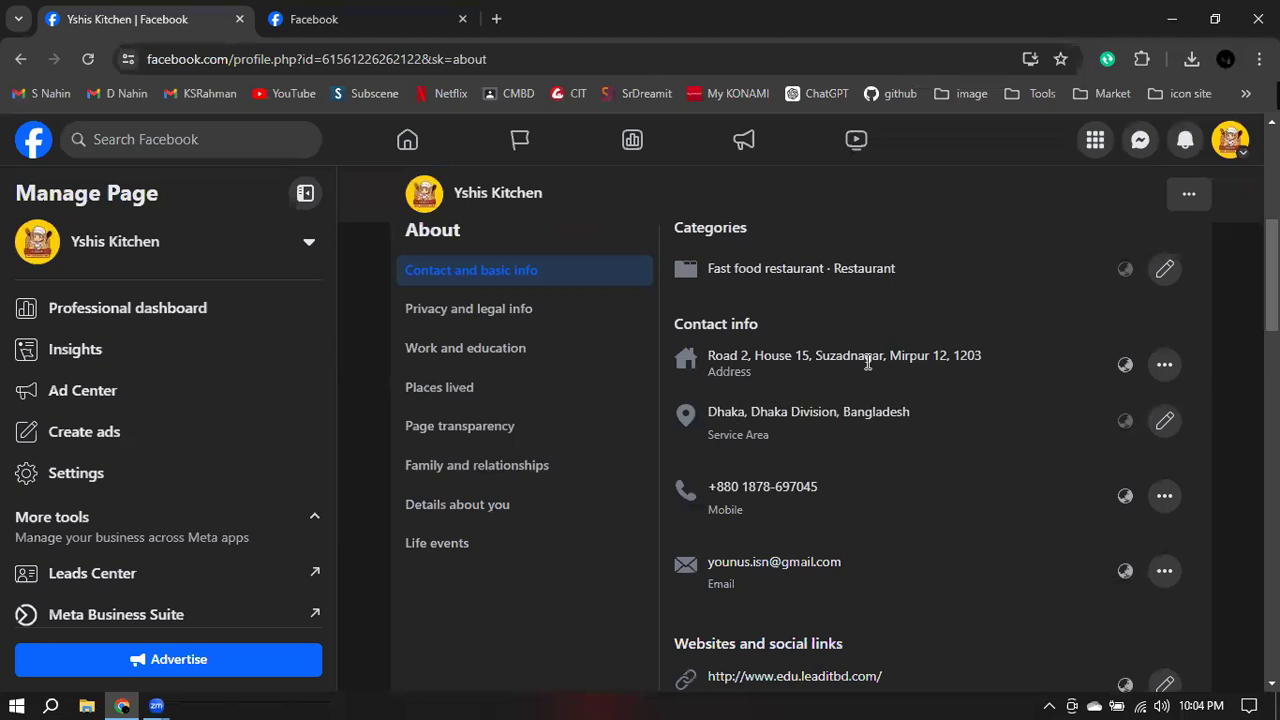
- Edit the page address to set the city to Dhaka, Bangladesh, and save it
left_click(1165, 368)
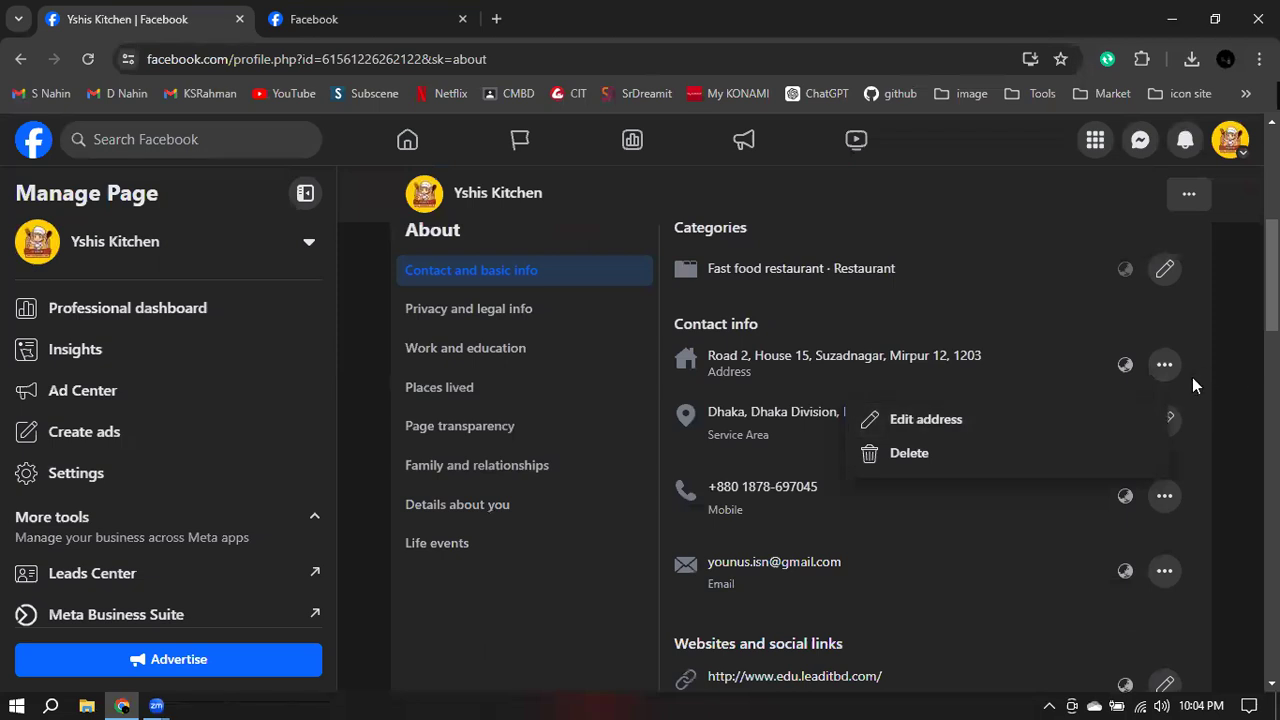
left_click(919, 422)
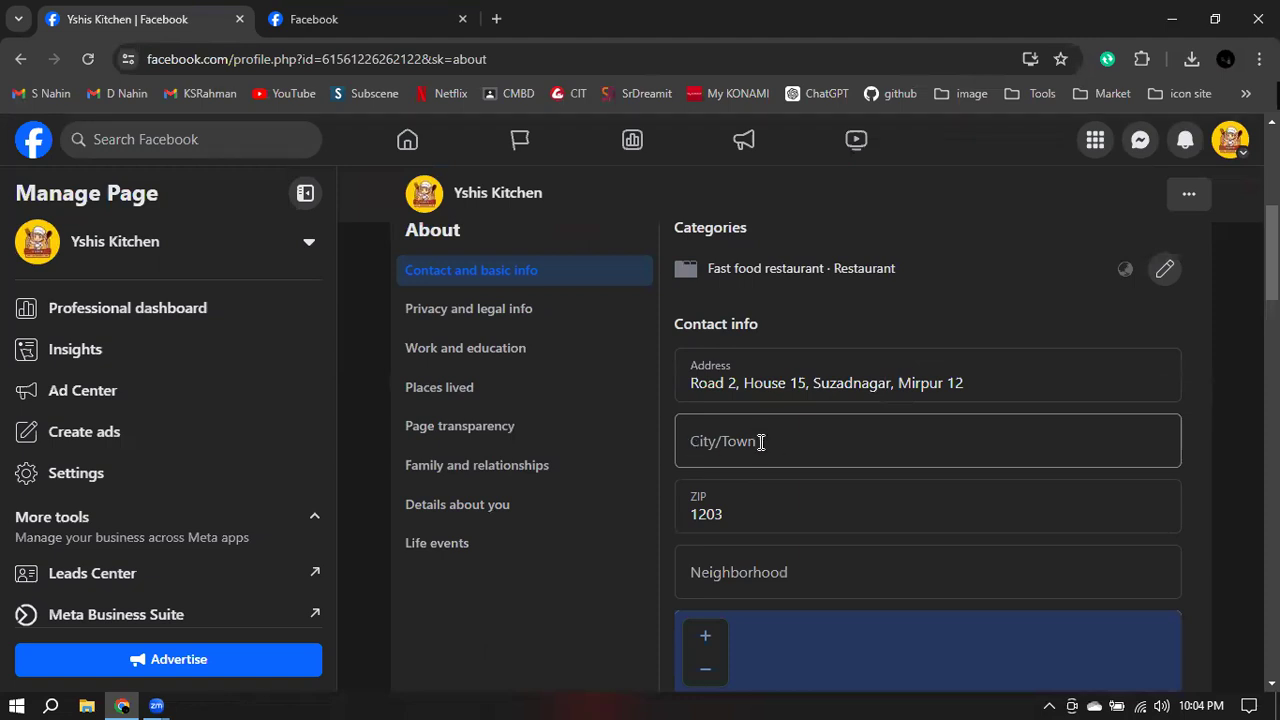
left_click(790, 446)
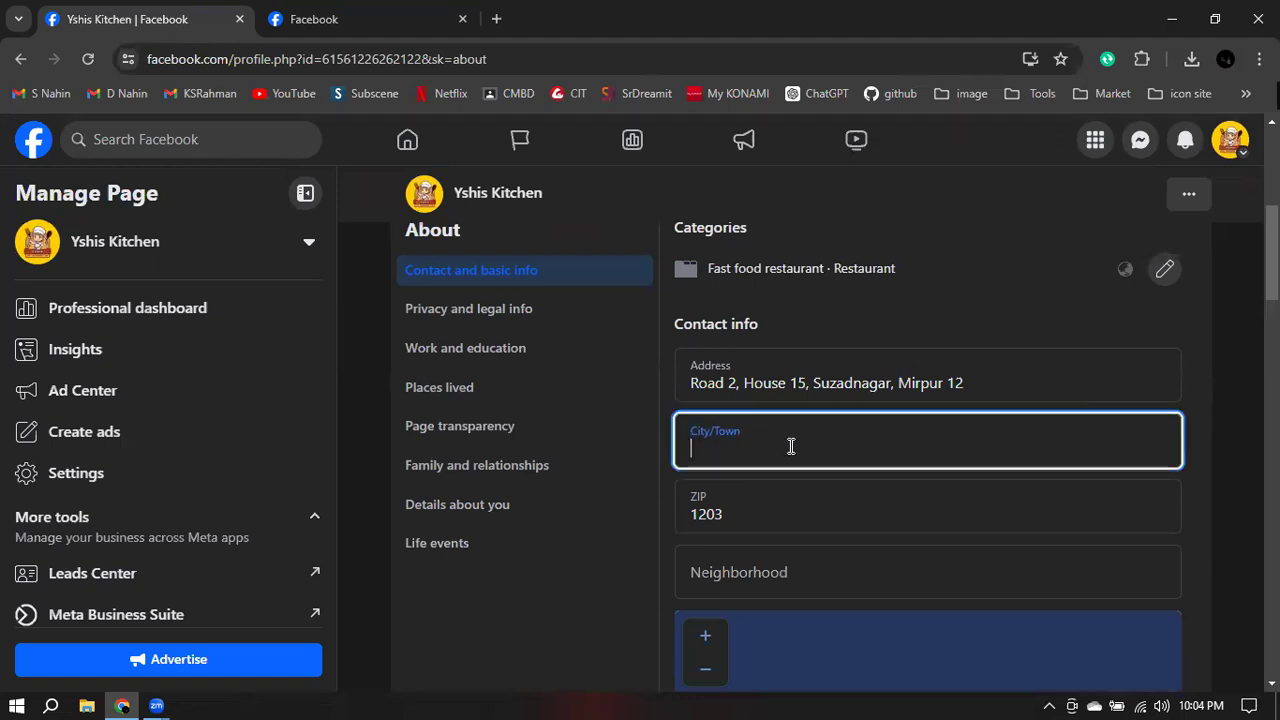
type("Dha")
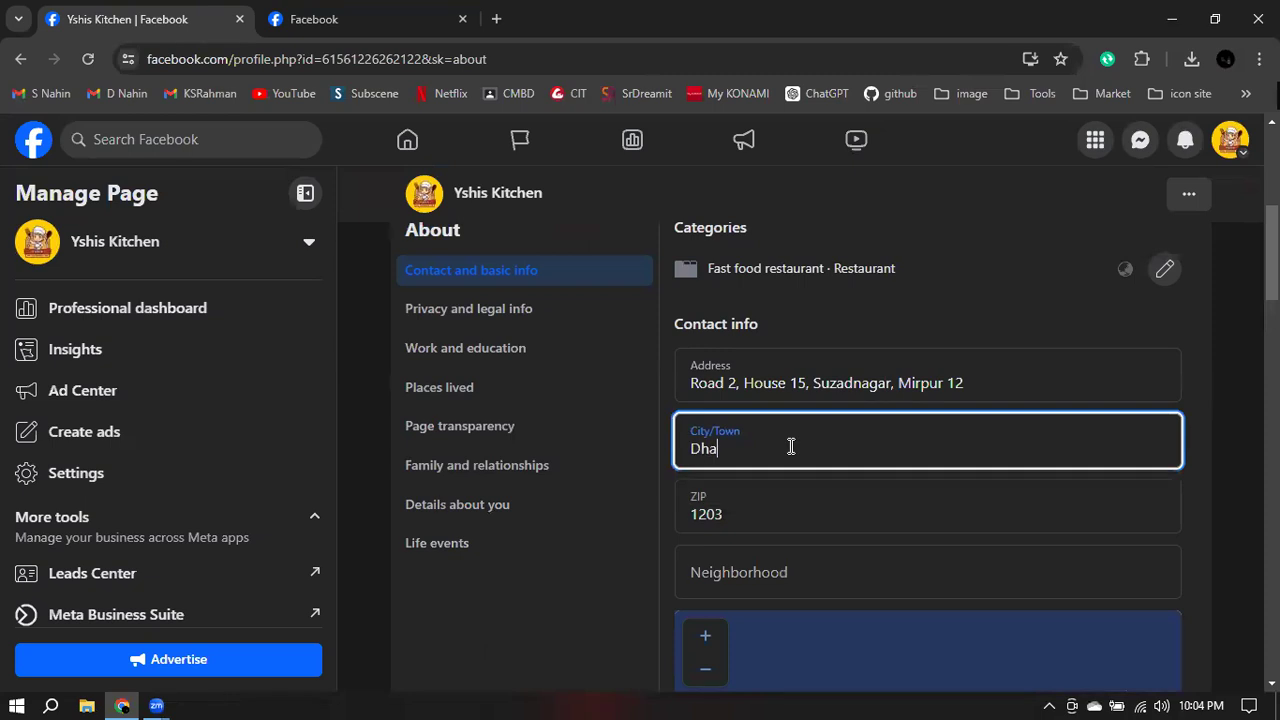
type("ka")
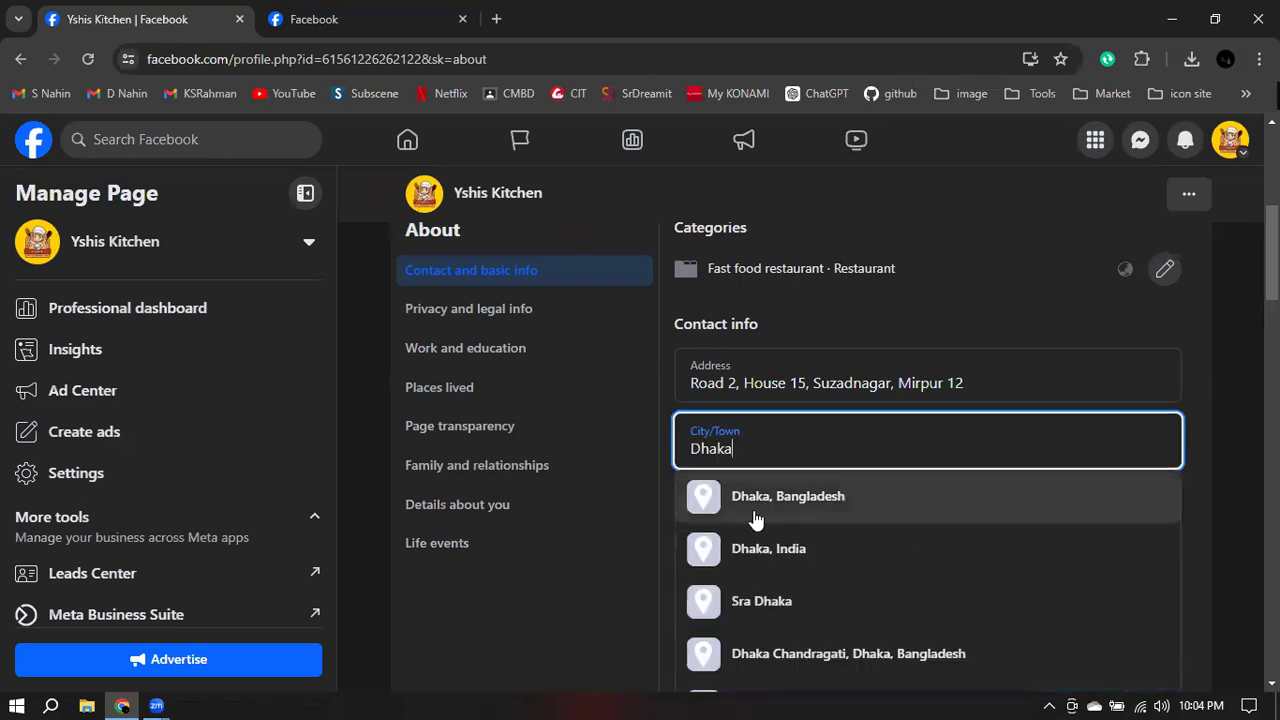
left_click(843, 505)
scroll(843, 480, "down", 2)
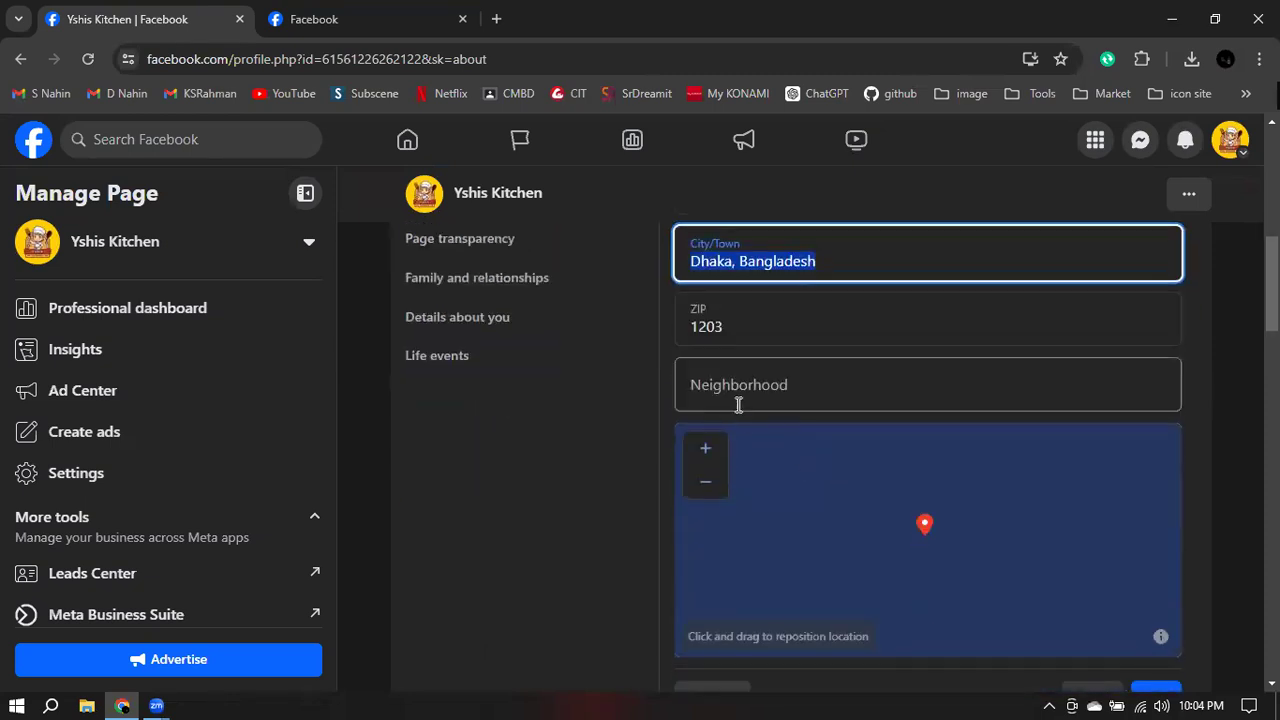
scroll(1130, 421, "down", 2)
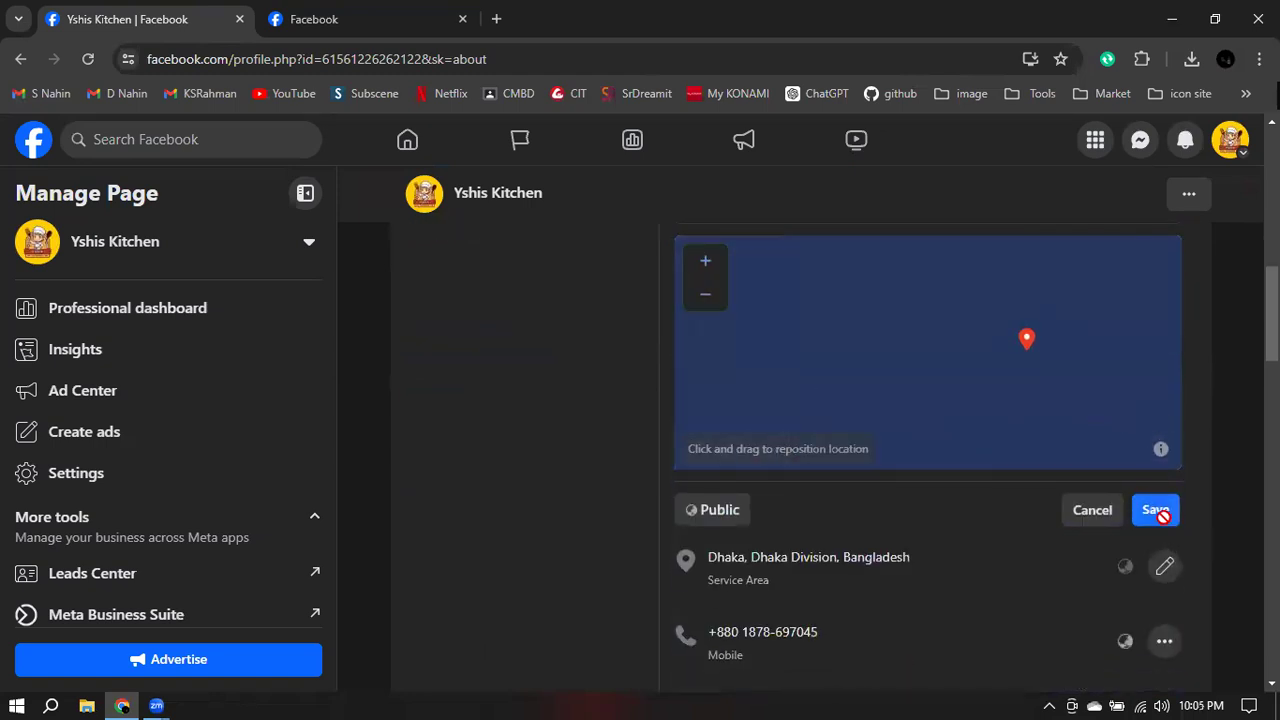
left_click(1157, 514)
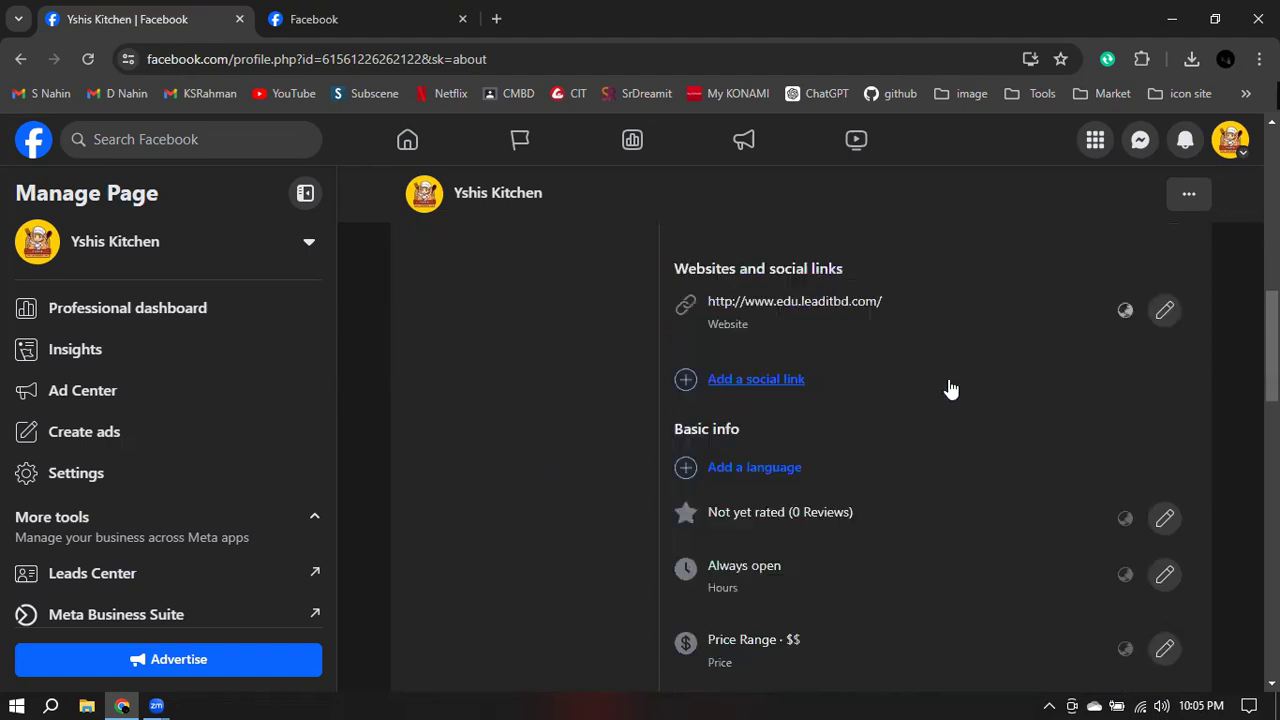
scroll(960, 414, "down", 1)
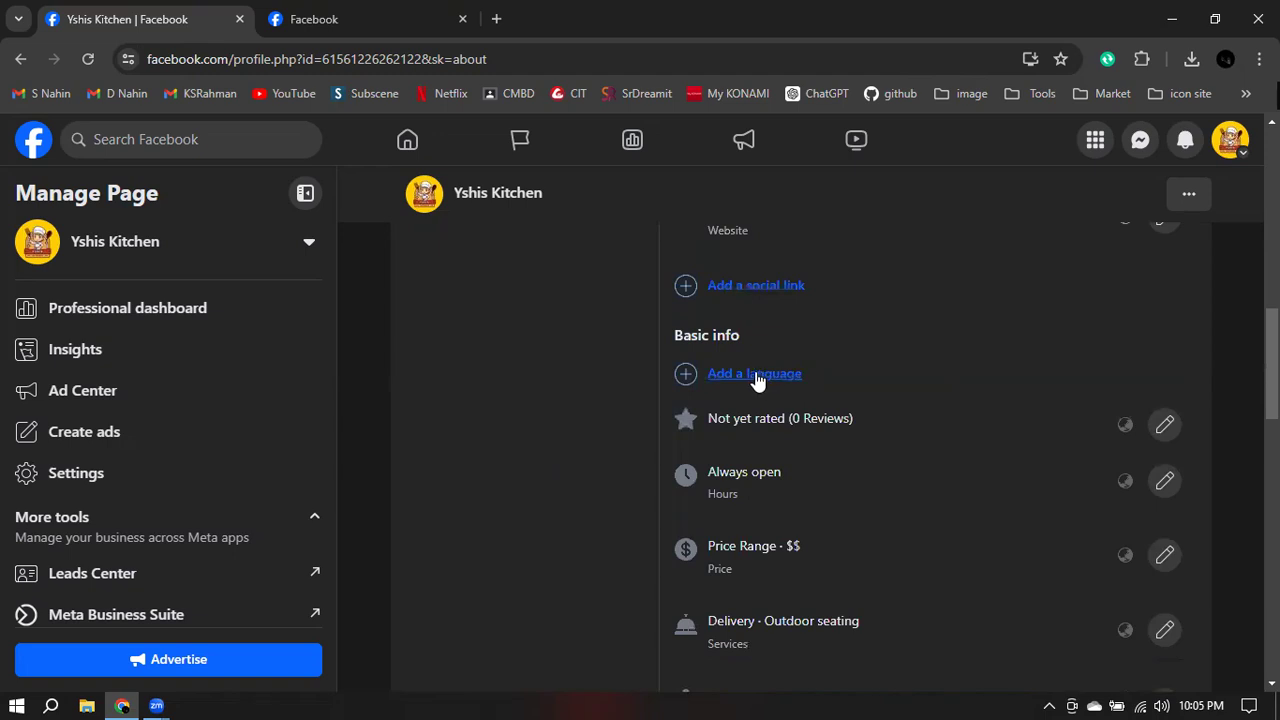
scroll(760, 380, "down", 3)
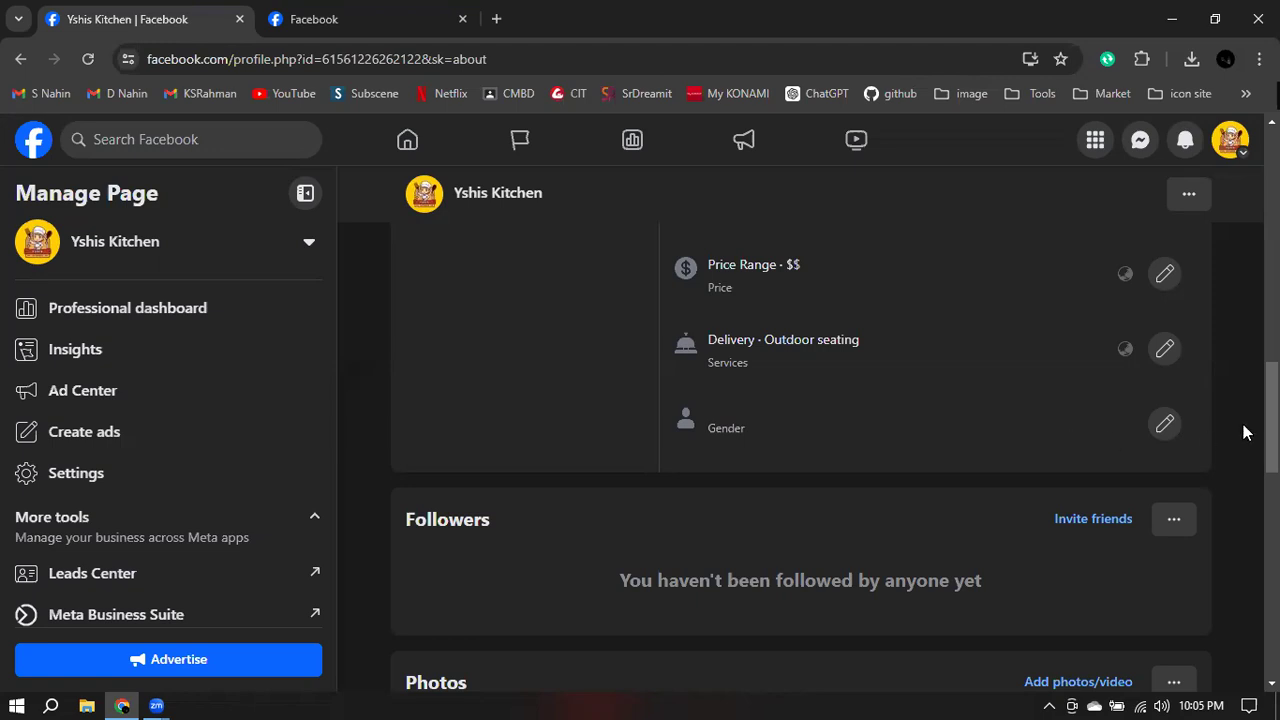
left_click(1164, 424)
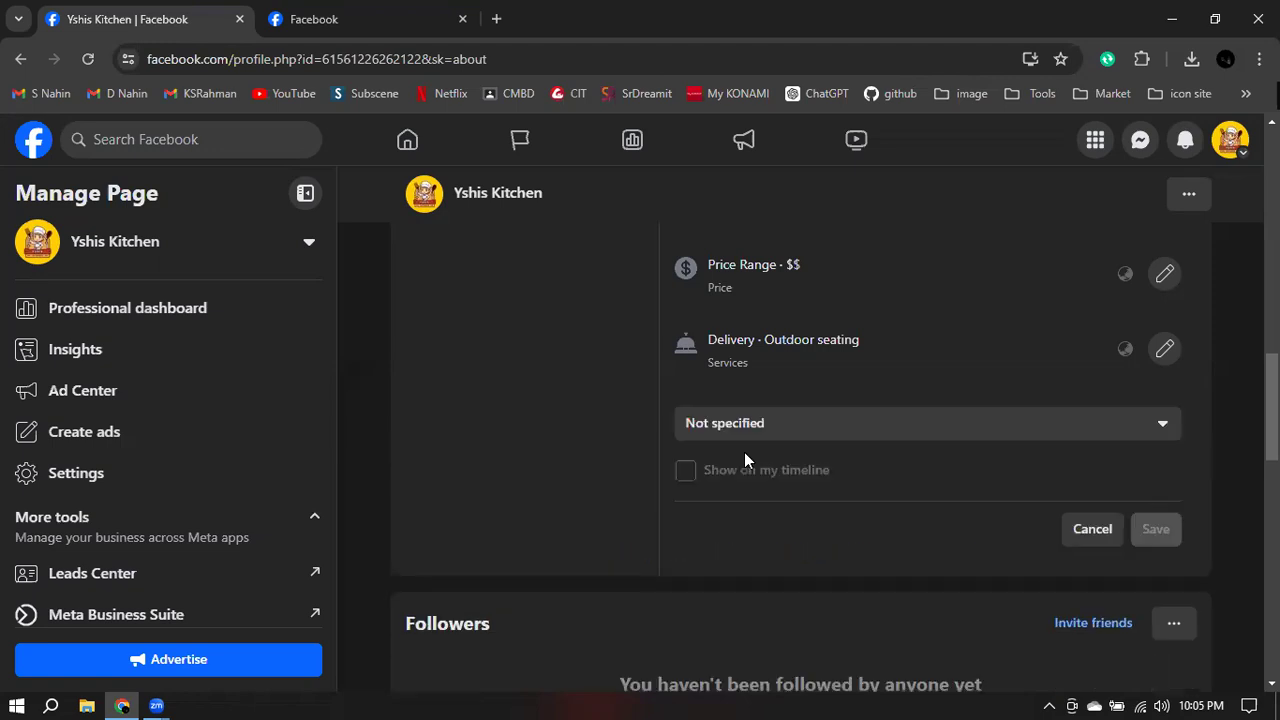
left_click(810, 437)
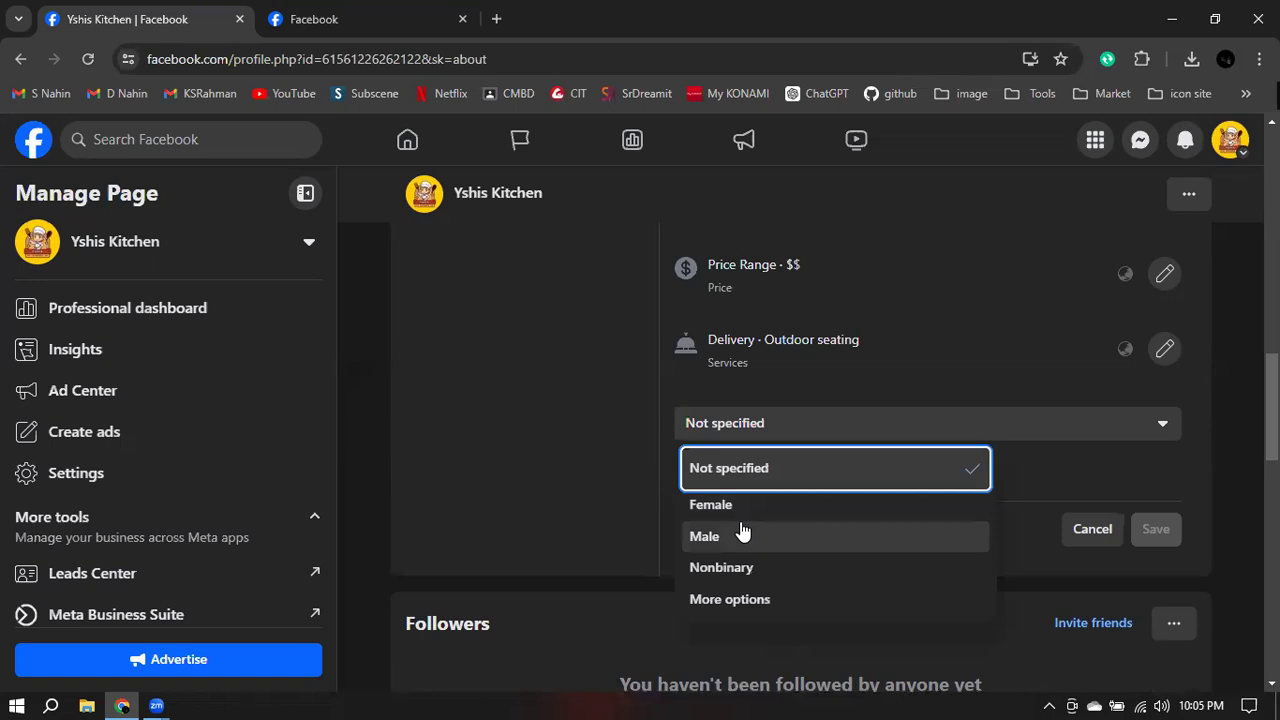
scroll(815, 610, "down", 1)
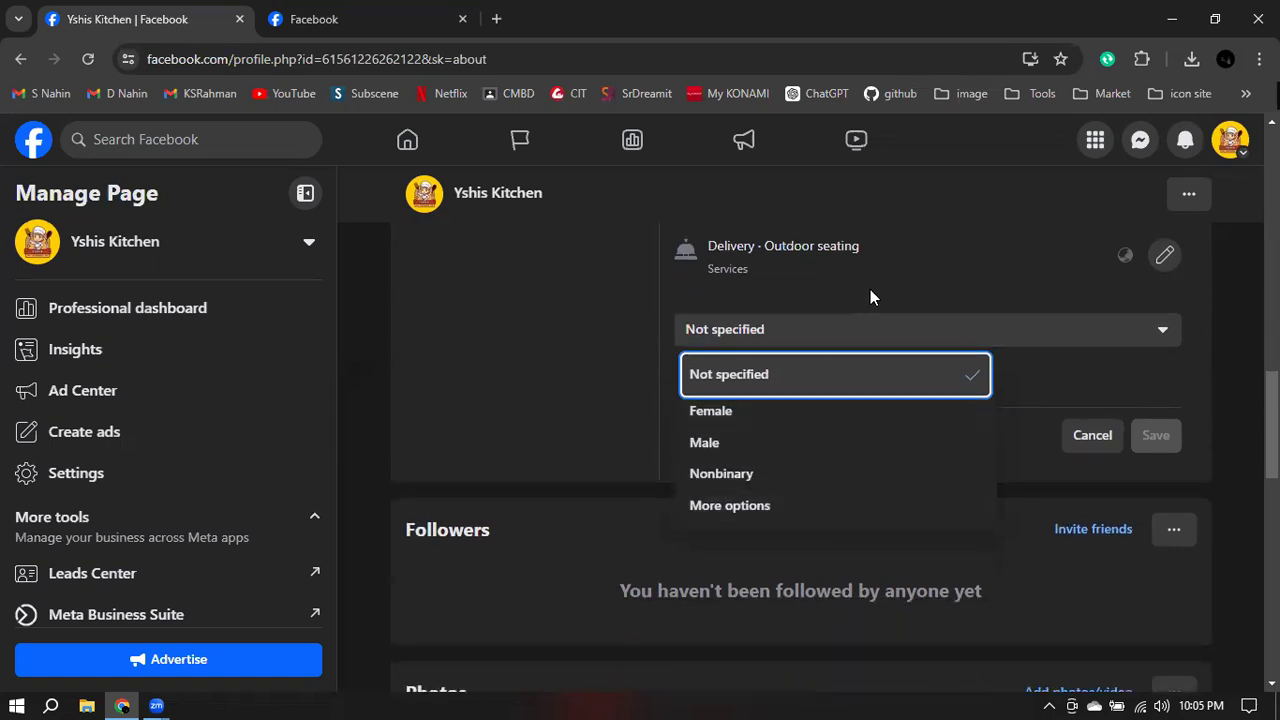
left_click(993, 285)
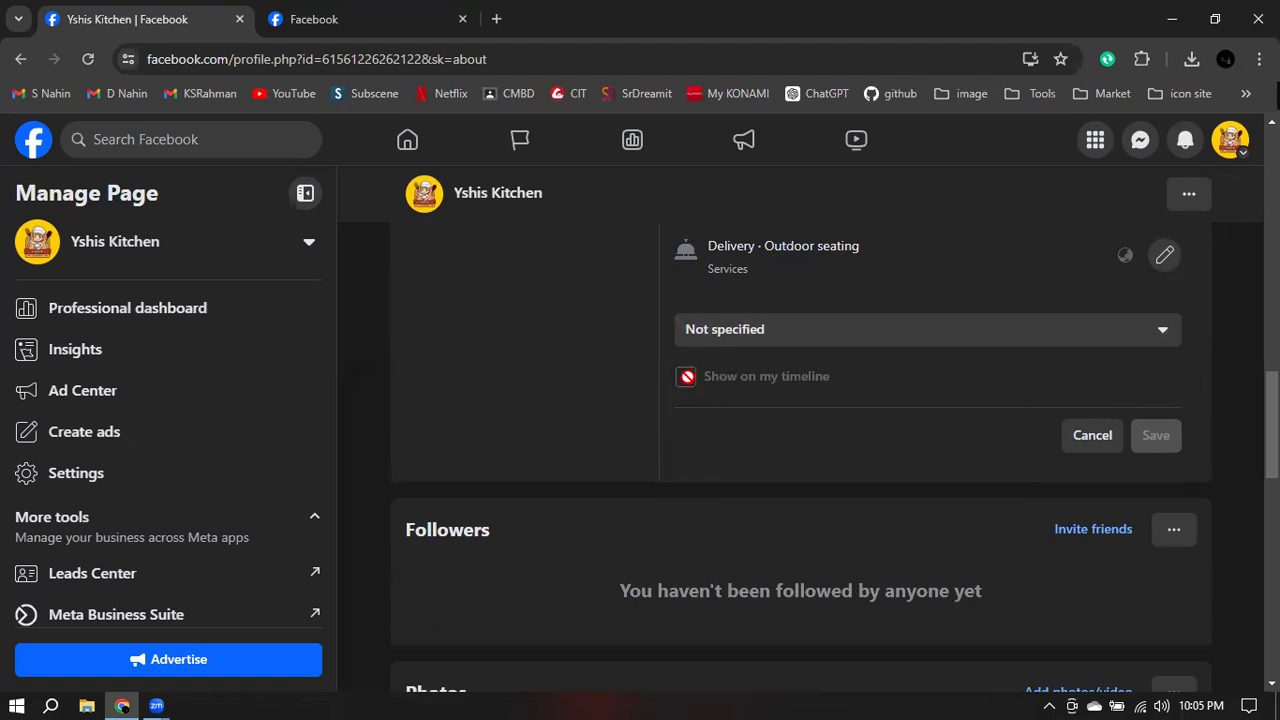
left_click(1090, 437)
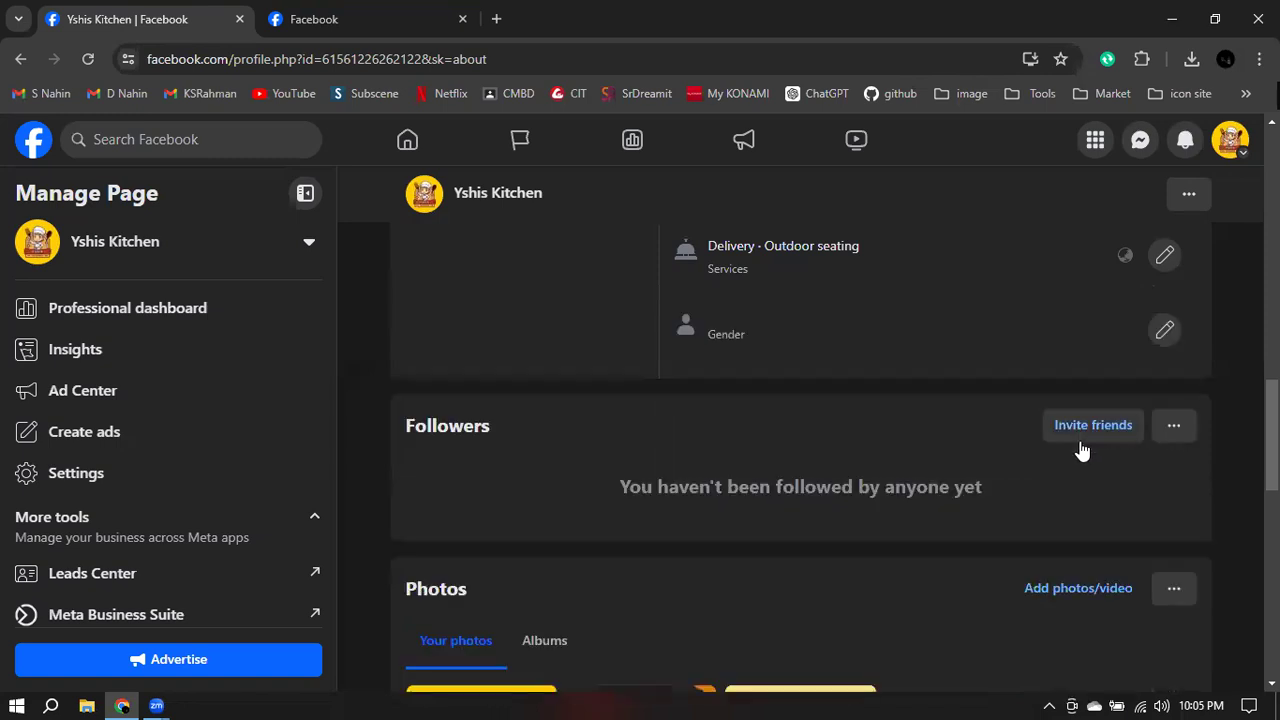
scroll(843, 393, "up", 5)
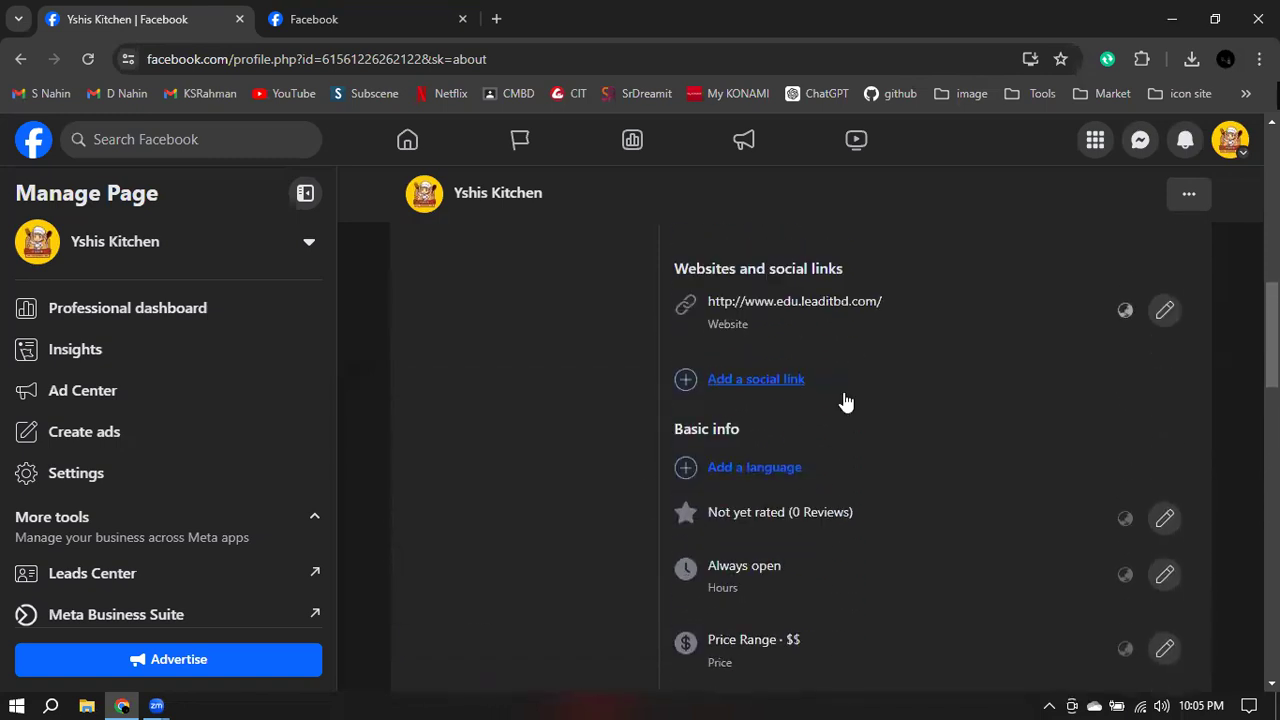
scroll(845, 403, "up", 5)
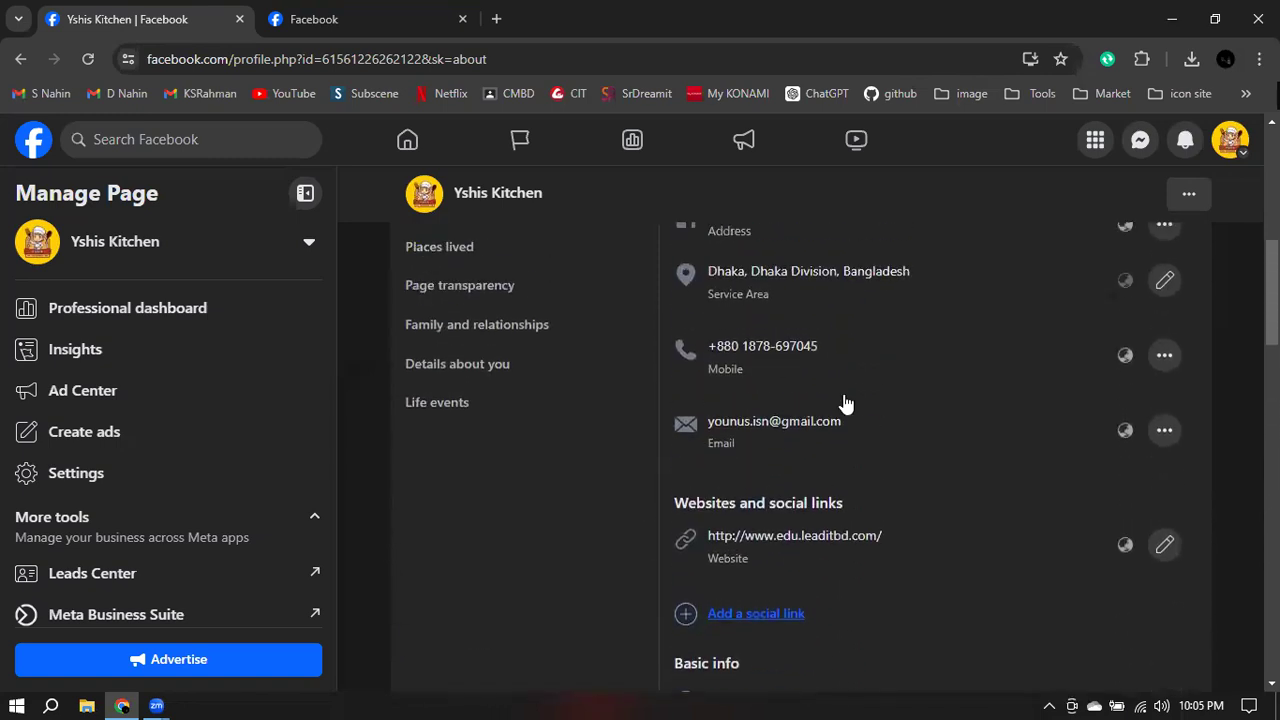
scroll(975, 443, "up", 2)
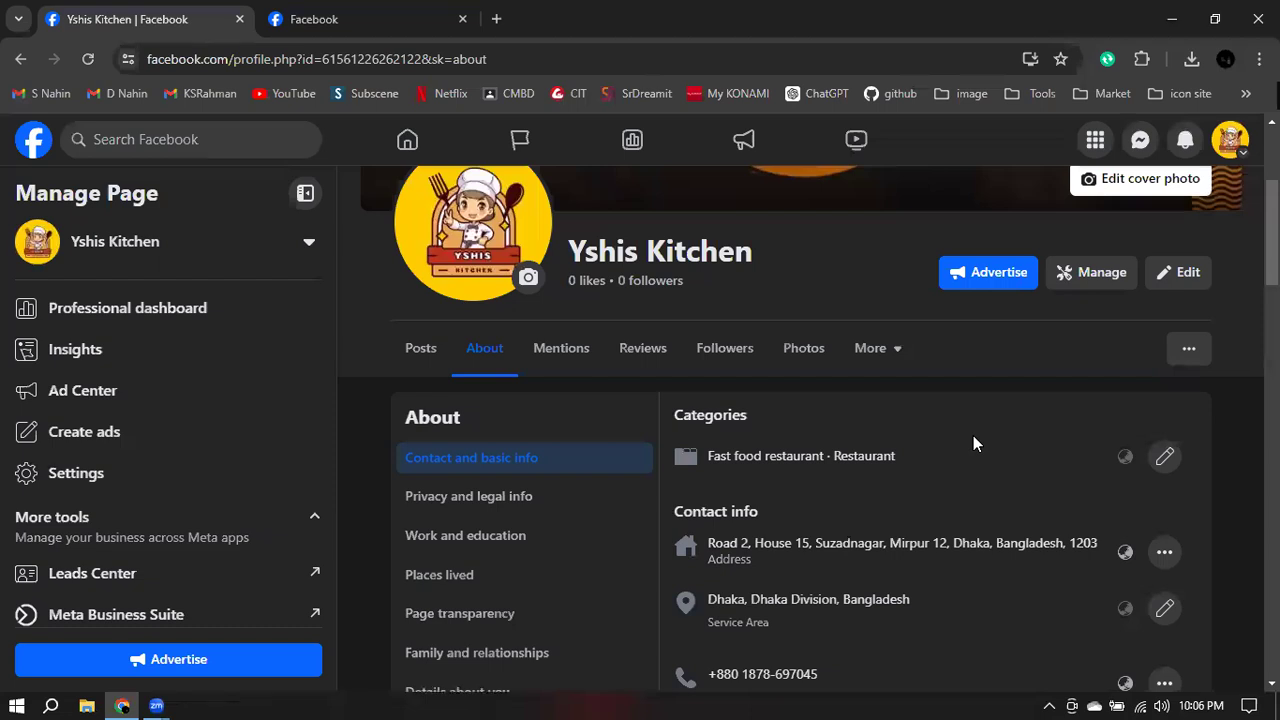
- Open the Privacy and legal info section from the About sidebar
left_click(445, 505)
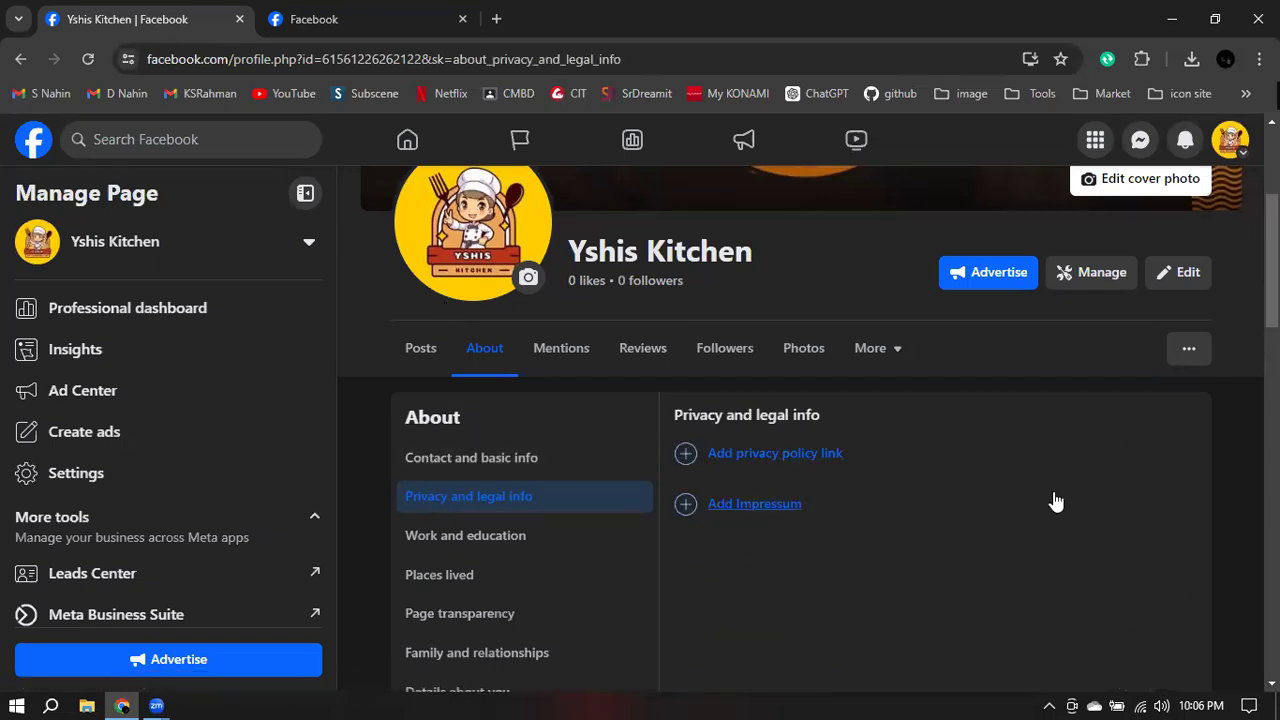
scroll(1055, 500, "down", 2)
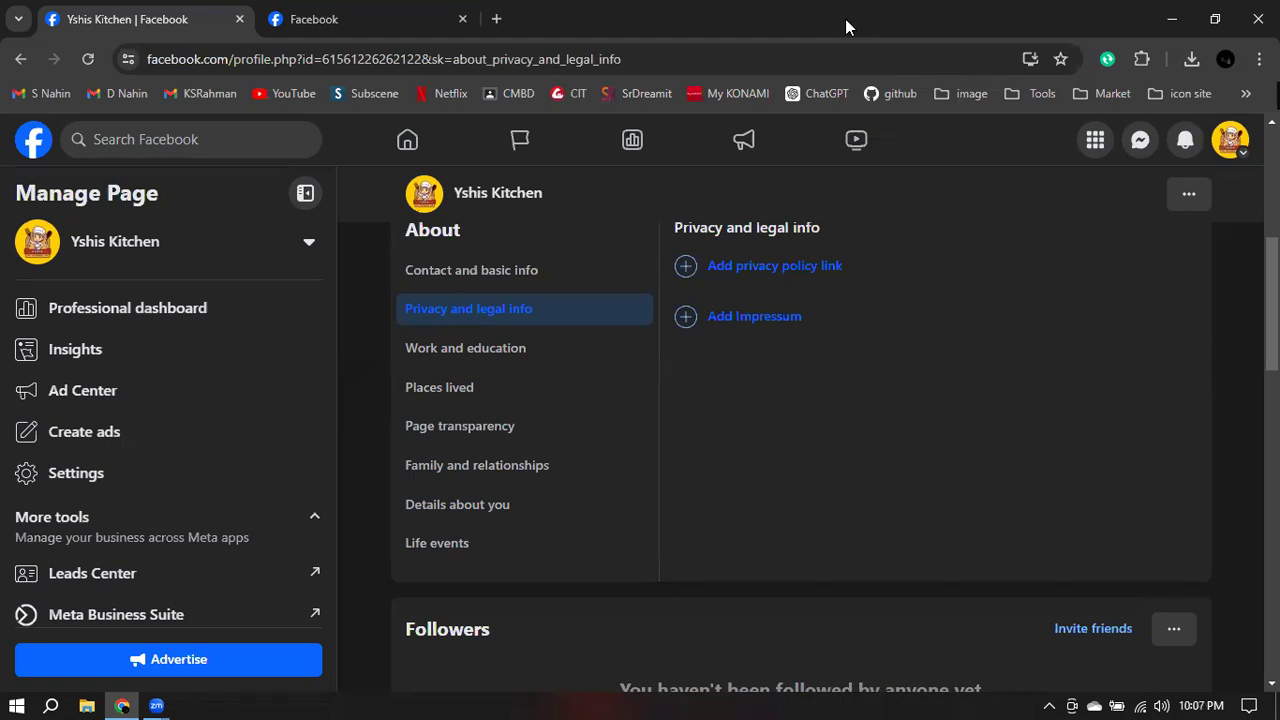
- Open a new blank Chrome tab beside the Yshis Kitchen Facebook tabs
left_click(497, 19)
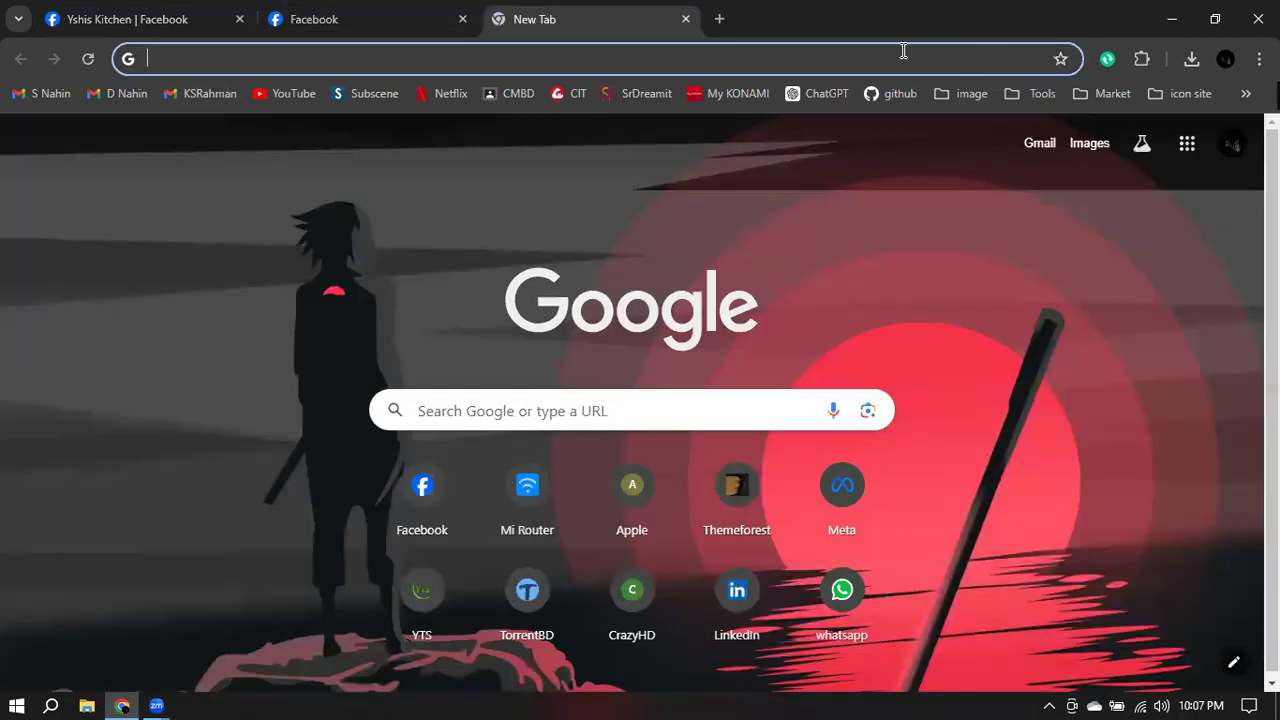
- Search Google for 'easy fashion' and open the Easy Fashion Ltd. site at easyfashion.com.bd
type("eas")
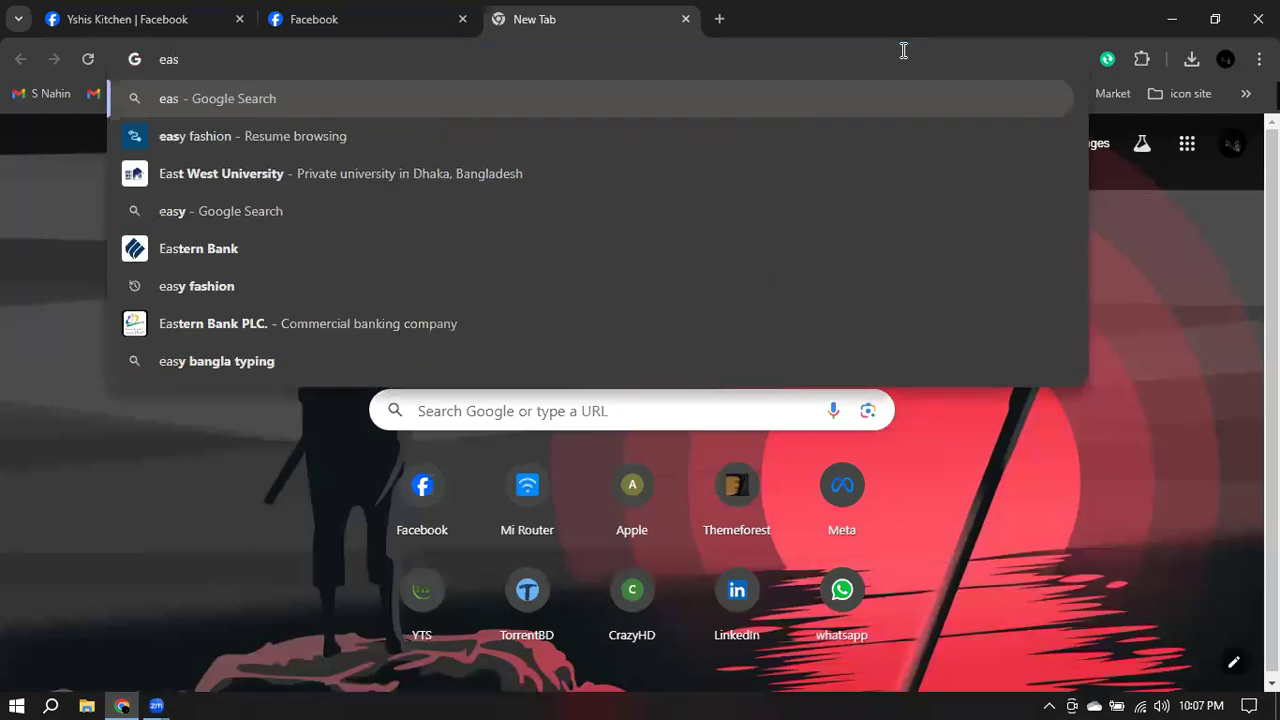
type("y ")
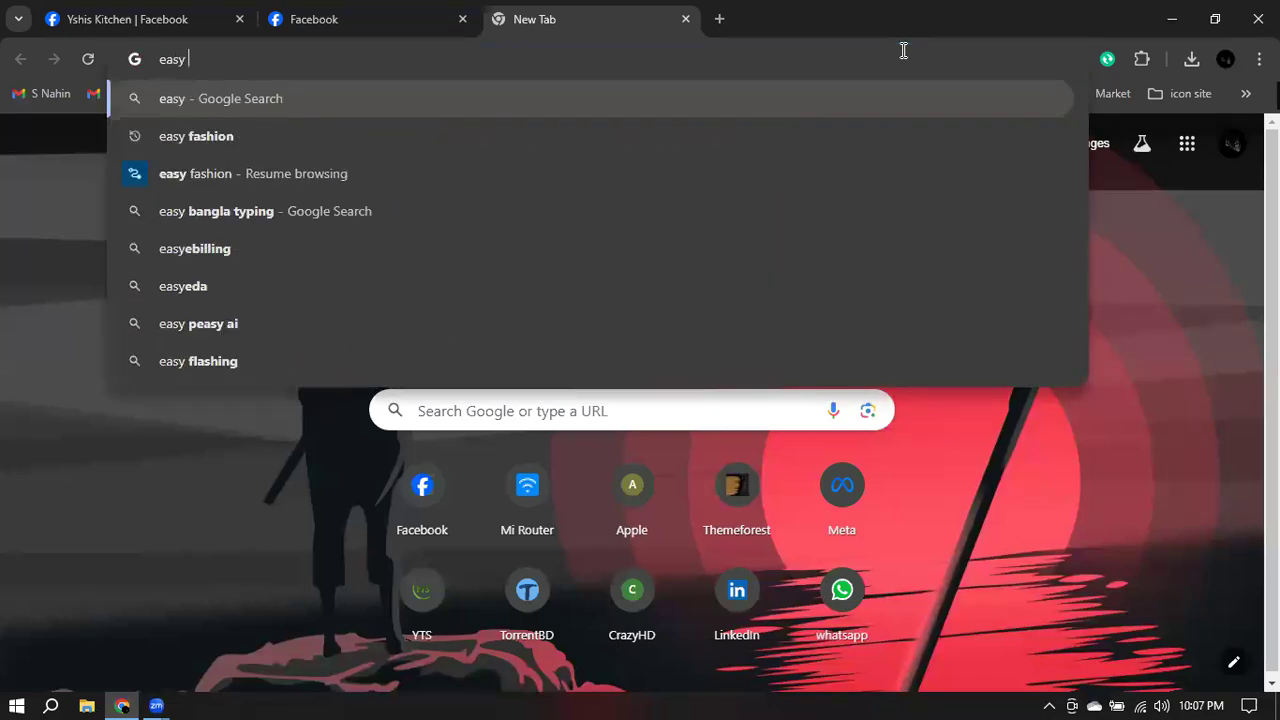
type("fas")
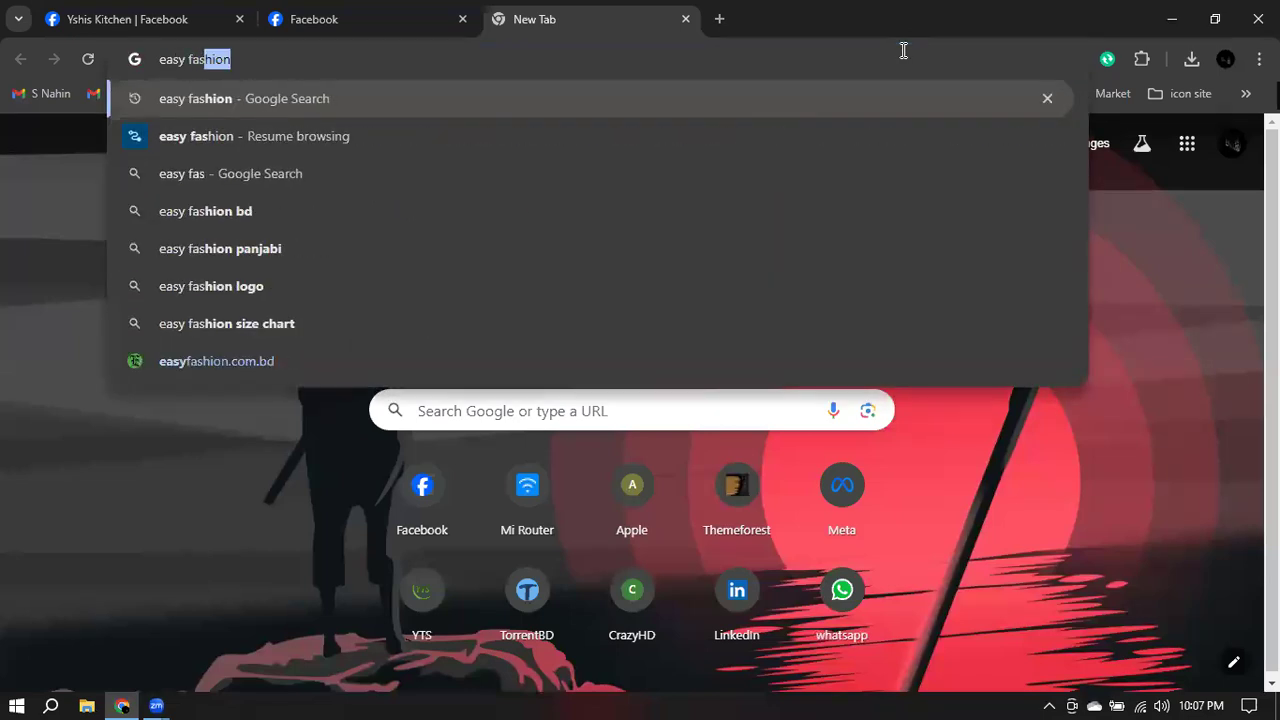
key("Return")
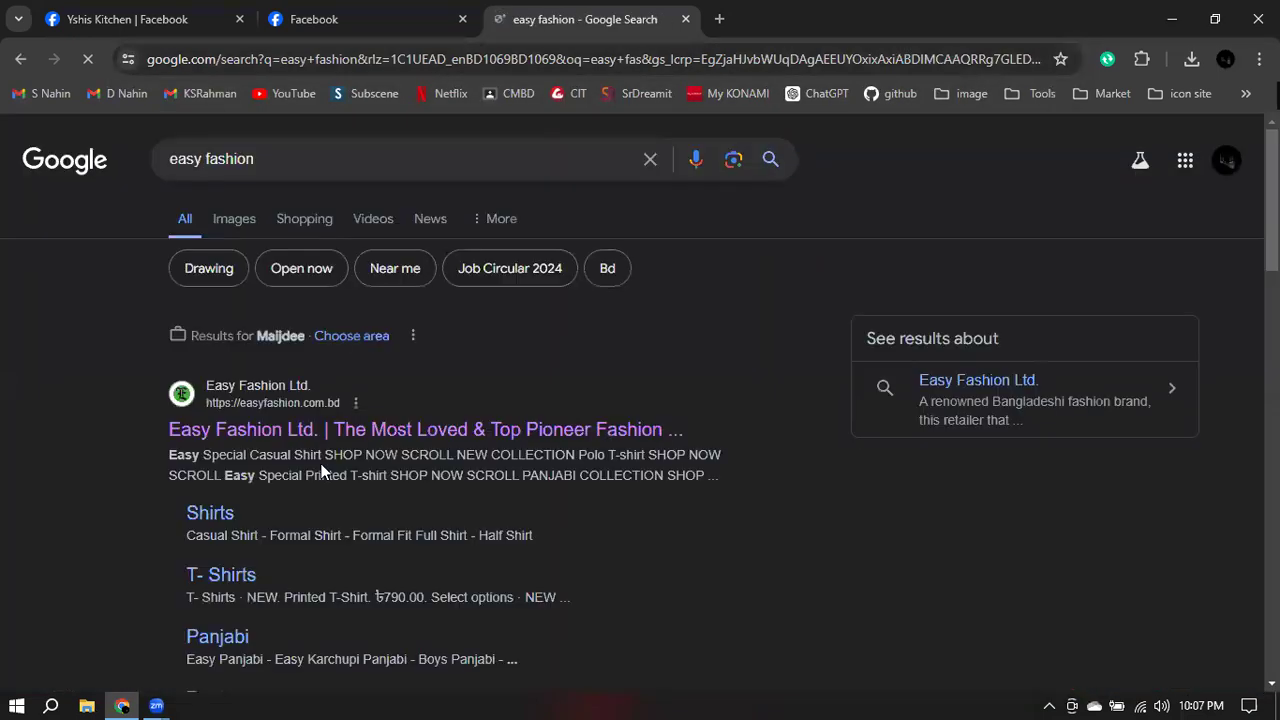
scroll(369, 352, "down", 1)
scroll(371, 347, "down", 1)
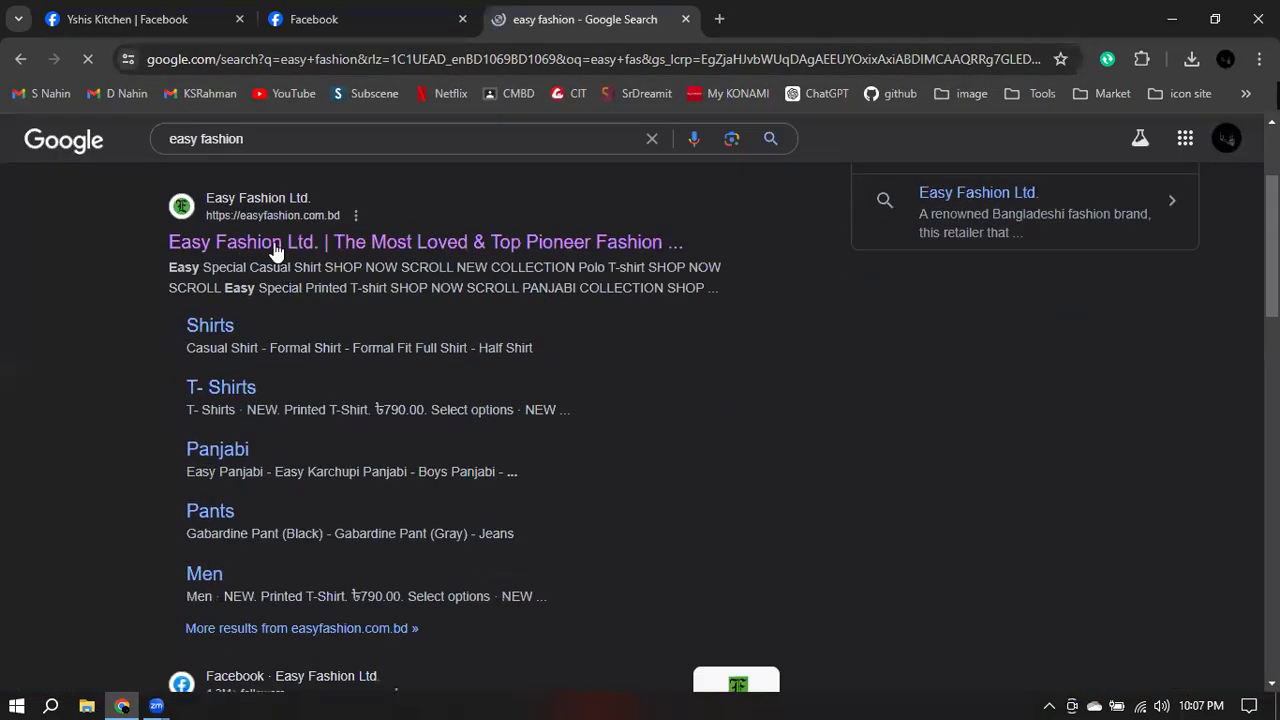
left_click(340, 243)
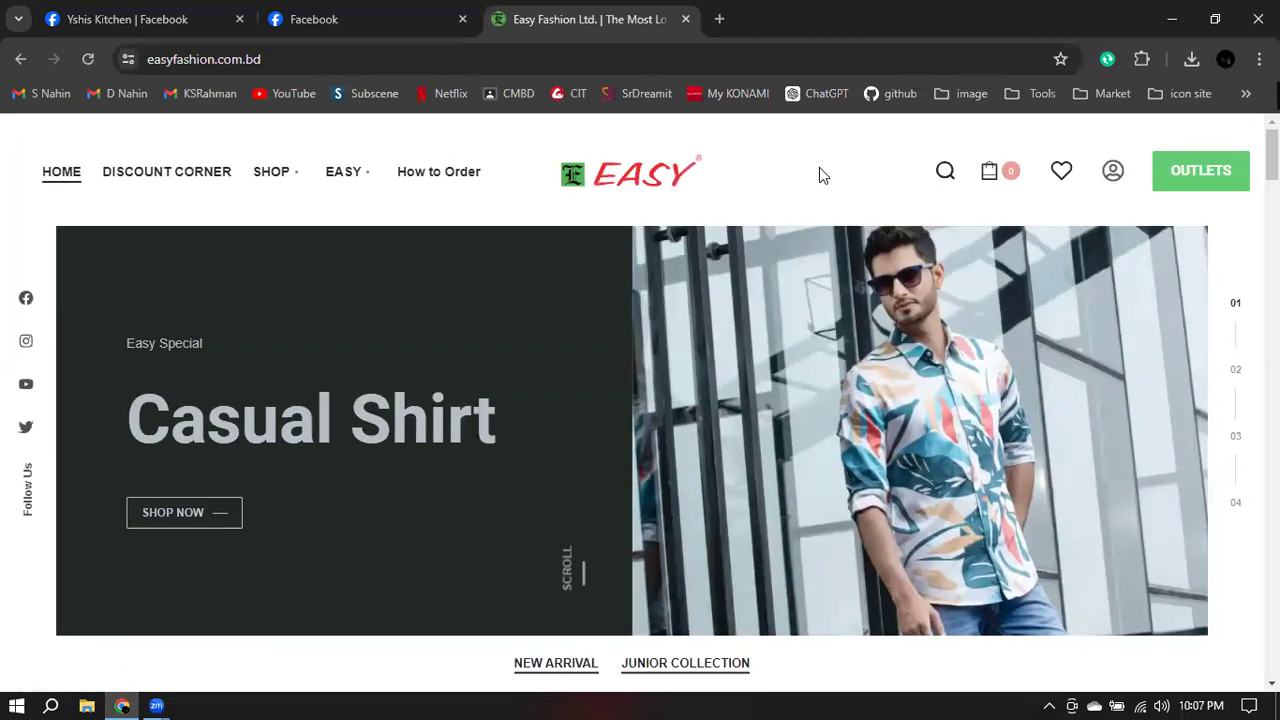
- Scroll the Easy Fashion homepage down to the footer's Privacy Policy and Terms links
scroll(1204, 277, "down", 20)
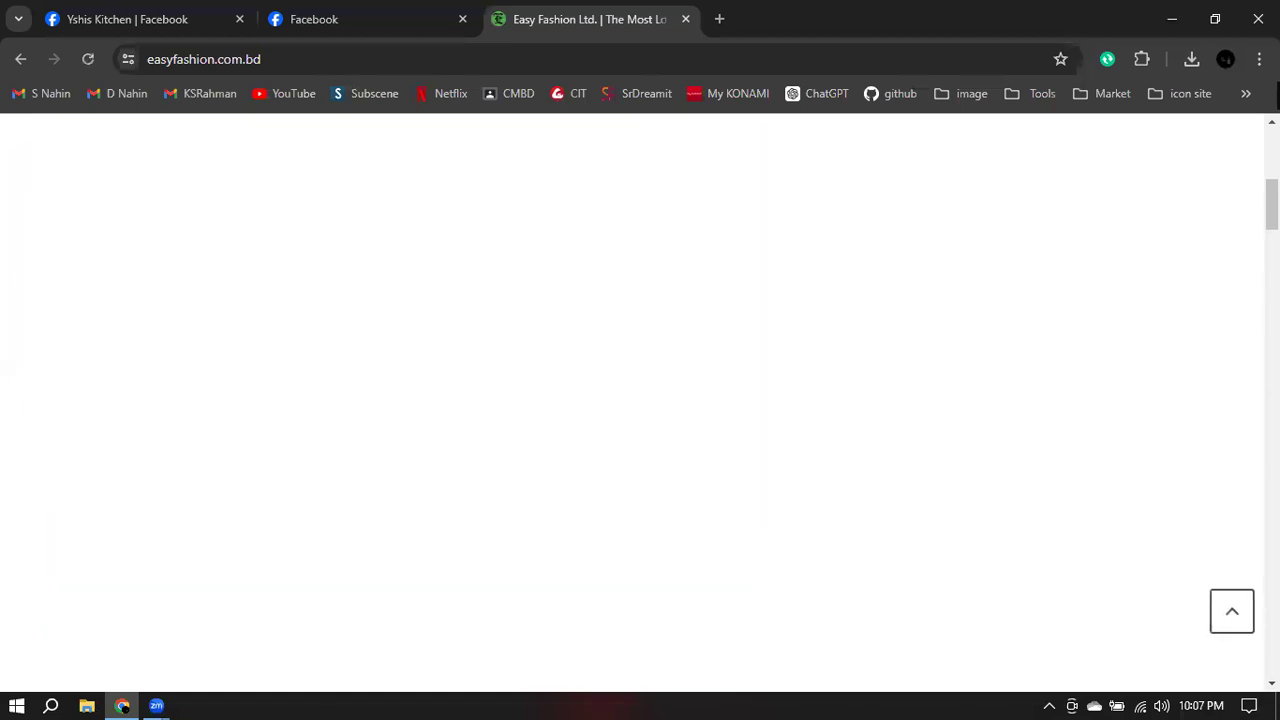
scroll(640, 400, "down", 15)
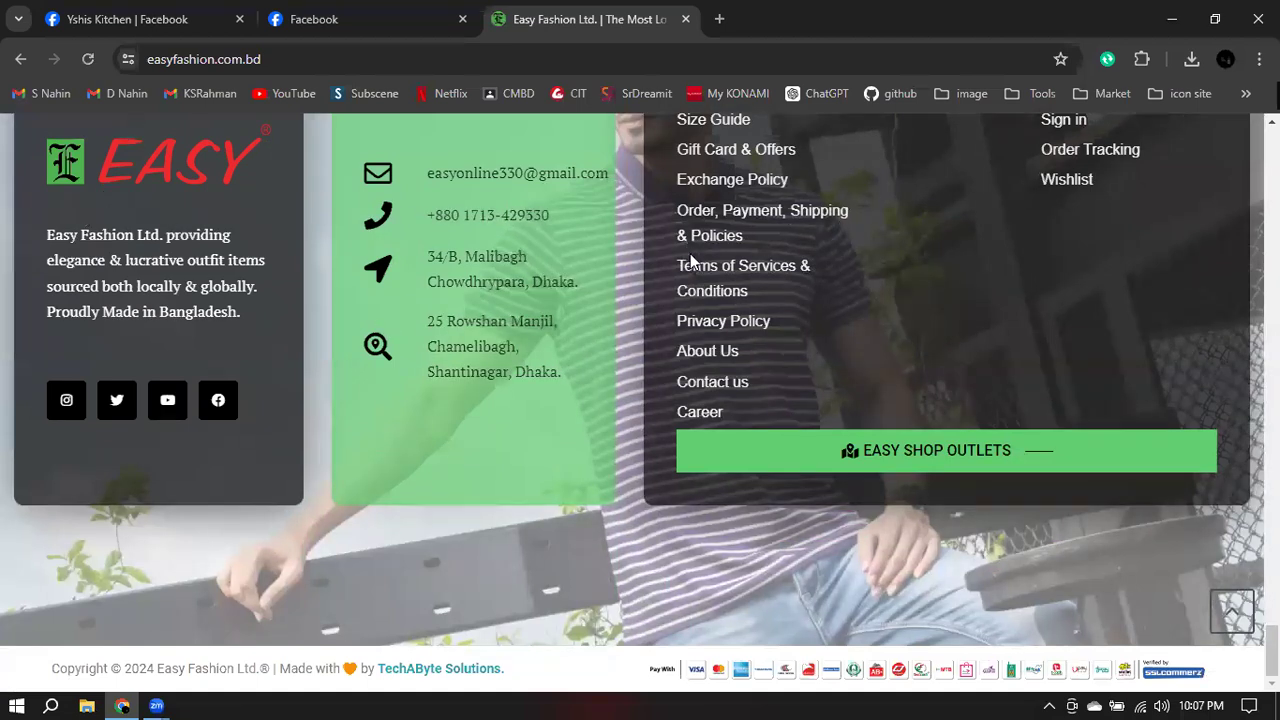
- Open the Privacy Policy and highlight the collected data: name, email, social profiles, birth date, phone, address
left_click(725, 322)
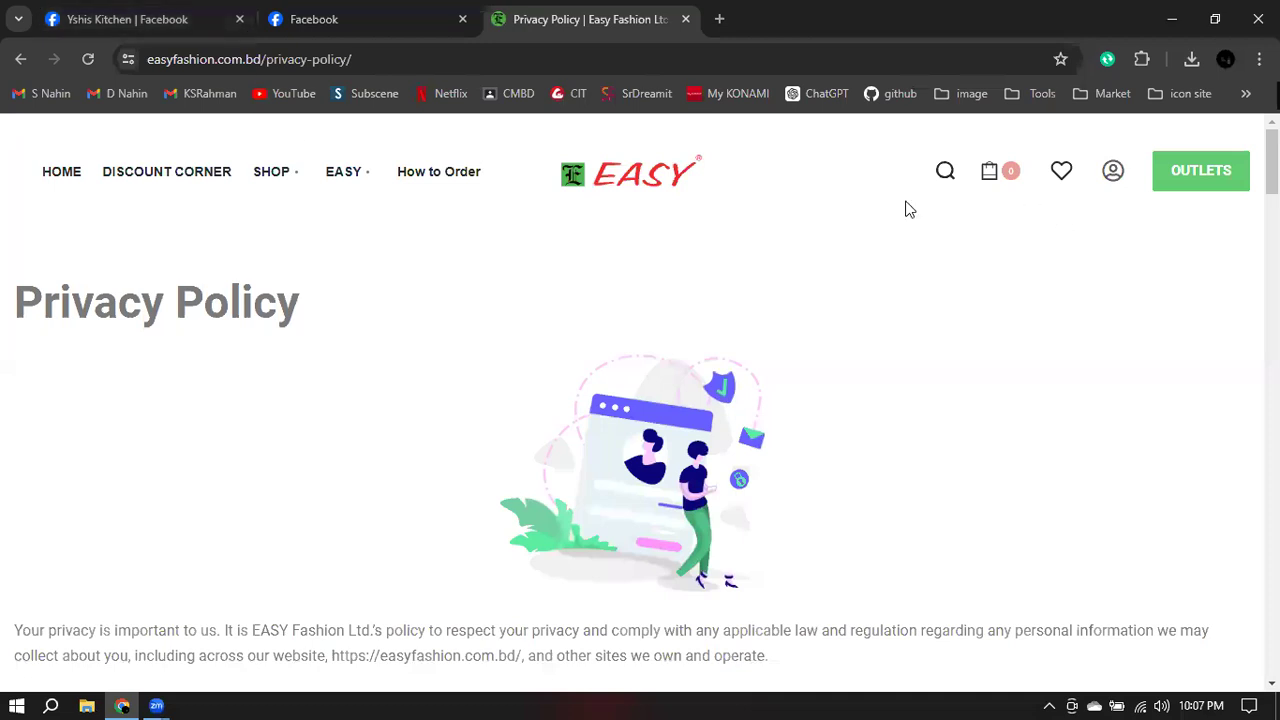
scroll(826, 235, "down", 5)
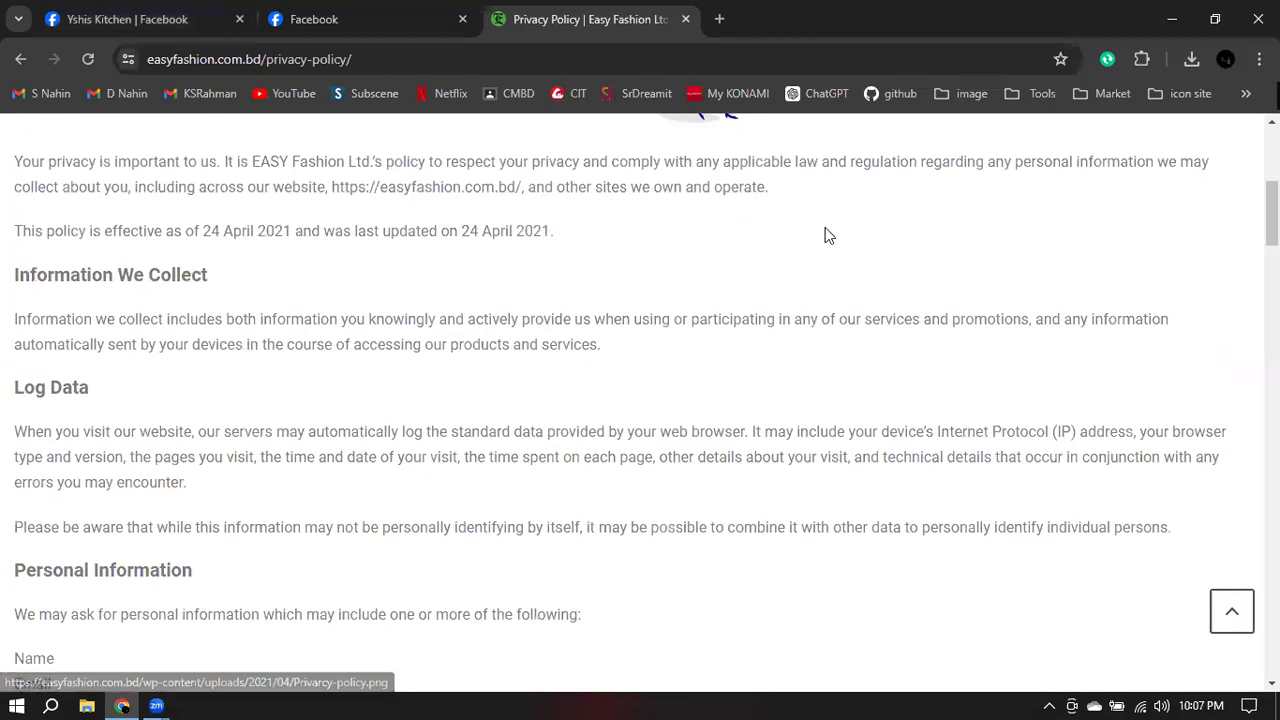
scroll(822, 245, "down", 3)
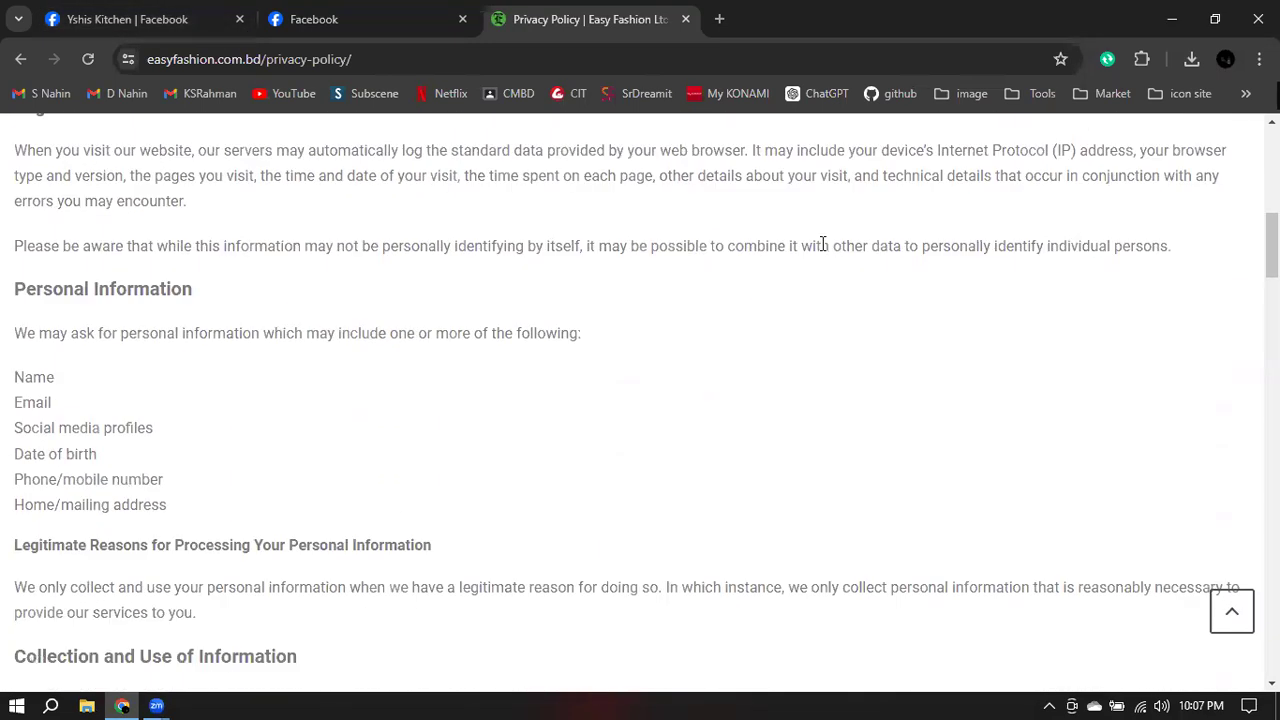
scroll(850, 280, "down", 2)
scroll(830, 286, "up", 1)
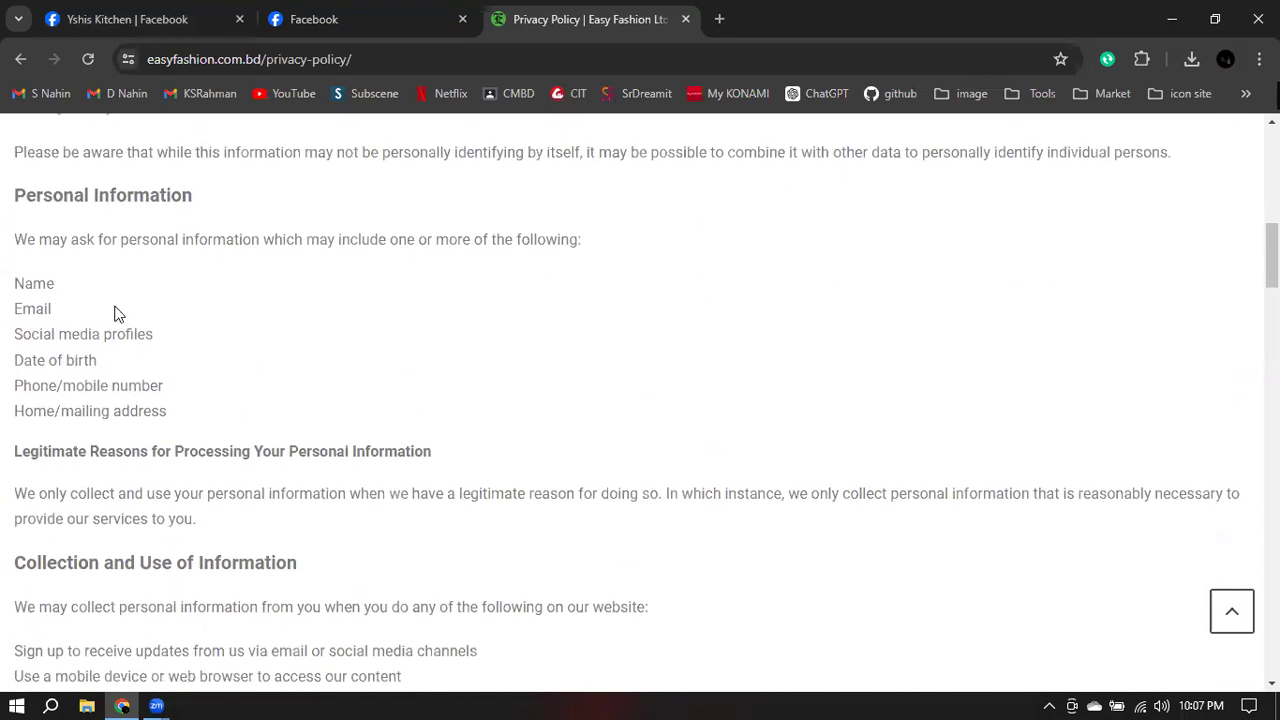
left_click_drag(155, 193, 14, 195)
left_click_drag(14, 283, 169, 333)
left_click_drag(8, 362, 96, 361)
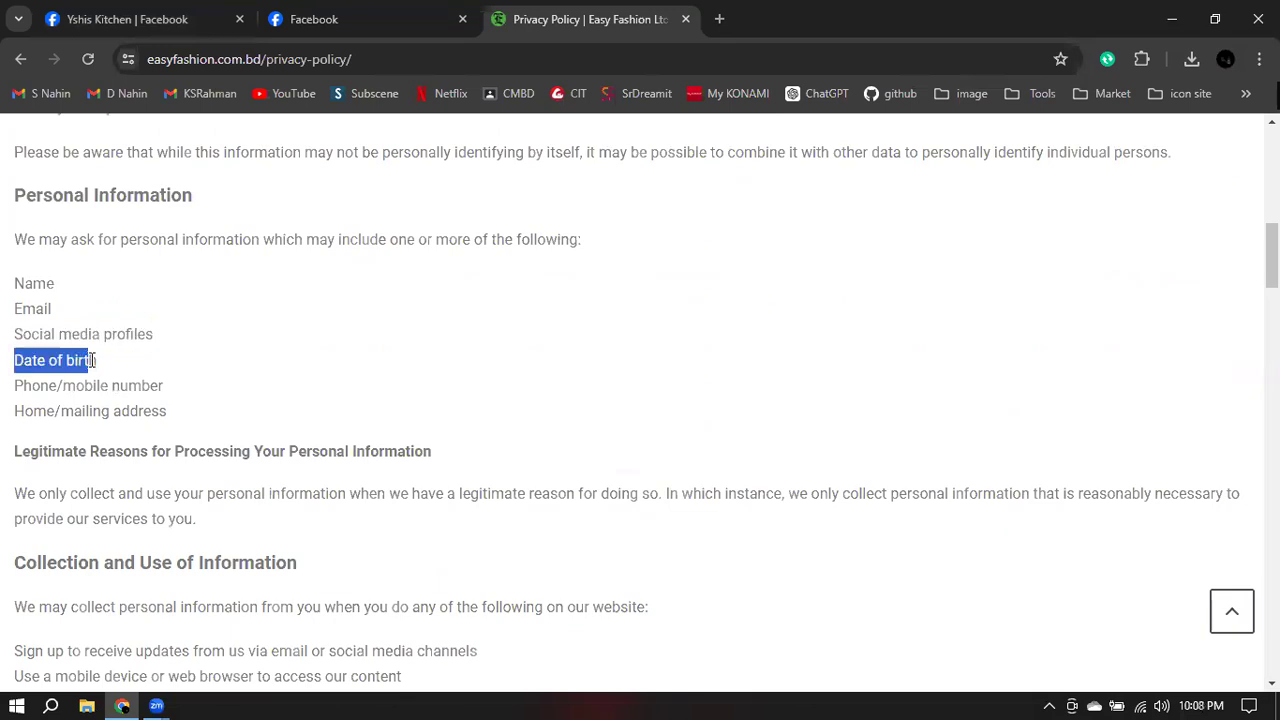
left_click_drag(14, 385, 121, 385)
left_click_drag(15, 411, 178, 414)
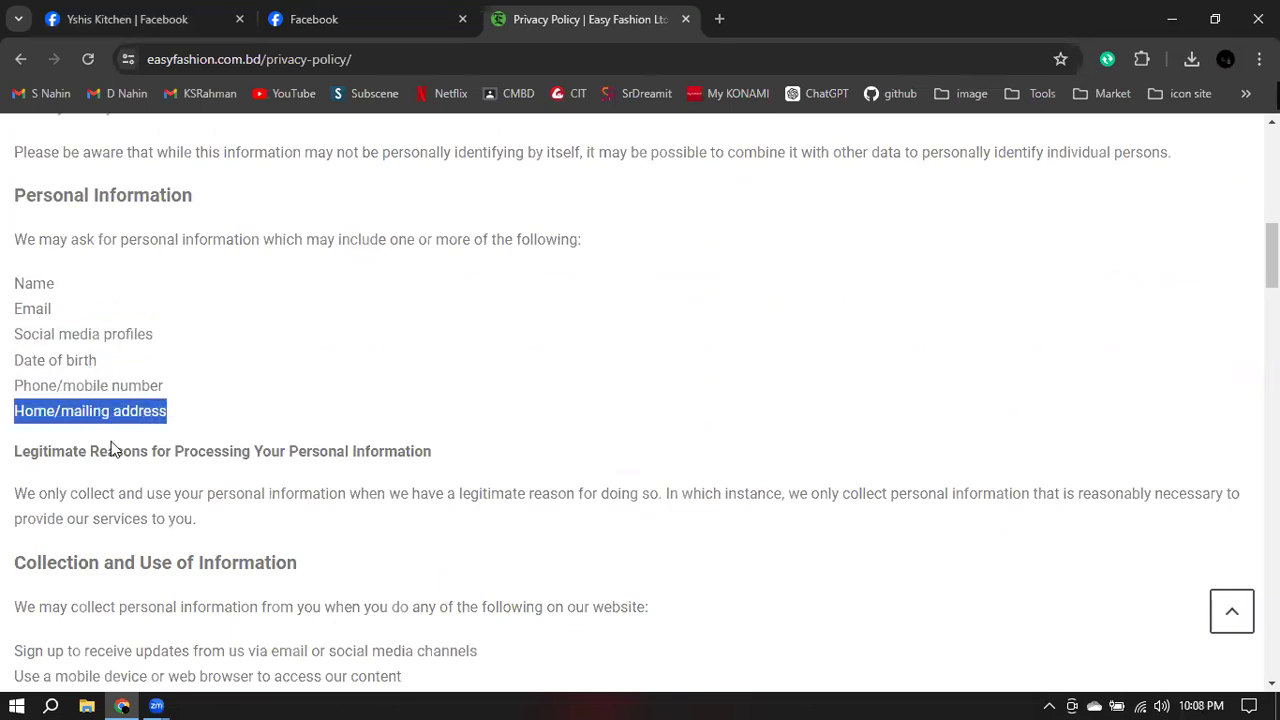
- Highlight the Legitimate Reasons heading and Online Activities' Facebook tools, then return to the page top
scroll(33, 457, "down", 2)
left_click_drag(14, 264, 448, 271)
scroll(141, 350, "down", 2)
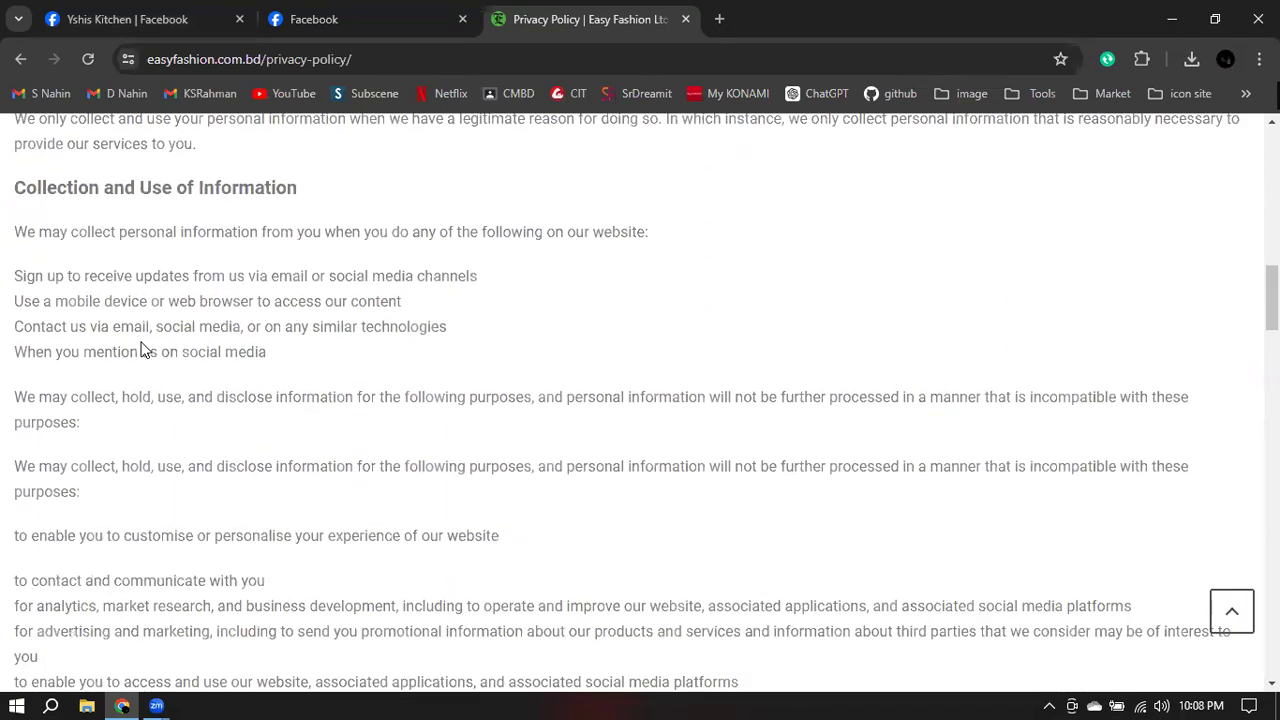
scroll(73, 310, "down", 9)
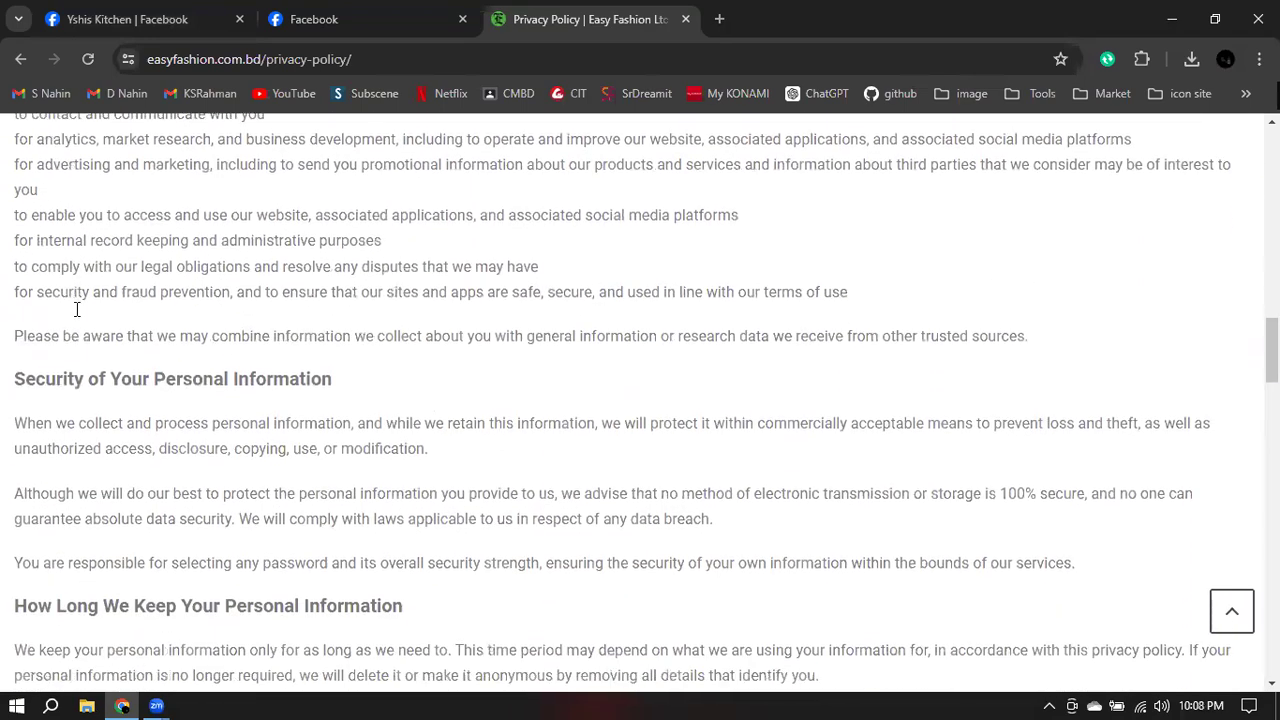
scroll(79, 311, "down", 6)
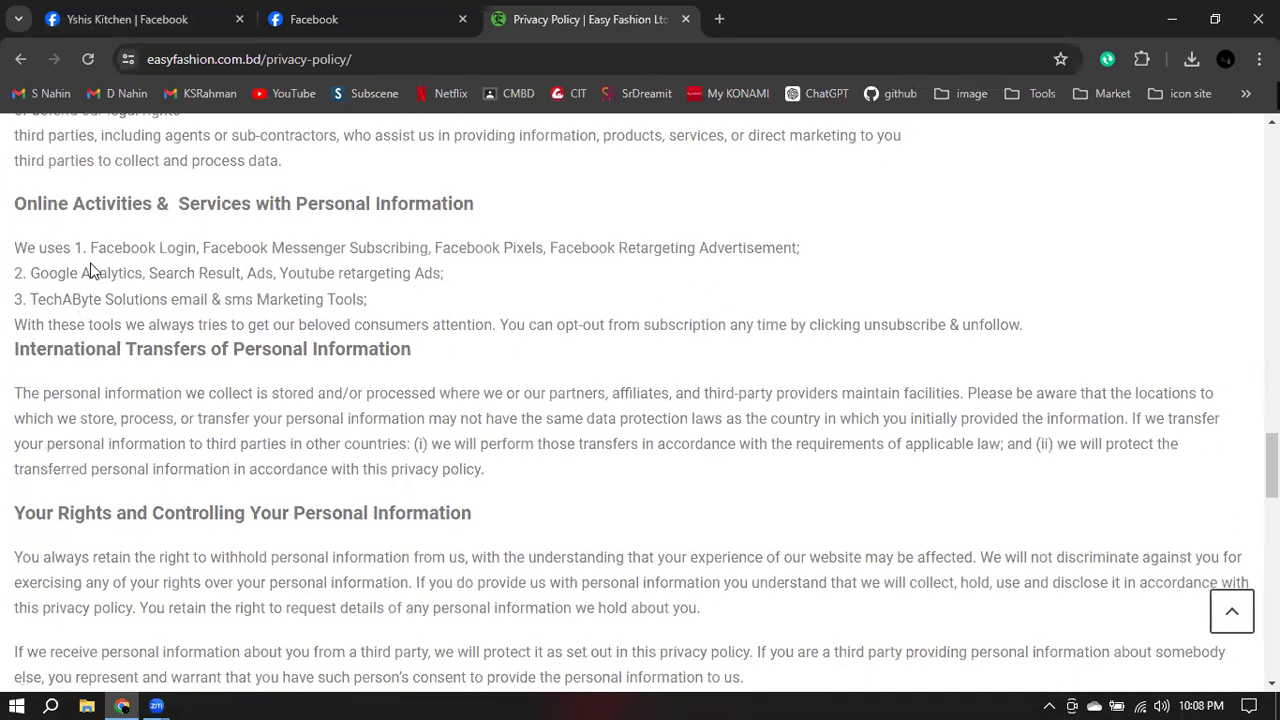
left_click_drag(83, 247, 395, 320)
left_click(390, 314)
scroll(771, 323, "down", 10)
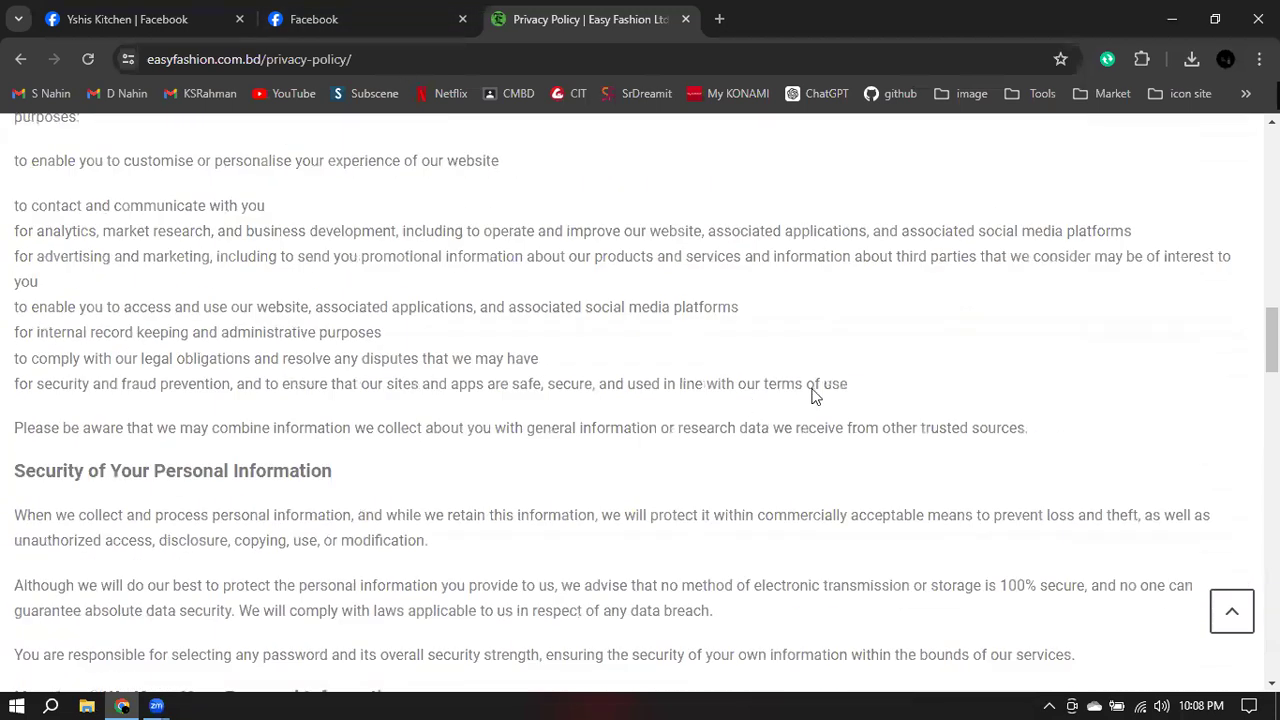
key("Home")
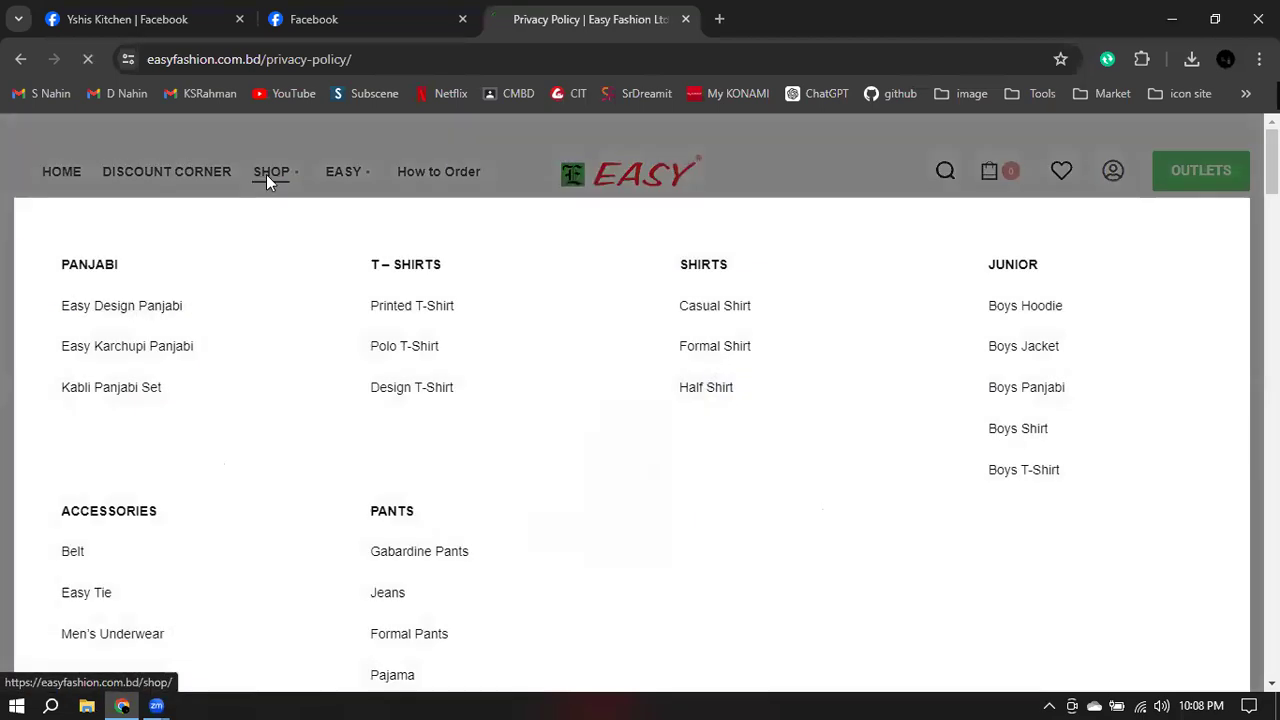
- Browse the Easy Fashion shop and open the second Printed T-Shirt product page
left_click(268, 172)
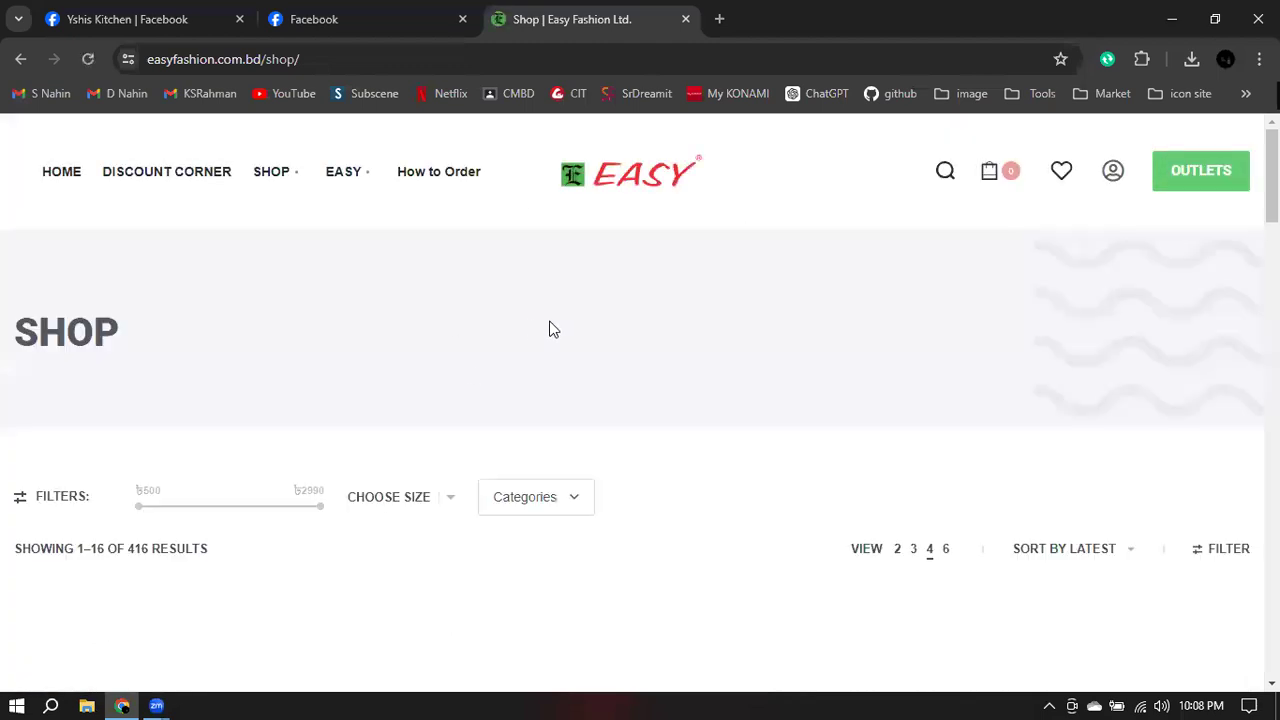
scroll(551, 329, "down", 2)
scroll(551, 329, "down", 3)
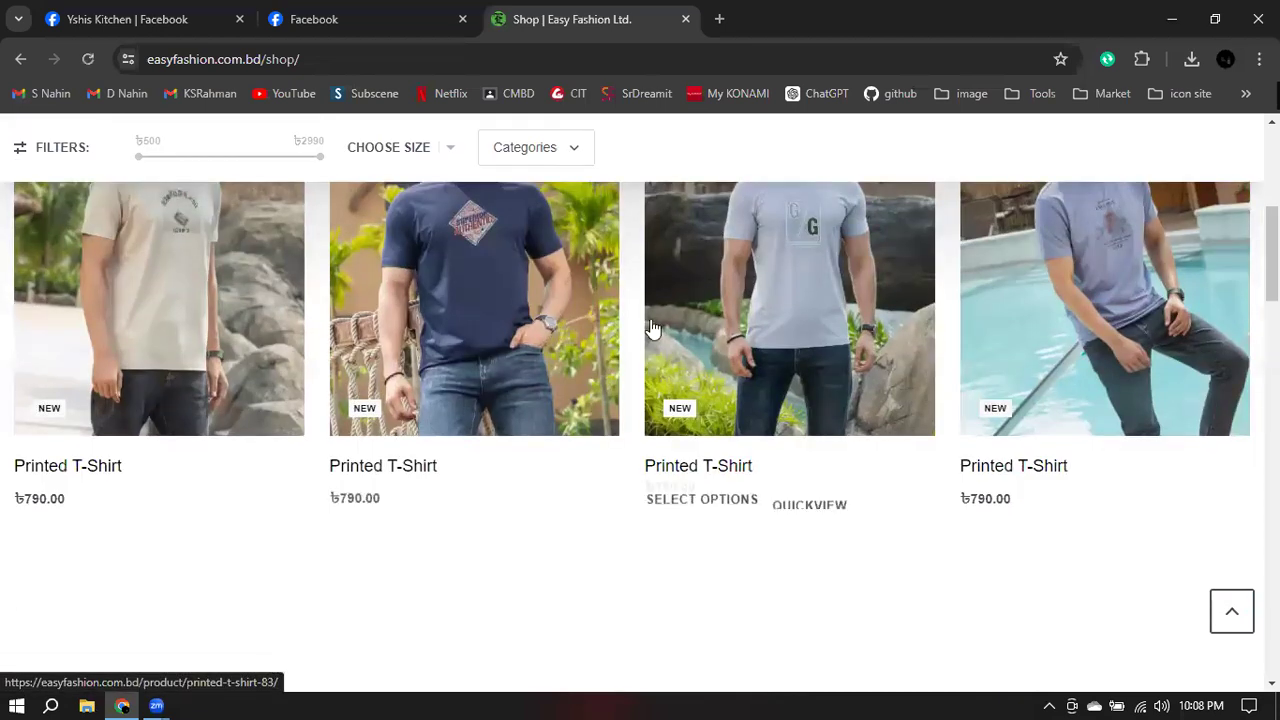
left_click(453, 316)
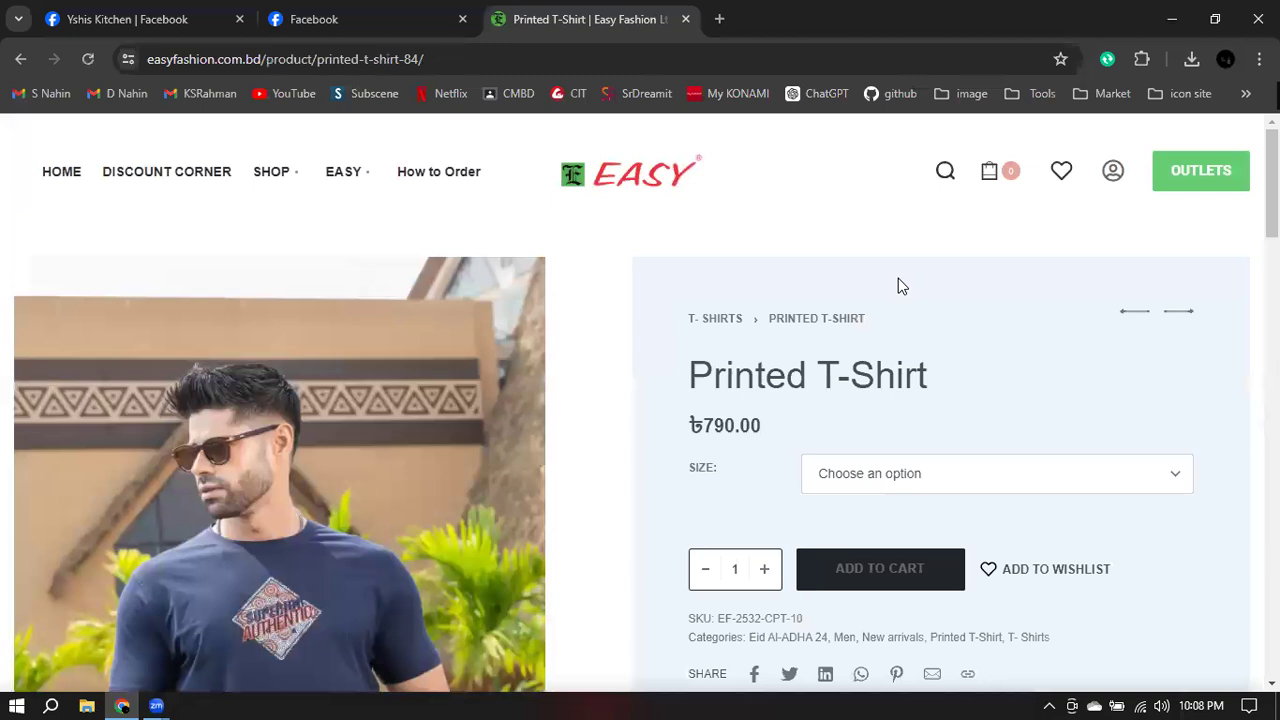
scroll(898, 278, "down", 2)
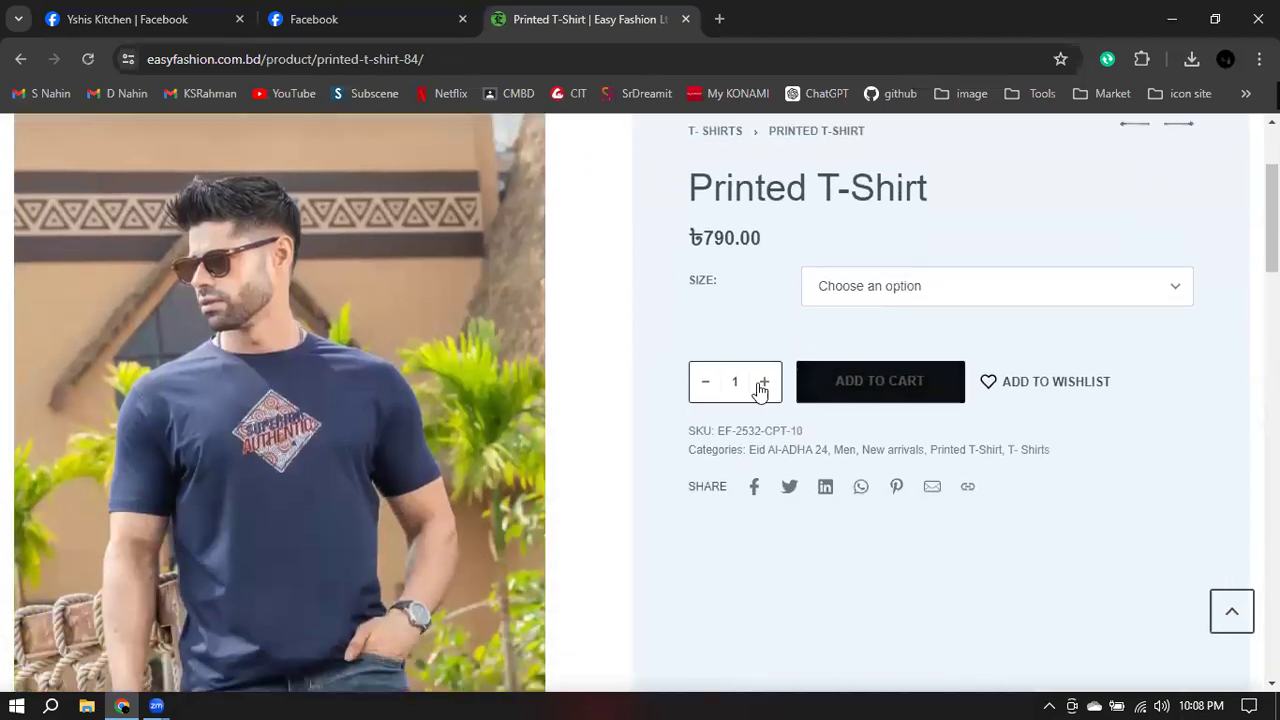
- Add the Printed T-Shirt in size XL to the bag and proceed to checkout
left_click(875, 383)
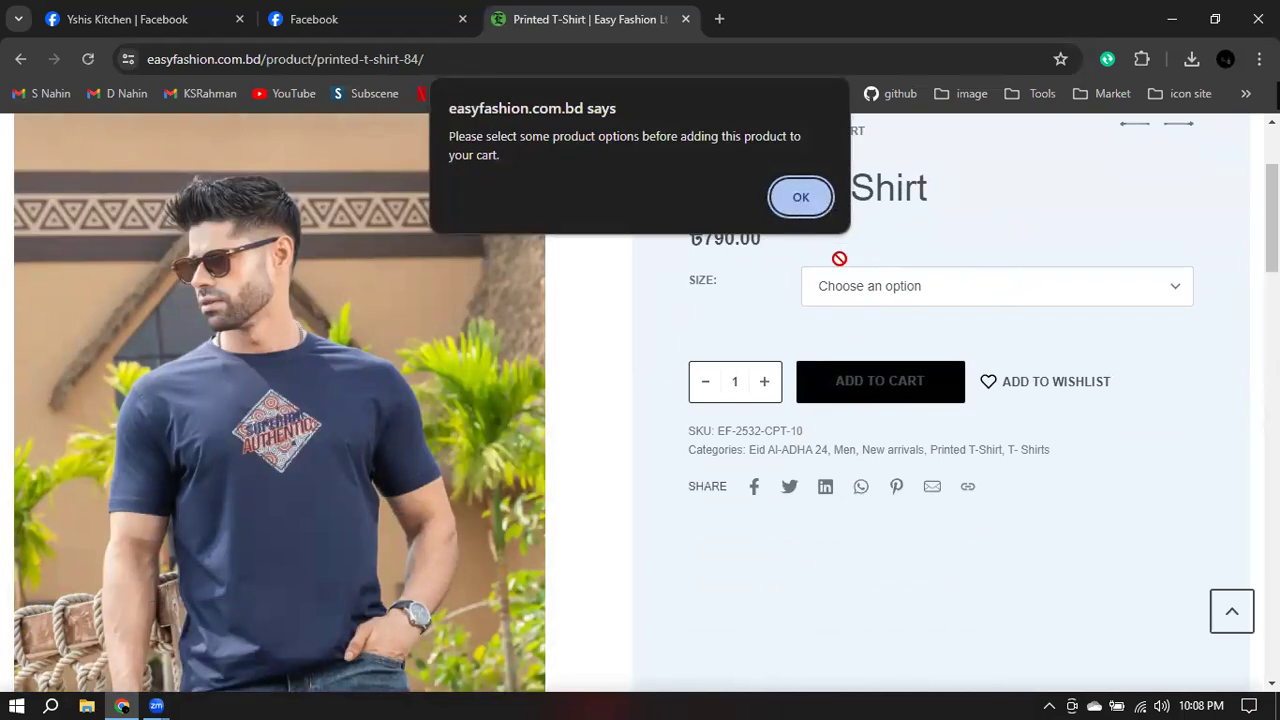
left_click(803, 196)
left_click(924, 285)
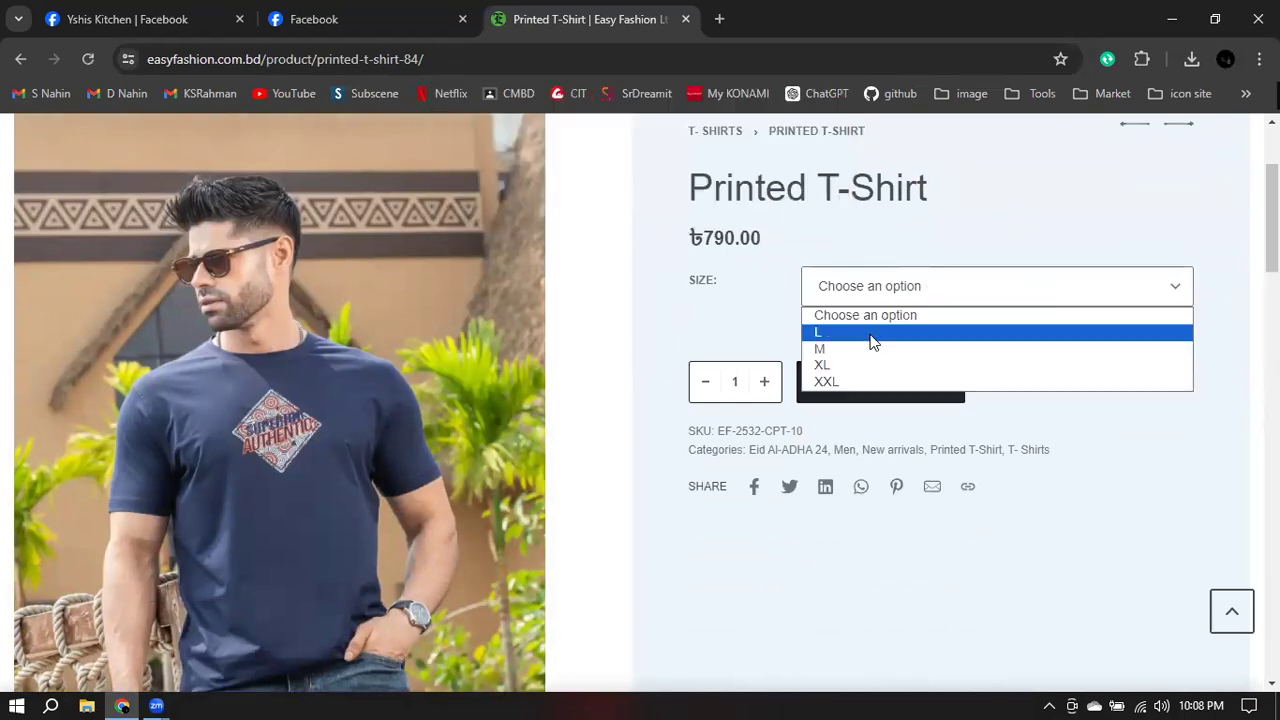
left_click(836, 362)
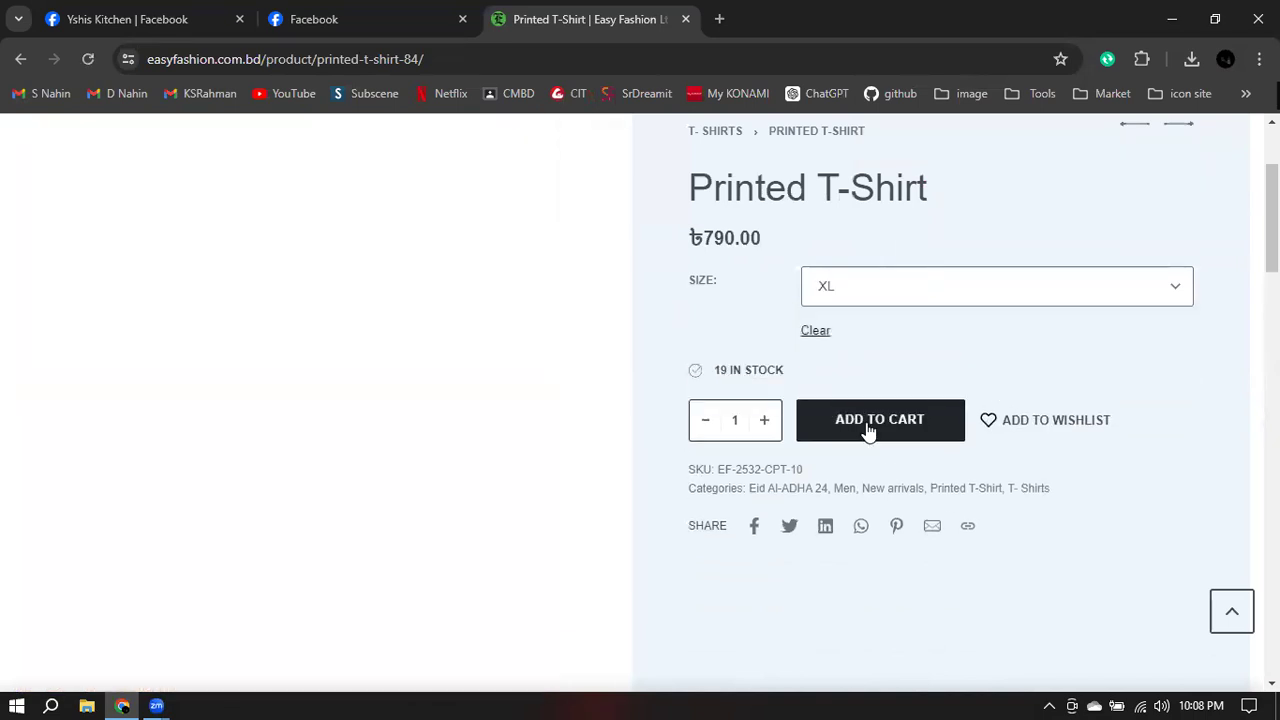
left_click(866, 422)
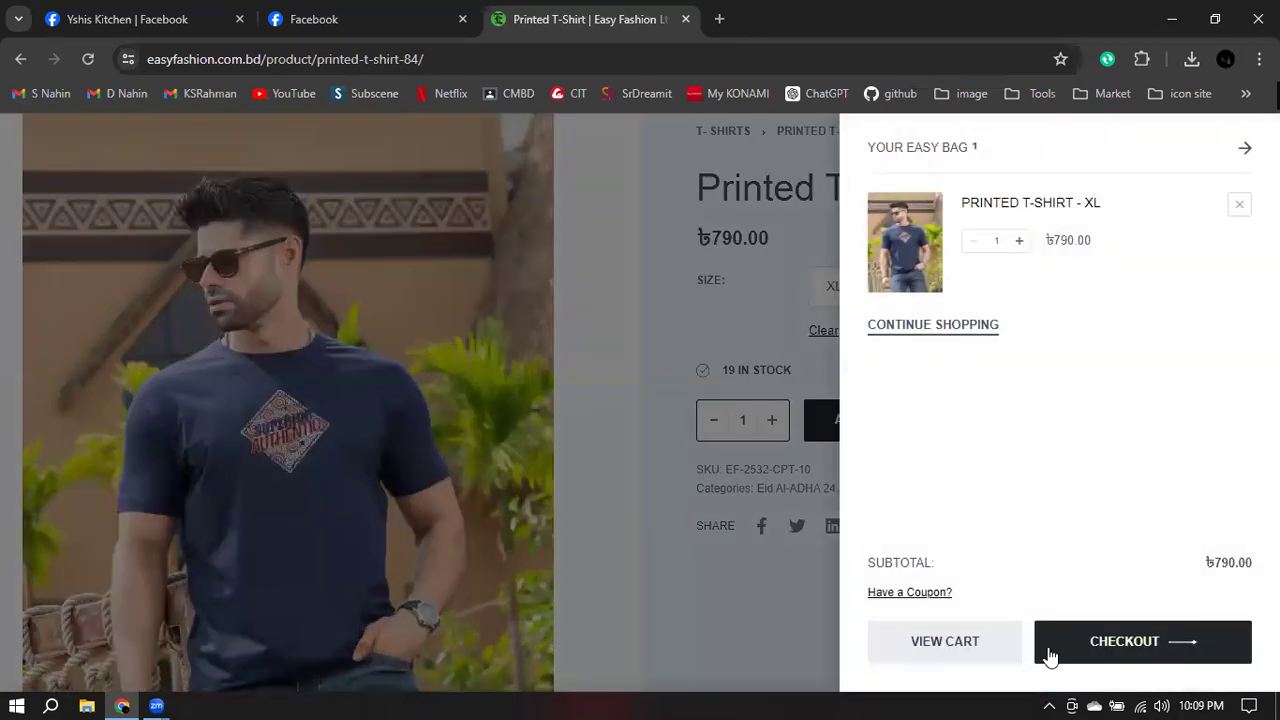
left_click(1160, 645)
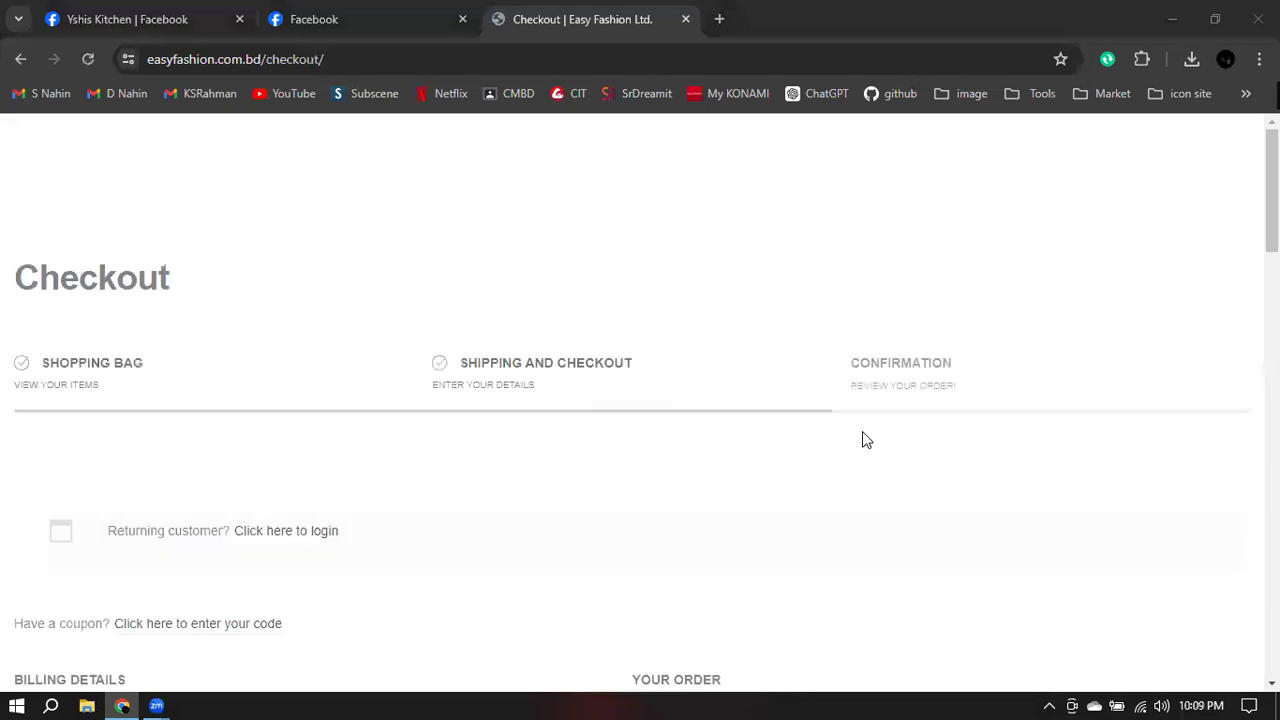
- Review the checkout form, focusing the Last Name and Company Name fields
scroll(757, 420, "down", 5)
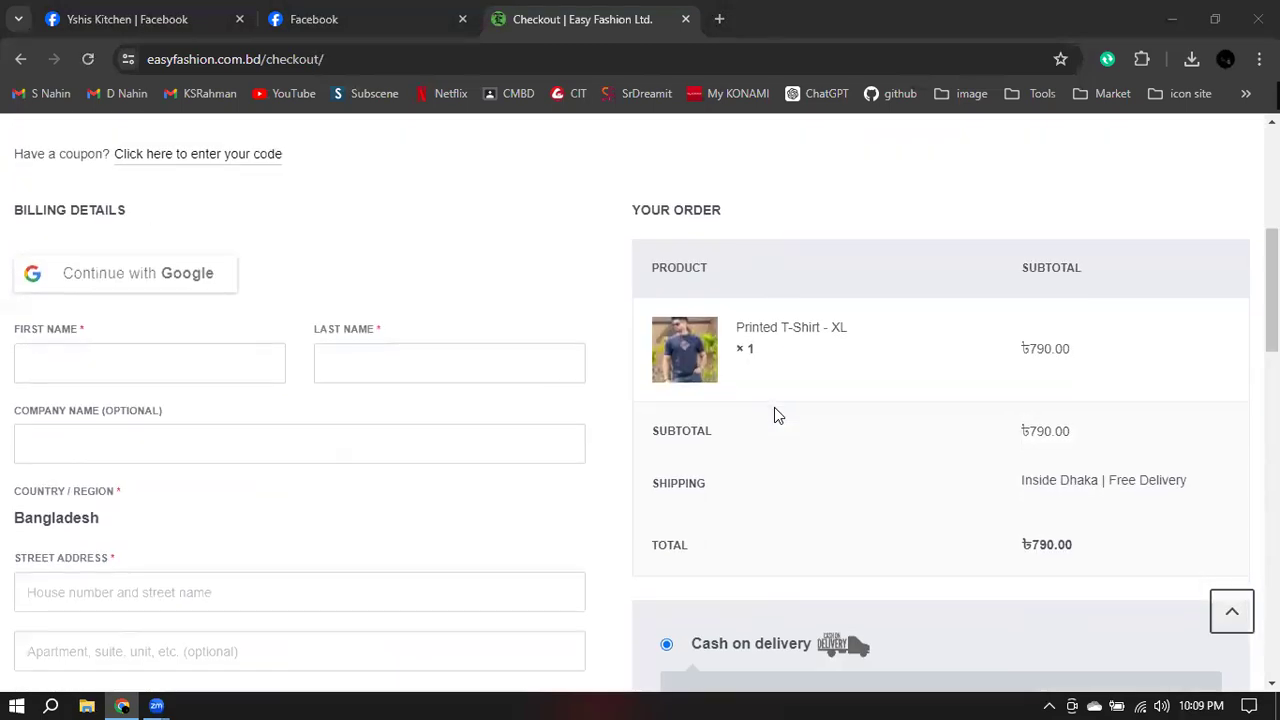
scroll(774, 407, "down", 1)
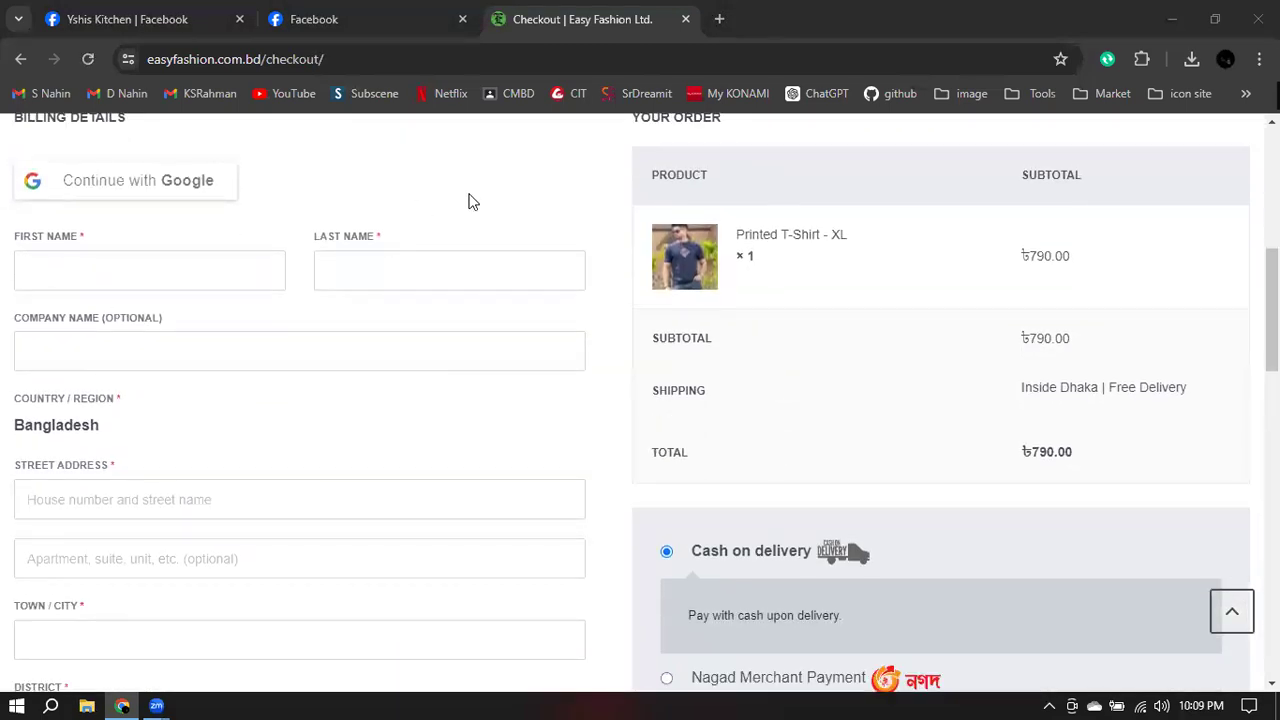
scroll(470, 201, "down", 3)
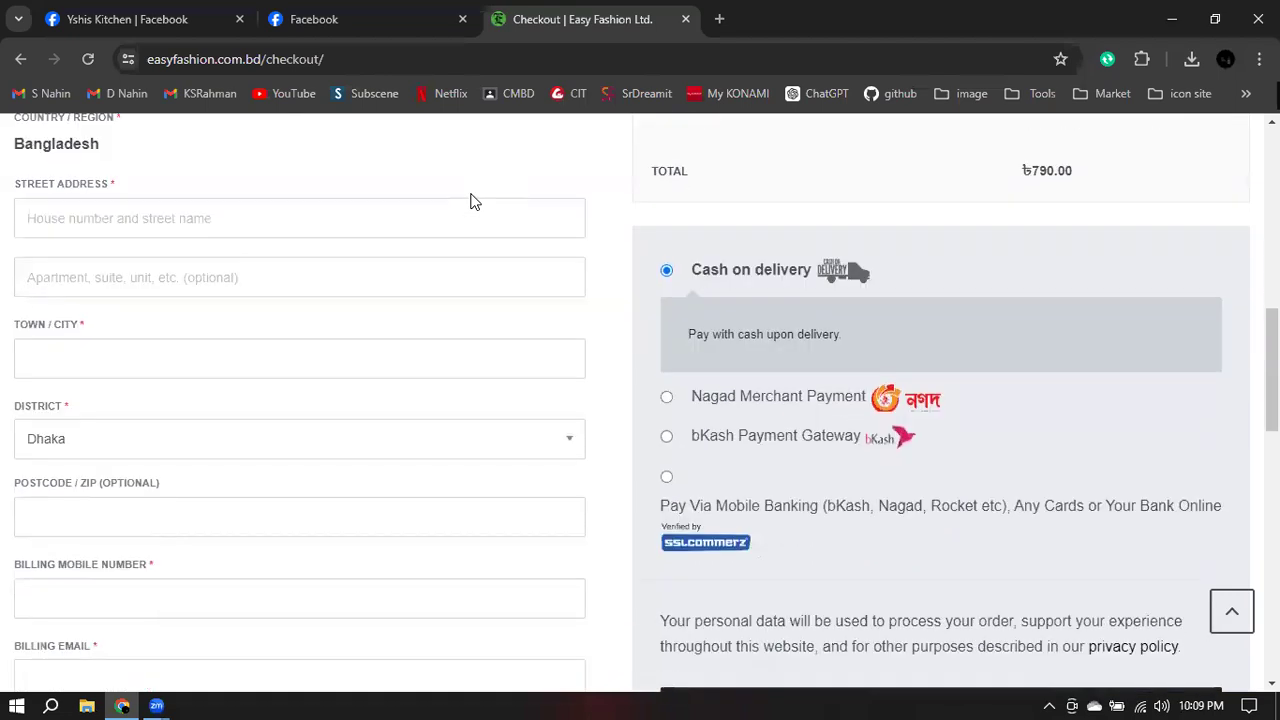
scroll(472, 204, "down", 6)
scroll(466, 215, "up", 3)
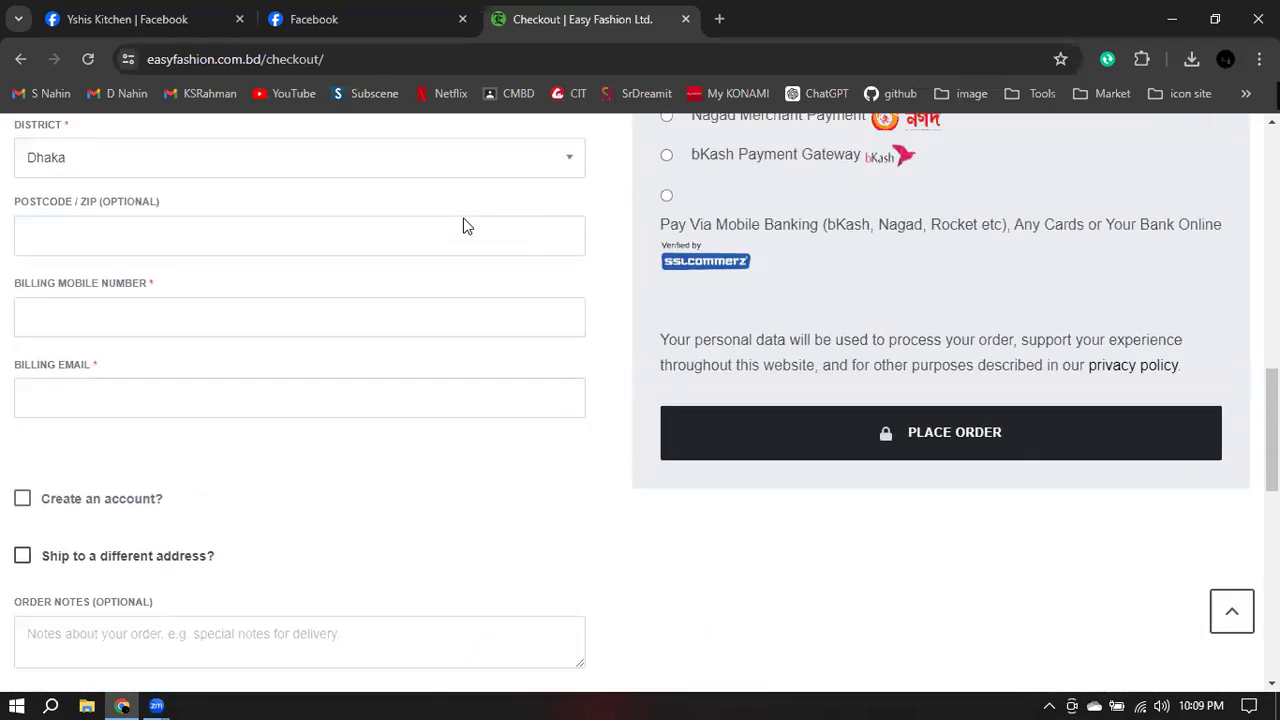
scroll(465, 217, "up", 5)
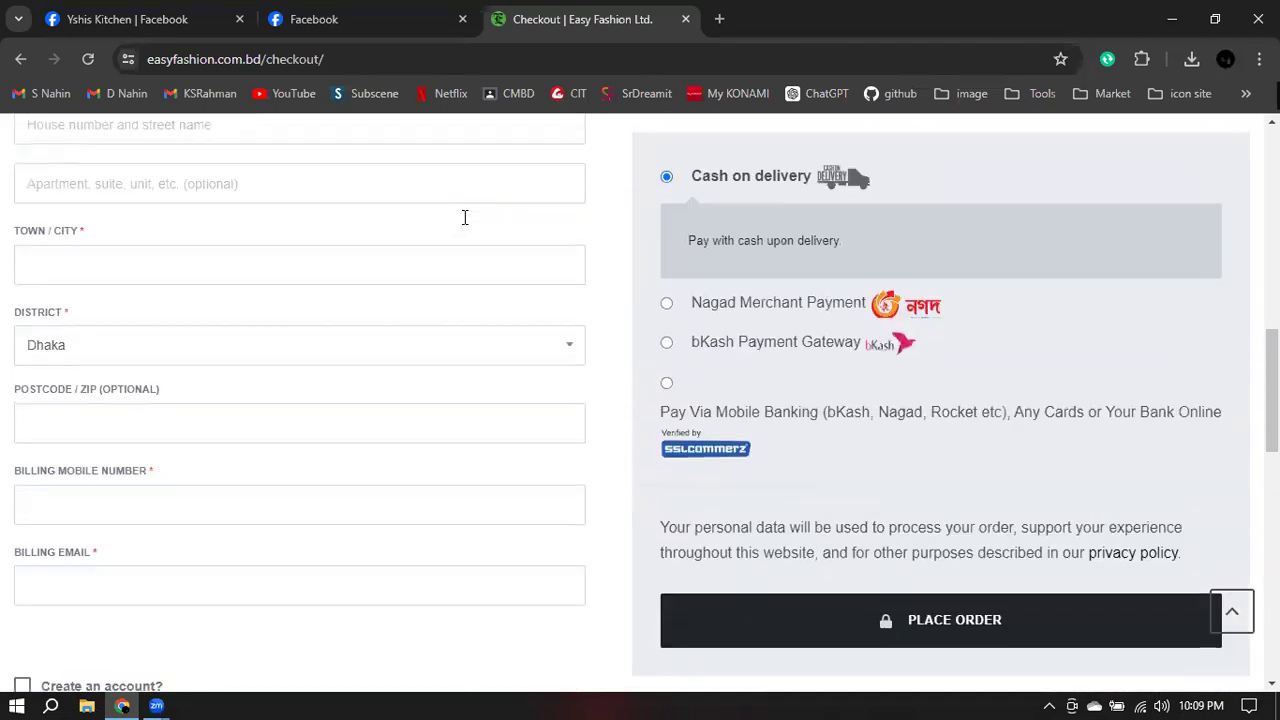
scroll(150, 440, "up", 2)
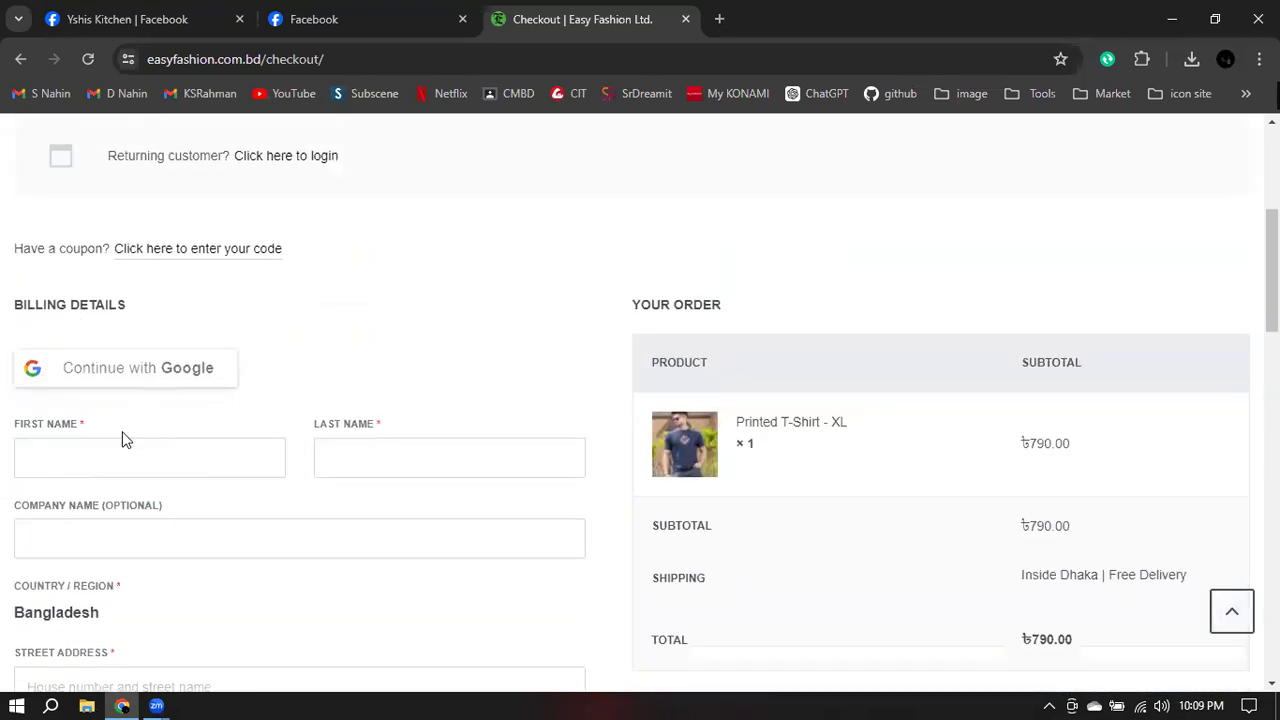
left_click(446, 454)
left_click(71, 540)
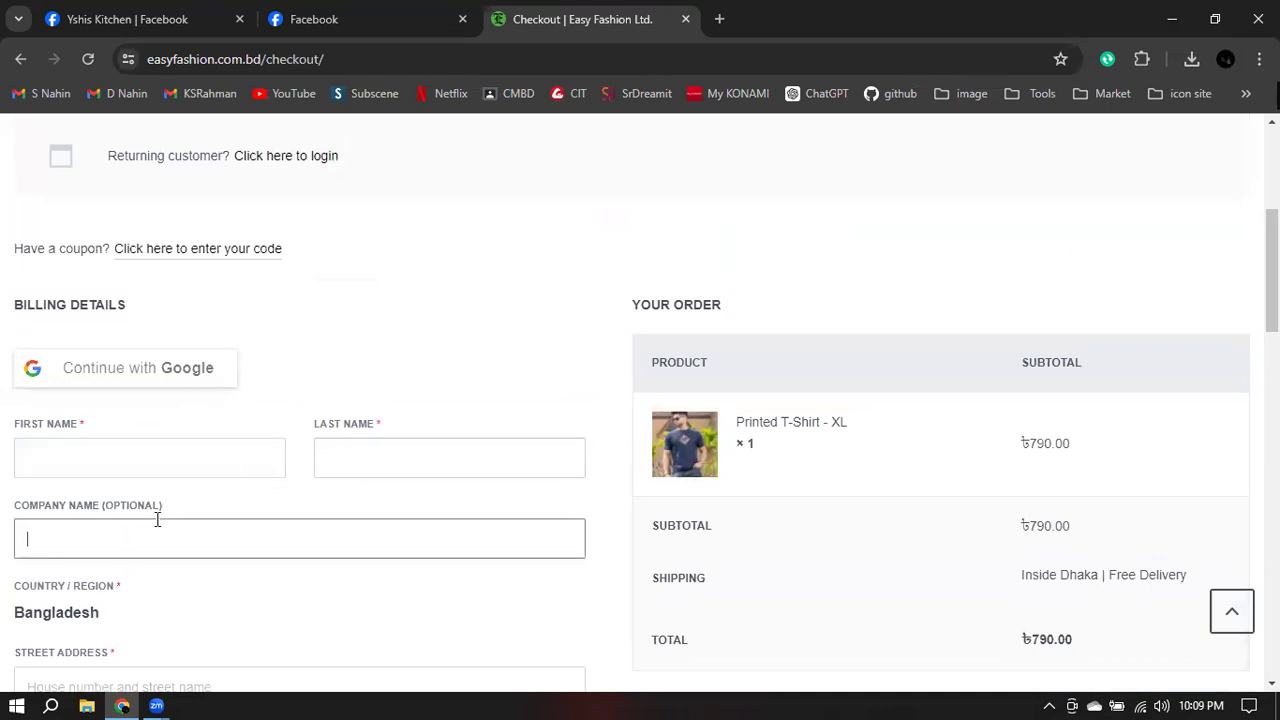
scroll(232, 461, "down", 2)
scroll(232, 461, "down", 1)
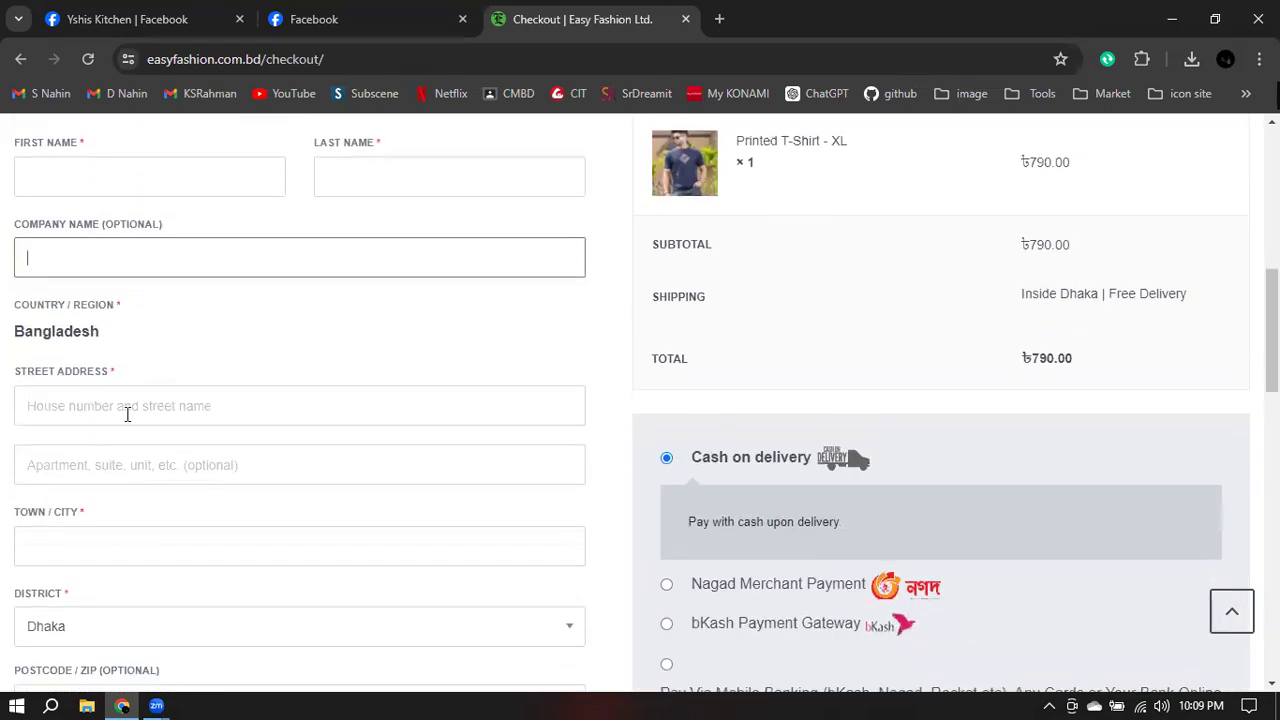
scroll(127, 414, "down", 2)
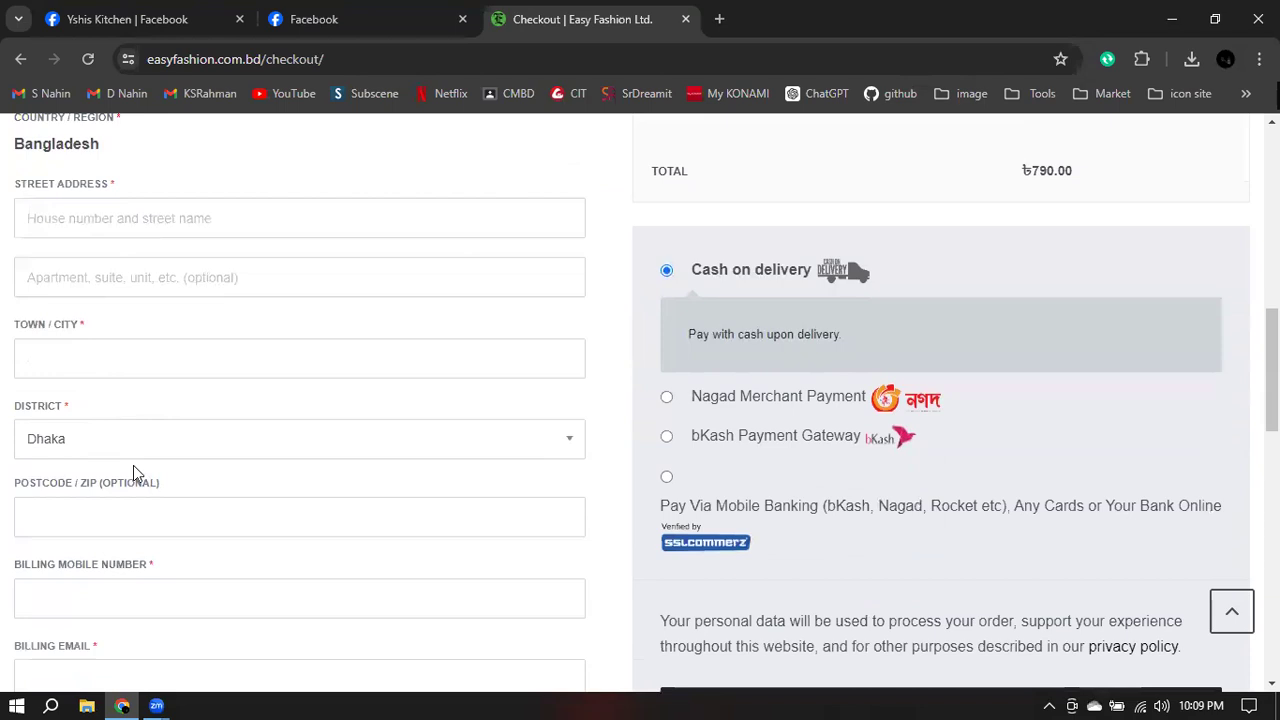
scroll(127, 487, "down", 2)
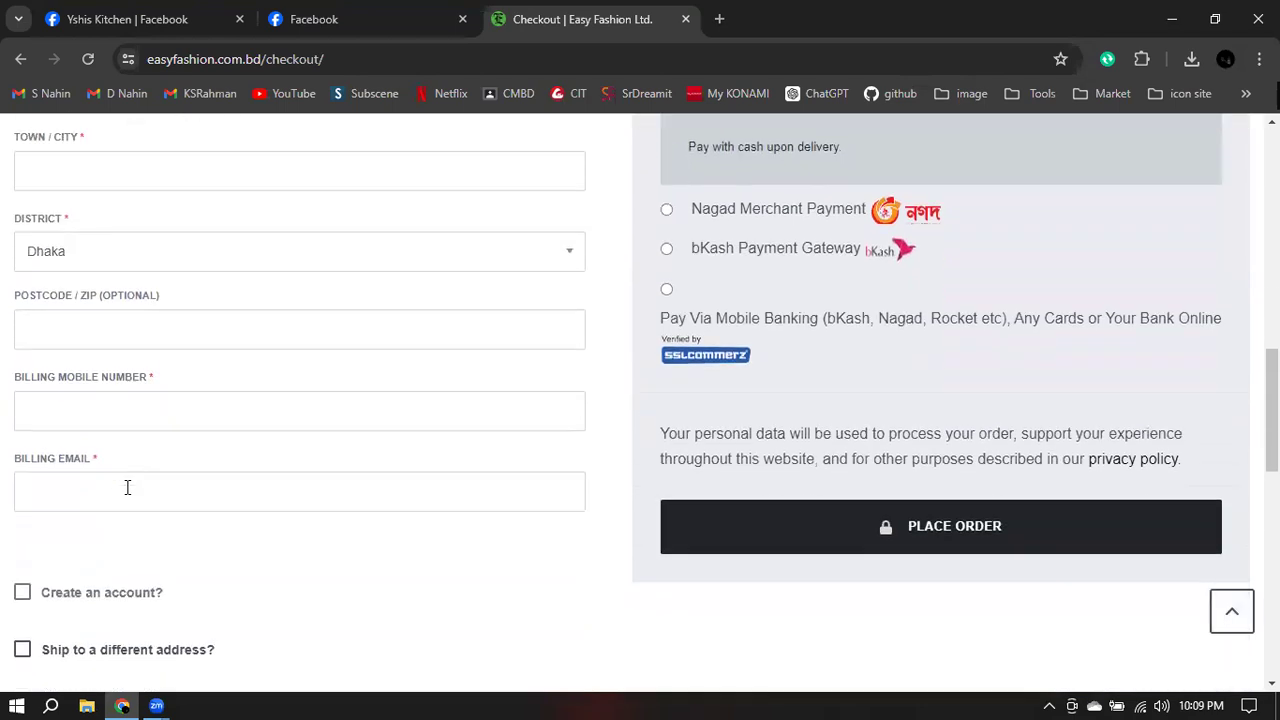
scroll(127, 489, "down", 1)
scroll(123, 516, "down", 3)
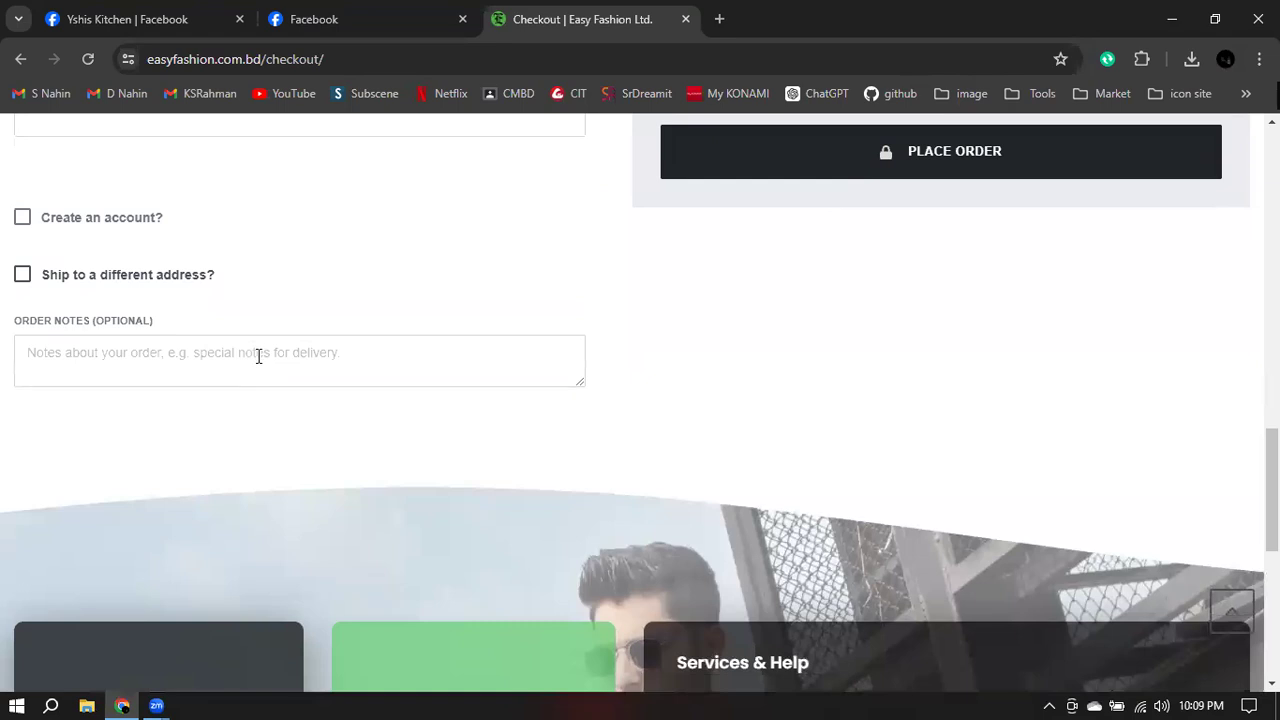
scroll(258, 356, "up", 4)
scroll(258, 356, "up", 1)
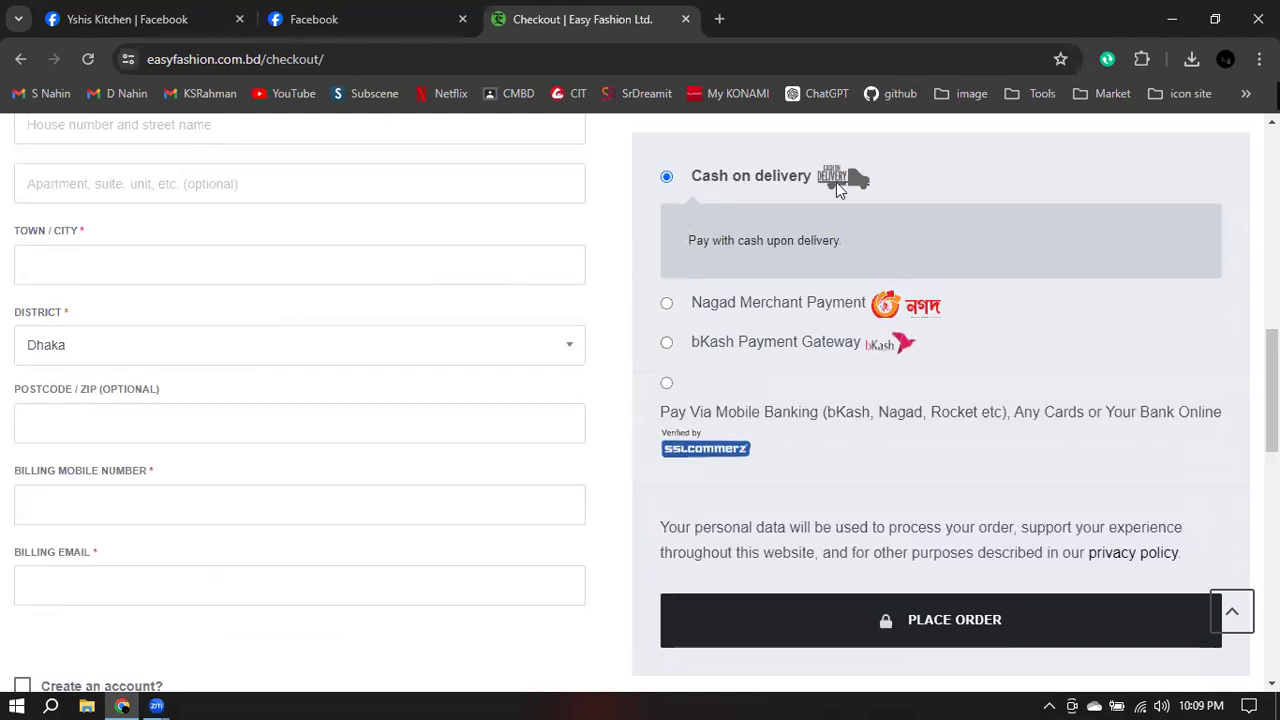
- Try Nagad and bKash, choose SSLCommerz payment, then go back to the Yshis Kitchen tab
left_click(667, 305)
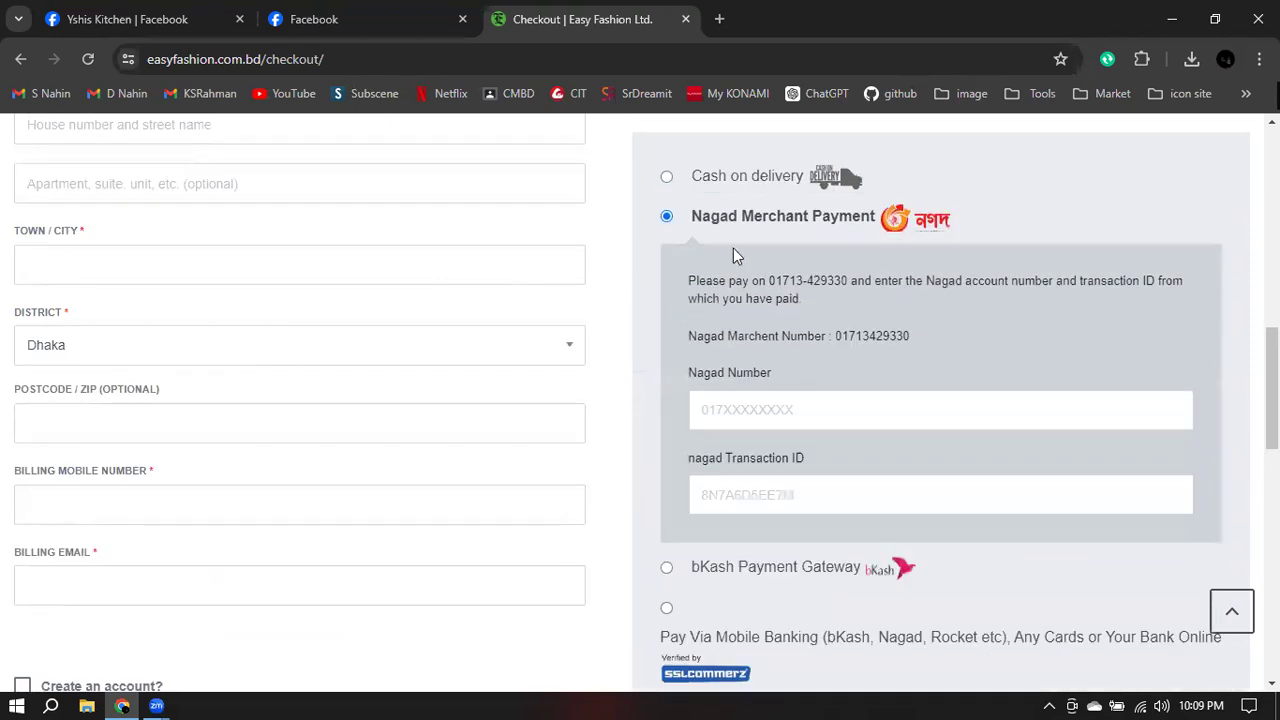
scroll(806, 230, "down", 1)
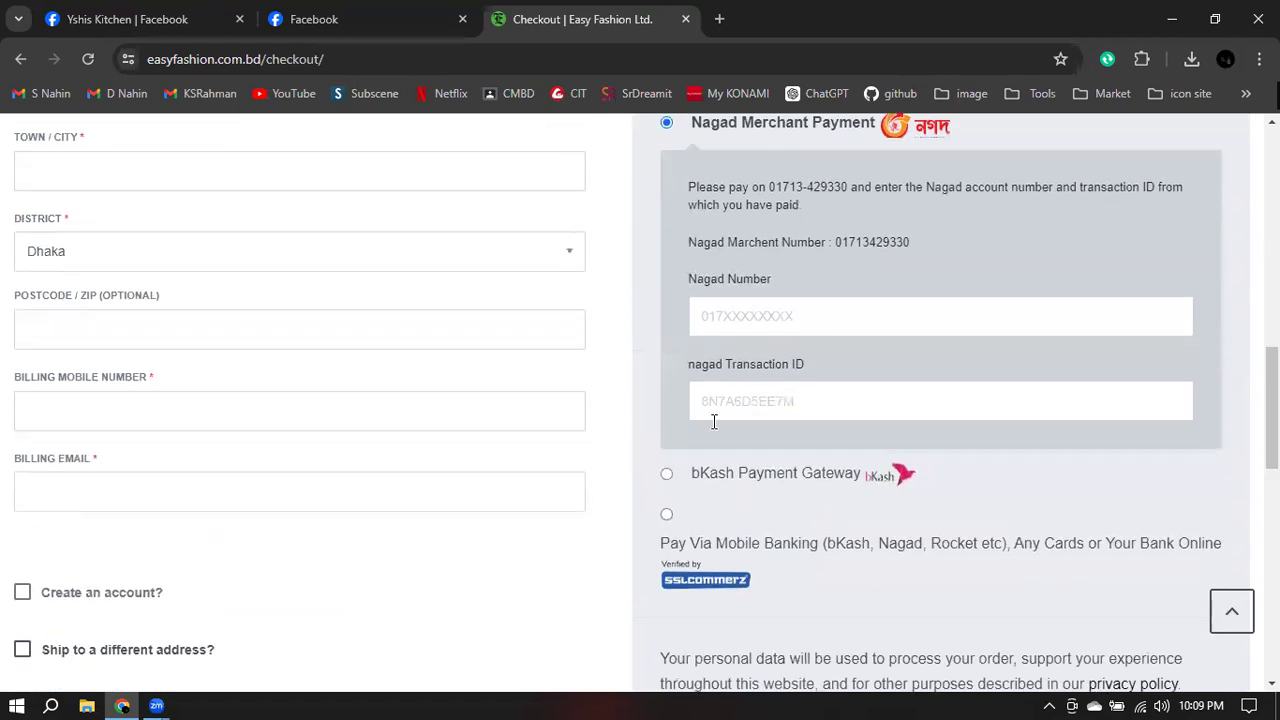
left_click(668, 474)
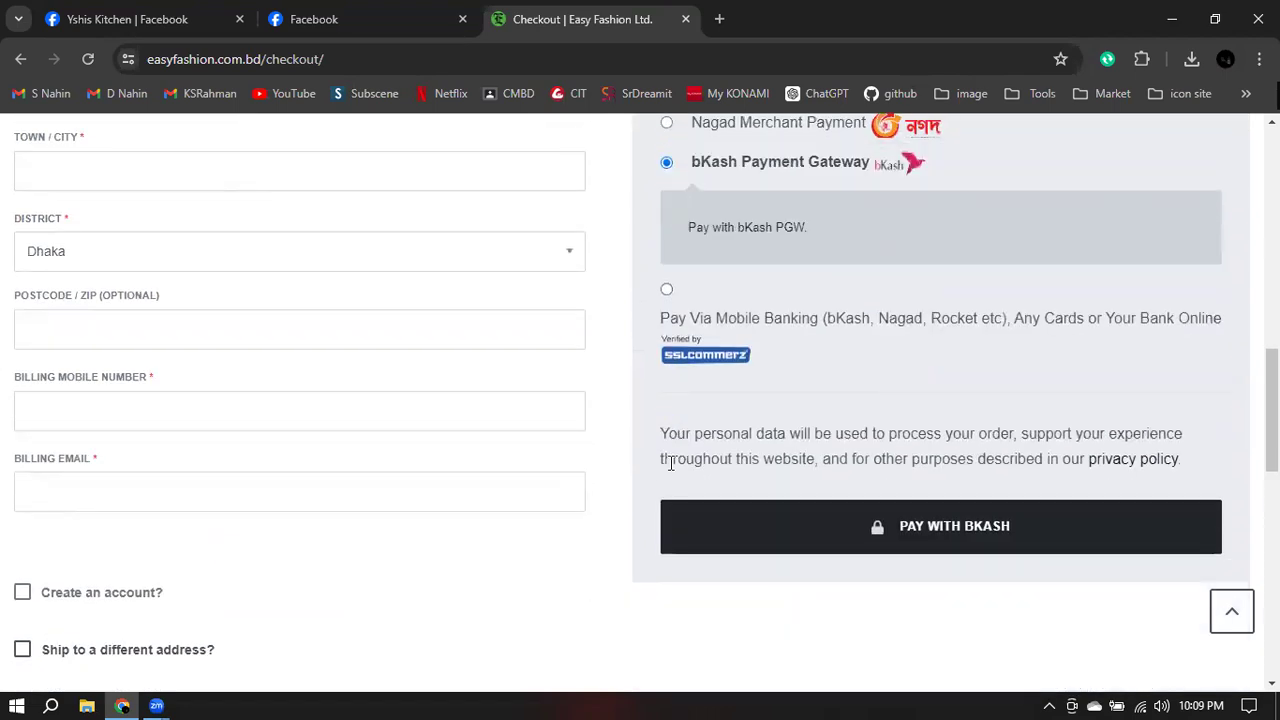
left_click(667, 289)
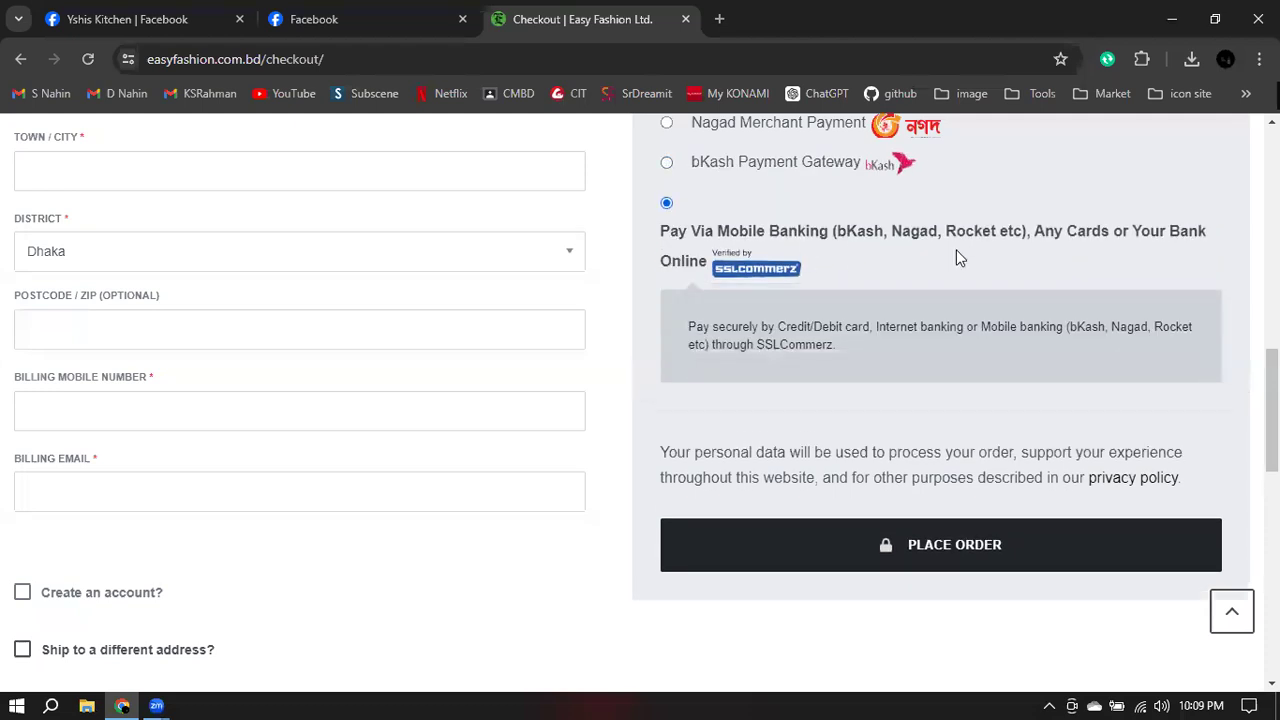
scroll(820, 340, "down", 1)
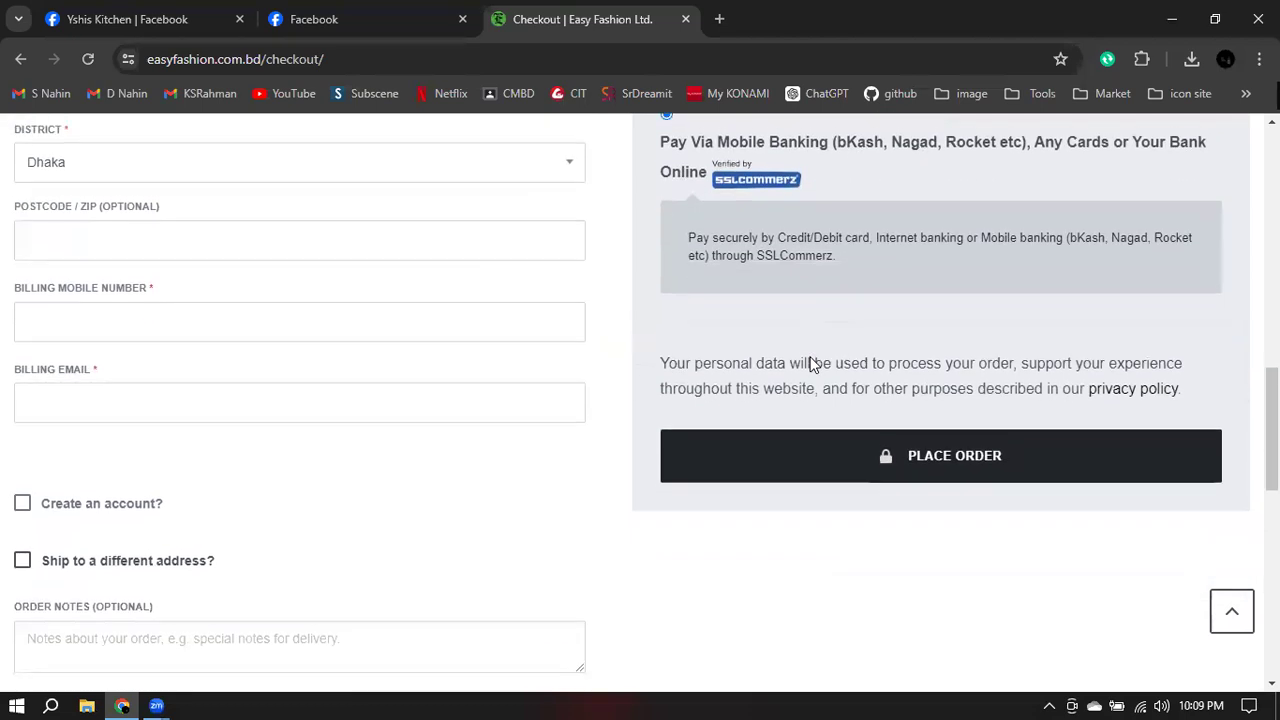
scroll(843, 362, "up", 2)
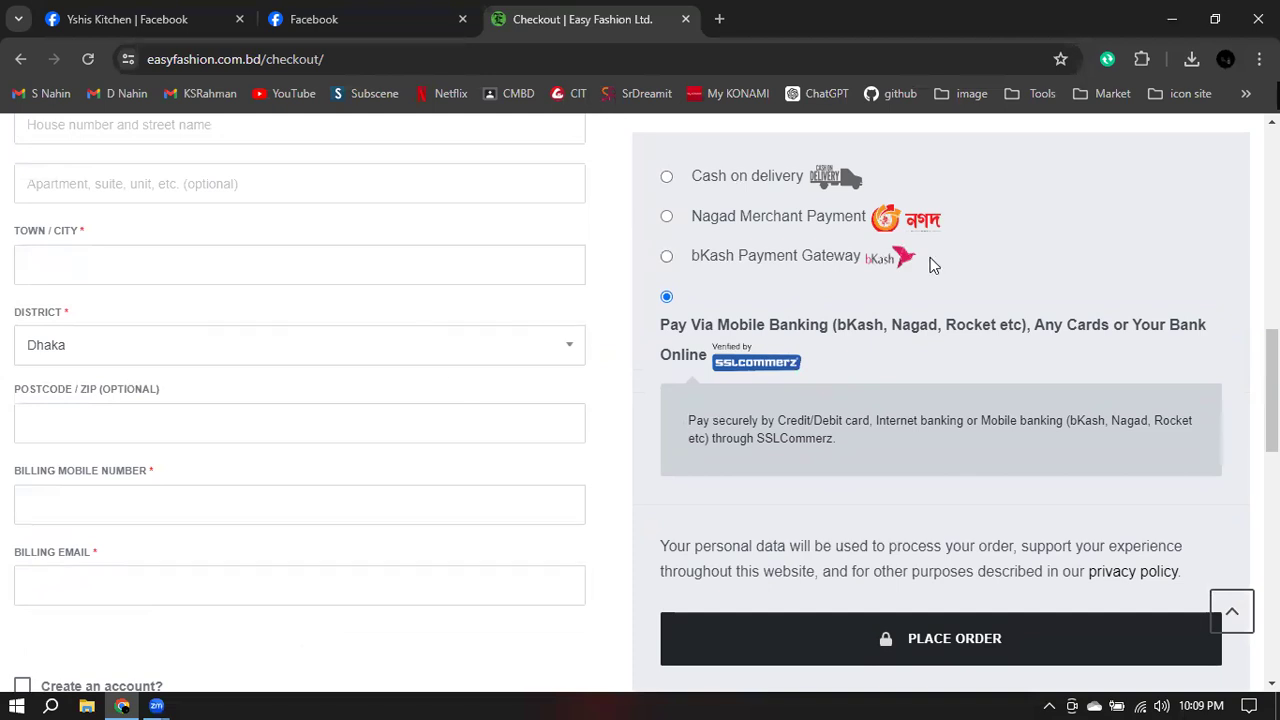
left_click(143, 20)
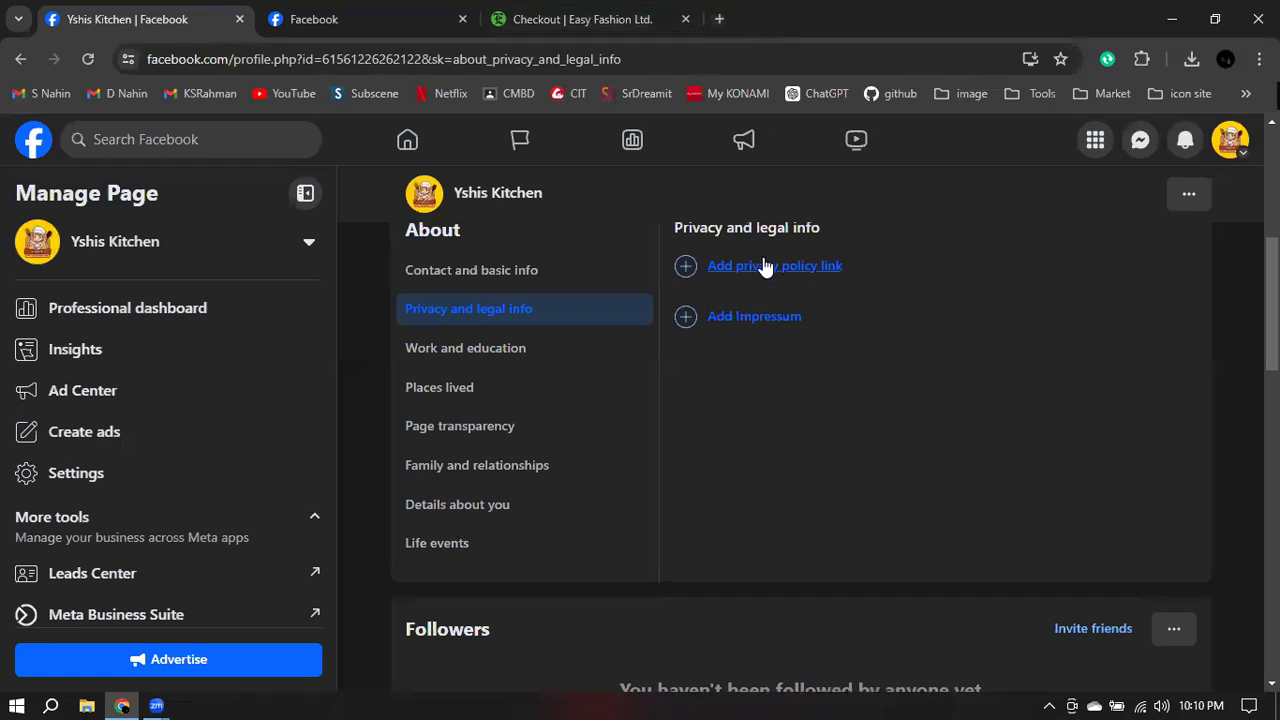
- Close the Checkout tab and load edu.leaditbd.com in a new tab
left_click(686, 20)
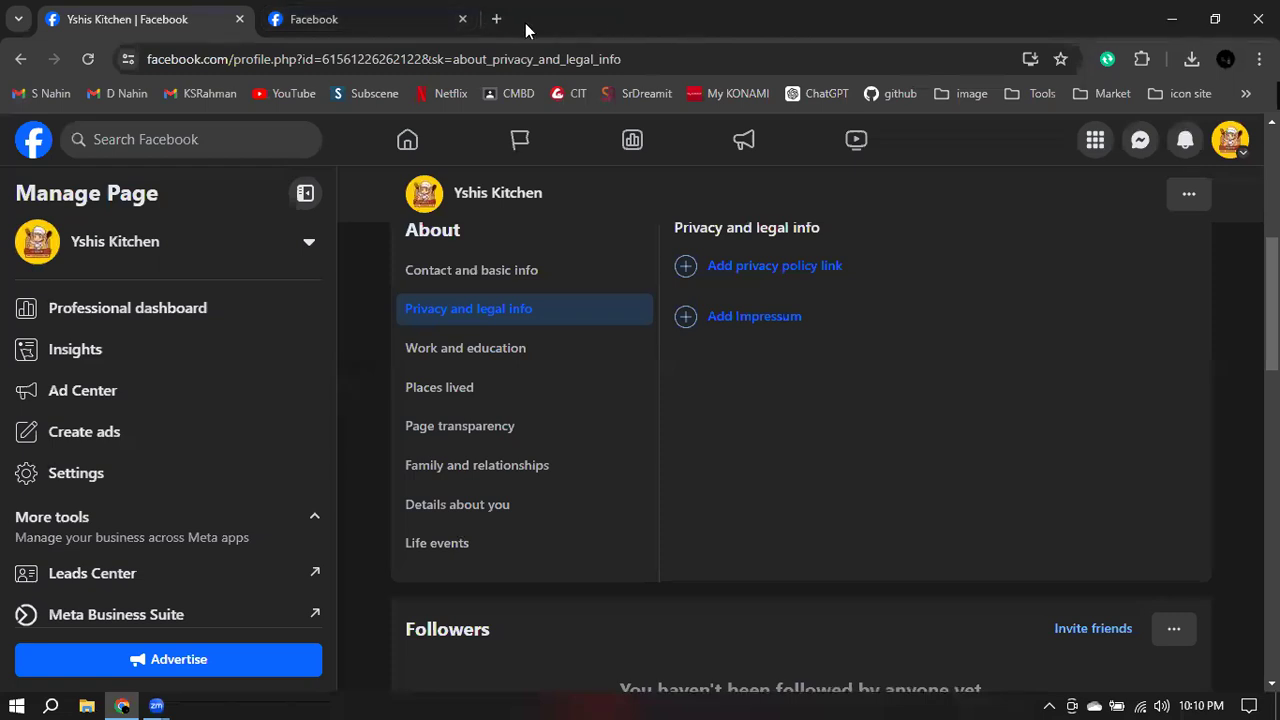
left_click(497, 19)
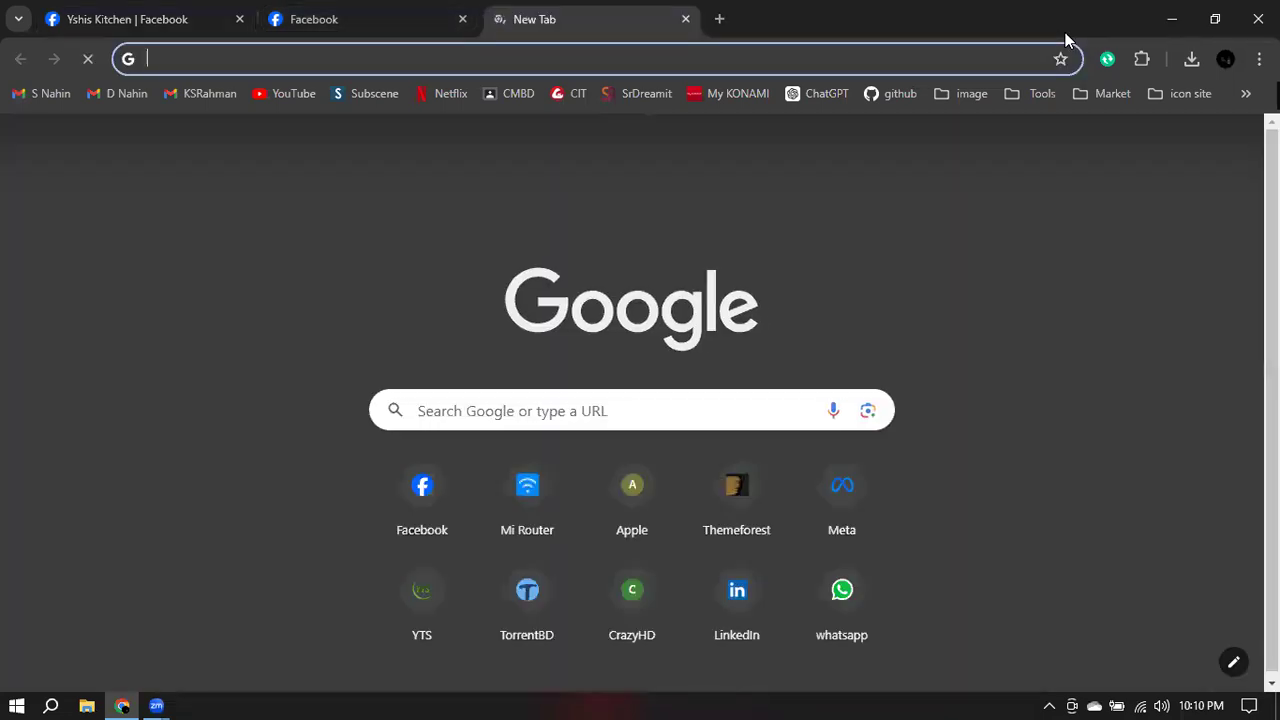
type("lw")
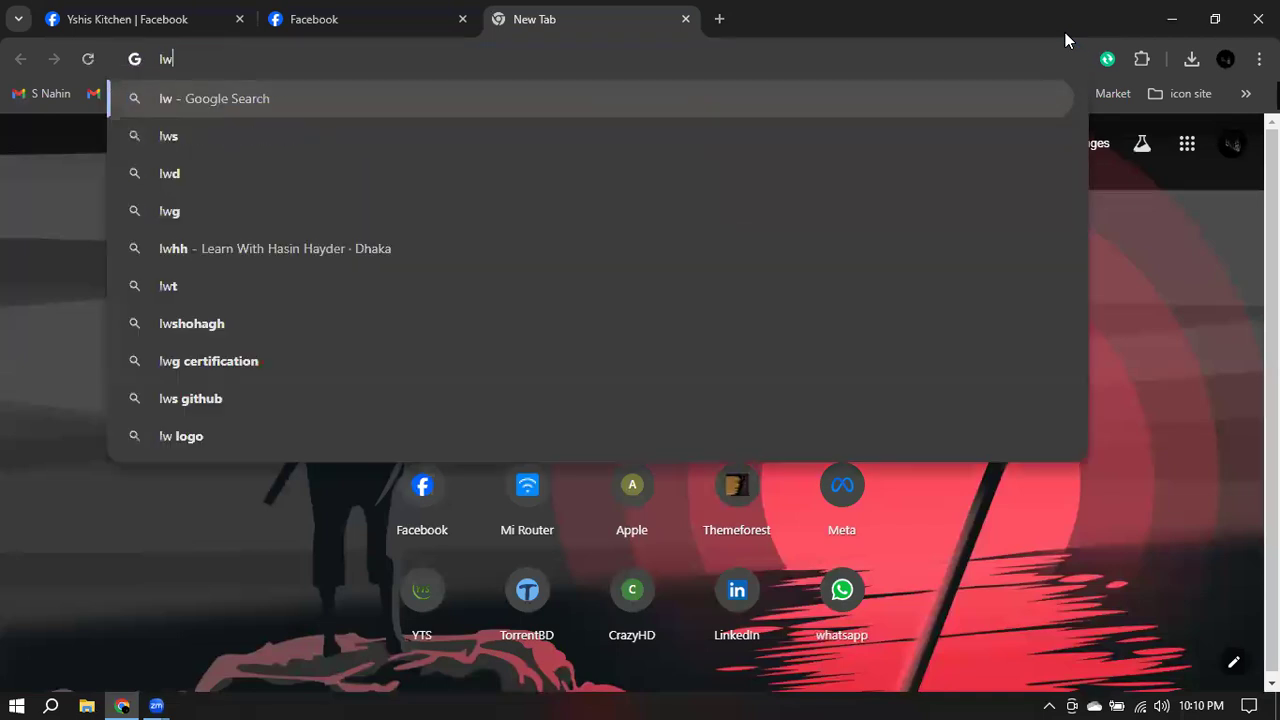
key("BackSpace")
key("BackSpace")
type("w")
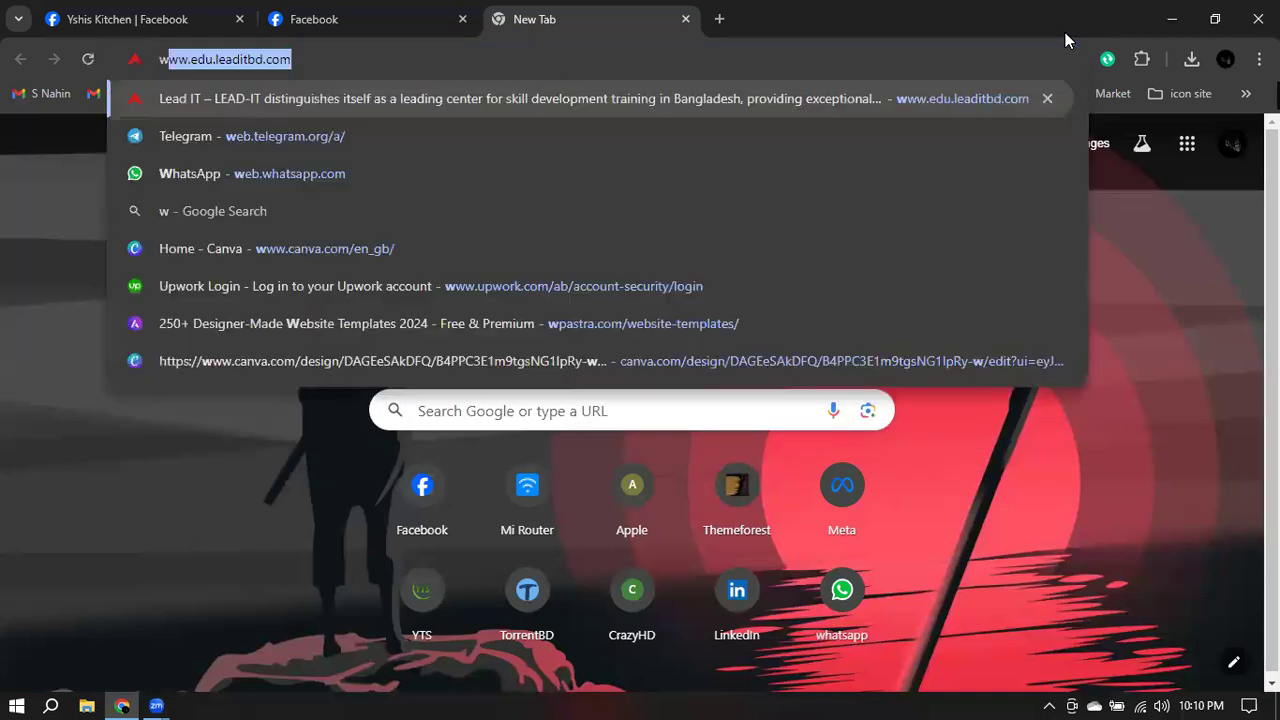
key("Return")
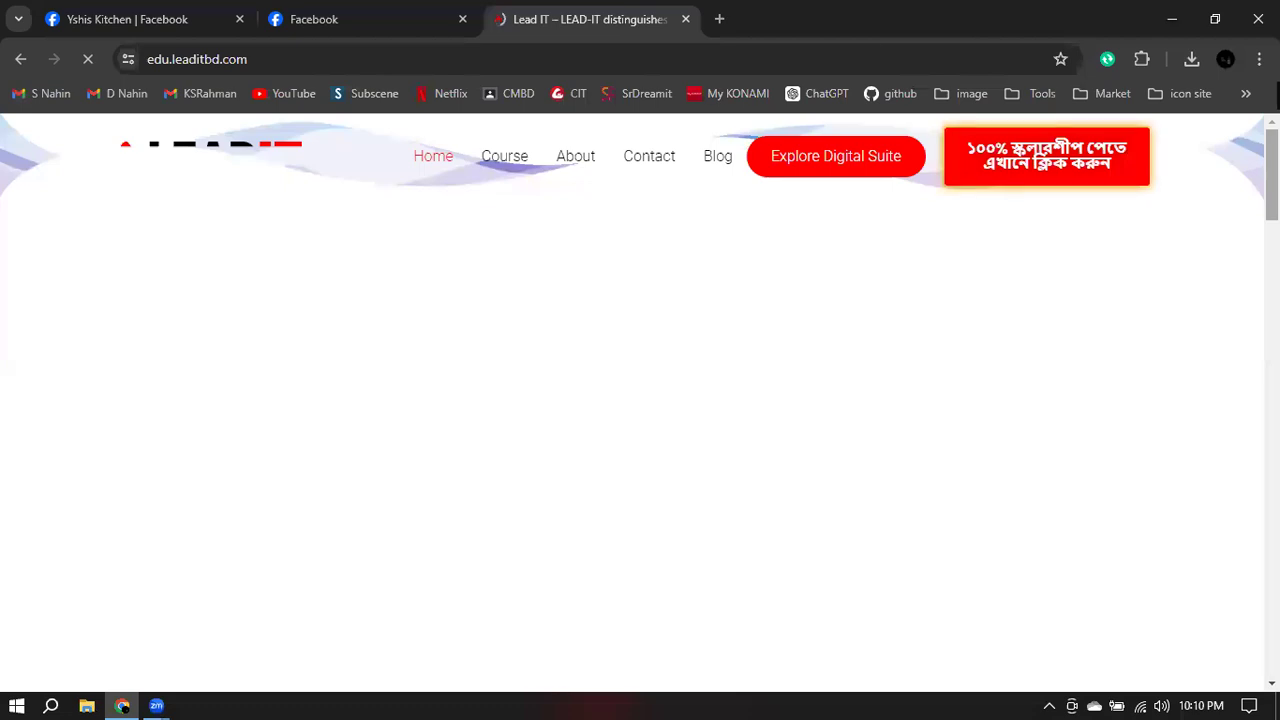
scroll(884, 566, "down", 15)
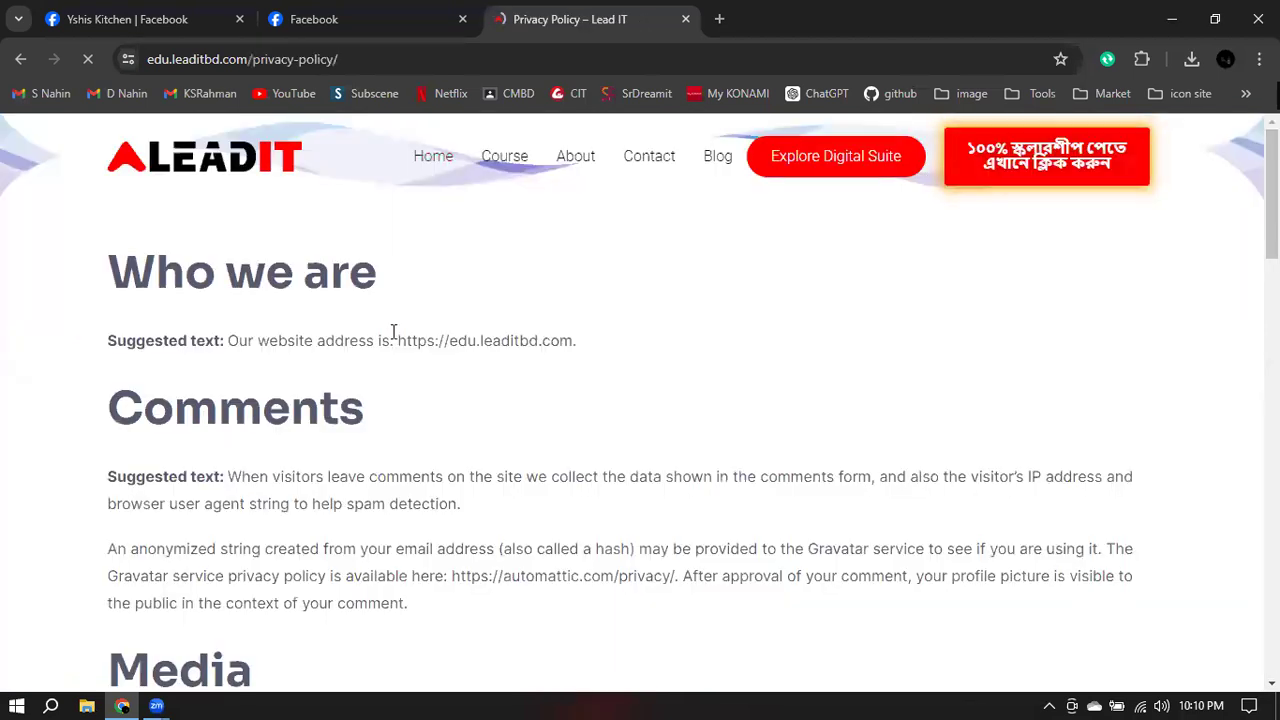
- Copy edu.leaditbd.com/privacy-policy/, paste it as Yshis Kitchen's Privacy Policy link, save, and test it
left_click(345, 62)
right_click(310, 60)
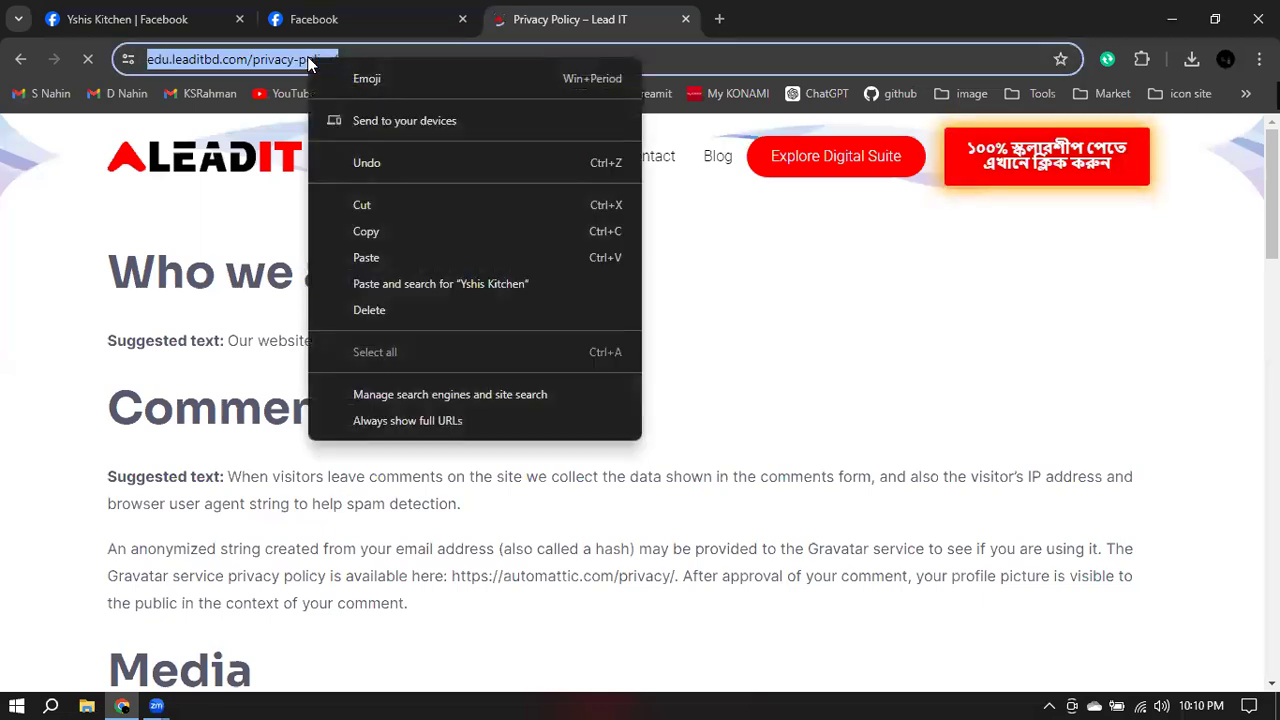
left_click(377, 231)
key("ctrl+1")
left_click(741, 268)
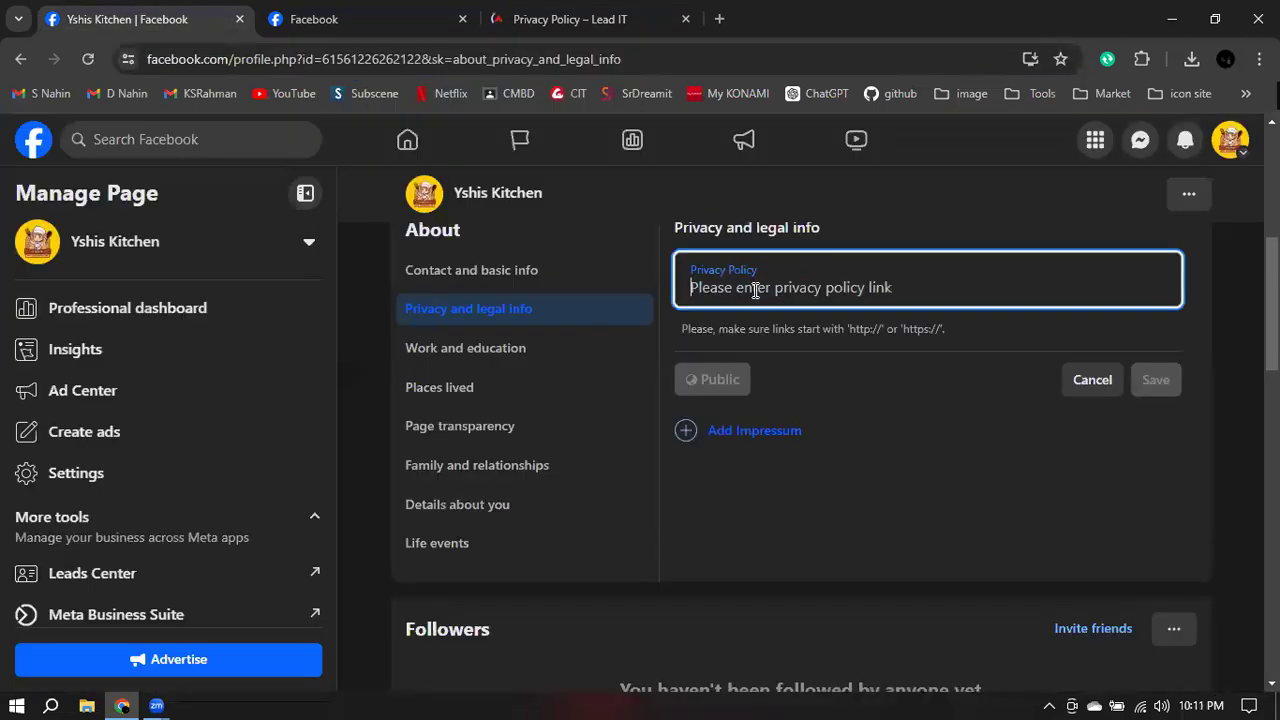
key("ctrl+v")
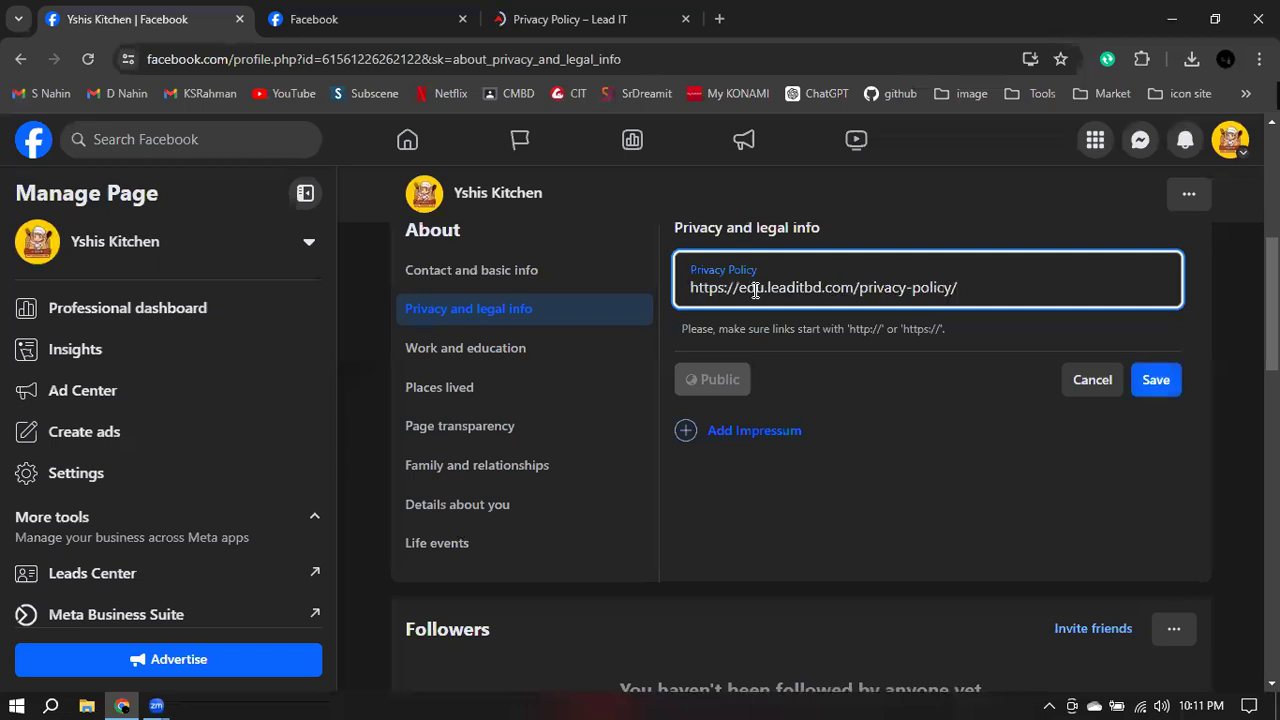
left_click(1166, 386)
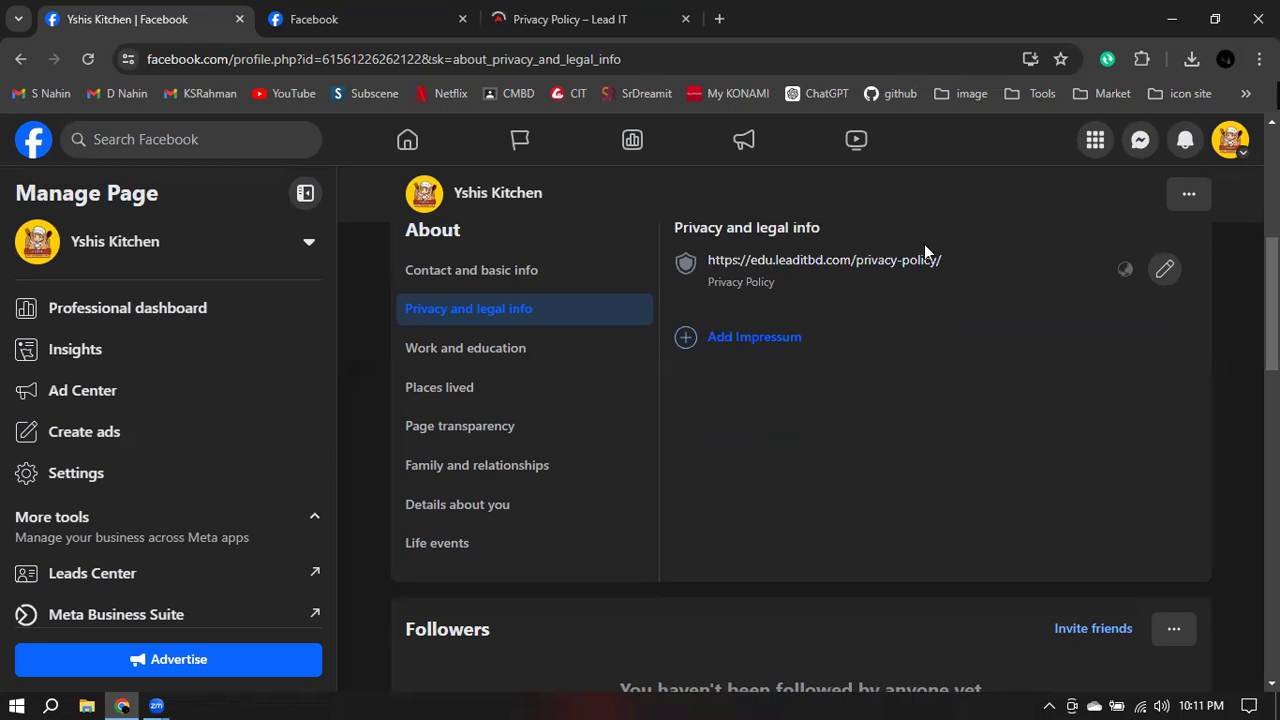
scroll(684, 330, "up", 1)
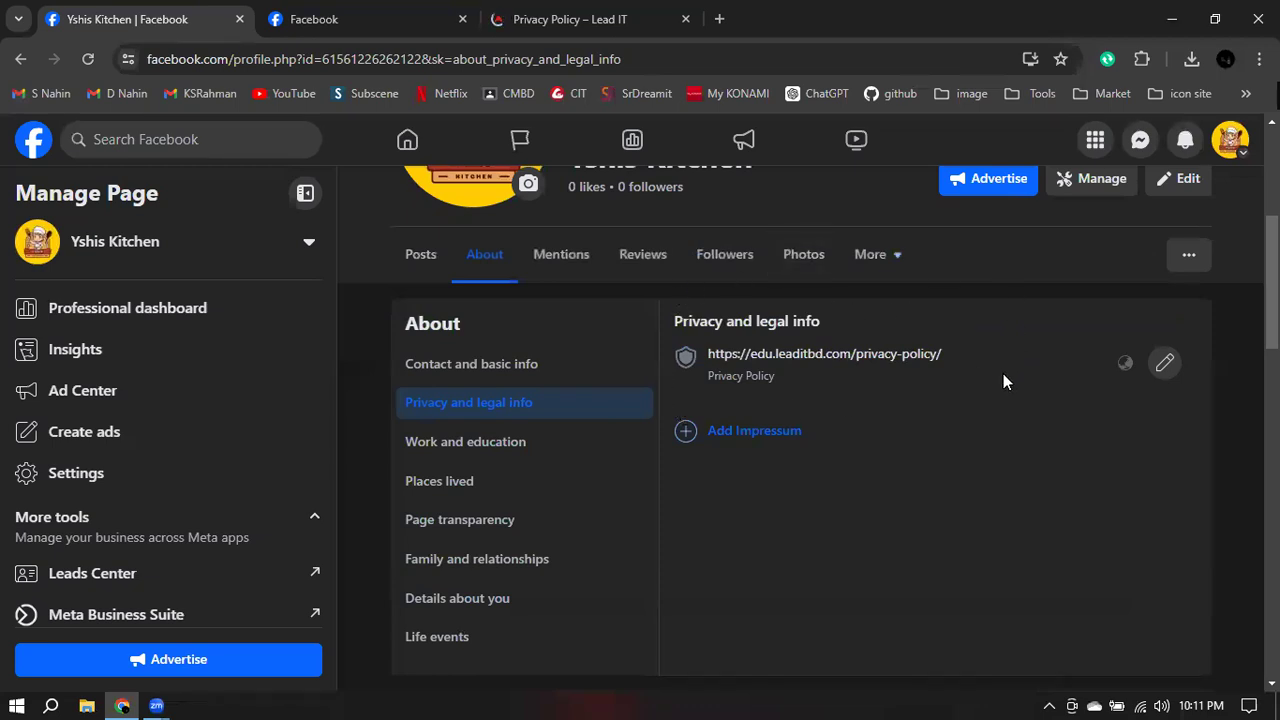
left_click(862, 356)
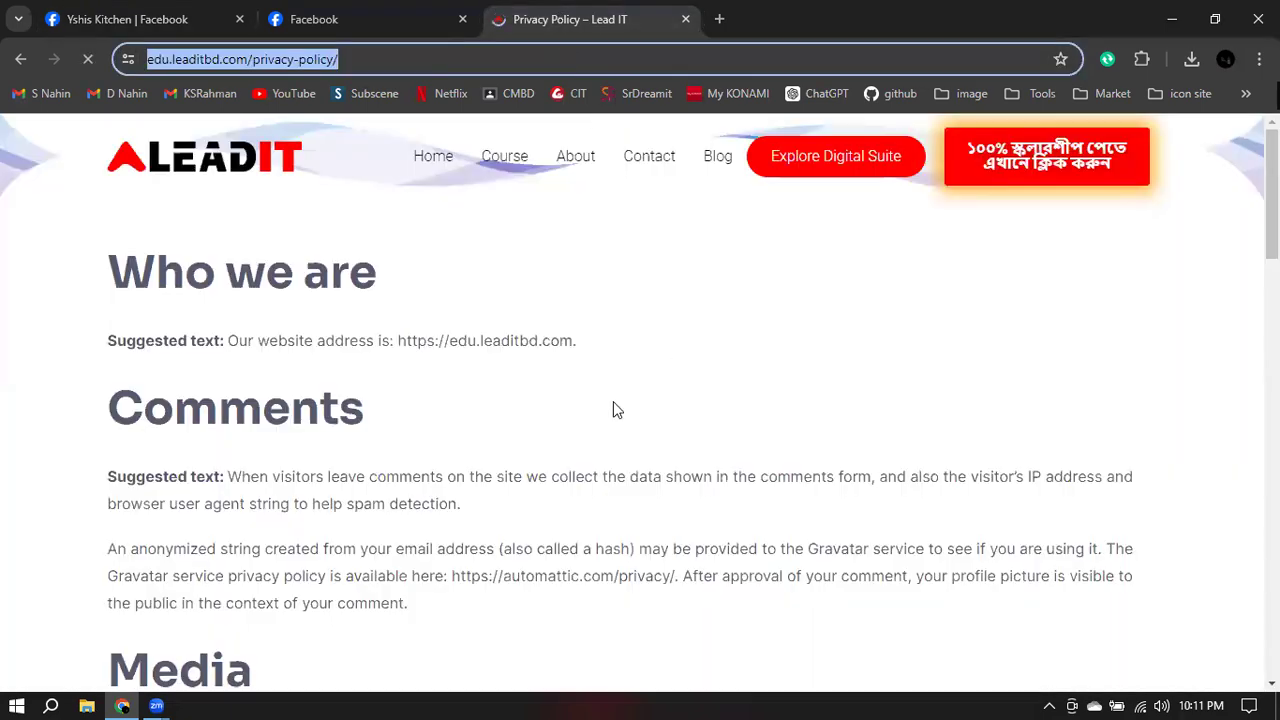
scroll(594, 391, "down", 5)
scroll(600, 360, "down", 12)
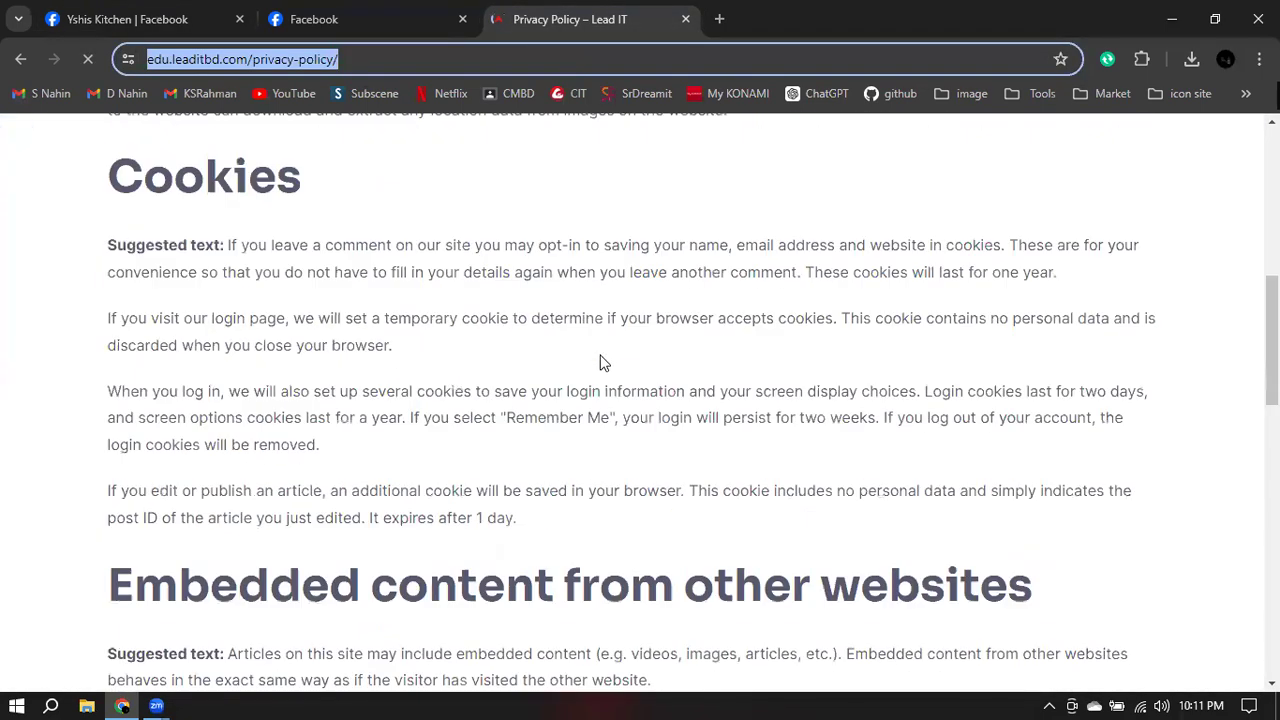
scroll(610, 360, "down", 6)
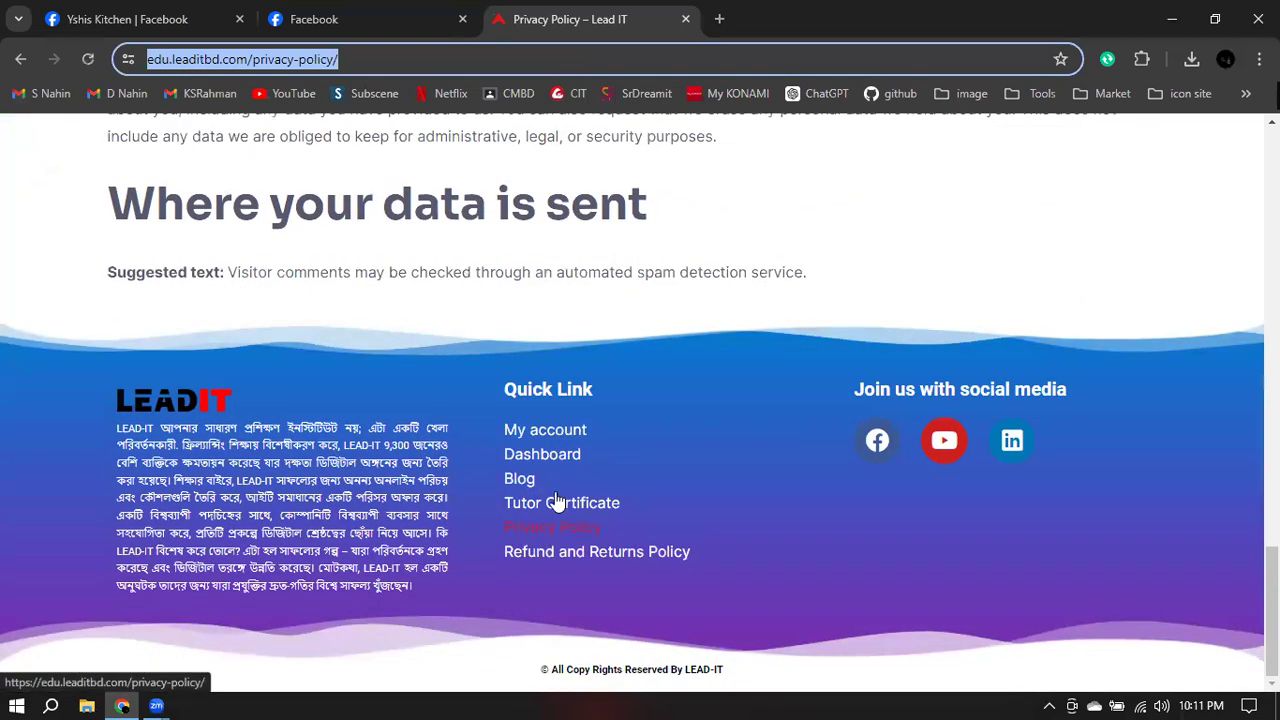
left_click(130, 19)
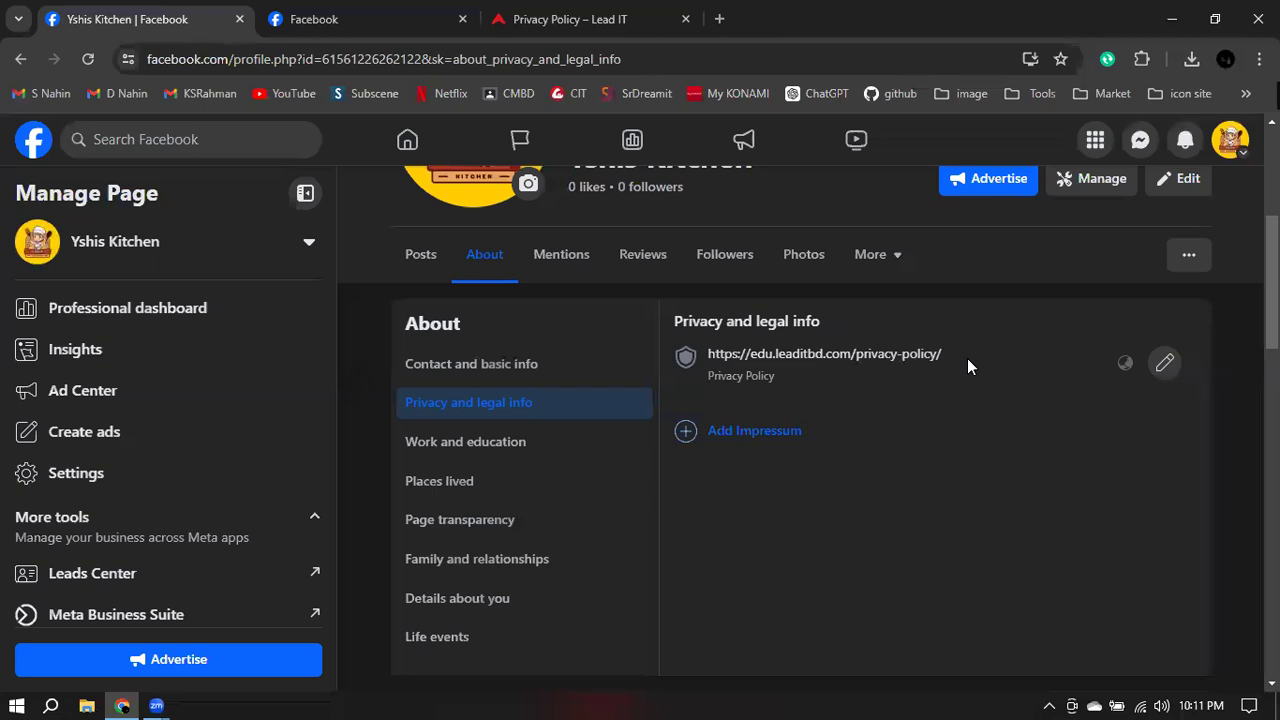
- Add an Impressum entry and read its 2,000-character limit and Austria/Germany/Switzerland requirement
left_click(732, 432)
left_click(701, 464)
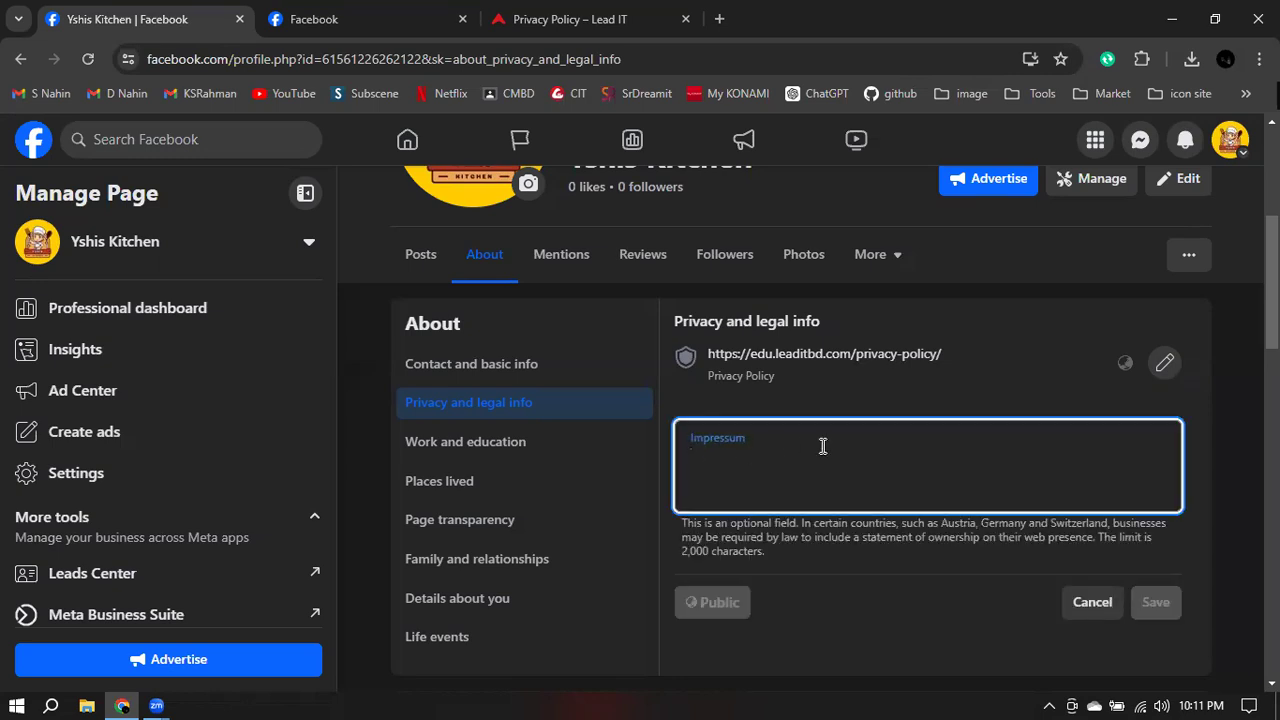
left_click(687, 548)
left_click_drag(687, 548, 771, 557)
left_click(803, 502)
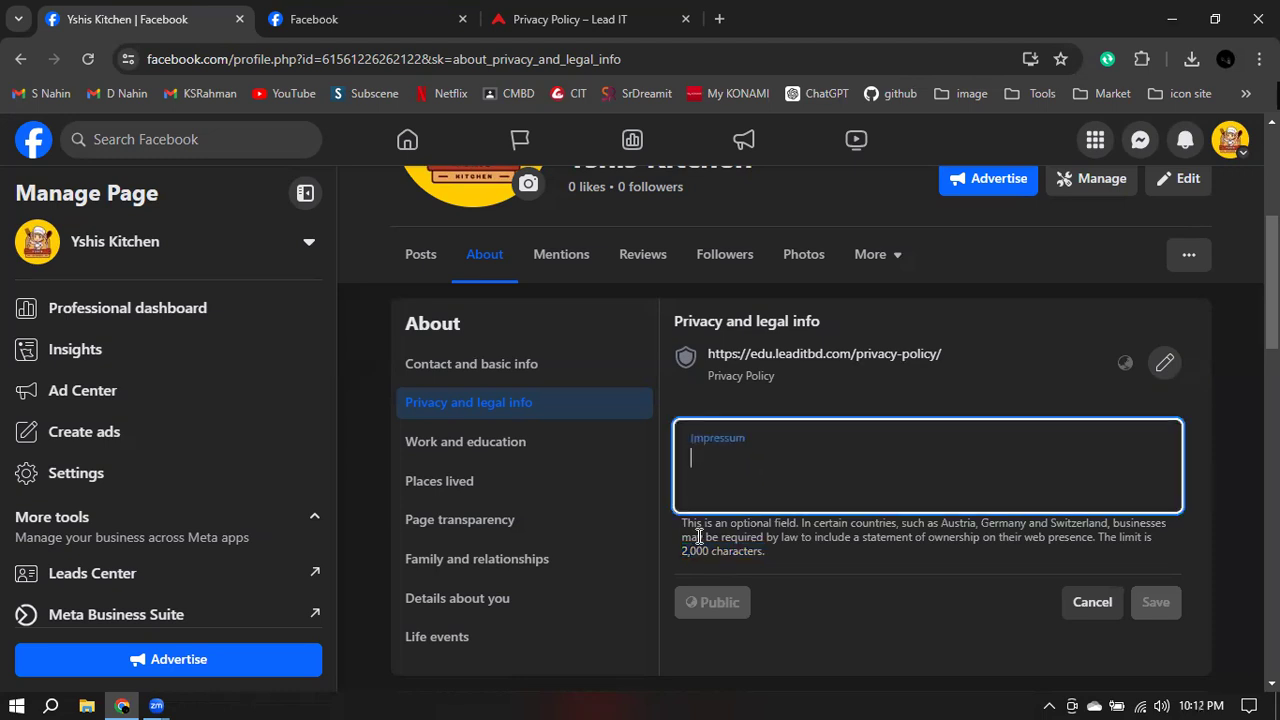
left_click_drag(683, 522, 800, 523)
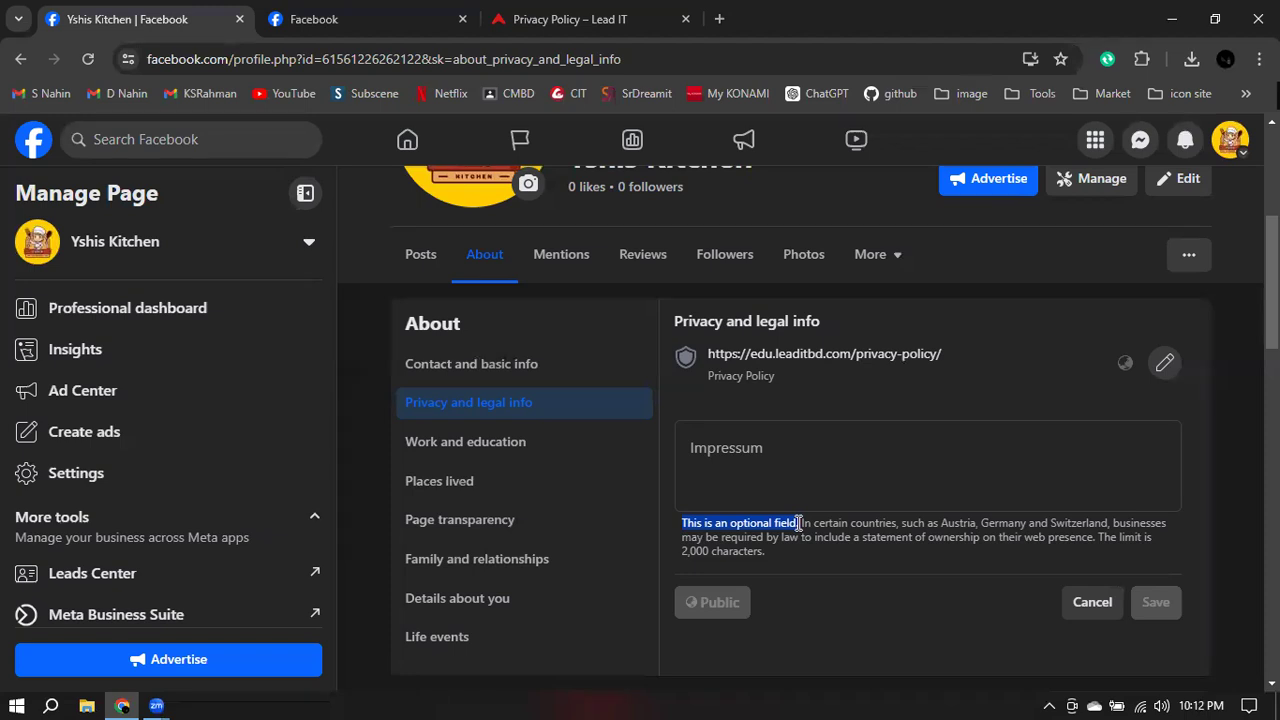
left_click_drag(800, 522, 1008, 548)
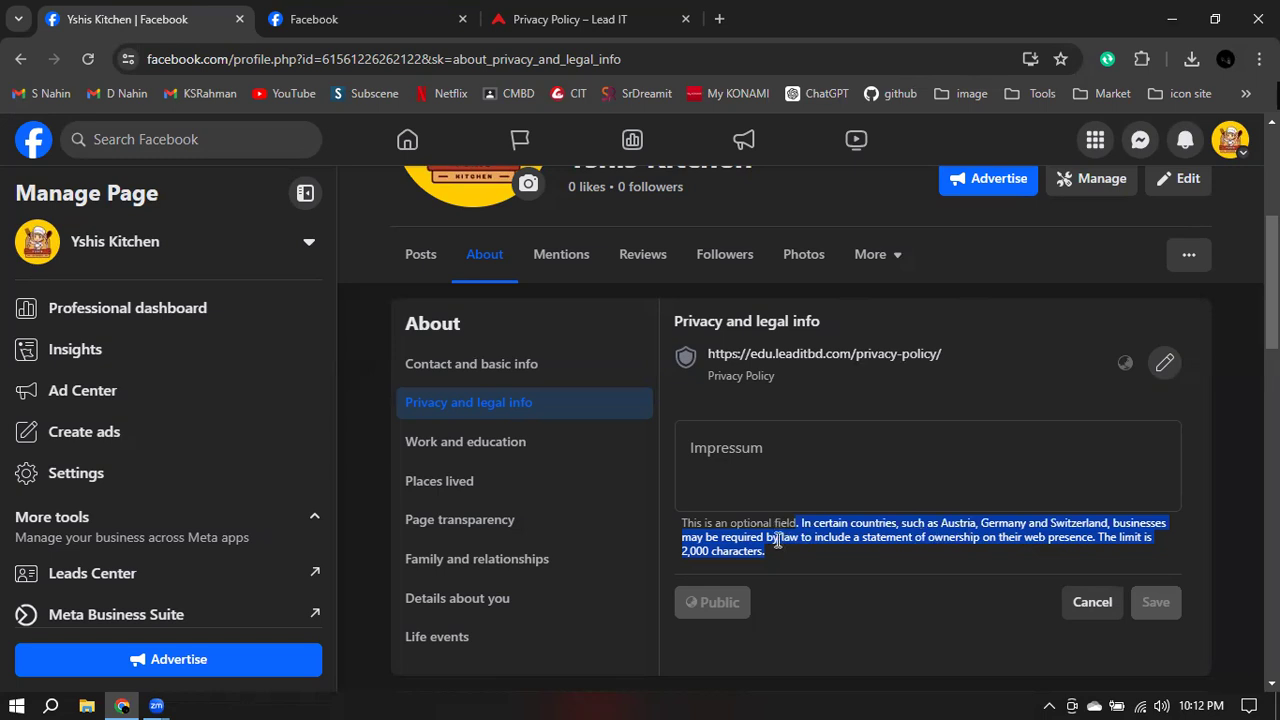
left_click(760, 451)
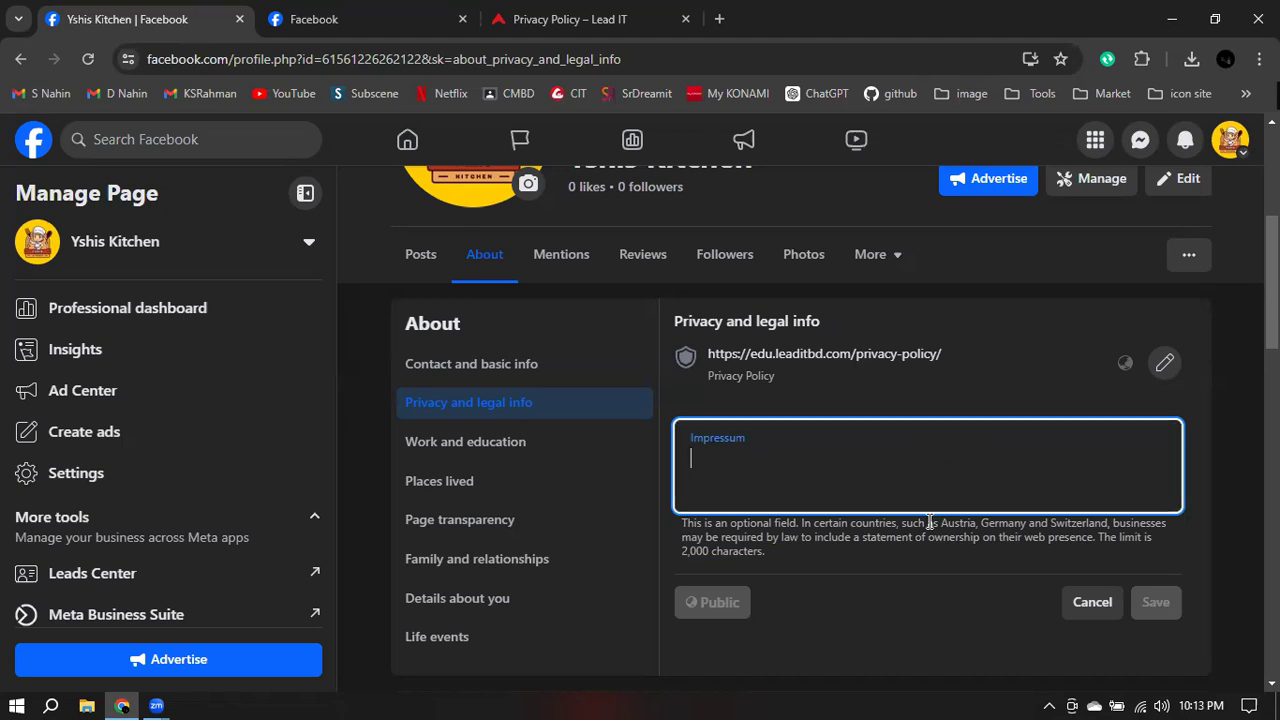
left_click_drag(940, 527, 1107, 528)
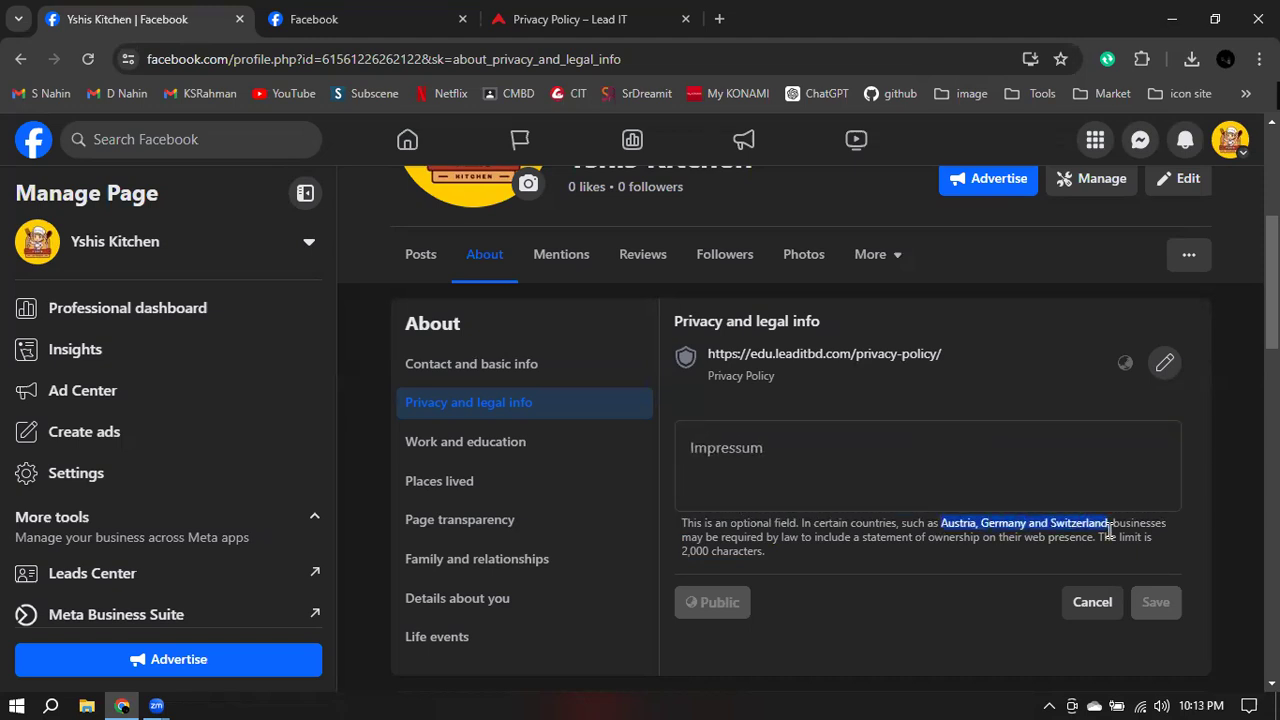
left_click(751, 466)
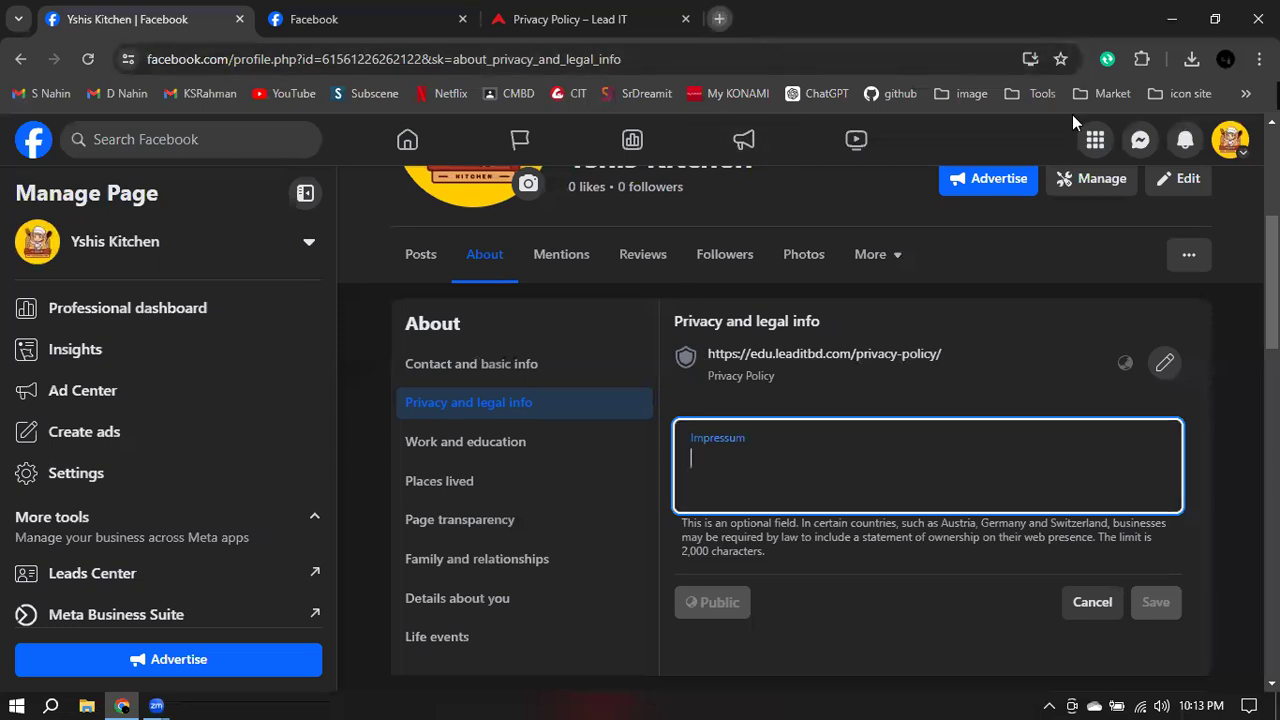
- Search 'what is impressum' in a new tab and view the image results
key("ctrl+t")
type("what")
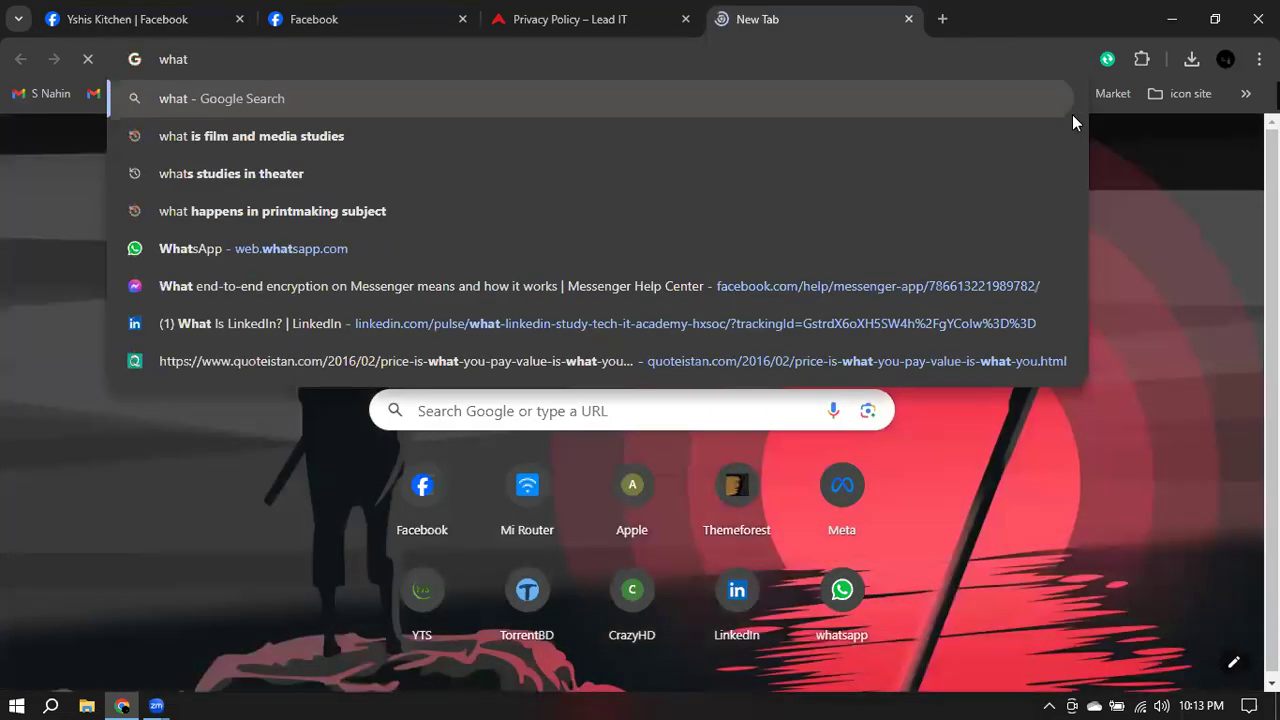
type(" is")
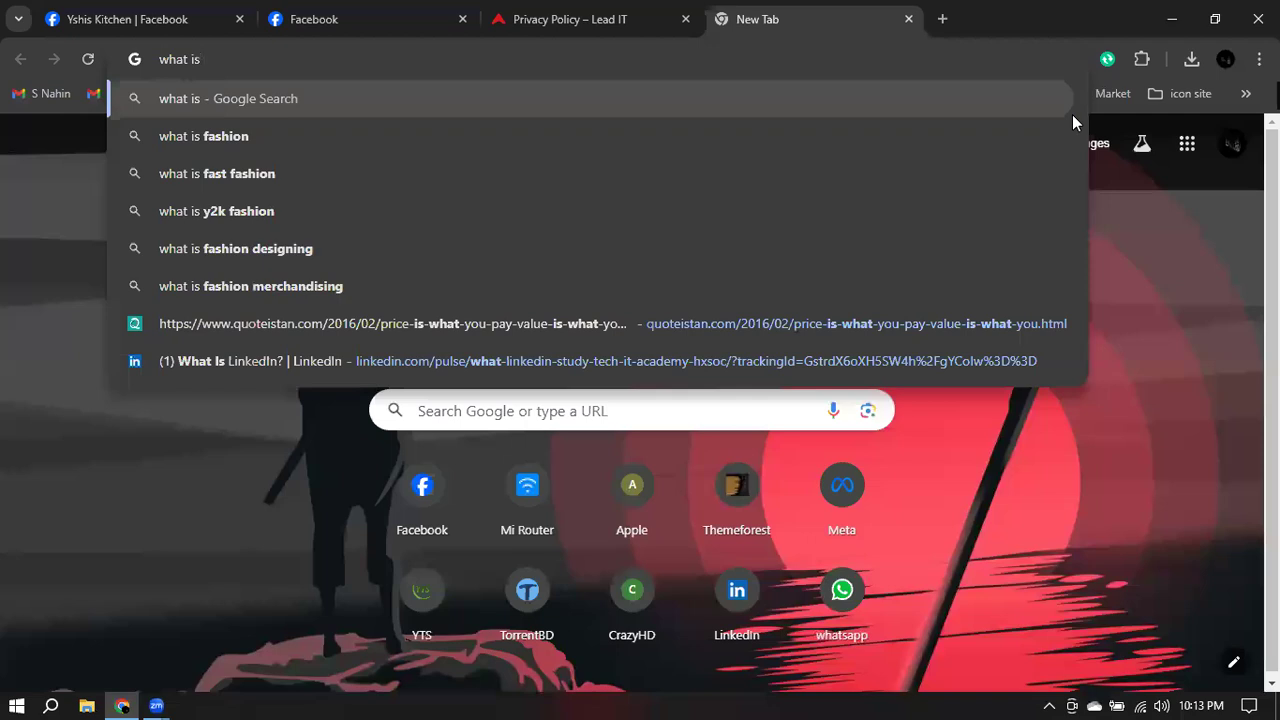
type(" impre")
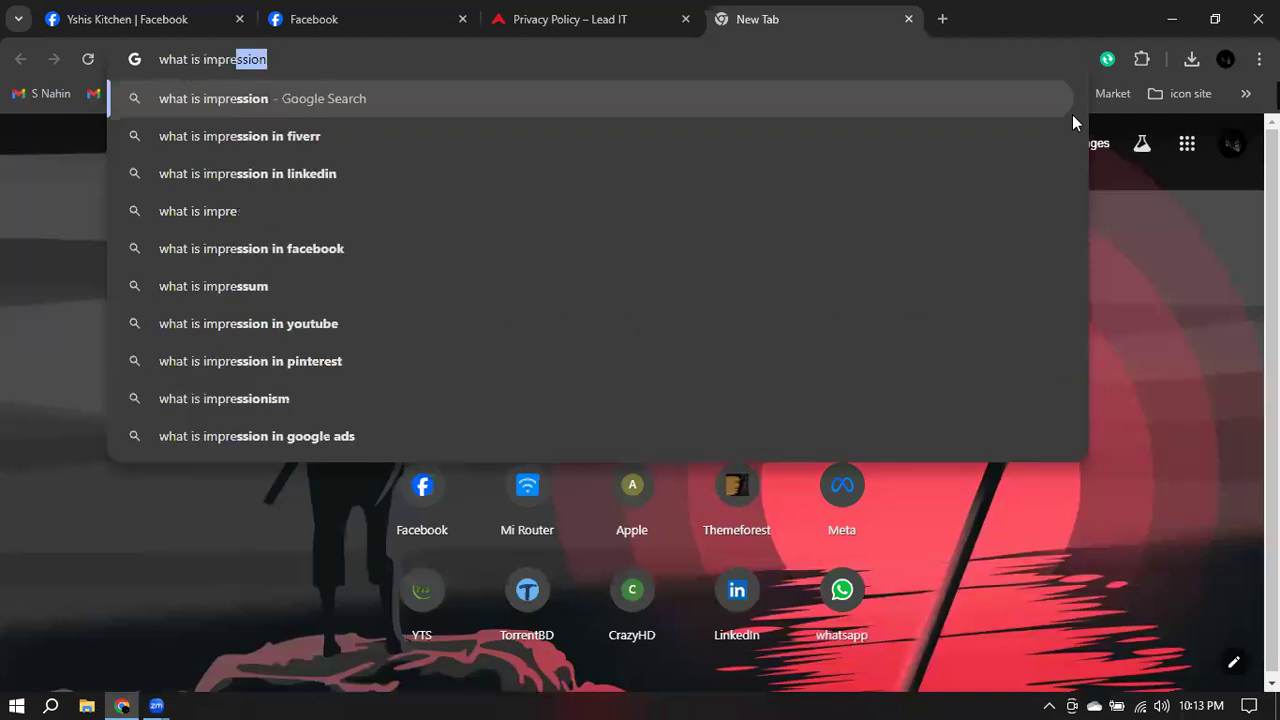
type("ssionum")
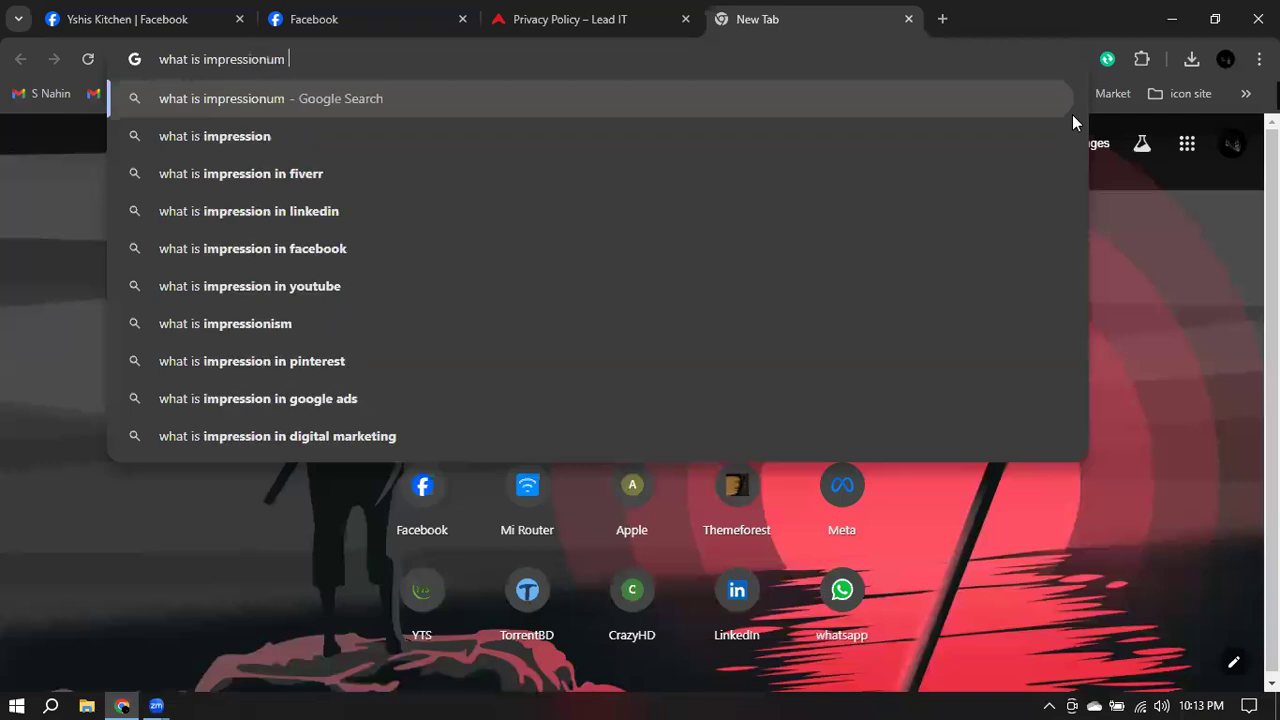
key("BackSpace")
key("BackSpace")
key("BackSpace")
key("BackSpace")
key("BackSpace")
key("BackSpace")
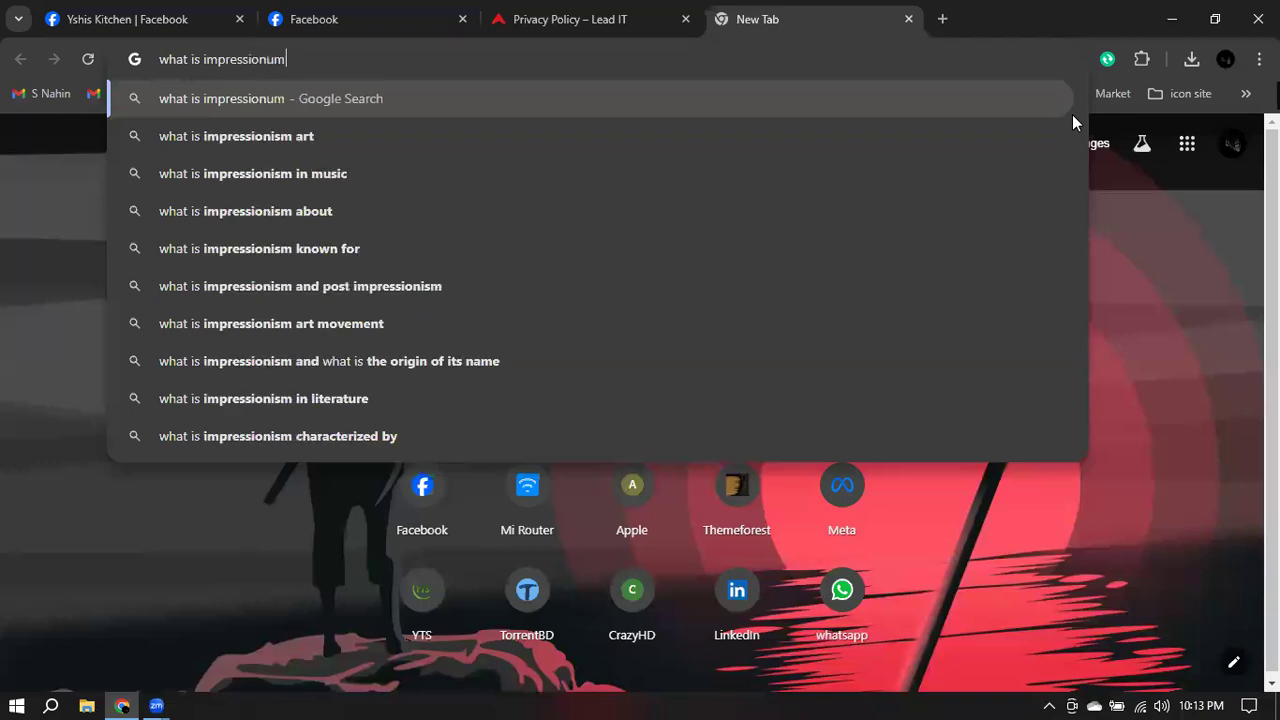
key("BackSpace")
key("BackSpace")
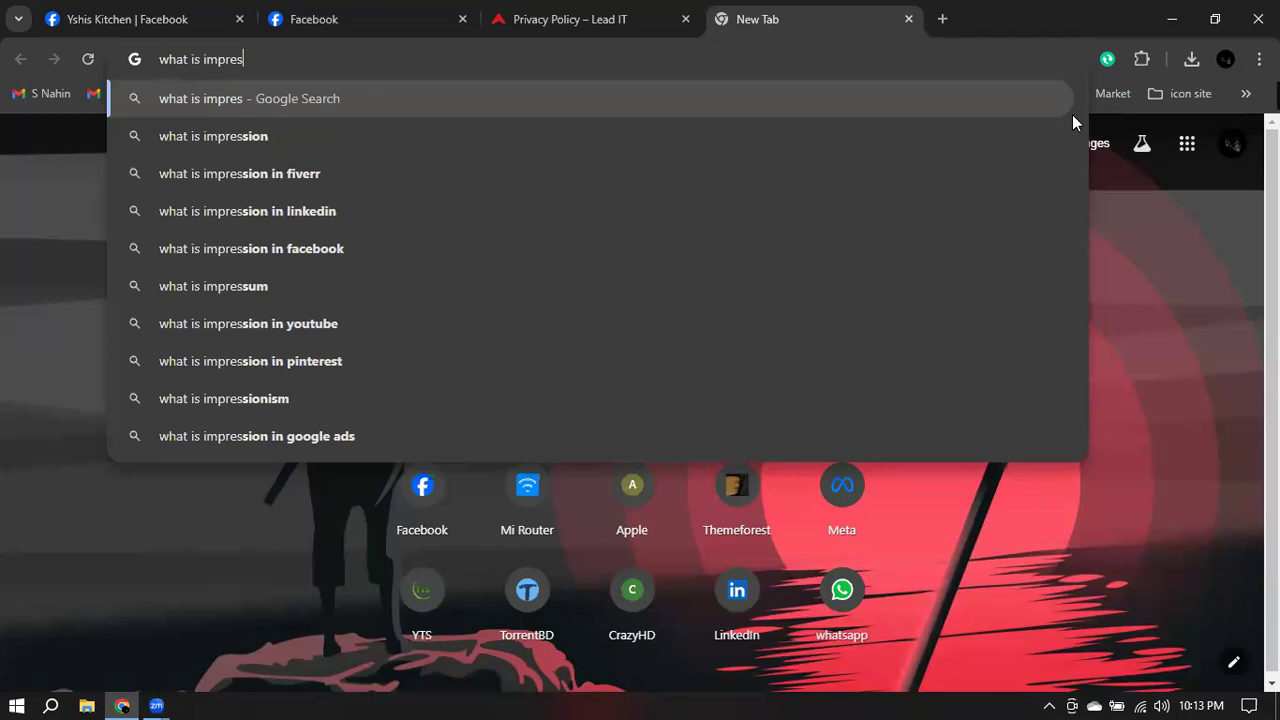
type("sum")
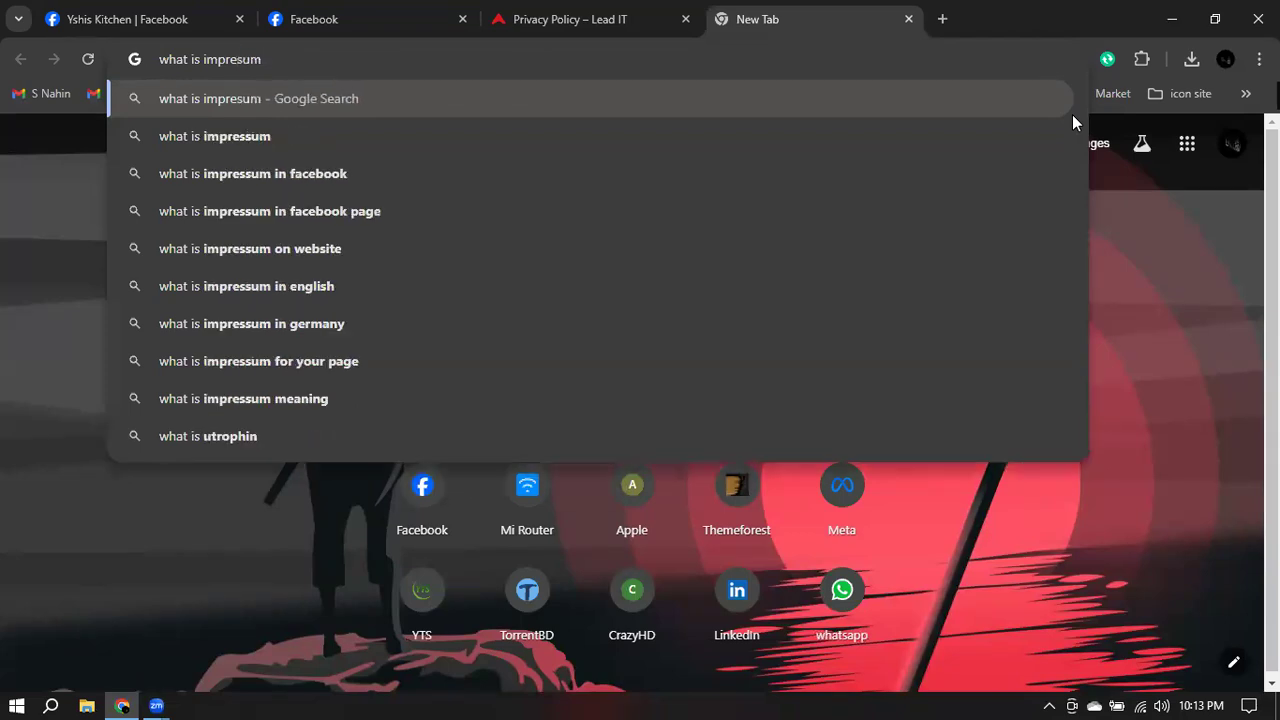
key("Down")
key("Return")
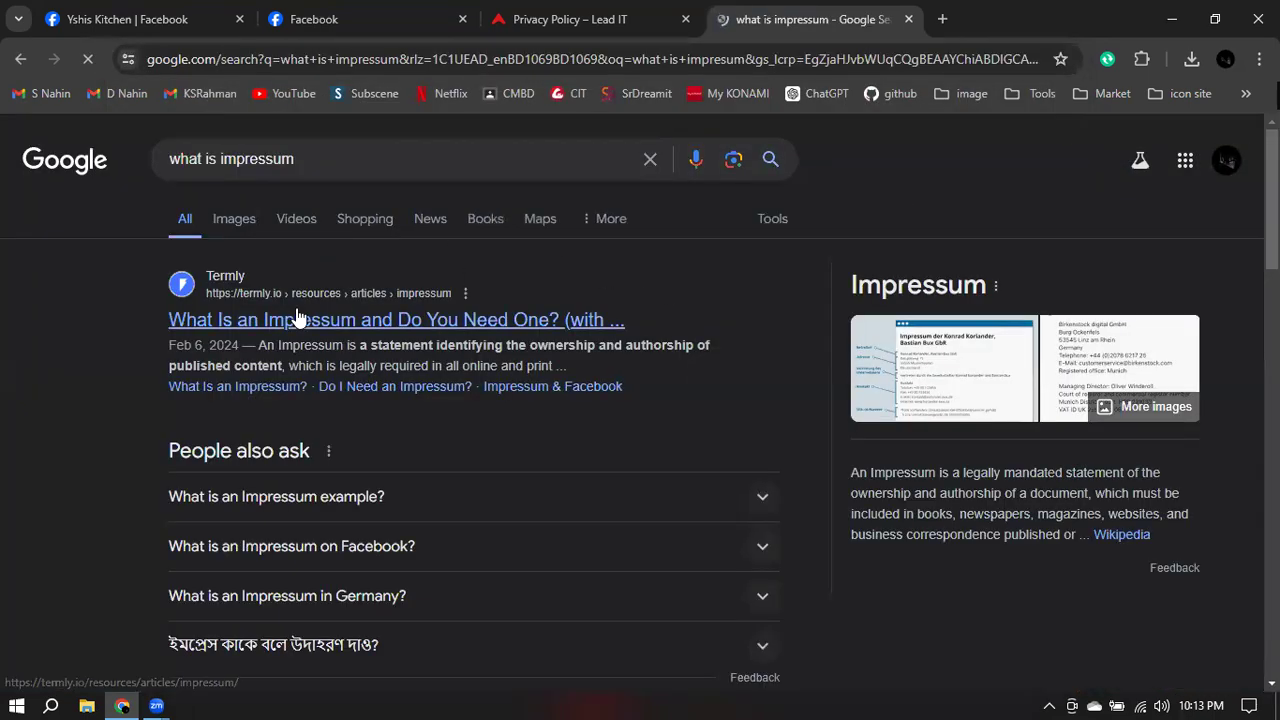
left_click(234, 220)
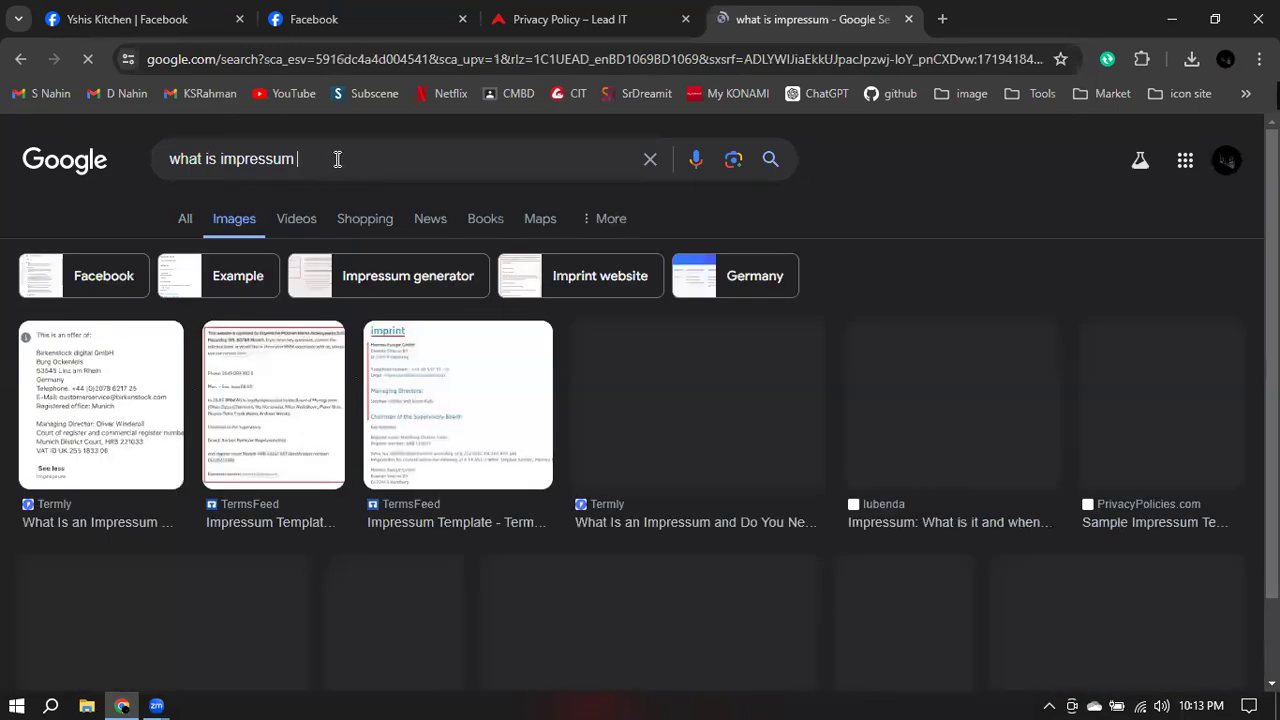
- Search 'what is impressum in facebook' and preview the LinkedIn article explaining Facebook's Impressum
type("in fac")
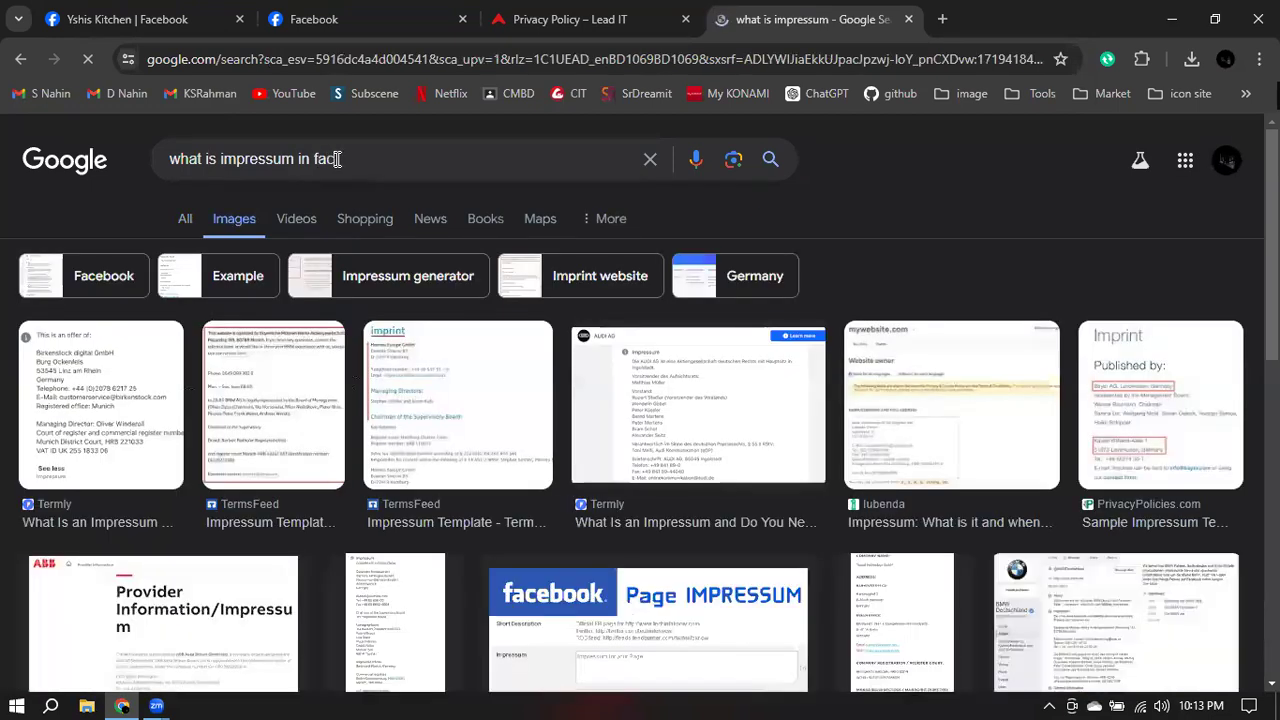
type("eboo")
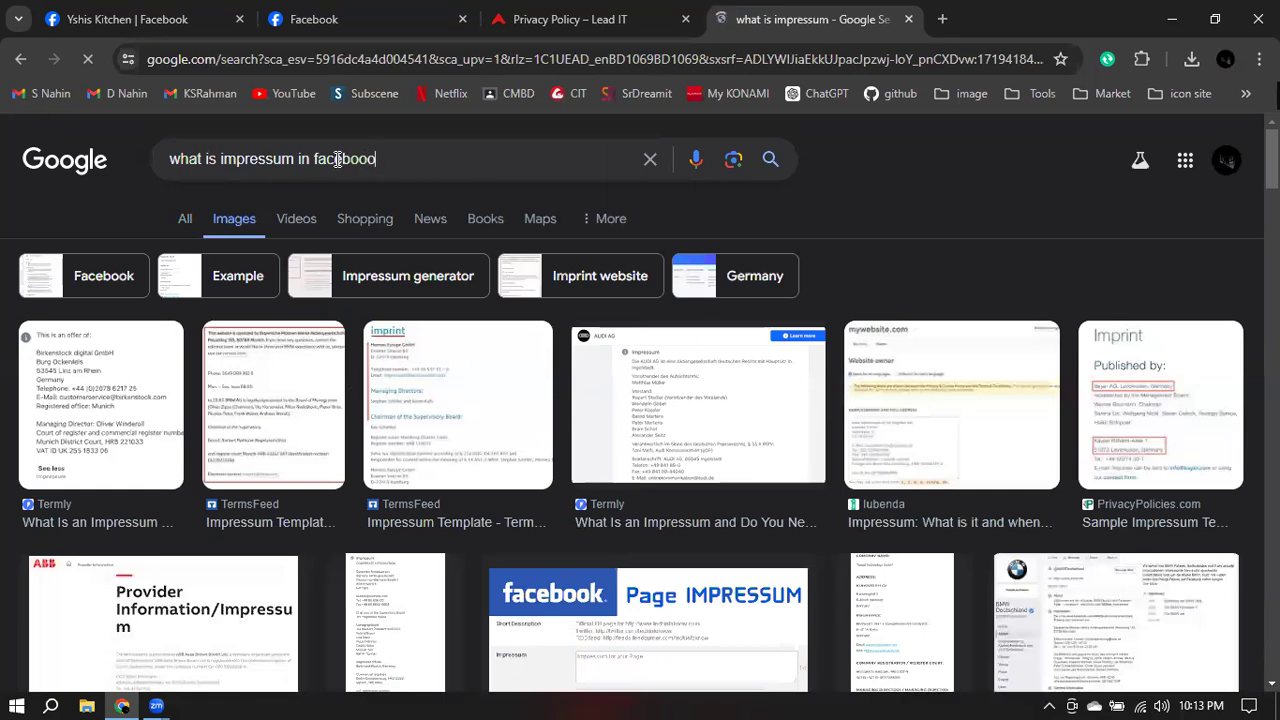
type("k")
key("Return")
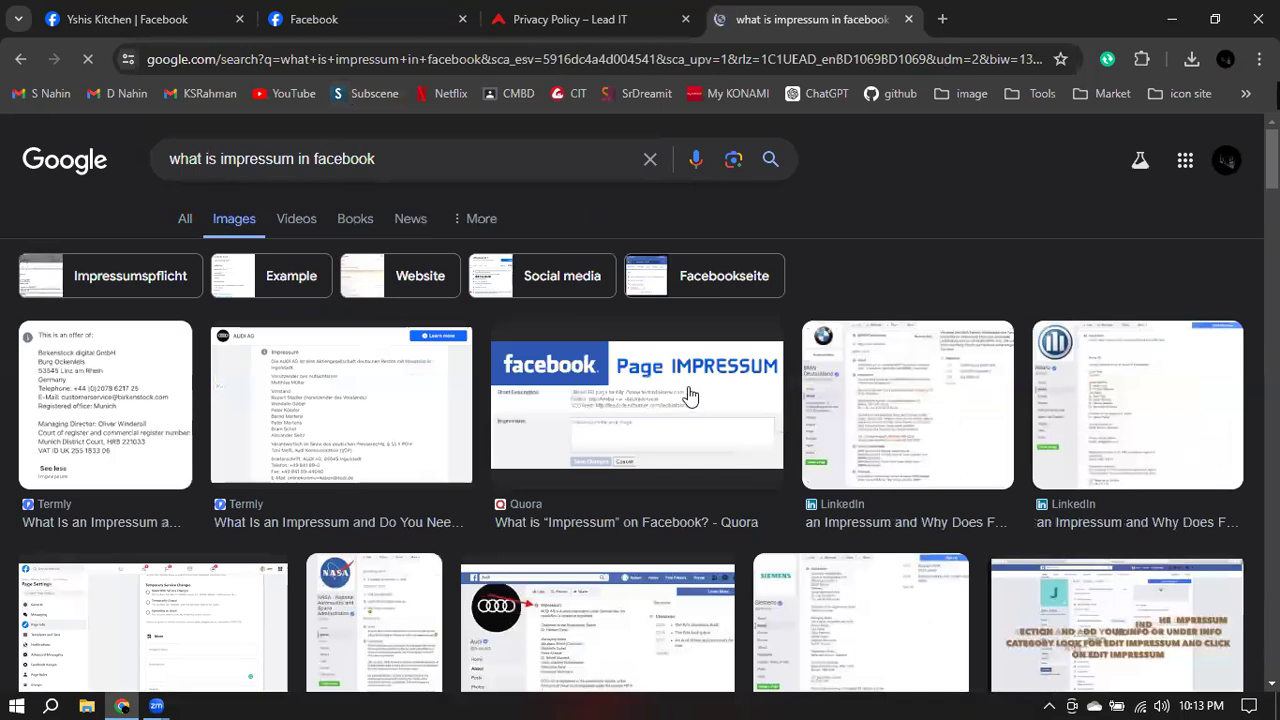
scroll(688, 398, "down", 2)
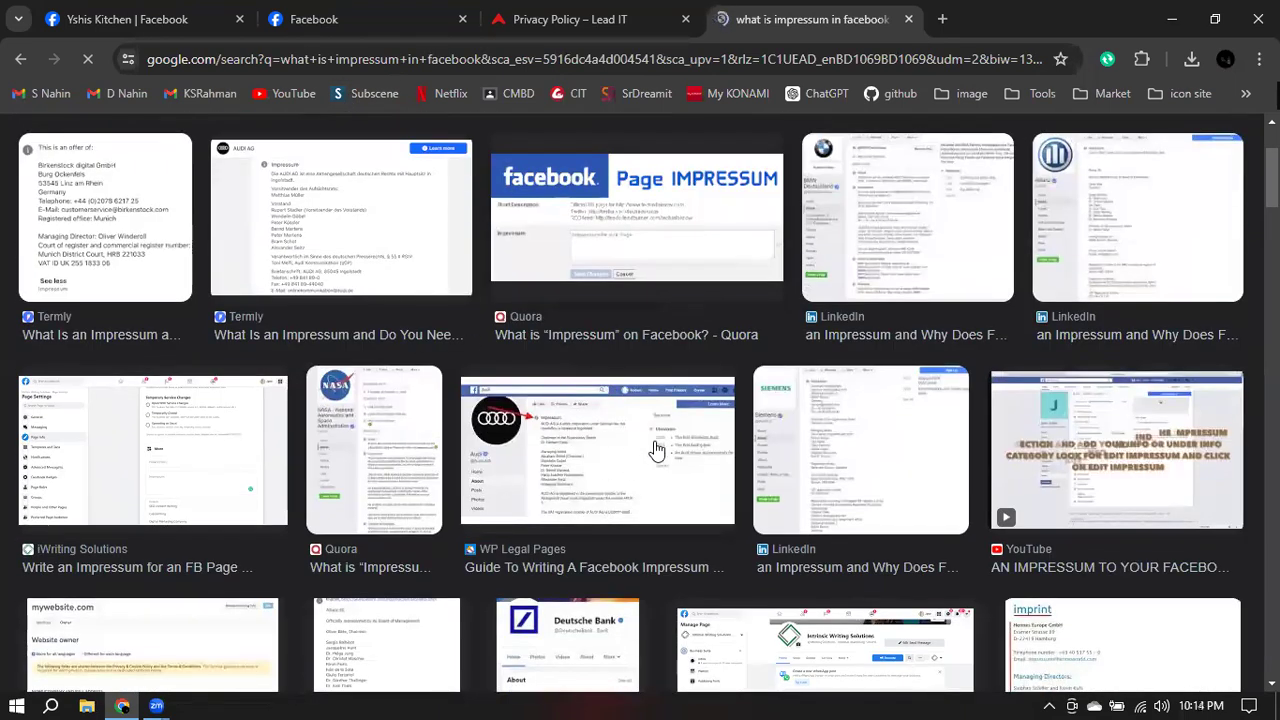
scroll(424, 420, "down", 3)
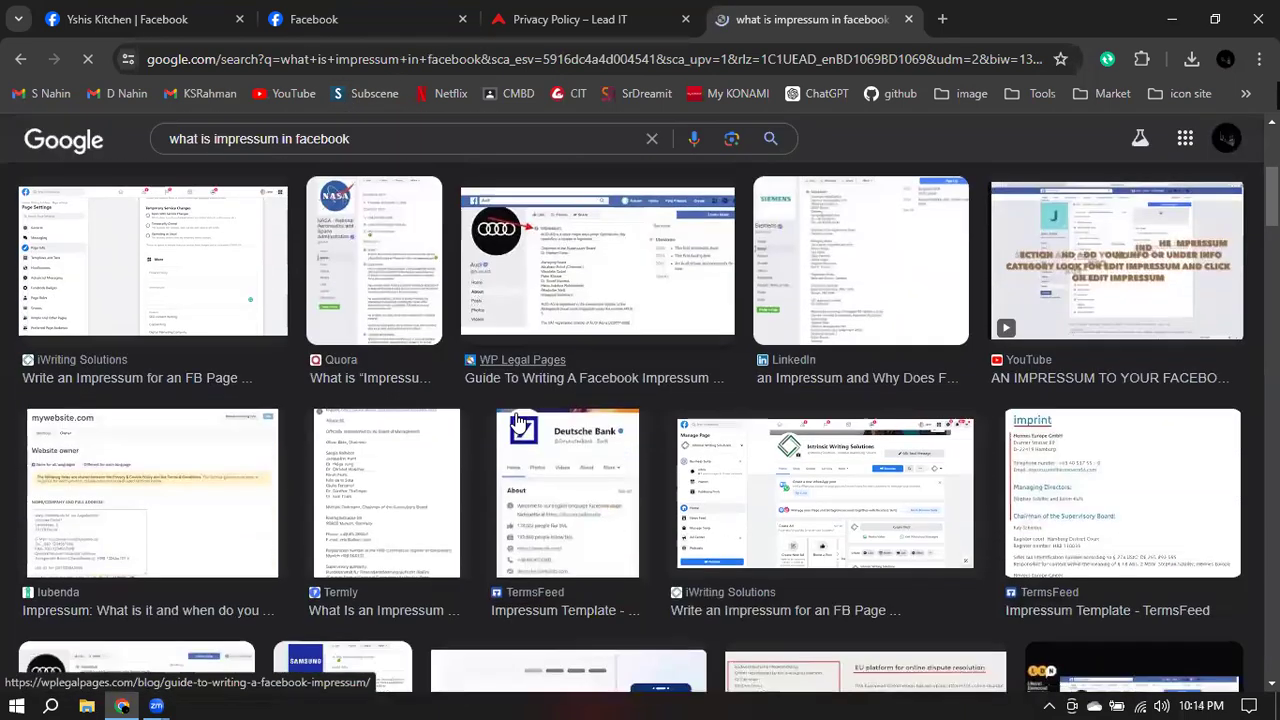
scroll(900, 390, "up", 5)
scroll(1100, 361, "up", 1)
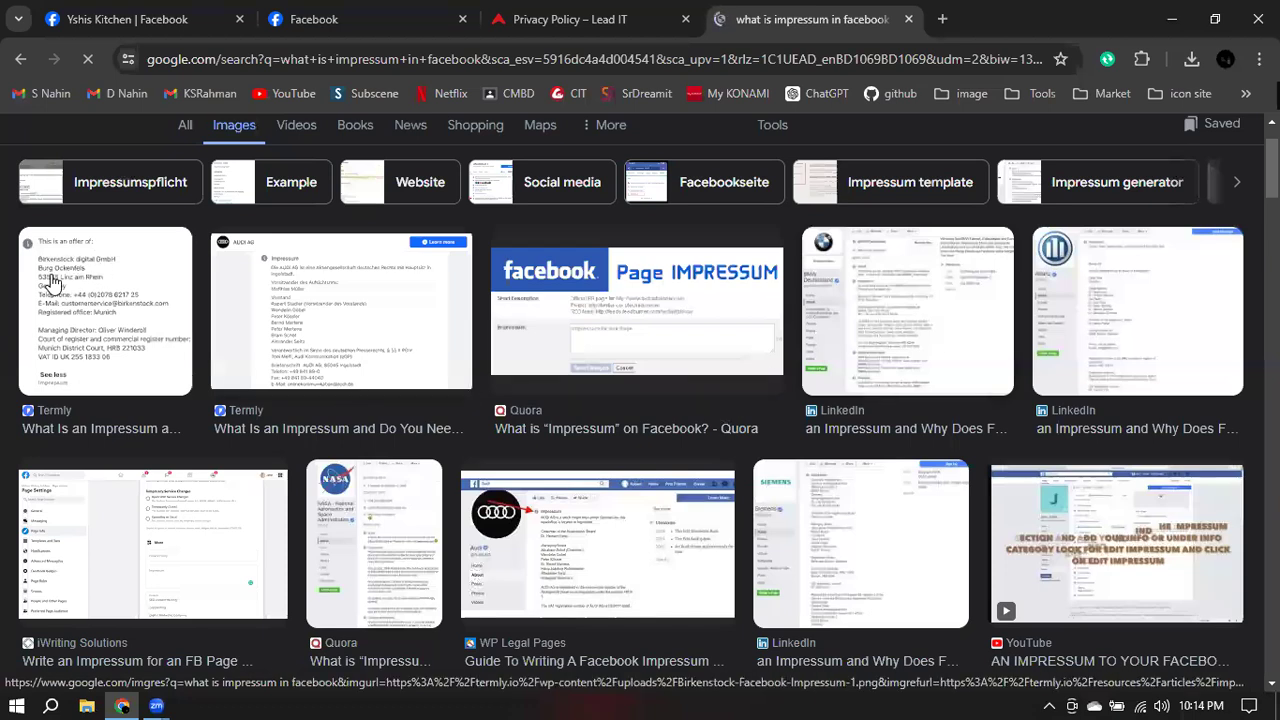
key("Return")
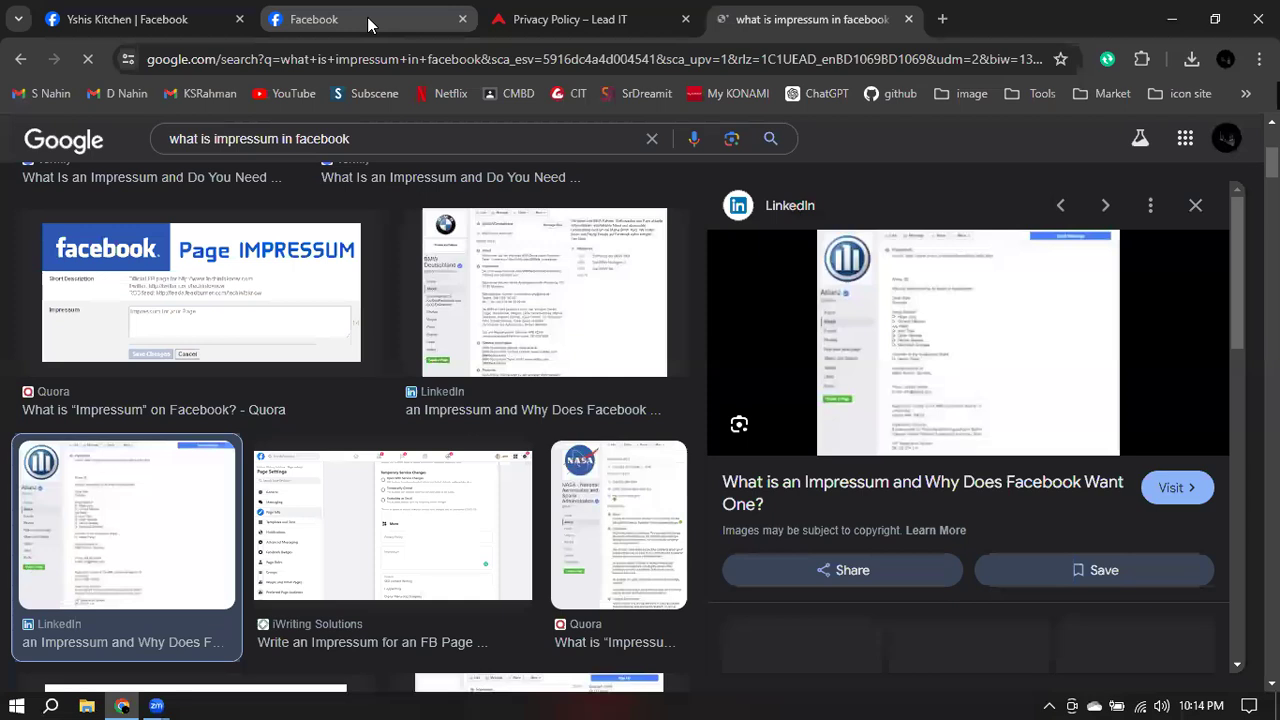
left_click(290, 20)
- Return to the Yshis Kitchen tab, close the spare Facebook tab, and cancel the empty Impressum entry
left_click(140, 20)
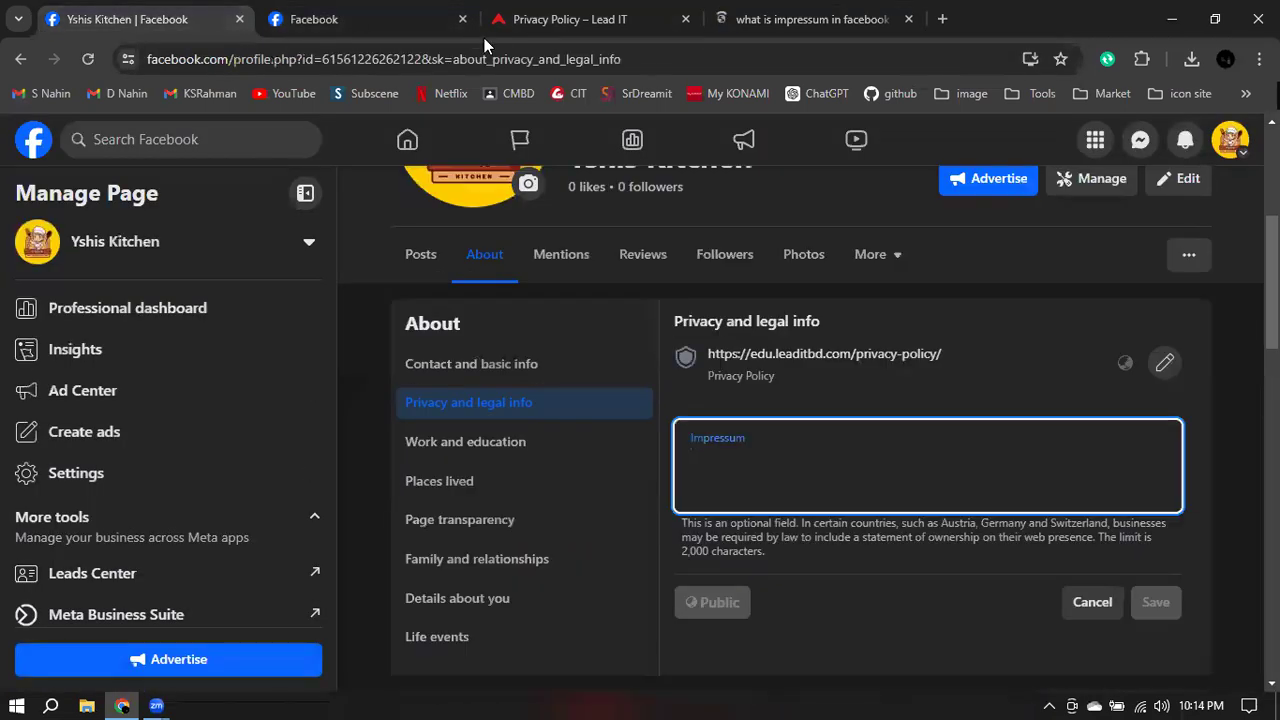
left_click(464, 19)
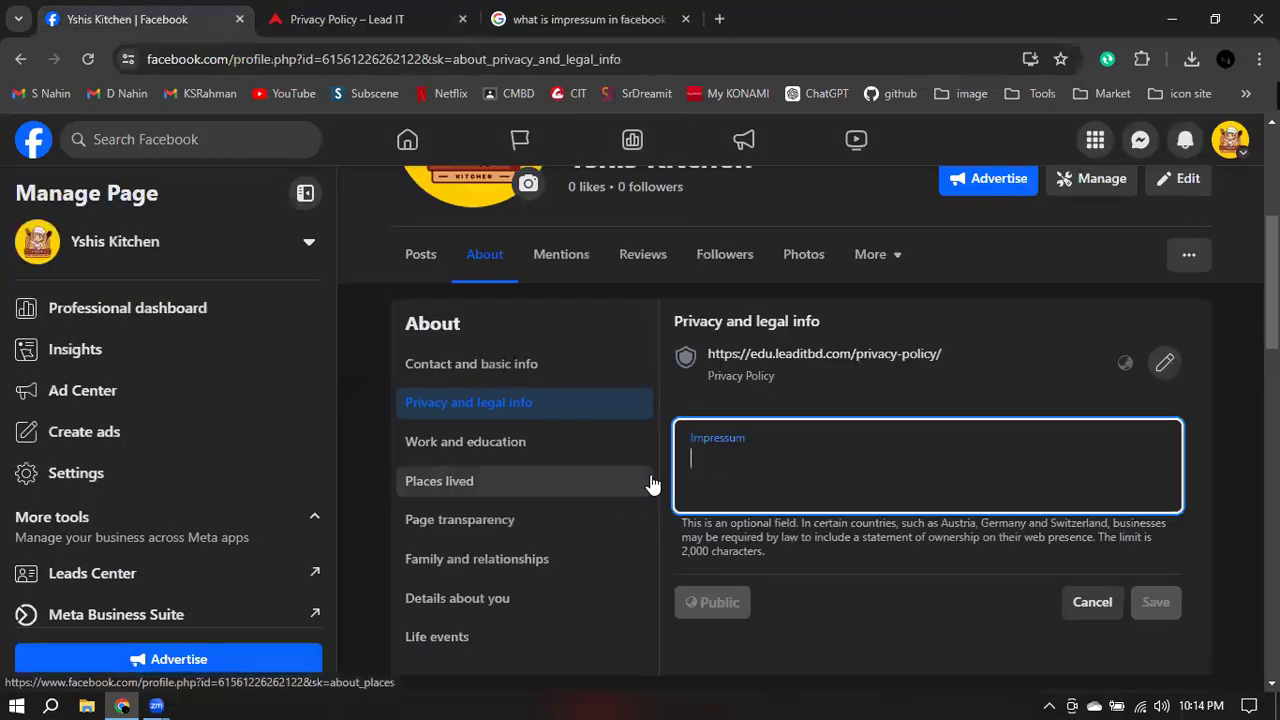
left_click(1241, 458)
scroll(1238, 457, "up", 4)
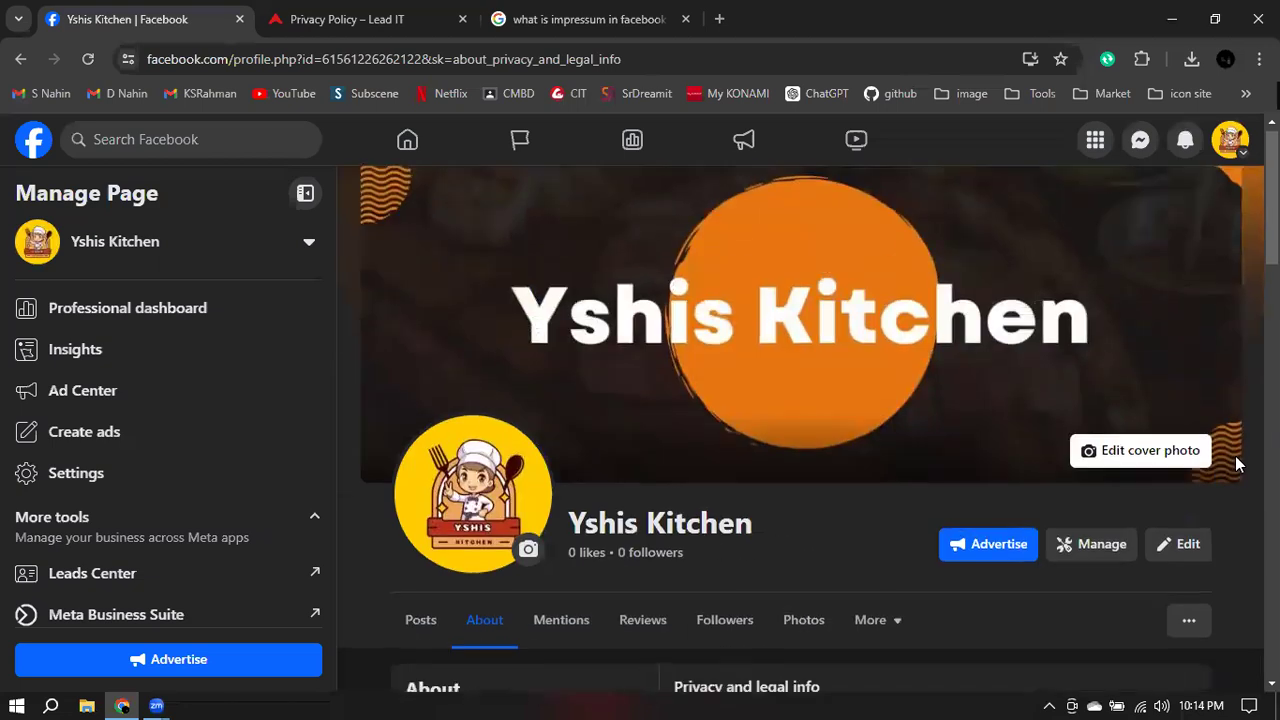
scroll(1245, 488, "down", 5)
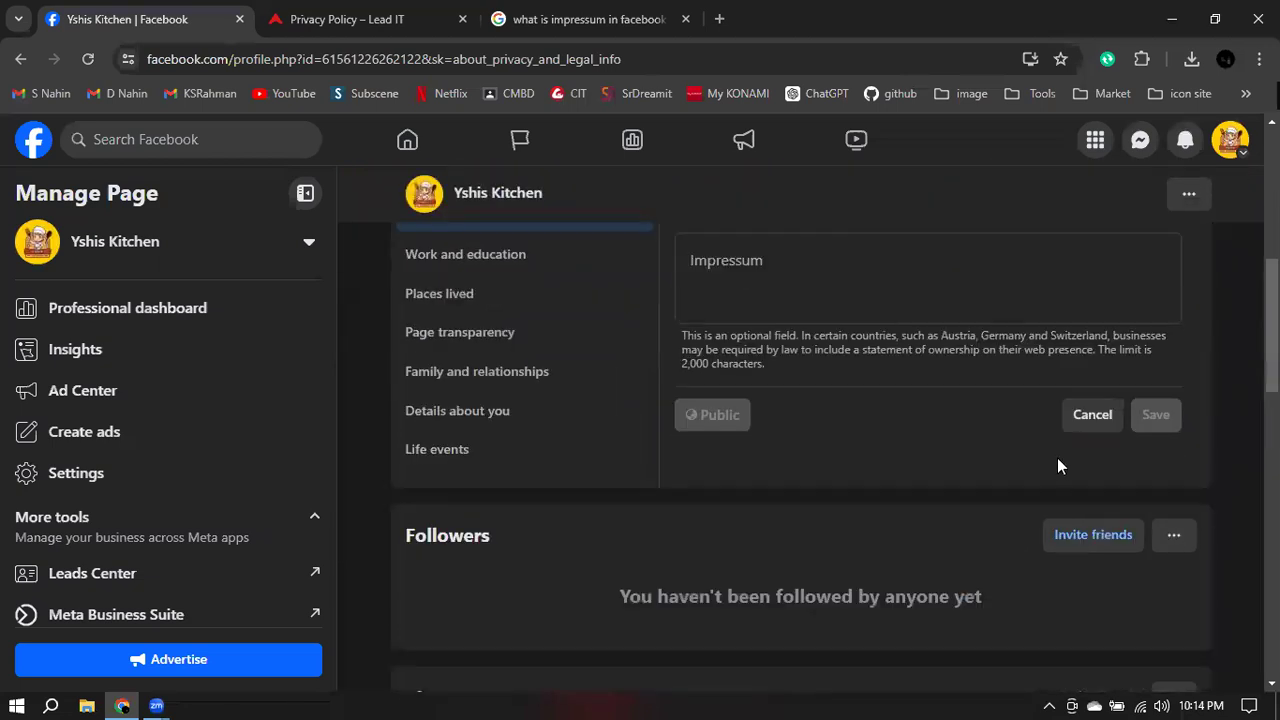
left_click(1091, 430)
scroll(798, 367, "up", 4)
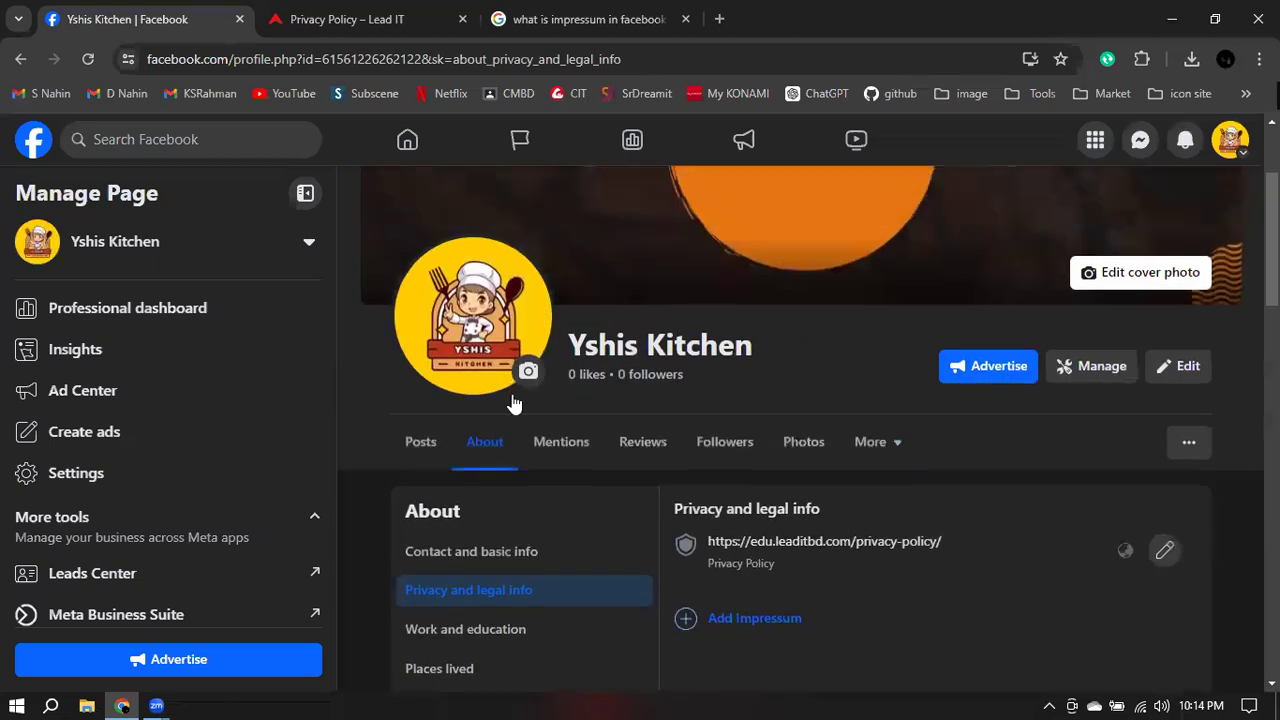
- Go to the Page's Posts feed and start a new post via 'What's on your mind?'
left_click(418, 443)
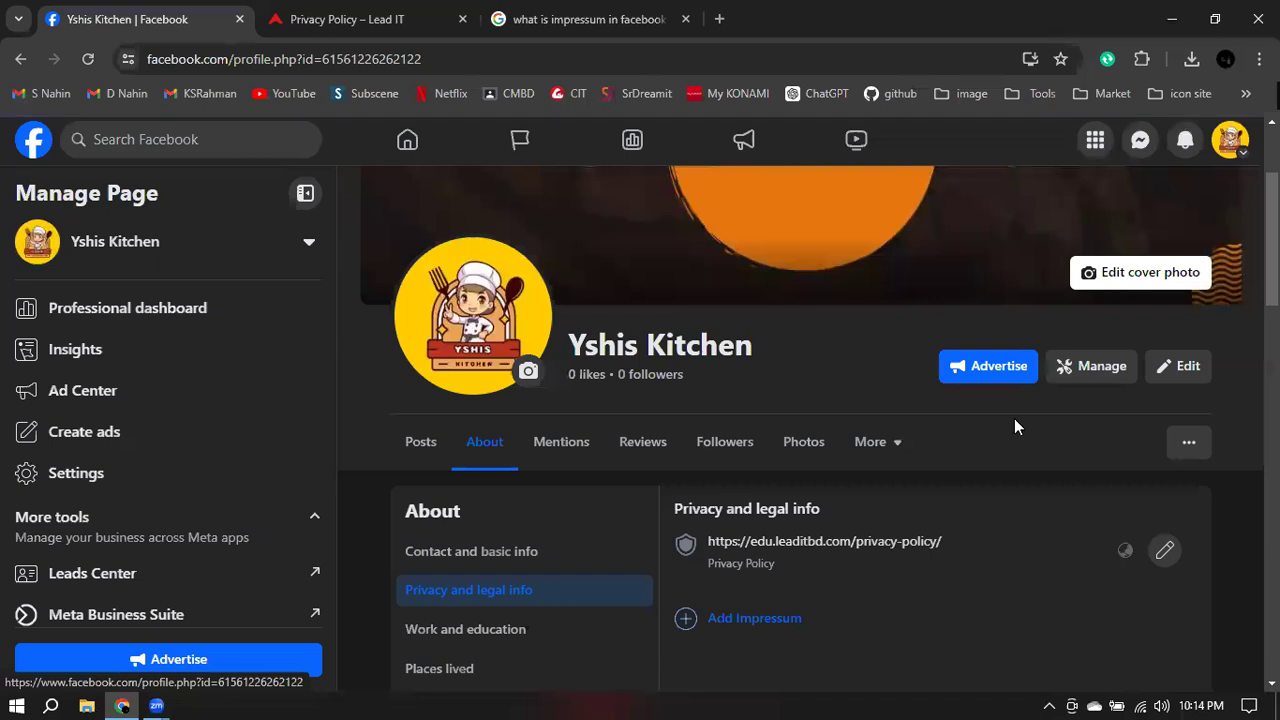
scroll(1245, 410, "down", 4)
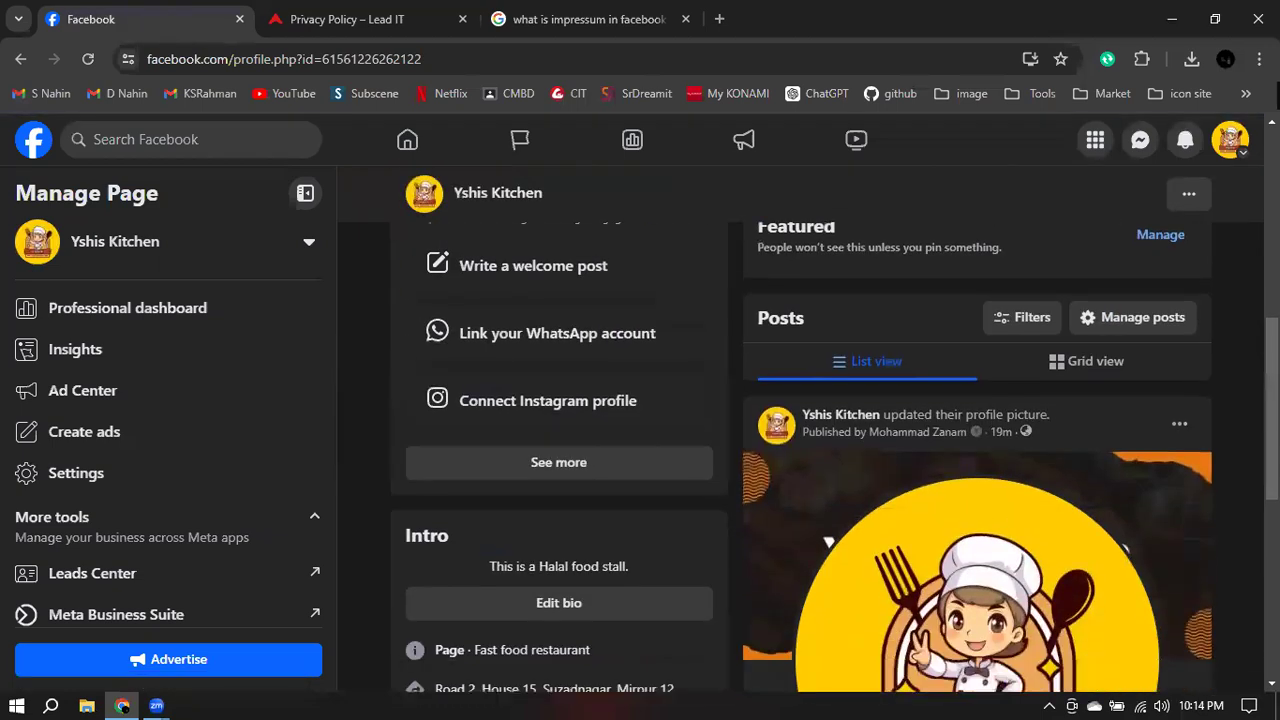
scroll(1245, 410, "up", 2)
scroll(1245, 410, "up", 1)
left_click(907, 392)
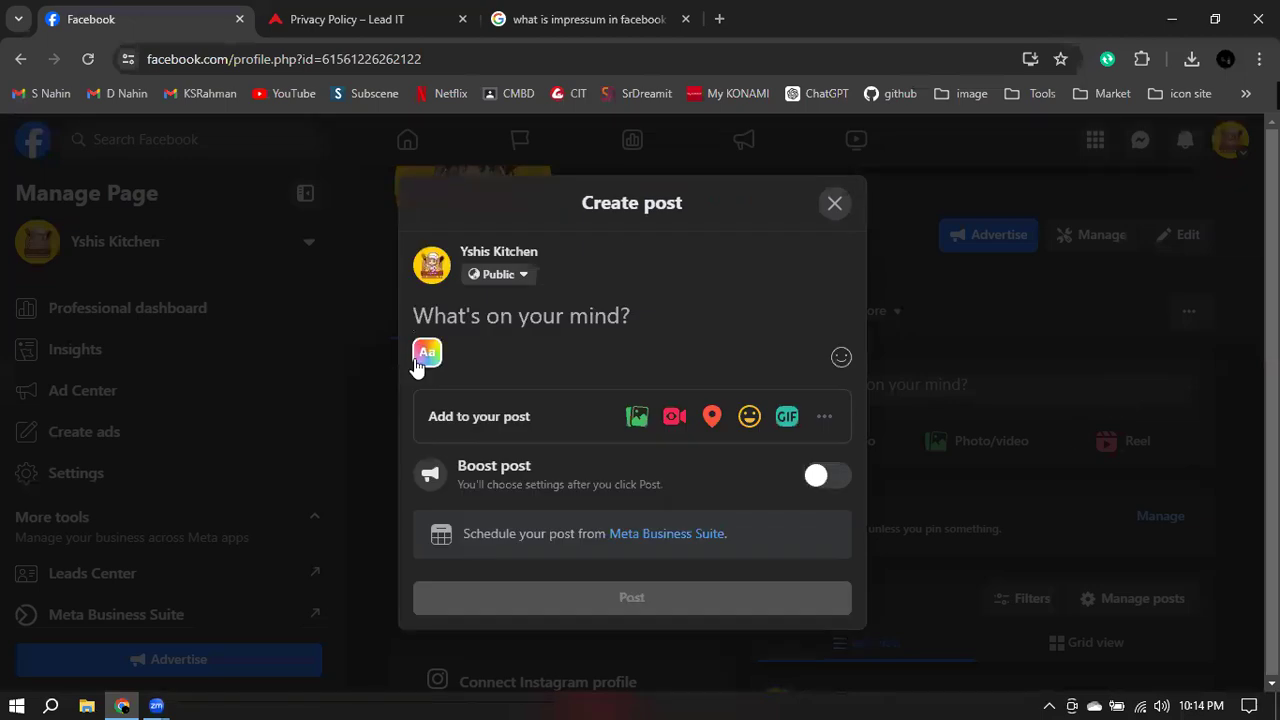
- Write 'Welcome to our Yshis Kitchen' on a pink-purple gradient post background
left_click(418, 364)
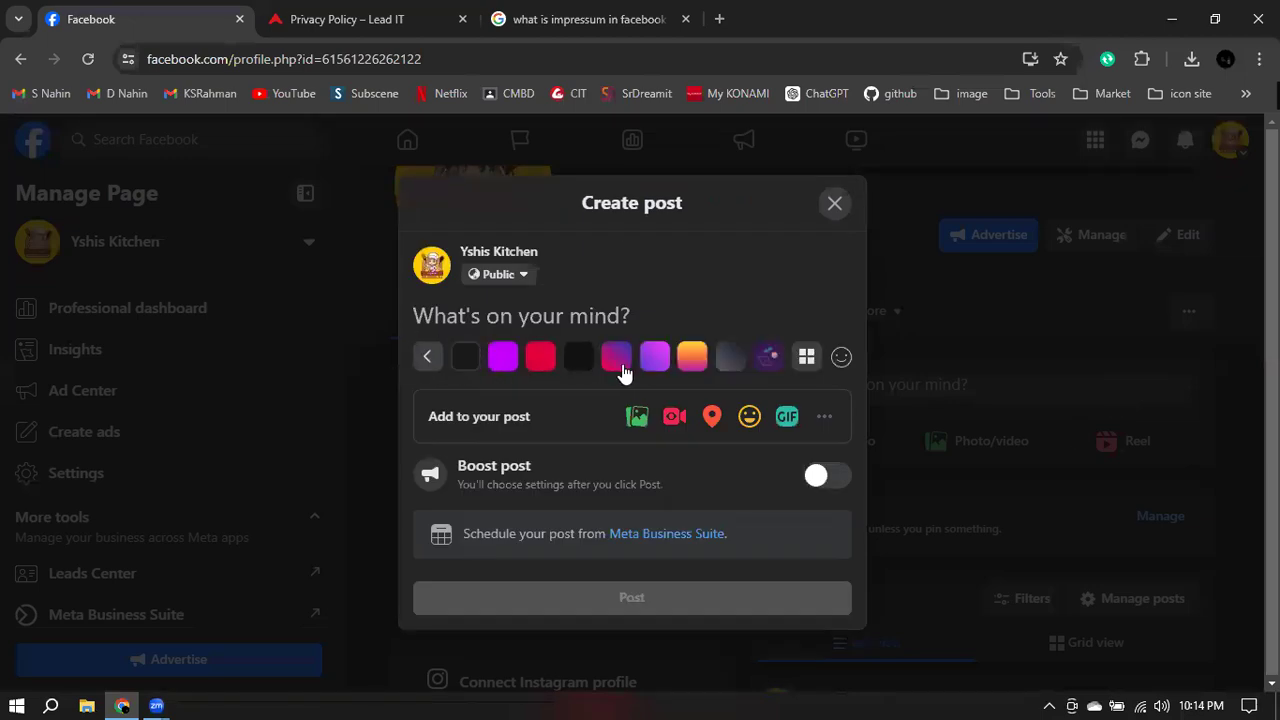
left_click(619, 360)
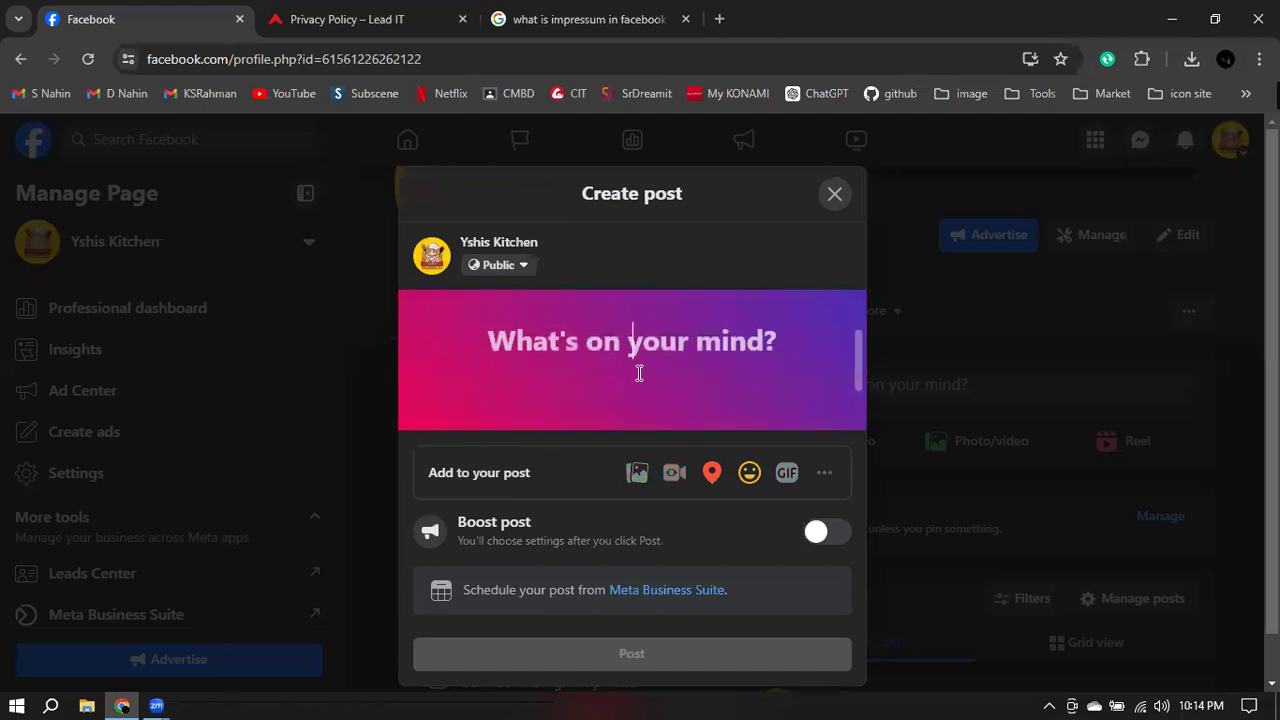
type("Welcome ")
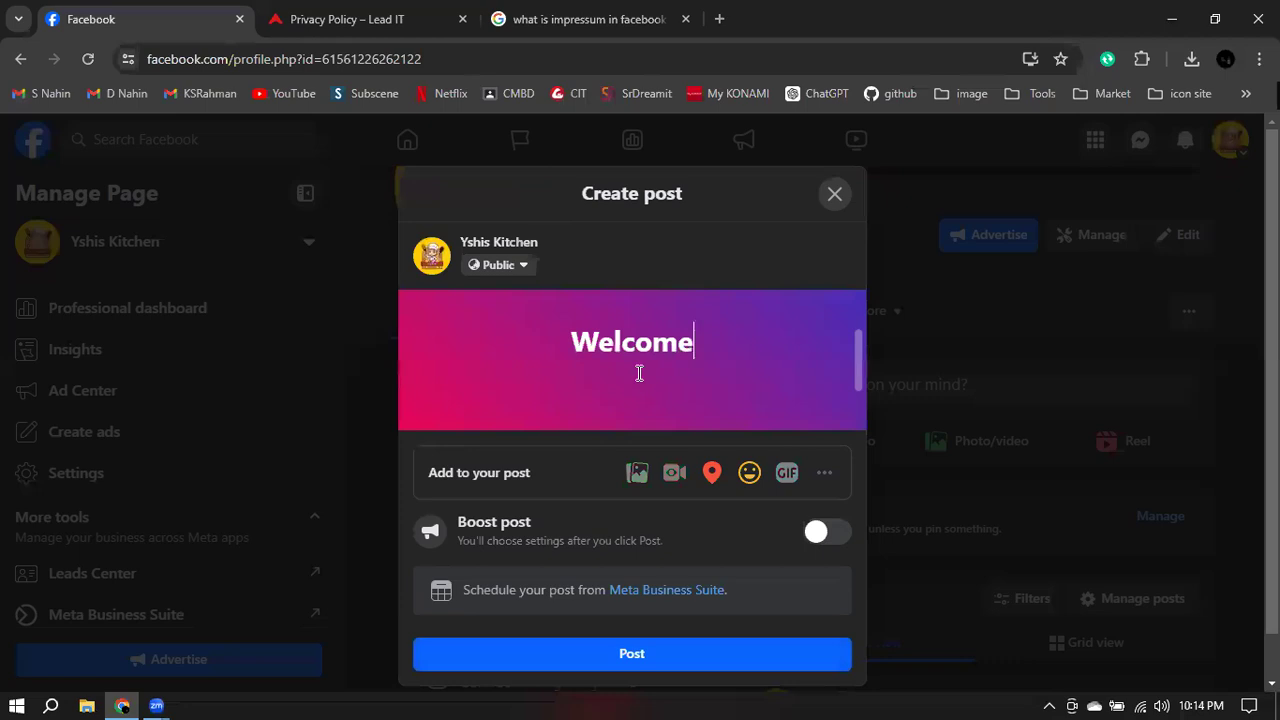
type("to ")
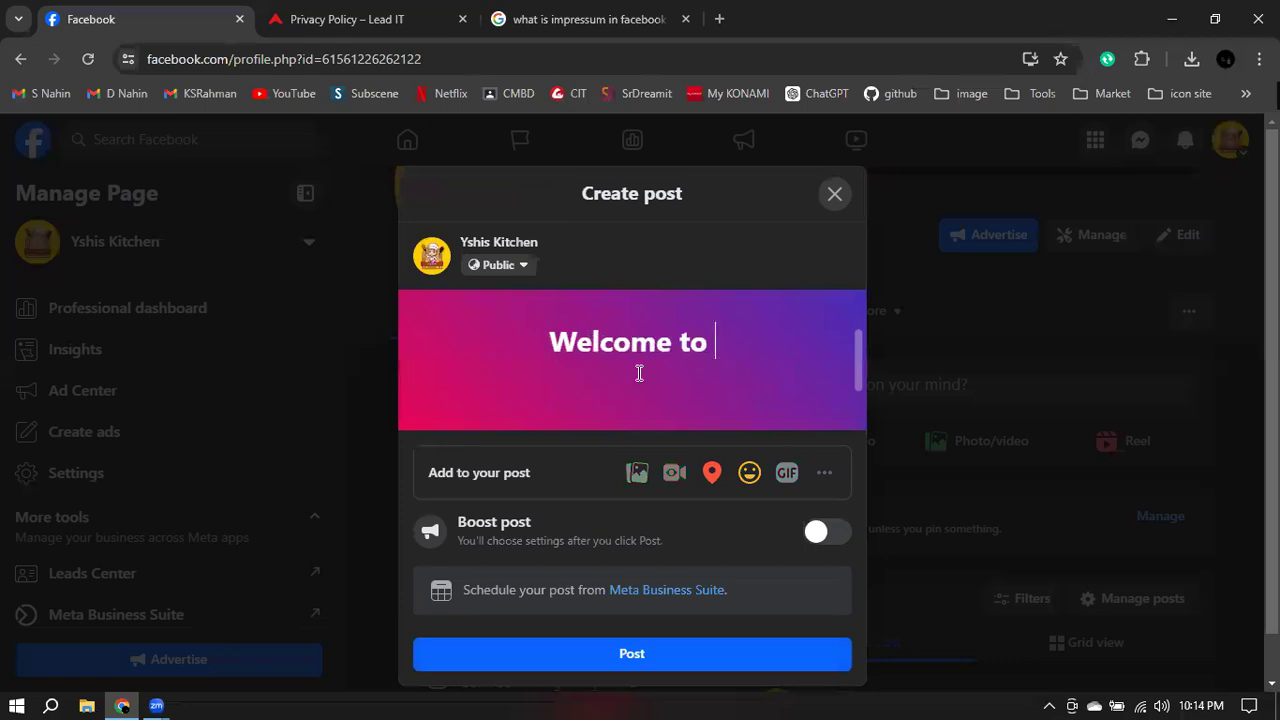
type("our Yshis Kitchen")
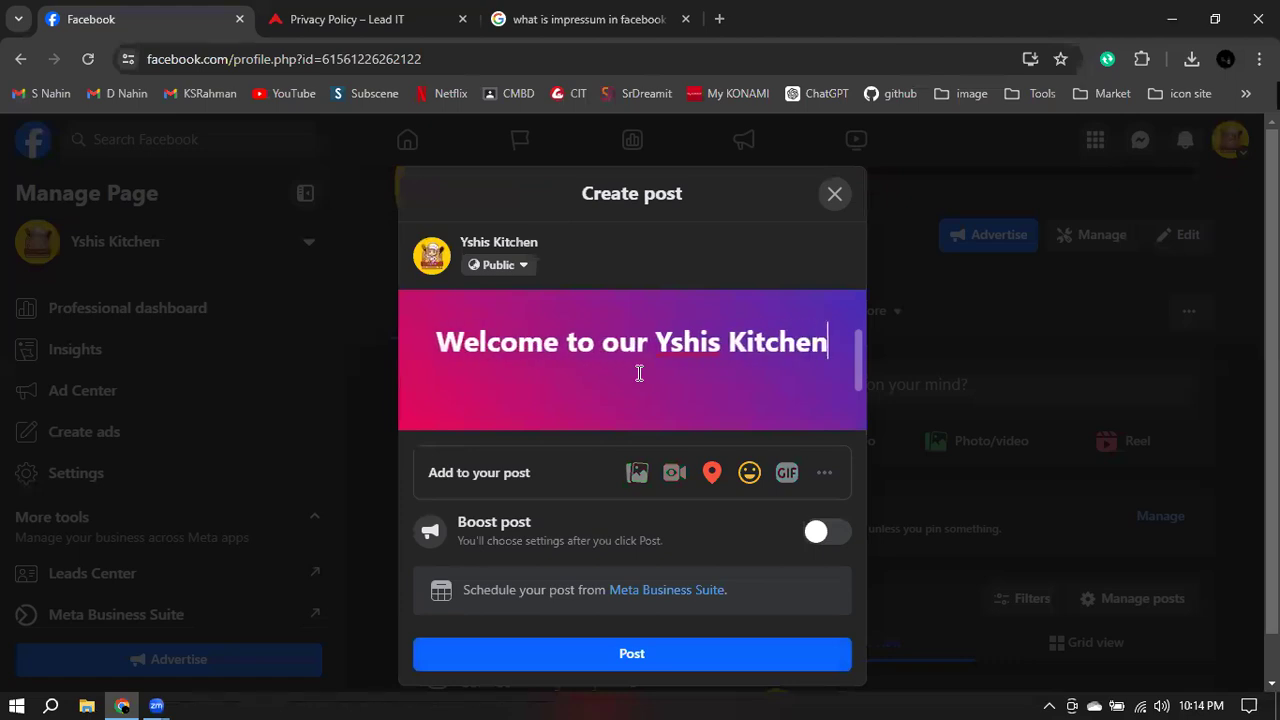
- Move 'Yshis Kitchen' onto its own second line and publish the post
left_click(646, 350)
key("Return")
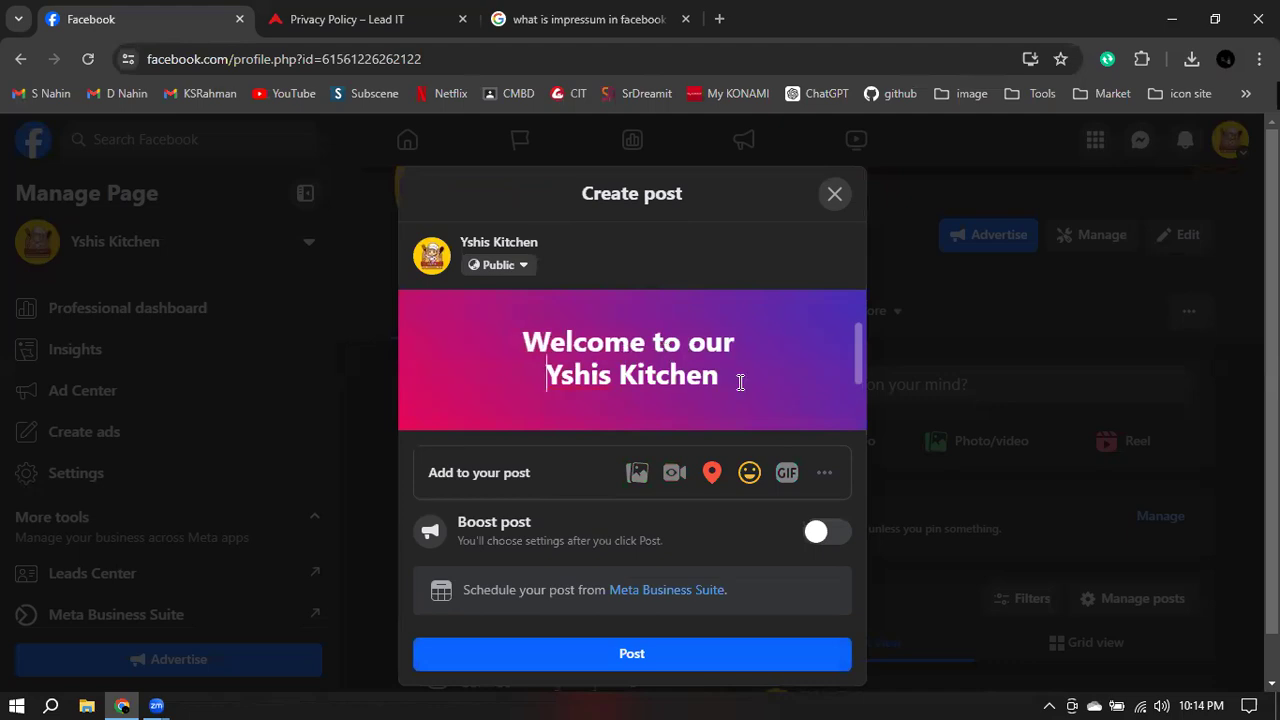
scroll(814, 377, "down", 3)
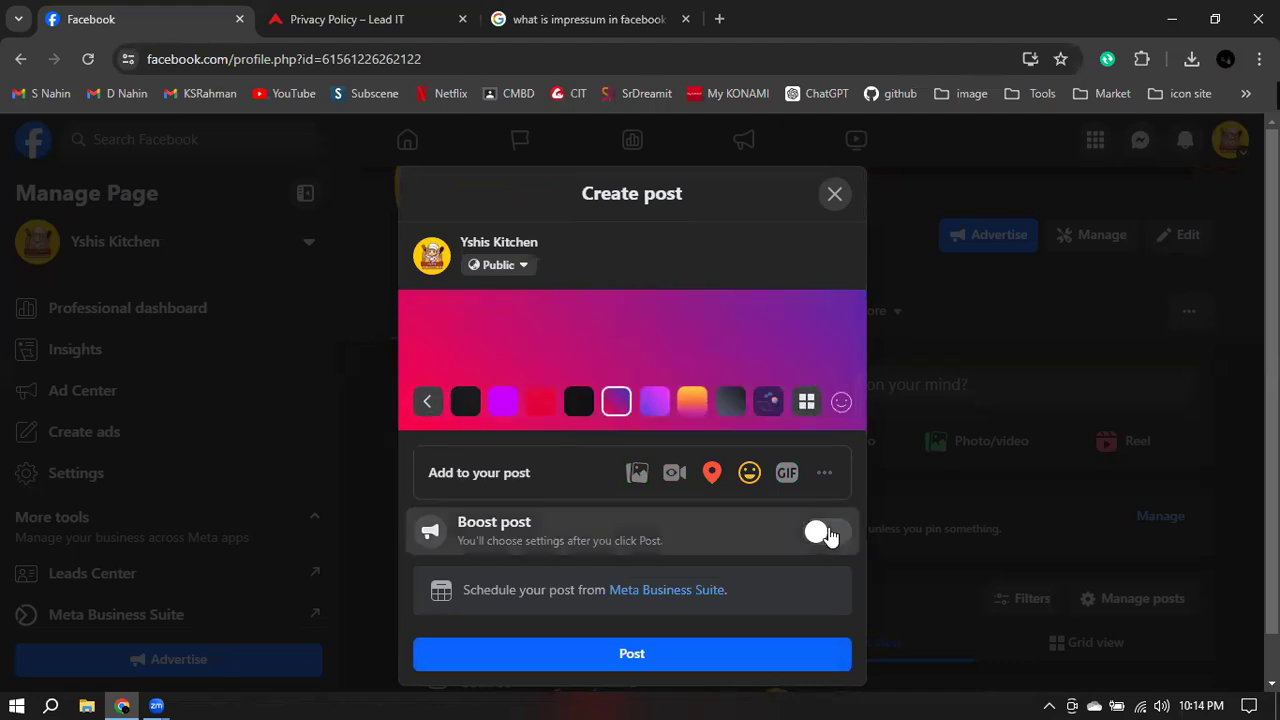
left_click(737, 631)
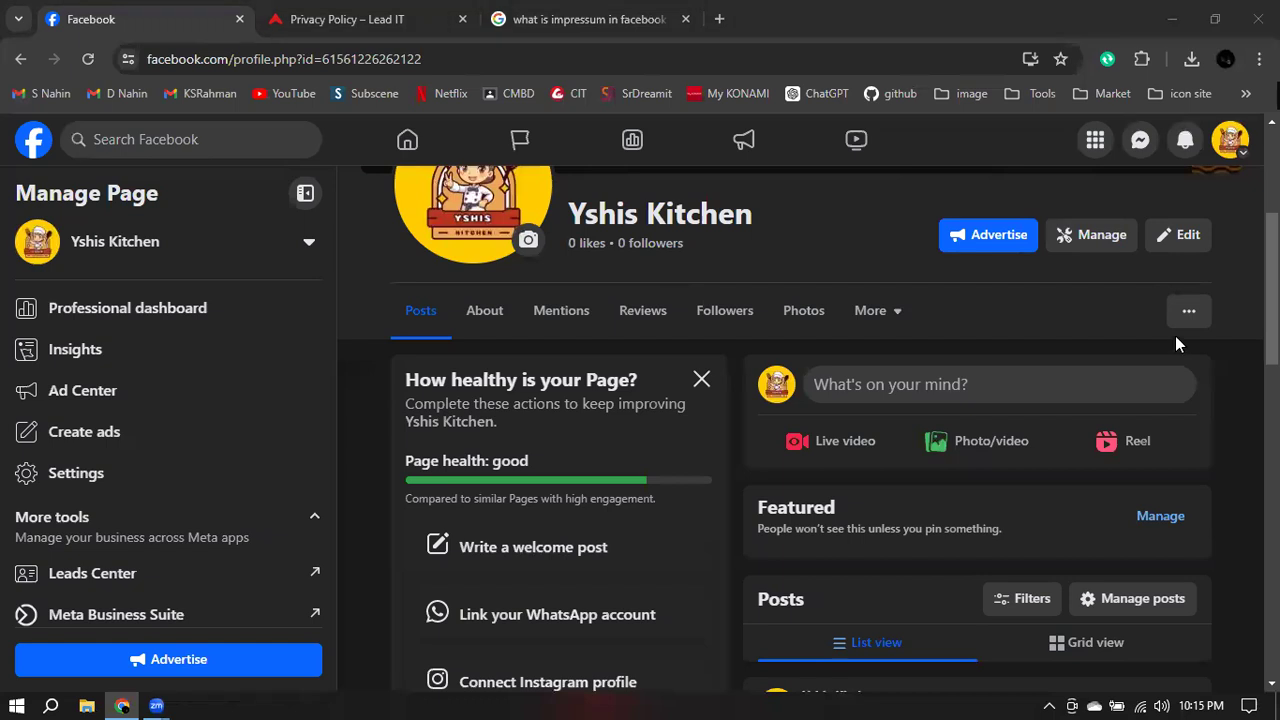
- Scroll the Posts feed to check the newly published gradient welcome post
scroll(850, 315, "down", 3)
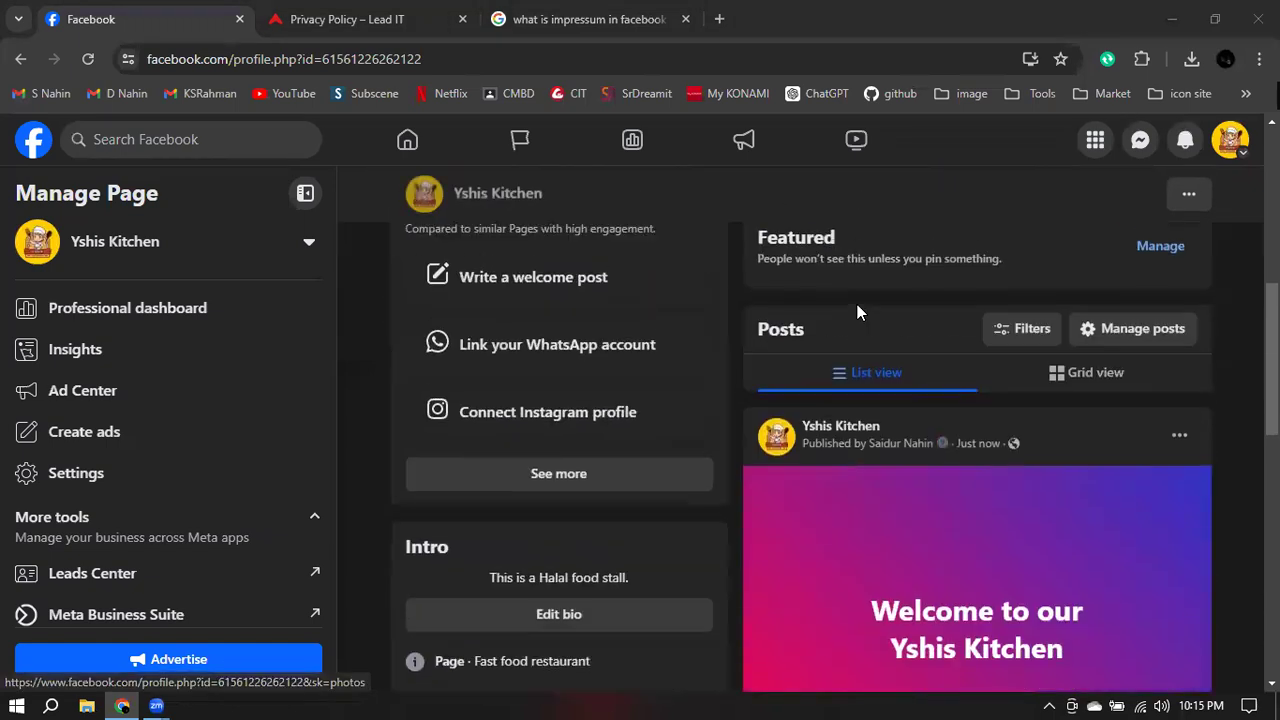
scroll(948, 587, "down", 1)
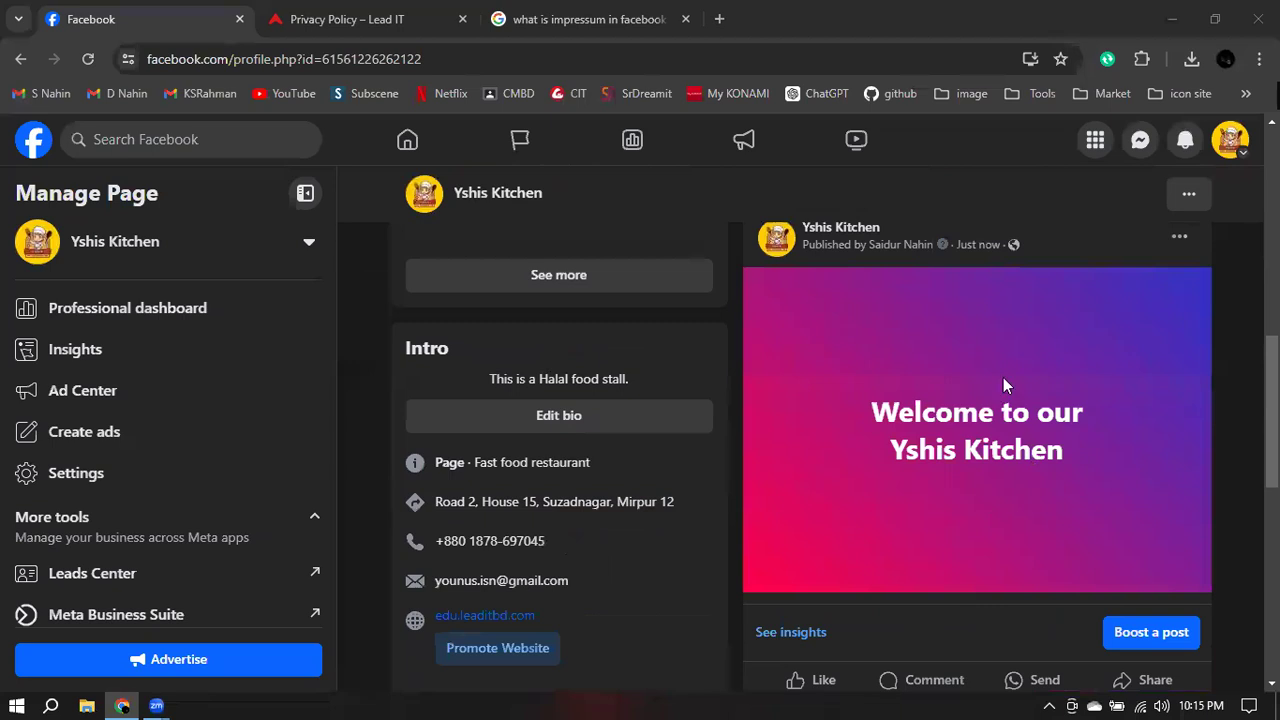
scroll(853, 447, "down", 2)
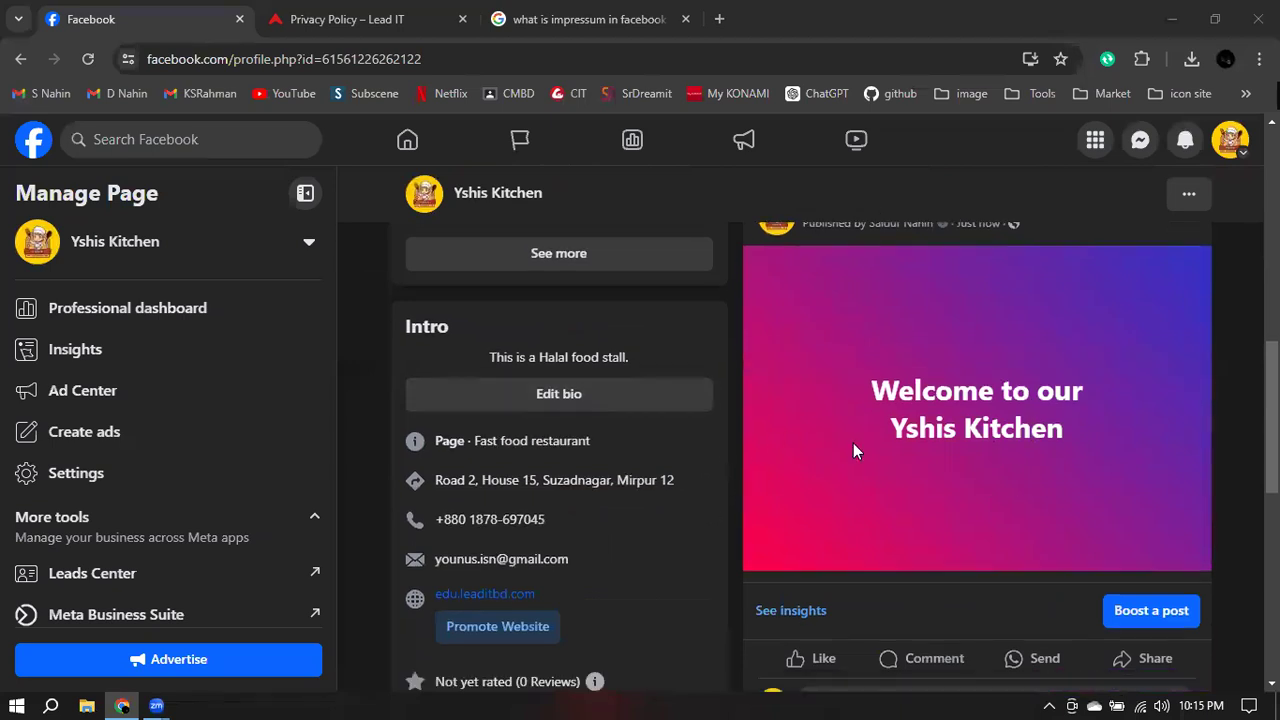
scroll(872, 400, "up", 2)
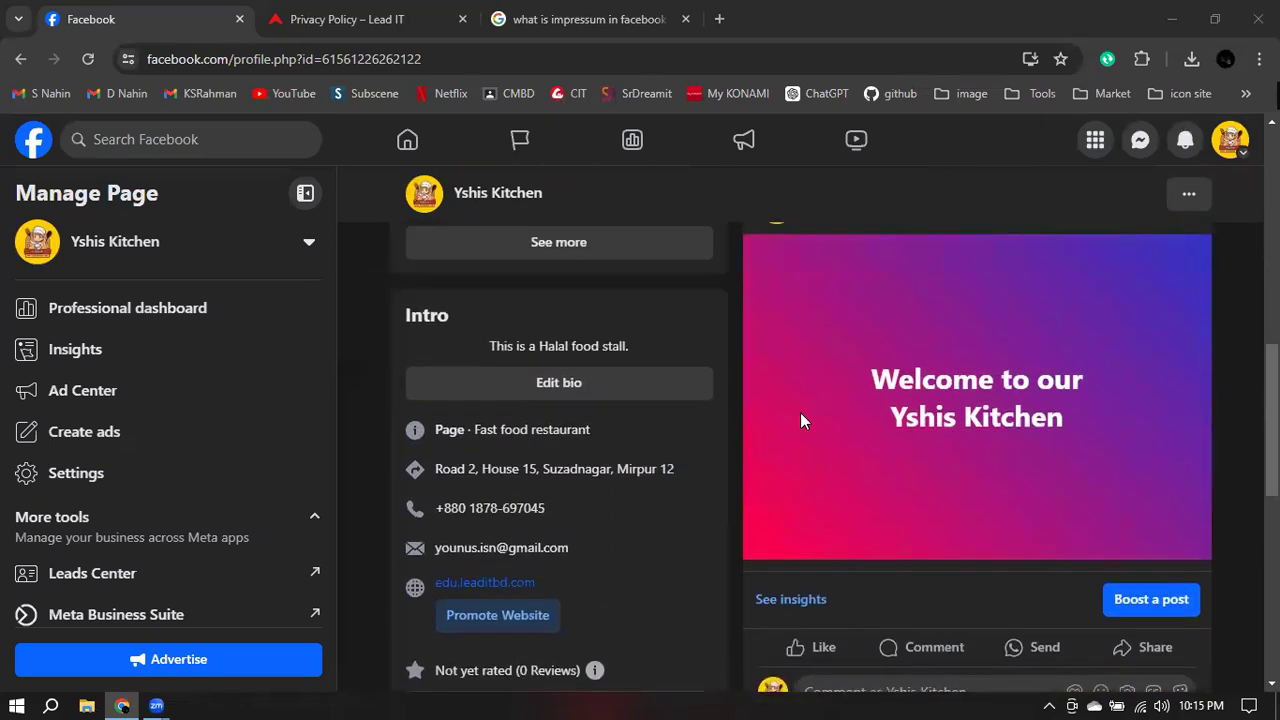
scroll(1034, 408, "up", 5)
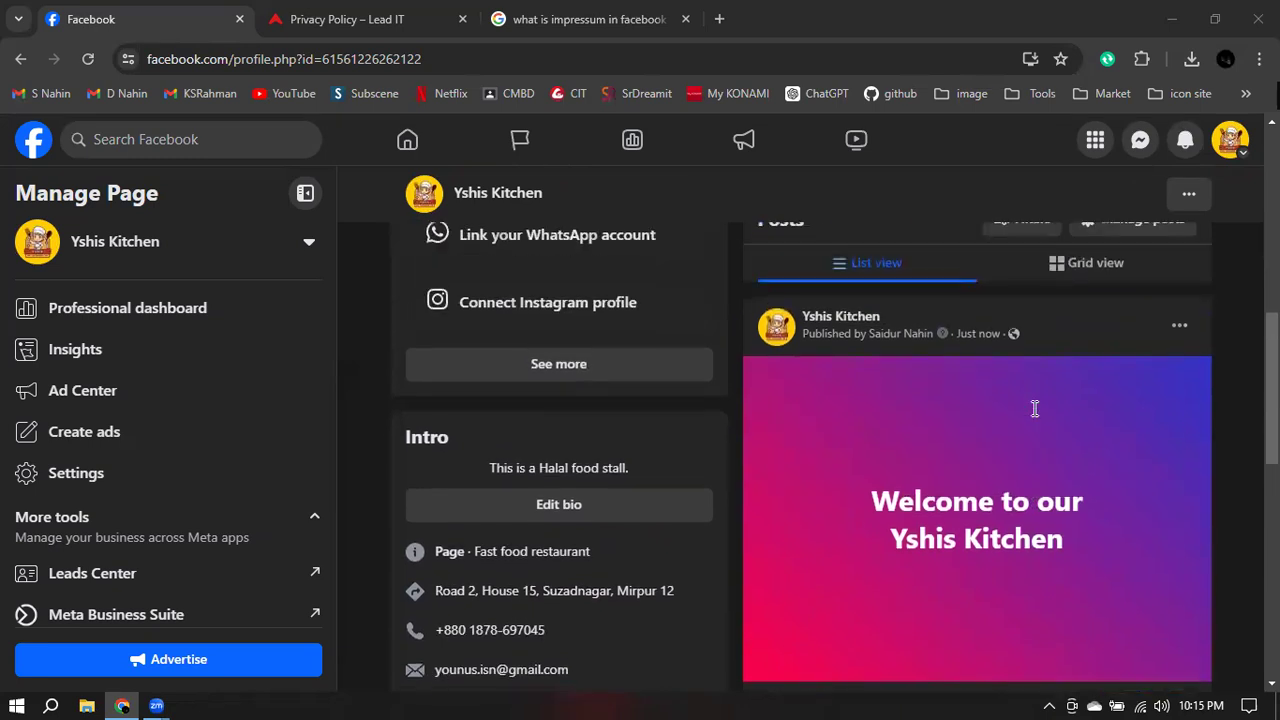
scroll(932, 441, "down", 2)
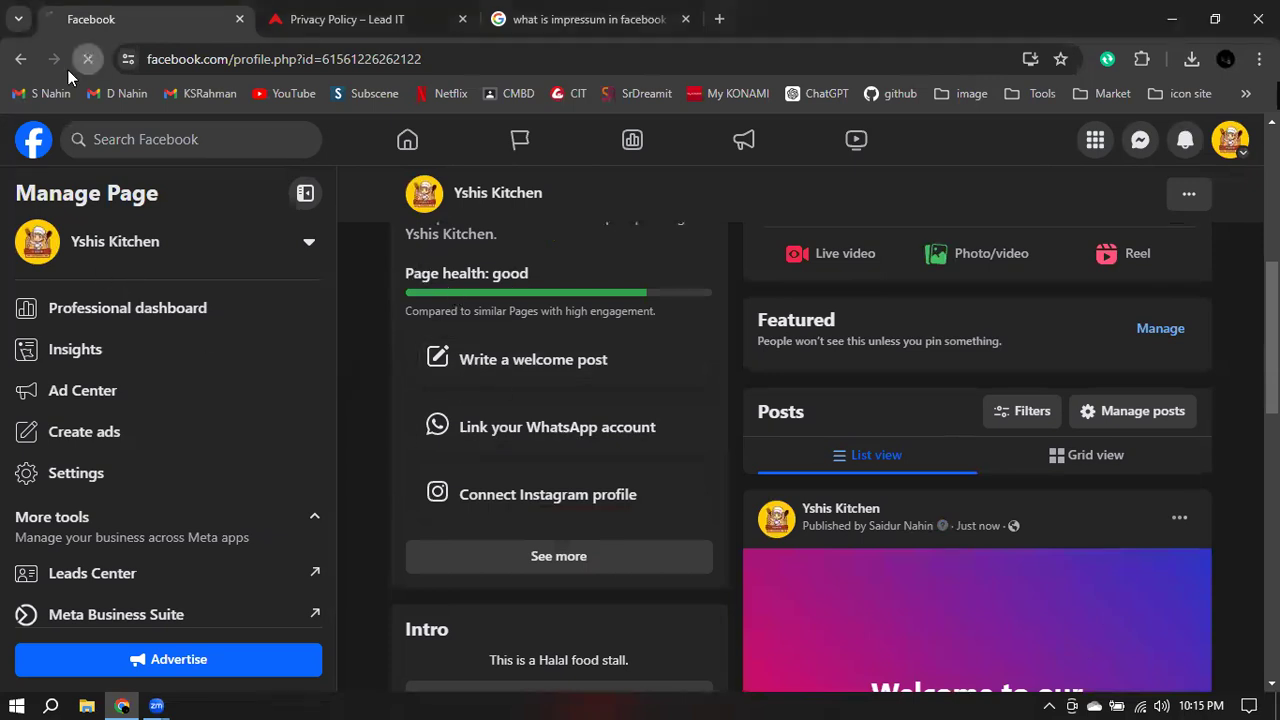
- Reload the Yshis Kitchen Page, confirm Page health reads excellent, and open Settings
left_click(87, 59)
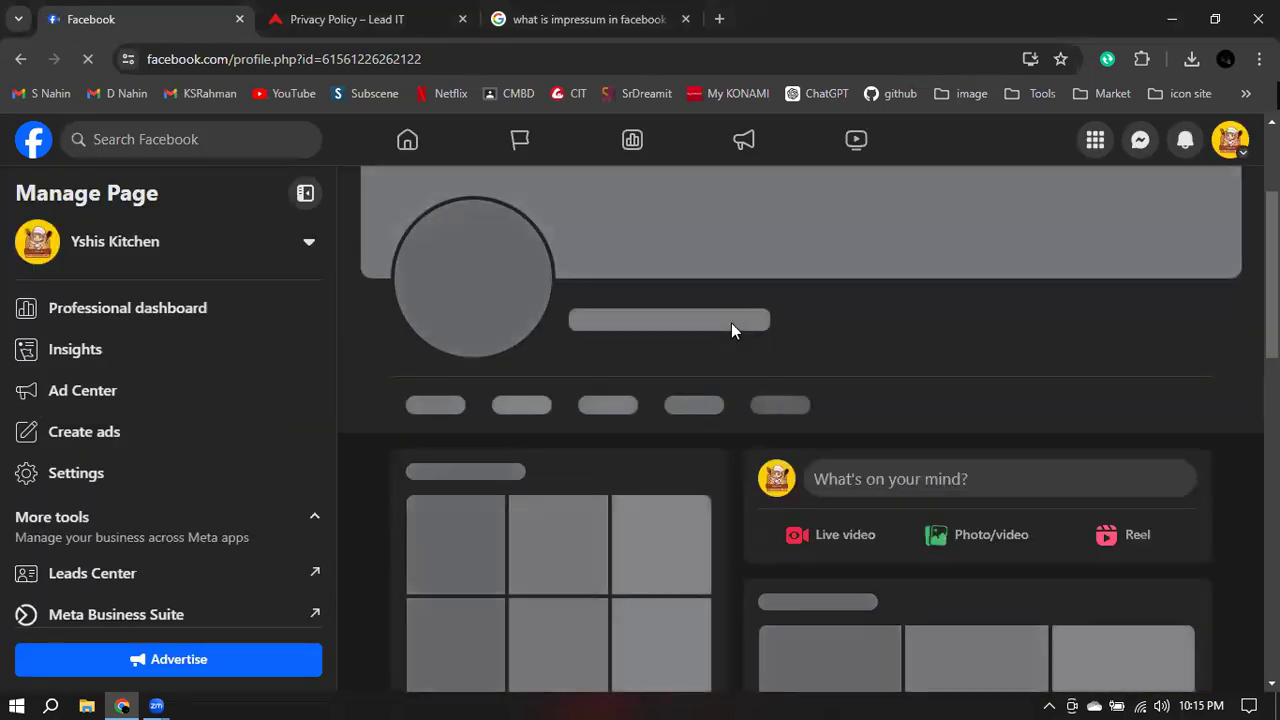
left_click_drag(494, 556, 581, 557)
scroll(596, 555, "down", 2)
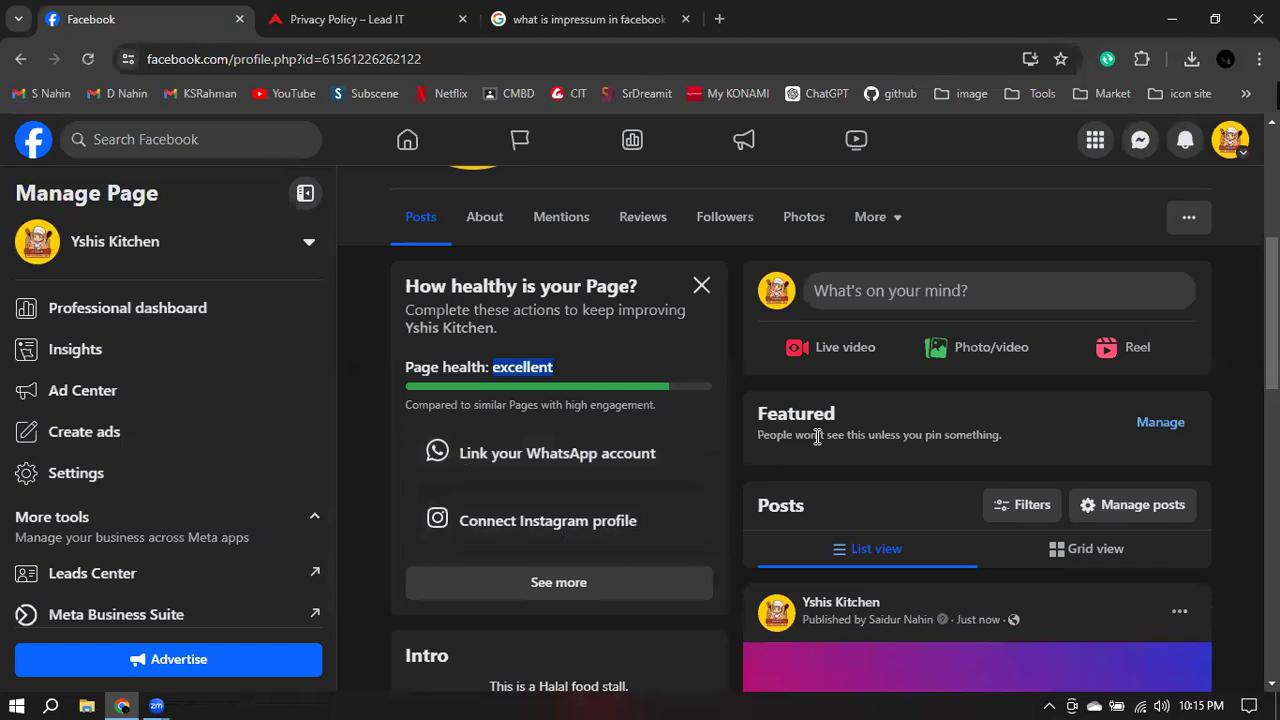
left_click(80, 486)
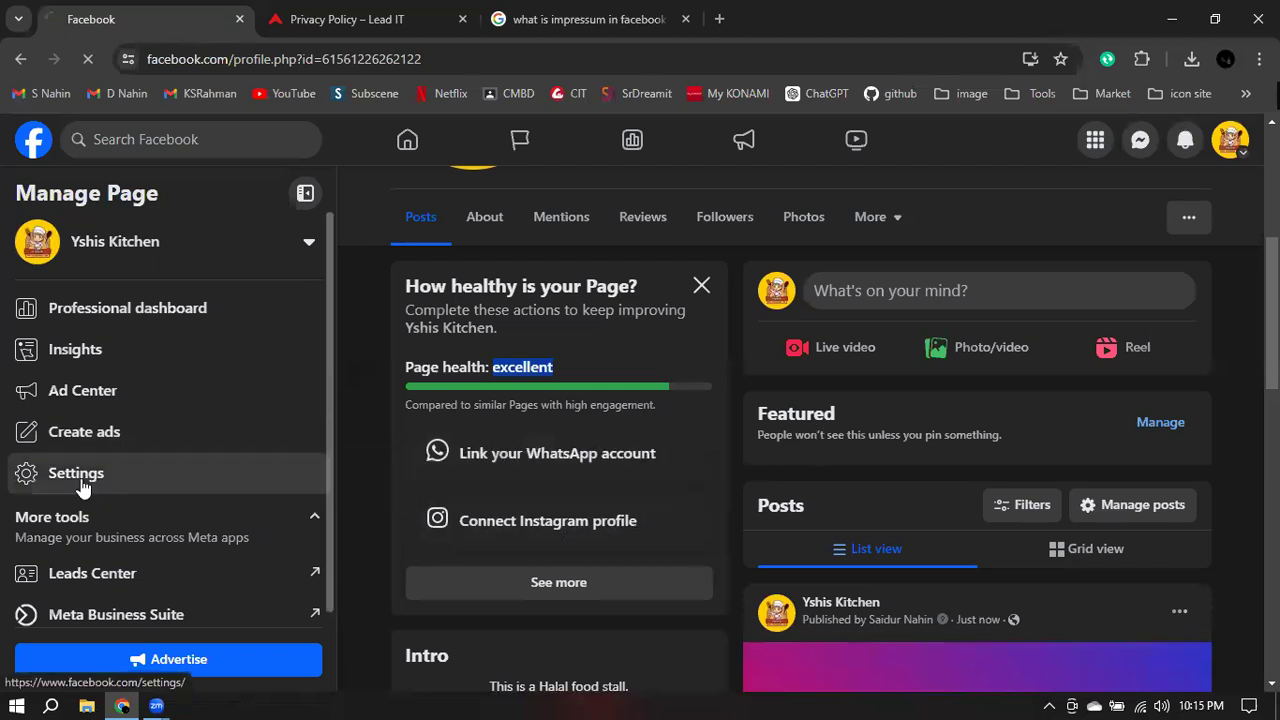